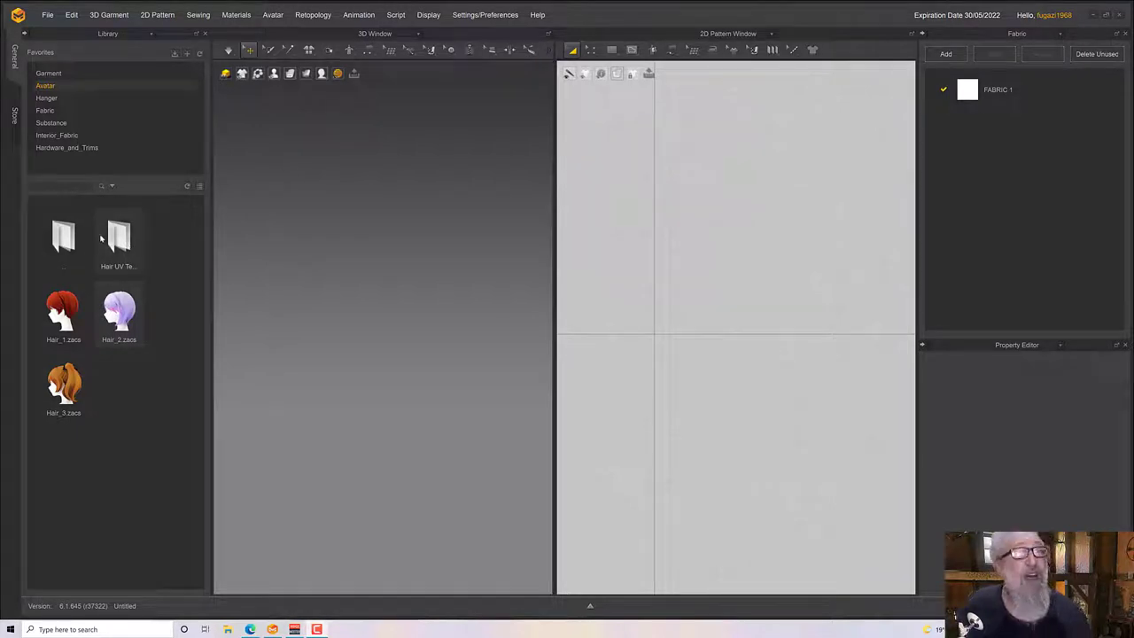
# Load the Hana avatar from the avatar library into the 3D scene.
pyautogui.doubleClick(64, 237)
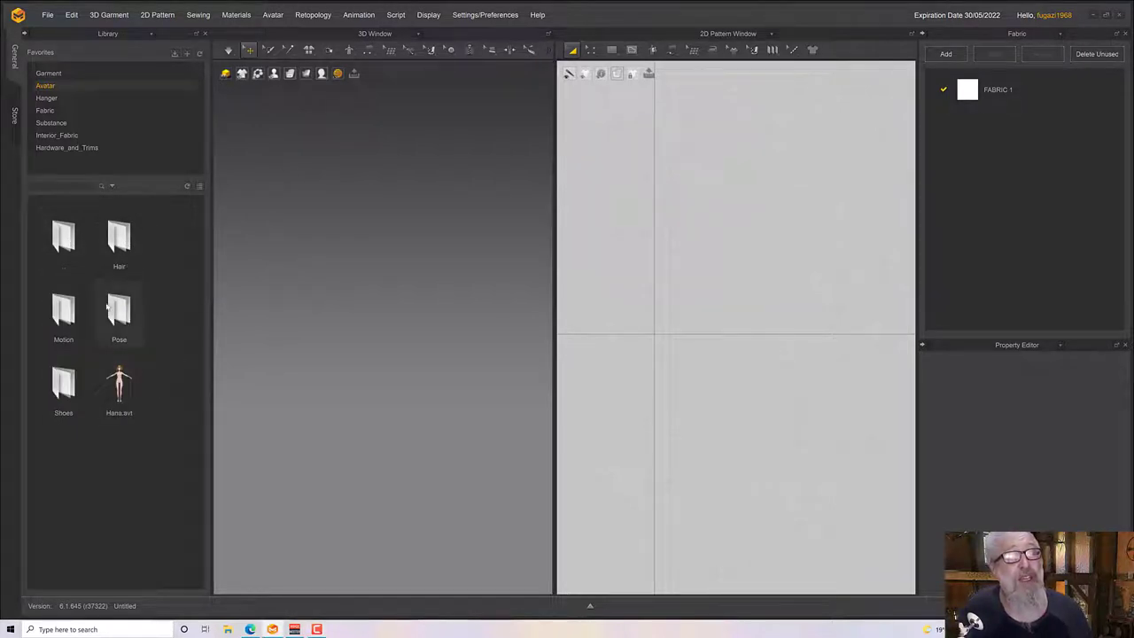
pyautogui.doubleClick(119, 382)
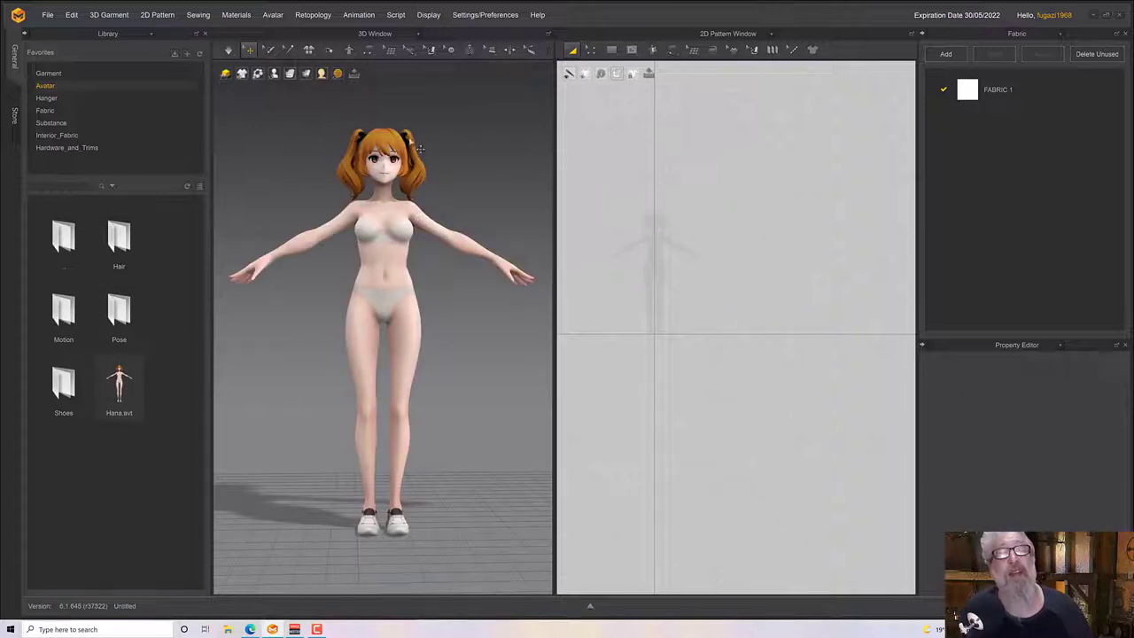
pyautogui.click(414, 143)
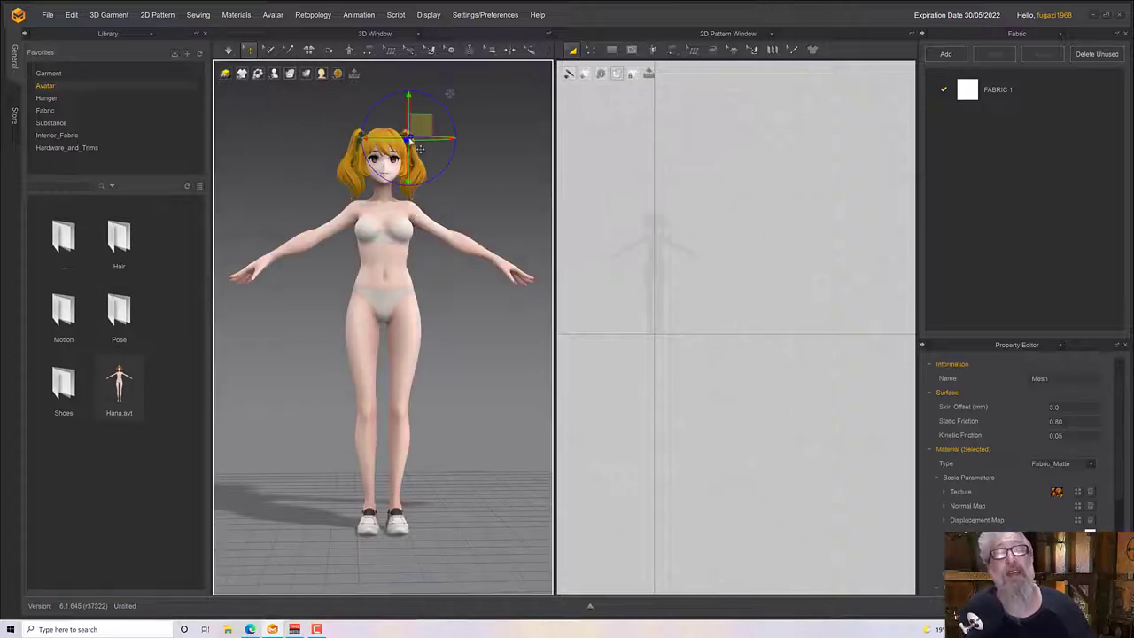
pyautogui.click(508, 332)
# Replace the avatar's hair with the Hair_2 style from the Hair folder.
pyautogui.doubleClick(127, 246)
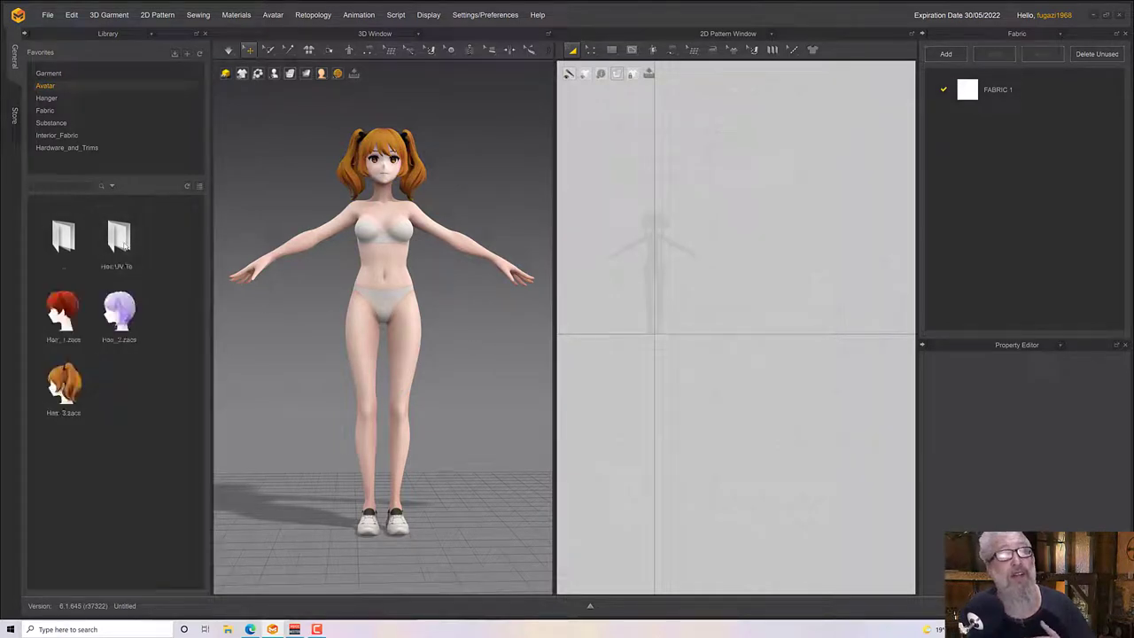
pyautogui.doubleClick(129, 306)
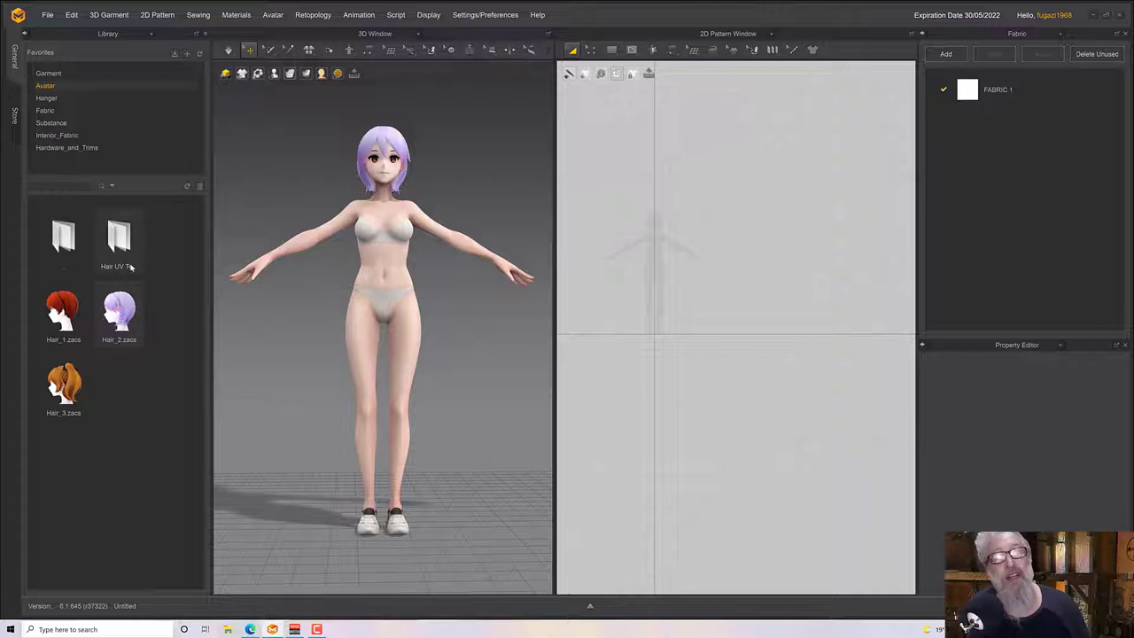
# Examine the avatar's torso and bust shape from several angles, finishing on a closer front view.
pyautogui.moveTo(456, 314); pyautogui.dragTo(406, 241, button='right')
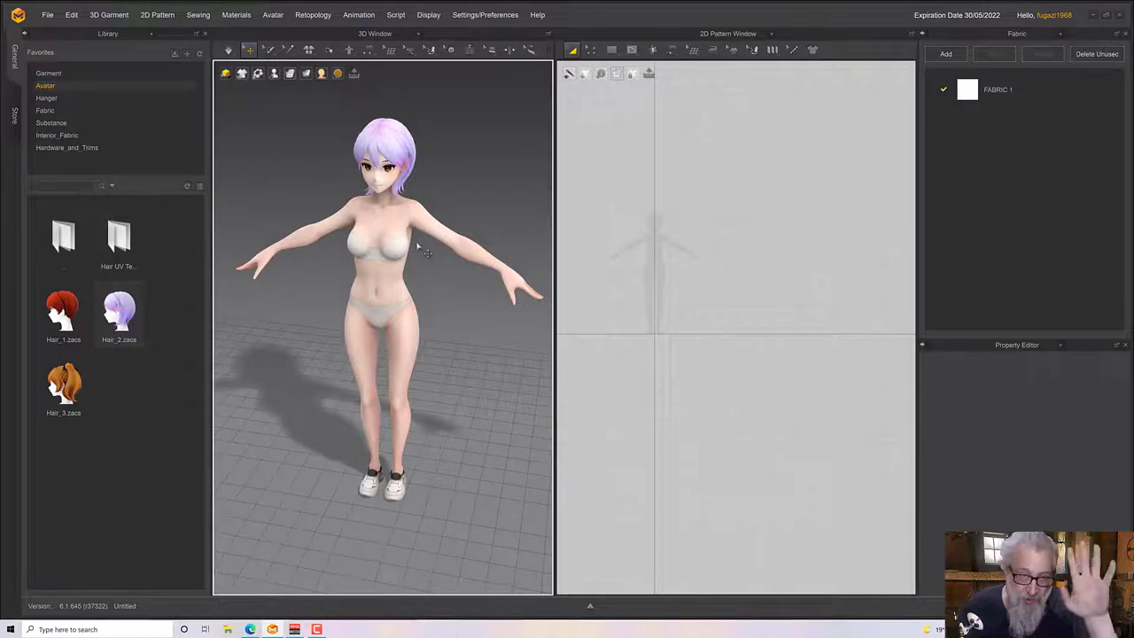
pyautogui.moveTo(418, 245); pyautogui.dragTo(430, 224, button='right')
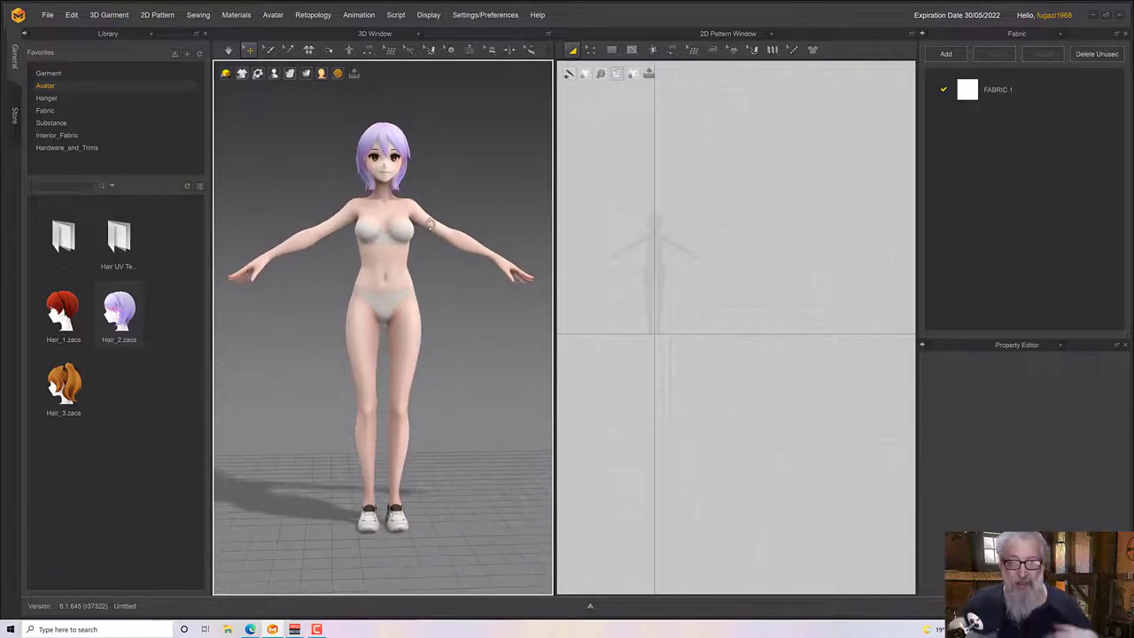
pyautogui.scroll(8, 434, 230)
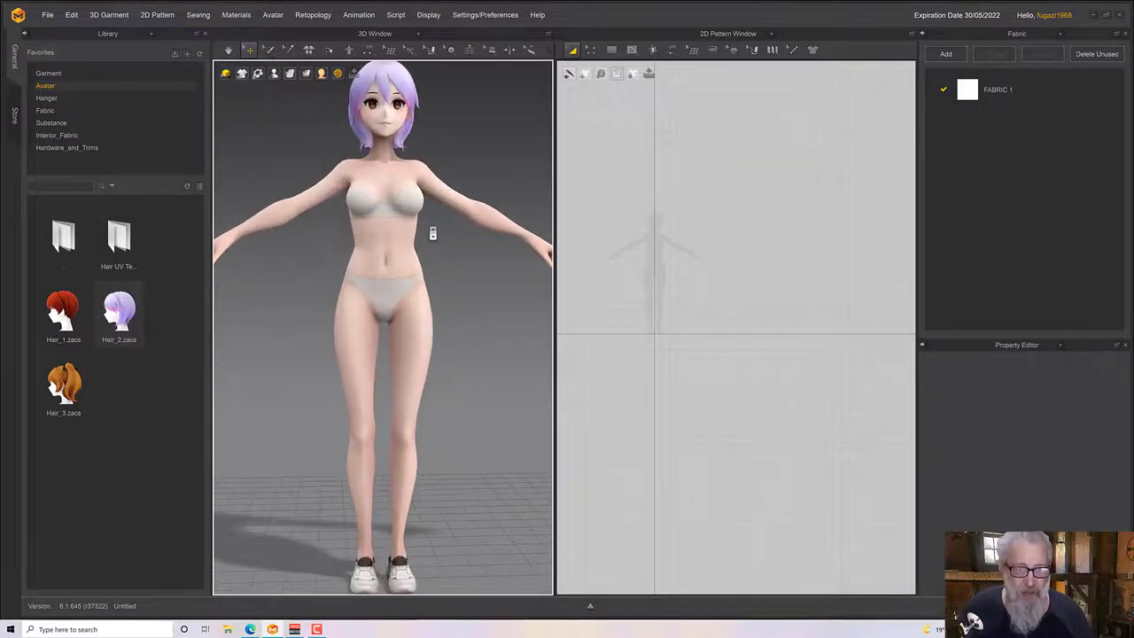
pyautogui.moveTo(440, 264); pyautogui.dragTo(423, 248, button='right')
pyautogui.moveTo(419, 246); pyautogui.dragTo(429, 311, button='middle')
pyautogui.moveTo(333, 239); pyautogui.dragTo(351, 243, button='right')
pyautogui.scroll(2, 329, 239)
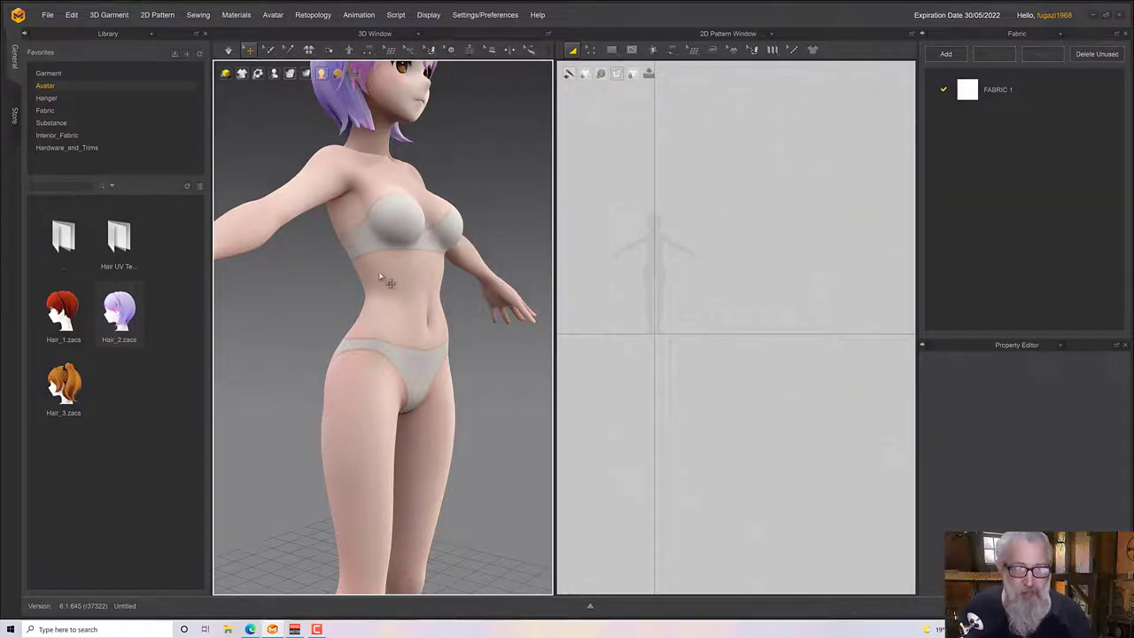
pyautogui.moveTo(388, 281); pyautogui.dragTo(333, 284, button='right')
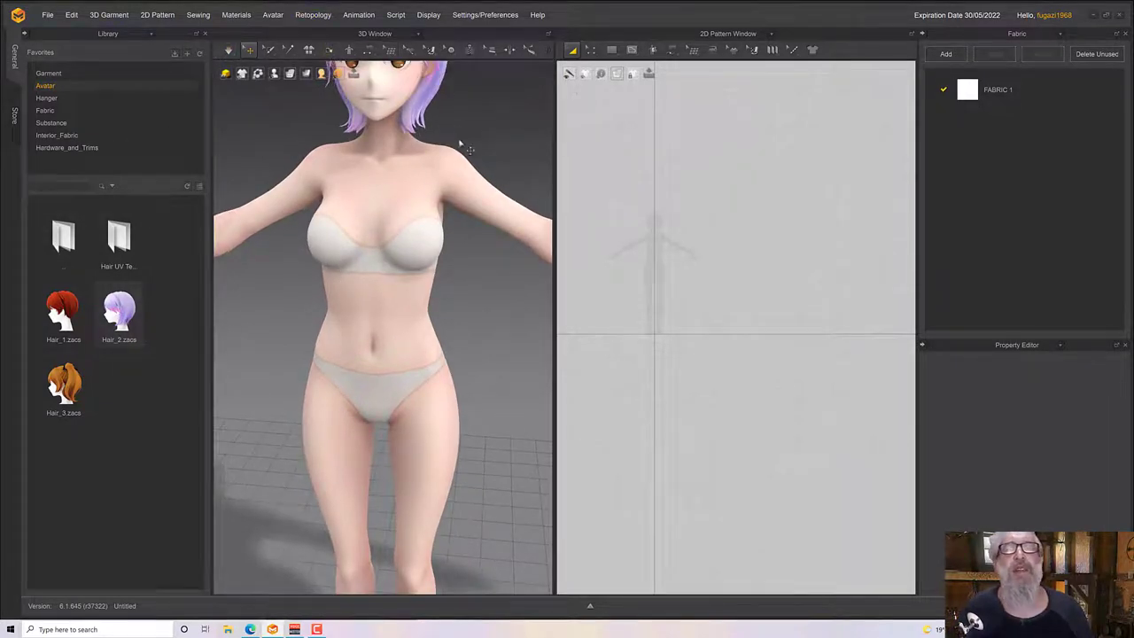
pyautogui.moveTo(458, 143); pyautogui.dragTo(465, 136, button='right')
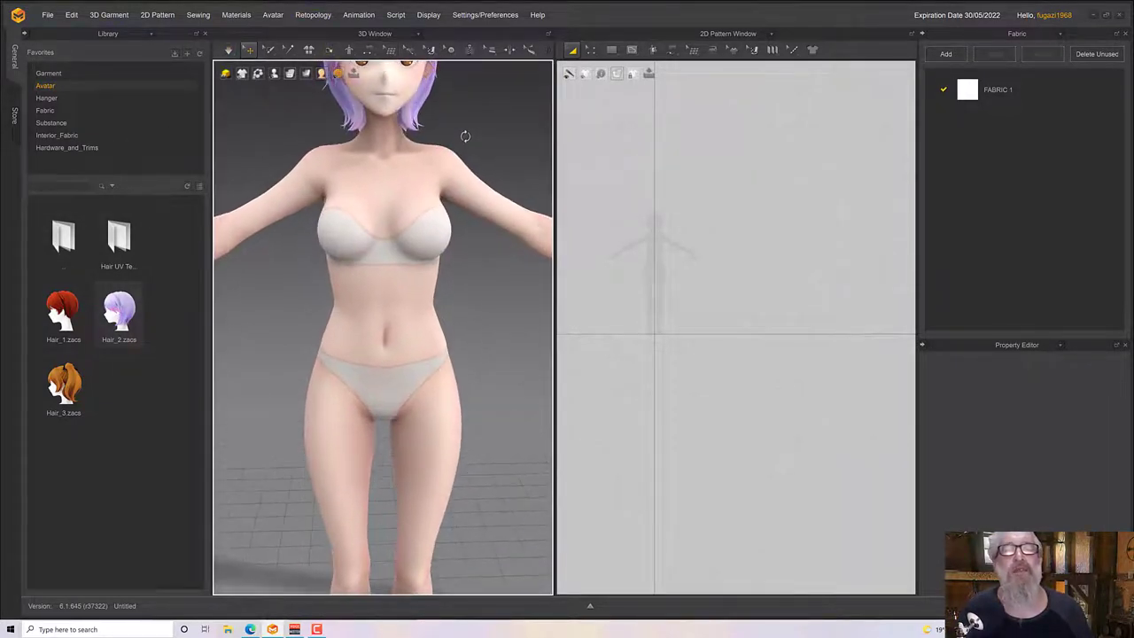
# Measure around the avatar's bust with Surface Circumference Measure (Avatar).
pyautogui.click(530, 49)
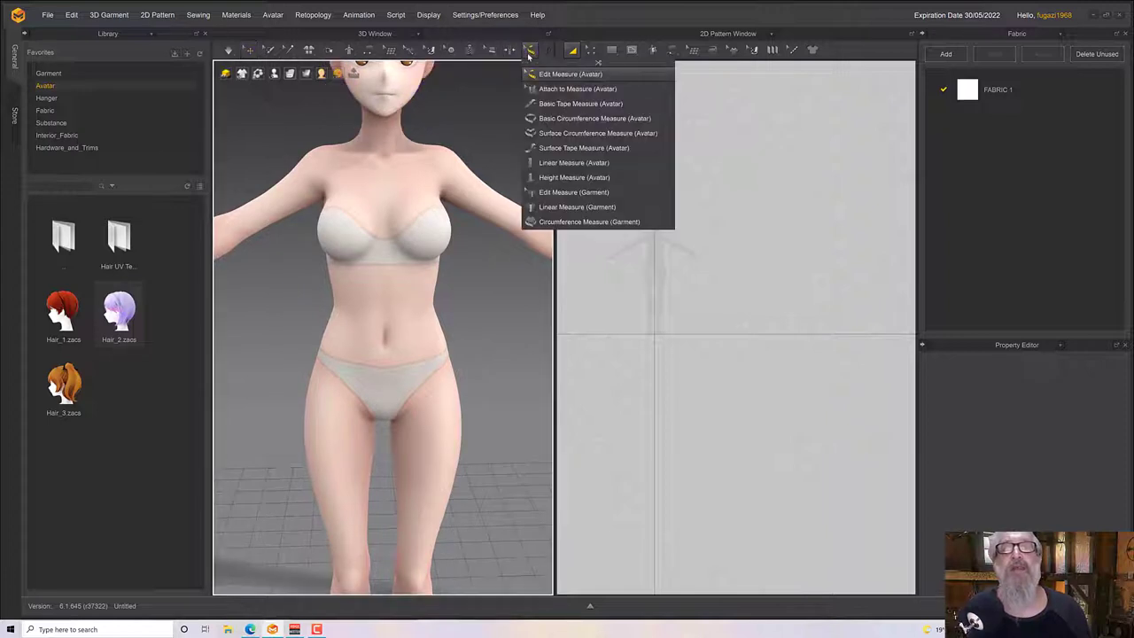
pyautogui.click(562, 135)
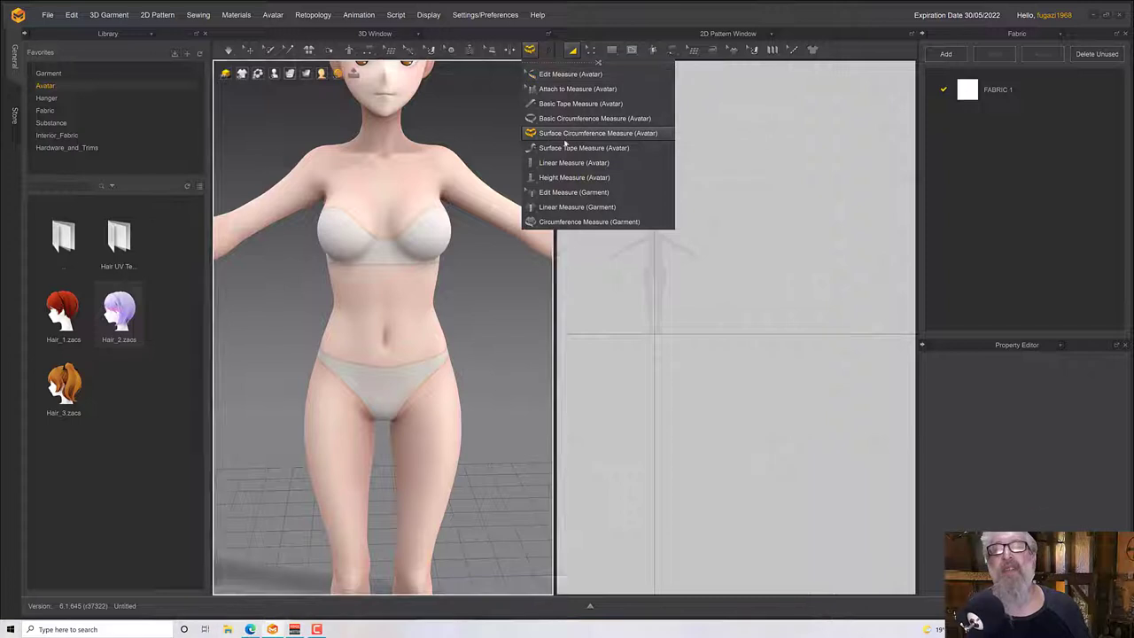
pyautogui.moveTo(452, 237); pyautogui.dragTo(422, 226, button='right')
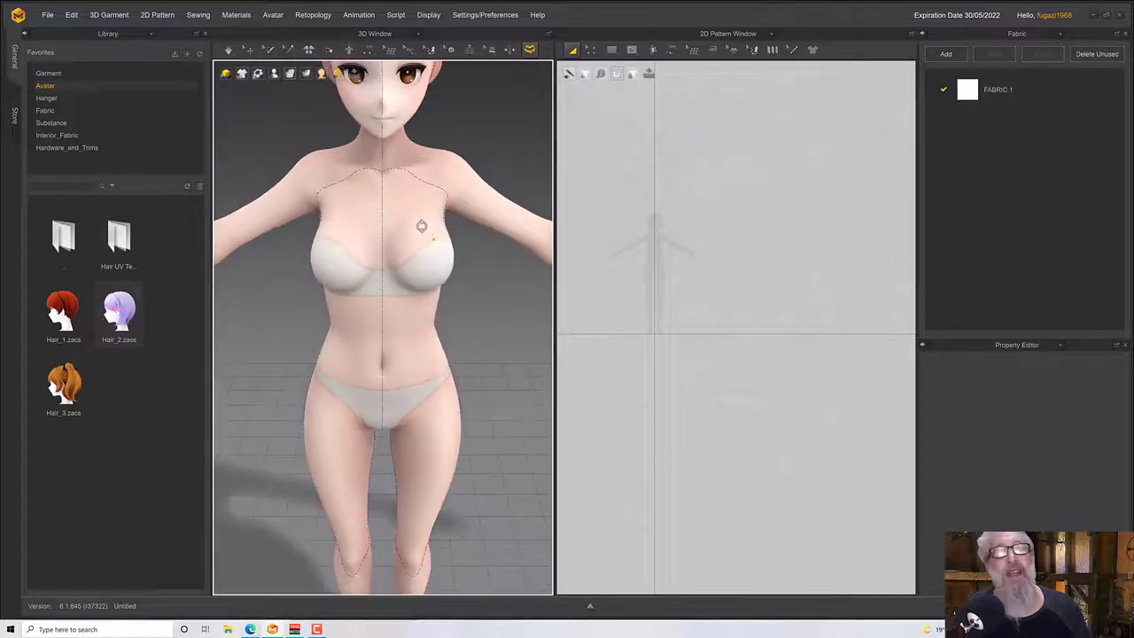
pyautogui.click(330, 239)
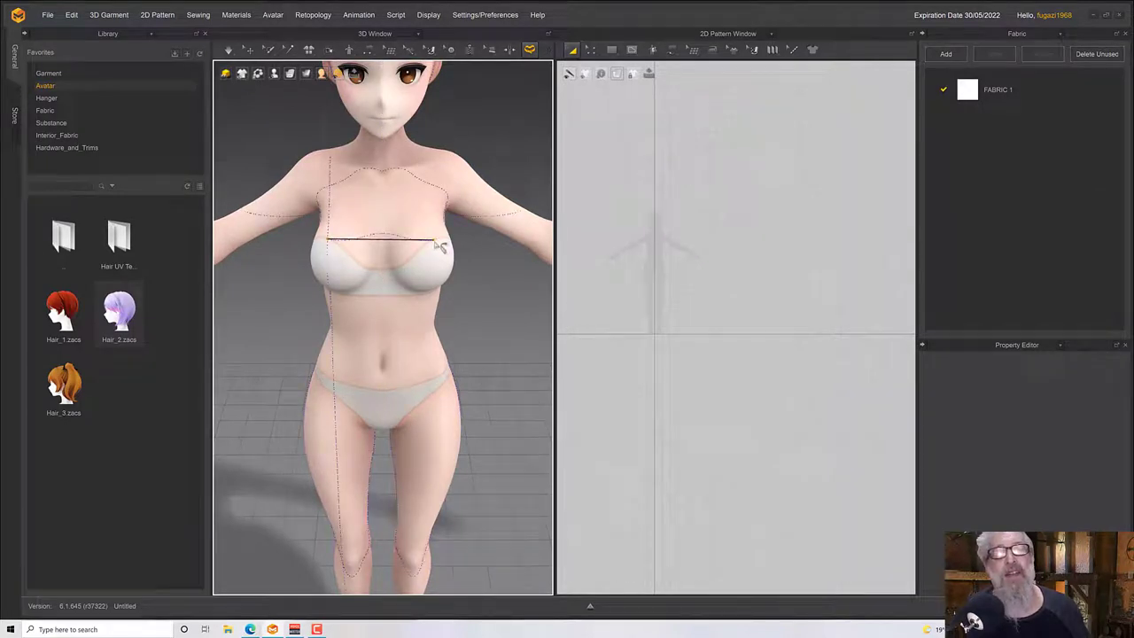
pyautogui.click(435, 241)
pyautogui.moveTo(448, 244)
pyautogui.mouseDown(button='right')
pyautogui.moveTo(411, 227)
pyautogui.moveTo(461, 230)
pyautogui.mouseUp(button='right')
pyautogui.click(410, 222)
pyautogui.click(417, 235)
# Examine how the surface measurement follows the bust from above and the side, and remove it.
pyautogui.moveTo(383, 232); pyautogui.dragTo(425, 279, button='right')
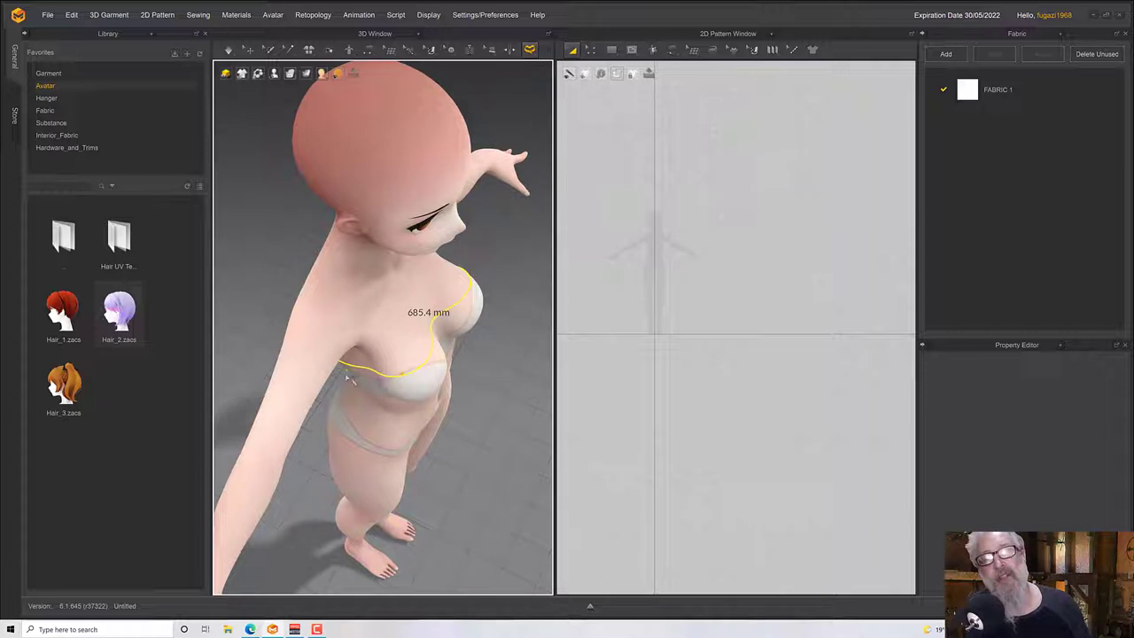
pyautogui.moveTo(392, 382); pyautogui.dragTo(332, 255, button='right')
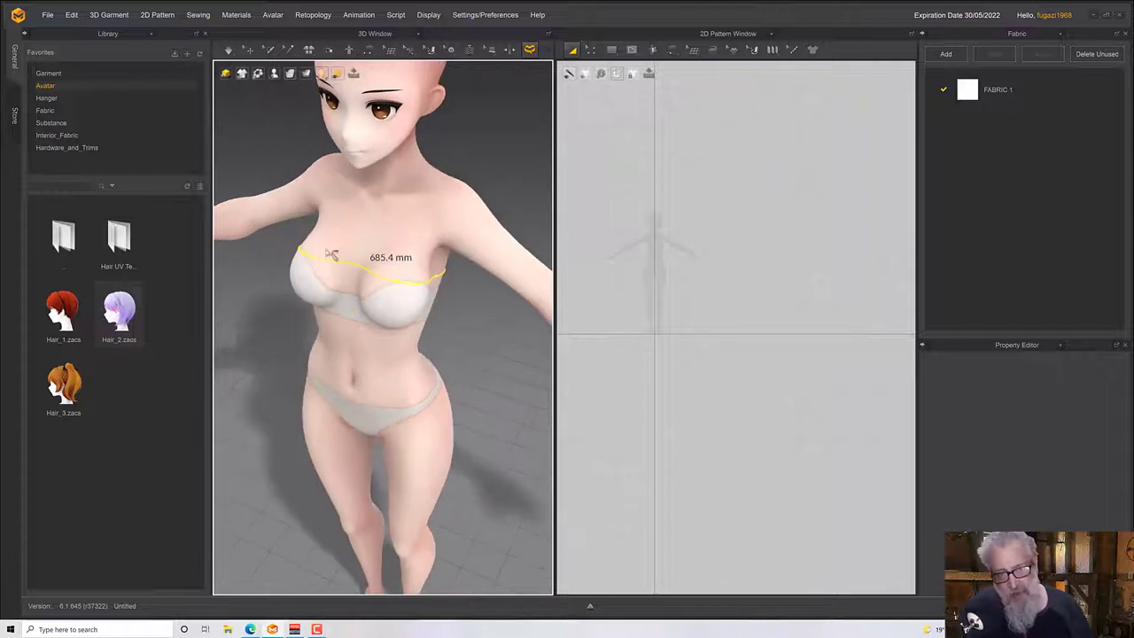
pyautogui.moveTo(405, 290); pyautogui.dragTo(384, 283, button='right')
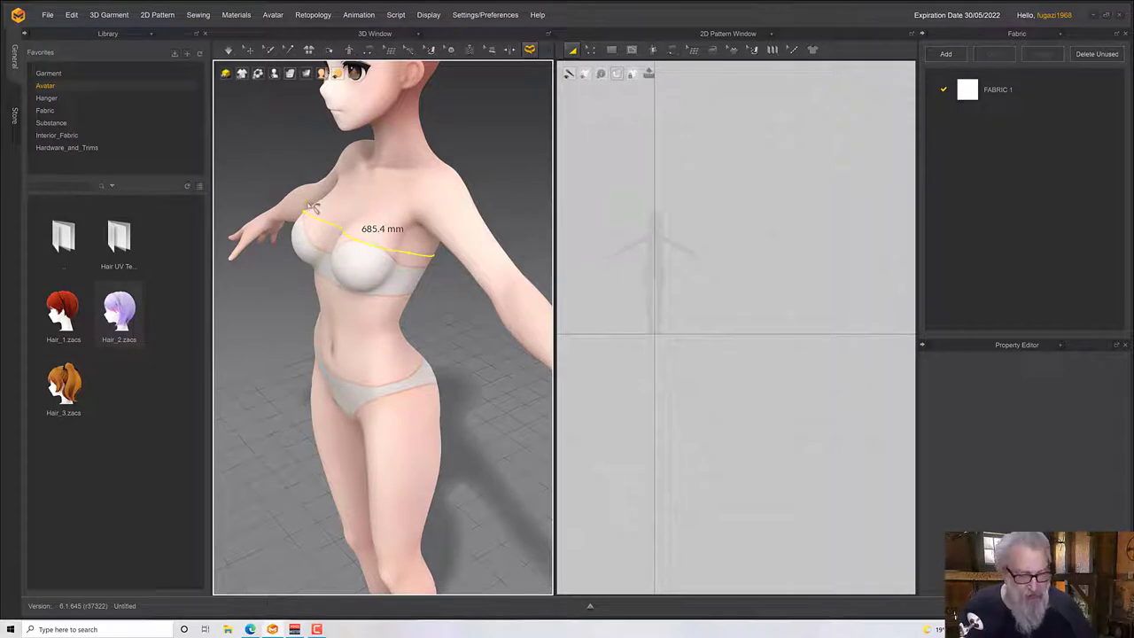
pyautogui.press('Escape')
pyautogui.moveTo(313, 199); pyautogui.dragTo(372, 188, button='right')
# Measure around the fullest part of the avatar's bust with Basic Circumference Measure (Avatar) and inspect the straight-bridging line from above.
pyautogui.click(529, 52)
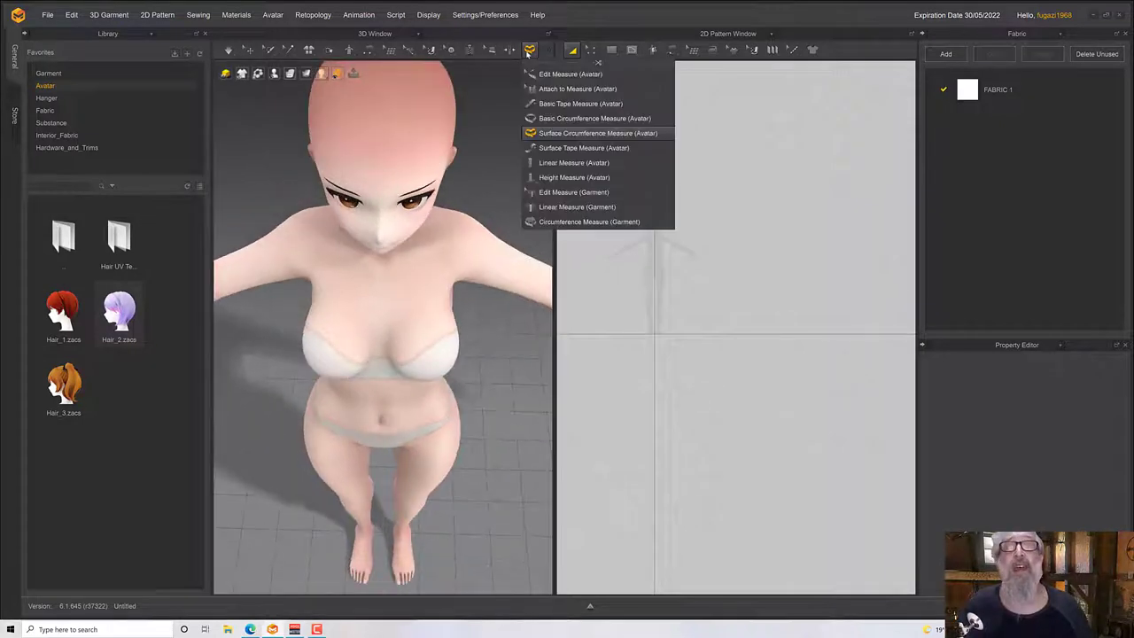
pyautogui.click(593, 118)
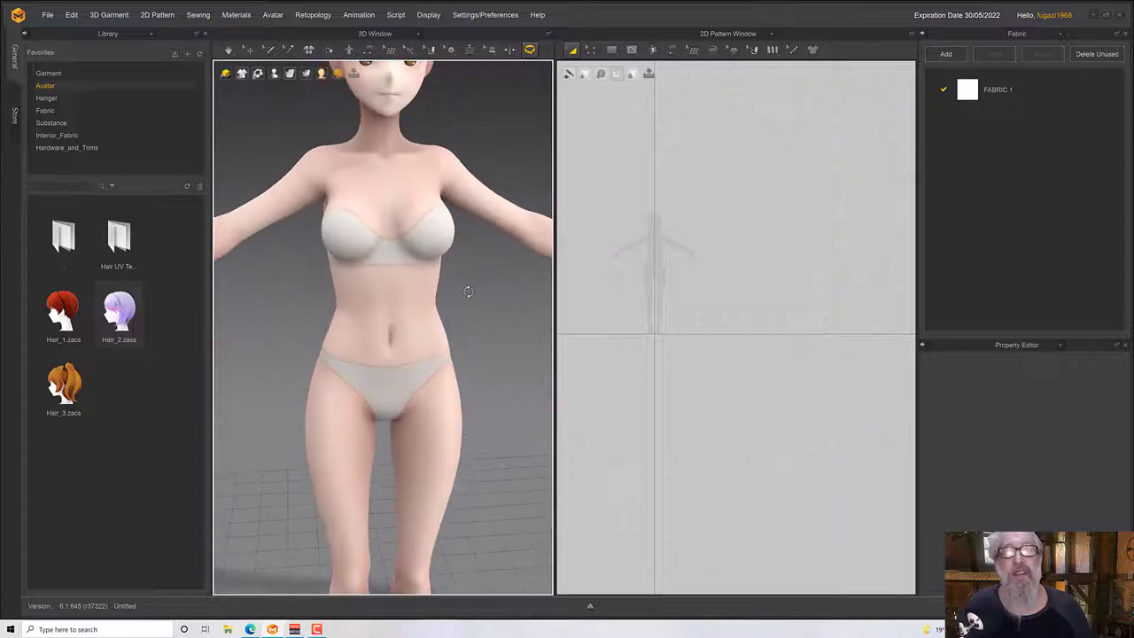
pyautogui.rightClick(468, 291)
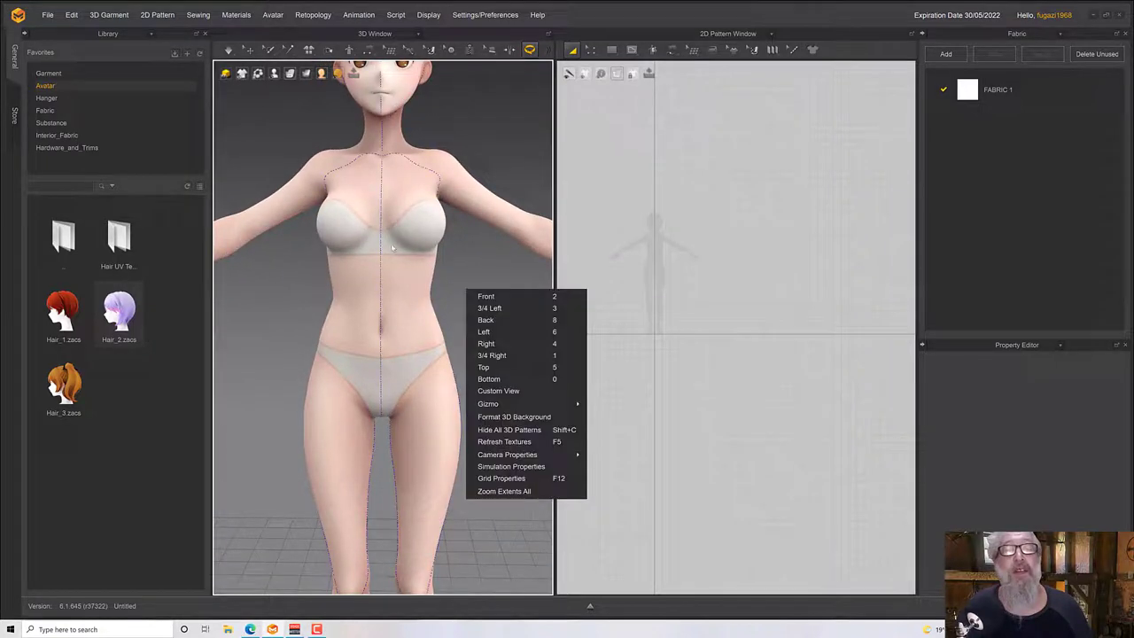
pyautogui.click(337, 206)
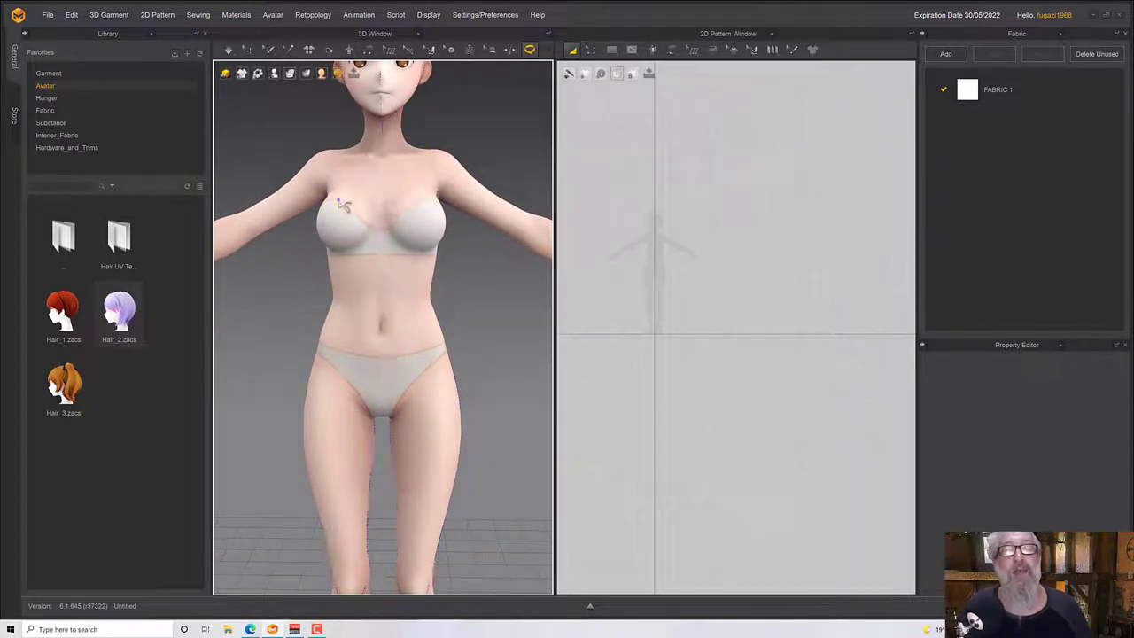
pyautogui.click(342, 205)
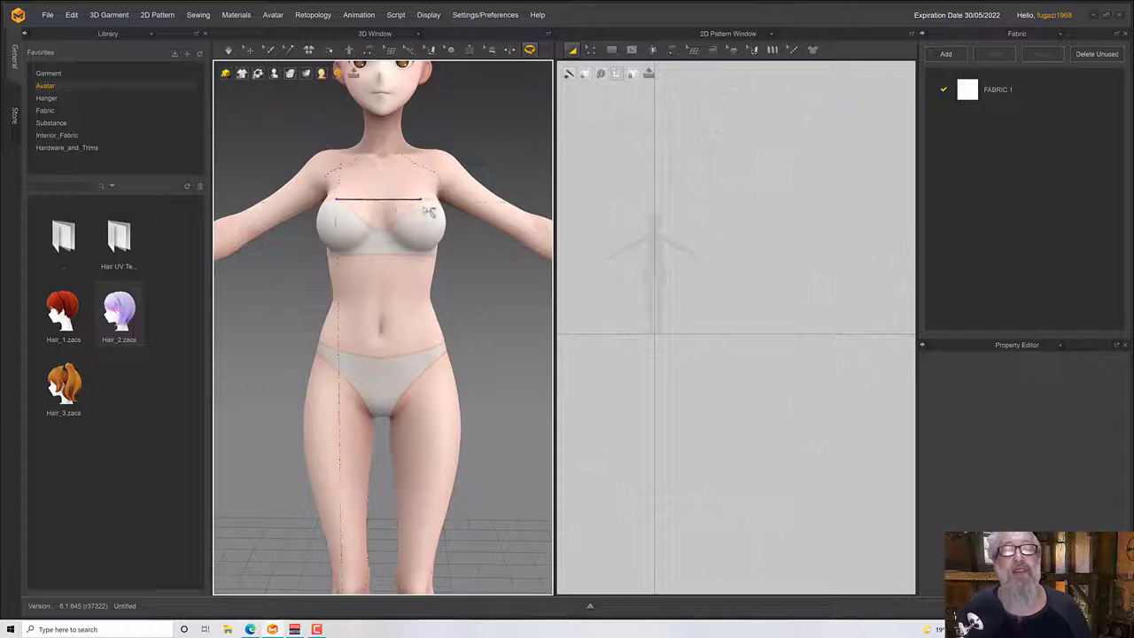
pyautogui.click(428, 212)
pyautogui.moveTo(428, 212); pyautogui.dragTo(313, 204, button='right')
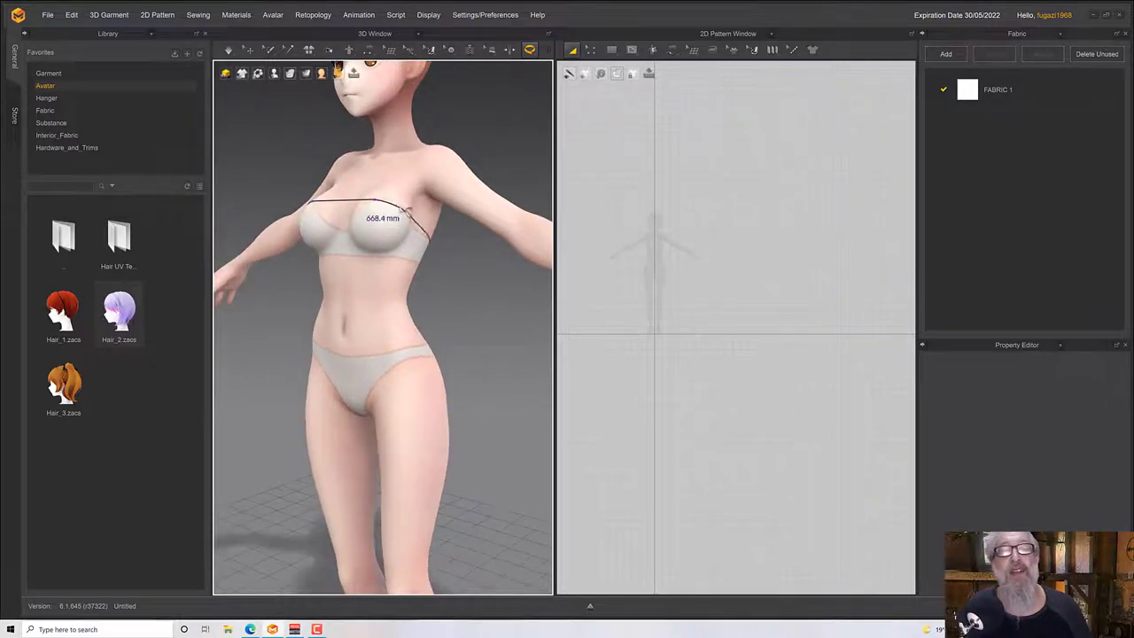
pyautogui.click(408, 211)
pyautogui.moveTo(408, 211); pyautogui.dragTo(449, 266, button='right')
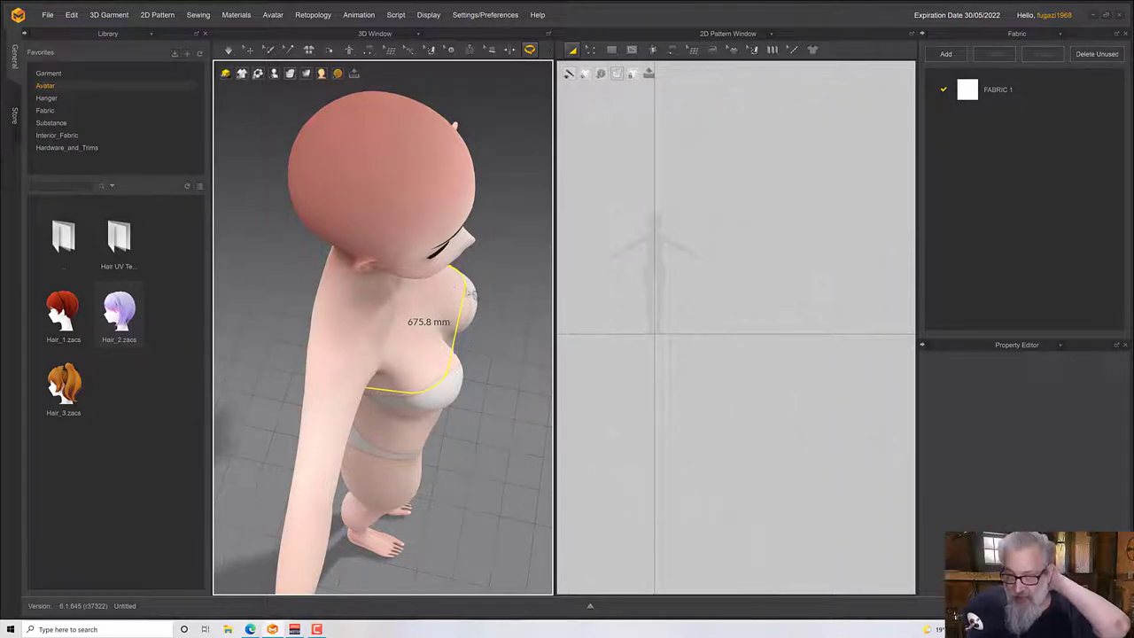
pyautogui.moveTo(445, 394); pyautogui.dragTo(390, 364, button='right')
# Add a basic circumference measurement around the ribcage just below the bra.
pyautogui.click(385, 382)
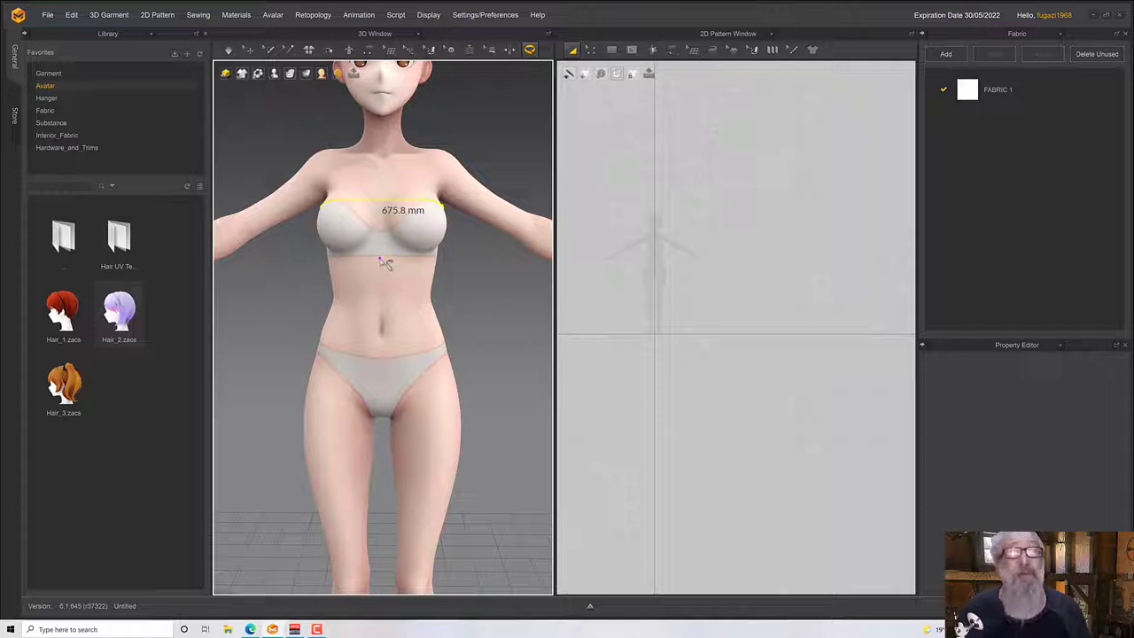
pyautogui.click(345, 257)
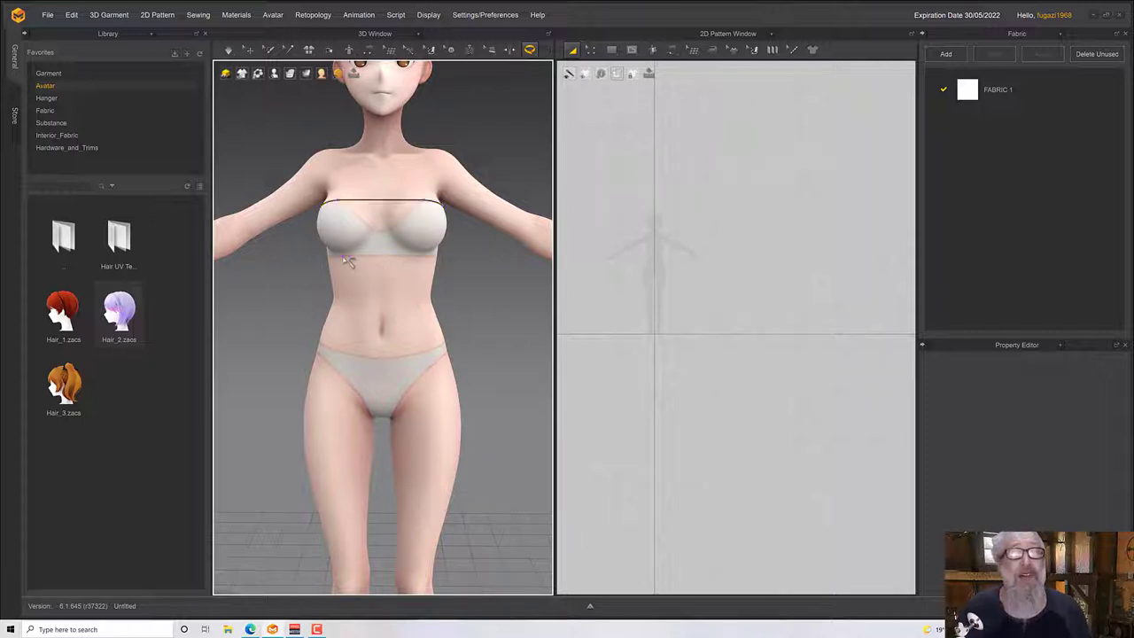
pyautogui.click(422, 262)
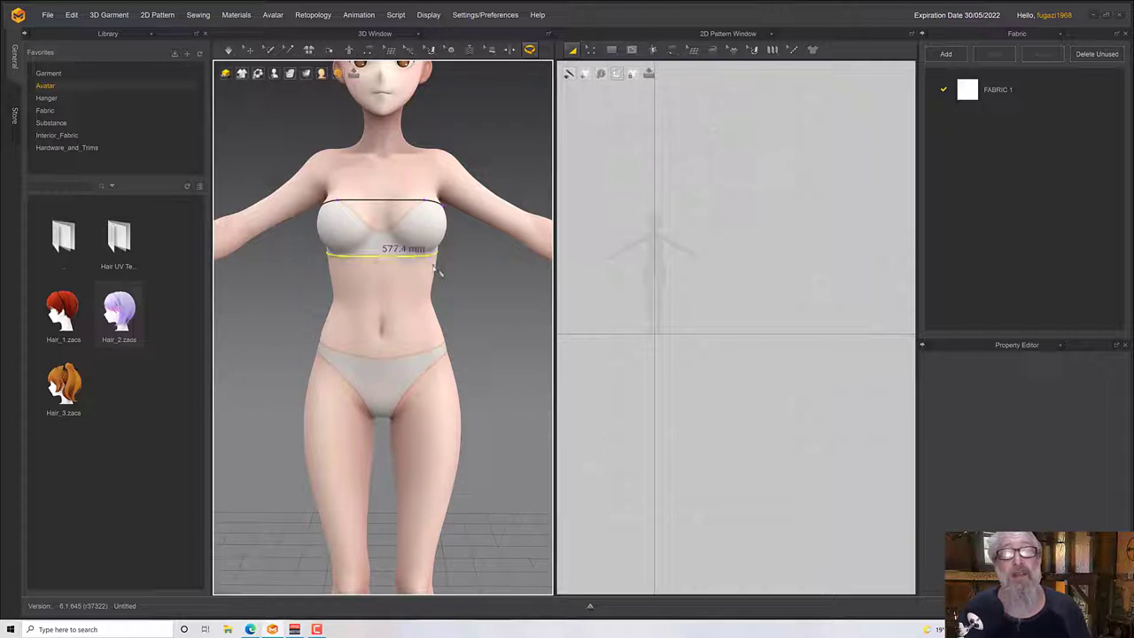
# Create a new basic circumference measurement around the avatar's upper bust along the top of the bra cups.
pyautogui.moveTo(436, 272)
pyautogui.mouseDown(button='right')
pyautogui.moveTo(371, 260)
pyautogui.moveTo(432, 263)
pyautogui.mouseUp(button='right')
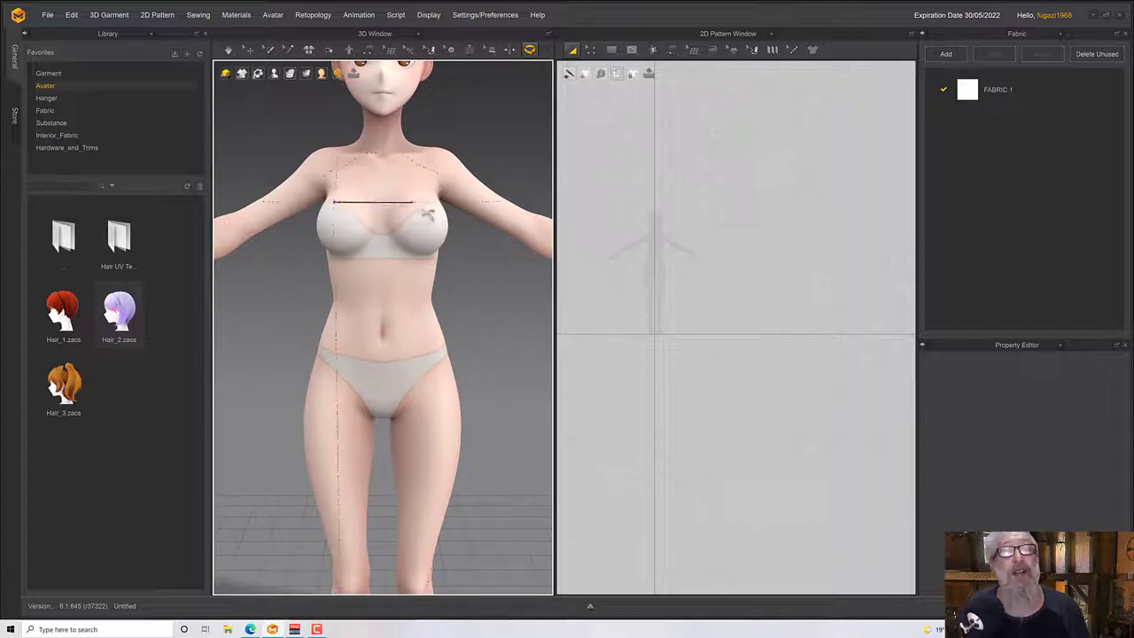
pyautogui.click(437, 214)
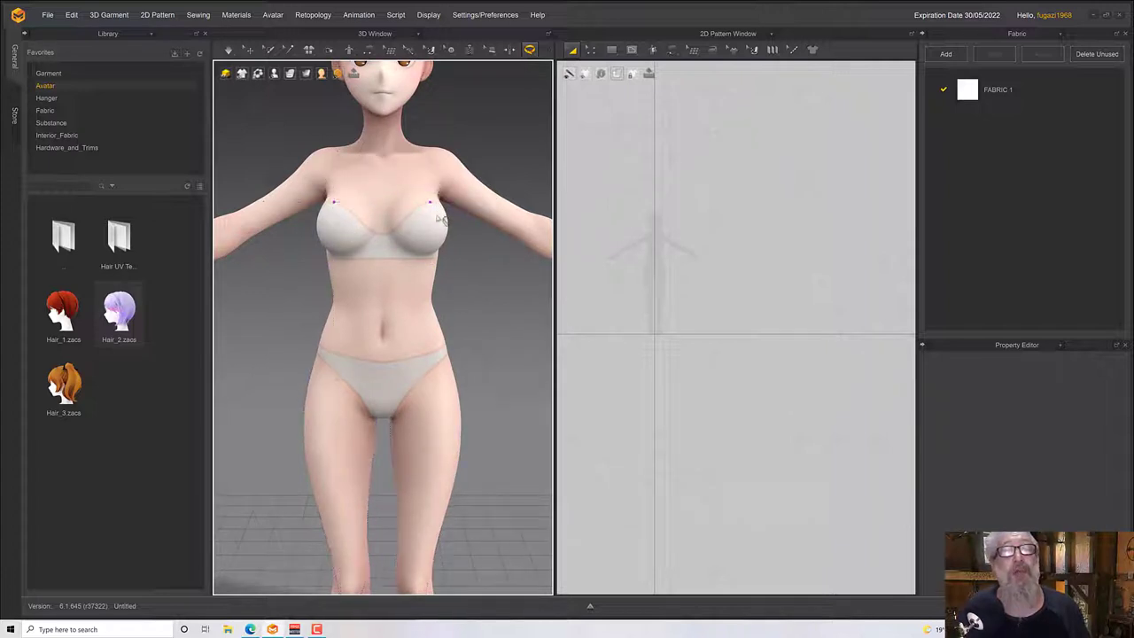
pyautogui.moveTo(437, 214); pyautogui.dragTo(449, 240, button='right')
pyautogui.click(385, 227)
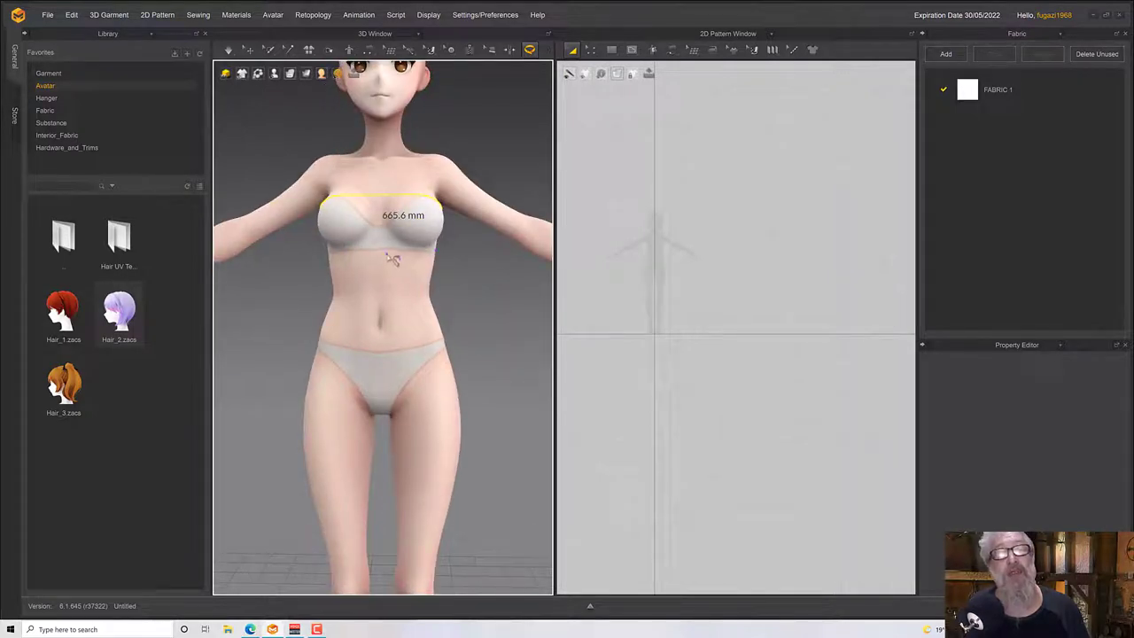
# Create a matching basic circumference measurement around the underbust at the lower edge of the bra.
pyautogui.click(350, 252)
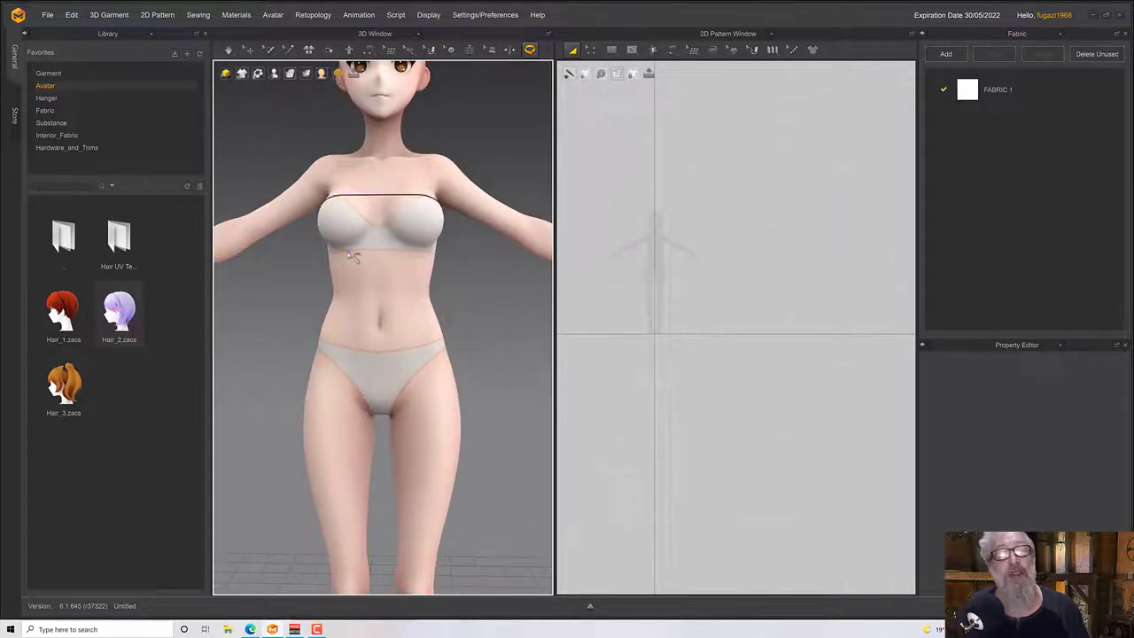
pyautogui.click(414, 254)
pyautogui.moveTo(431, 257); pyautogui.dragTo(481, 280, button='right')
pyautogui.click(418, 262)
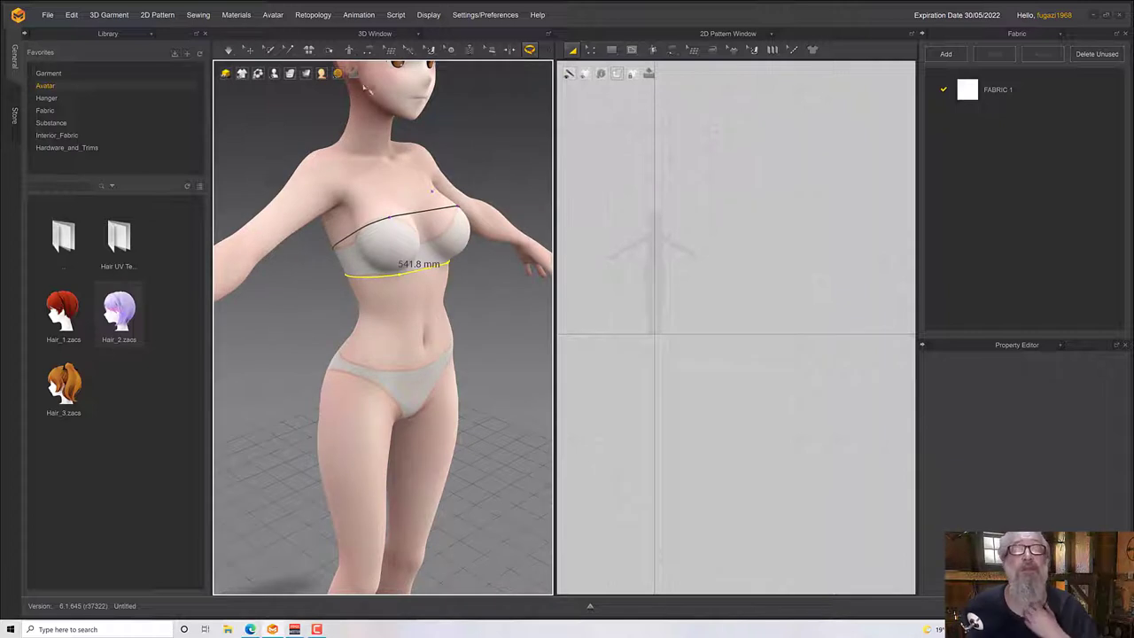
# Select the avatar's upper-bust circumference line with Edit Measure (Avatar) to read its length.
pyautogui.click(251, 51)
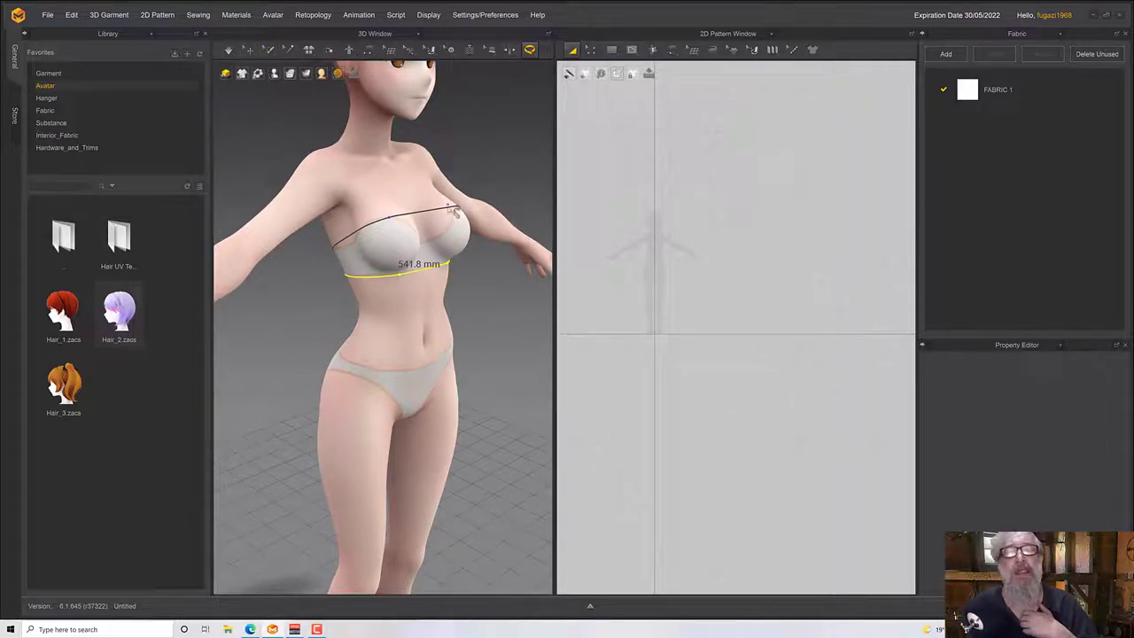
pyautogui.click(529, 50)
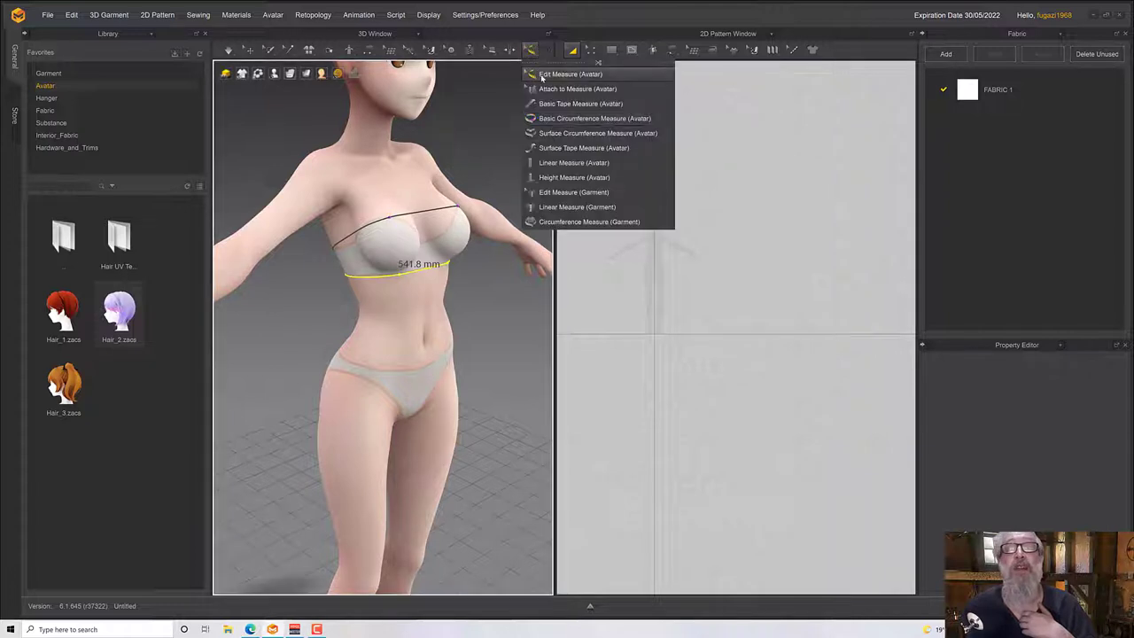
pyautogui.click(458, 178)
pyautogui.click(434, 209)
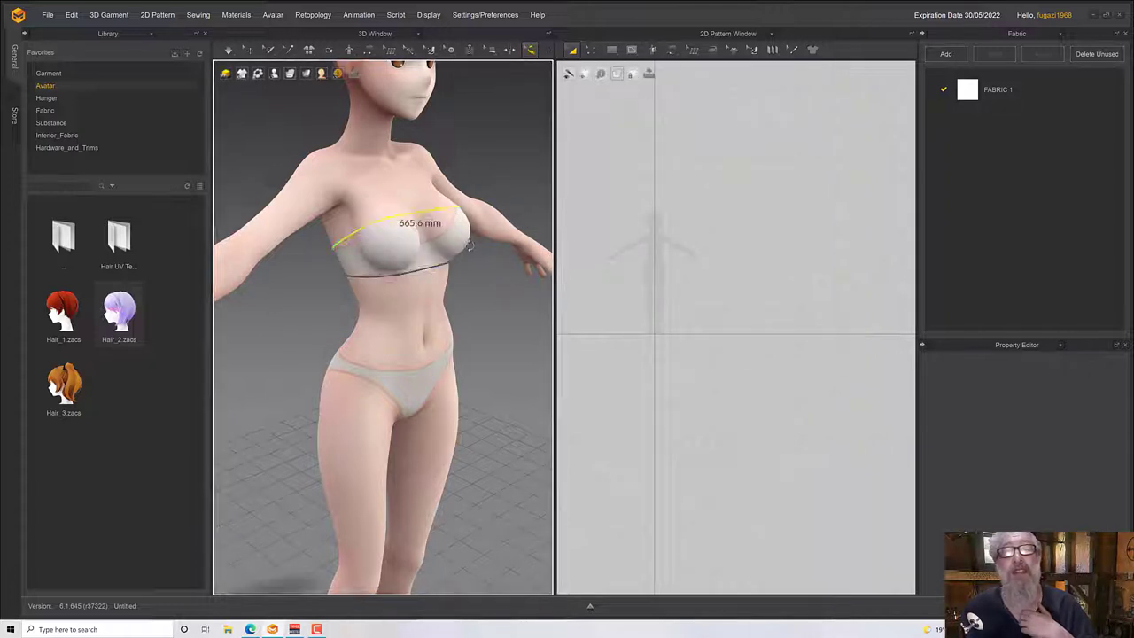
pyautogui.moveTo(467, 243); pyautogui.dragTo(453, 246, button='right')
pyautogui.rightClick(452, 246)
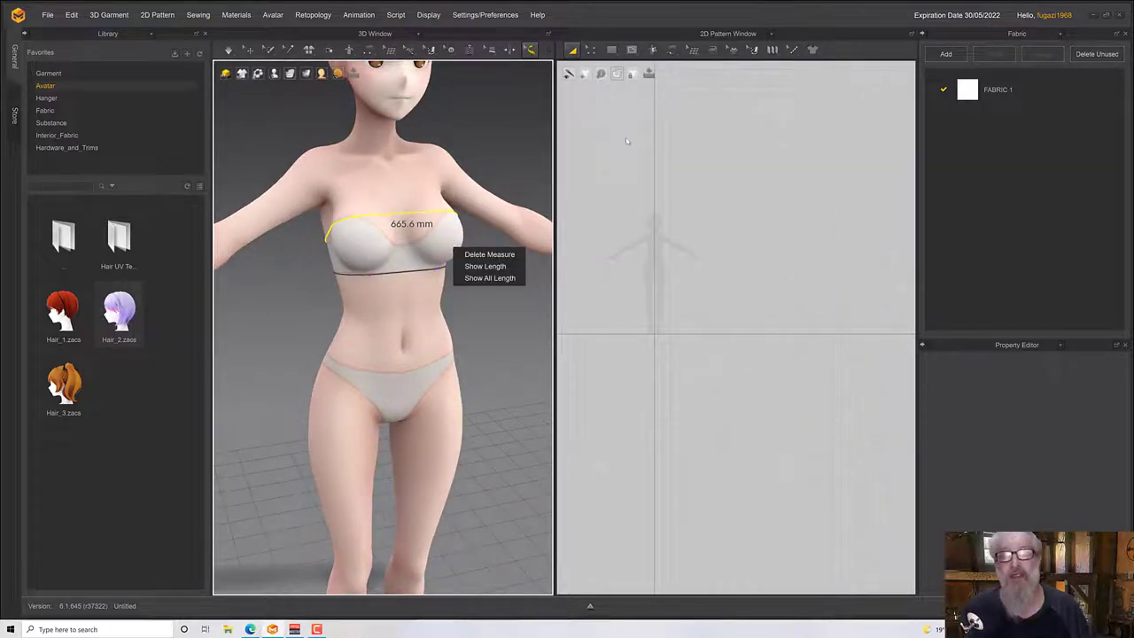
# Create a rectangle pattern 665.6 mm wide and 200 mm high over the avatar silhouette's chest.
pyautogui.click(610, 50)
pyautogui.click(620, 89)
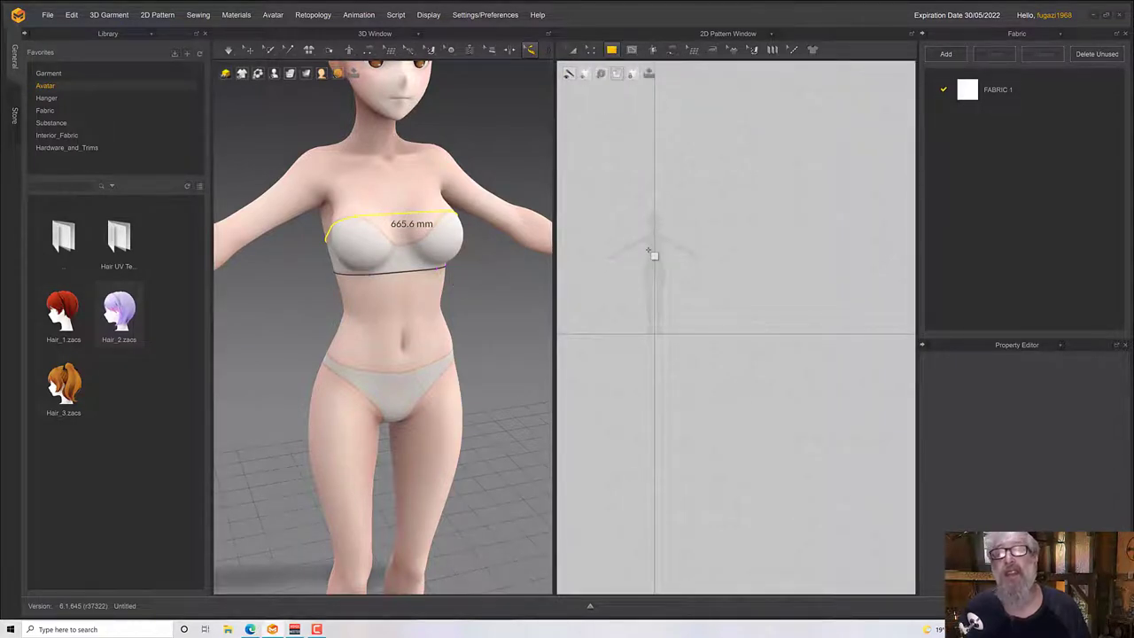
pyautogui.click(656, 257)
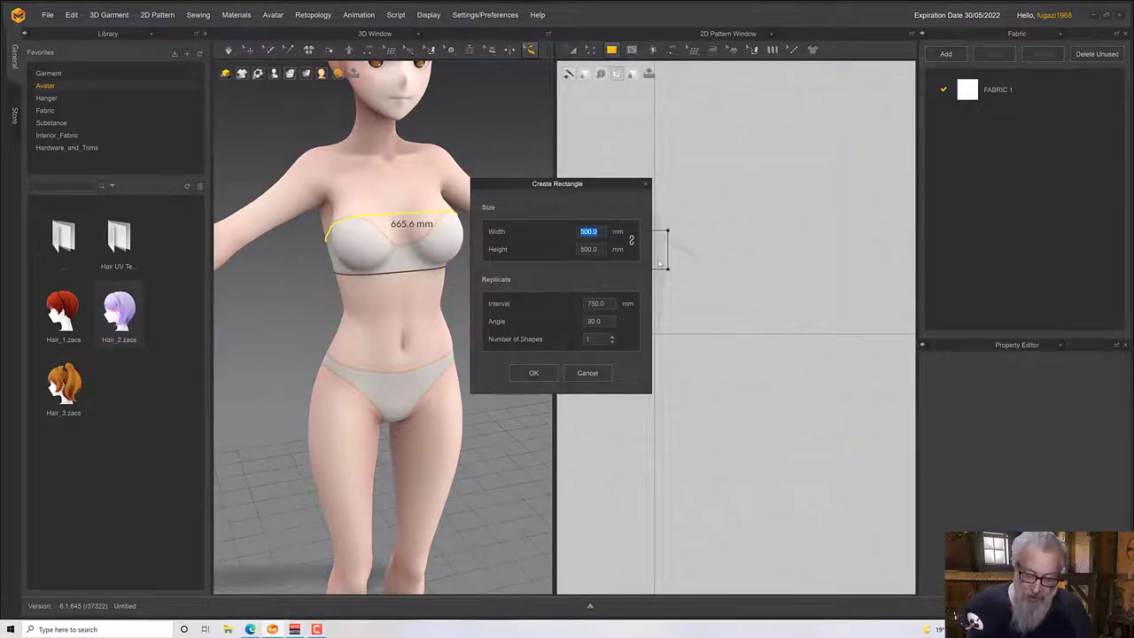
pyautogui.write('500')
pyautogui.write('.6')
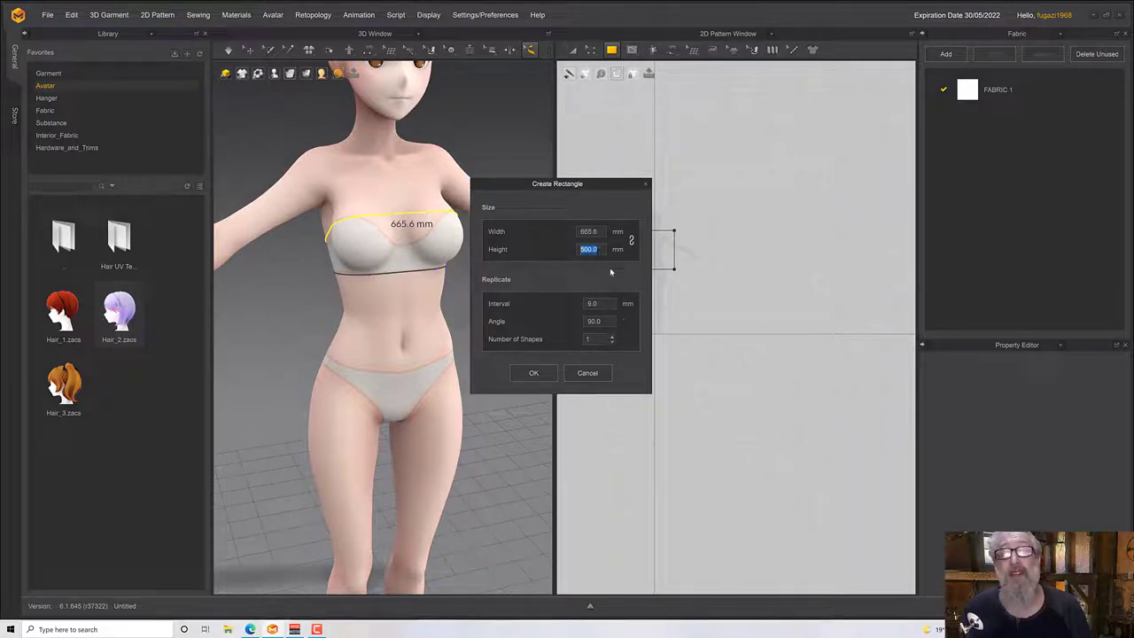
pyautogui.write('100')
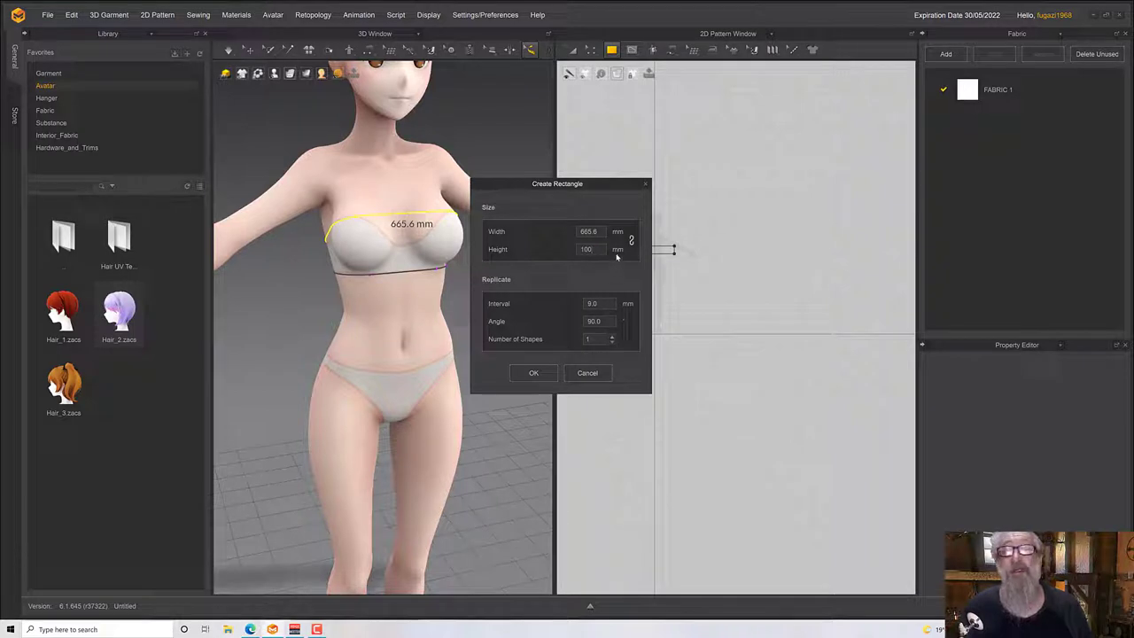
pyautogui.moveTo(601, 249); pyautogui.dragTo(556, 250)
pyautogui.write('200')
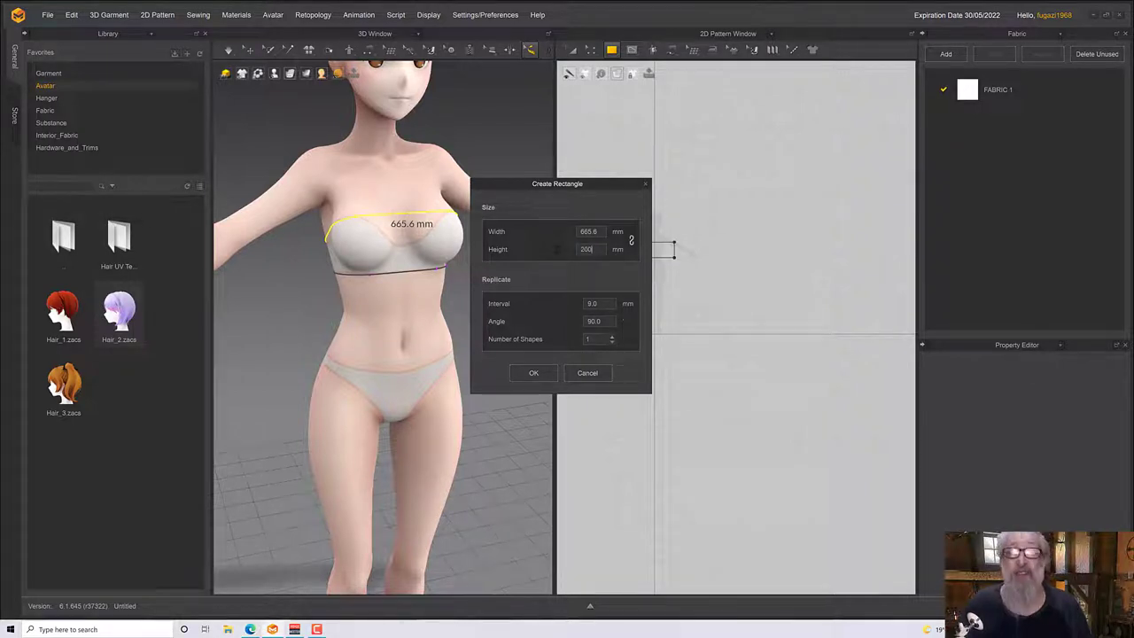
pyautogui.click(532, 376)
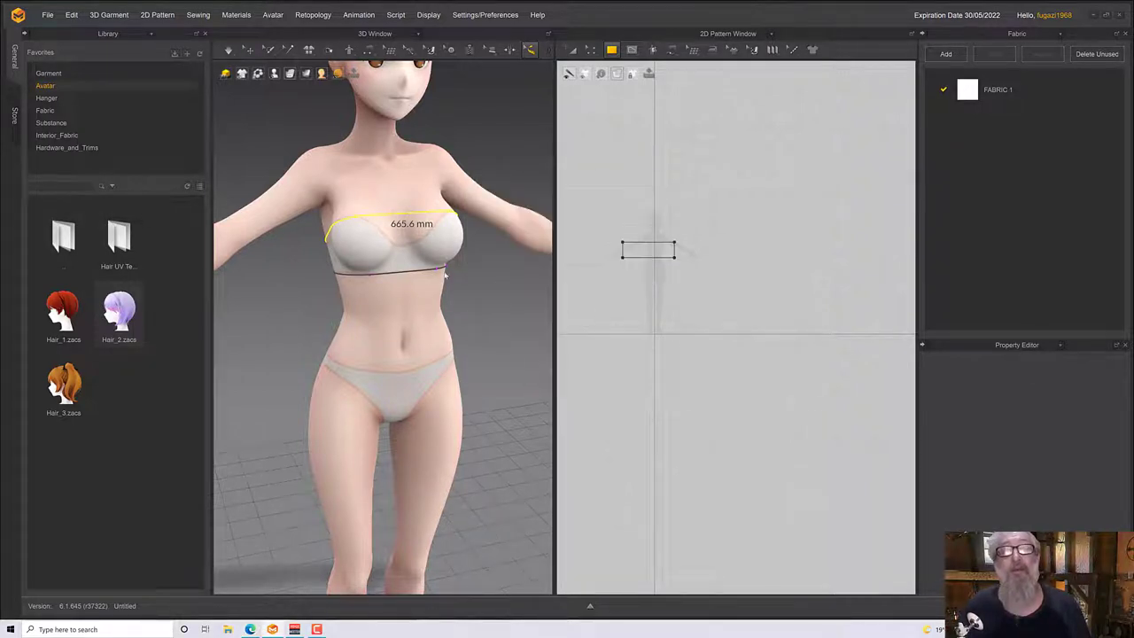
# Try to wrap the rectangle pattern around the avatar from a side arrangement point, and undo the placement.
pyautogui.scroll(-5, 443, 287)
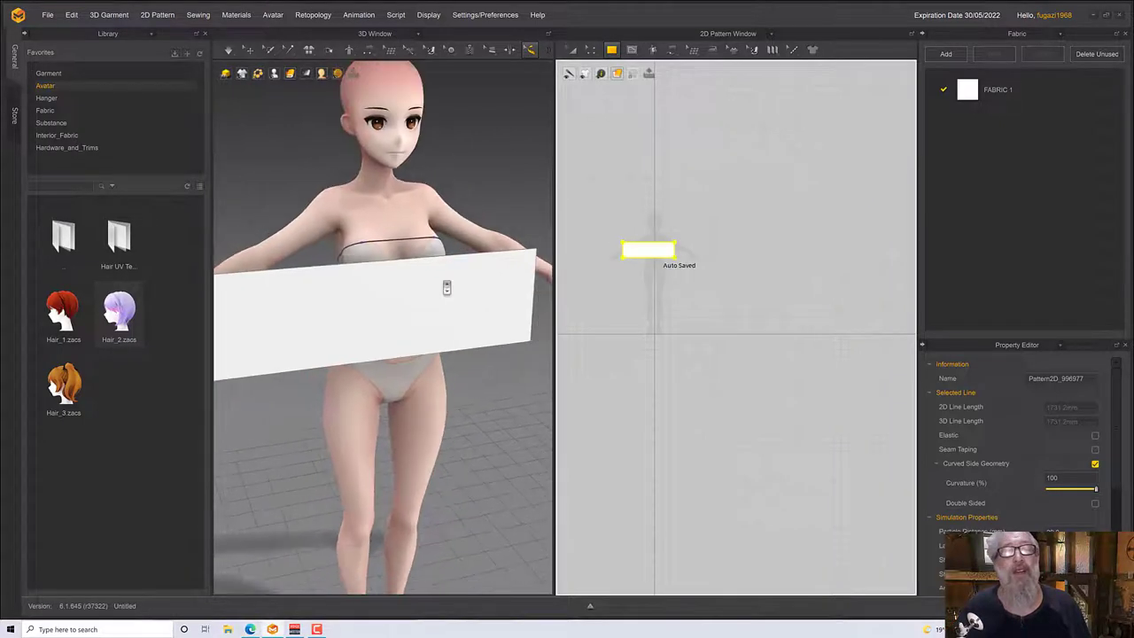
pyautogui.moveTo(439, 318); pyautogui.dragTo(449, 328, button='right')
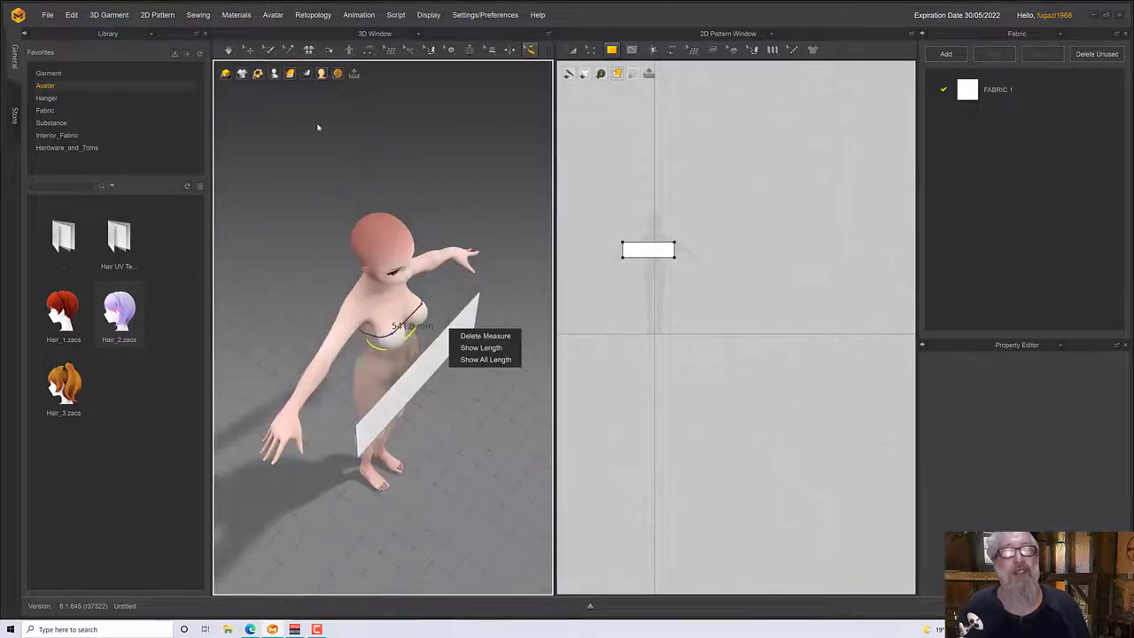
pyautogui.click(249, 49)
pyautogui.click(436, 344)
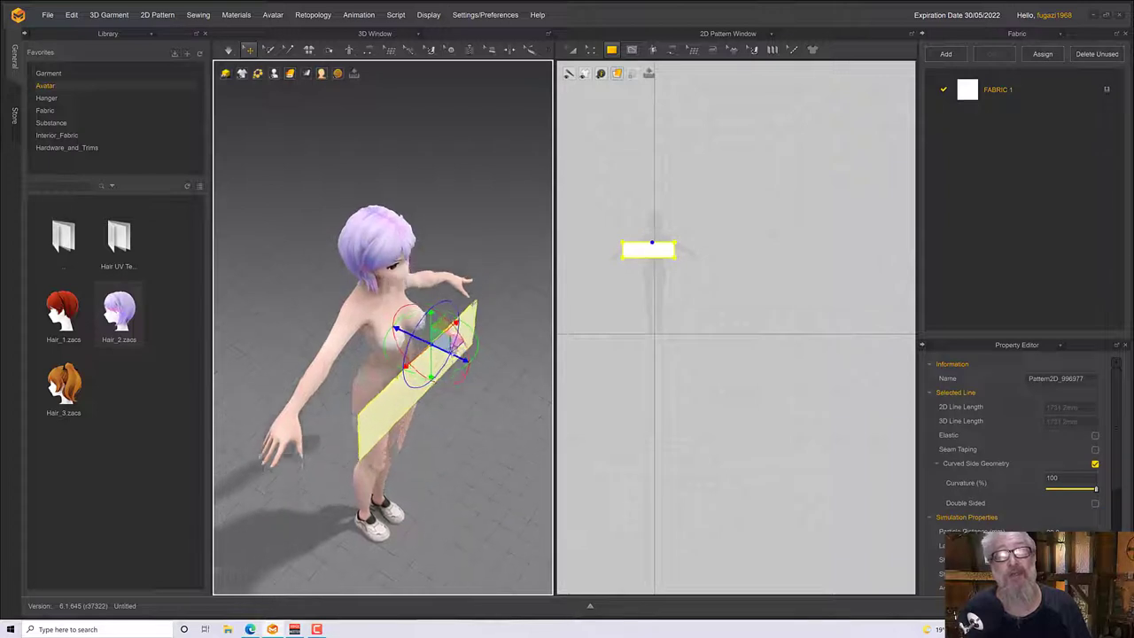
pyautogui.moveTo(453, 345); pyautogui.dragTo(453, 353, button='right')
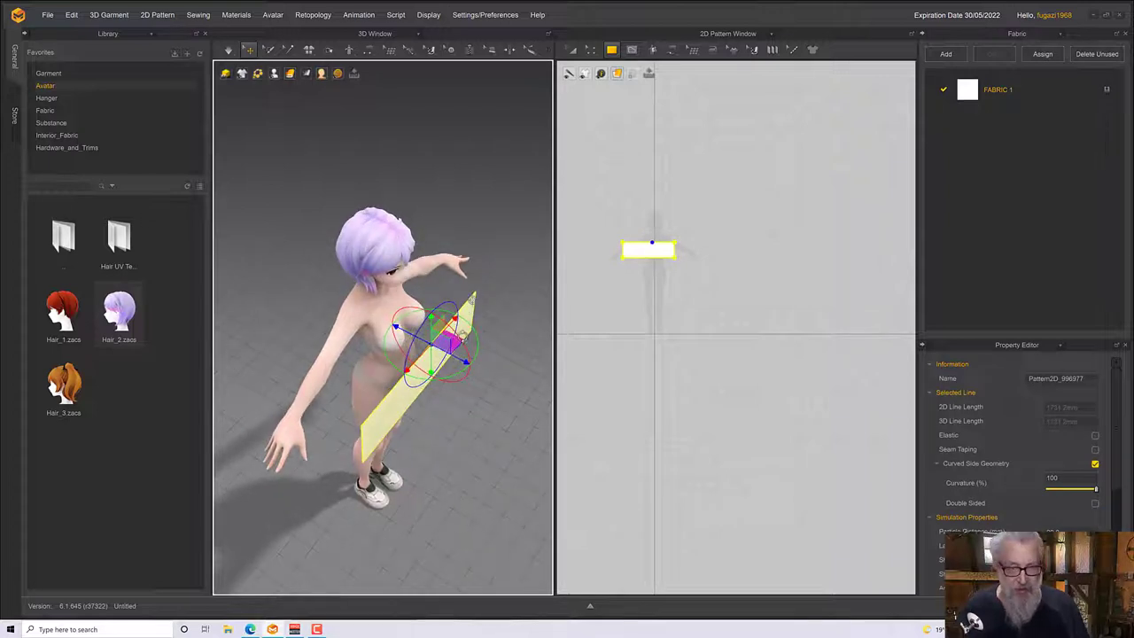
pyautogui.press('2')
pyautogui.moveTo(444, 324); pyautogui.dragTo(678, 251)
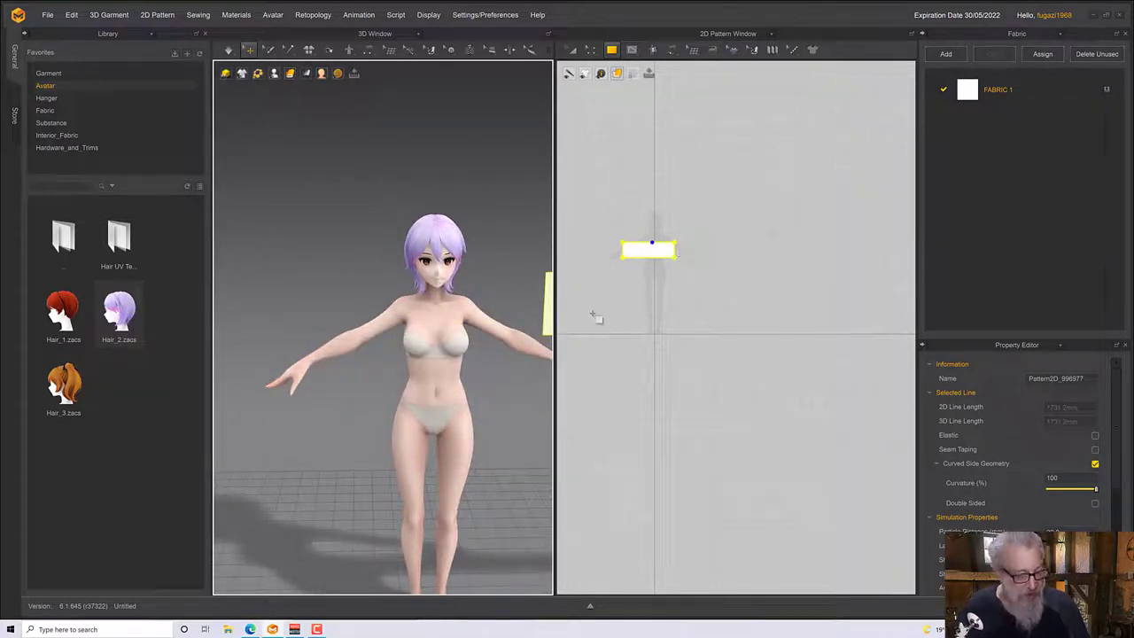
pyautogui.moveTo(467, 339); pyautogui.dragTo(384, 297, button='middle')
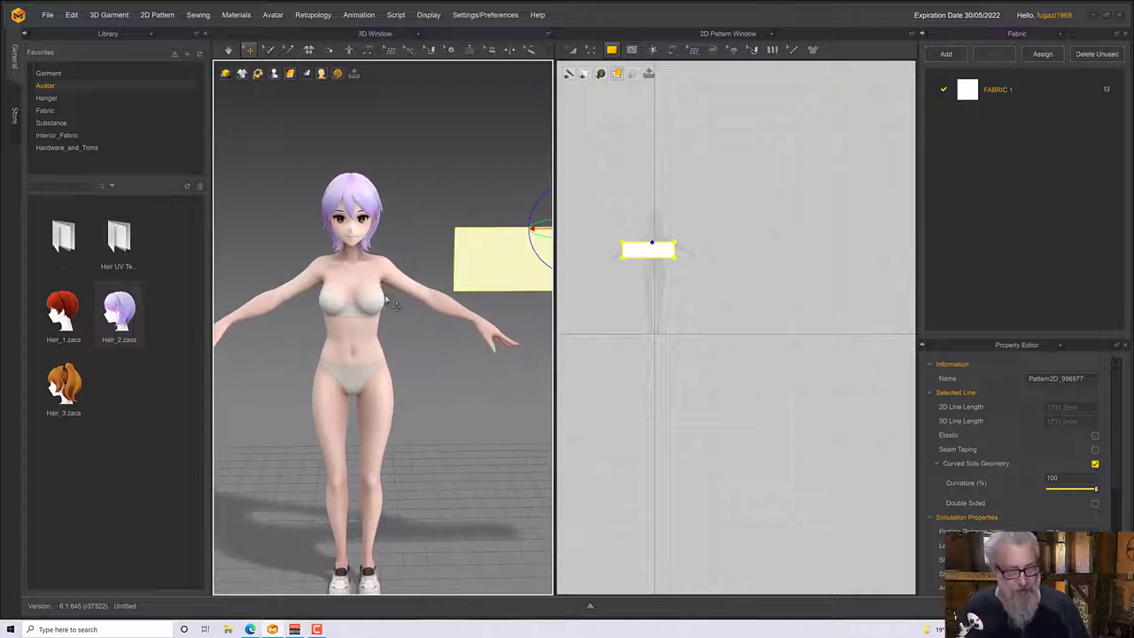
pyautogui.keyDown('ctrl'); pyautogui.click(400, 334); pyautogui.keyUp('ctrl')
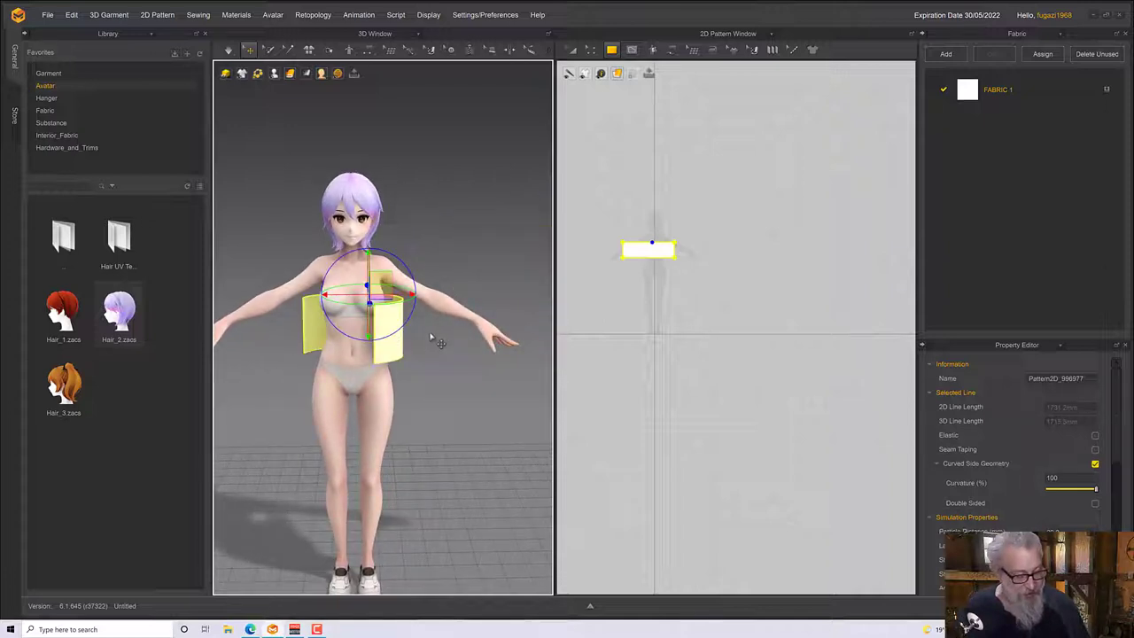
pyautogui.hotkey('ctrl', 'z')
pyautogui.moveTo(431, 336); pyautogui.dragTo(443, 339, button='right')
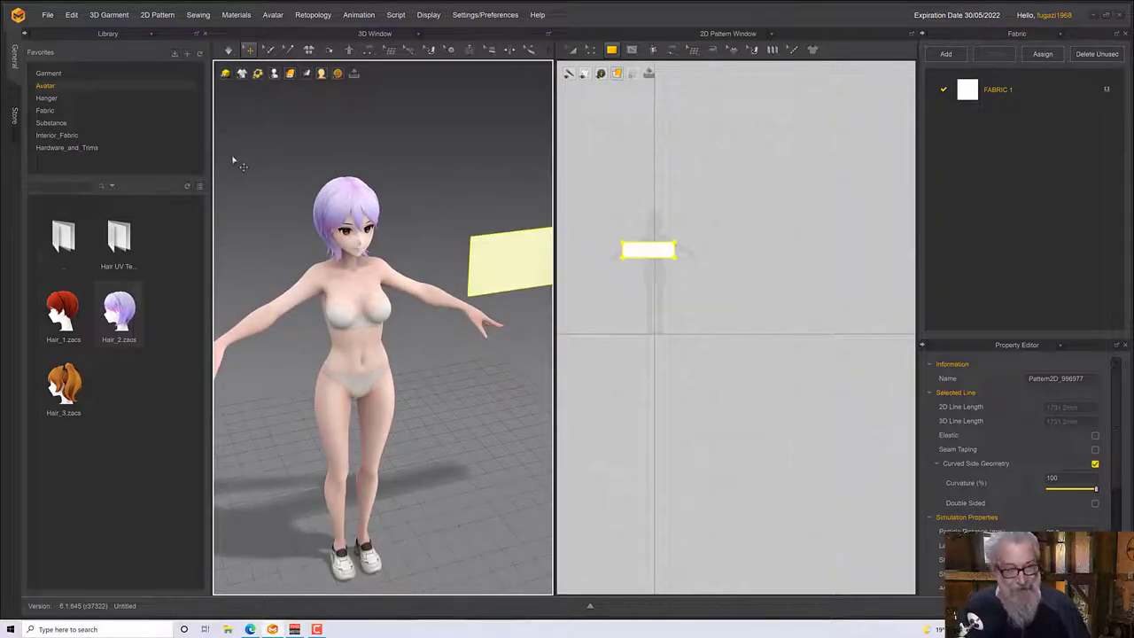
# Arrange the rectangle pattern around the avatar's torso from the front, leaving its opening at the back.
pyautogui.click(241, 76)
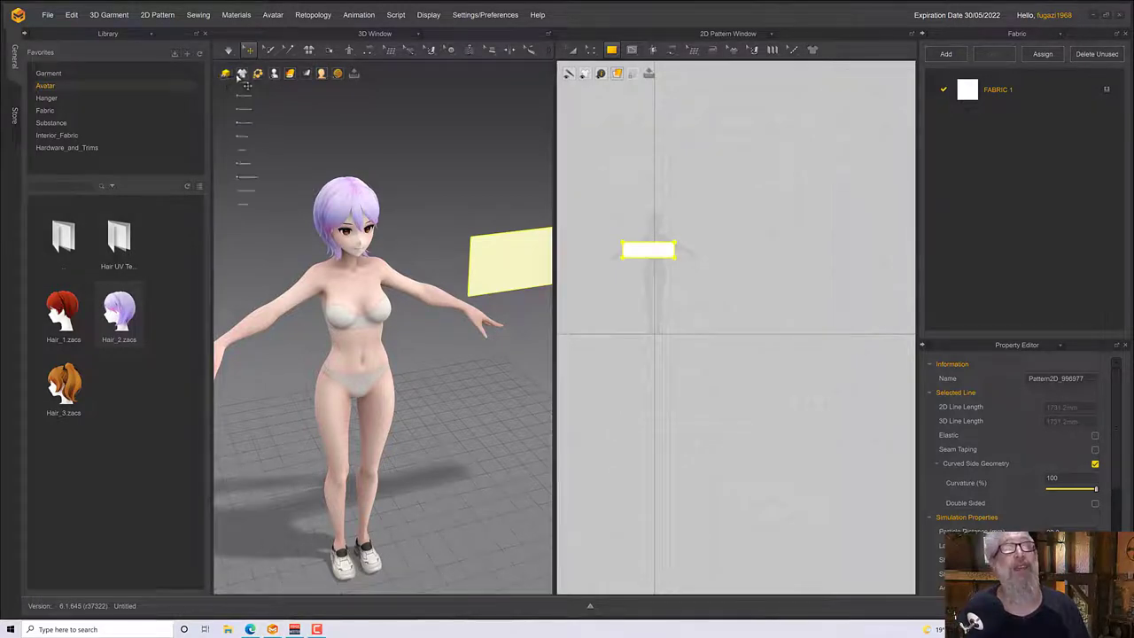
pyautogui.moveTo(243, 77)
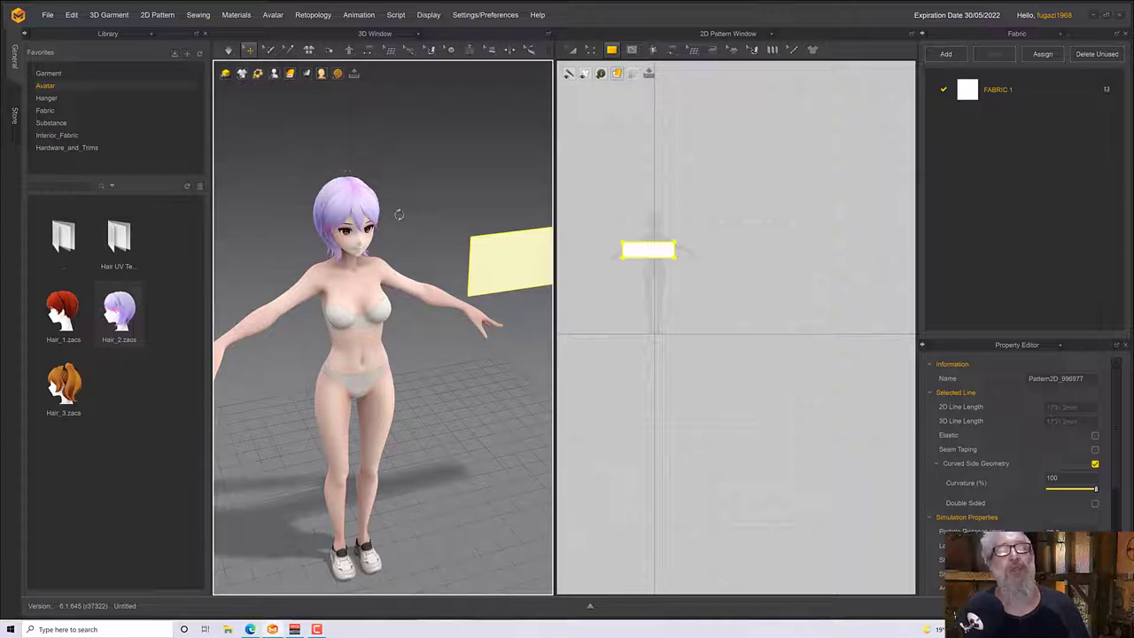
pyautogui.moveTo(399, 214)
pyautogui.mouseDown(button='right')
pyautogui.moveTo(414, 208)
pyautogui.moveTo(393, 206)
pyautogui.mouseUp(button='right')
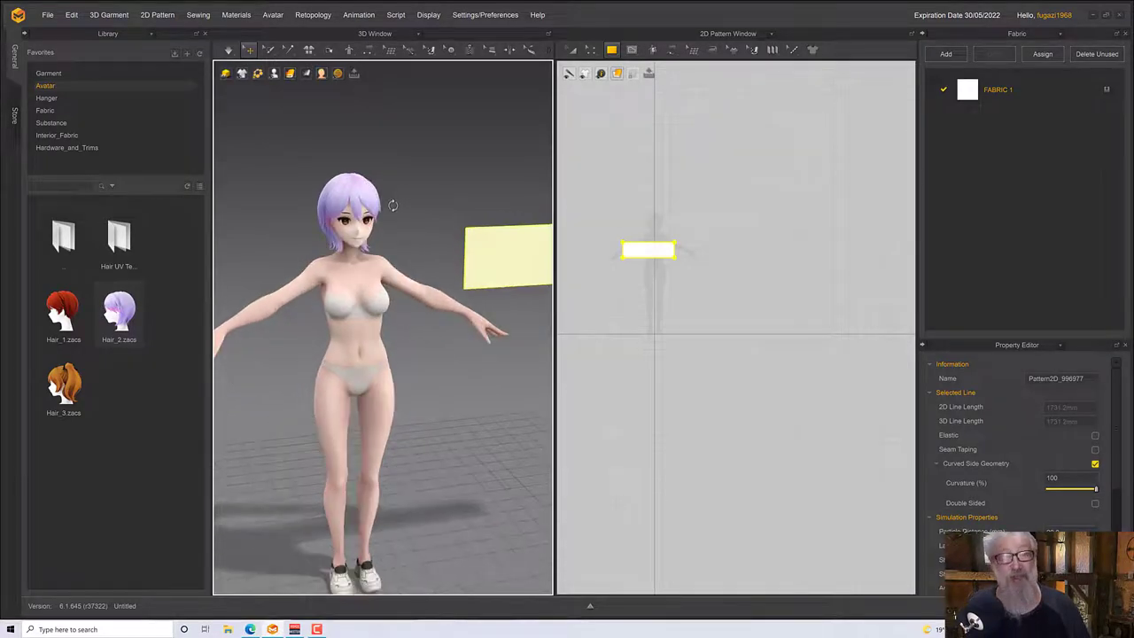
pyautogui.click(508, 239)
pyautogui.moveTo(520, 245); pyautogui.dragTo(521, 272, button='right')
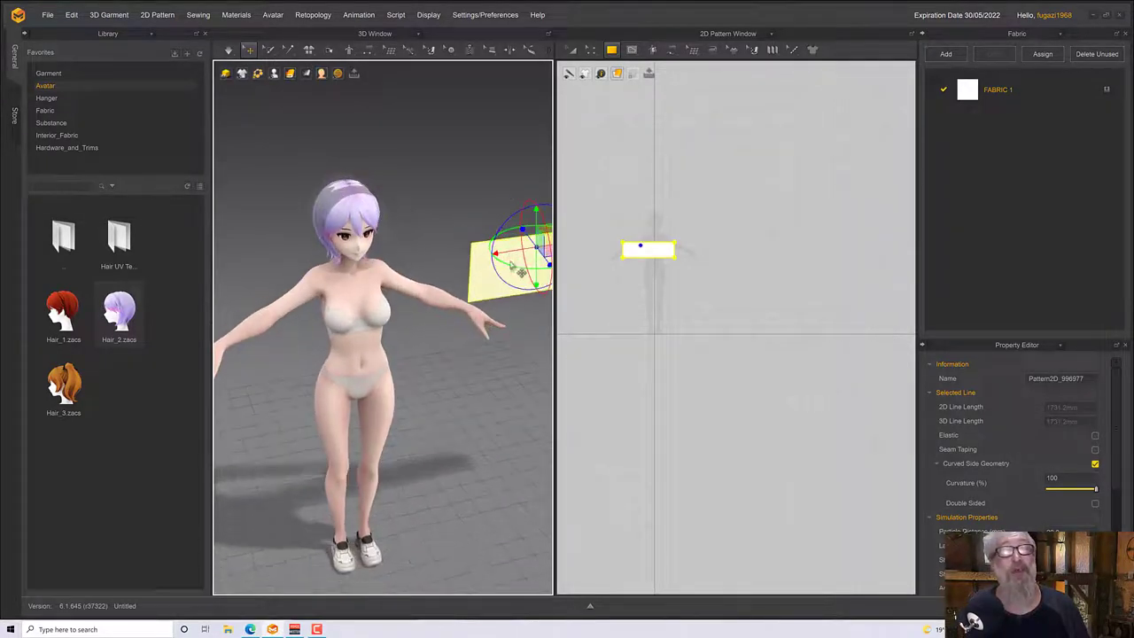
pyautogui.moveTo(374, 316)
pyautogui.mouseDown(button='right')
pyautogui.moveTo(383, 302)
pyautogui.moveTo(346, 310)
pyautogui.moveTo(390, 309)
pyautogui.mouseUp(button='right')
pyautogui.press('ctrl')
pyautogui.click(382, 299)
pyautogui.moveTo(385, 304); pyautogui.dragTo(388, 327)
pyautogui.moveTo(390, 329); pyautogui.dragTo(427, 296, button='right')
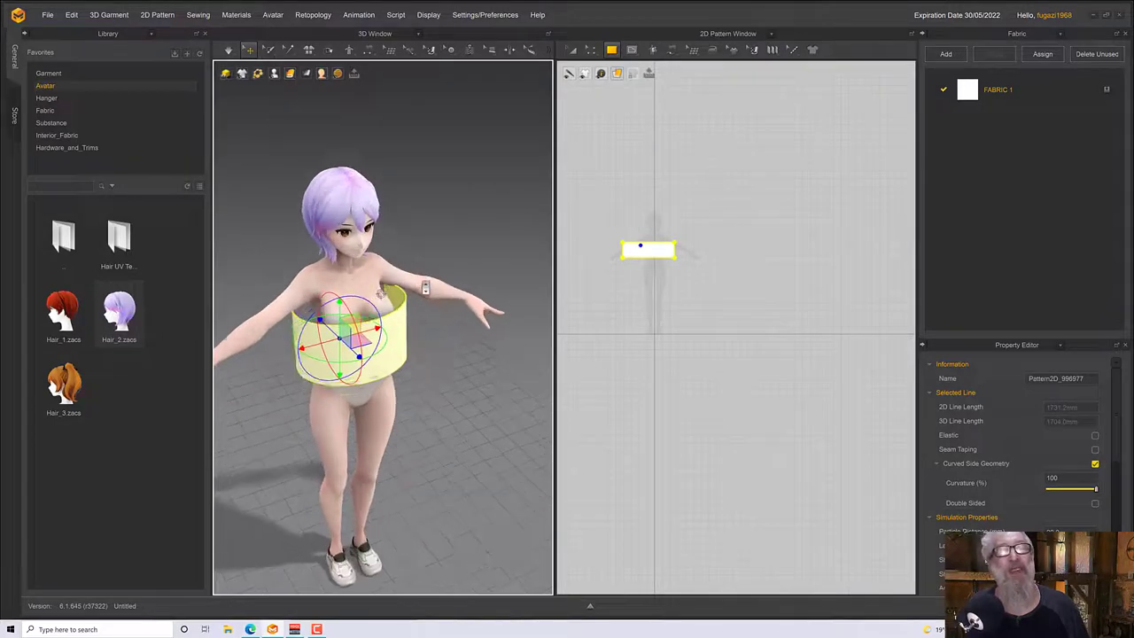
# Use Attach to Measure (Avatar) to tie the pattern's top edge to the upper-bust line and its bottom edge to the underbust line.
pyautogui.scroll(3, 409, 239)
pyautogui.moveTo(415, 226); pyautogui.dragTo(428, 256, button='right')
pyautogui.scroll(3, 424, 272)
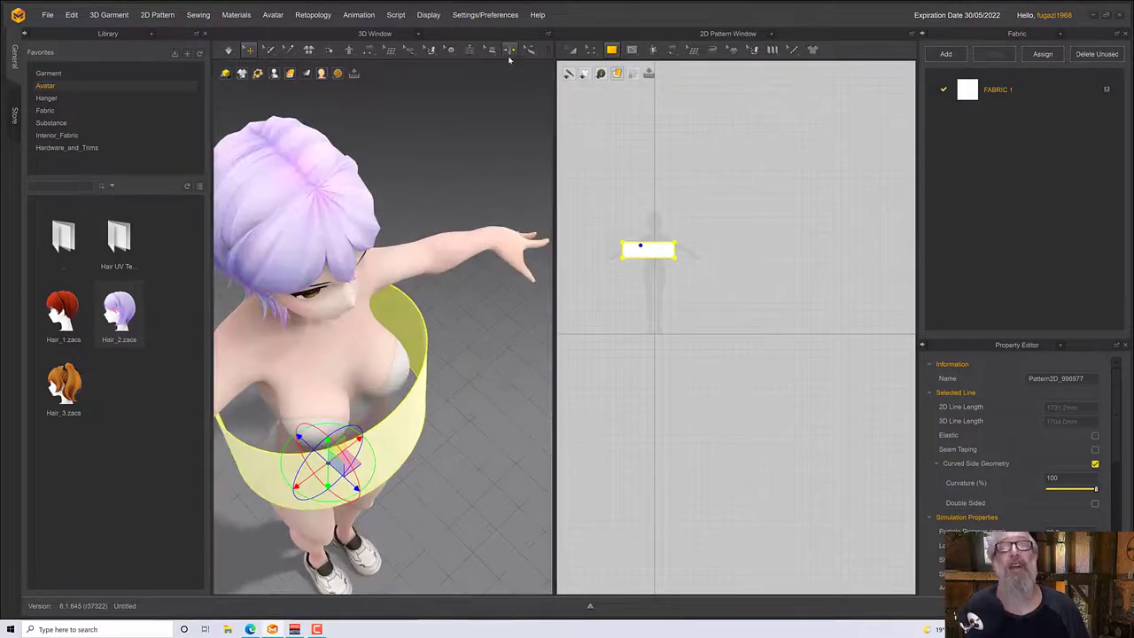
pyautogui.click(529, 50)
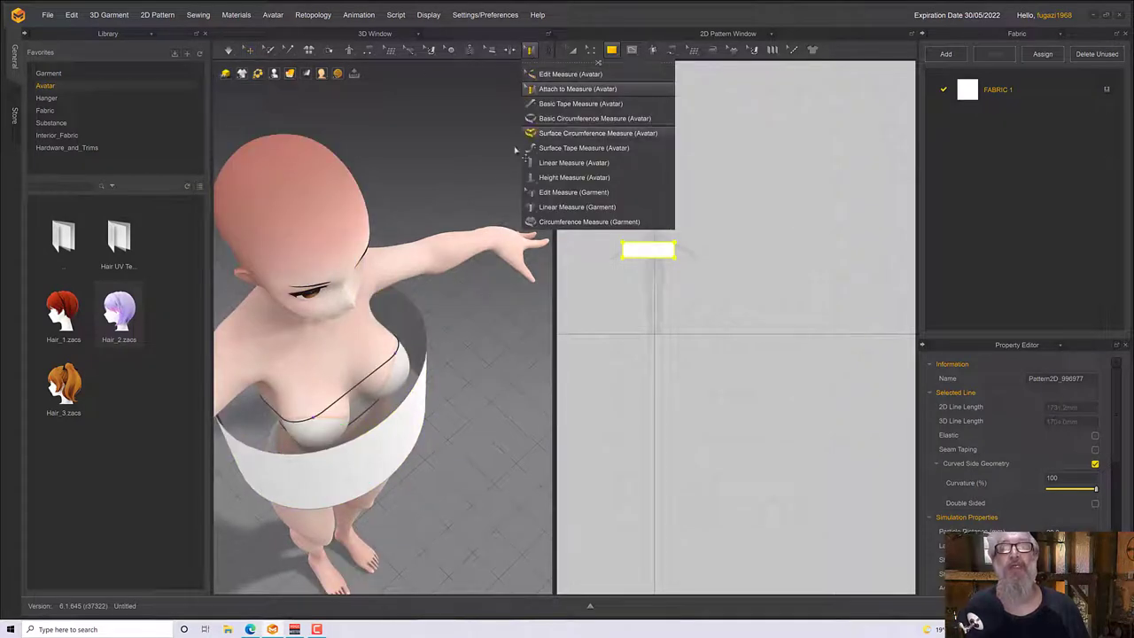
pyautogui.click(567, 133)
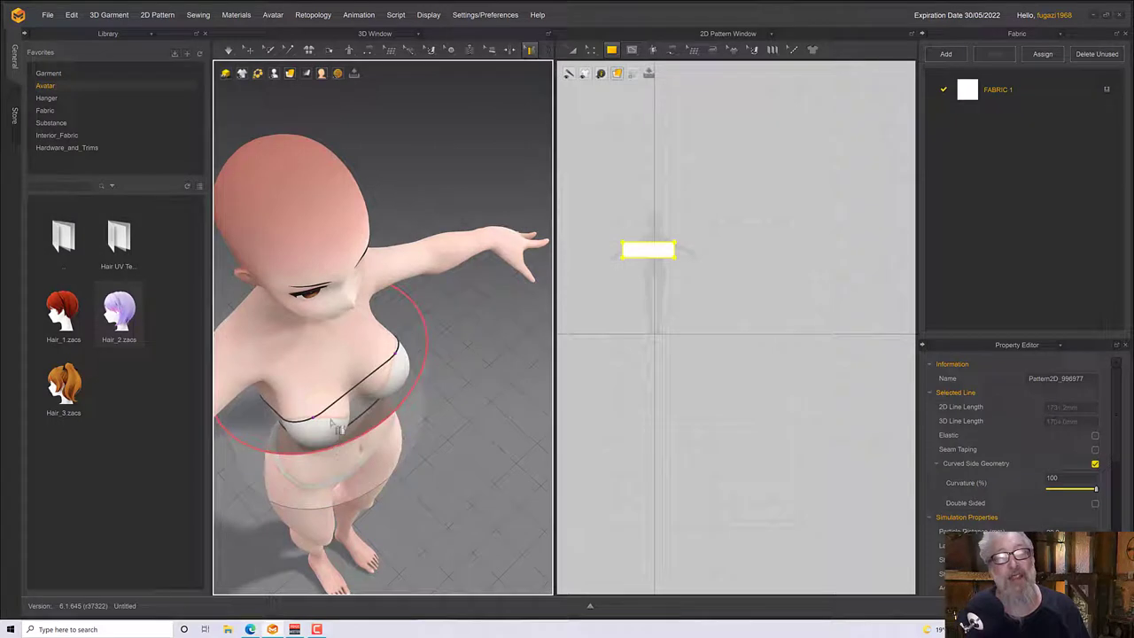
pyautogui.click(331, 416)
pyautogui.moveTo(332, 416); pyautogui.dragTo(423, 367, button='right')
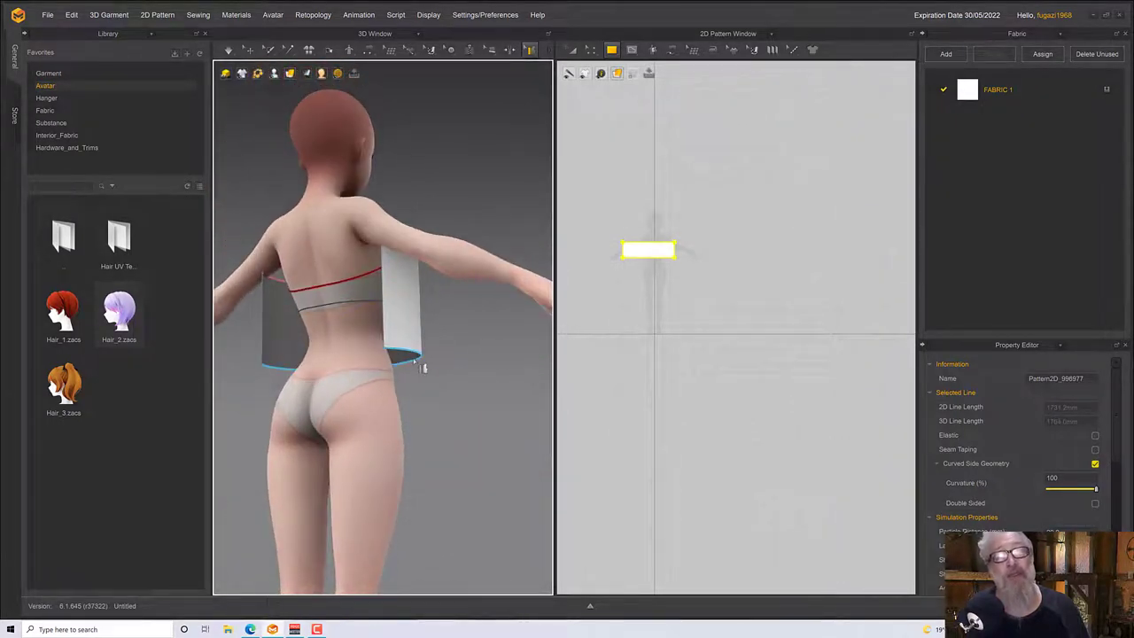
pyautogui.click(412, 355)
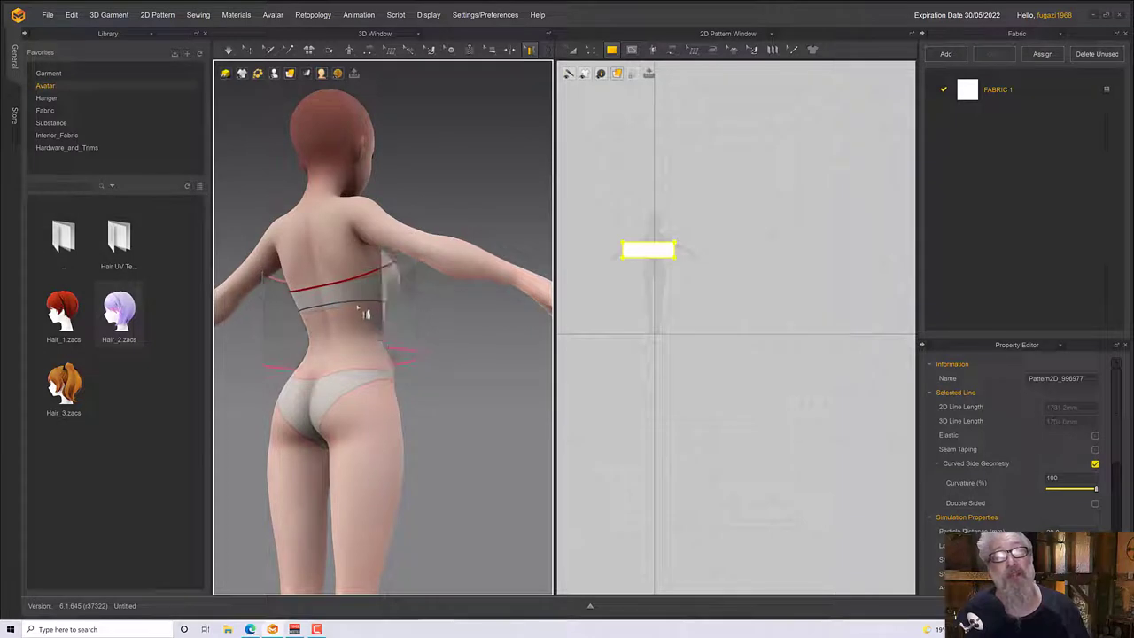
pyautogui.moveTo(363, 310); pyautogui.dragTo(365, 311)
# Simulate the attached band and pull the cloth up over the front of the avatar's chest.
pyautogui.moveTo(365, 312); pyautogui.dragTo(389, 315, button='right')
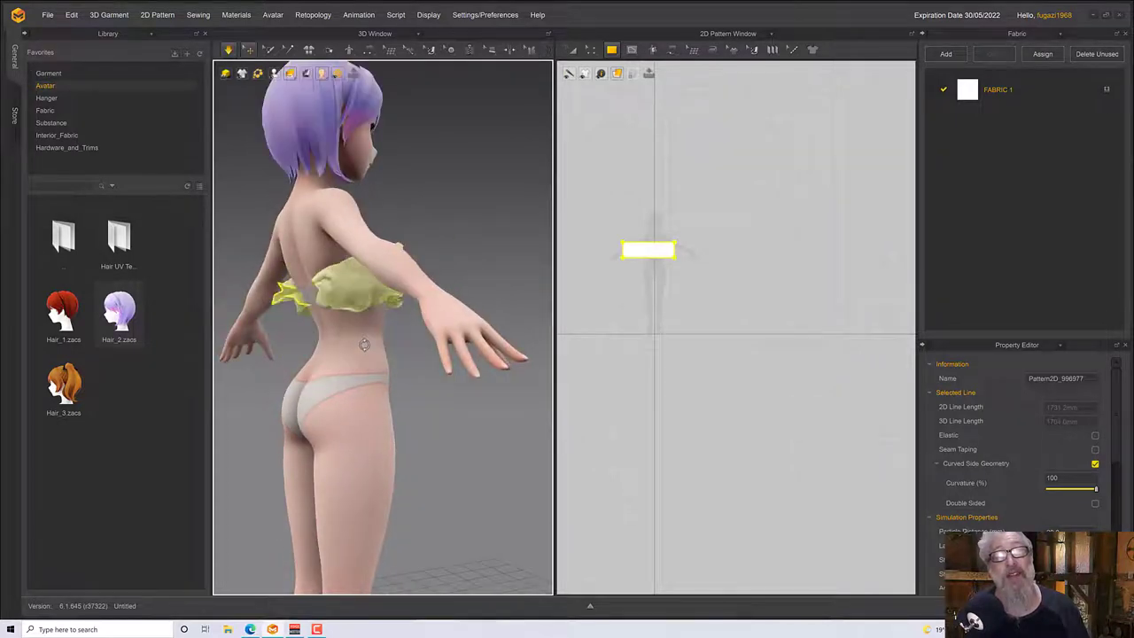
pyautogui.moveTo(362, 345); pyautogui.dragTo(308, 352, button='right')
pyautogui.moveTo(329, 273); pyautogui.dragTo(307, 227)
pyautogui.moveTo(308, 253); pyautogui.dragTo(342, 259, button='right')
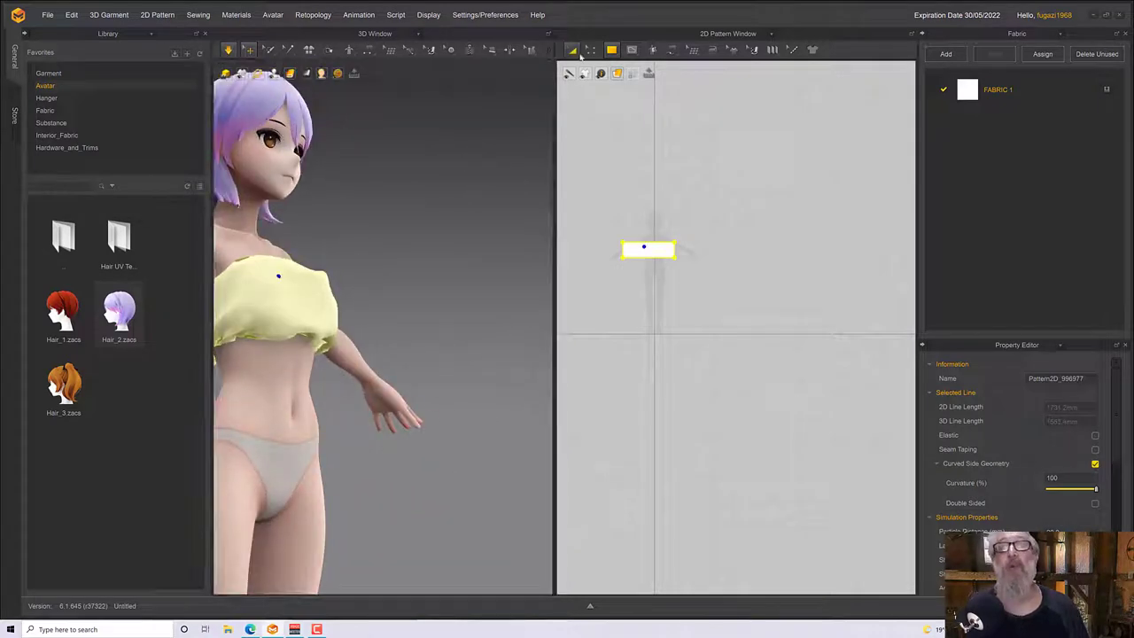
# Shorten the band pattern by moving its bottom edge upward with Edit Pattern.
pyautogui.click(592, 50)
pyautogui.click(658, 301)
pyautogui.moveTo(657, 259); pyautogui.dragTo(657, 251)
# Simulate the shortened band and pull its folded back end downward to straighten it.
pyautogui.moveTo(471, 296); pyautogui.dragTo(446, 305, button='middle')
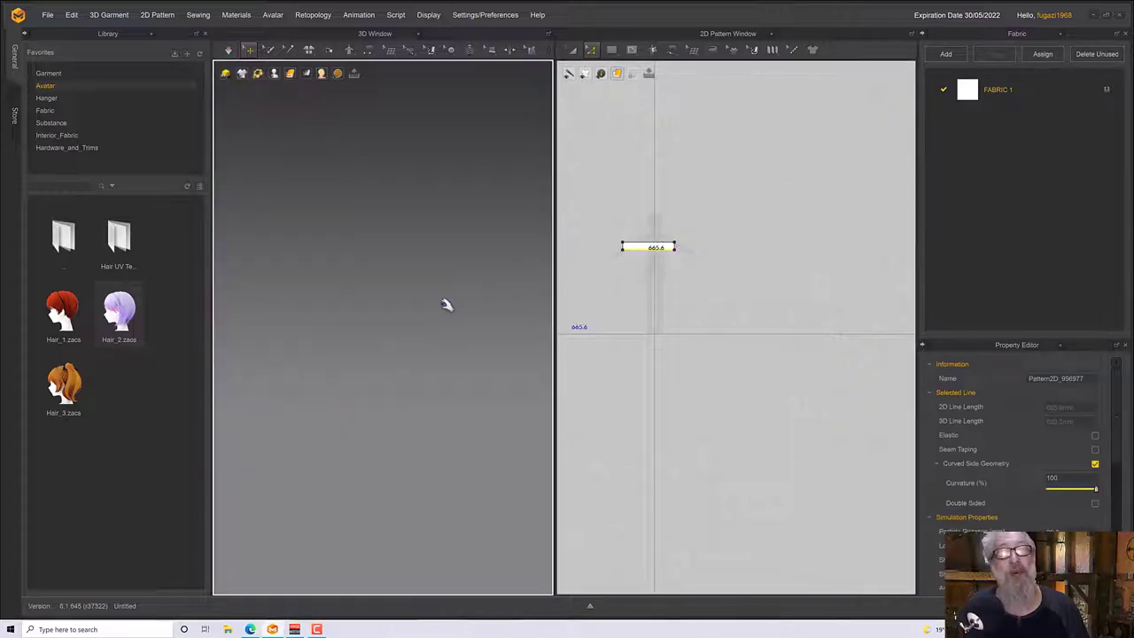
pyautogui.moveTo(435, 298); pyautogui.dragTo(554, 317, button='right')
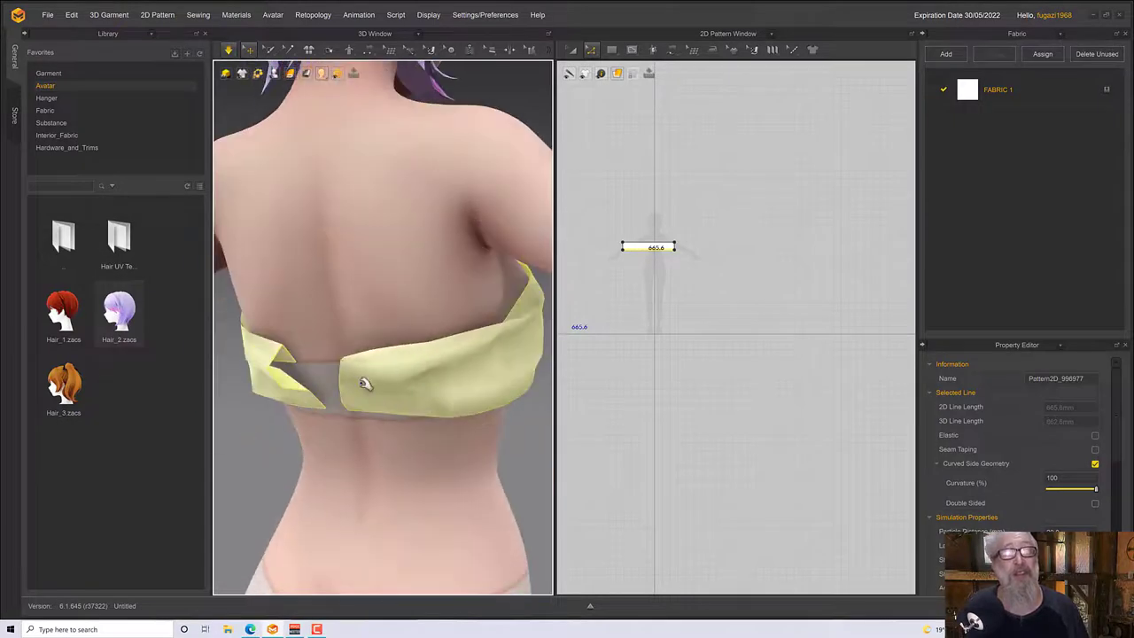
pyautogui.moveTo(271, 388); pyautogui.dragTo(293, 456)
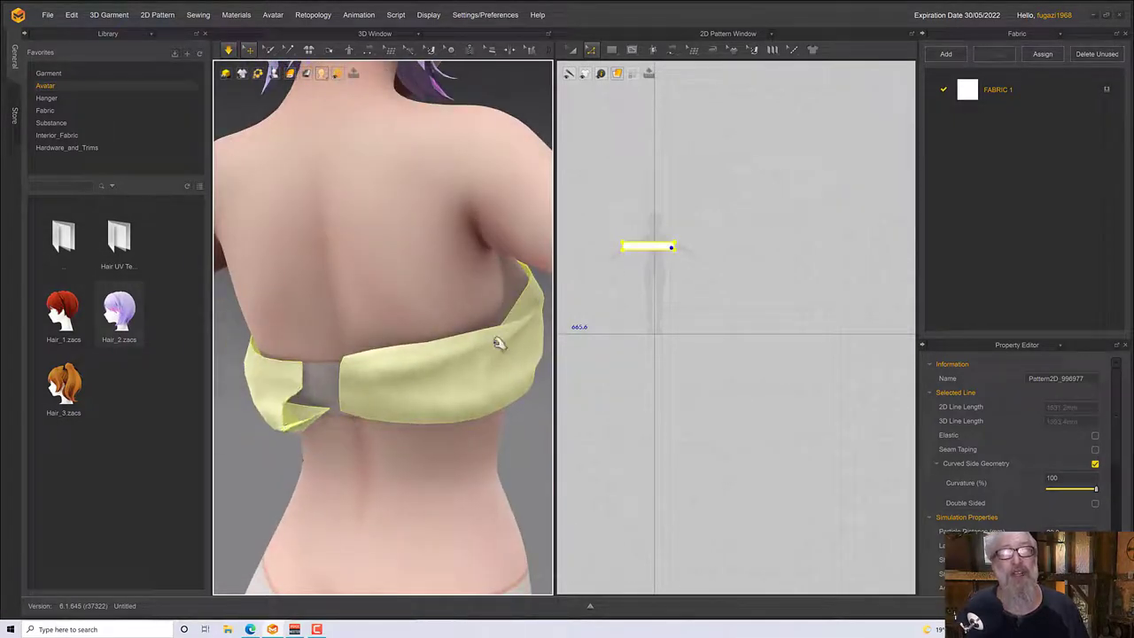
# Sew the two short ends of the band pattern together to close it at the back.
pyautogui.click(611, 50)
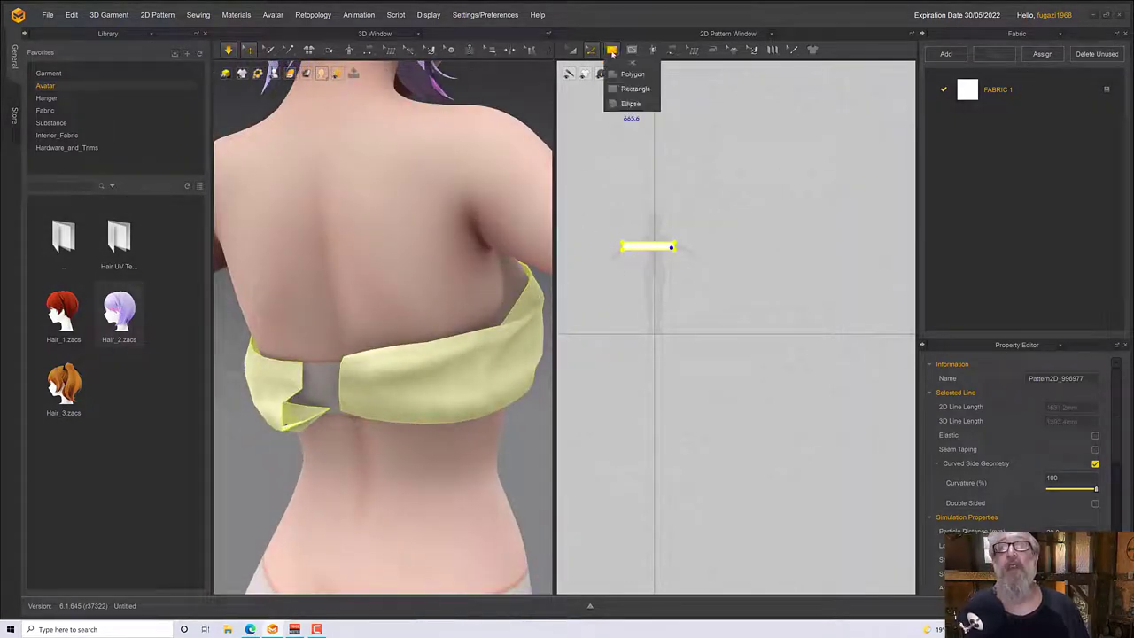
pyautogui.click(680, 55)
pyautogui.click(704, 87)
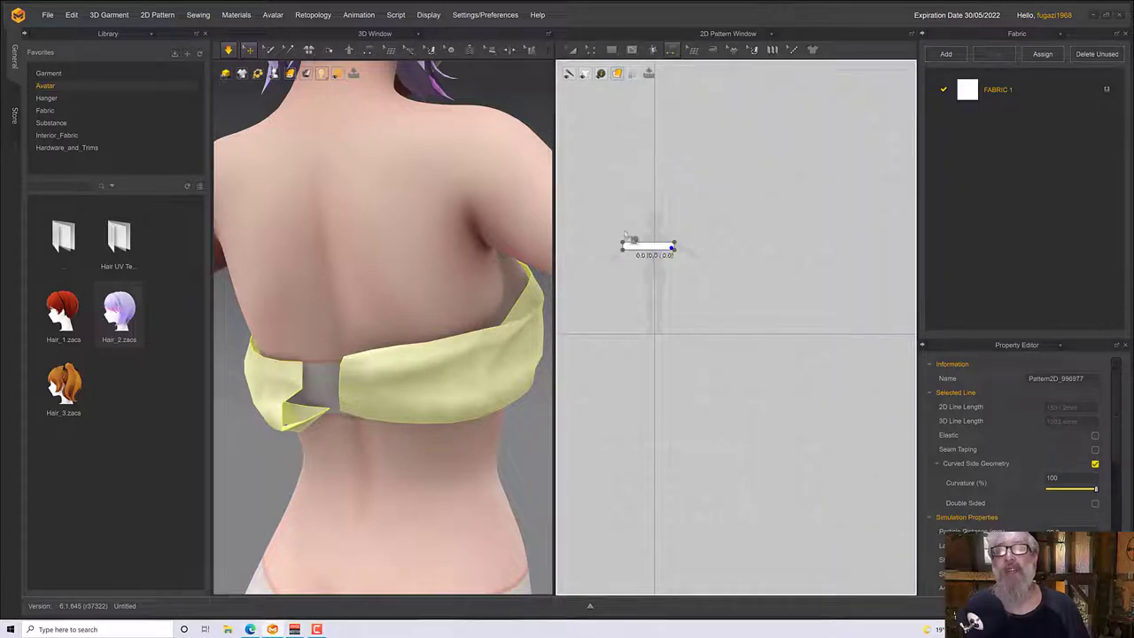
pyautogui.click(624, 247)
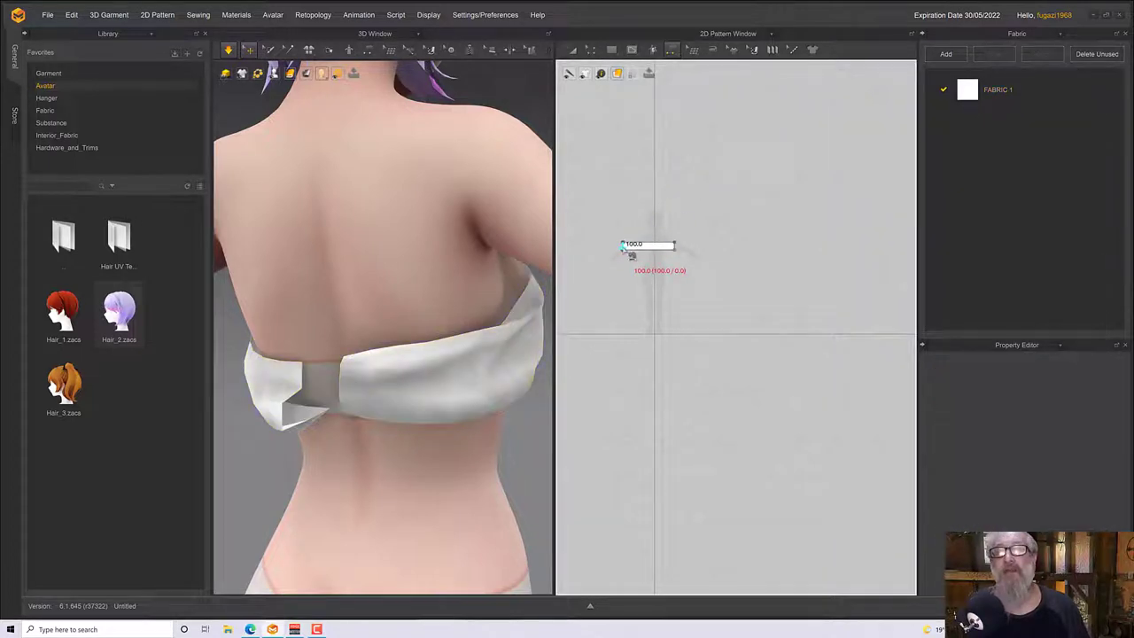
pyautogui.click(680, 248)
pyautogui.press('a')
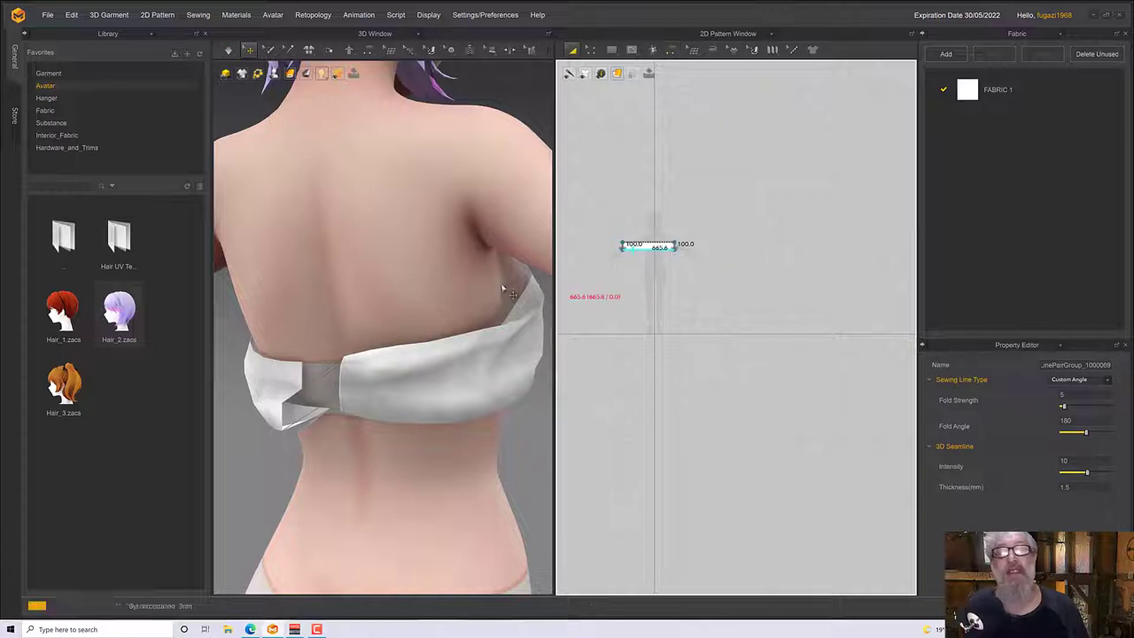
# Simulate the sewn band and pull its drooping cloth outward and up at the avatar's side.
pyautogui.moveTo(423, 277)
pyautogui.mouseDown(button='right')
pyautogui.moveTo(337, 314)
pyautogui.moveTo(416, 292)
pyautogui.moveTo(499, 246)
pyautogui.moveTo(389, 306)
pyautogui.moveTo(442, 284)
pyautogui.mouseUp(button='right')
pyautogui.click(341, 317)
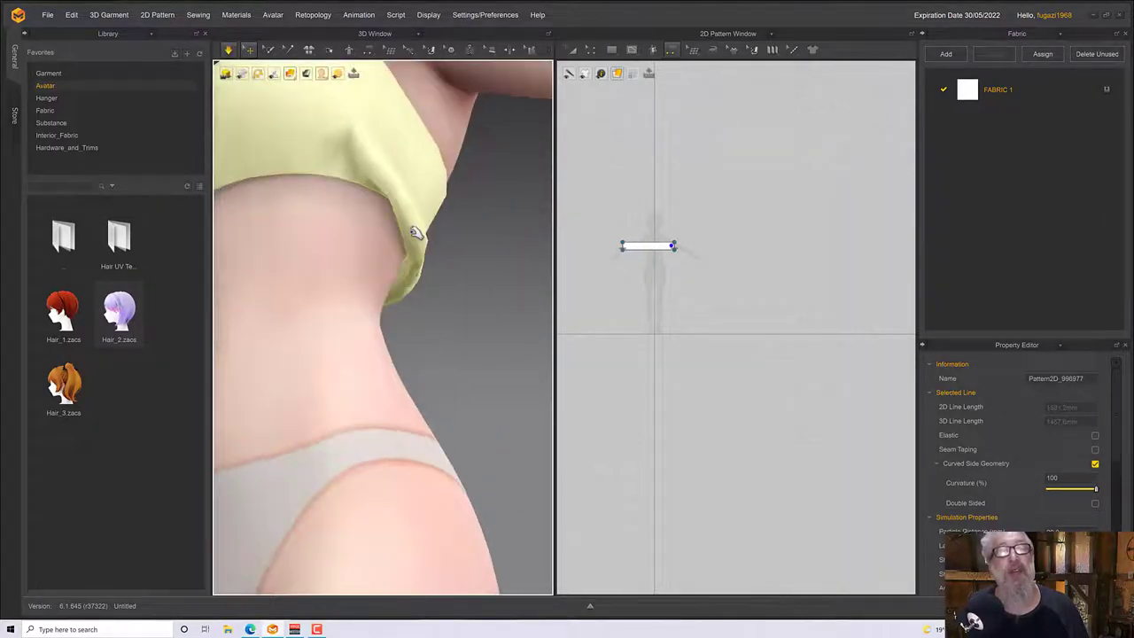
pyautogui.moveTo(415, 230); pyautogui.dragTo(464, 210)
pyautogui.moveTo(398, 215); pyautogui.dragTo(398, 225, button='right')
pyautogui.press('4')
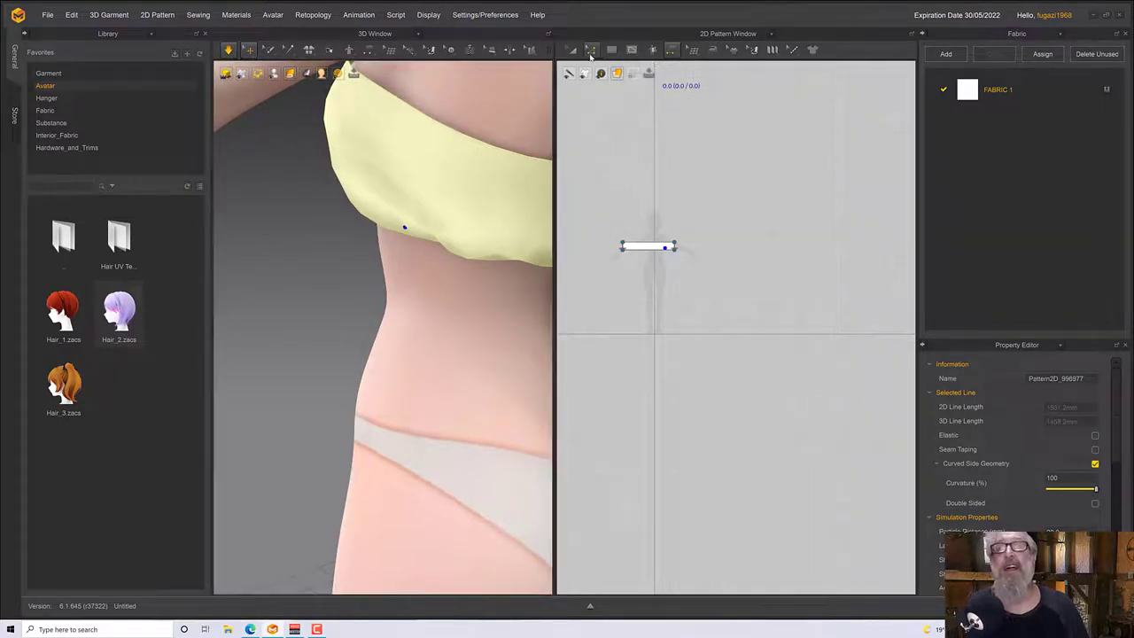
# Lower both upper corner points of the band pattern with Edit Pattern to make it narrower.
pyautogui.click(591, 50)
pyautogui.click(617, 74)
pyautogui.click(693, 237)
pyautogui.scroll(-3, 670, 243)
pyautogui.press('f')
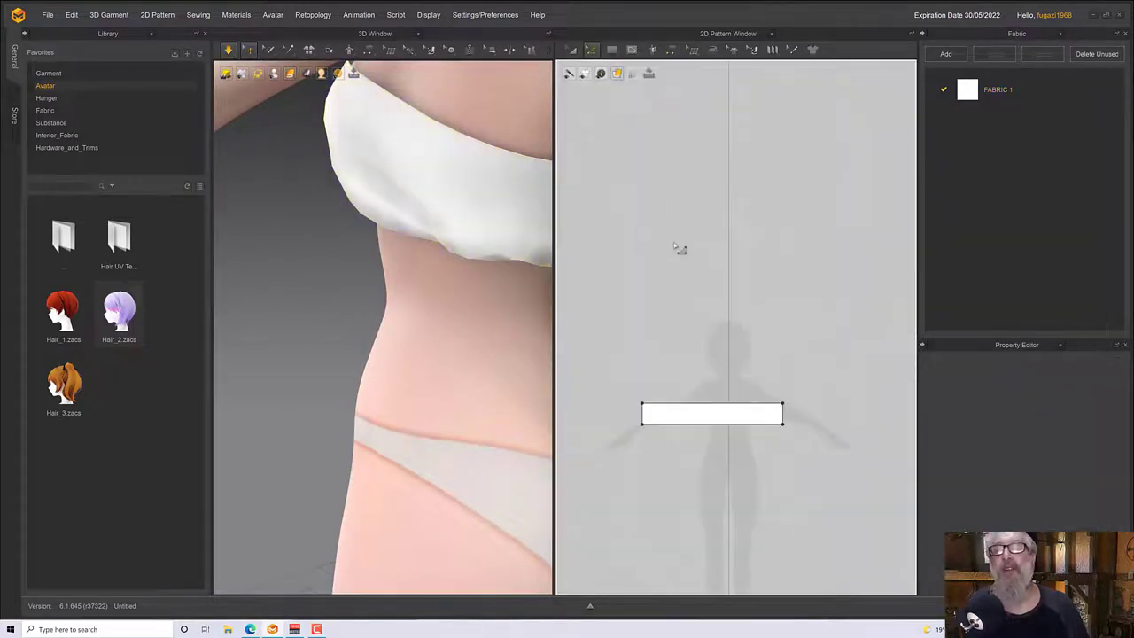
pyautogui.click(652, 417)
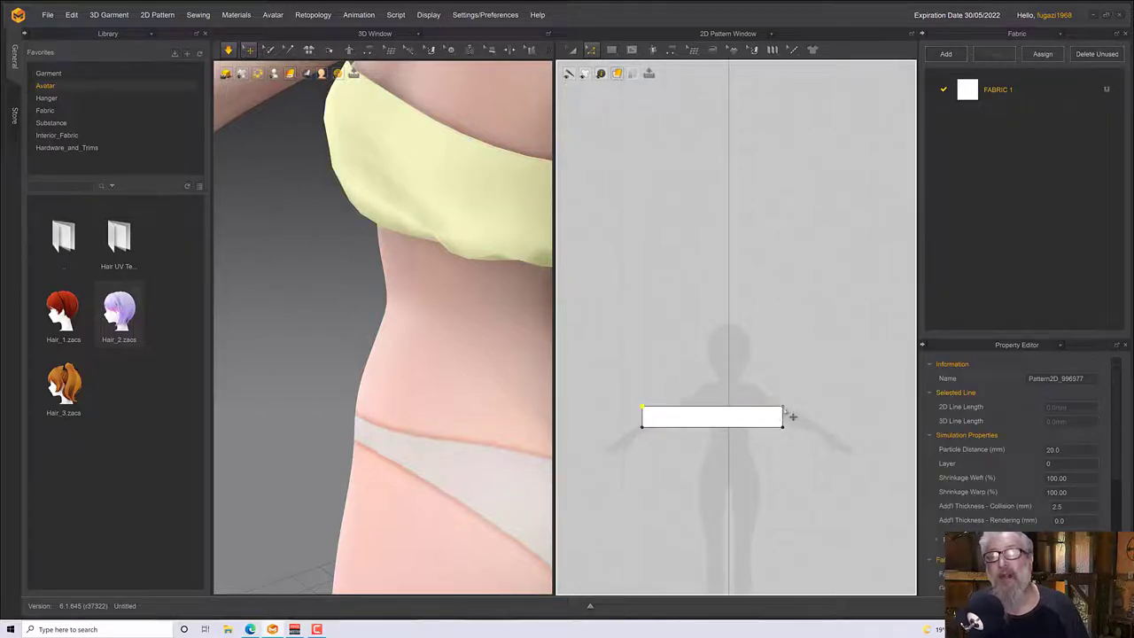
pyautogui.moveTo(784, 409); pyautogui.dragTo(783, 418)
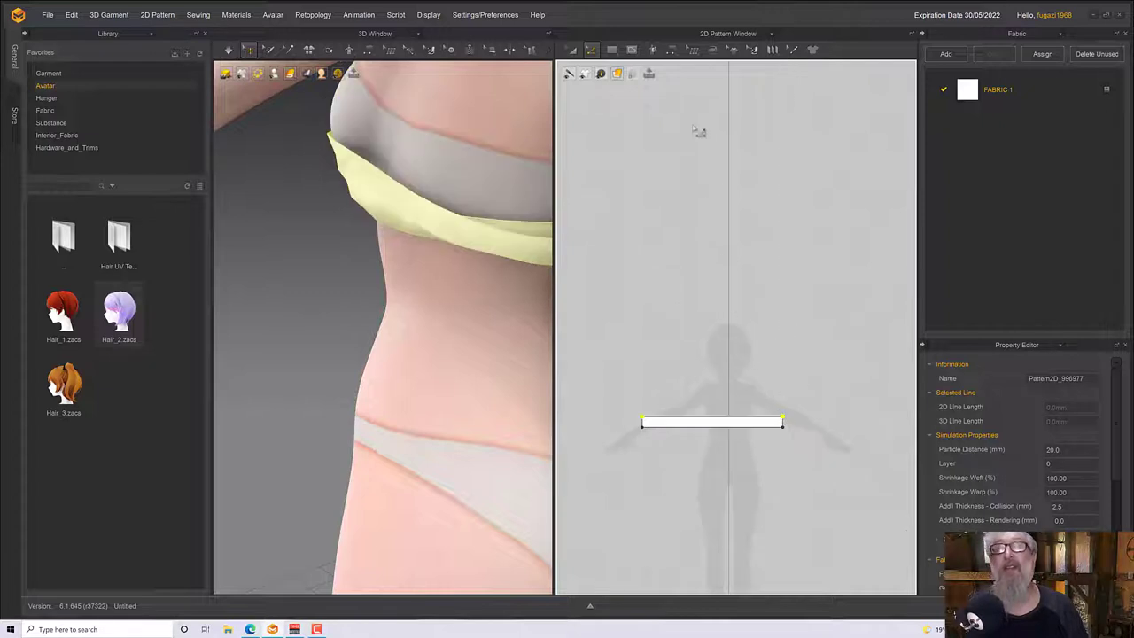
pyautogui.click(611, 50)
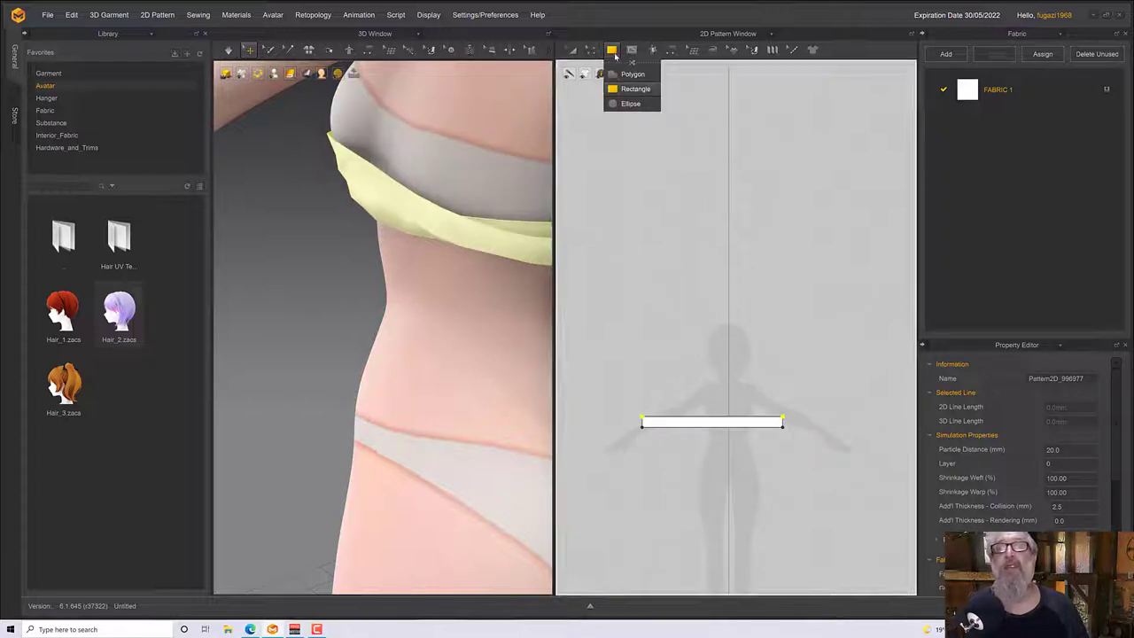
pyautogui.click(591, 50)
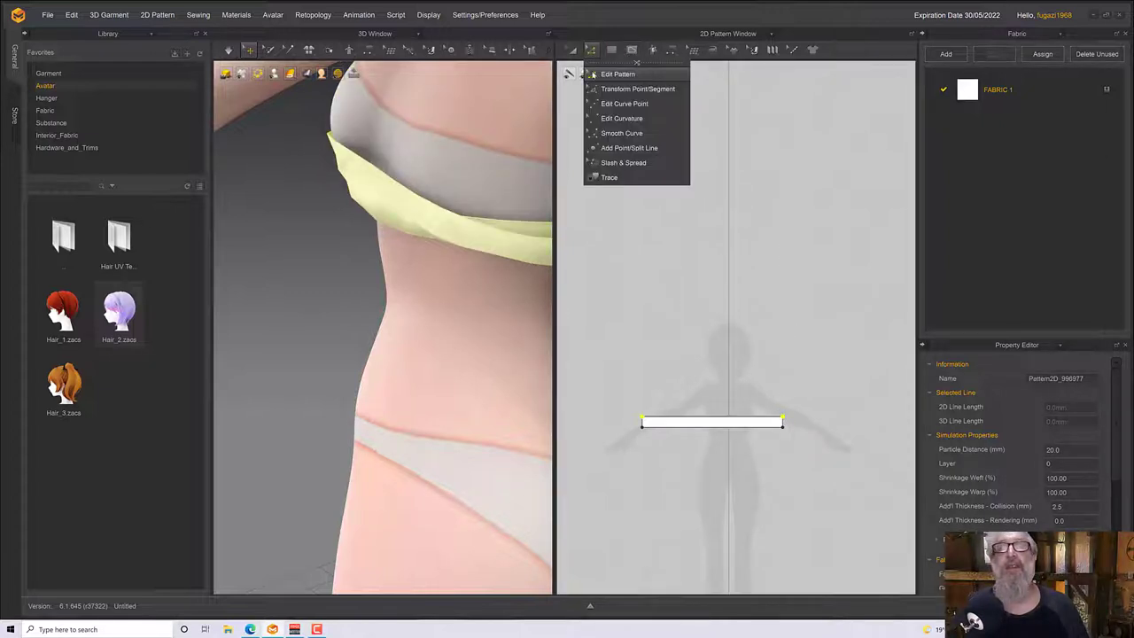
pyautogui.click(620, 133)
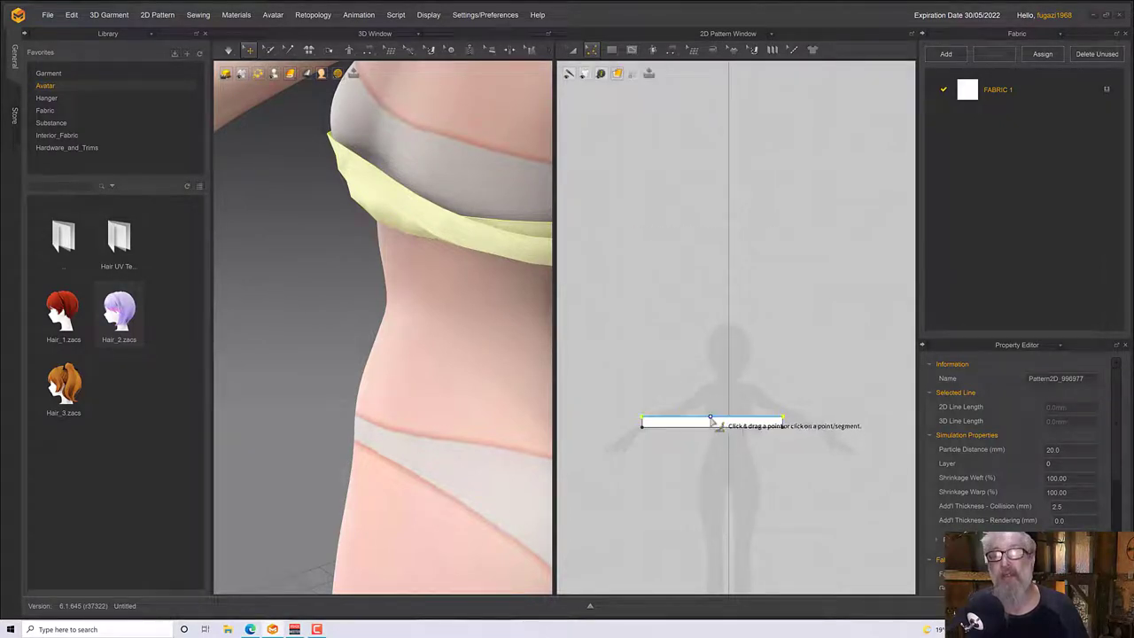
pyautogui.click(713, 423)
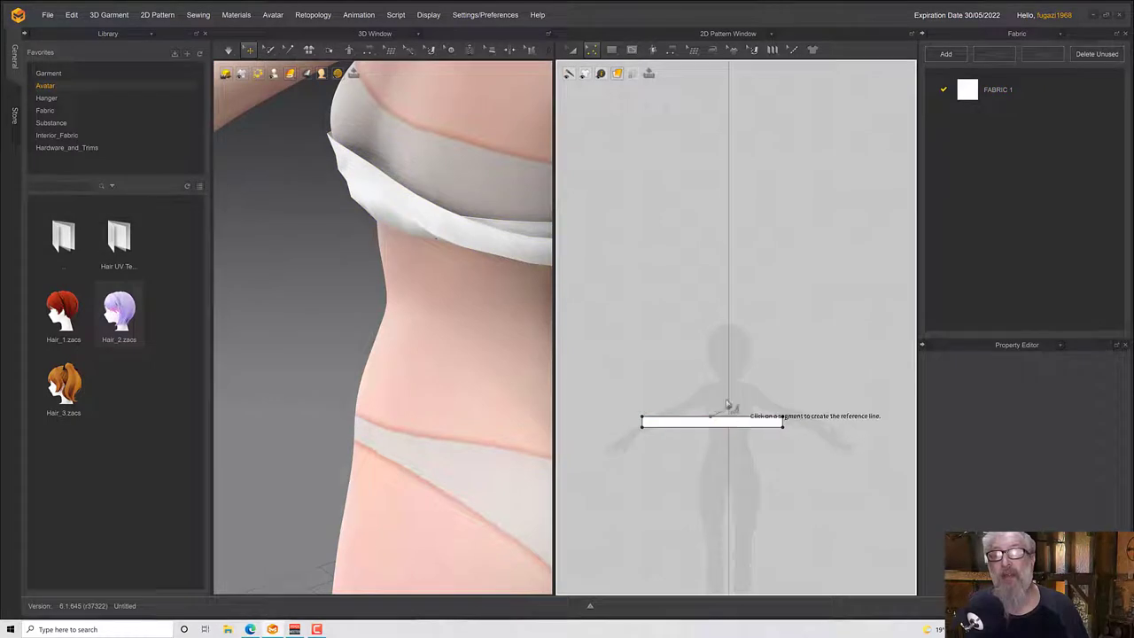
# Bend the pattern's top edge upward at its middle into a gentle arch with Edit Curvature.
pyautogui.click(591, 50)
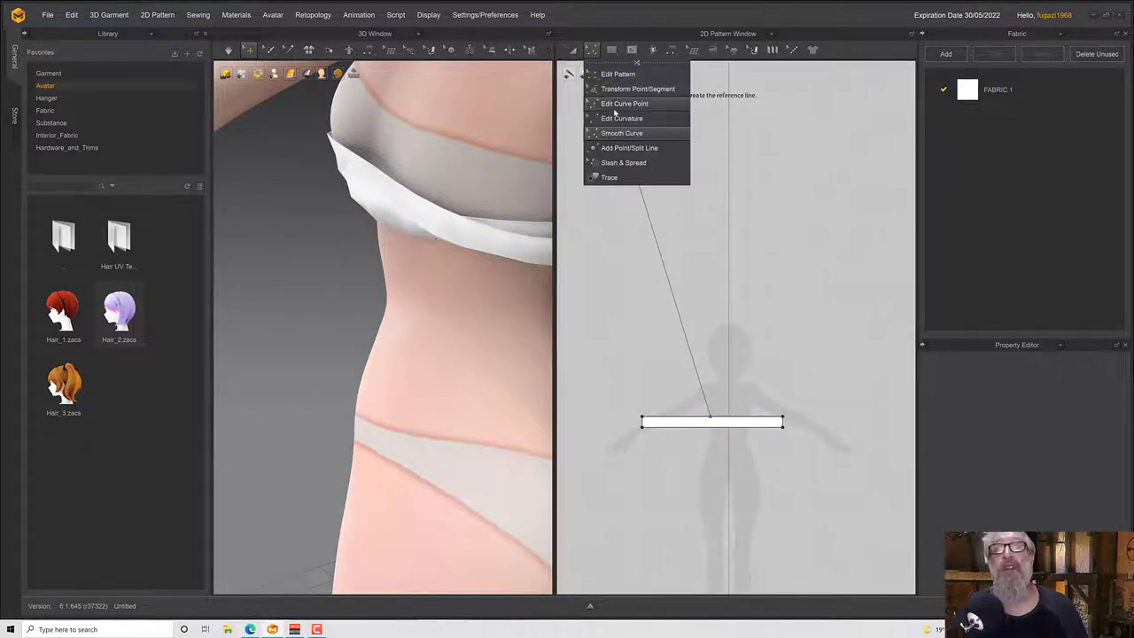
pyautogui.click(622, 118)
pyautogui.moveTo(714, 422); pyautogui.dragTo(714, 406)
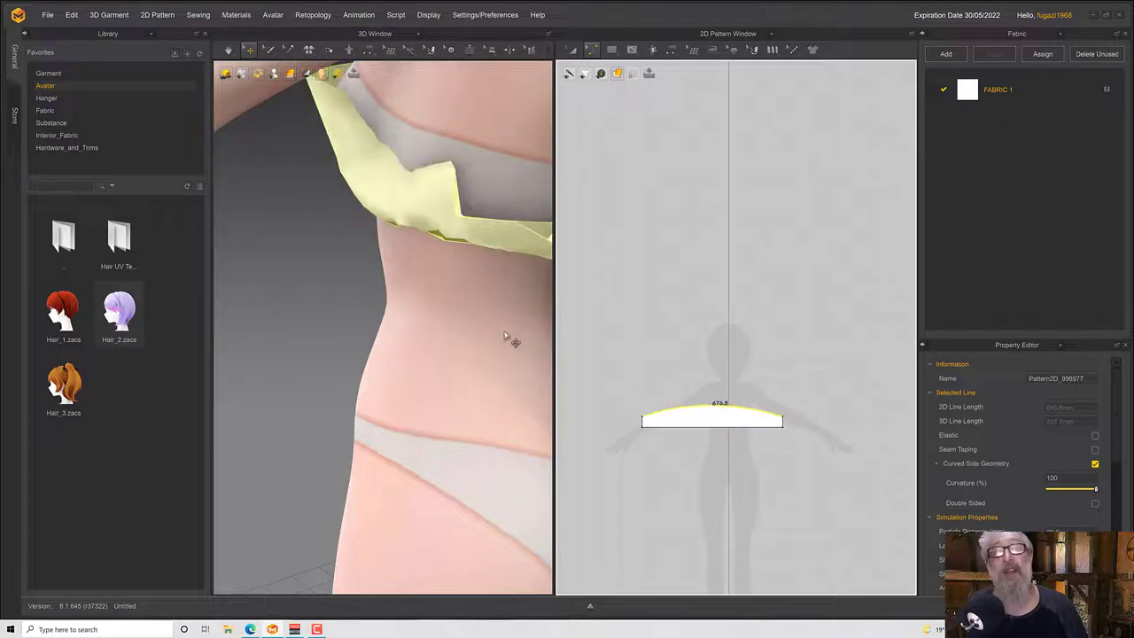
# Simulate the arched band and adjust the cloth along its lower edge below the bust.
pyautogui.scroll(-2, 508, 340)
pyautogui.press('space')
pyautogui.press('space')
pyautogui.moveTo(490, 329); pyautogui.dragTo(532, 301, button='right')
pyautogui.click(418, 215)
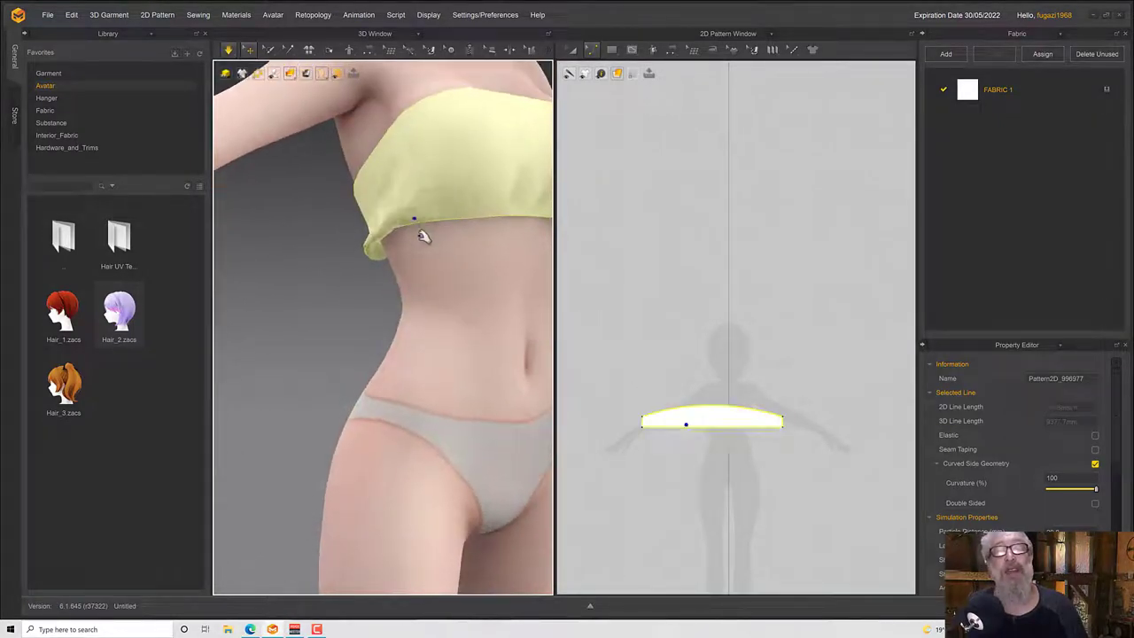
# Turn on Elastic for the band pattern's straight bottom edge.
pyautogui.click(673, 440)
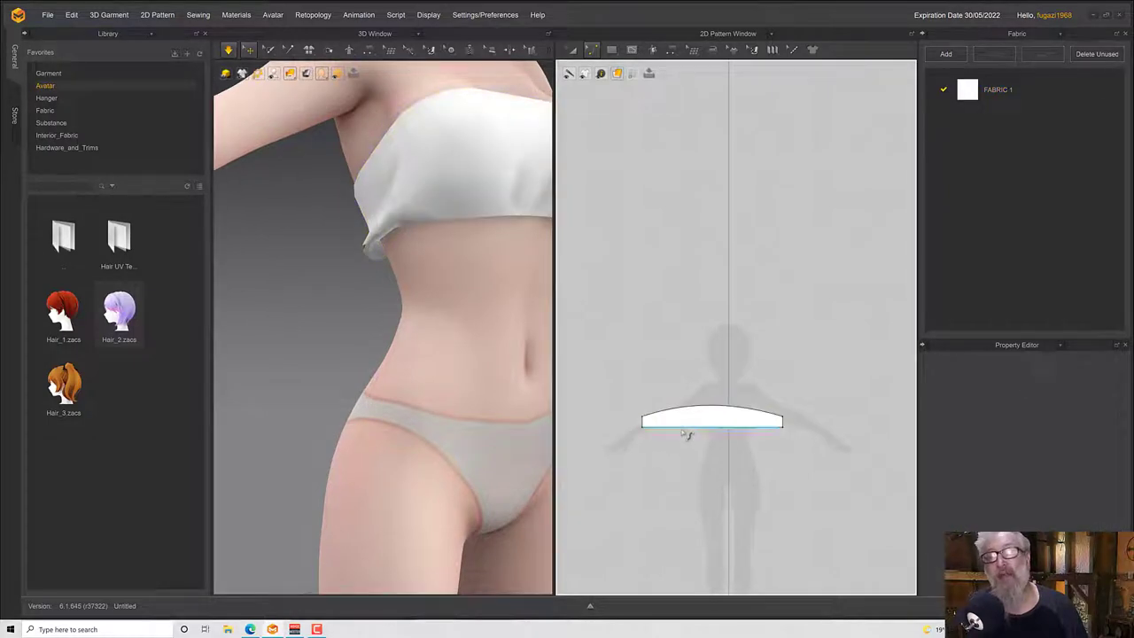
pyautogui.click(684, 429)
pyautogui.press('space')
pyautogui.moveTo(445, 326); pyautogui.dragTo(499, 293, button='right')
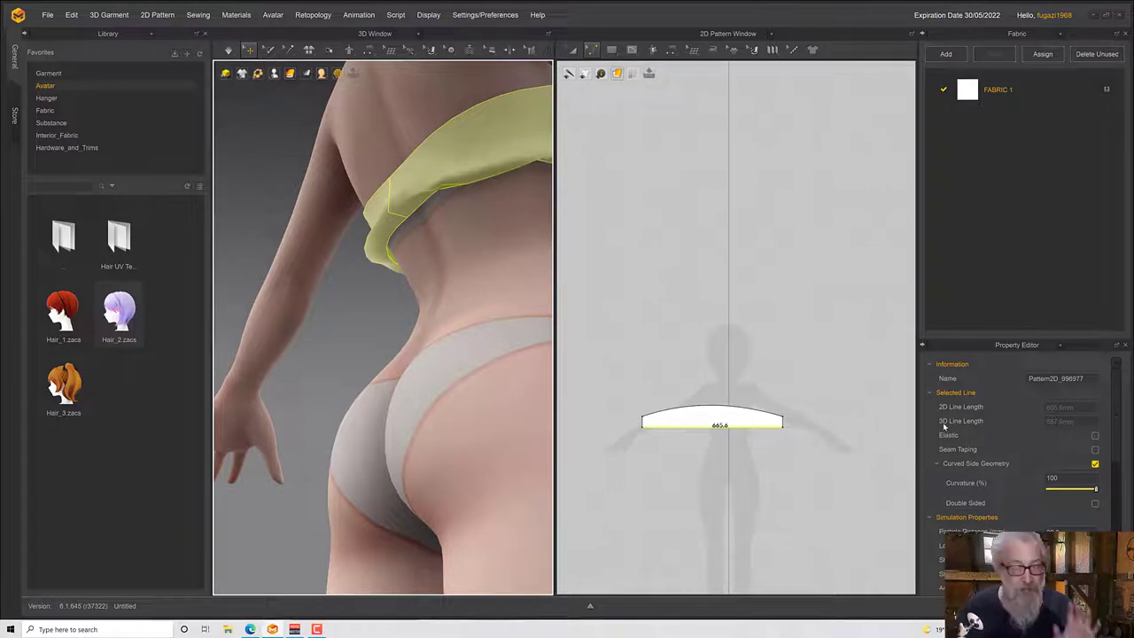
pyautogui.click(1095, 437)
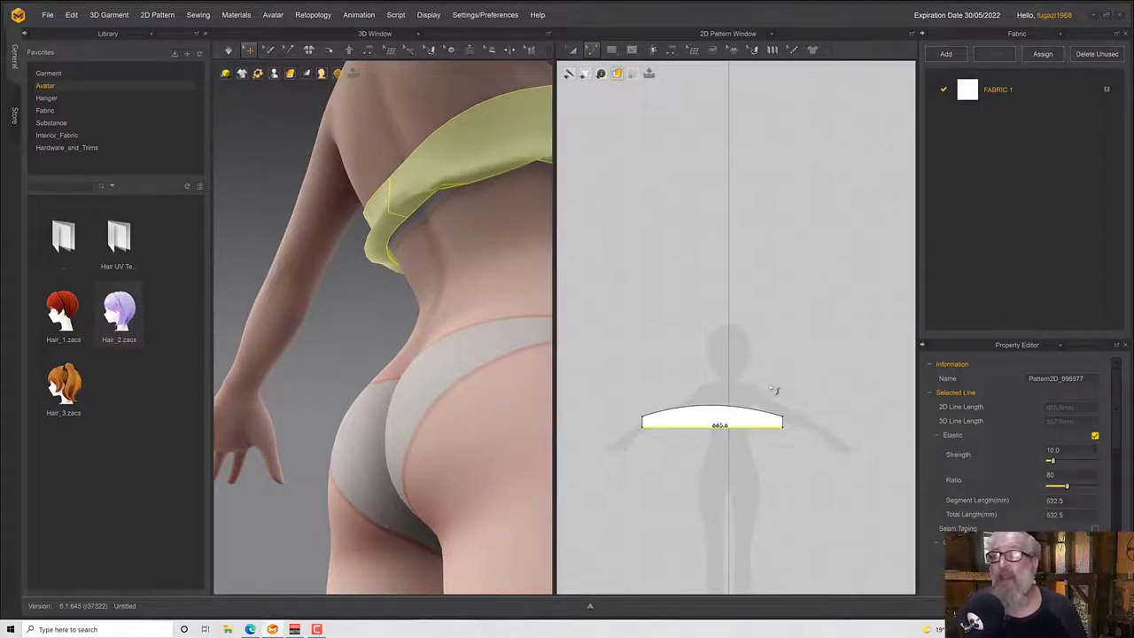
# Simulate the elasticated band and pull its cloth into place around the avatar's back.
pyautogui.press('space')
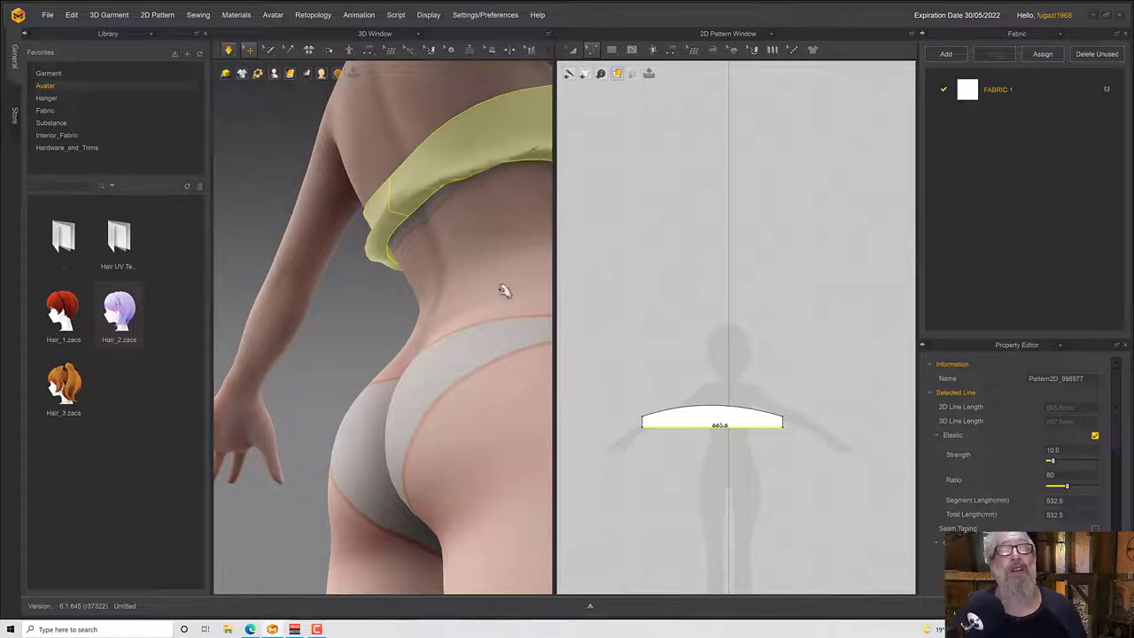
pyautogui.click(469, 188)
pyautogui.click(460, 172)
pyautogui.moveTo(469, 197); pyautogui.dragTo(574, 251, button='right')
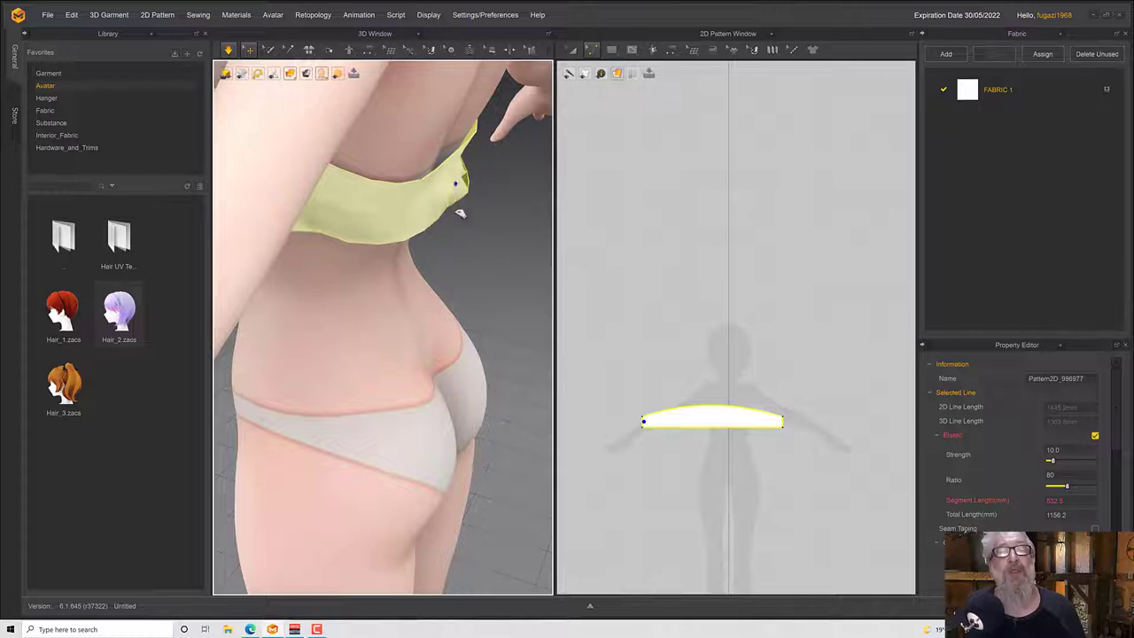
# Move the pattern's bottom edge slightly upward with Edit Pattern to shorten the band.
pyautogui.click(588, 50)
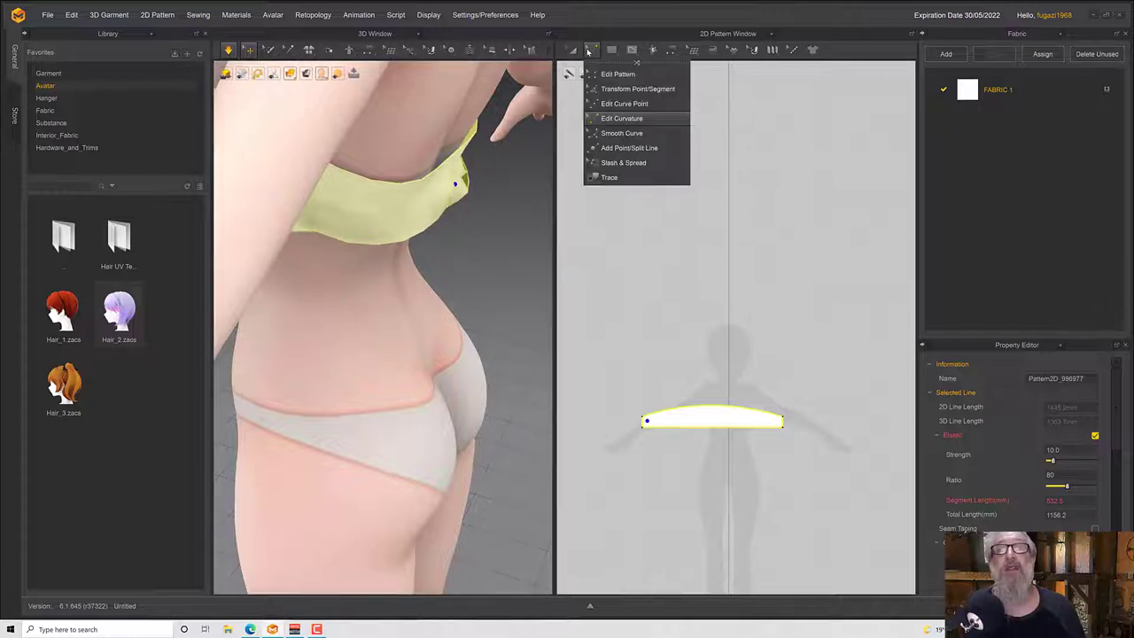
pyautogui.click(624, 118)
pyautogui.click(611, 405)
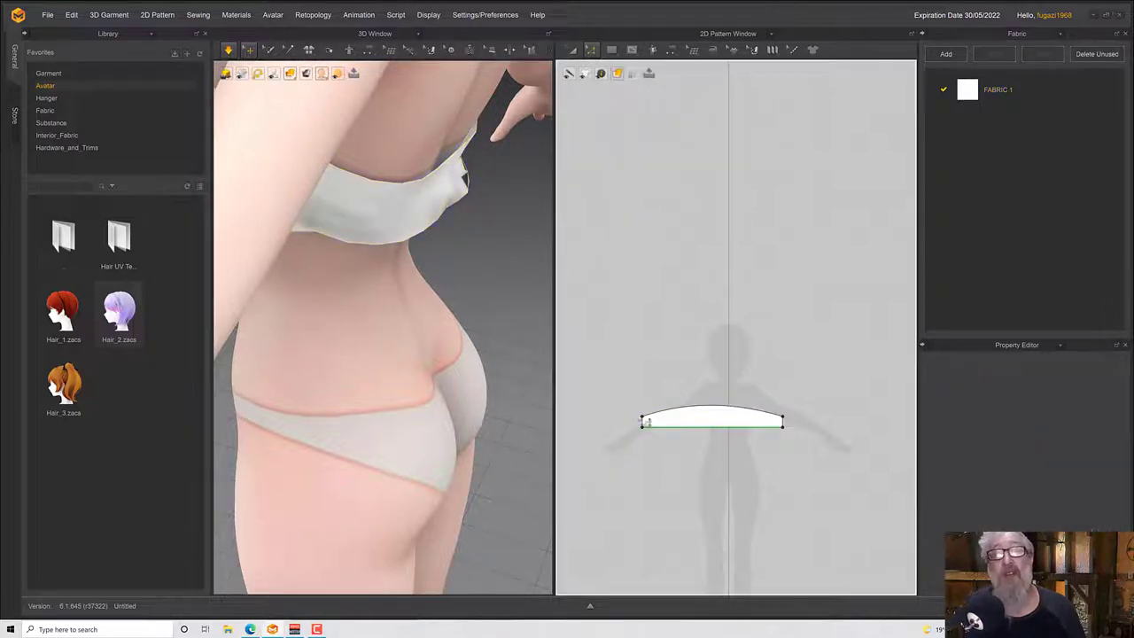
pyautogui.click(656, 429)
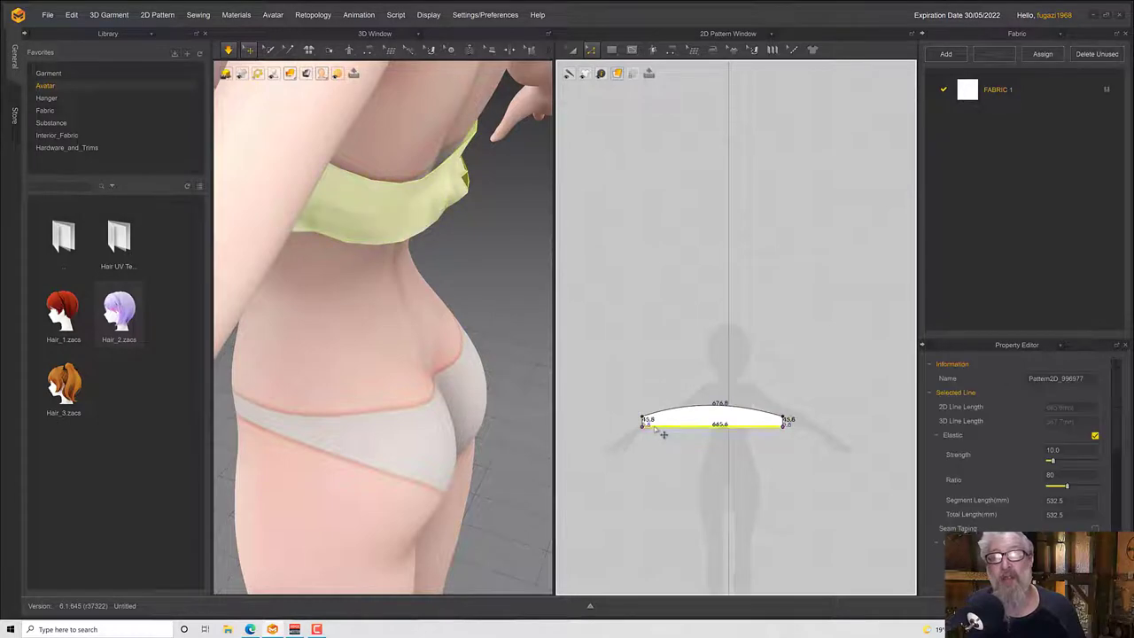
pyautogui.moveTo(655, 428); pyautogui.dragTo(656, 426)
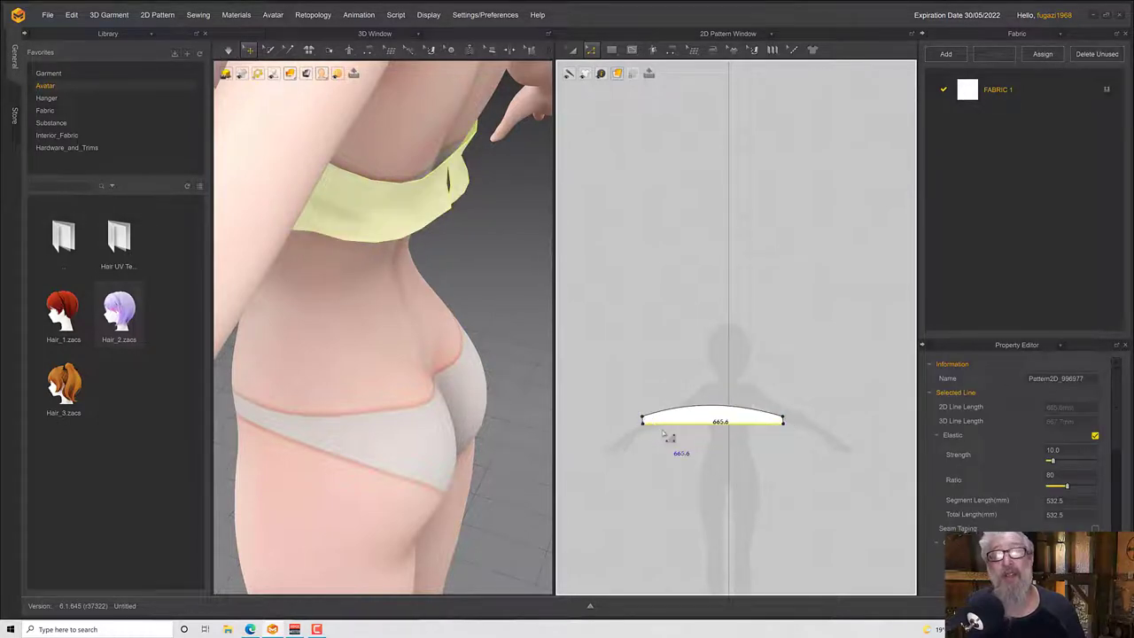
# Simulate the shortened band and pull its upper edge up over the side of the avatar's bust.
pyautogui.moveTo(480, 288); pyautogui.dragTo(418, 302, button='right')
pyautogui.click(407, 308)
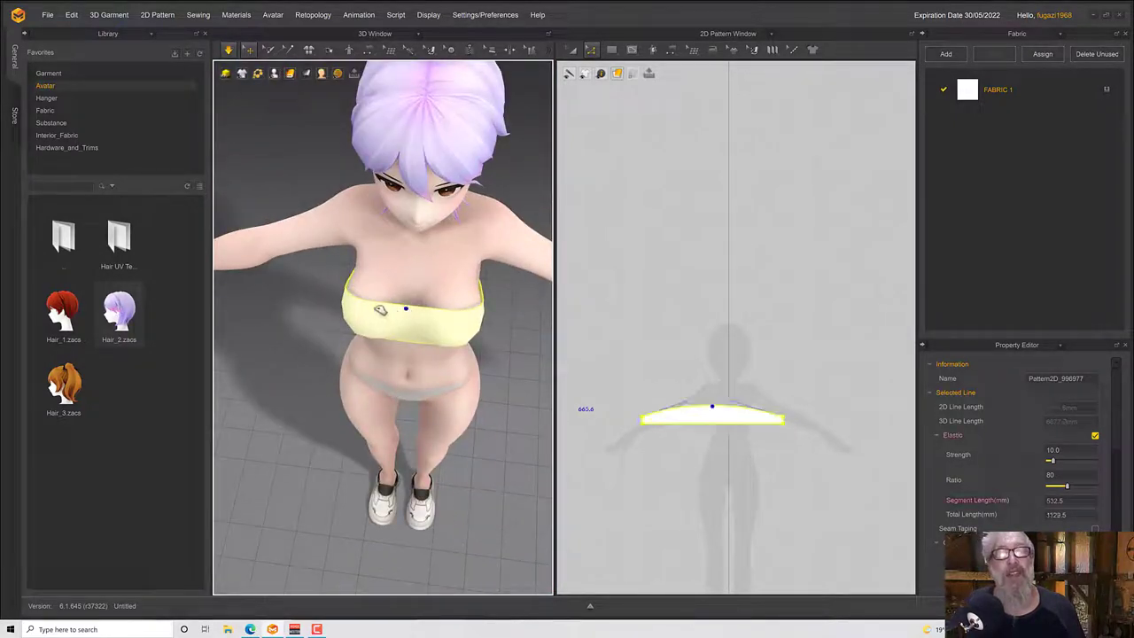
pyautogui.click(343, 311)
pyautogui.click(354, 317)
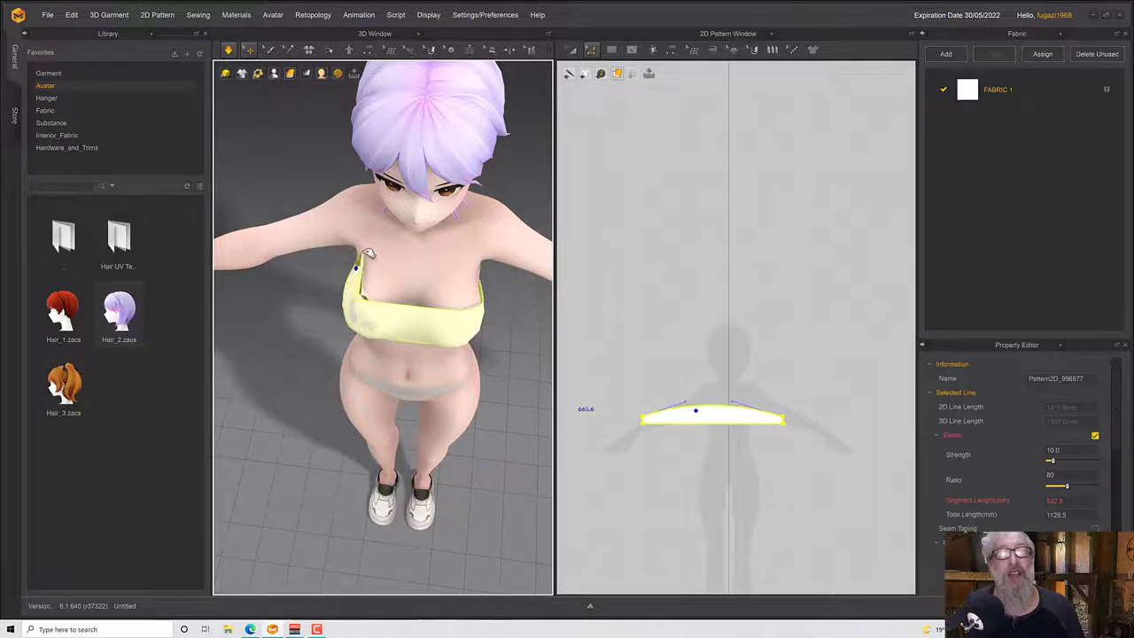
pyautogui.moveTo(354, 317); pyautogui.dragTo(515, 259, button='right')
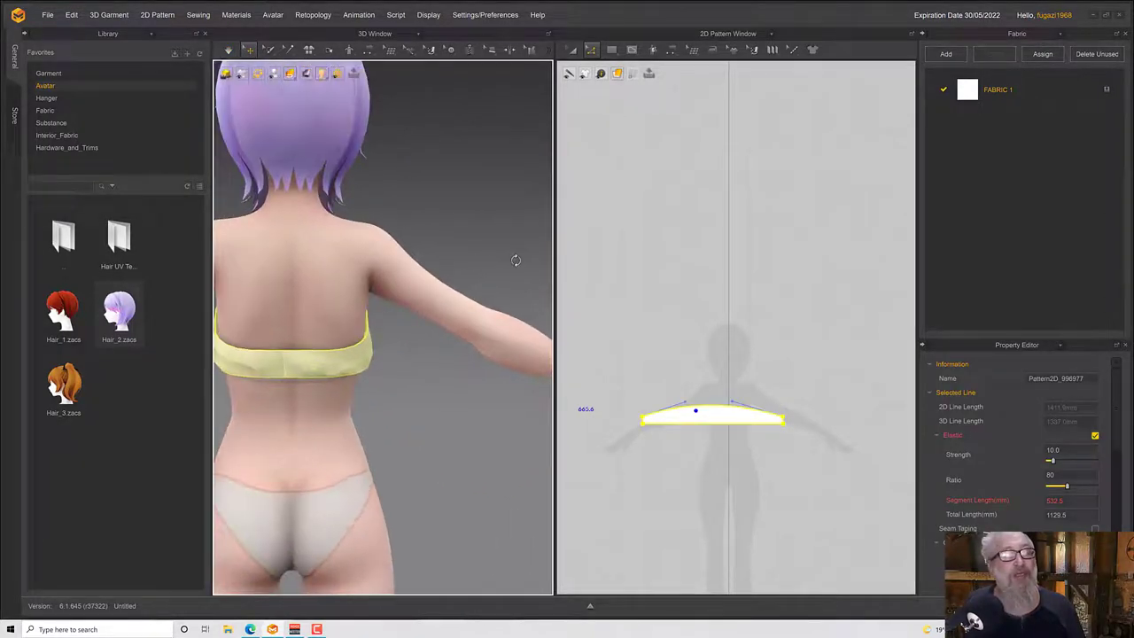
# Pull the simulated band's cloth slightly downward and check the fit of the top around the avatar.
pyautogui.scroll(-2, 276, 363)
pyautogui.moveTo(276, 362); pyautogui.dragTo(365, 346, button='right')
pyautogui.moveTo(318, 348); pyautogui.dragTo(312, 364)
pyautogui.moveTo(324, 335); pyautogui.dragTo(378, 348, button='right')
pyautogui.scroll(-5, 357, 353)
pyautogui.press('space')
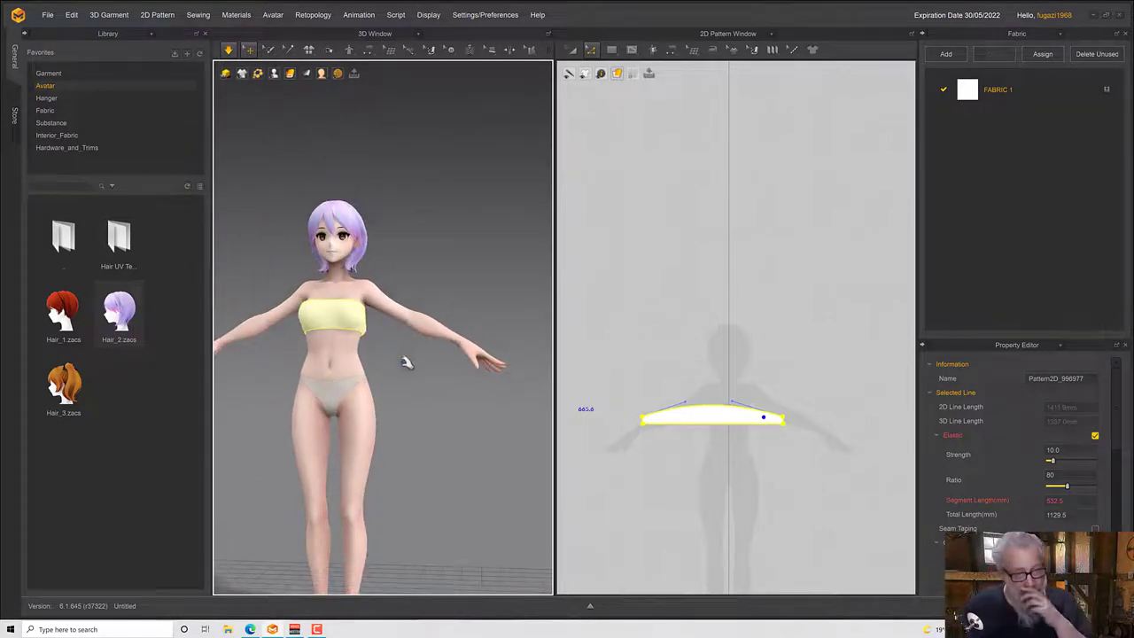
pyautogui.scroll(-3, 406, 359)
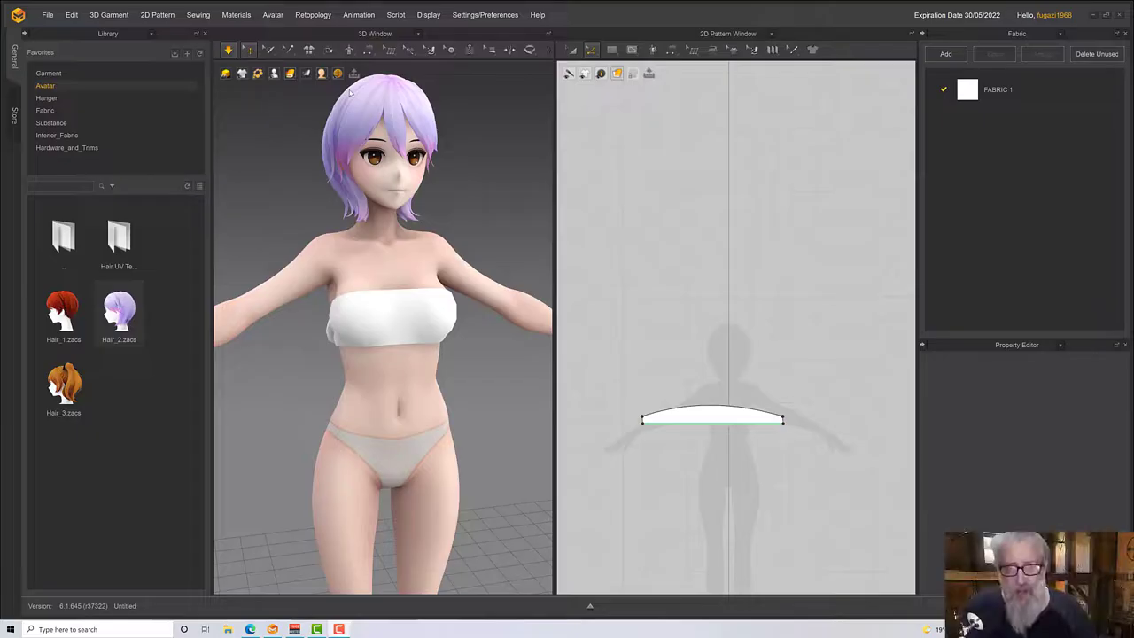
pyautogui.moveTo(417, 286); pyautogui.dragTo(388, 293, button='right')
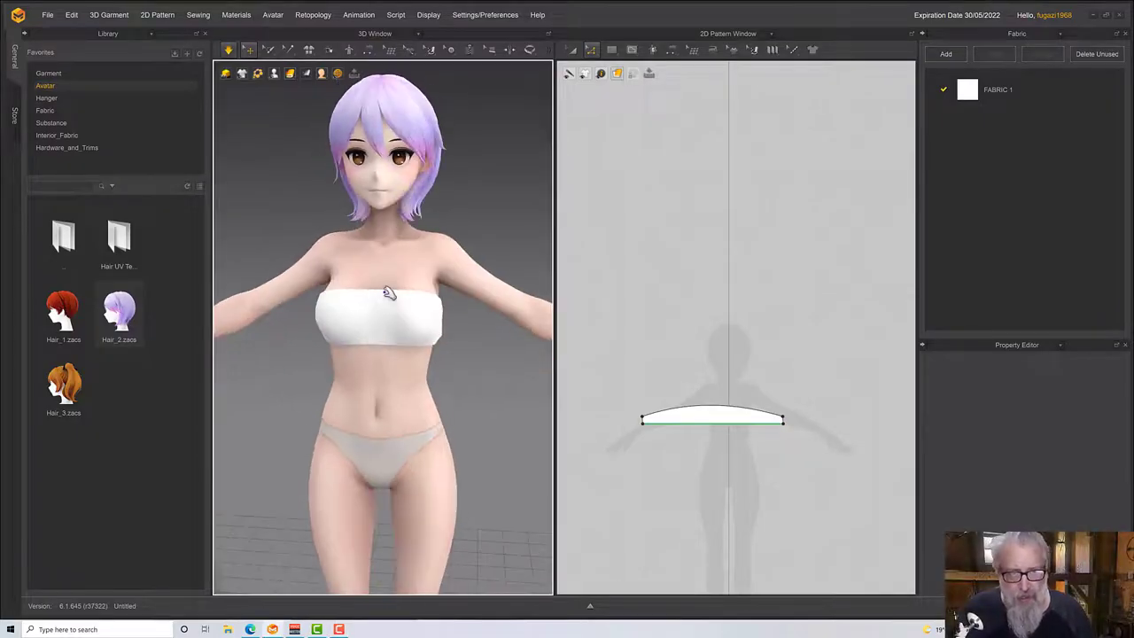
# Delete the avatar's purple hair and turn her to face the front.
pyautogui.click(413, 115)
pyautogui.moveTo(450, 157)
pyautogui.mouseDown(button='right')
pyautogui.moveTo(461, 157)
pyautogui.moveTo(440, 167)
pyautogui.mouseUp(button='right')
pyautogui.click(486, 223)
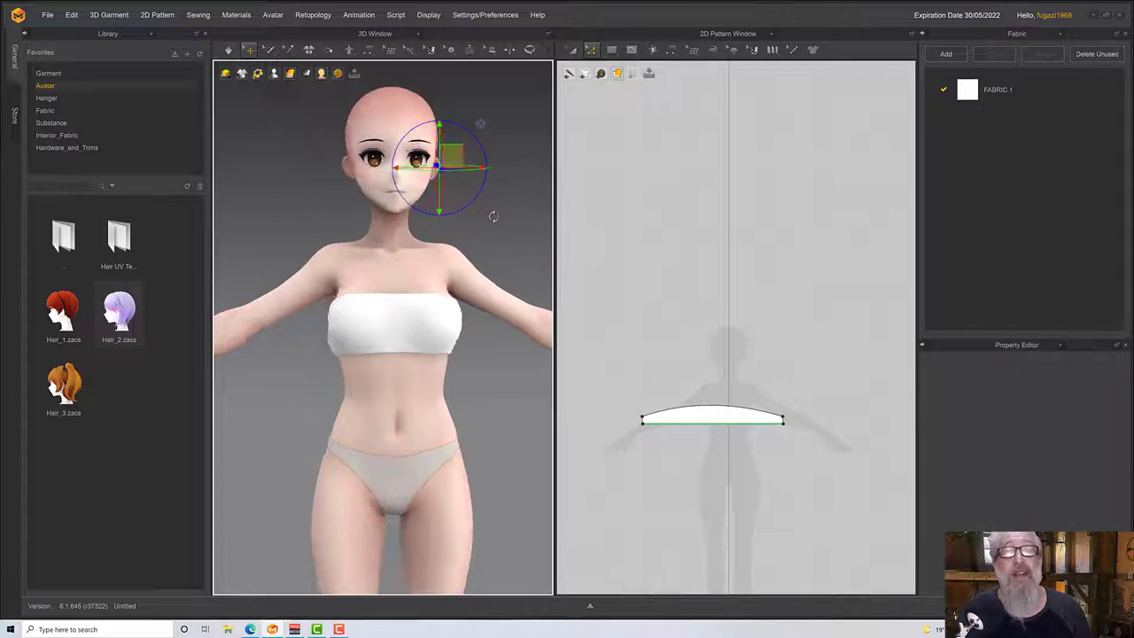
pyautogui.moveTo(490, 218); pyautogui.dragTo(494, 220, button='right')
pyautogui.press('2')
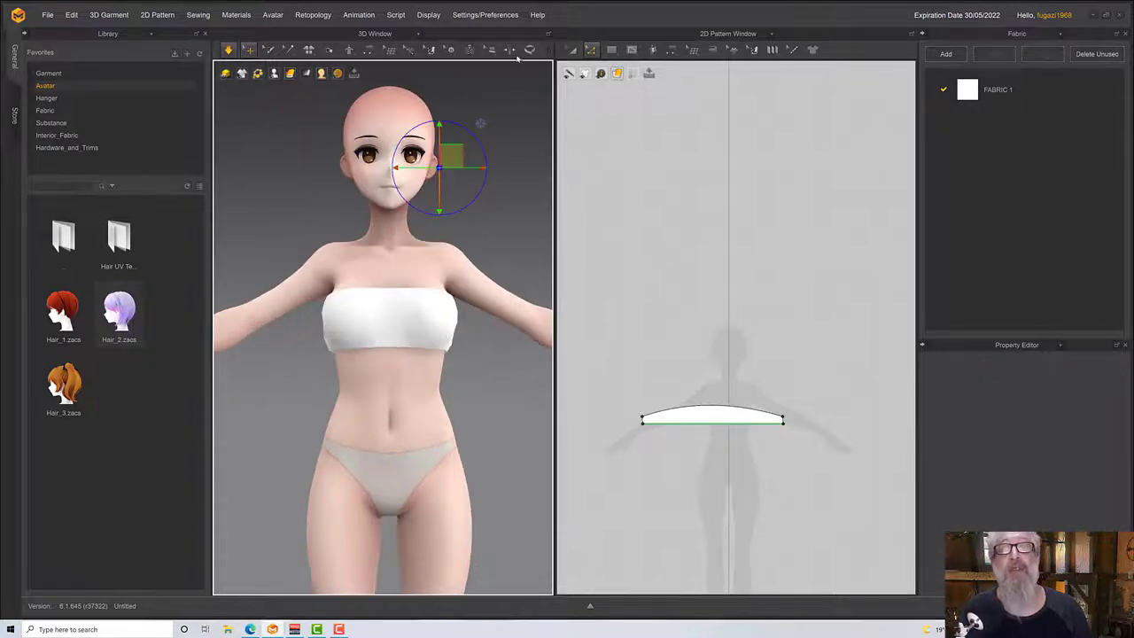
# Create a Basic Circumference Measure around the base of the avatar's neck.
pyautogui.click(530, 50)
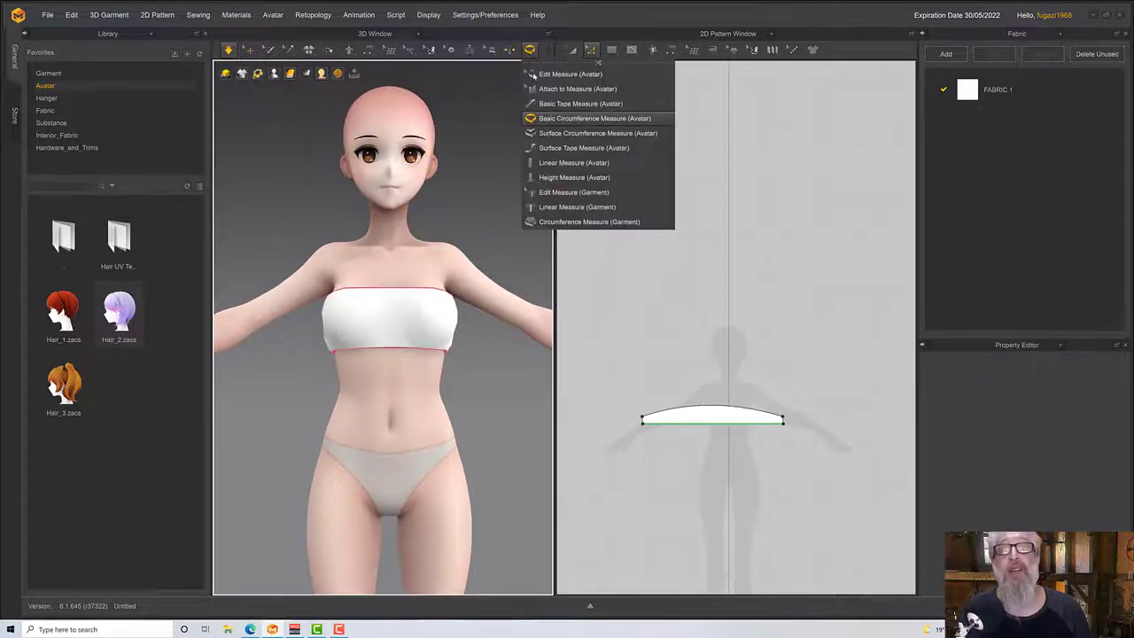
pyautogui.click(545, 119)
pyautogui.scroll(4, 409, 241)
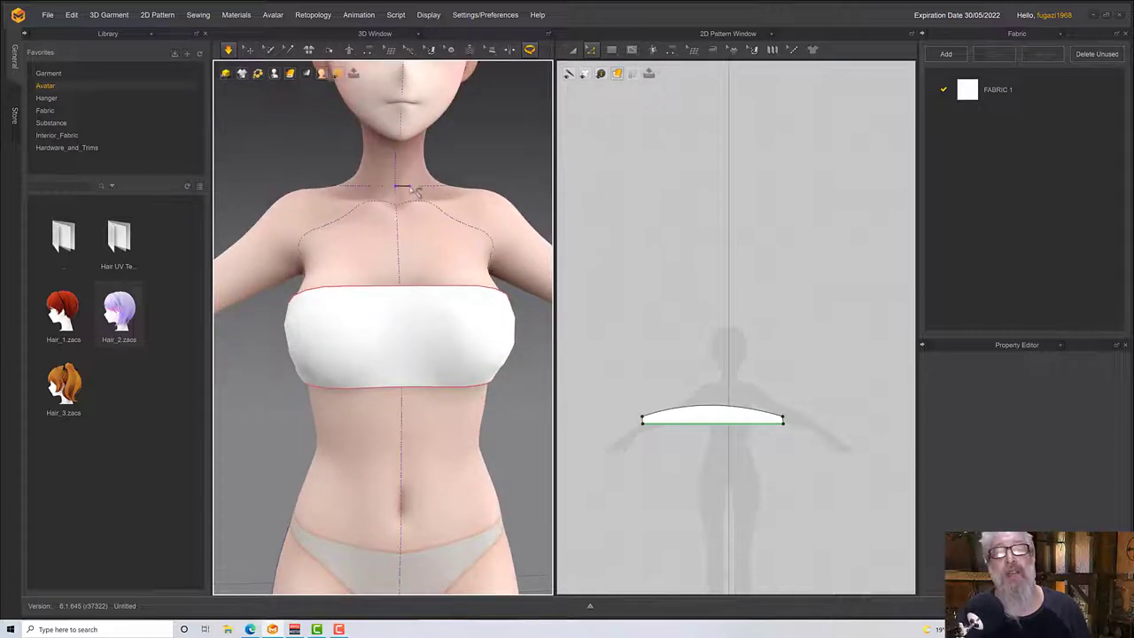
pyautogui.click(414, 190)
pyautogui.press('3')
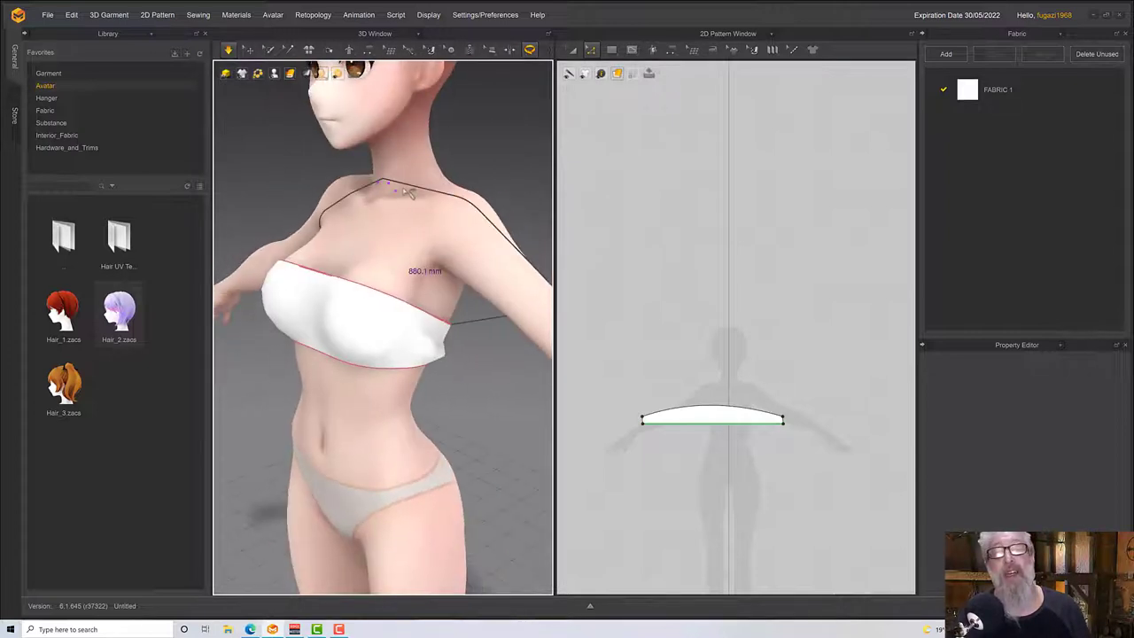
pyautogui.moveTo(418, 188); pyautogui.dragTo(440, 180, button='right')
pyautogui.press('q')
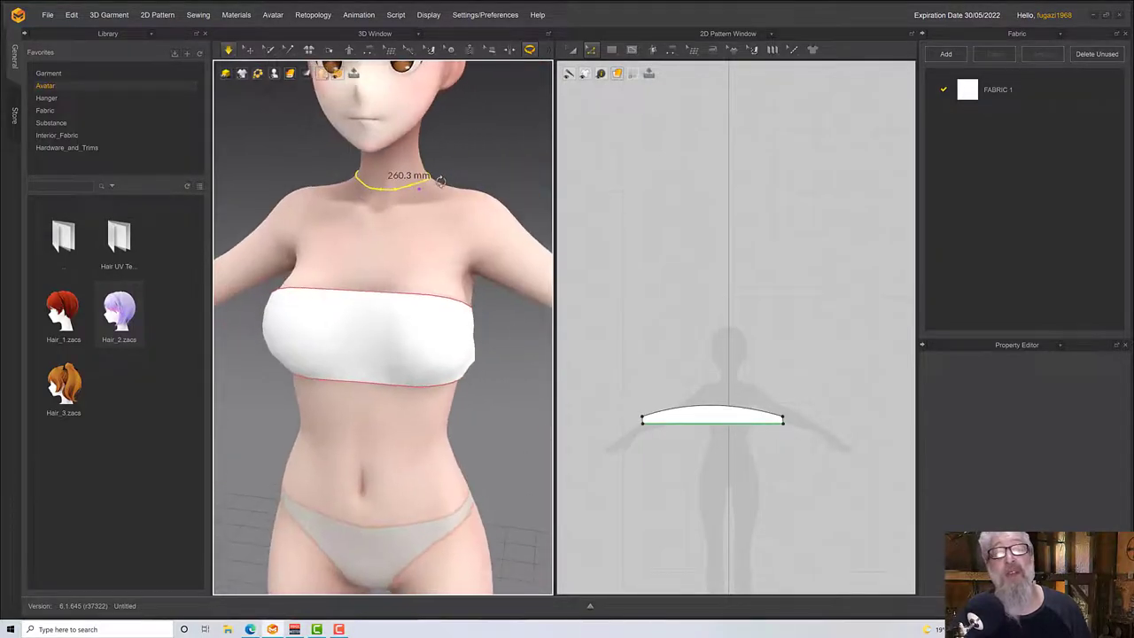
# Create an ellipse pattern with a 206.3 mm circumference just below the band pattern.
pyautogui.click(612, 51)
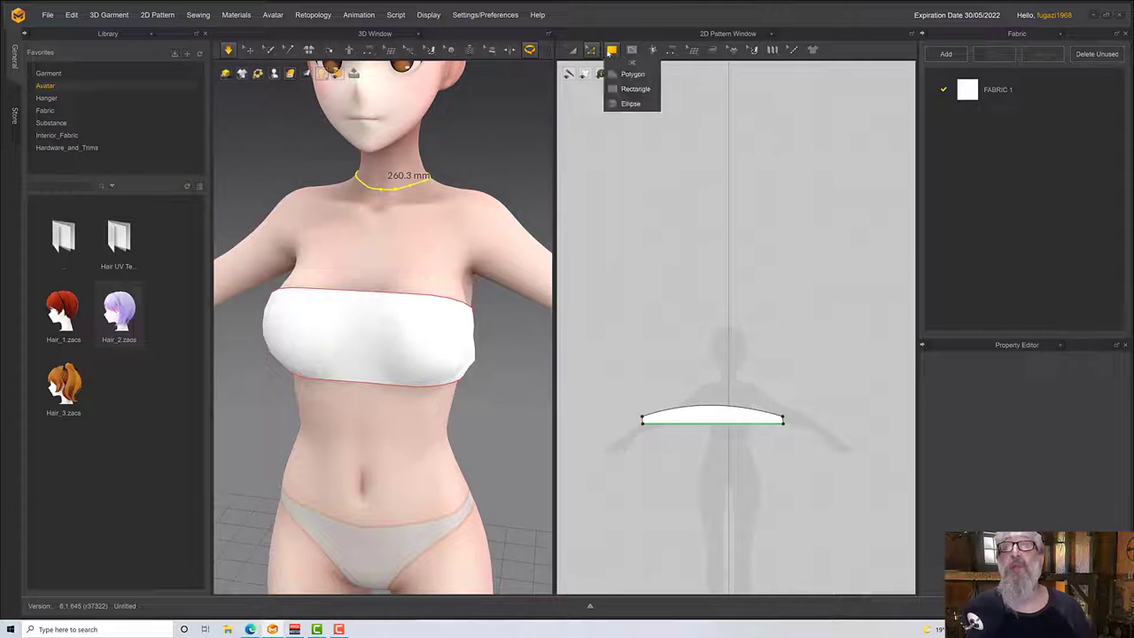
pyautogui.click(630, 103)
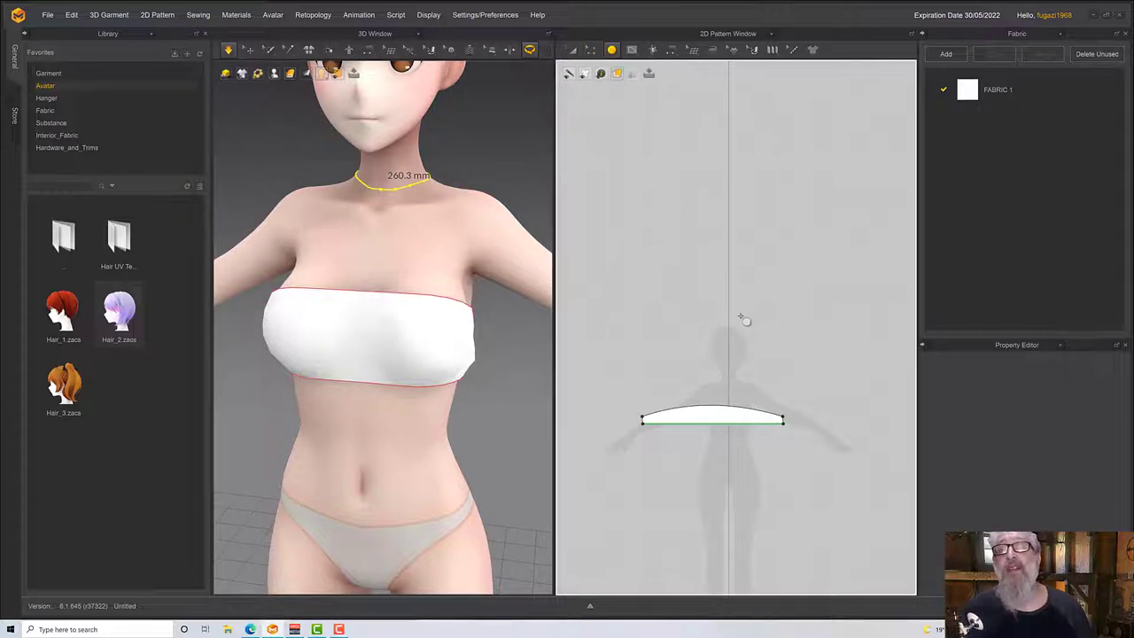
pyautogui.scroll(2, 721, 460)
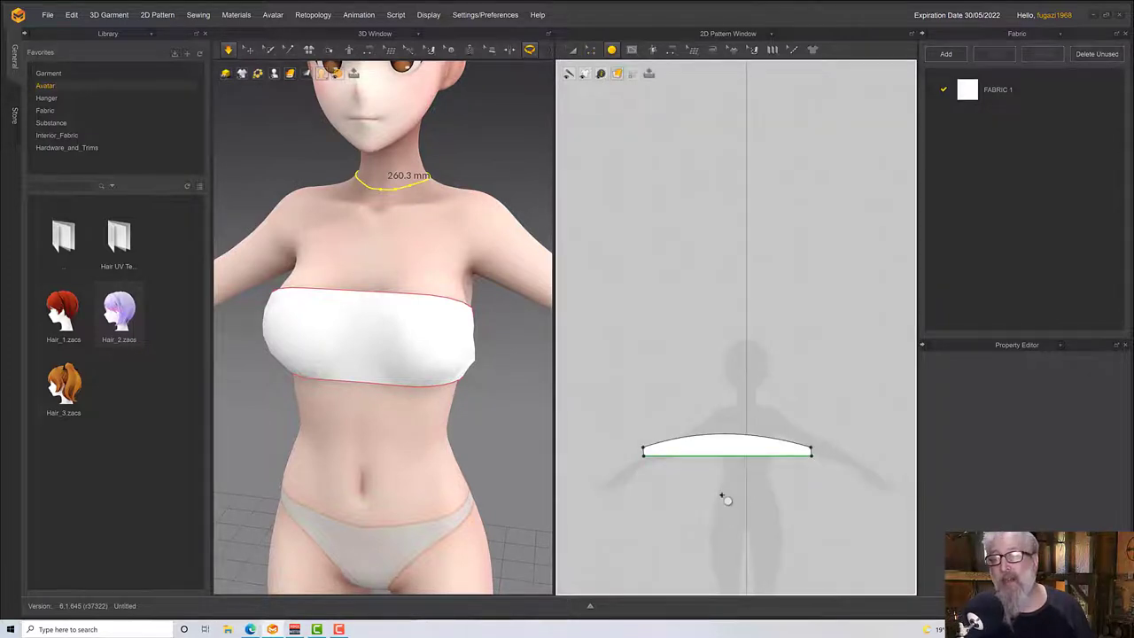
pyautogui.click(721, 494)
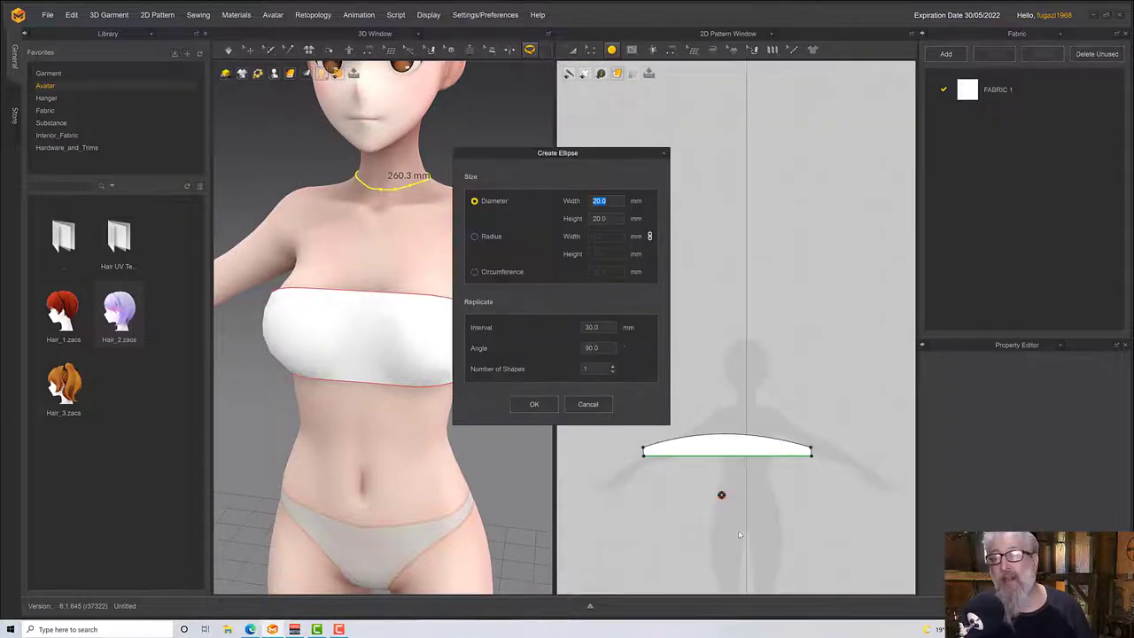
pyautogui.click(496, 274)
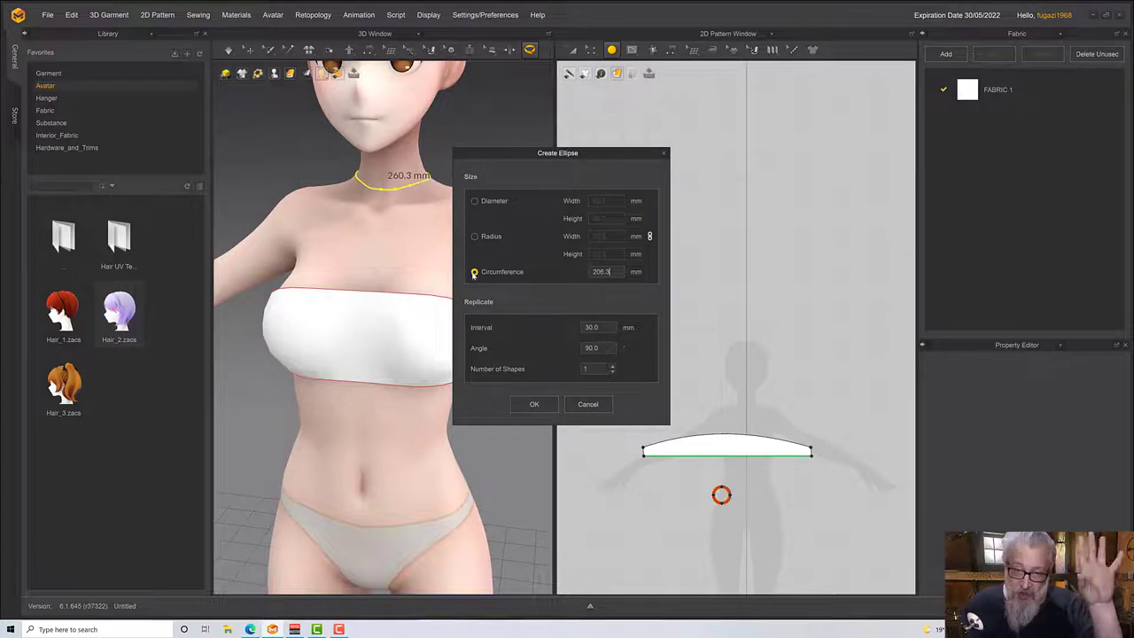
pyautogui.click(535, 404)
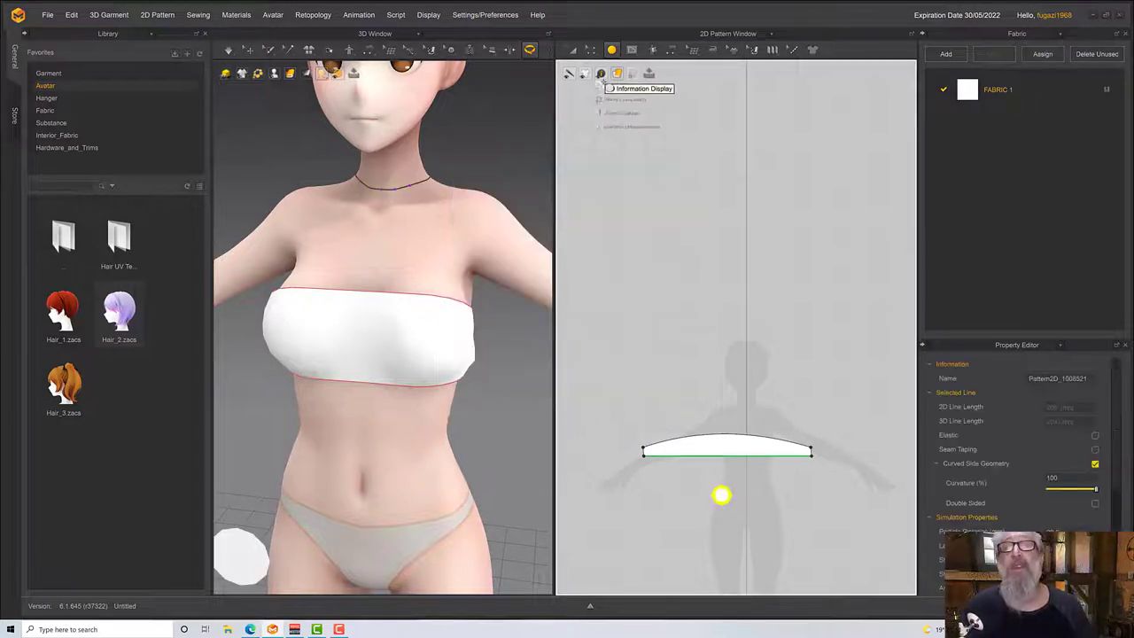
# Extend the circle pattern's outline outward by 15 mm with Offset Pattern Outline, creating an internal line at the original outline.
pyautogui.click(592, 50)
pyautogui.click(617, 75)
pyautogui.scroll(4, 722, 479)
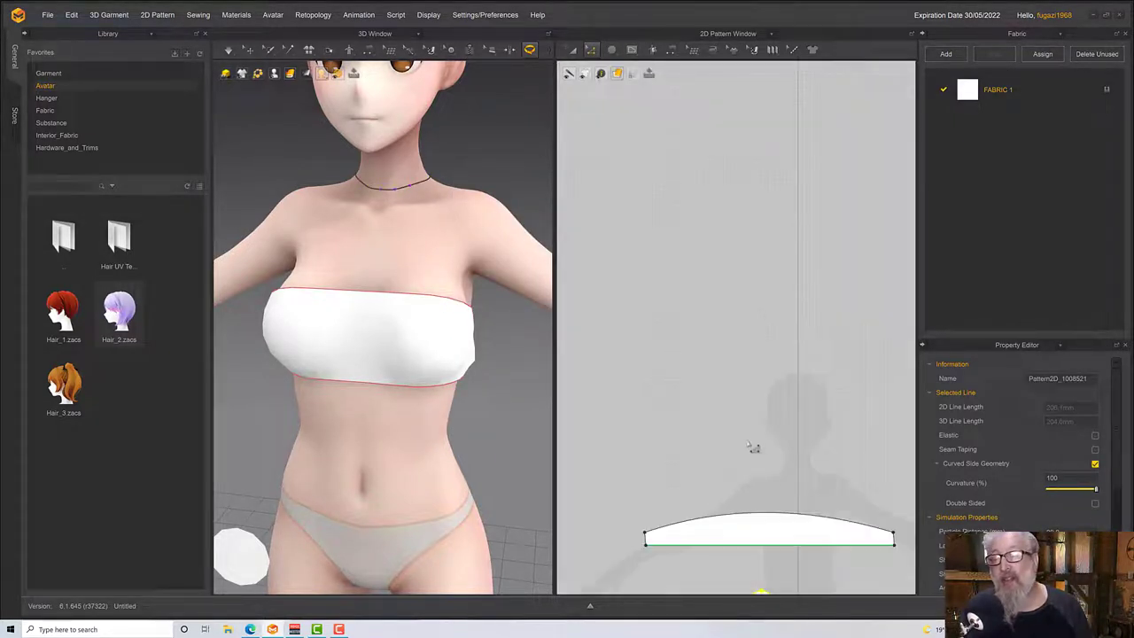
pyautogui.moveTo(748, 444); pyautogui.dragTo(696, 303, button='middle')
pyautogui.click(701, 447)
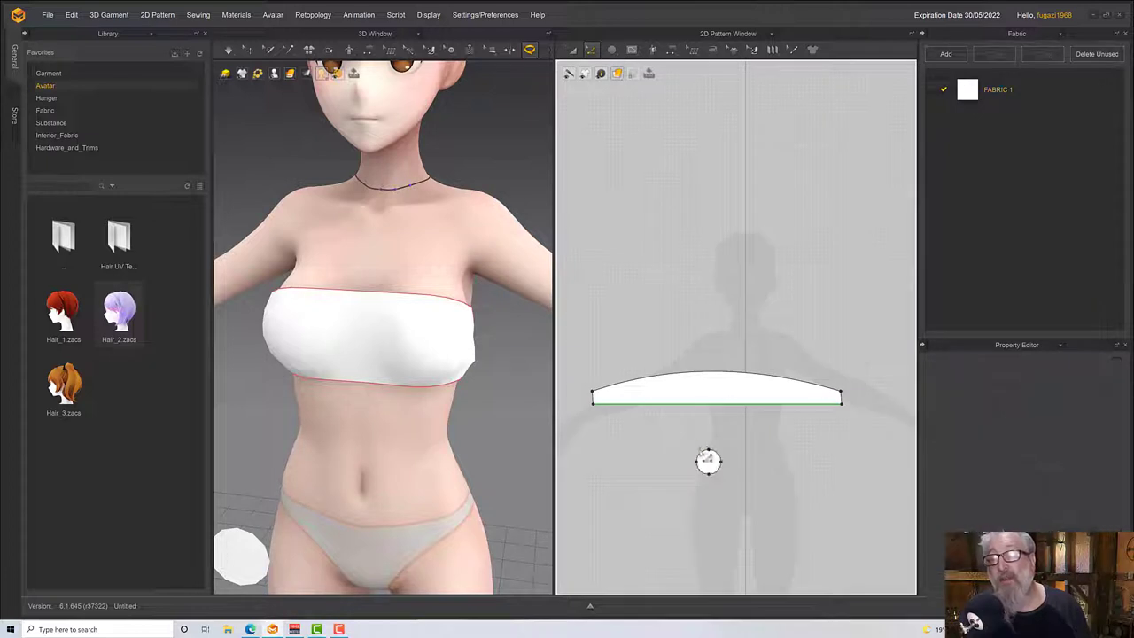
pyautogui.rightClick(709, 458)
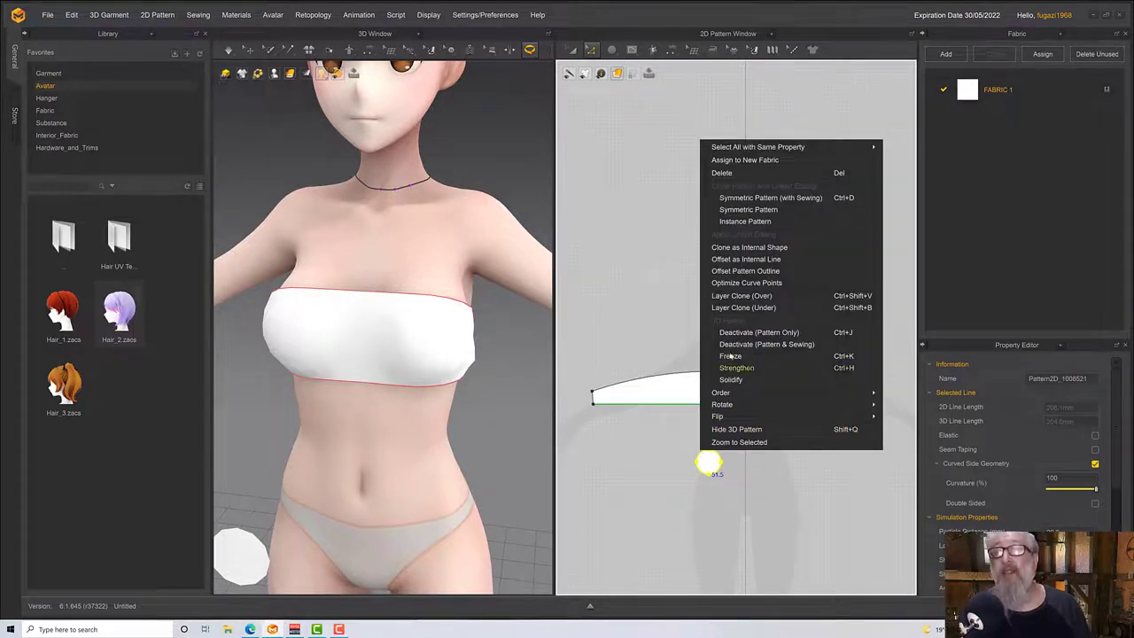
pyautogui.click(744, 271)
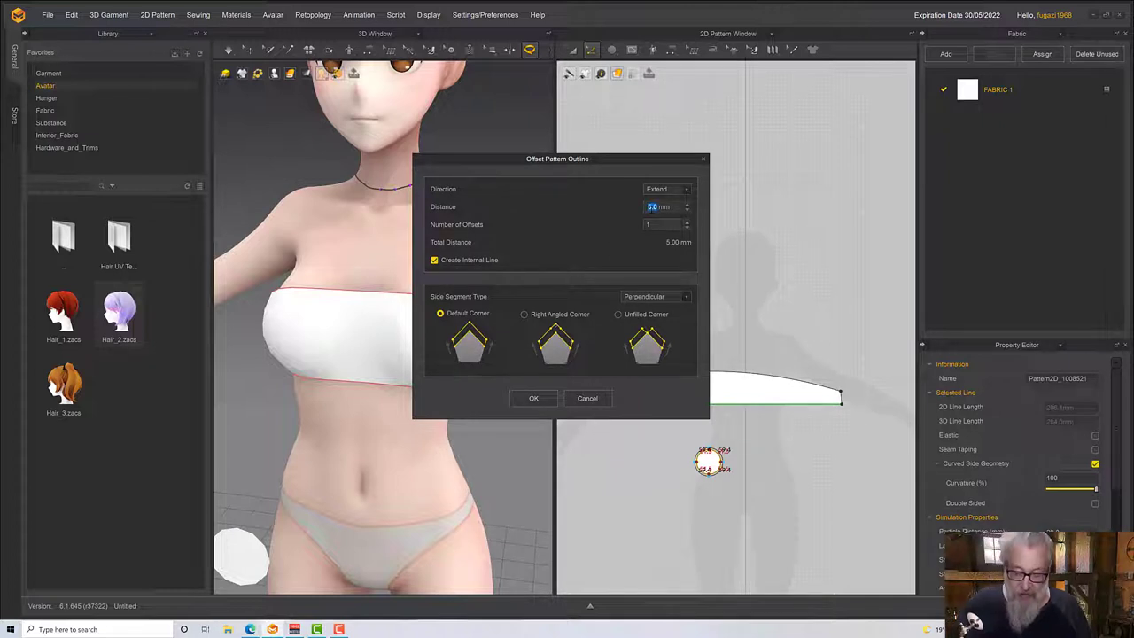
pyautogui.write('15')
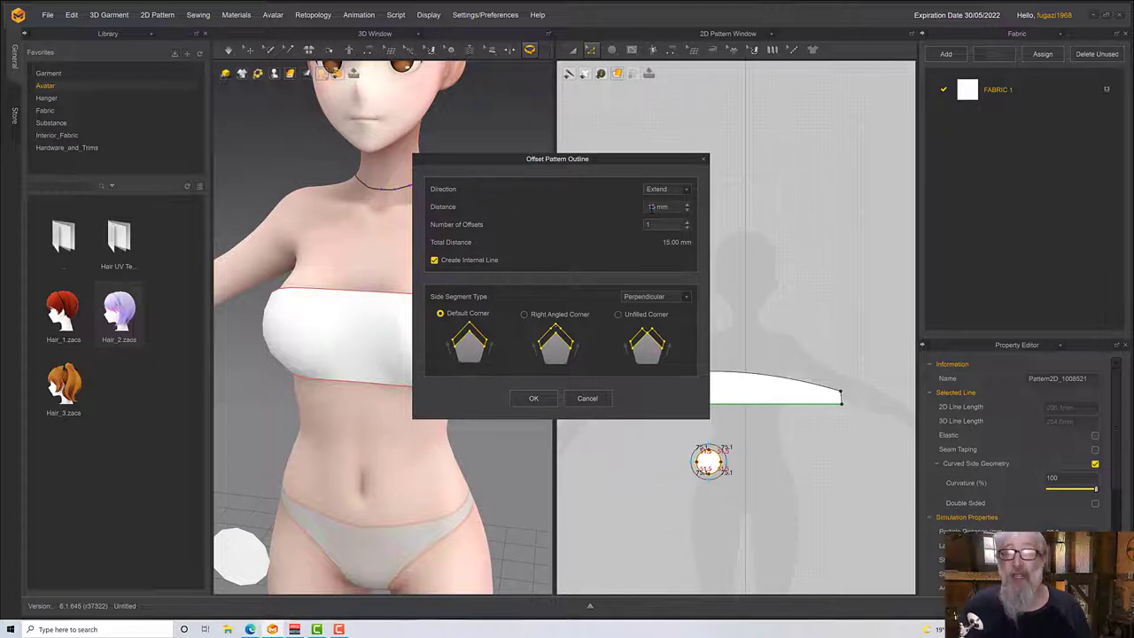
pyautogui.click(535, 398)
pyautogui.scroll(-2, 688, 468)
pyautogui.scroll(2, 689, 468)
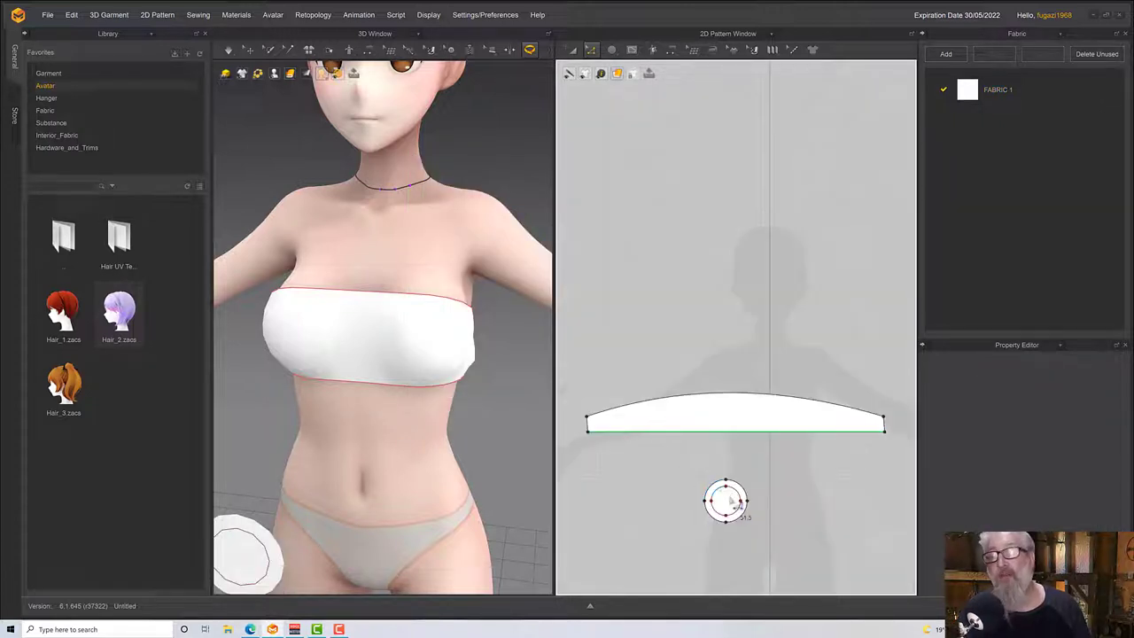
# Convert the circle pattern's inner line to a hole to form a ring.
pyautogui.click(722, 493)
pyautogui.rightClick(722, 492)
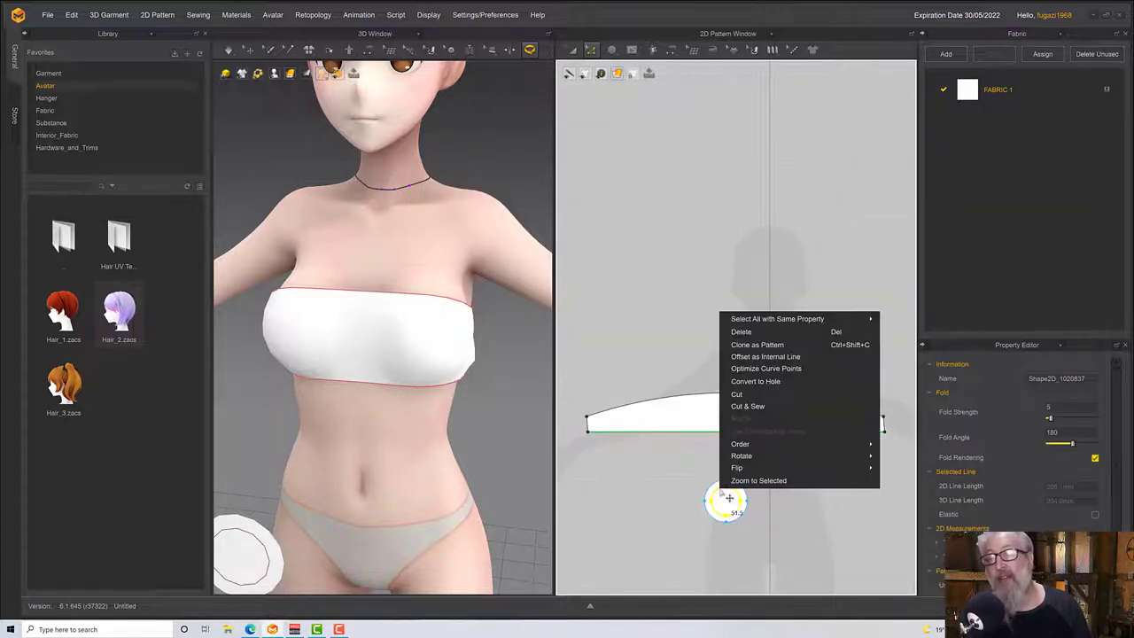
pyautogui.click(759, 383)
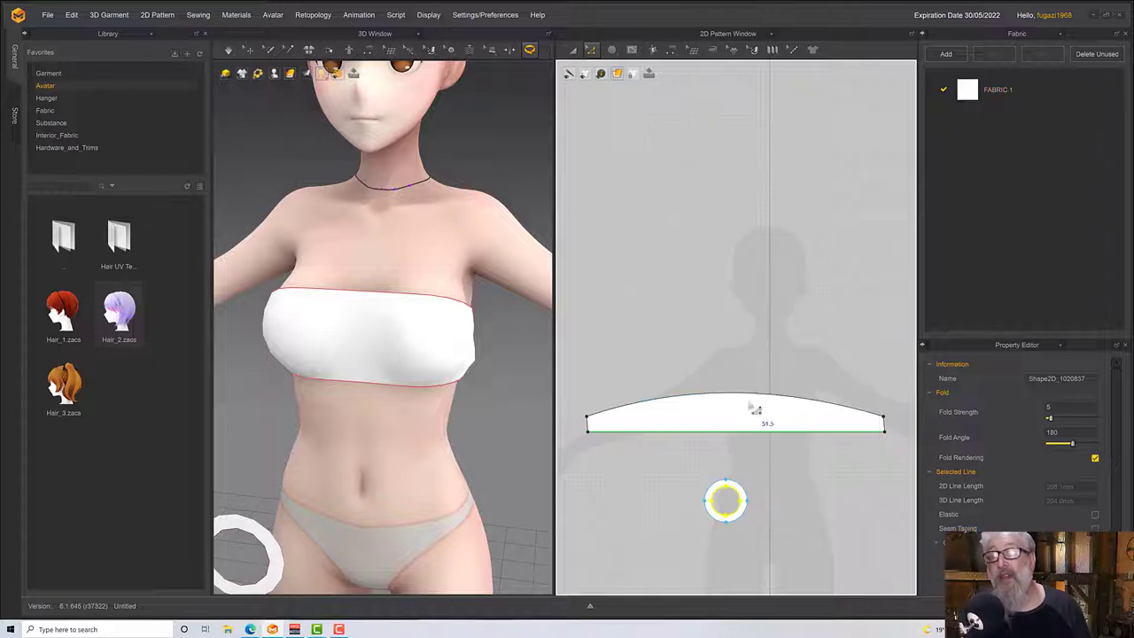
# Rotate the ring to lie horizontally with Select/Move and raise it to neck height above the avatar's shoulder.
pyautogui.scroll(-2, 467, 452)
pyautogui.moveTo(405, 458); pyautogui.dragTo(429, 455, button='right')
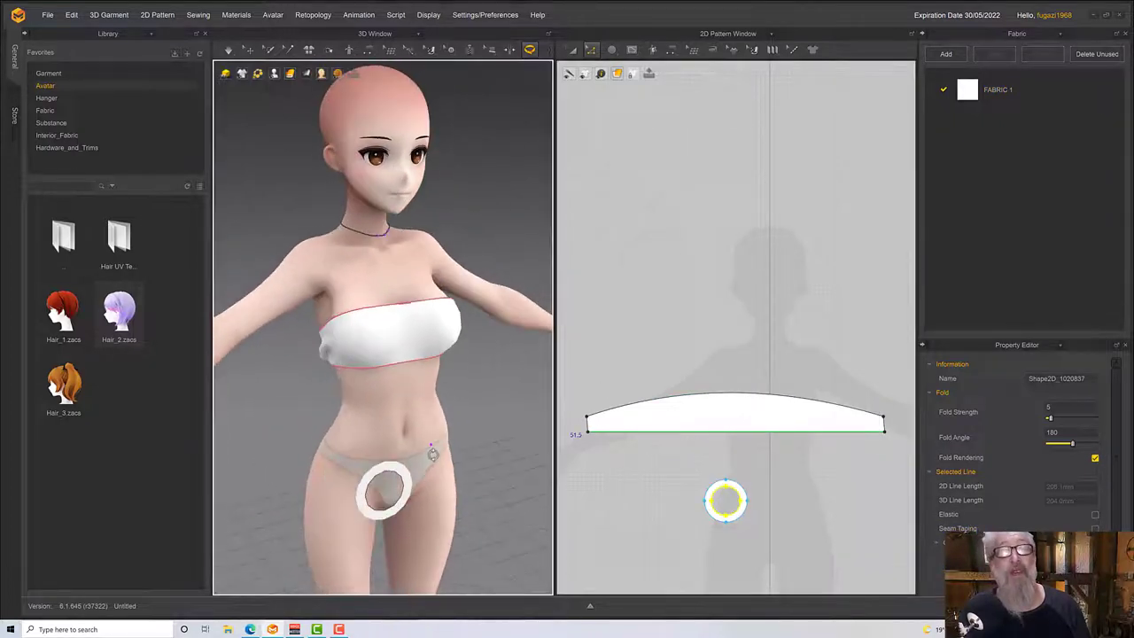
pyautogui.click(392, 466)
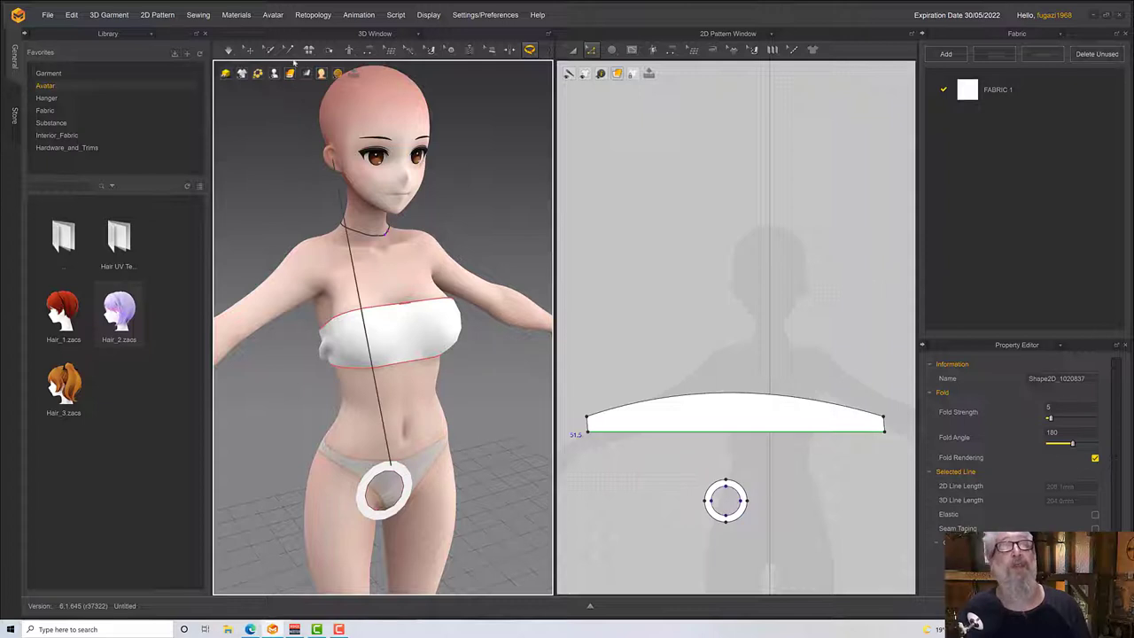
pyautogui.click(245, 50)
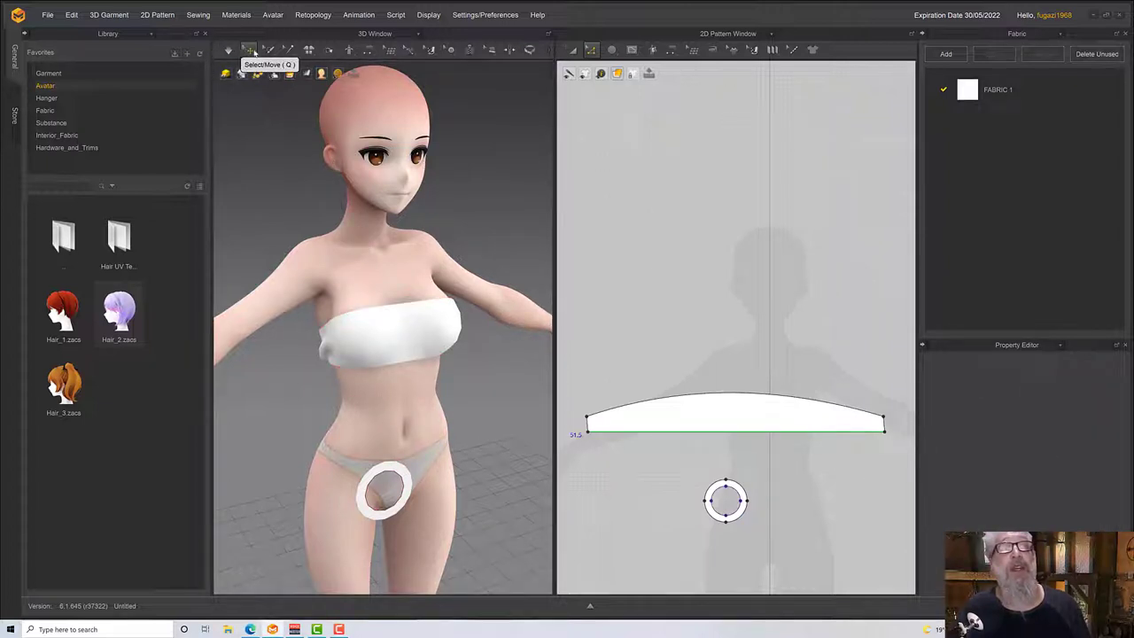
pyautogui.click(376, 478)
pyautogui.moveTo(376, 478); pyautogui.dragTo(444, 473, button='right')
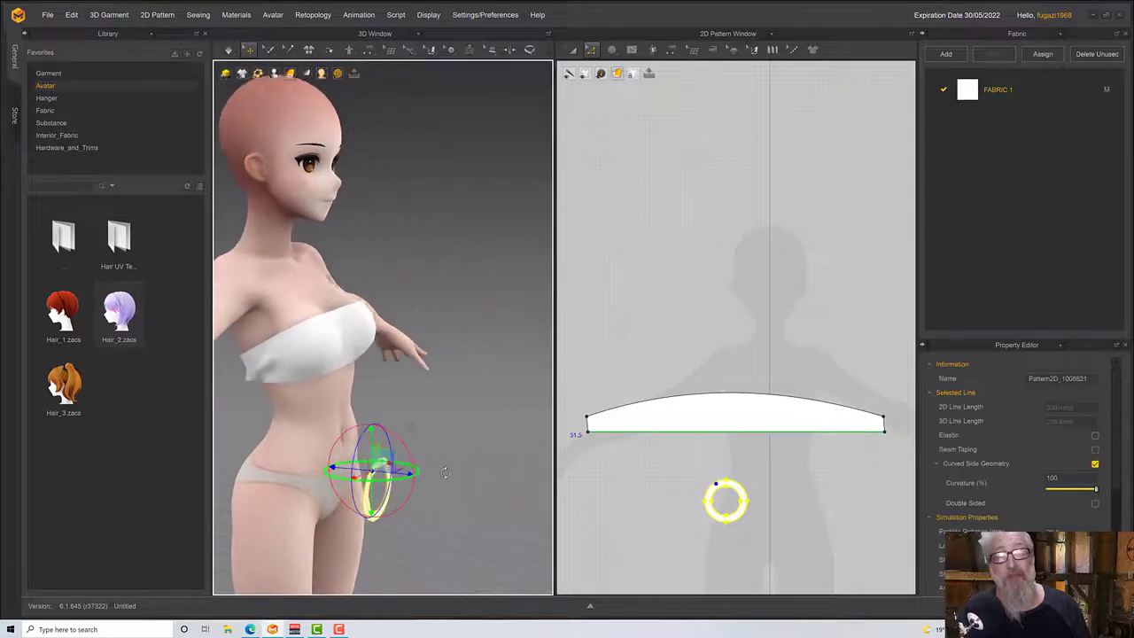
pyautogui.moveTo(404, 446); pyautogui.dragTo(353, 456)
pyautogui.moveTo(372, 464); pyautogui.dragTo(427, 461, button='right')
pyautogui.moveTo(384, 454); pyautogui.dragTo(218, 236)
pyautogui.moveTo(306, 281); pyautogui.dragTo(307, 339, button='right')
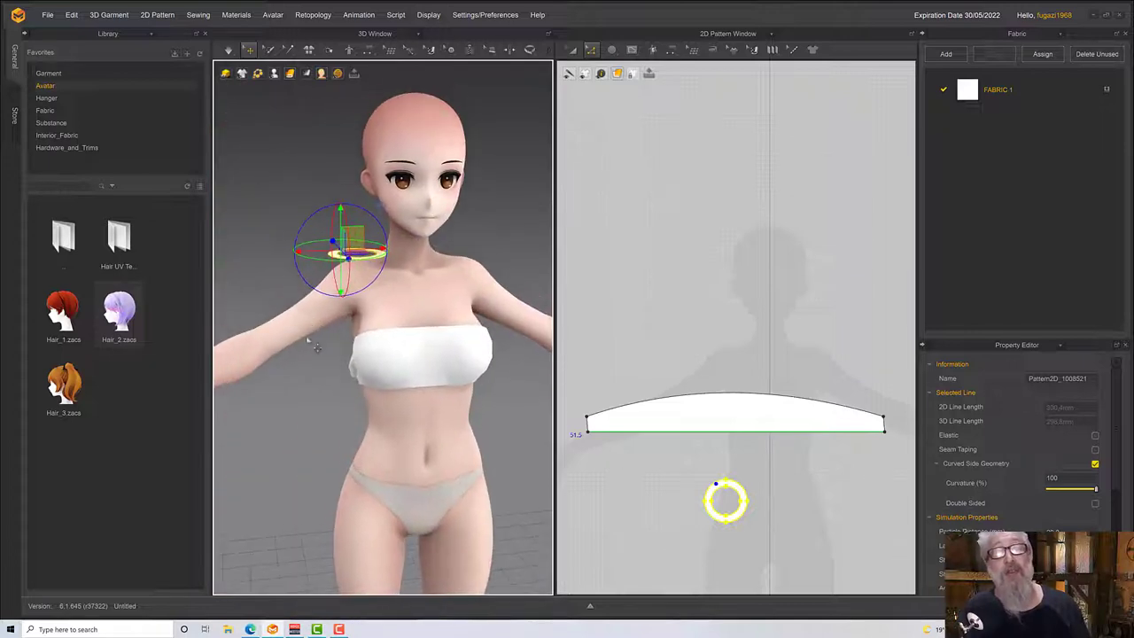
# Move the ring sideways so that it sits around the avatar's neck.
pyautogui.moveTo(354, 376); pyautogui.dragTo(362, 370, button='middle')
pyautogui.moveTo(380, 313); pyautogui.dragTo(361, 458, button='middle')
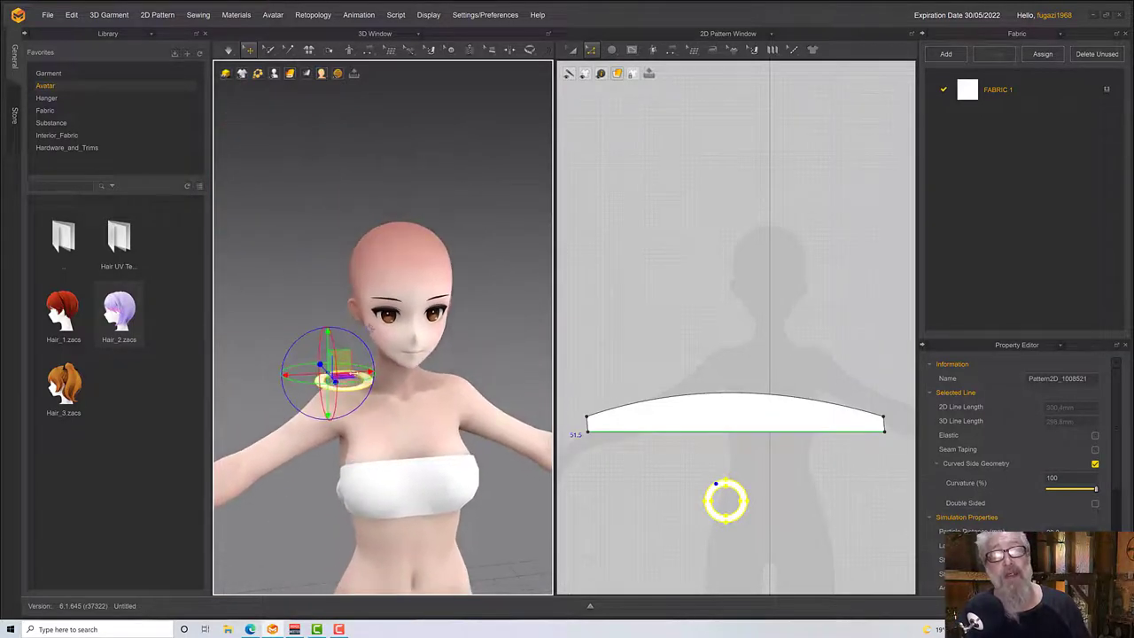
pyautogui.moveTo(370, 328); pyautogui.dragTo(433, 345)
pyautogui.scroll(5, 430, 359)
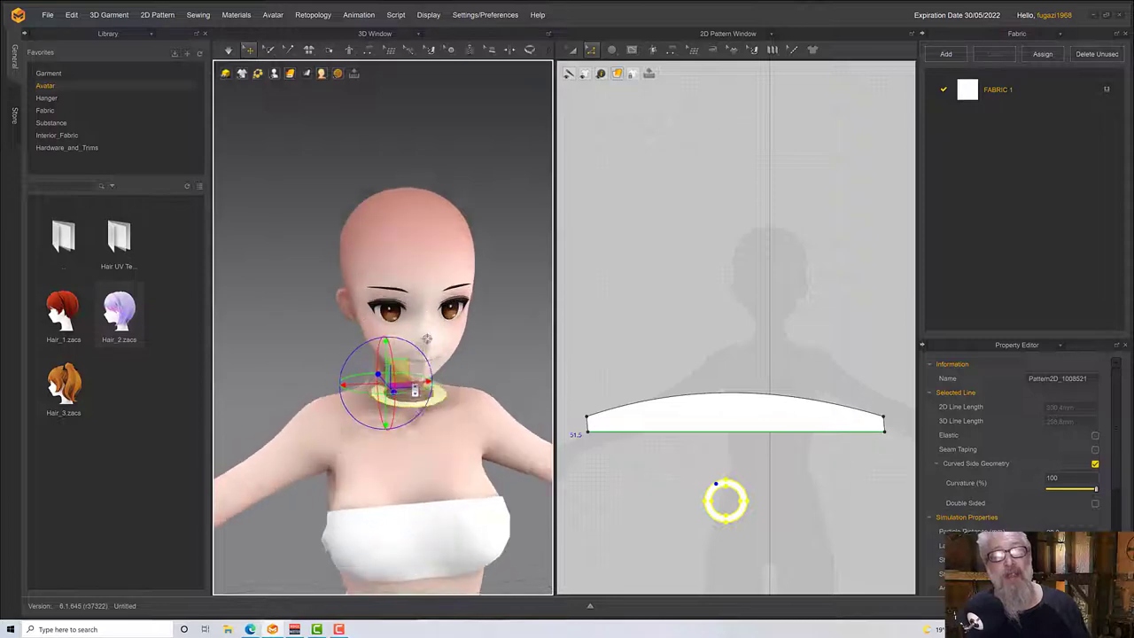
# Attach the ring's inner edge to the neck circumference line with Attach to Measure.
pyautogui.moveTo(429, 373); pyautogui.dragTo(417, 403, button='right')
pyautogui.click(531, 50)
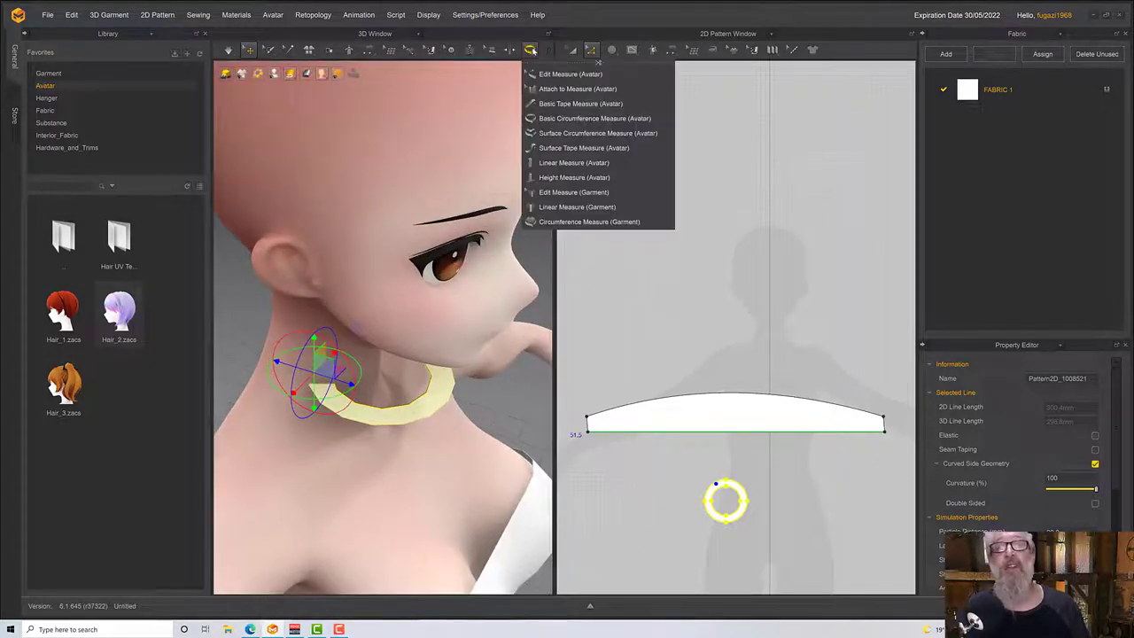
pyautogui.click(577, 88)
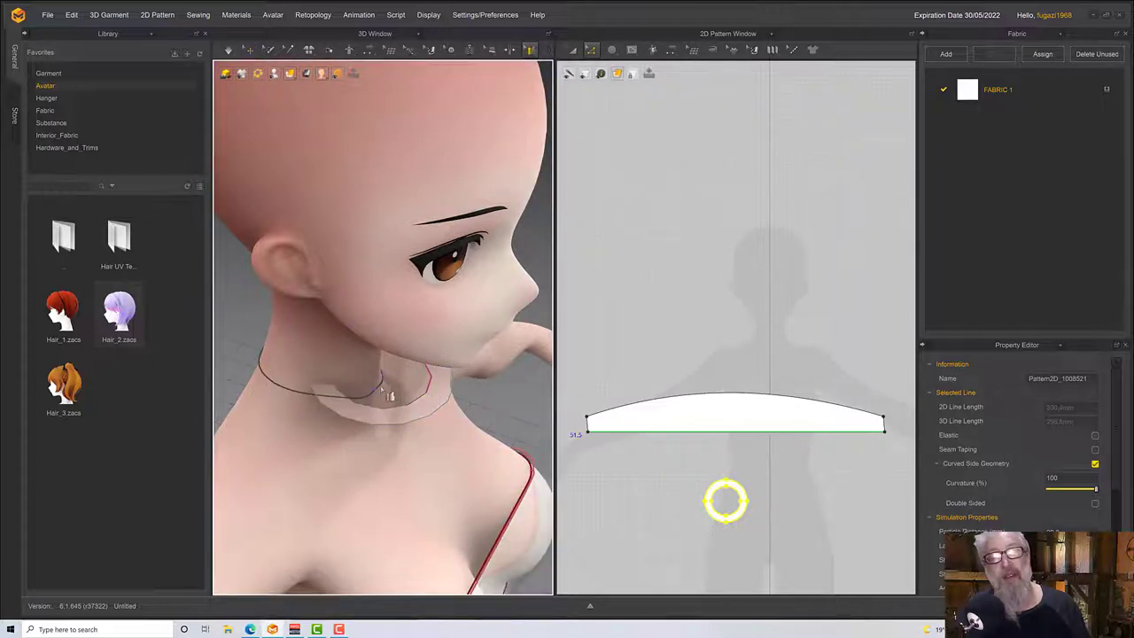
pyautogui.click(385, 393)
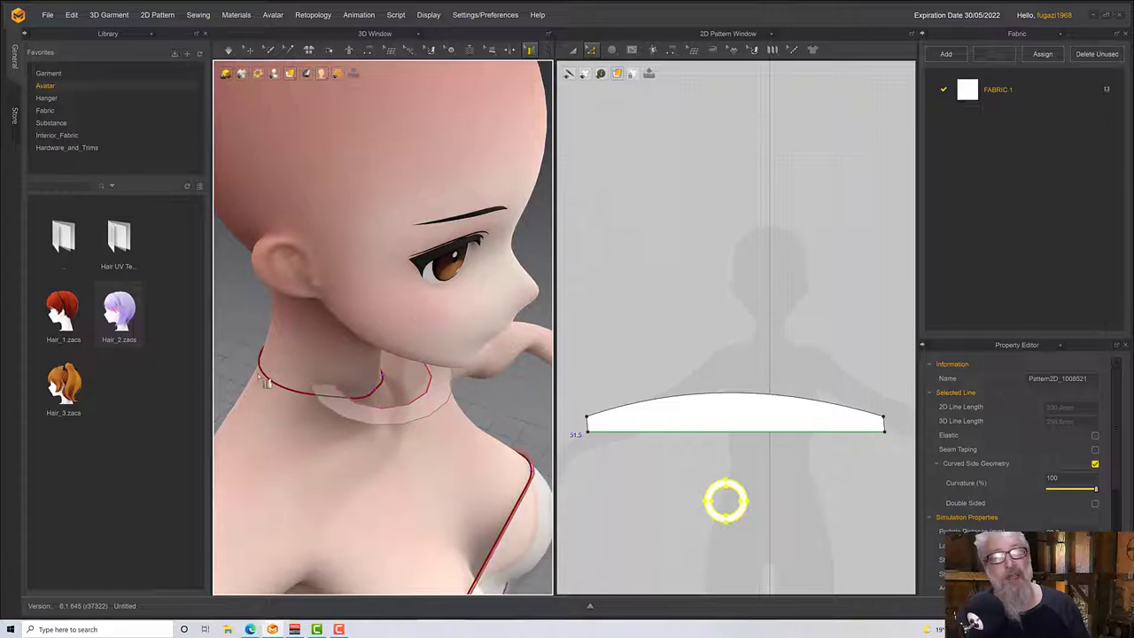
pyautogui.moveTo(311, 384); pyautogui.dragTo(310, 344, button='right')
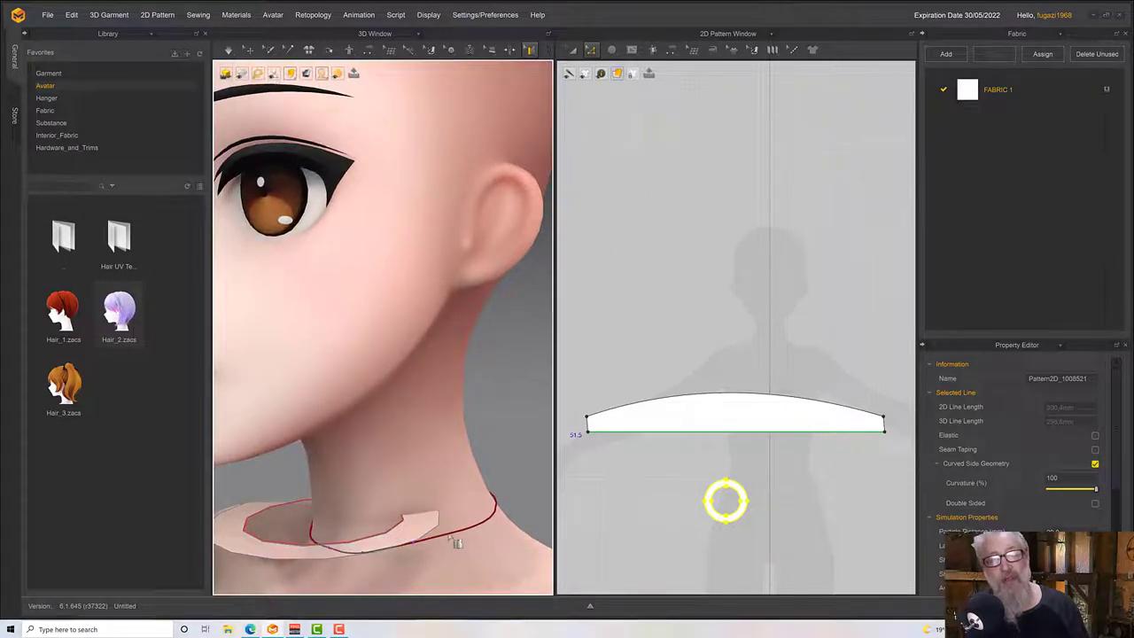
pyautogui.moveTo(486, 519); pyautogui.dragTo(476, 431, button='right')
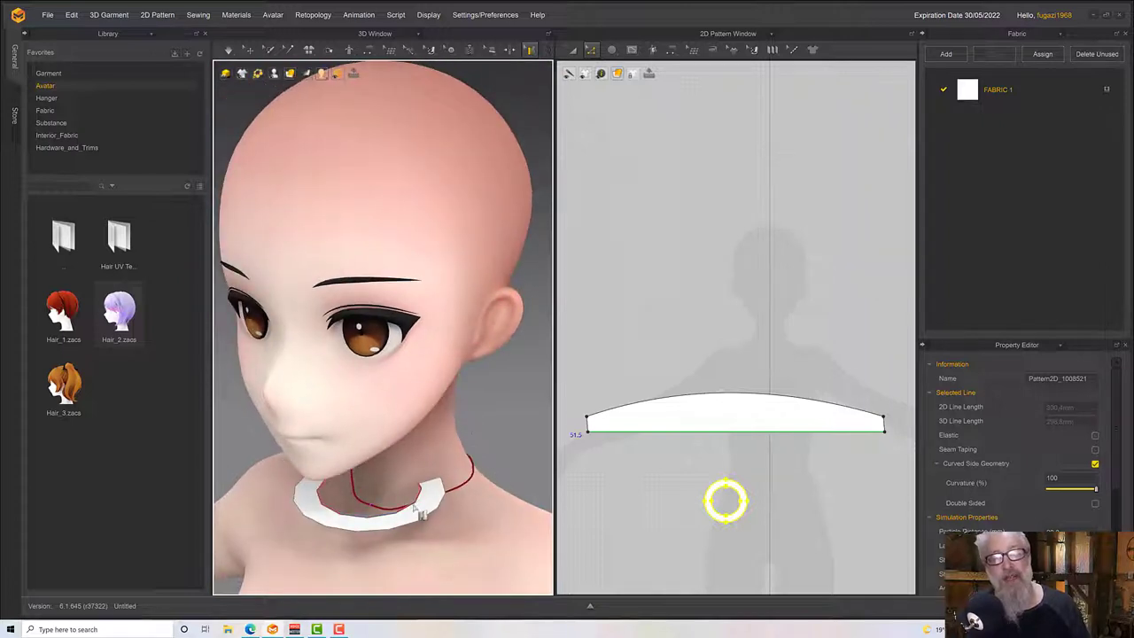
# Shift the ring back toward the neck with Select/Move and simulate it as a collar.
pyautogui.click(247, 49)
pyautogui.moveTo(317, 195); pyautogui.dragTo(396, 393, button='right')
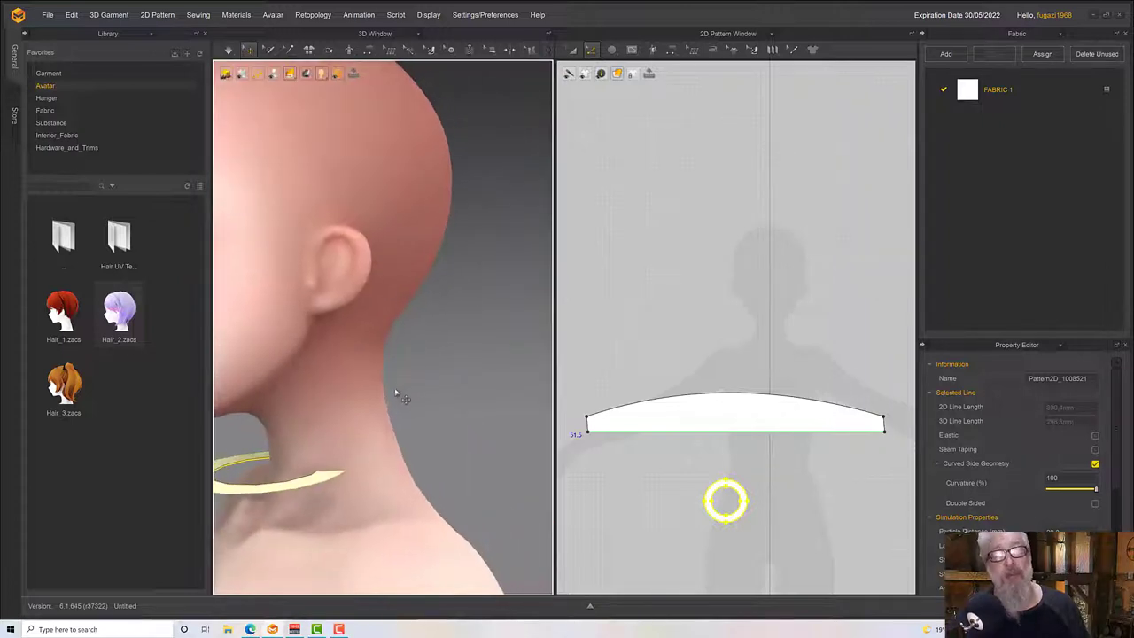
pyautogui.moveTo(339, 486); pyautogui.dragTo(330, 478, button='right')
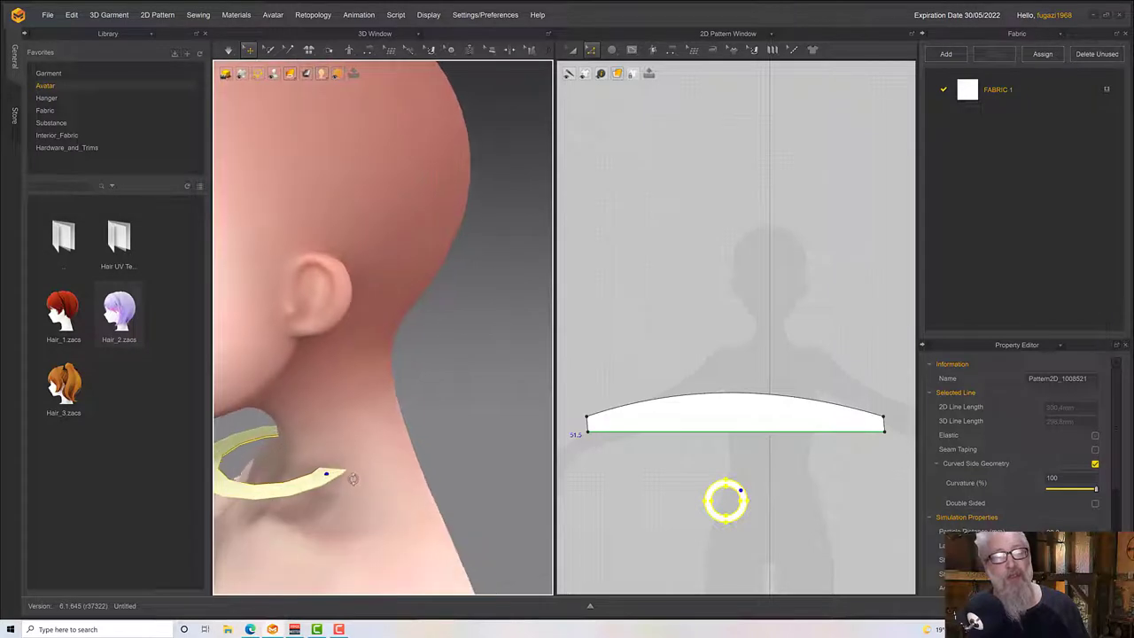
pyautogui.click(329, 476)
pyautogui.moveTo(349, 438); pyautogui.dragTo(408, 451)
pyautogui.press('space')
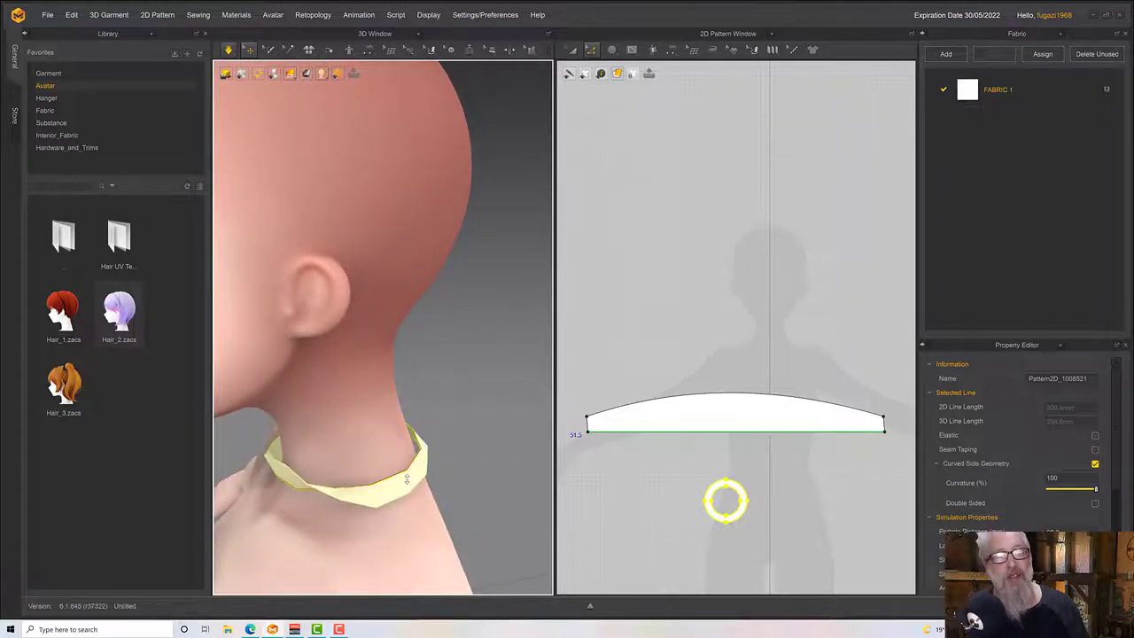
# Rerun the simulation, check the collar from several sides and tug its cloth into place around the avatar's neck.
pyautogui.moveTo(357, 456); pyautogui.dragTo(403, 462, button='right')
pyautogui.press('space')
pyautogui.moveTo(454, 296); pyautogui.dragTo(458, 283, button='right')
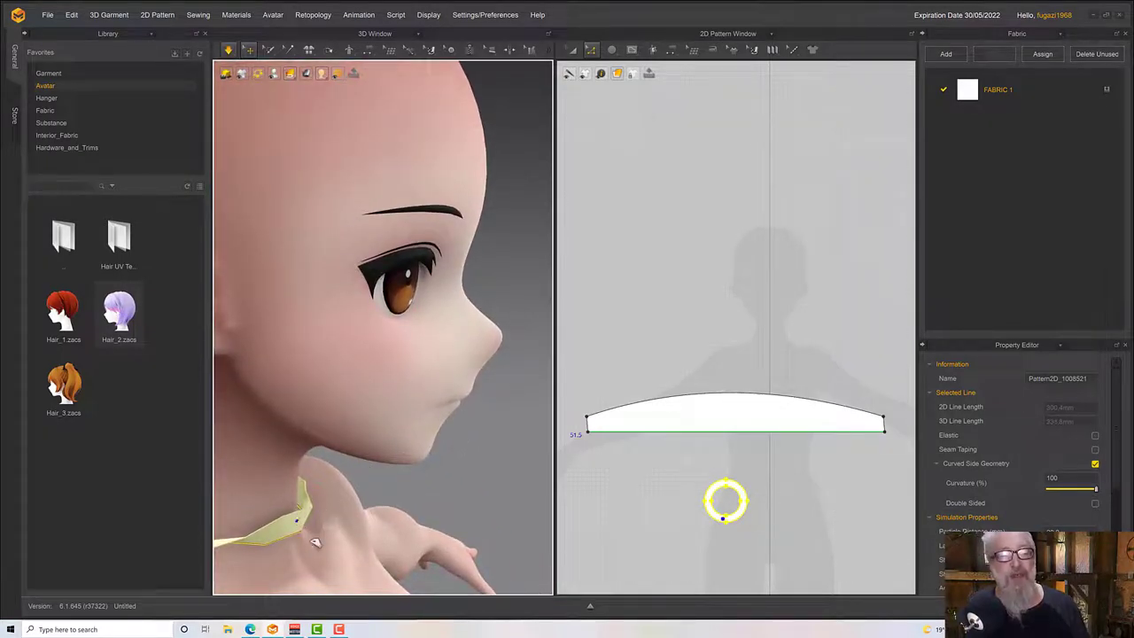
pyautogui.moveTo(342, 551); pyautogui.dragTo(298, 461, button='right')
pyautogui.scroll(-5, 325, 529)
pyautogui.click(371, 446)
pyautogui.click(374, 437)
pyautogui.press('space')
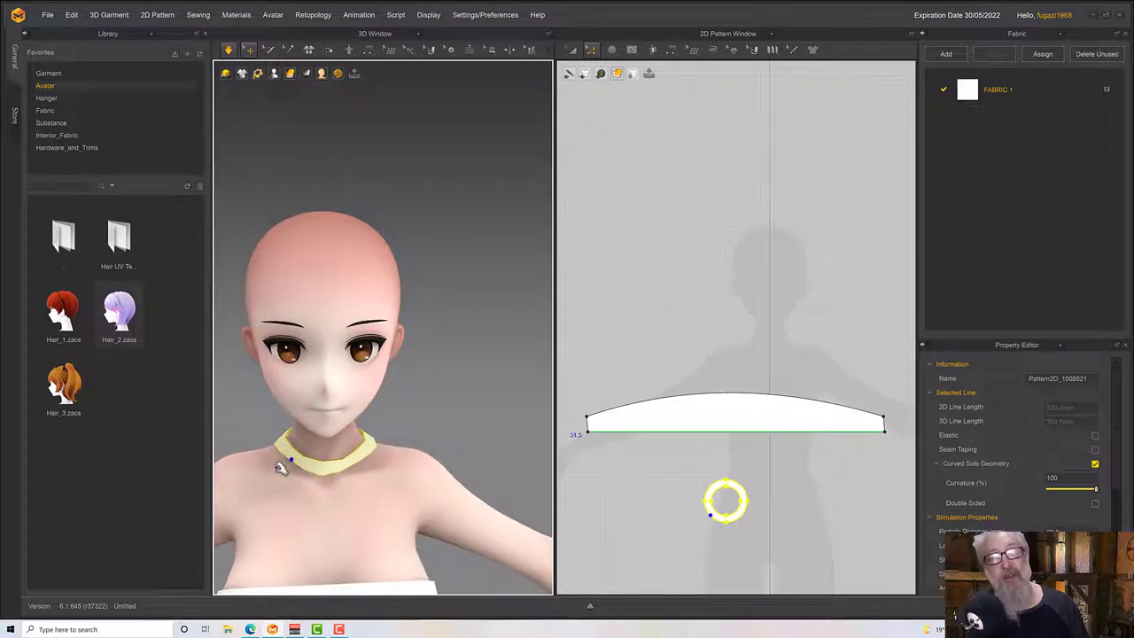
# Add a second fabric, search the fabric library for "trim" and load the Full Grain Leather preset into the new fabric.
pyautogui.scroll(5, 288, 465)
pyautogui.moveTo(286, 473)
pyautogui.mouseDown(button='right')
pyautogui.moveTo(324, 455)
pyautogui.moveTo(339, 476)
pyautogui.moveTo(373, 460)
pyautogui.moveTo(480, 465)
pyautogui.moveTo(276, 468)
pyautogui.moveTo(301, 466)
pyautogui.mouseUp(button='right')
pyautogui.scroll(-5, 339, 475)
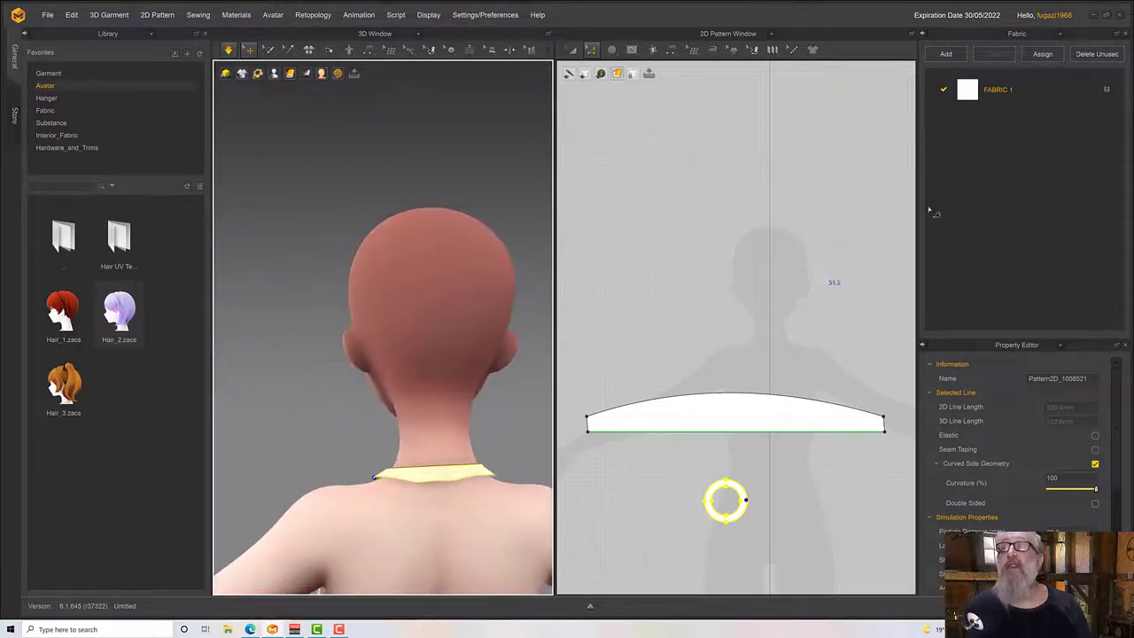
pyautogui.click(948, 54)
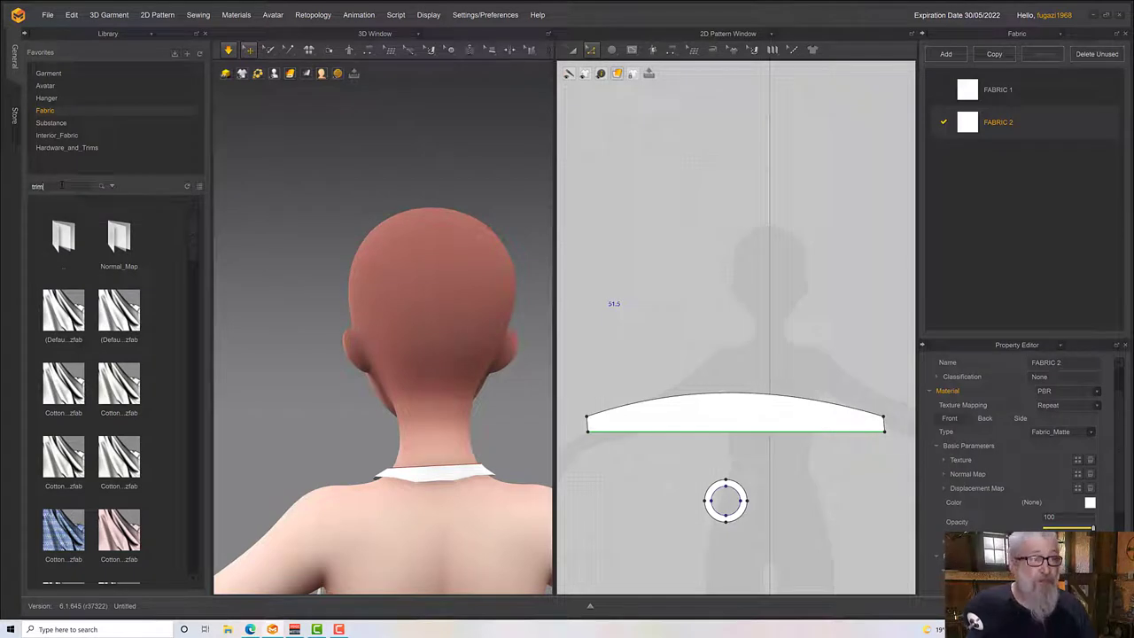
pyautogui.press('Return')
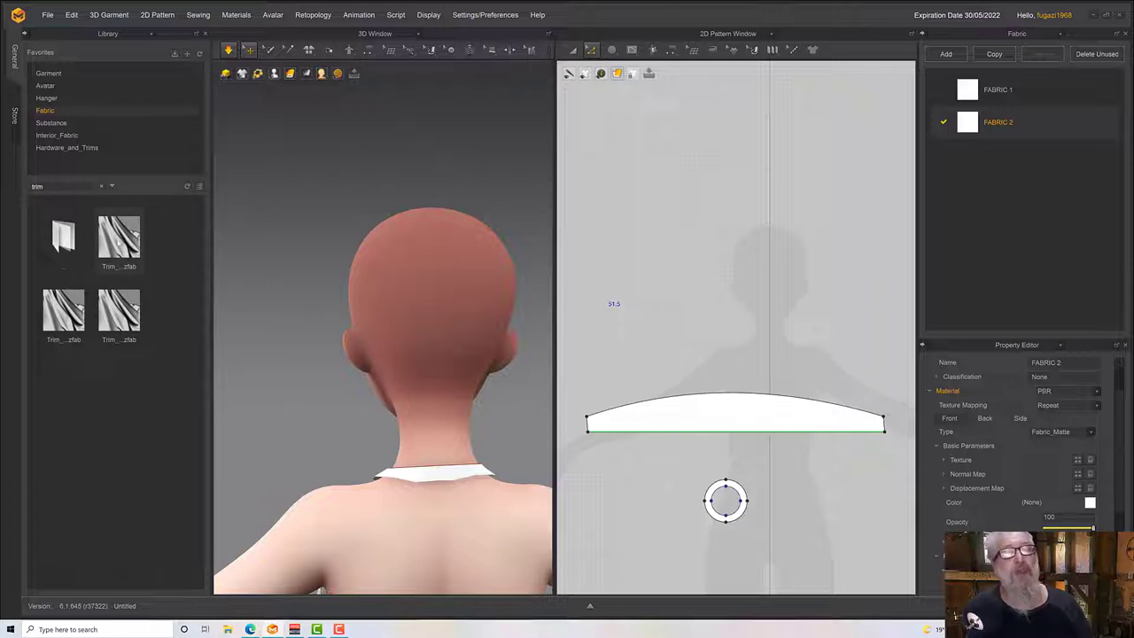
pyautogui.moveTo(704, 211); pyautogui.dragTo(984, 122)
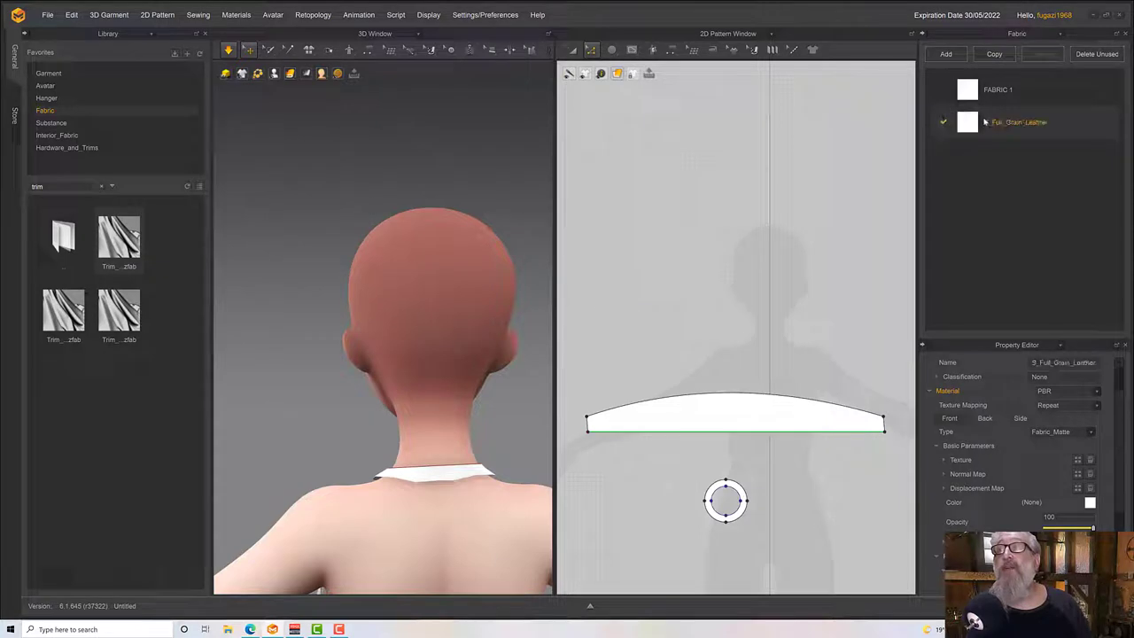
# Assign the S_Full_Grain_Leather fabric to the neck ring and rerun the simulation, checking the collar from the front and side.
pyautogui.moveTo(446, 439); pyautogui.dragTo(500, 455, button='right')
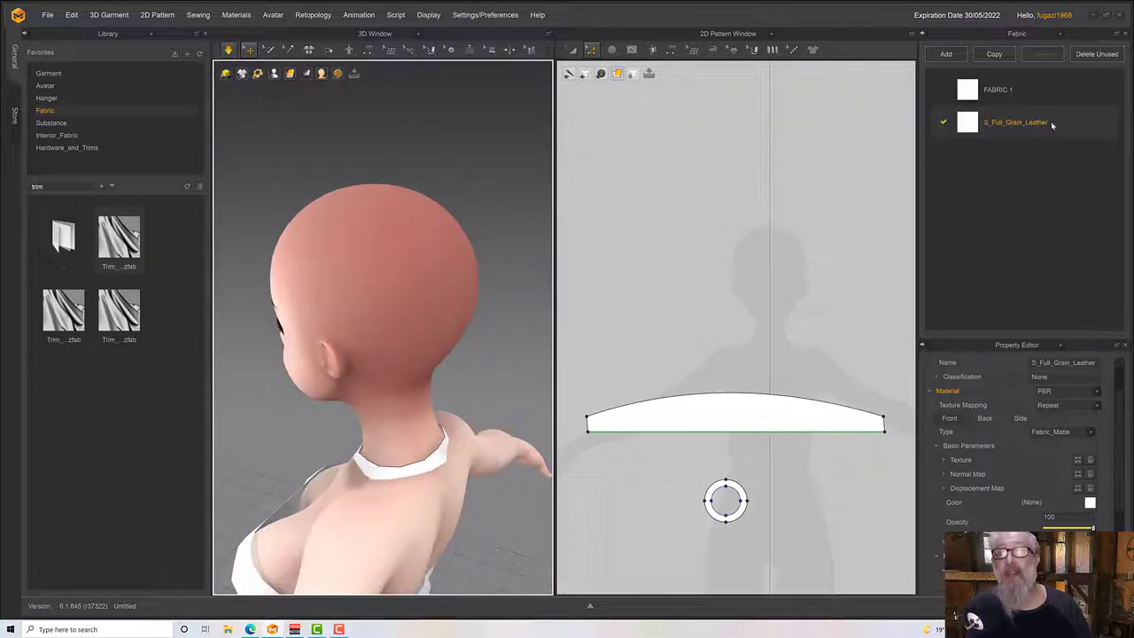
pyautogui.click(744, 495)
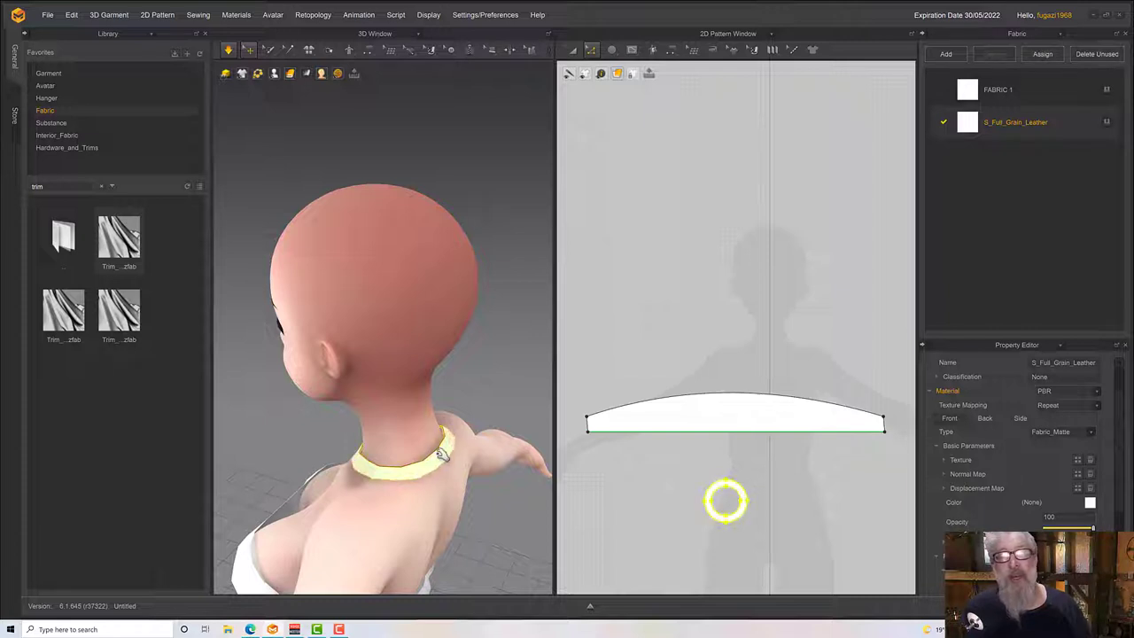
pyautogui.moveTo(441, 453); pyautogui.dragTo(384, 459, button='right')
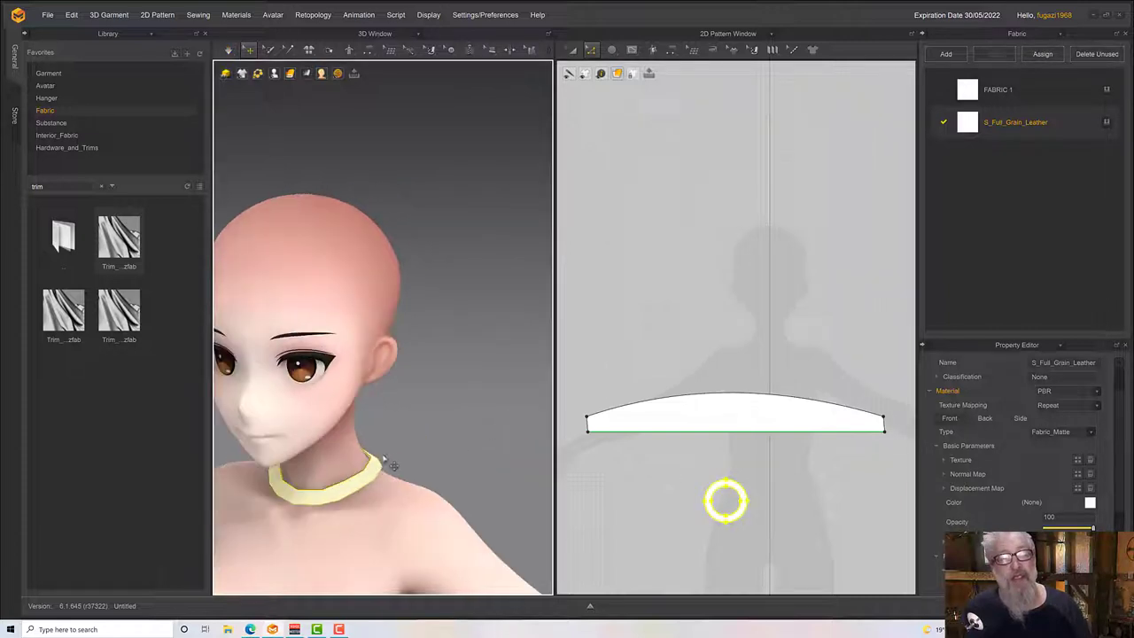
pyautogui.moveTo(409, 420); pyautogui.dragTo(431, 320, button='middle')
pyautogui.press('space')
pyautogui.press('space')
pyautogui.moveTo(437, 335); pyautogui.dragTo(470, 332, button='right')
pyautogui.press('space')
pyautogui.click(383, 405)
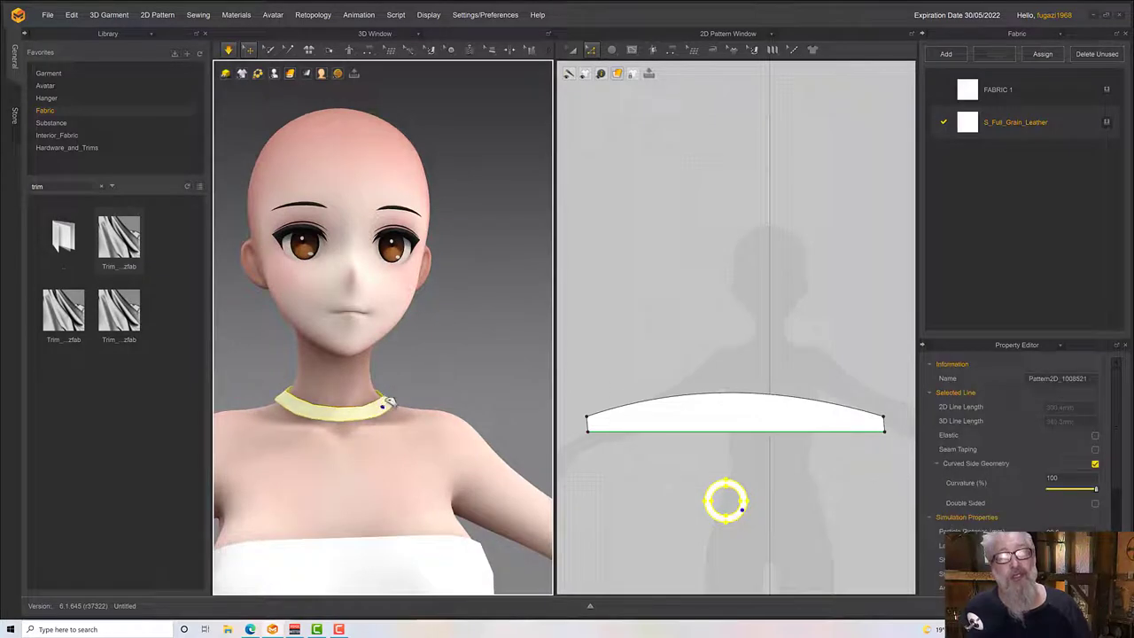
pyautogui.moveTo(405, 400); pyautogui.dragTo(343, 413, button='right')
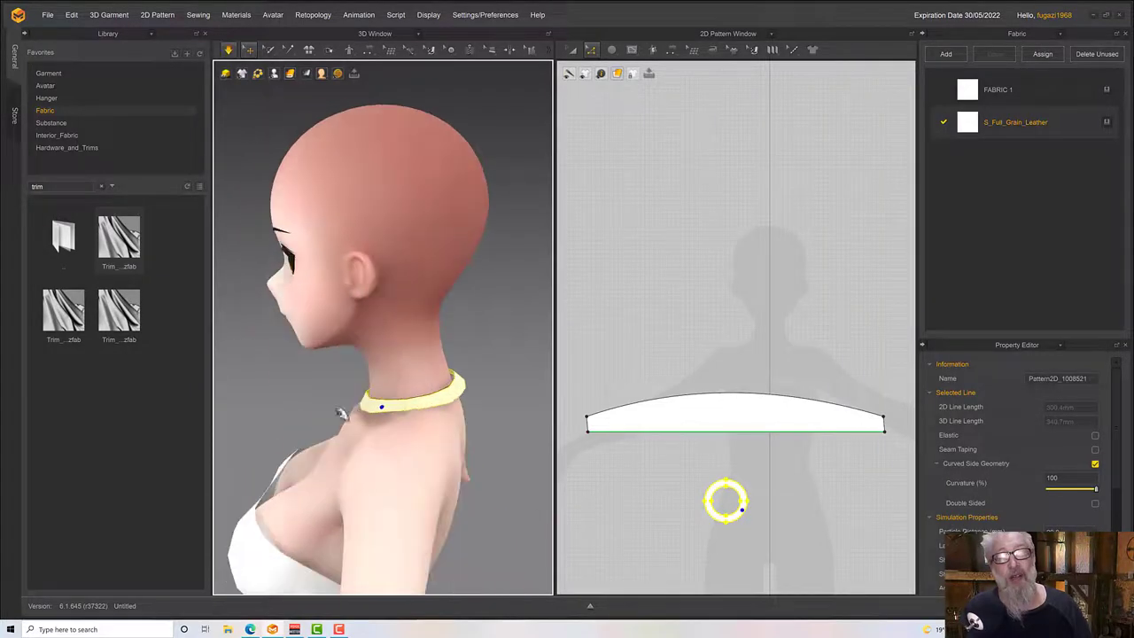
# Rename the collar's leather fabric as Torc.
pyautogui.click(670, 476)
pyautogui.click(1000, 131)
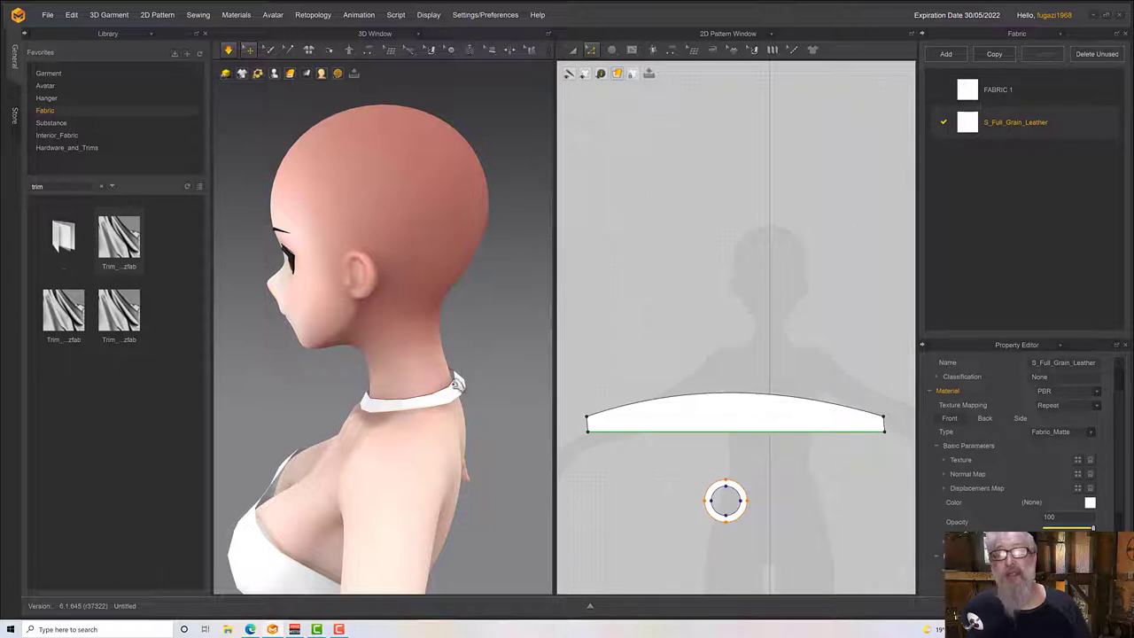
pyautogui.moveTo(441, 402); pyautogui.dragTo(470, 406, button='right')
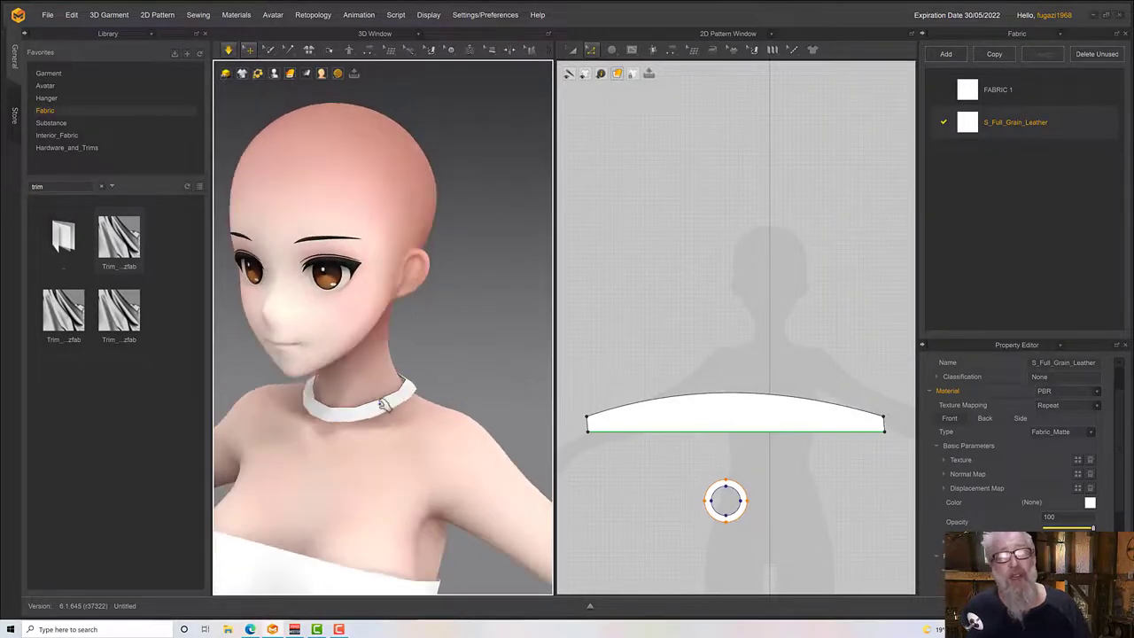
pyautogui.click(382, 404)
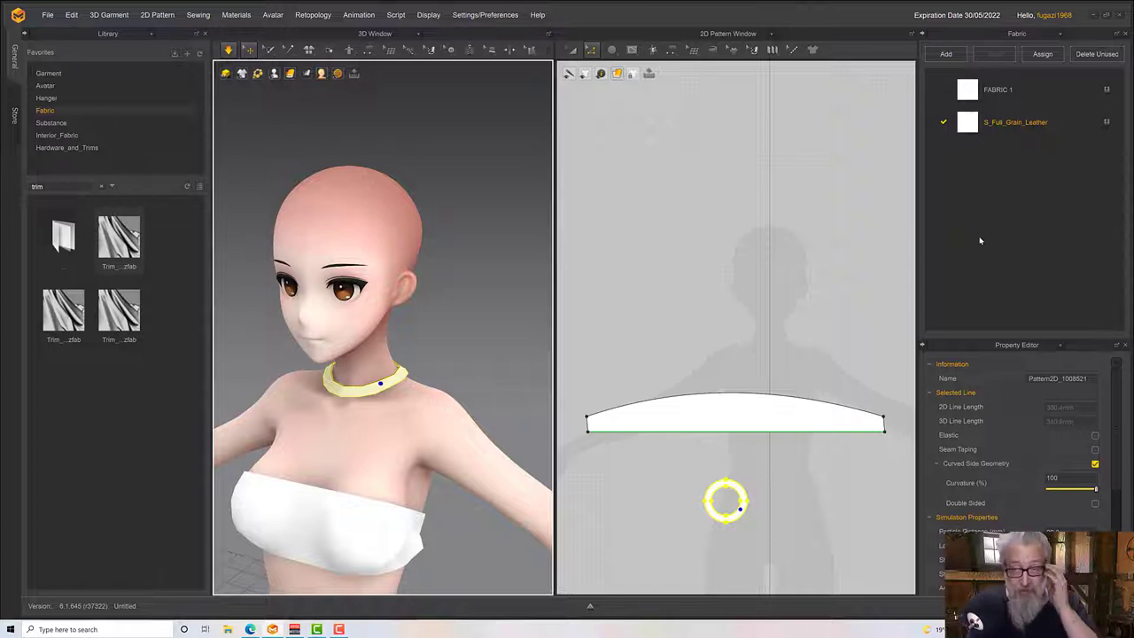
pyautogui.click(1002, 131)
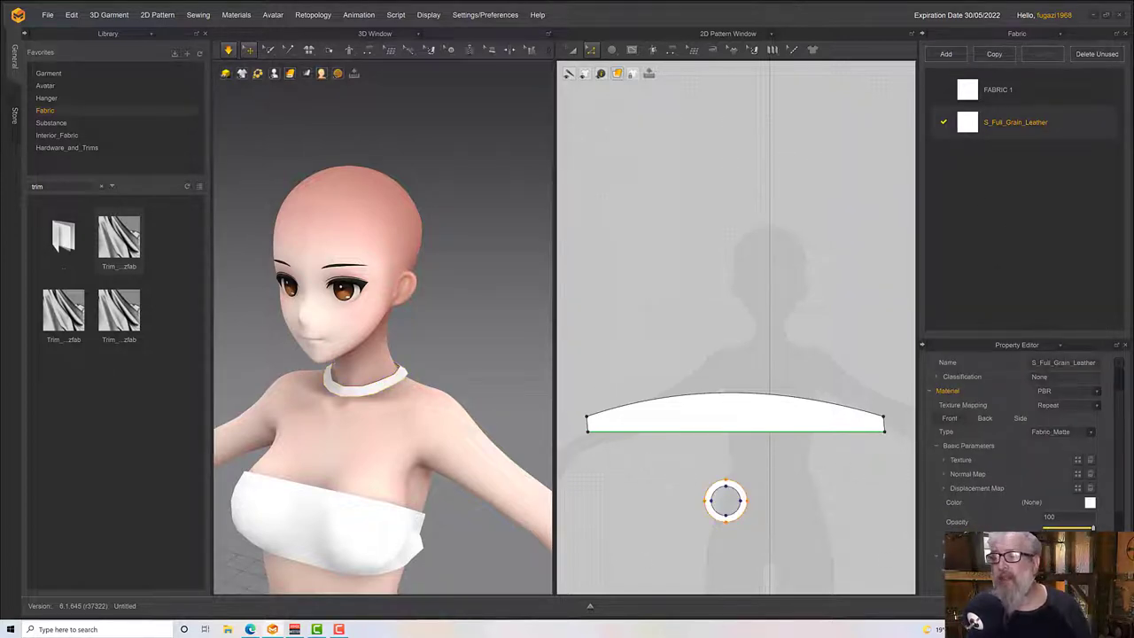
pyautogui.doubleClick(994, 126)
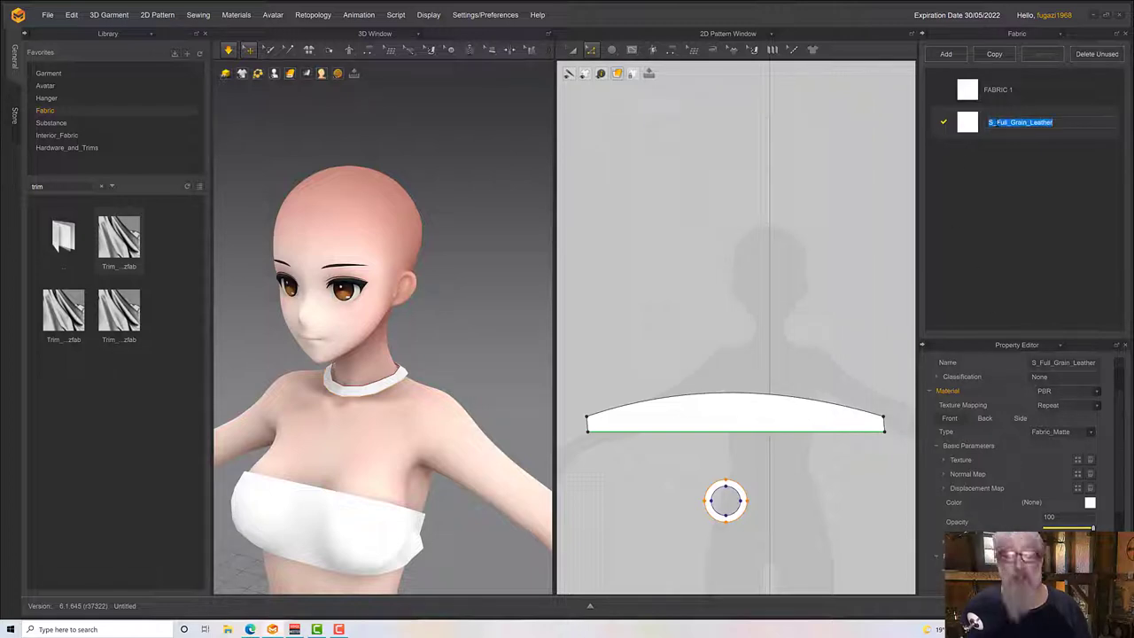
pyautogui.write('Trrc')
pyautogui.press('Return')
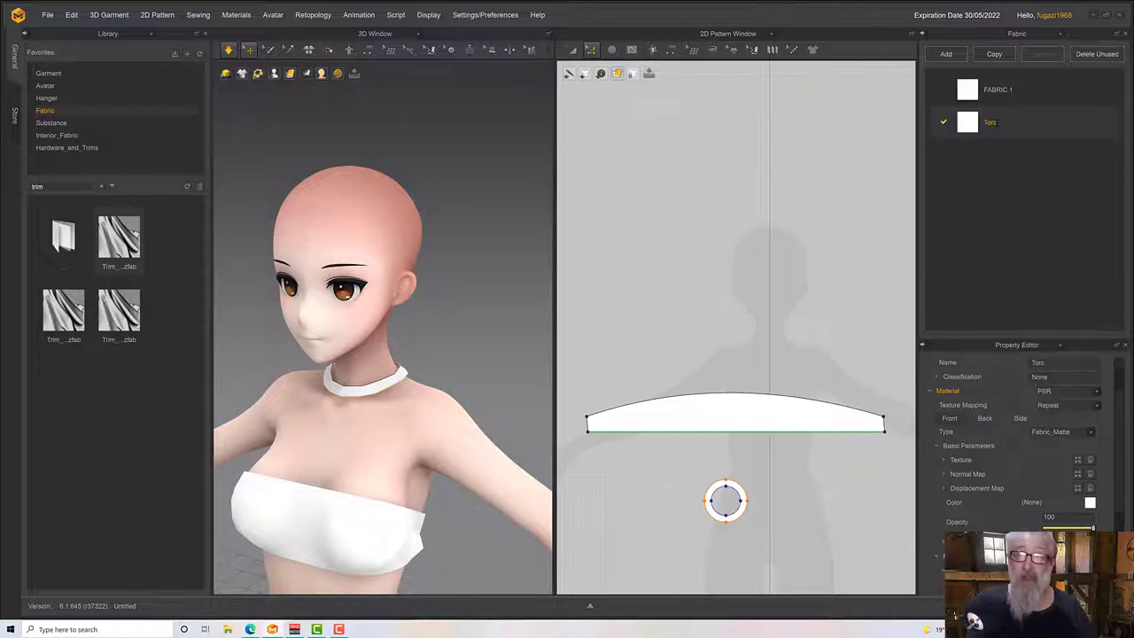
# Set the Torc fabric's color to a pale golden yellow, FFEB69.
pyautogui.click(1090, 504)
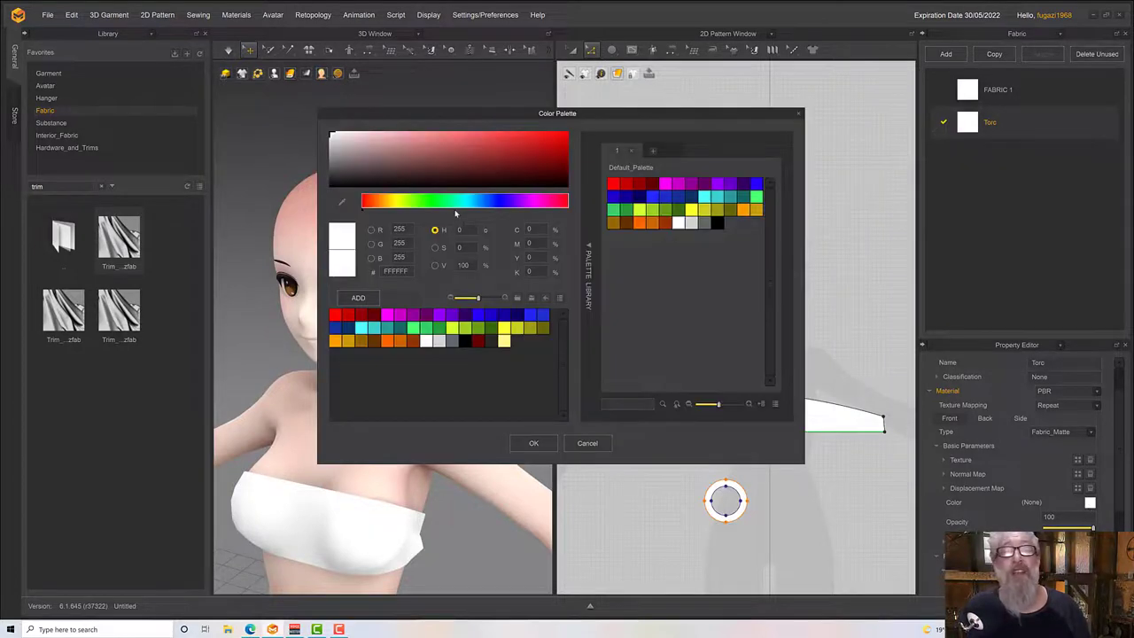
pyautogui.click(394, 202)
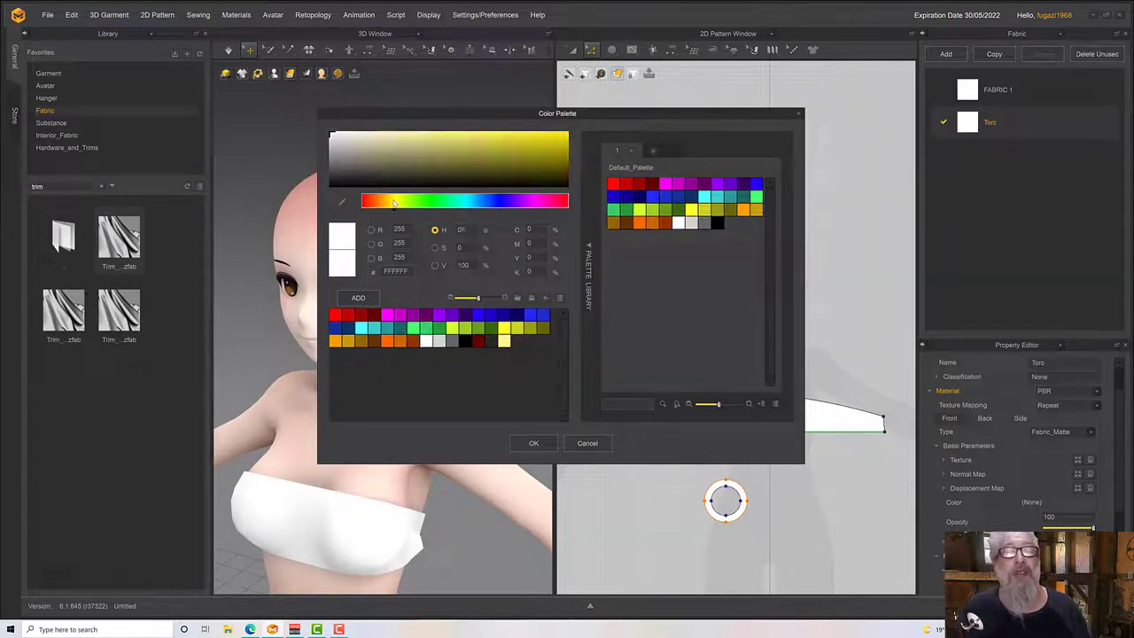
pyautogui.moveTo(419, 137); pyautogui.dragTo(472, 133)
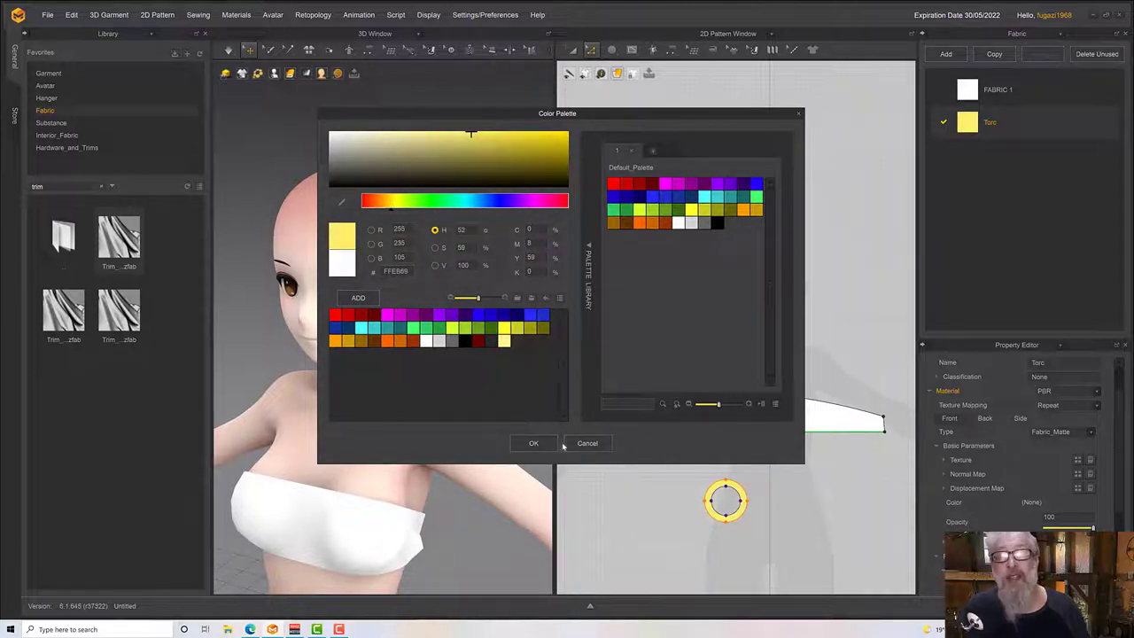
pyautogui.click(532, 443)
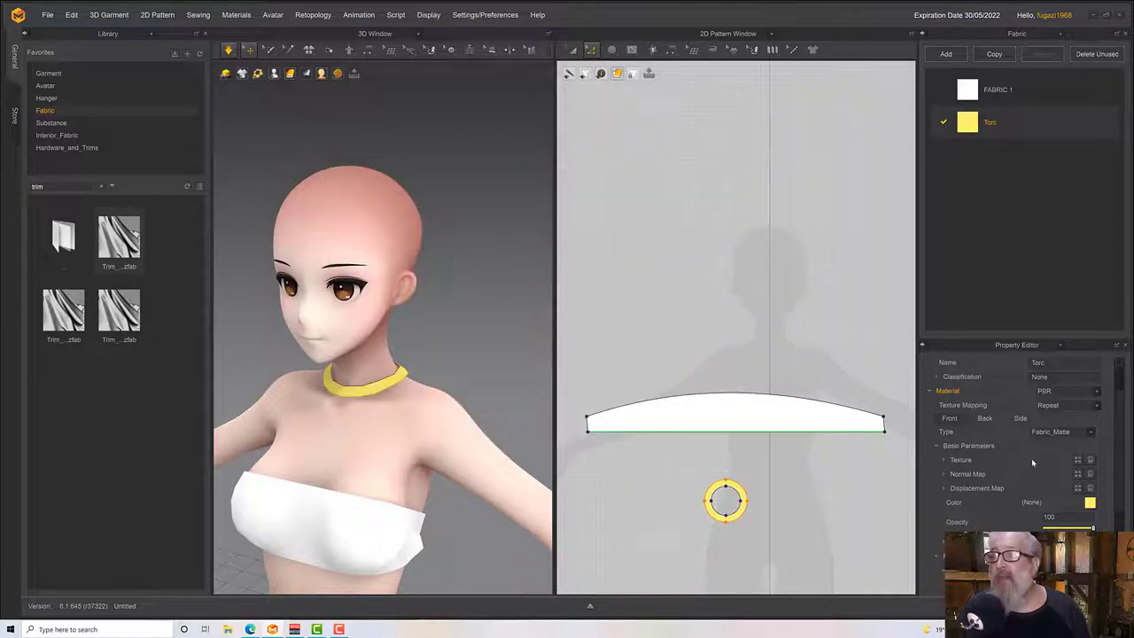
# Set the Torc fabric's material type to Metal and check the collar on the avatar.
pyautogui.click(1041, 432)
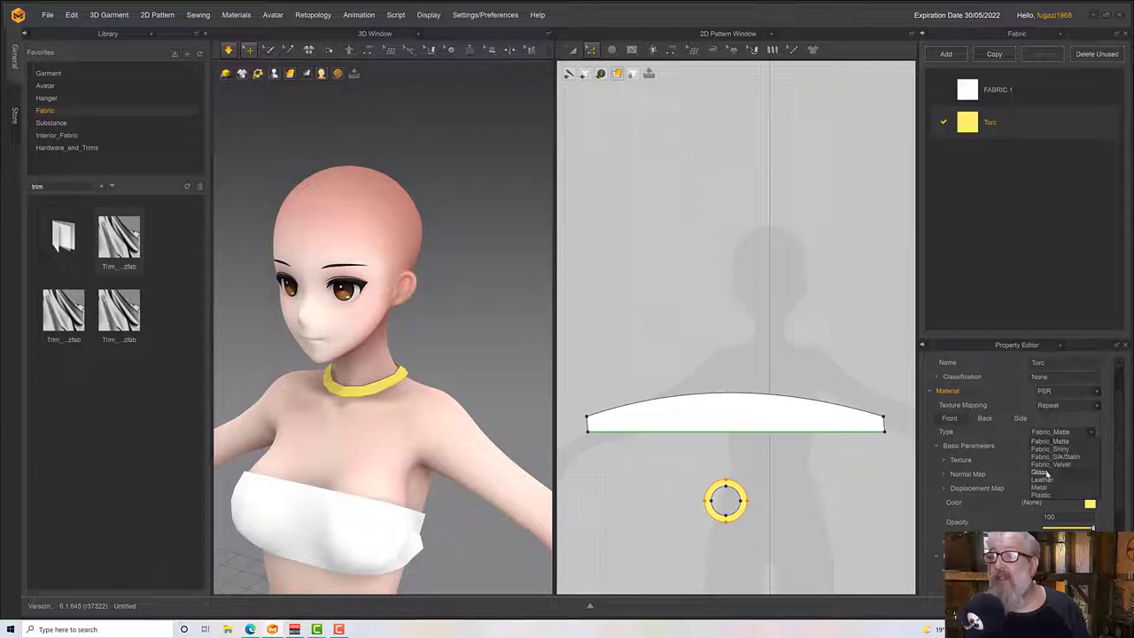
pyautogui.click(1045, 489)
pyautogui.moveTo(372, 387); pyautogui.dragTo(406, 394, button='right')
pyautogui.scroll(-6, 412, 397)
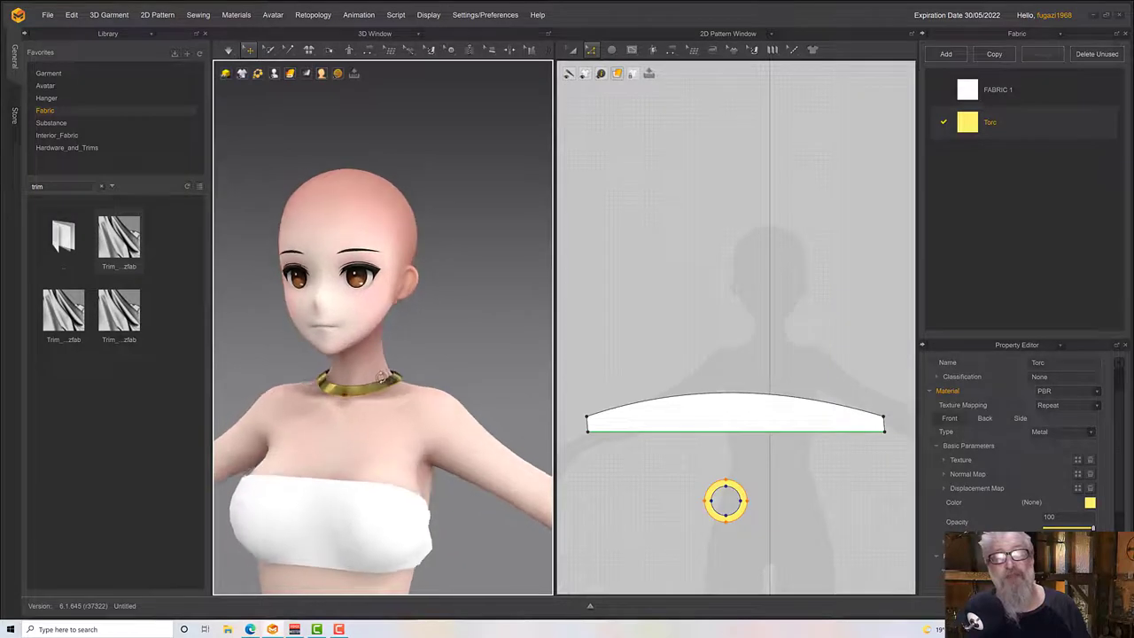
pyautogui.moveTo(381, 386); pyautogui.dragTo(505, 304, button='right')
pyautogui.scroll(3, 393, 396)
pyautogui.moveTo(490, 301); pyautogui.dragTo(482, 302, button='right')
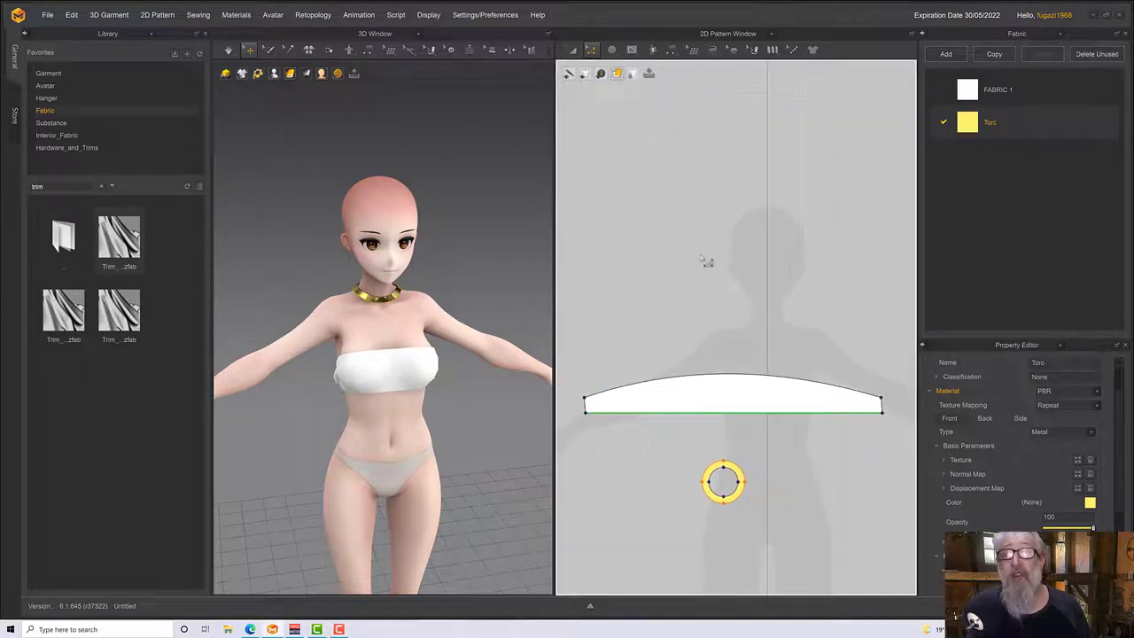
# Extend the ring's lower-left outer edge by 50 mm with Offset Pattern Outline, creating an internal line along the original edge.
pyautogui.moveTo(700, 254); pyautogui.dragTo(697, 163, button='middle')
pyautogui.click(706, 462)
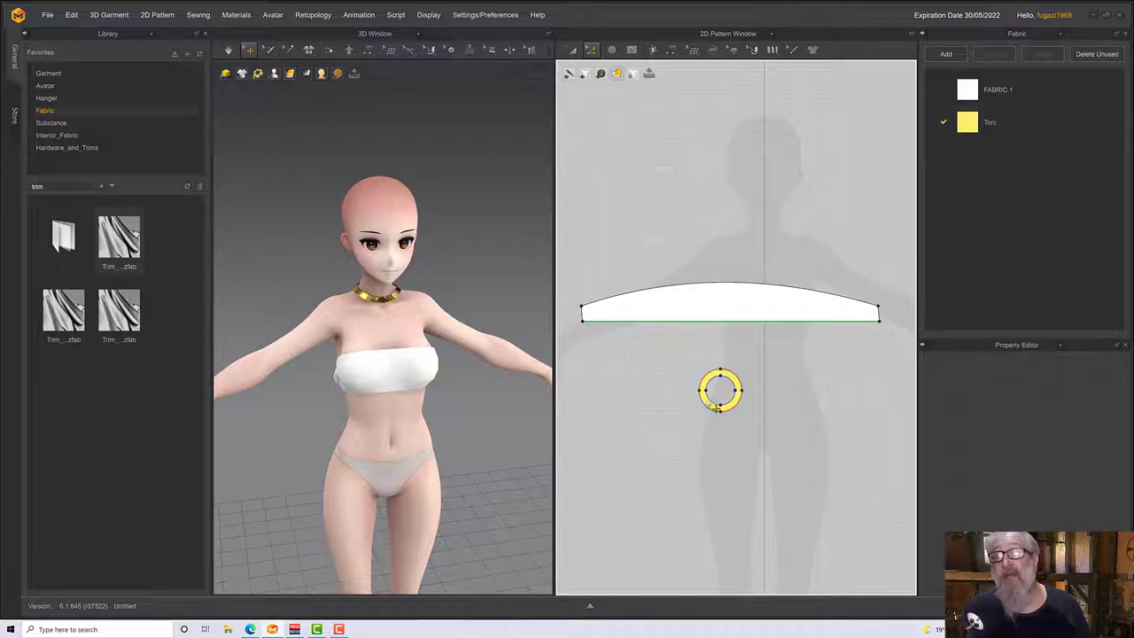
pyautogui.click(714, 413)
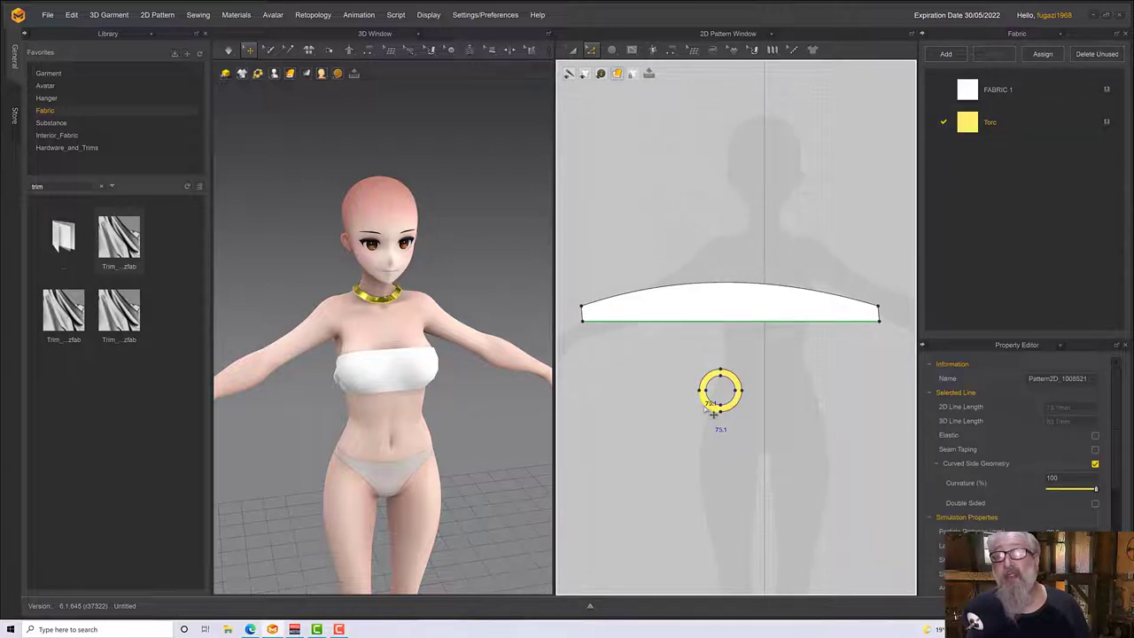
pyautogui.rightClick(710, 407)
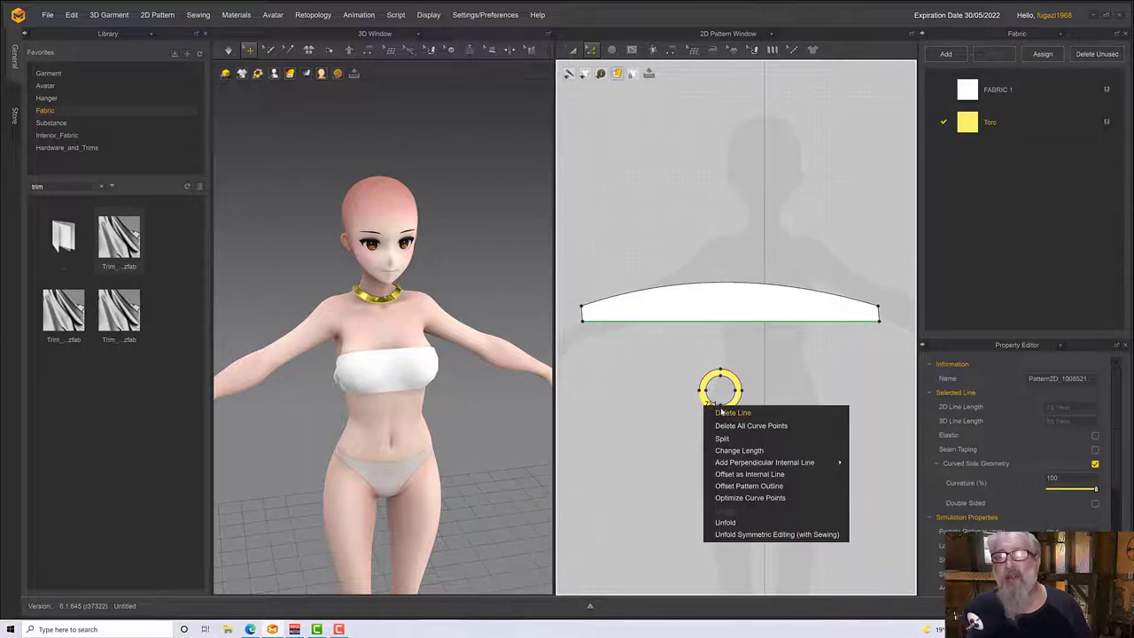
pyautogui.click(729, 487)
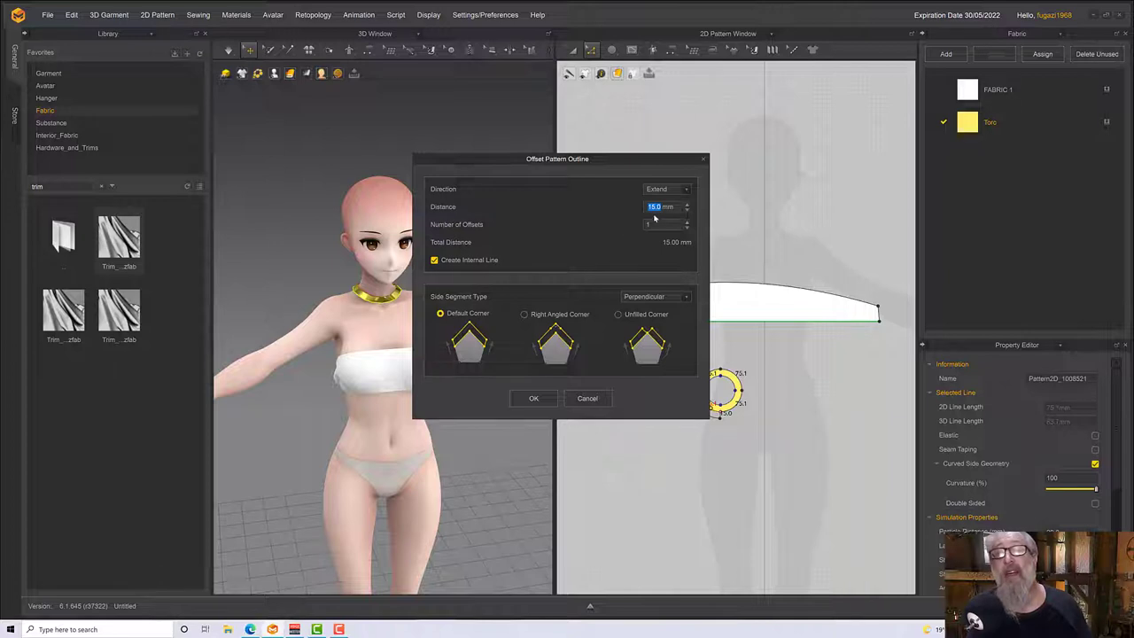
pyautogui.write('50')
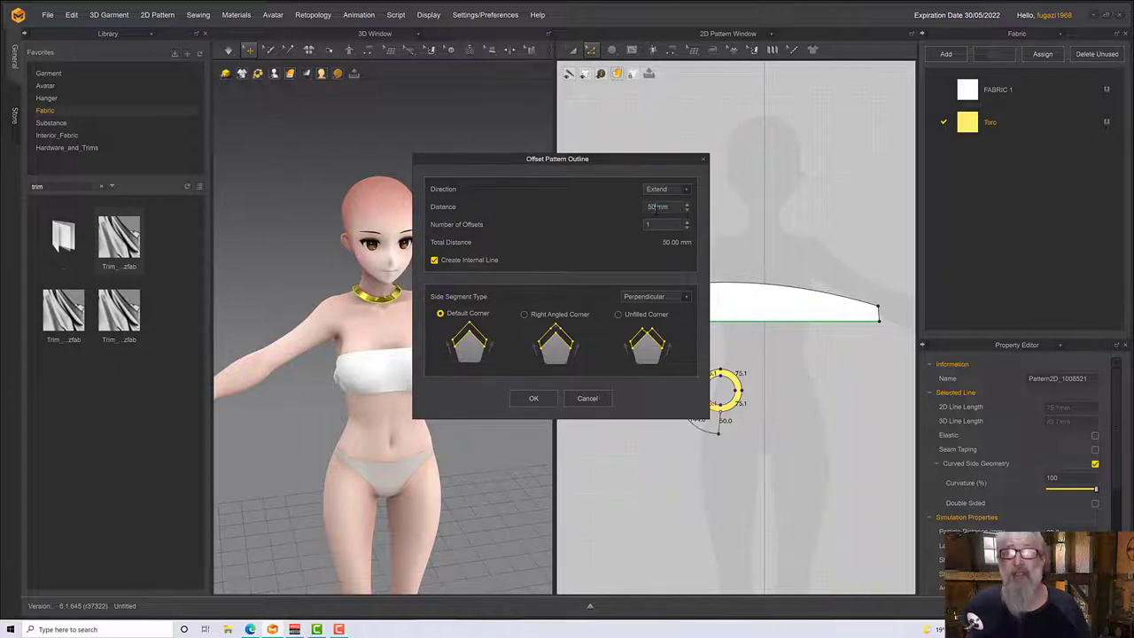
pyautogui.click(535, 398)
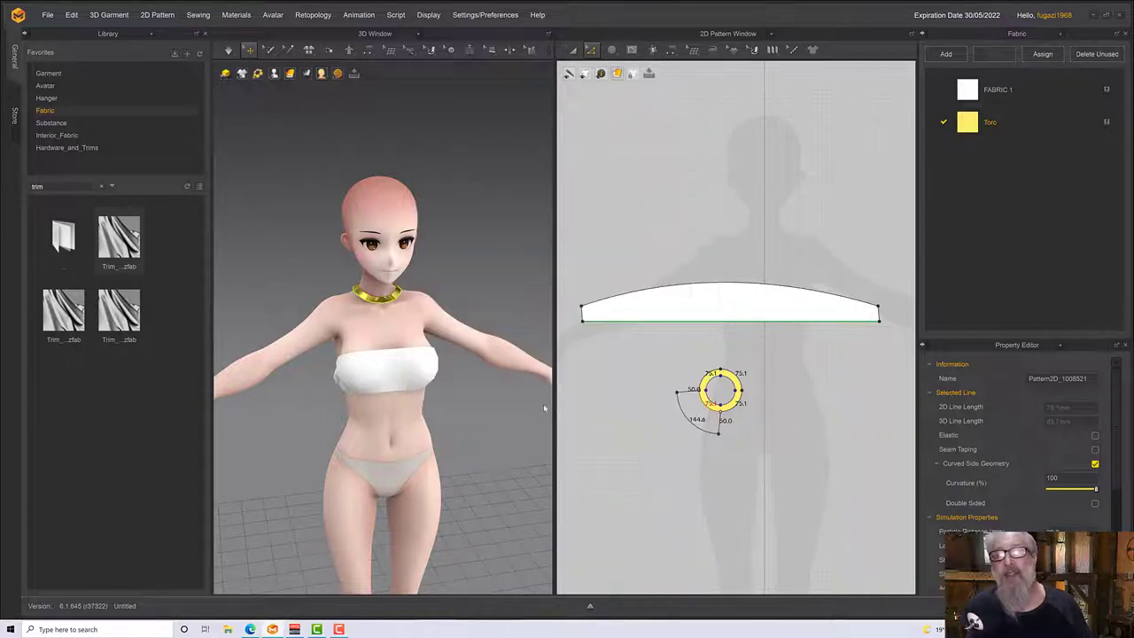
pyautogui.click(708, 445)
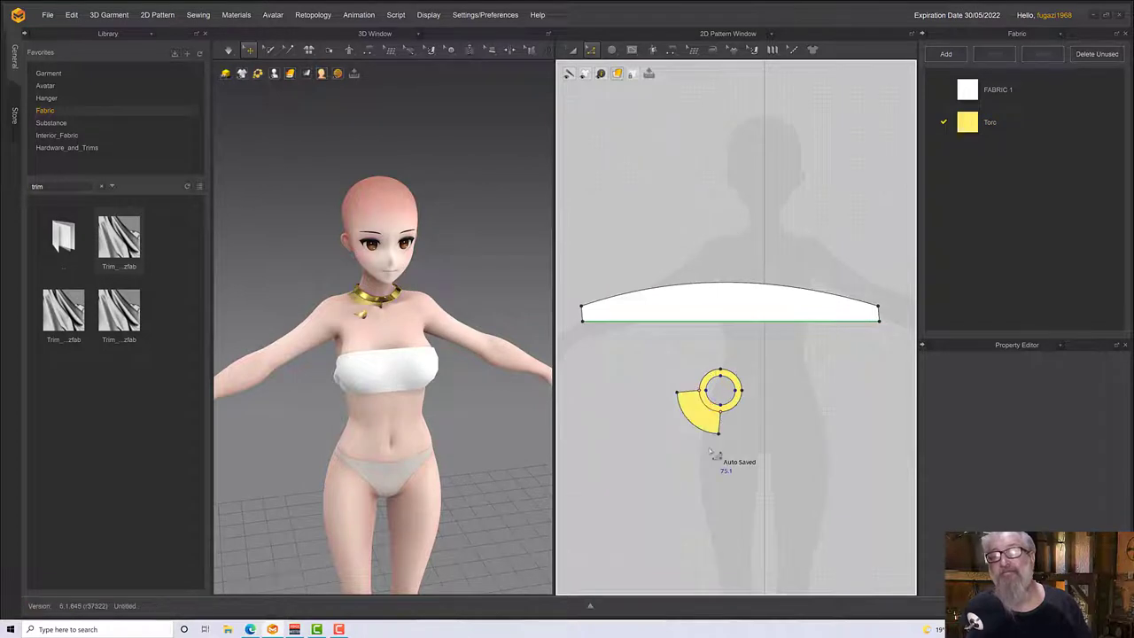
# Separate the extended section from the ring with Cut & Sew along the internal line.
pyautogui.scroll(1, 713, 453)
pyautogui.click(711, 418)
pyautogui.rightClick(712, 418)
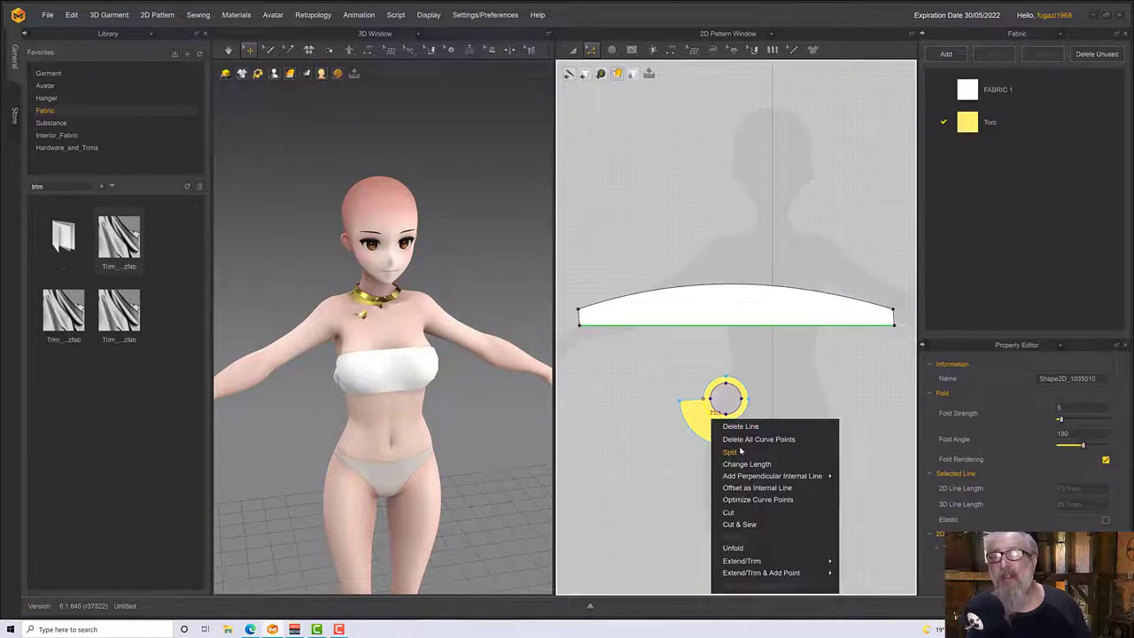
pyautogui.click(747, 525)
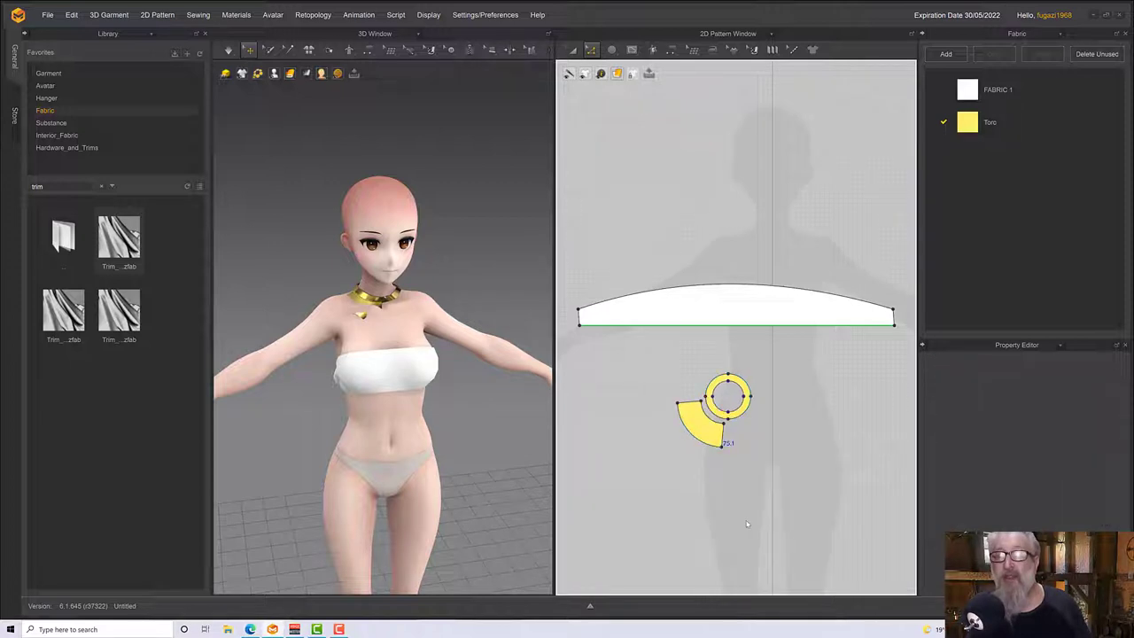
# Assign FABRIC 1 to the separated curved panel beside the ring.
pyautogui.click(972, 92)
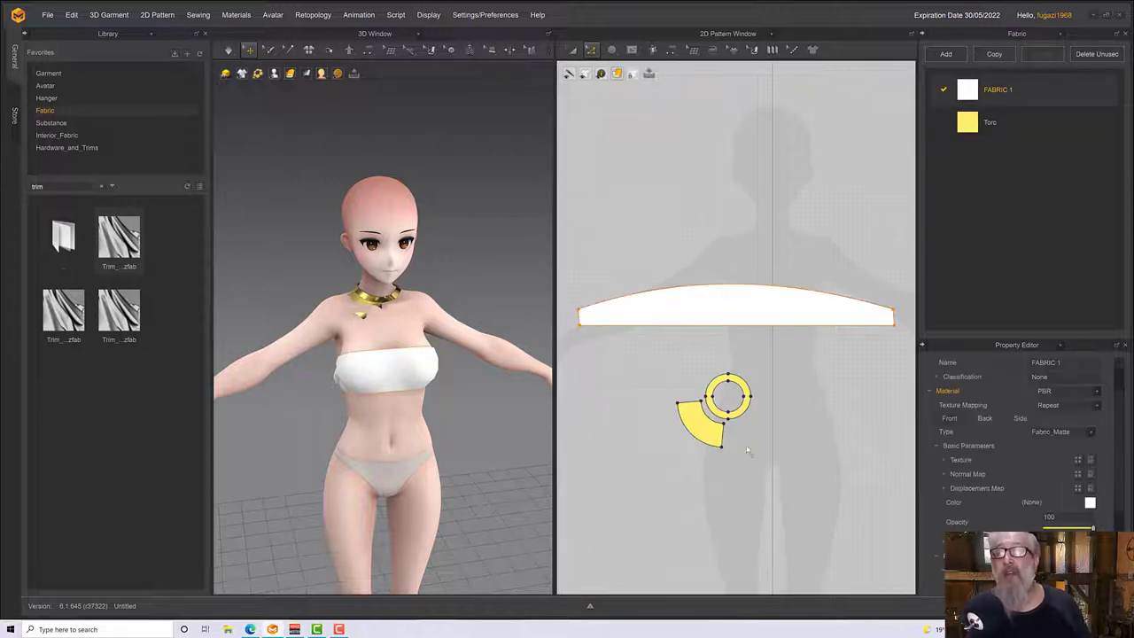
pyautogui.click(709, 438)
pyautogui.moveTo(450, 395); pyautogui.dragTo(426, 395, button='right')
# Simulate the garment, tug the new panel below the collar and examine how it hangs on the avatar's shoulder and chest.
pyautogui.press('space')
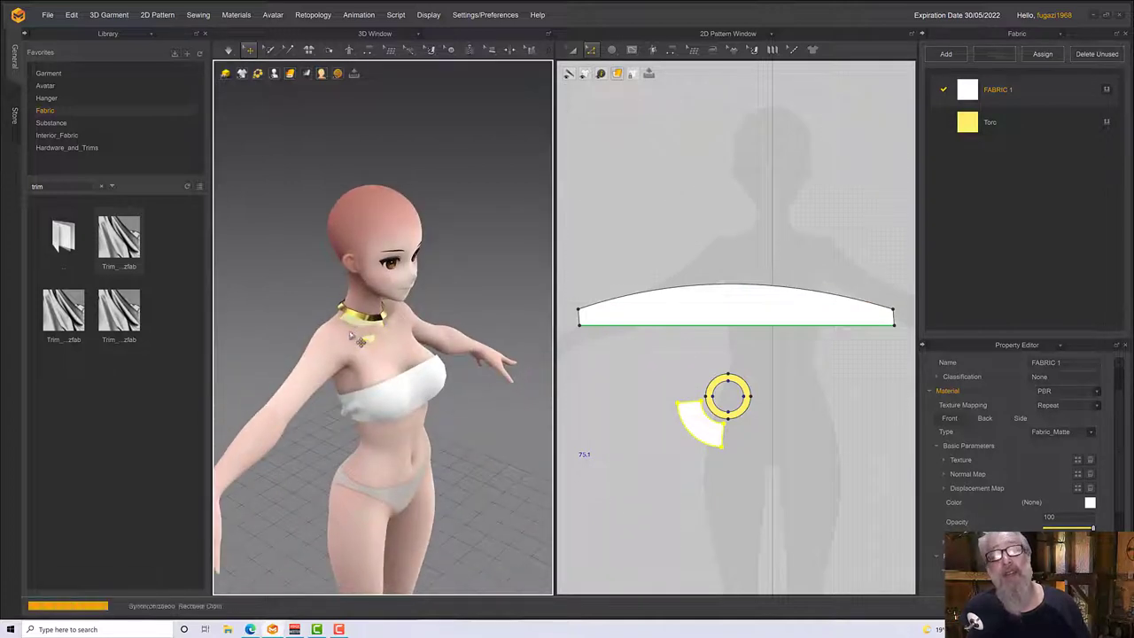
pyautogui.moveTo(369, 326)
pyautogui.mouseDown(button='right')
pyautogui.moveTo(406, 325)
pyautogui.moveTo(388, 336)
pyautogui.mouseUp(button='right')
pyautogui.click(379, 346)
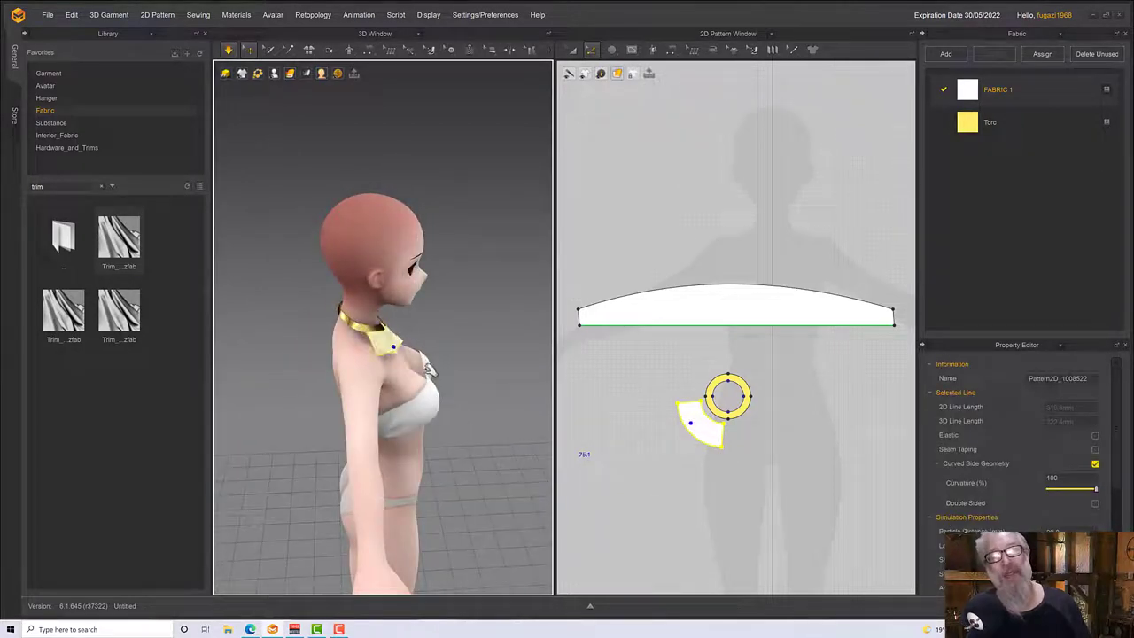
pyautogui.moveTo(379, 346); pyautogui.dragTo(380, 340)
pyautogui.press('space')
pyautogui.moveTo(380, 340); pyautogui.dragTo(356, 352, button='right')
pyautogui.scroll(8, 366, 361)
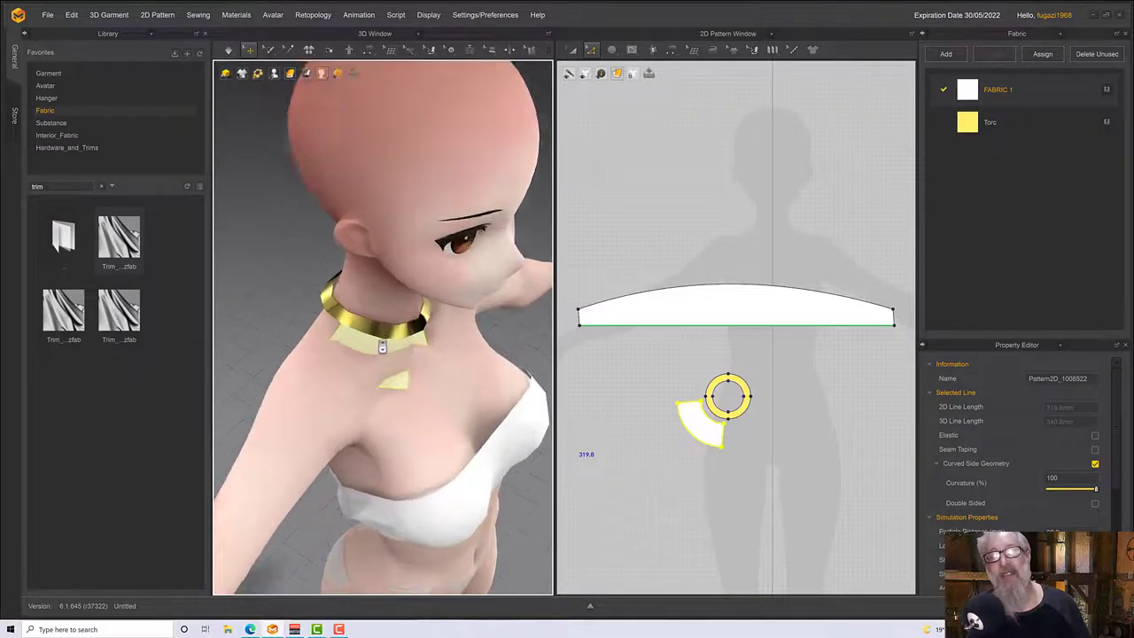
# Attach the inner edge of the gold torc to the avatar's neck measure with Attach to Measure (Avatar), working around the neck.
pyautogui.click(530, 51)
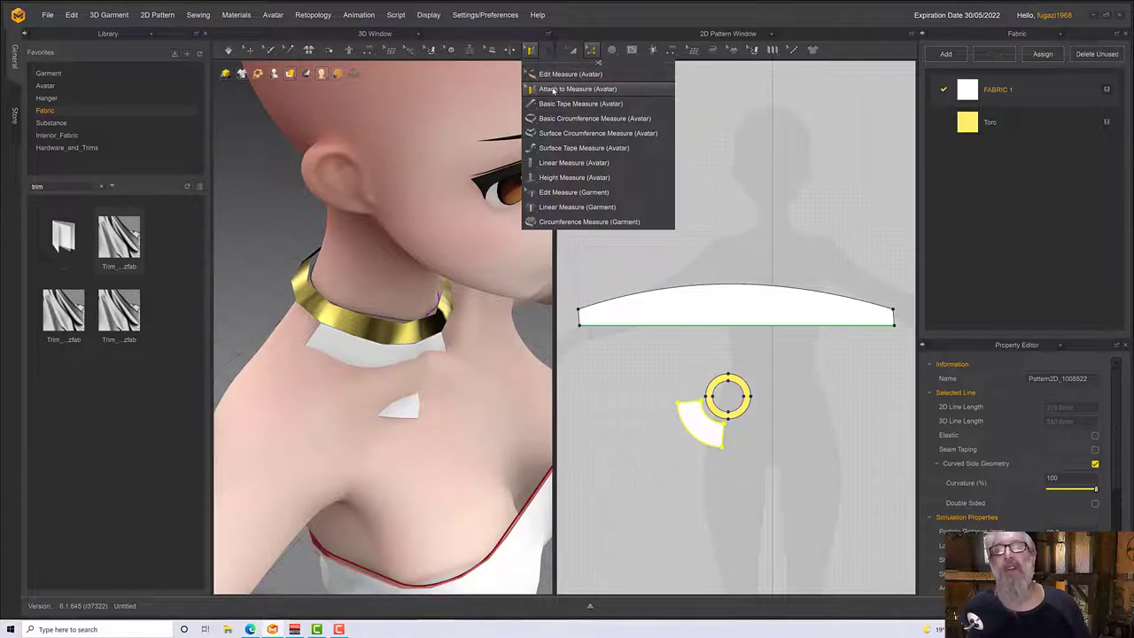
pyautogui.click(555, 89)
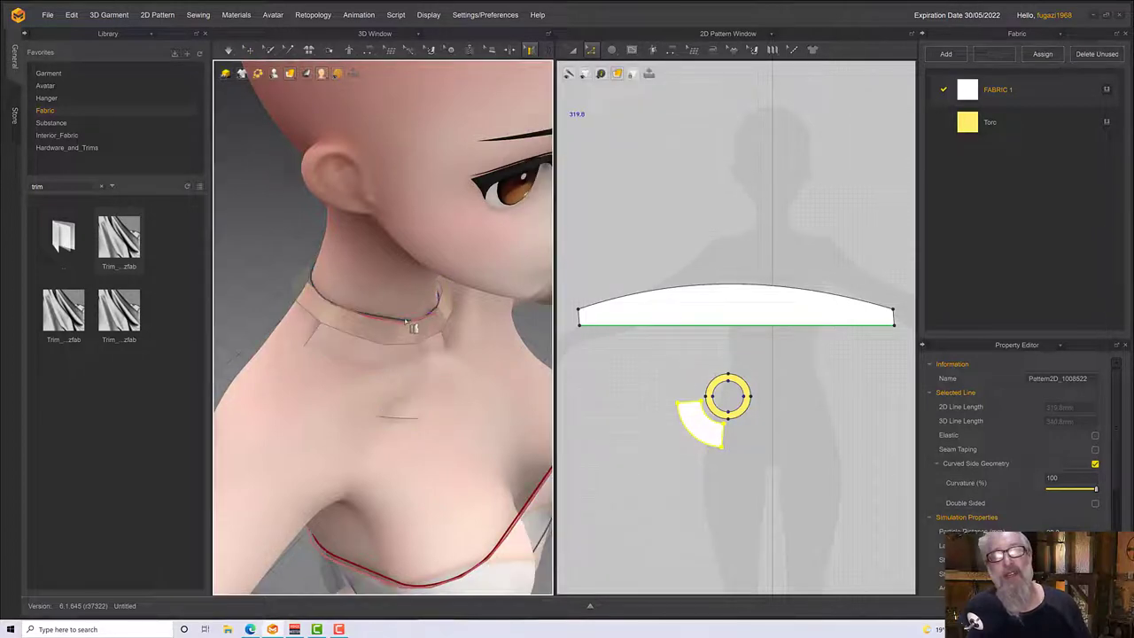
pyautogui.click(411, 325)
pyautogui.moveTo(411, 324); pyautogui.dragTo(358, 354, button='right')
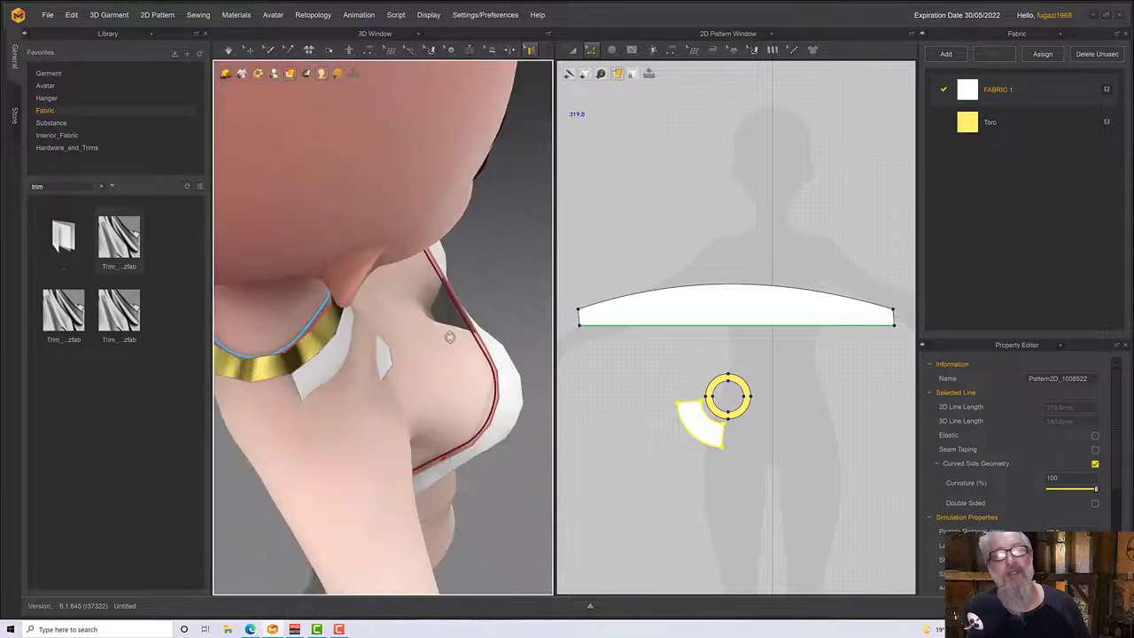
pyautogui.click(267, 361)
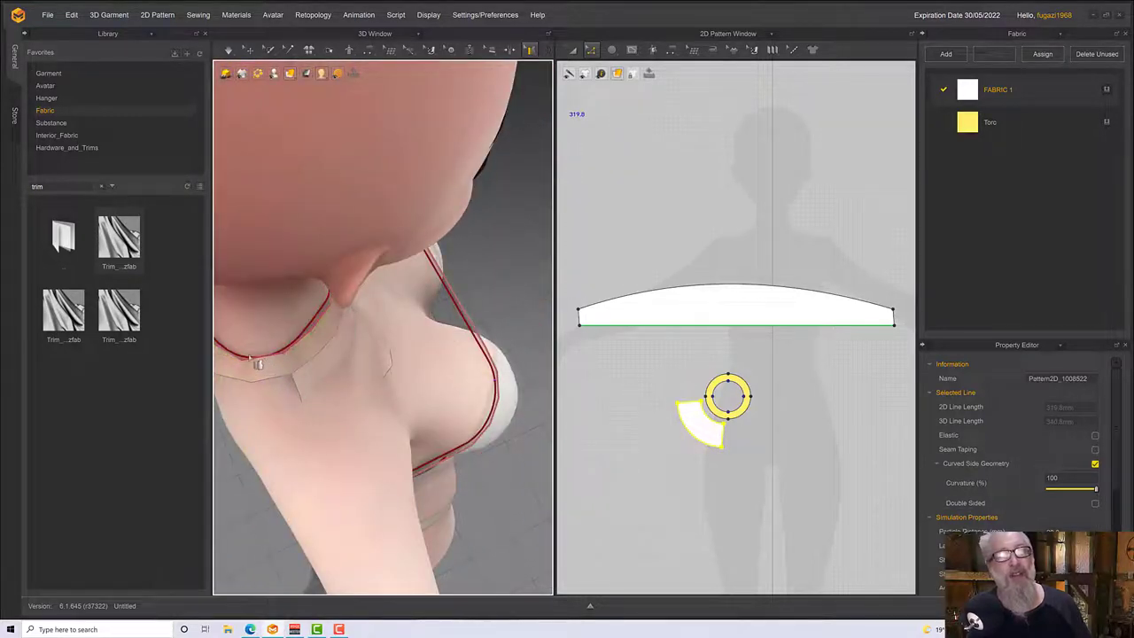
pyautogui.moveTo(261, 361); pyautogui.dragTo(438, 283, button='right')
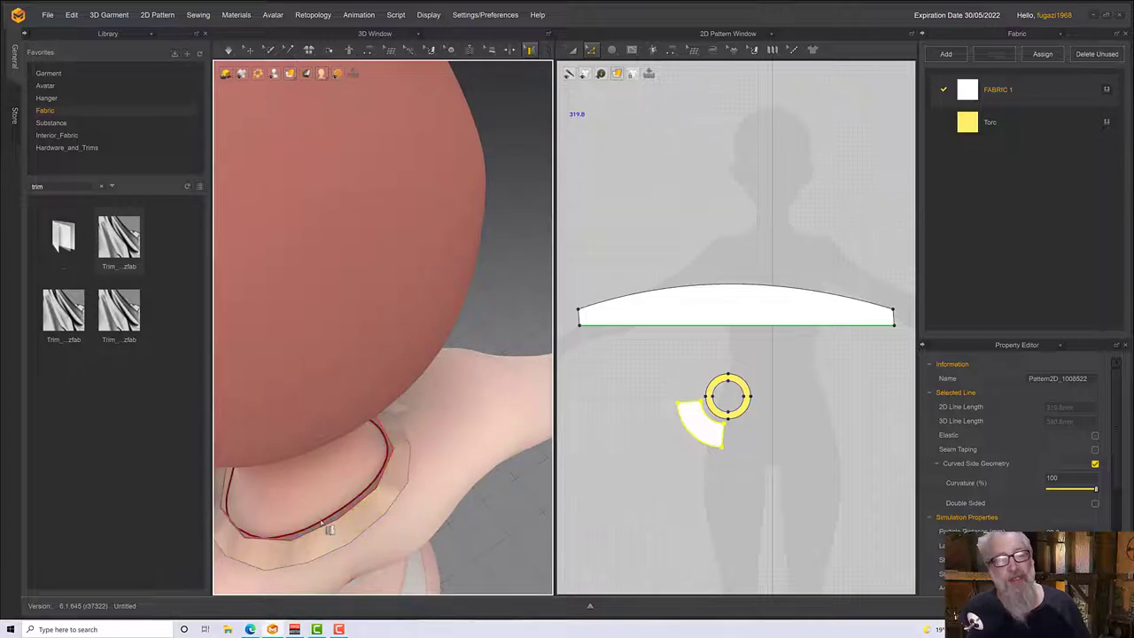
pyautogui.moveTo(334, 533); pyautogui.dragTo(446, 431, button='right')
# Simulate the garment and pull the cloth panel below the torc out over the avatar's shoulder and chest.
pyautogui.press('space')
pyautogui.scroll(-3, 442, 435)
pyautogui.scroll(-3, 443, 434)
pyautogui.moveTo(354, 351); pyautogui.dragTo(387, 353)
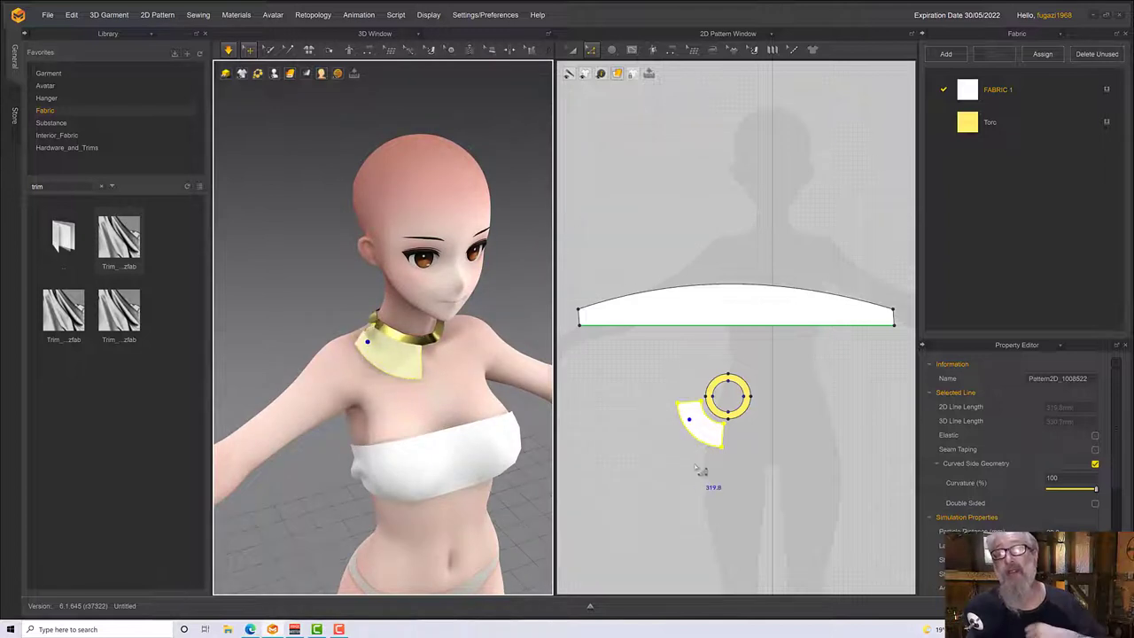
# Move the curved panel's outer lower corner straight down with Edit Pattern.
pyautogui.click(671, 49)
pyautogui.click(696, 90)
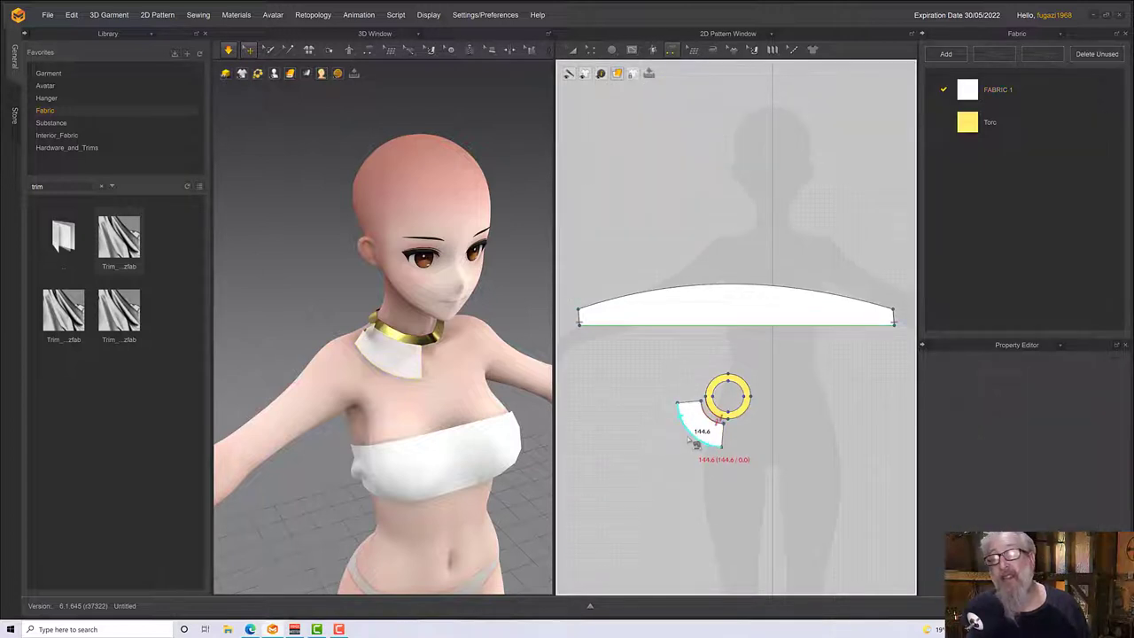
pyautogui.click(589, 50)
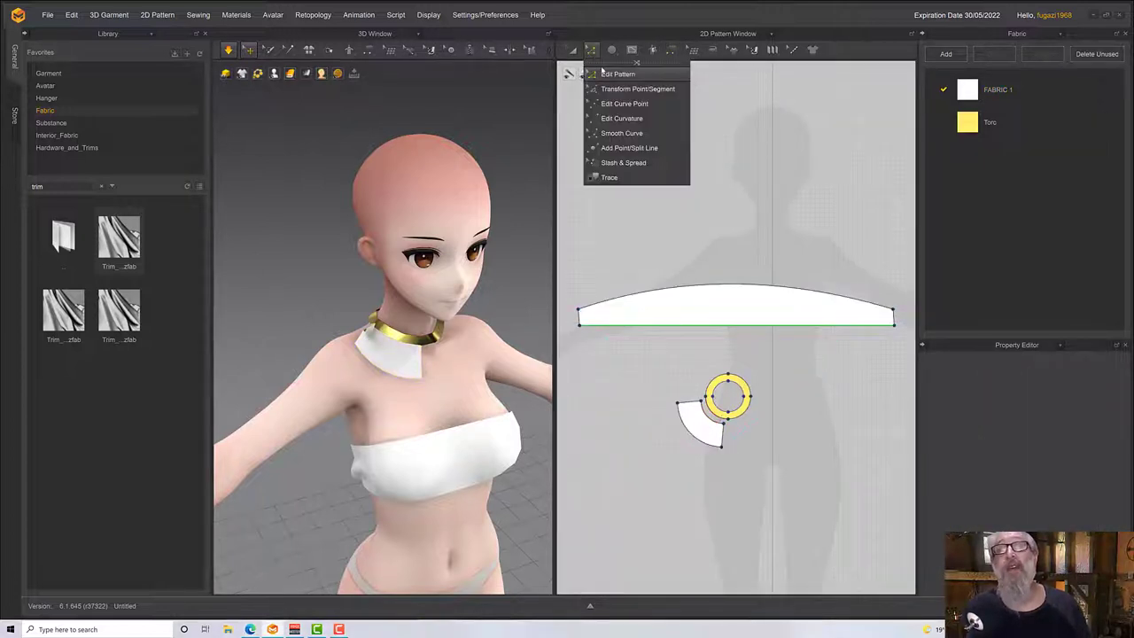
pyautogui.click(603, 77)
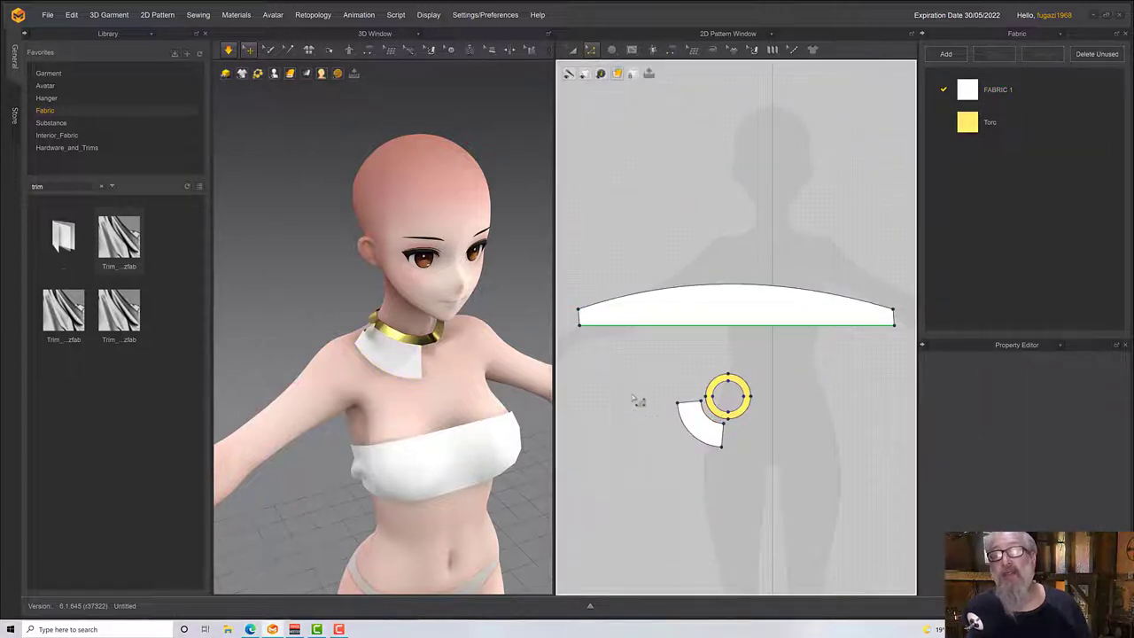
pyautogui.click(684, 414)
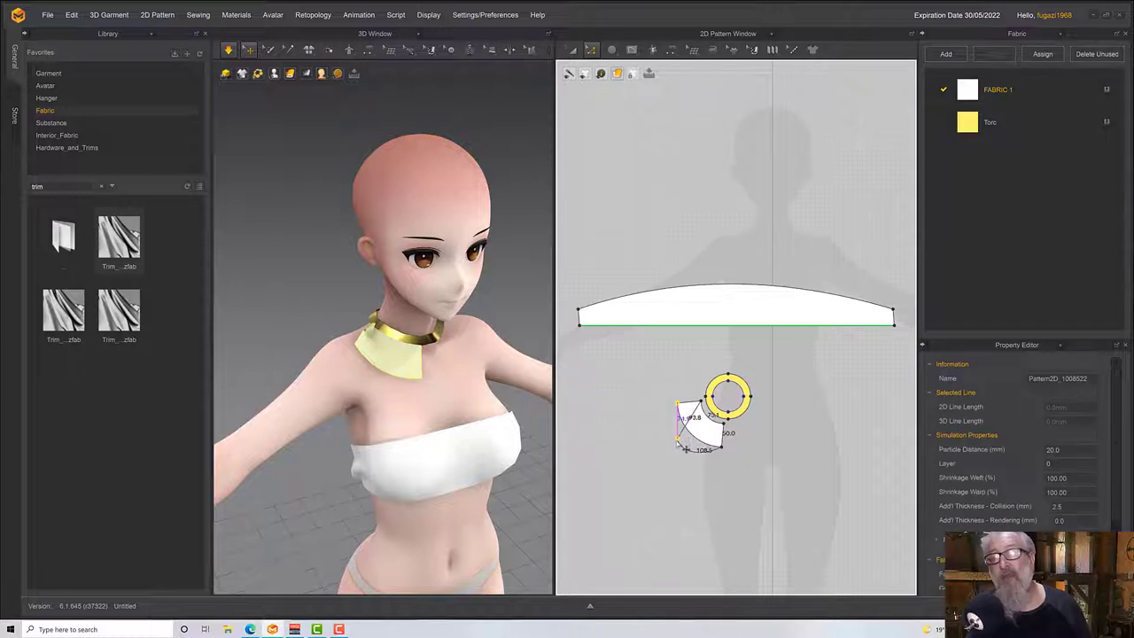
pyautogui.click(708, 485)
# Delete all curve points from the panel's lower edge and level its outer corner with the inner one.
pyautogui.click(699, 450)
pyautogui.rightClick(699, 451)
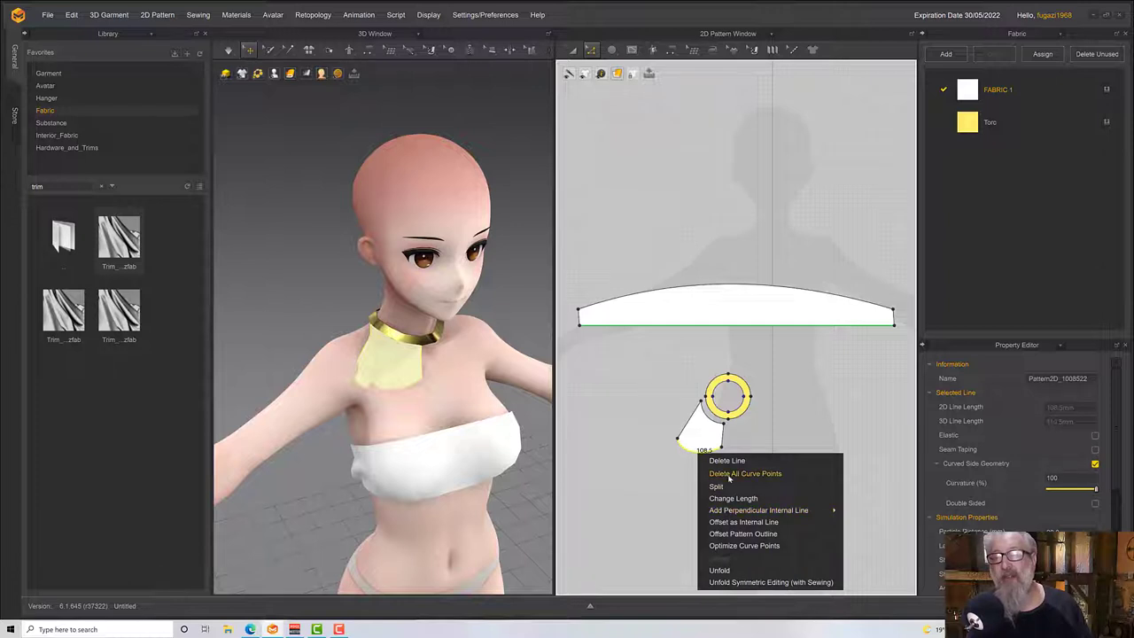
pyautogui.click(724, 474)
pyautogui.moveTo(678, 439); pyautogui.dragTo(679, 448)
pyautogui.scroll(-3, 731, 459)
pyautogui.scroll(3, 731, 459)
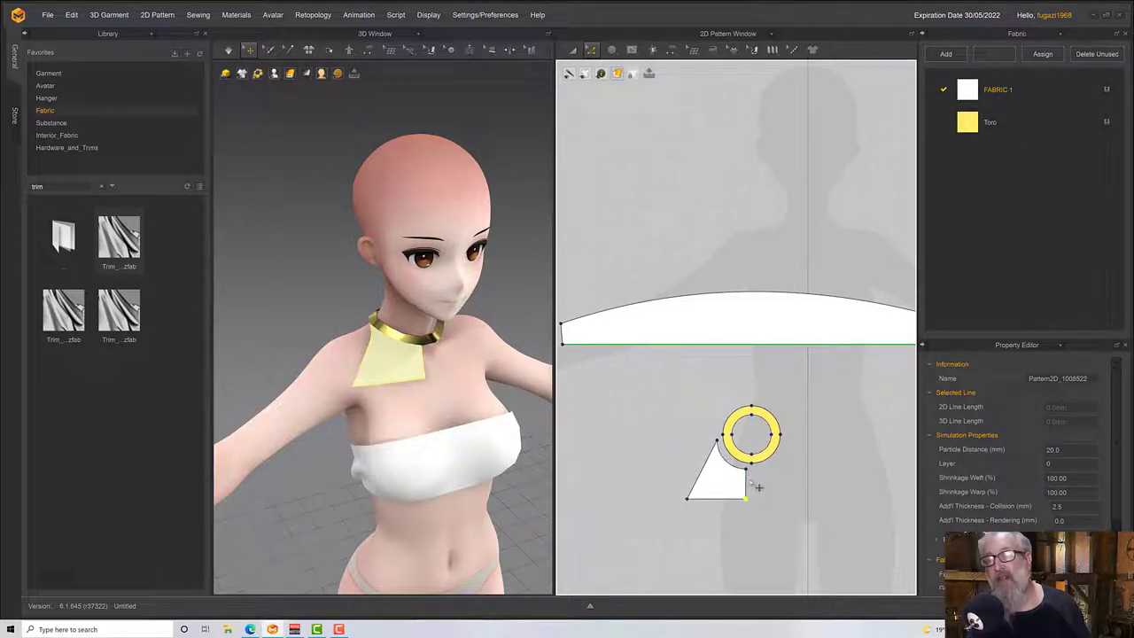
# Lengthen the panel by lowering its hem, then move the outer corner outward until the hem is about 223 mm wide.
pyautogui.scroll(-4, 736, 508)
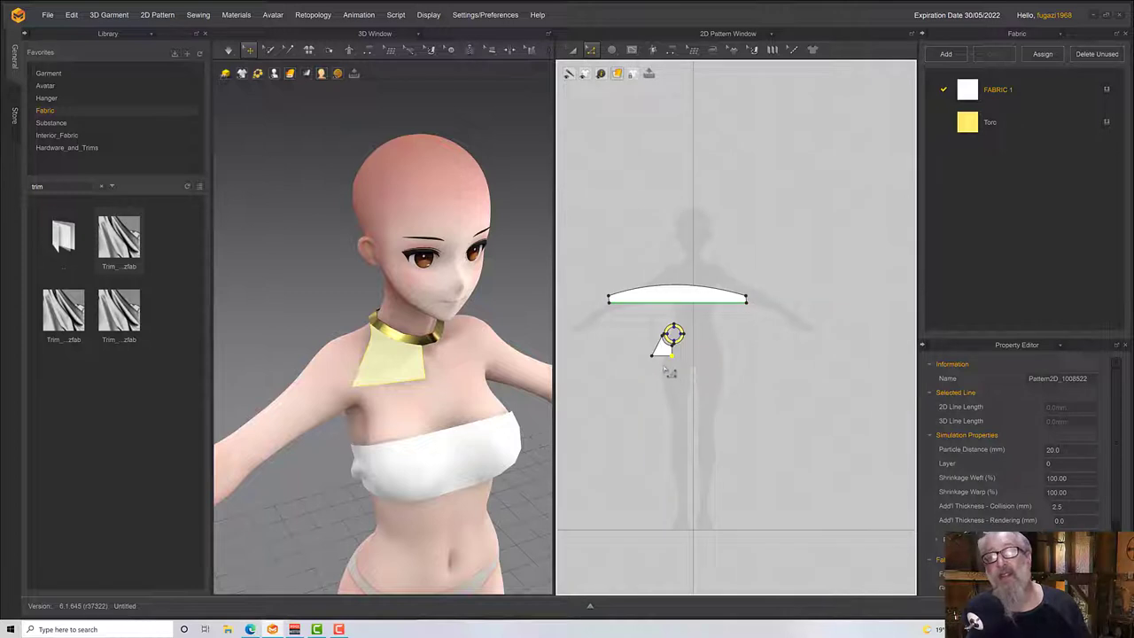
pyautogui.moveTo(670, 361); pyautogui.dragTo(666, 397)
pyautogui.moveTo(498, 447); pyautogui.dragTo(585, 466, button='right')
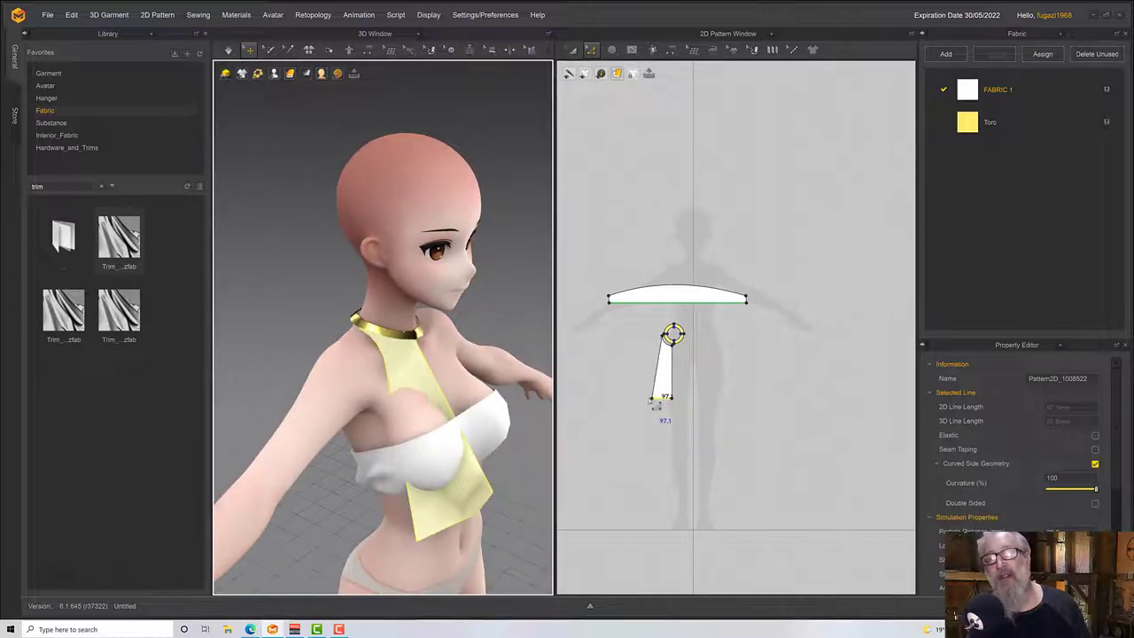
pyautogui.moveTo(659, 405); pyautogui.dragTo(625, 398)
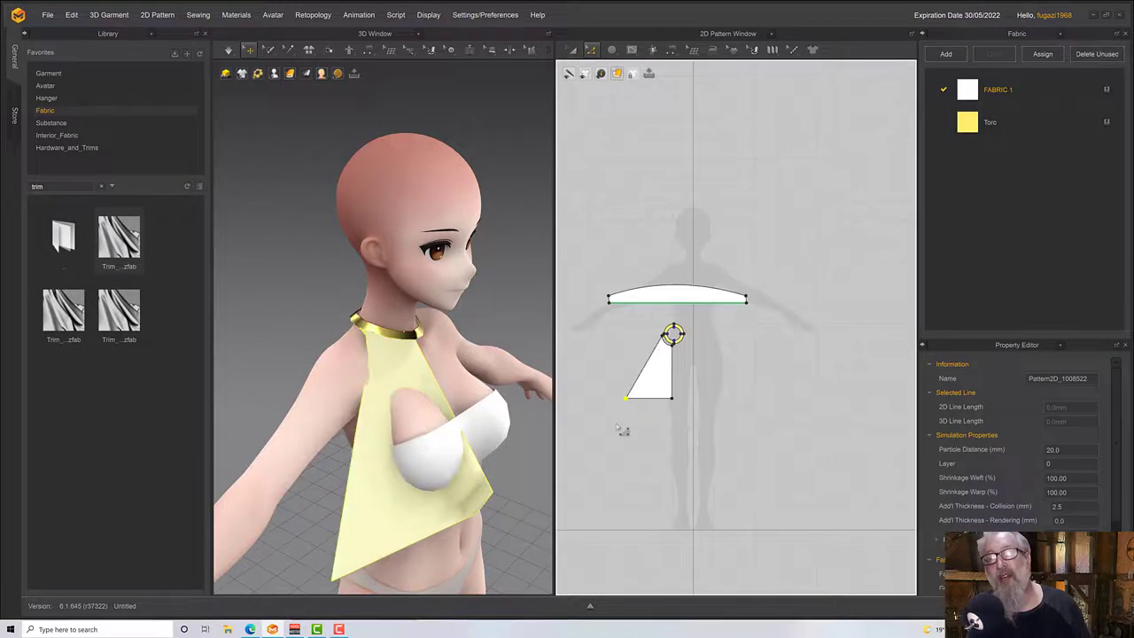
# Simulate the enlarged panel and tug it so it drapes over the bandeau top.
pyautogui.click(458, 517)
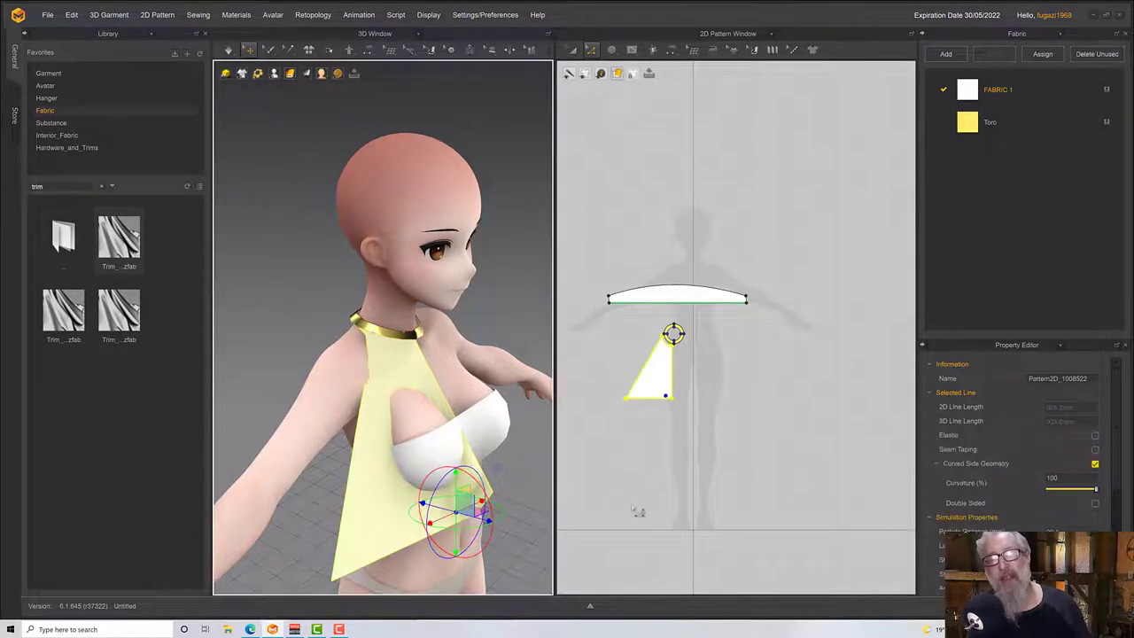
pyautogui.moveTo(474, 421); pyautogui.dragTo(512, 454, button='right')
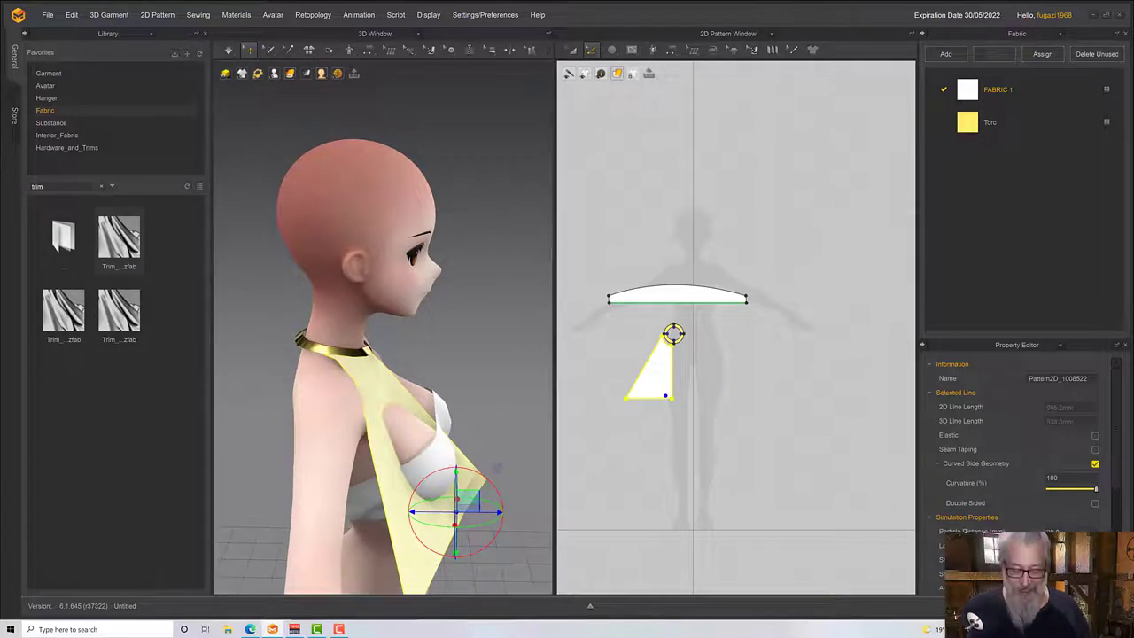
pyautogui.scroll(-2, 803, 355)
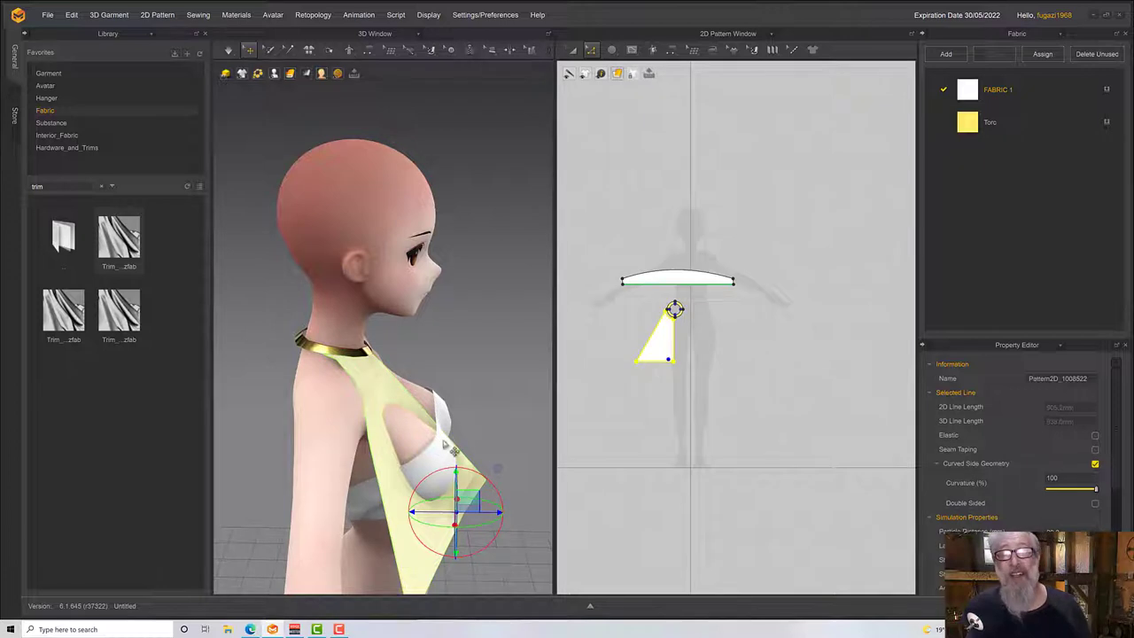
pyautogui.scroll(-2, 449, 443)
pyautogui.moveTo(474, 411); pyautogui.dragTo(399, 433, button='right')
pyautogui.press('space')
pyautogui.press('space')
pyautogui.press('space')
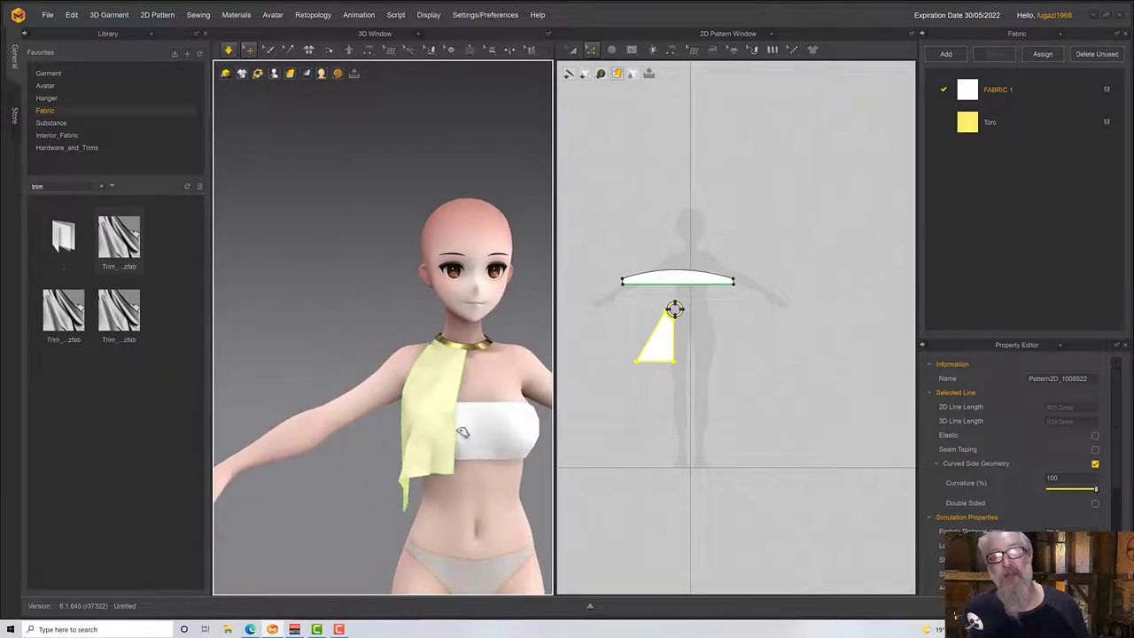
pyautogui.moveTo(461, 431)
pyautogui.mouseDown()
pyautogui.moveTo(485, 432)
pyautogui.moveTo(471, 440)
pyautogui.mouseUp()
pyautogui.moveTo(474, 443); pyautogui.dragTo(526, 446, button='right')
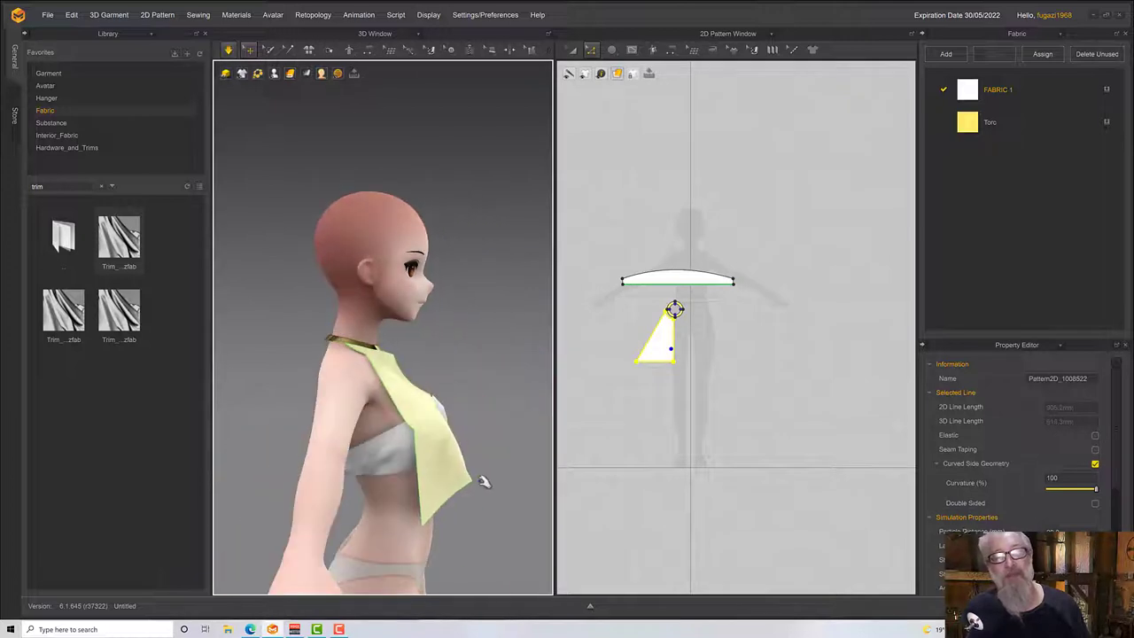
# Extend the panel's hem by 100 mm with Offset Pattern Outline, creating an internal line along the original hem.
pyautogui.click(653, 379)
pyautogui.click(655, 362)
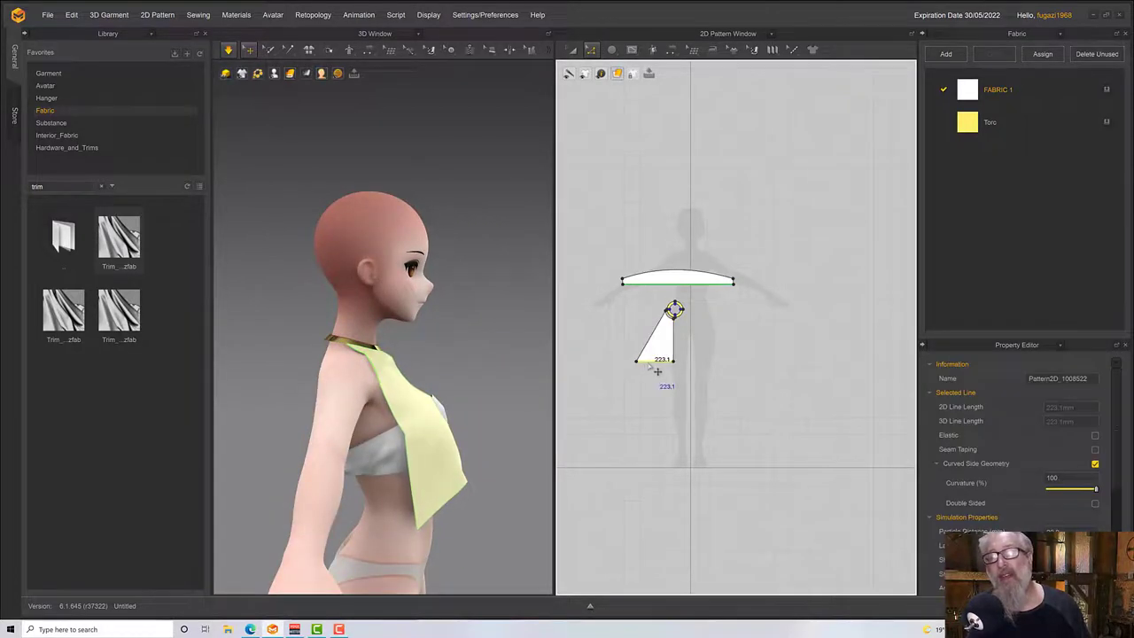
pyautogui.rightClick(654, 361)
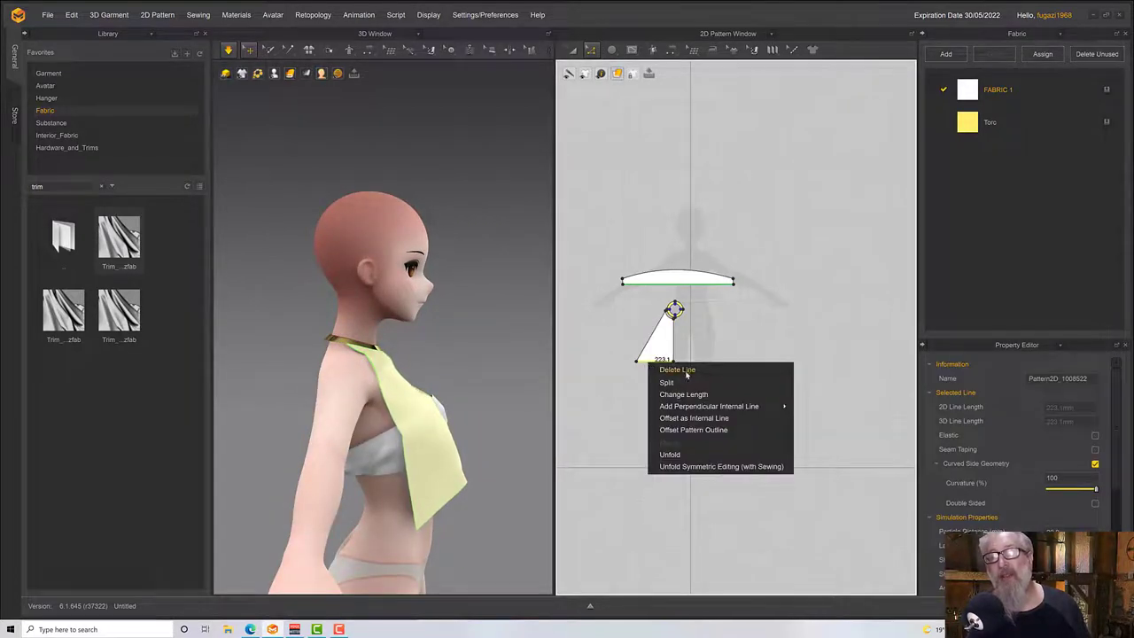
pyautogui.click(688, 430)
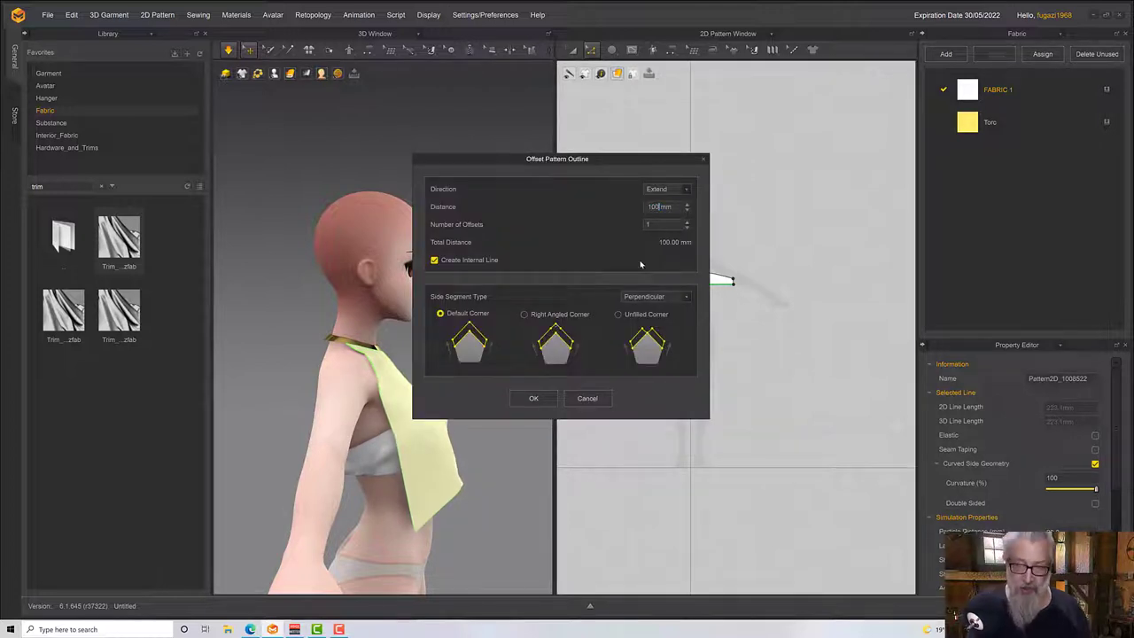
pyautogui.click(534, 399)
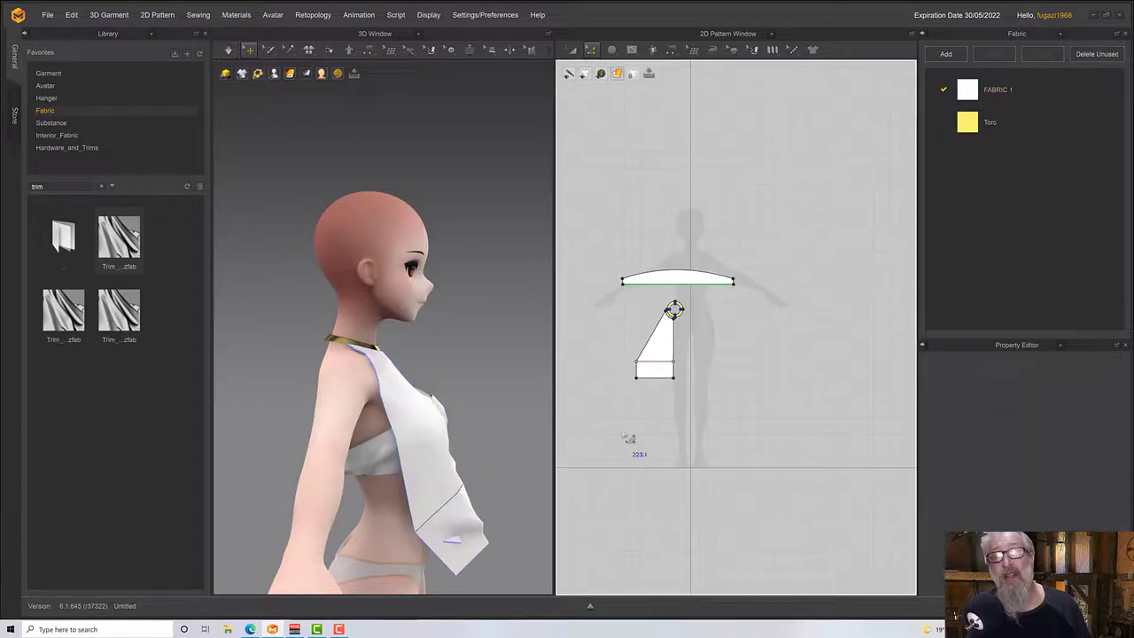
# Extend the short outer side edge of the added hem strip by 100 mm with Offset Pattern Outline, creating an internal line.
pyautogui.click(638, 370)
pyautogui.rightClick(635, 368)
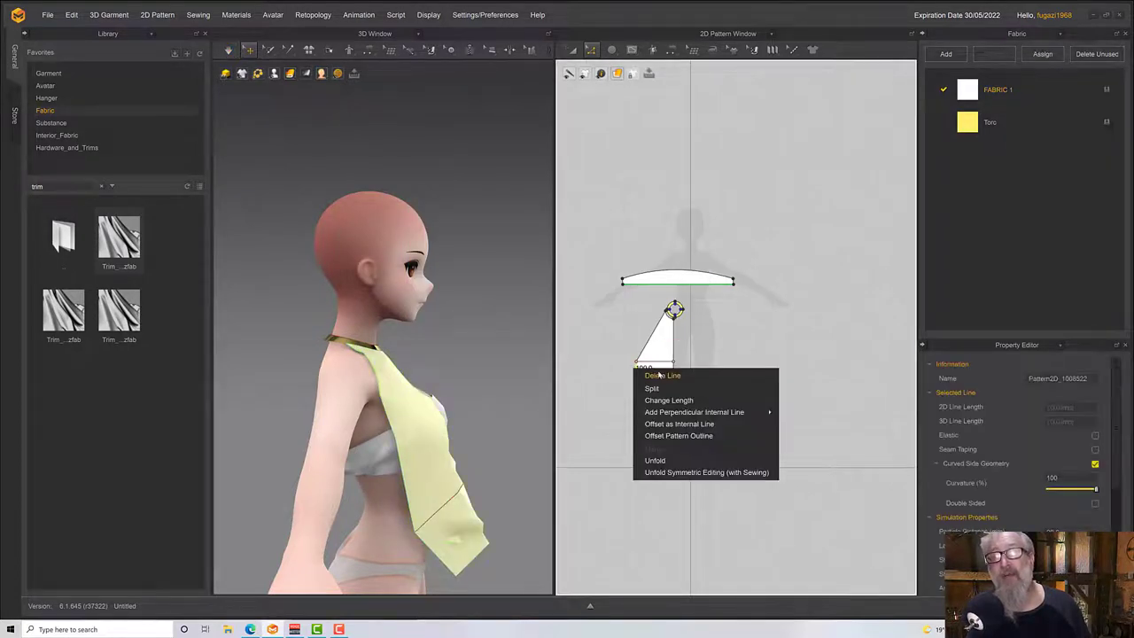
pyautogui.click(663, 436)
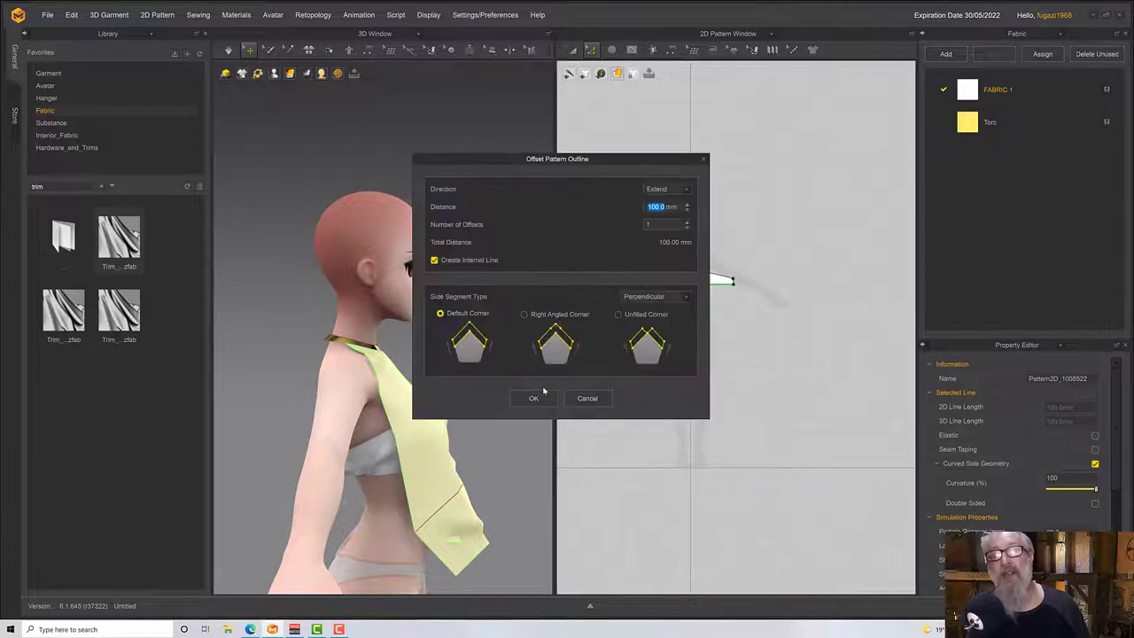
pyautogui.click(536, 398)
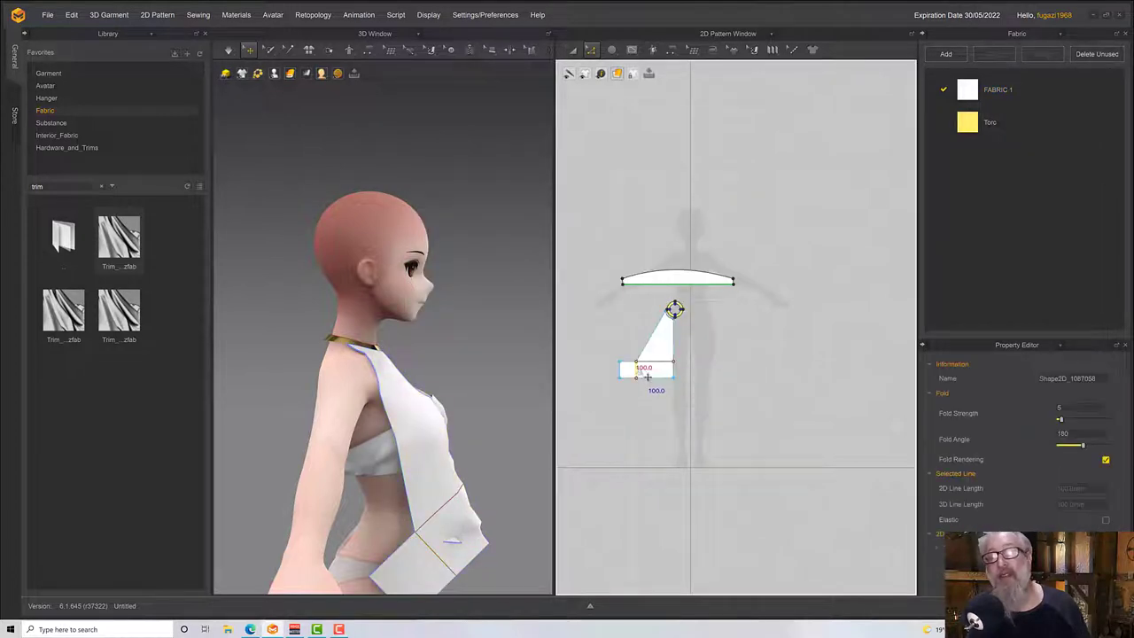
# Delete both internal lines from the panel and the surplus points on its hem and straight inner edge.
pyautogui.moveTo(647, 377); pyautogui.dragTo(664, 374)
pyautogui.press('Escape')
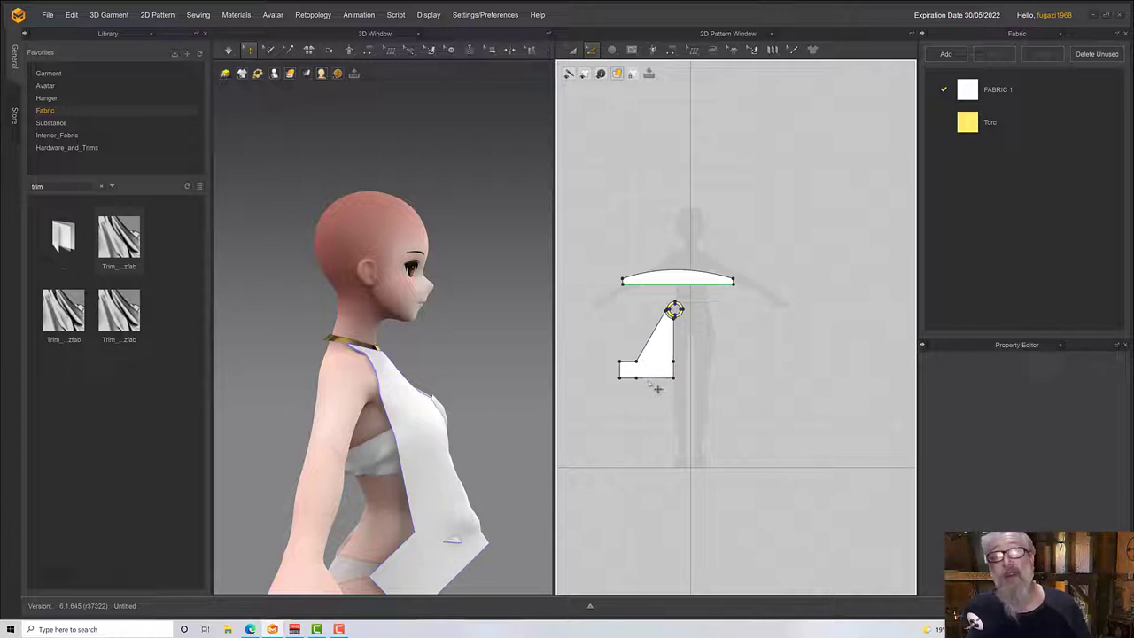
pyautogui.click(645, 387)
pyautogui.press('Escape')
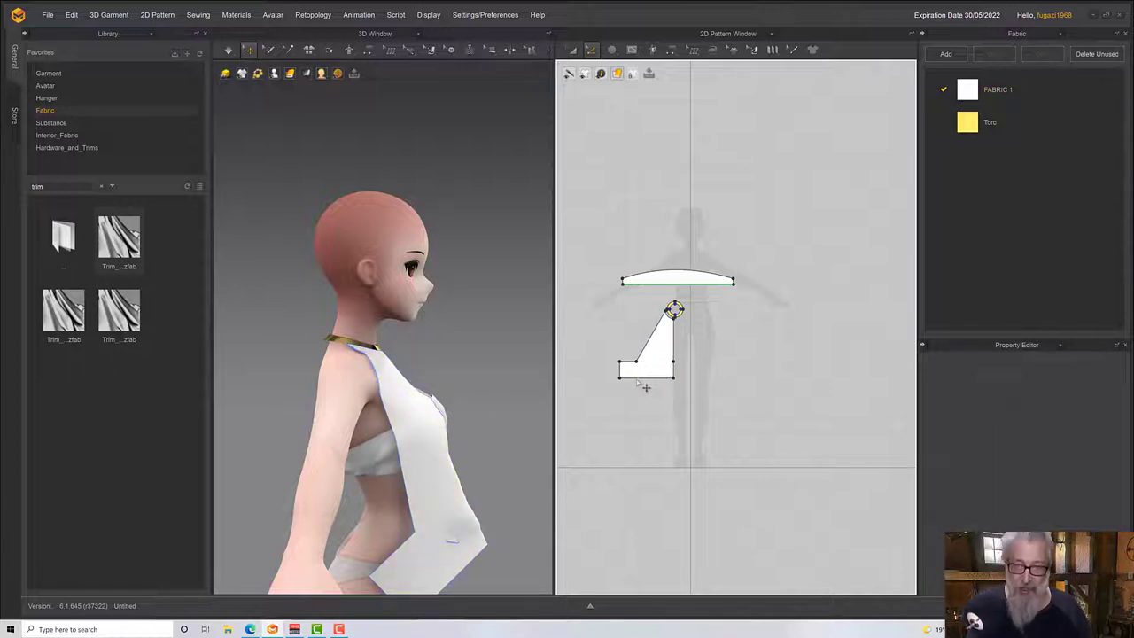
pyautogui.click(645, 367)
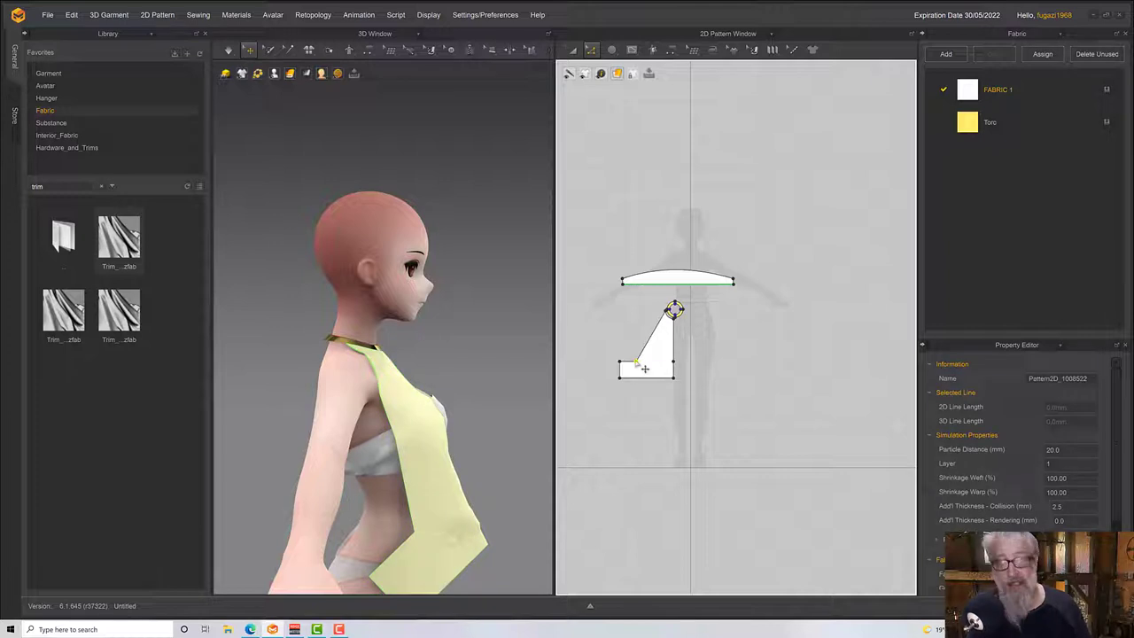
pyautogui.press('Escape')
pyautogui.click(645, 367)
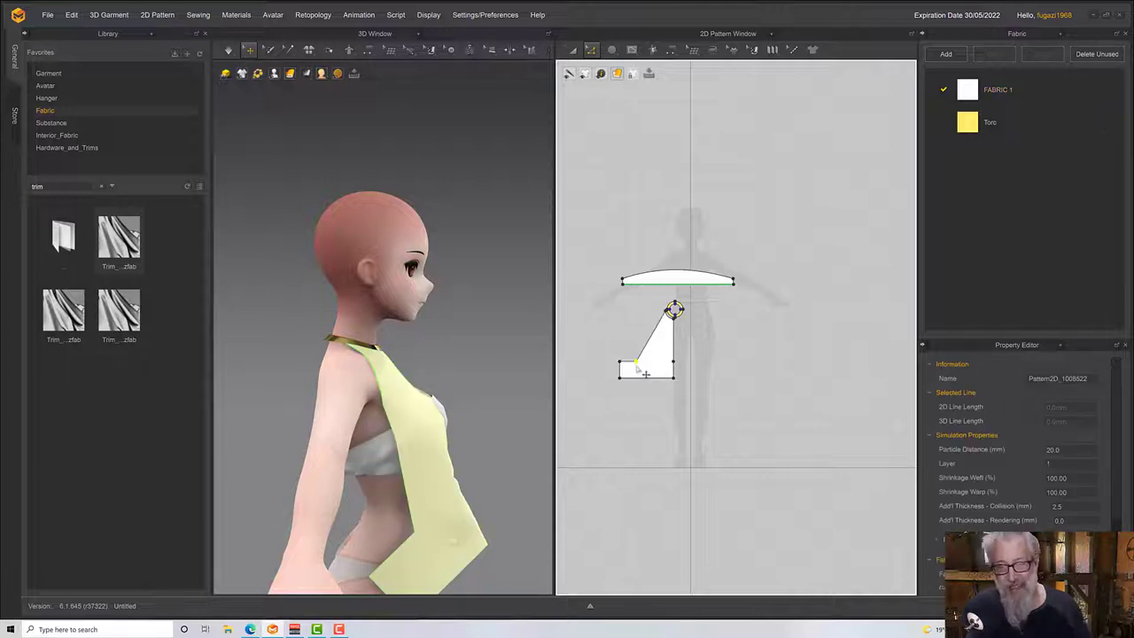
pyautogui.moveTo(504, 418); pyautogui.dragTo(389, 419, button='right')
pyautogui.click(683, 367)
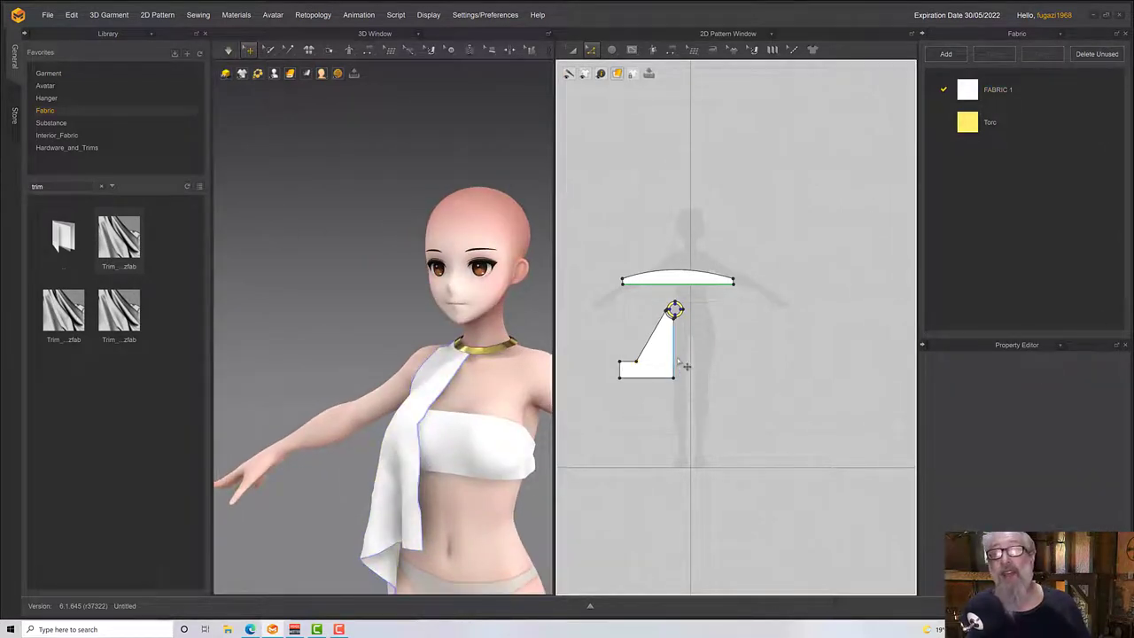
# Unfold the panel along its straight inner edge with Unfold Symmetric Editing (with Sewing), and simulate the full-width panel.
pyautogui.click(684, 365)
pyautogui.rightClick(680, 347)
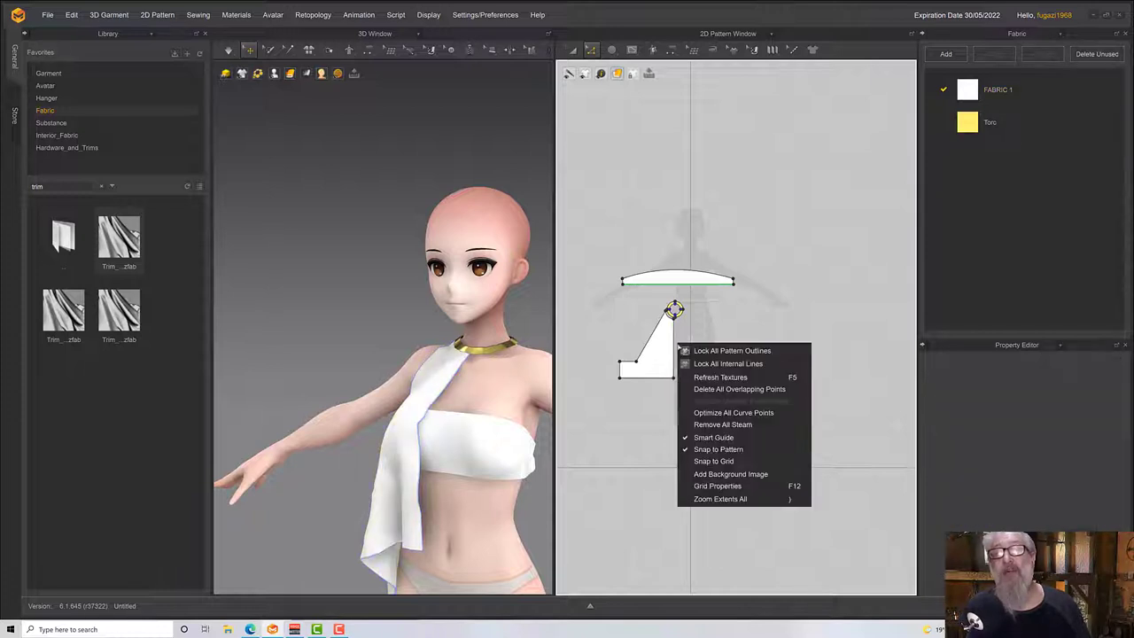
pyautogui.click(586, 51)
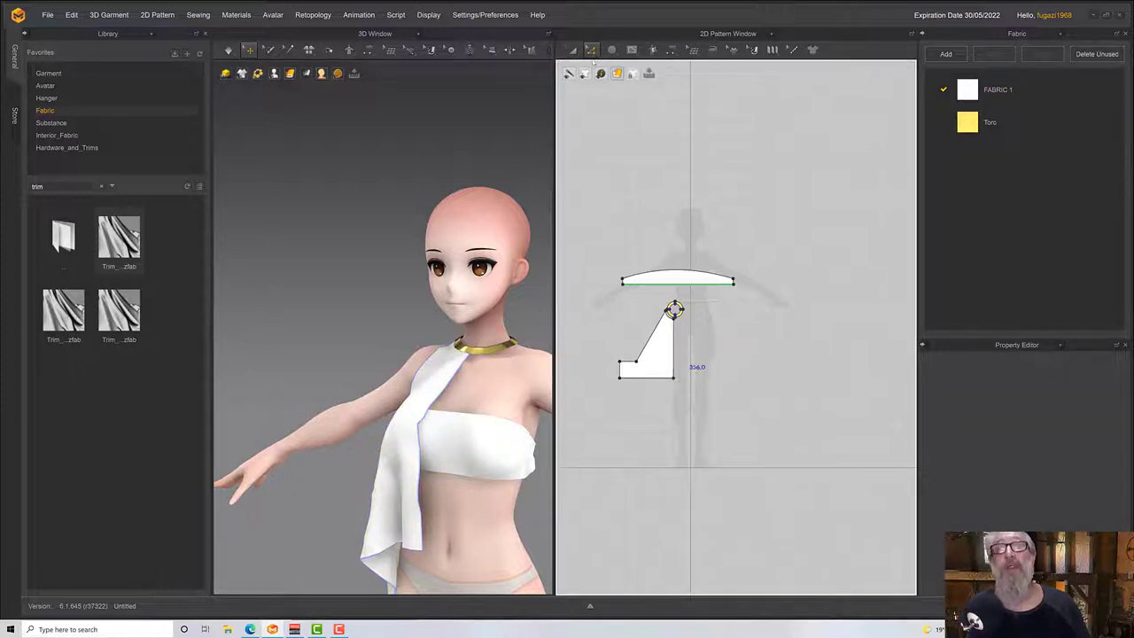
pyautogui.click(676, 353)
pyautogui.rightClick(677, 354)
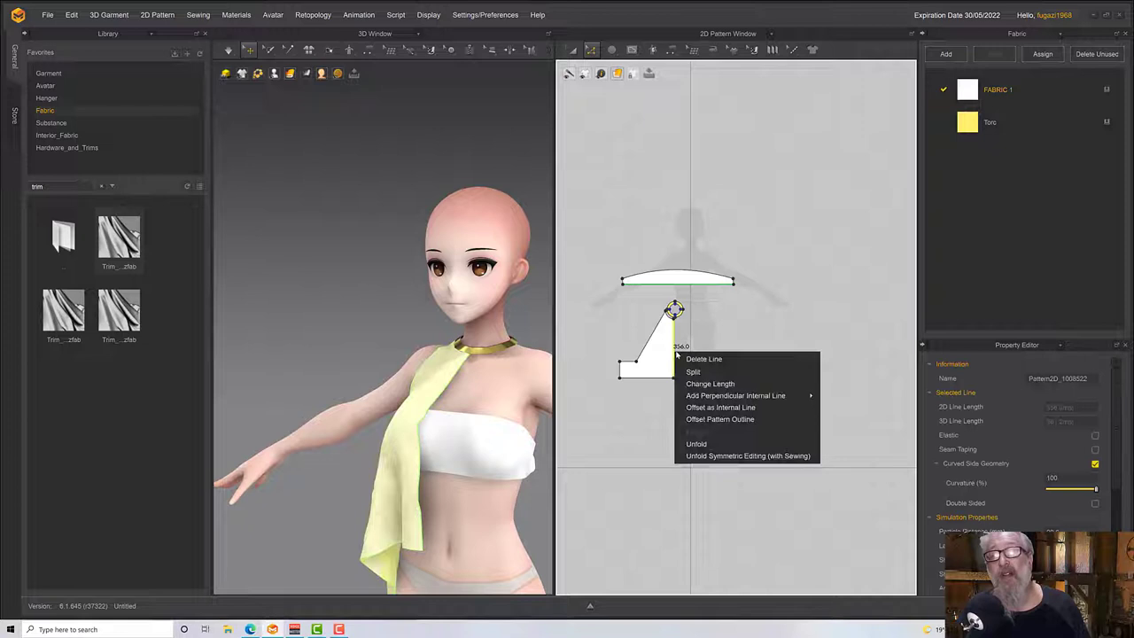
pyautogui.click(712, 456)
pyautogui.scroll(2, 686, 369)
pyautogui.scroll(-6, 685, 370)
pyautogui.moveTo(511, 384)
pyautogui.mouseDown(button='right')
pyautogui.moveTo(525, 407)
pyautogui.moveTo(517, 390)
pyautogui.mouseUp(button='right')
pyautogui.press('space')
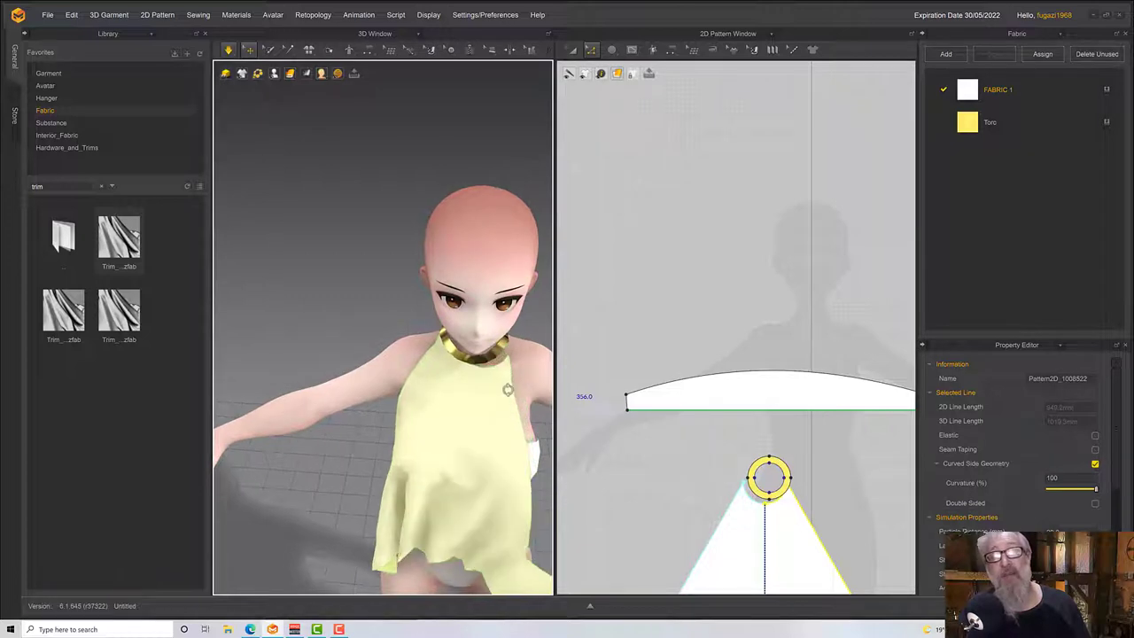
pyautogui.scroll(3, 507, 389)
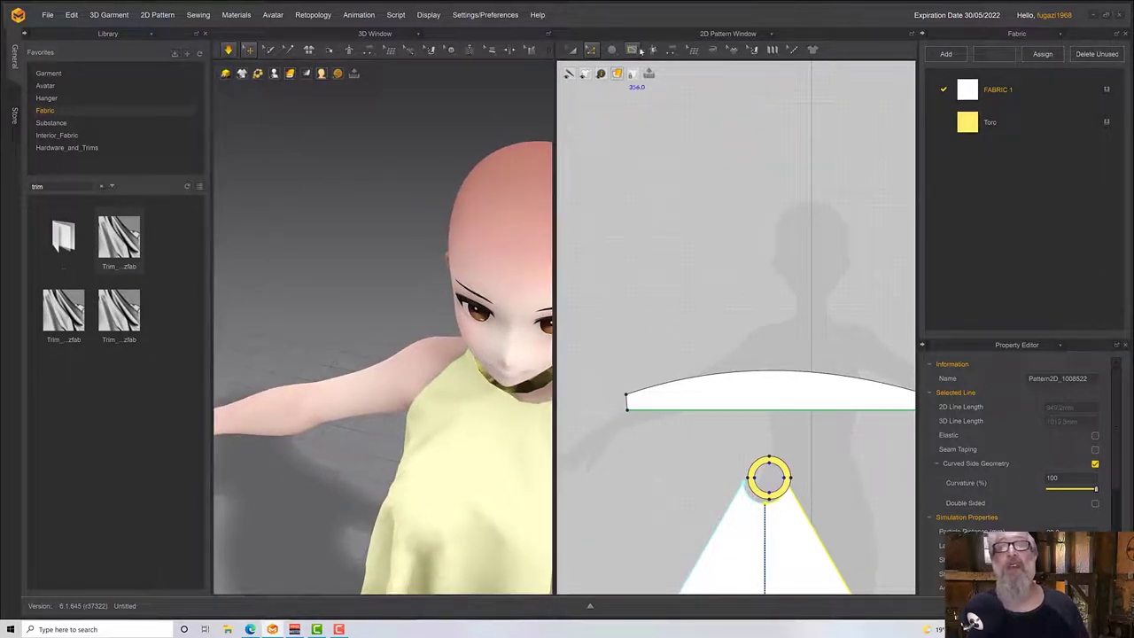
pyautogui.click(672, 51)
pyautogui.click(696, 89)
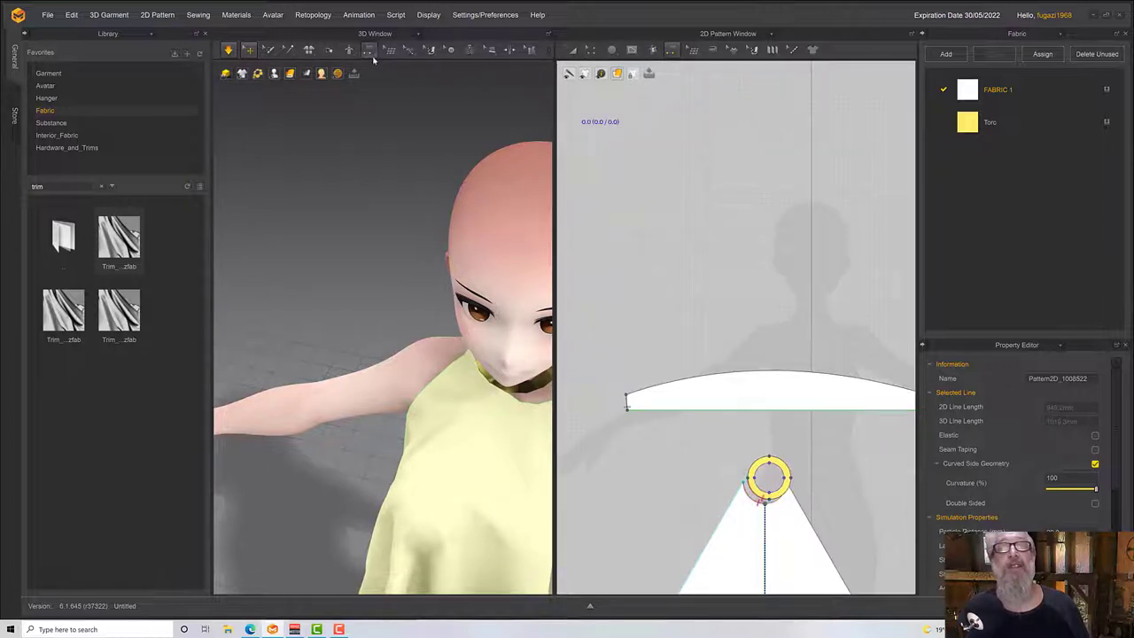
pyautogui.click(370, 54)
pyautogui.click(401, 90)
pyautogui.moveTo(403, 200); pyautogui.dragTo(397, 202, button='right')
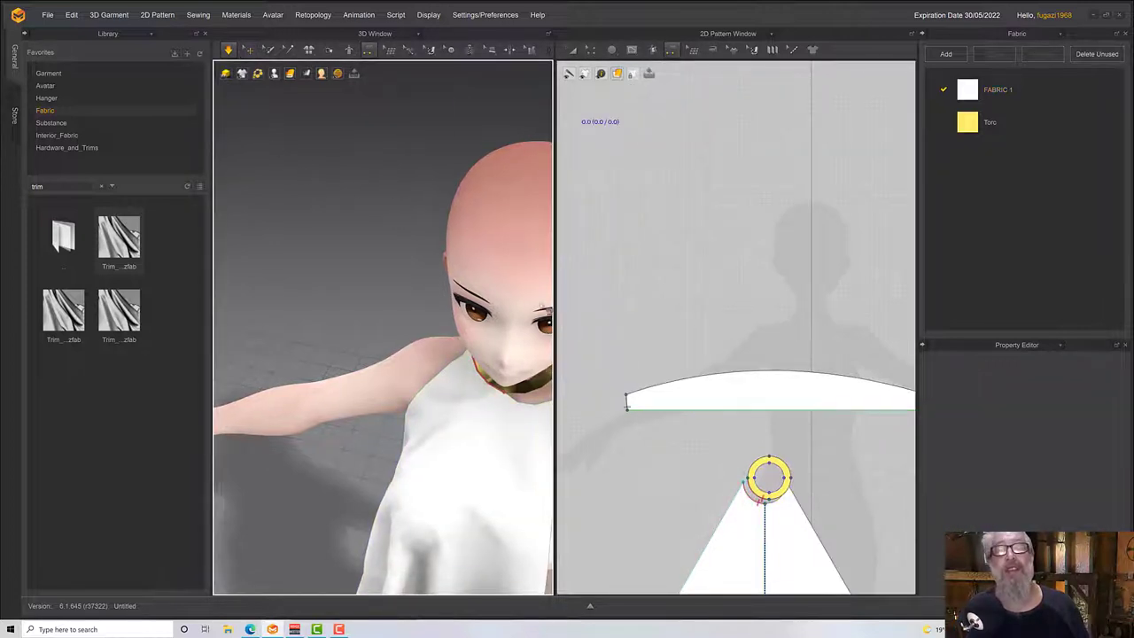
pyautogui.moveTo(671, 50); pyautogui.dragTo(698, 117)
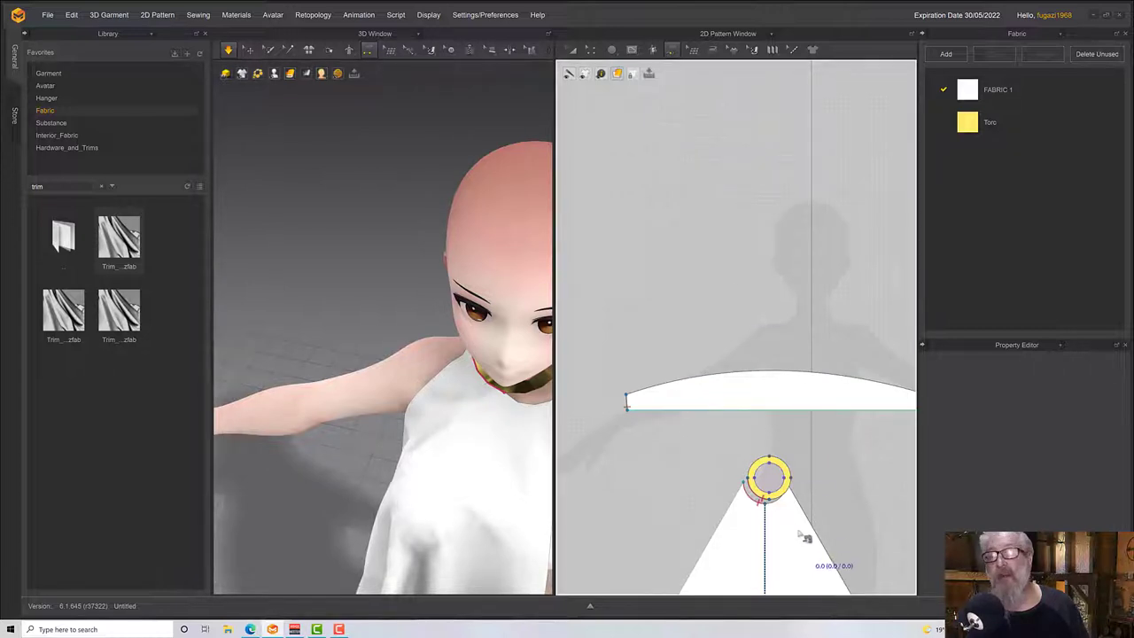
pyautogui.click(765, 510)
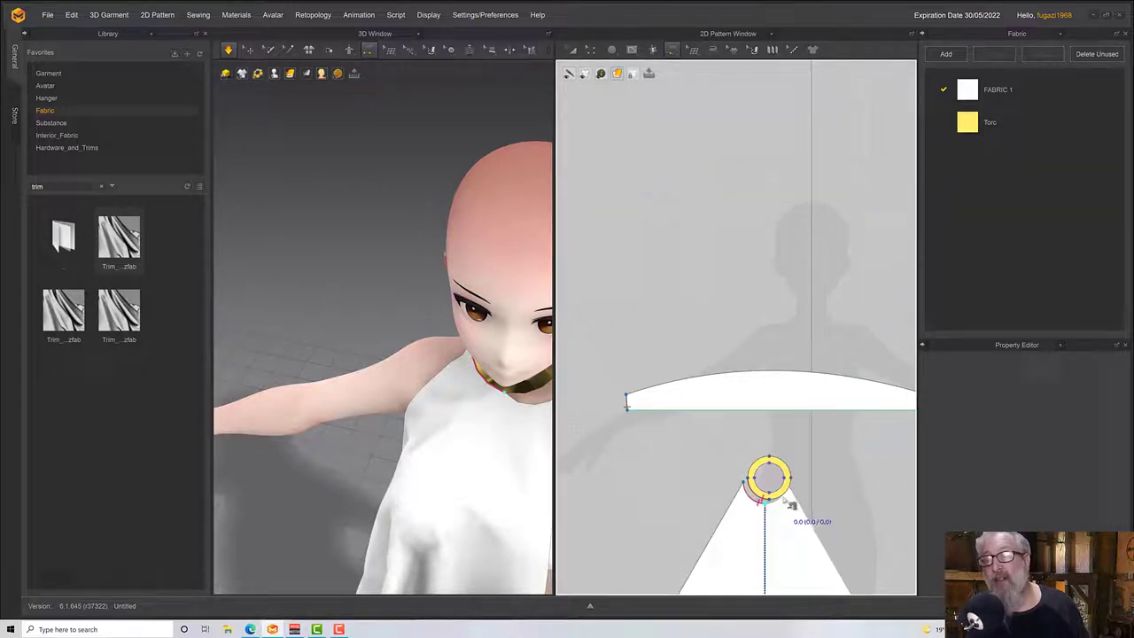
pyautogui.click(788, 493)
pyautogui.scroll(-2, 796, 519)
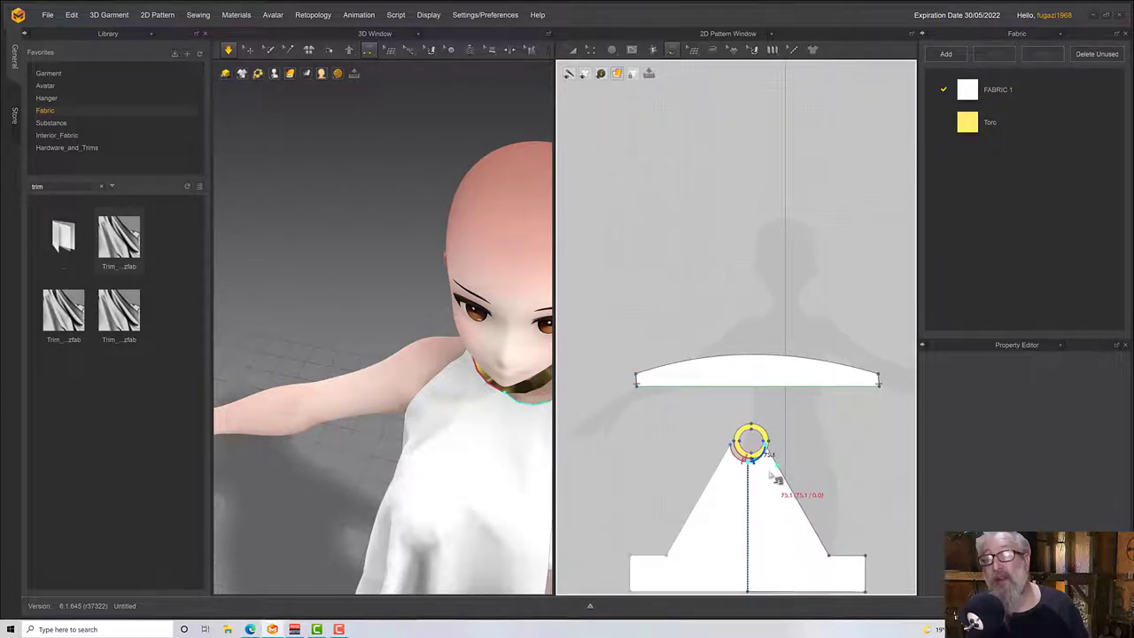
pyautogui.scroll(-1, 759, 465)
# Move the panel pattern slightly below the torc and free-sew the unsewn half of its neckline to the torc's adjacent outer edge.
pyautogui.click(569, 51)
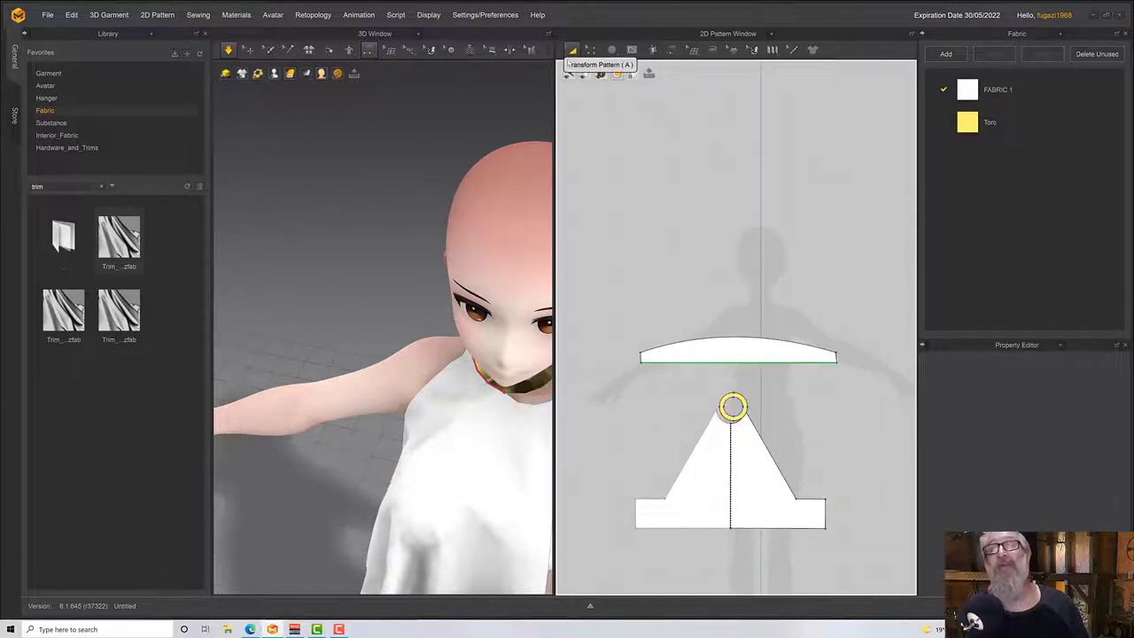
pyautogui.moveTo(739, 458)
pyautogui.mouseDown()
pyautogui.moveTo(744, 470)
pyautogui.moveTo(752, 461)
pyautogui.mouseUp()
pyautogui.click(672, 50)
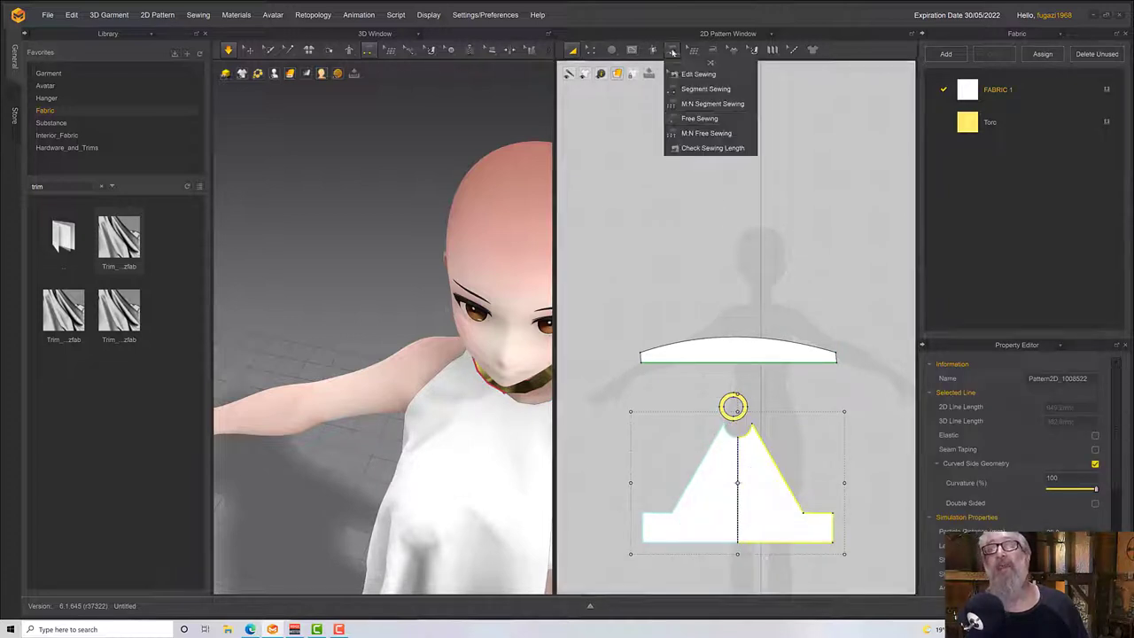
pyautogui.click(700, 118)
pyautogui.scroll(3, 808, 518)
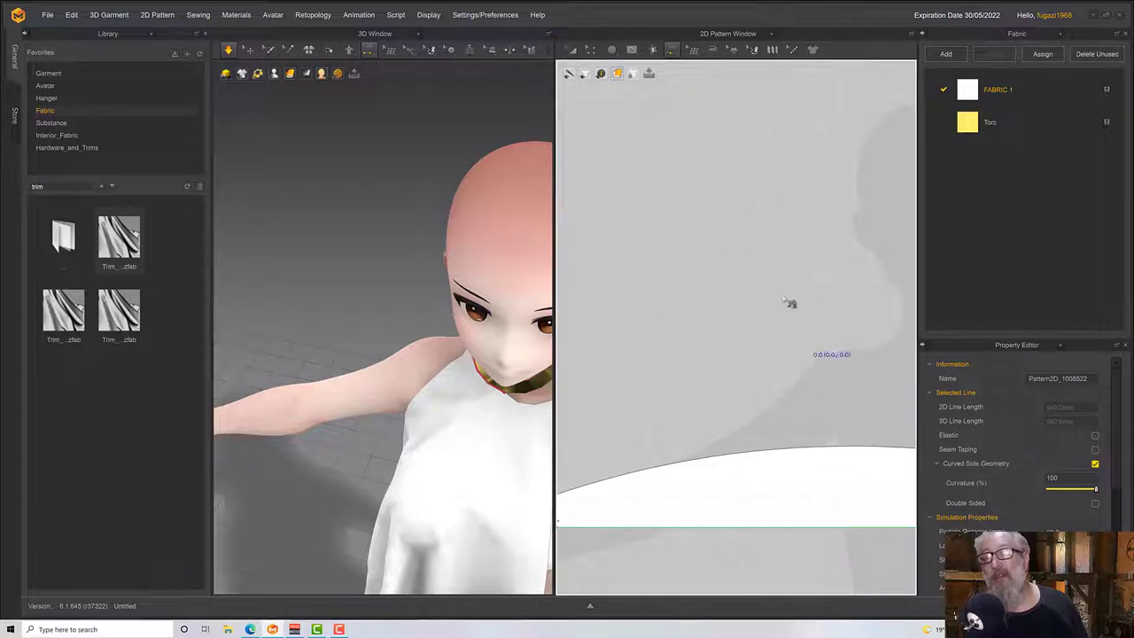
pyautogui.moveTo(753, 259); pyautogui.dragTo(745, 237, button='middle')
pyautogui.scroll(-2, 740, 202)
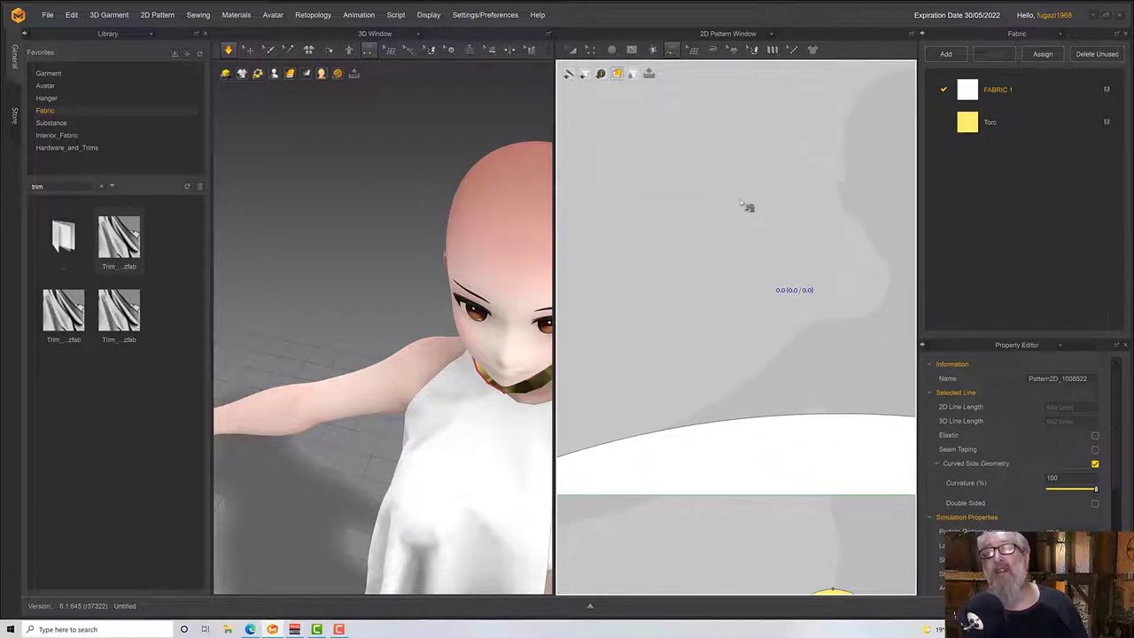
pyautogui.scroll(1, 800, 354)
pyautogui.scroll(-1, 802, 393)
pyautogui.scroll(-1, 806, 396)
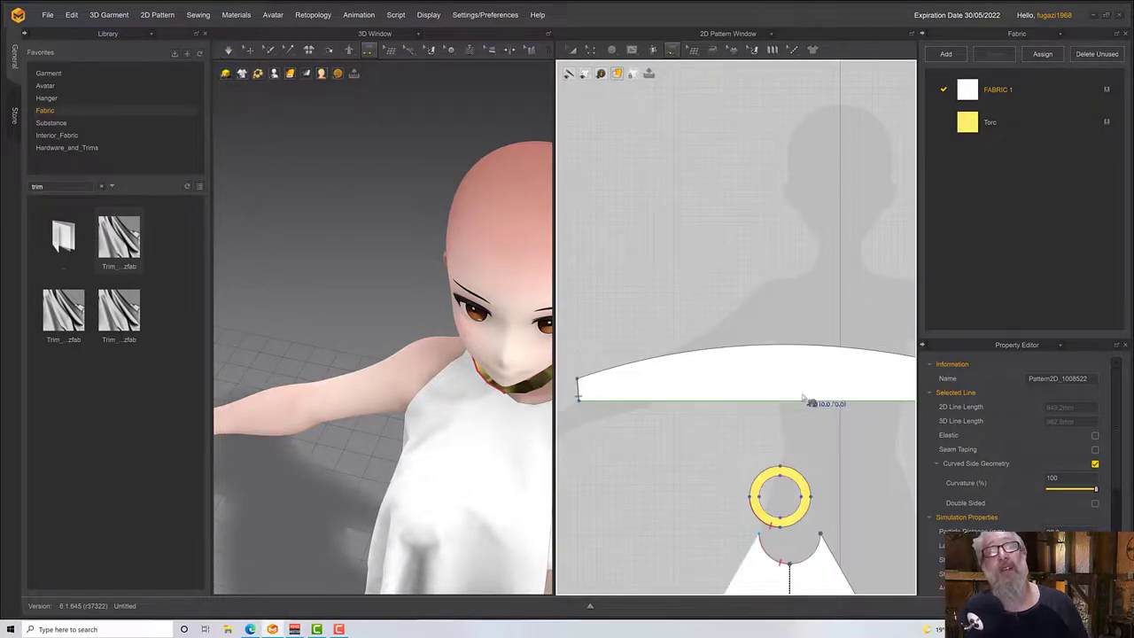
pyautogui.scroll(1, 808, 392)
pyautogui.moveTo(787, 276); pyautogui.dragTo(762, 205, button='middle')
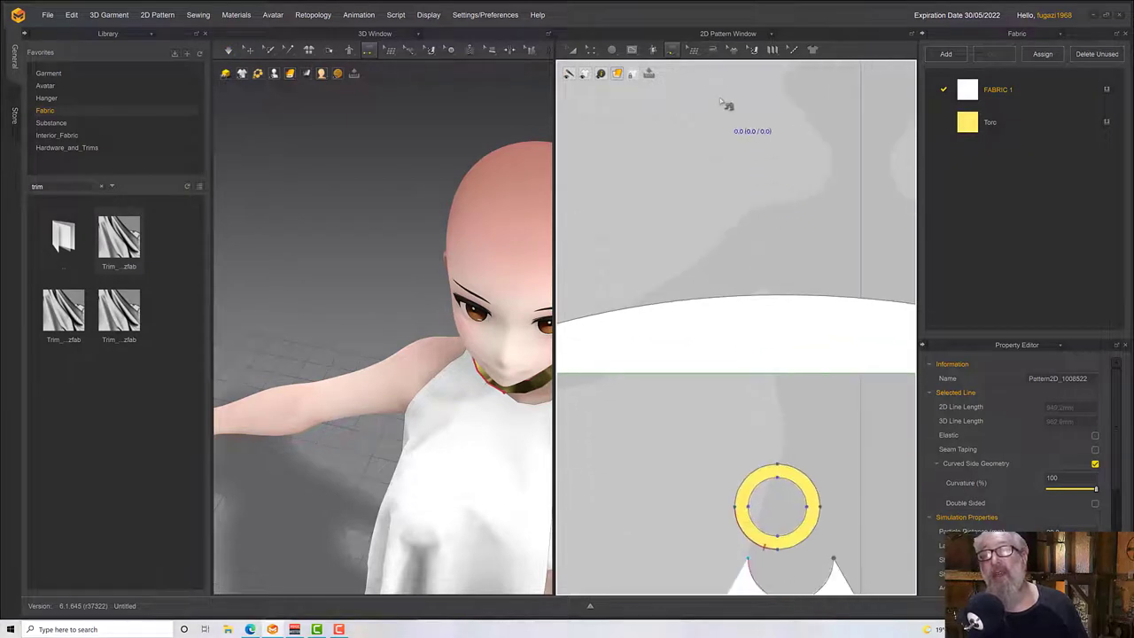
pyautogui.scroll(-1, 722, 107)
pyautogui.click(762, 502)
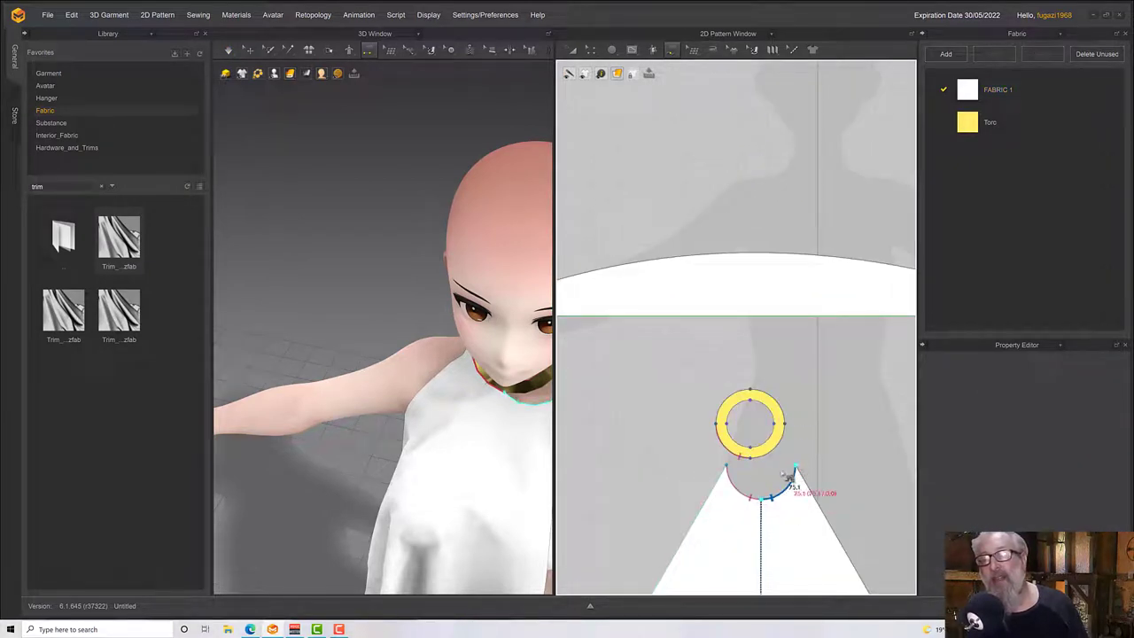
pyautogui.click(753, 462)
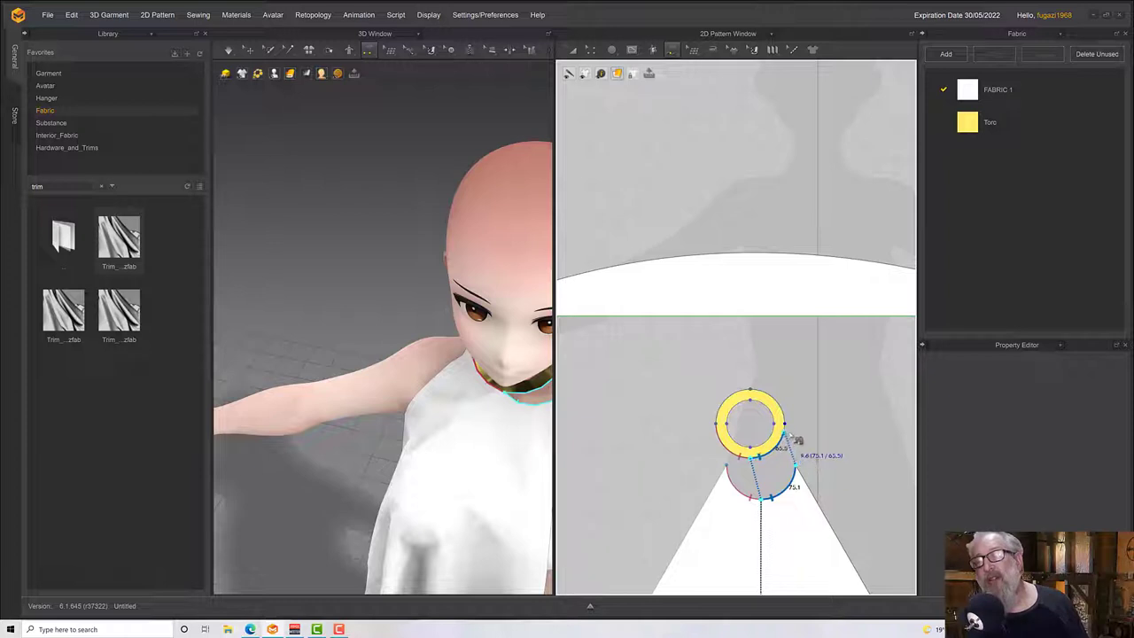
pyautogui.click(796, 436)
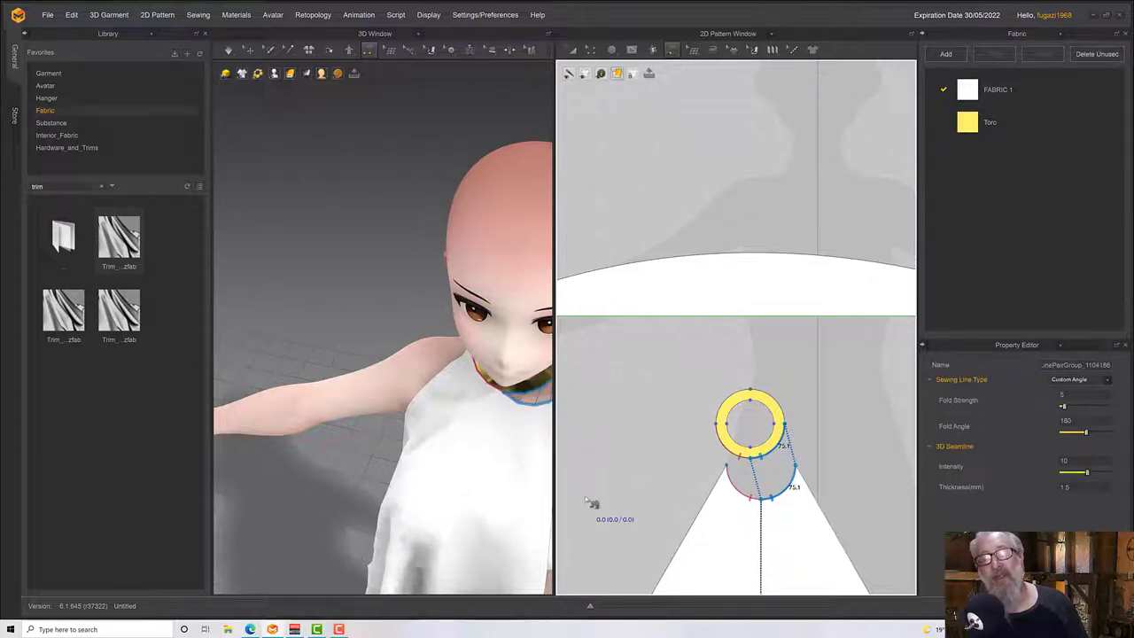
# Simulate the panel with its whole neckline sewn to the torc and check the drape from the side.
pyautogui.scroll(-3, 461, 485)
pyautogui.moveTo(461, 485); pyautogui.dragTo(426, 432, button='right')
pyautogui.press('space')
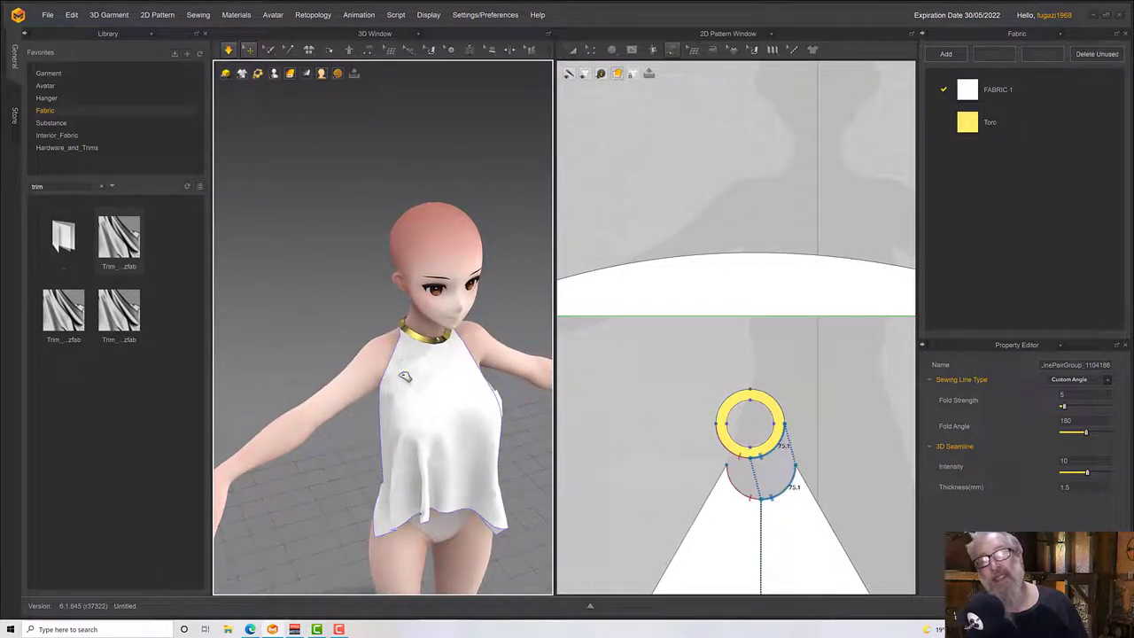
pyautogui.click(408, 381)
pyautogui.moveTo(429, 383); pyautogui.dragTo(356, 399, button='right')
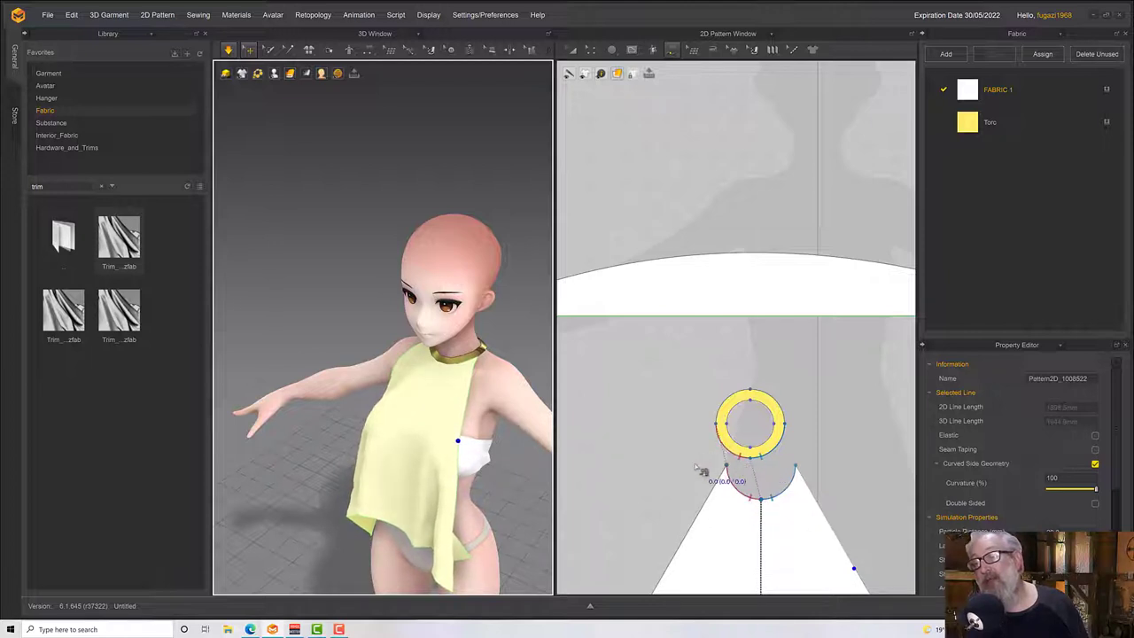
pyautogui.moveTo(480, 452); pyautogui.dragTo(462, 524, button='right')
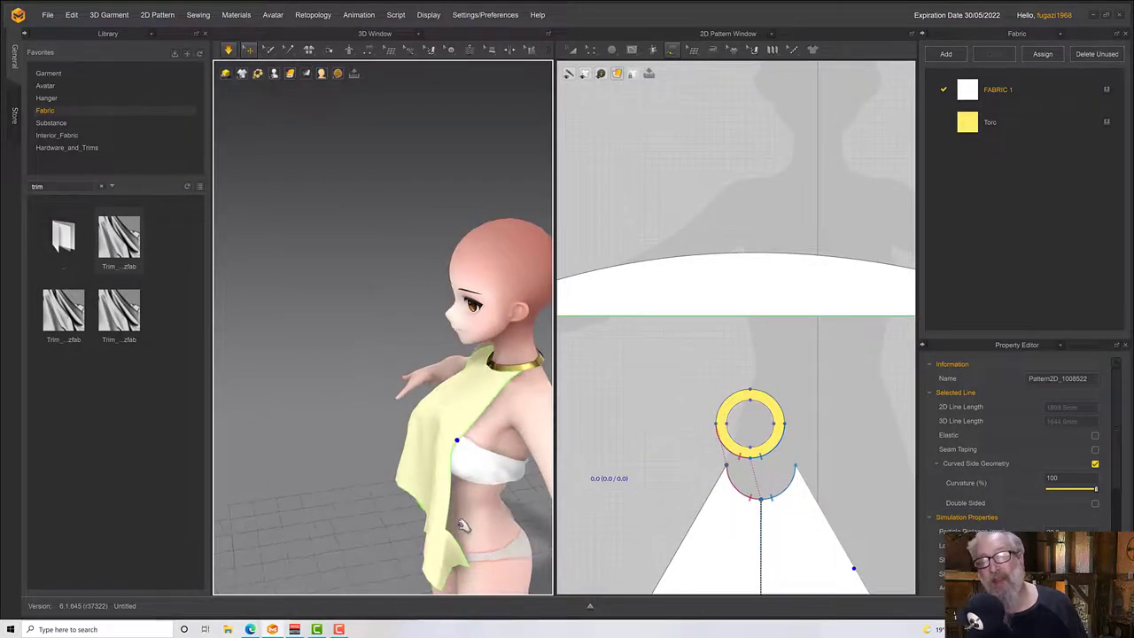
# Sew the two short outer side edges of the panel's hem strip to each other with Segment Sewing.
pyautogui.scroll(-5, 611, 527)
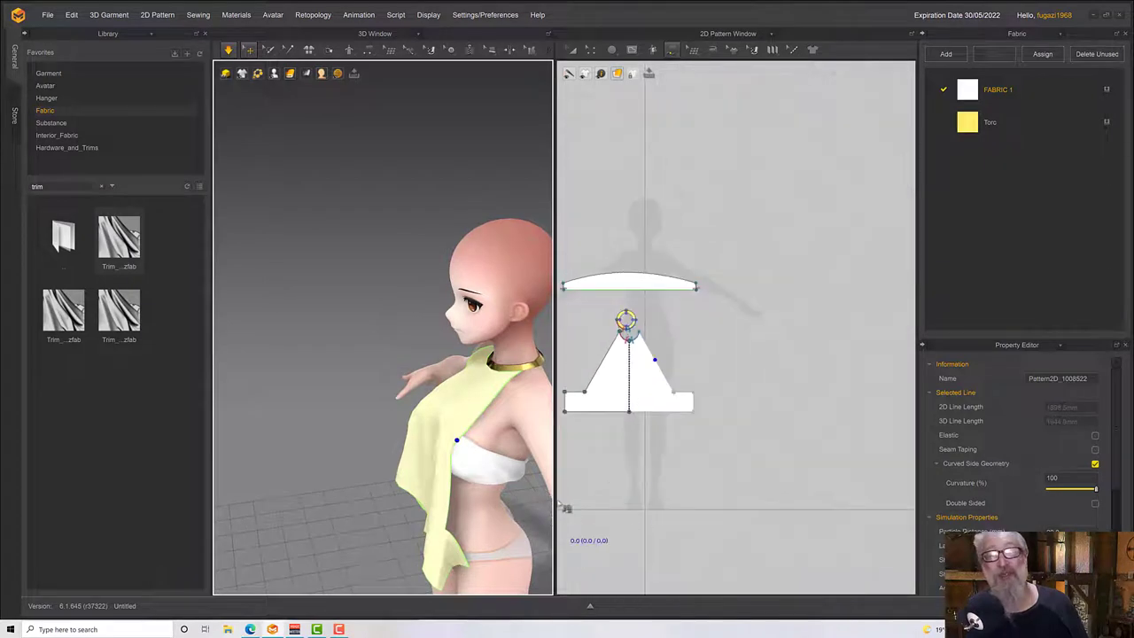
pyautogui.click(591, 49)
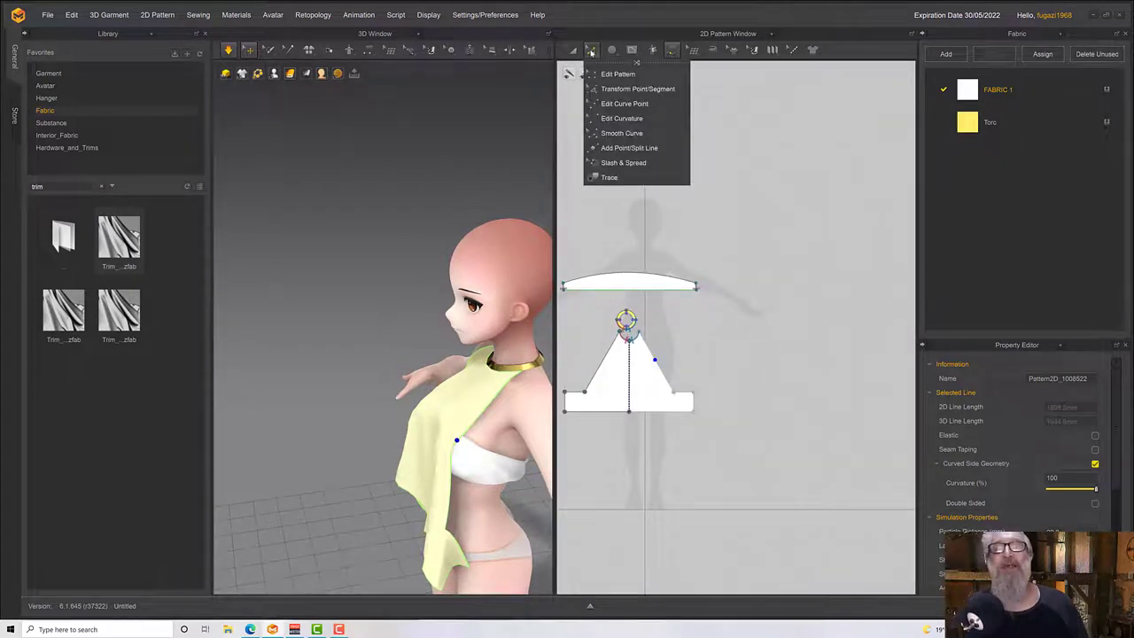
pyautogui.click(592, 52)
pyautogui.click(673, 52)
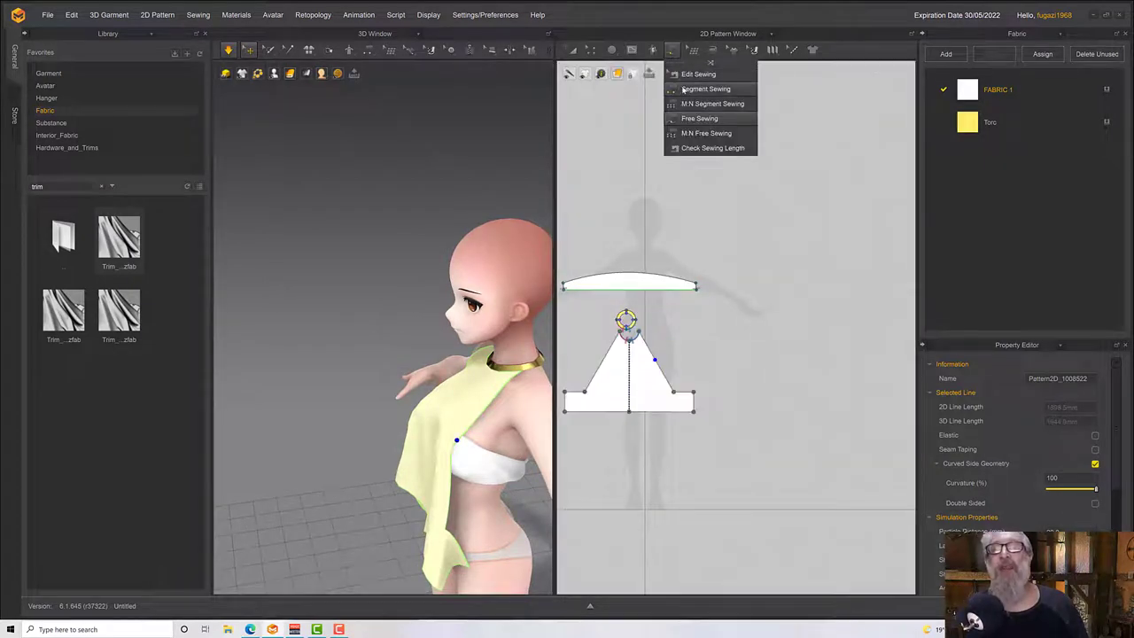
pyautogui.click(700, 89)
pyautogui.click(565, 402)
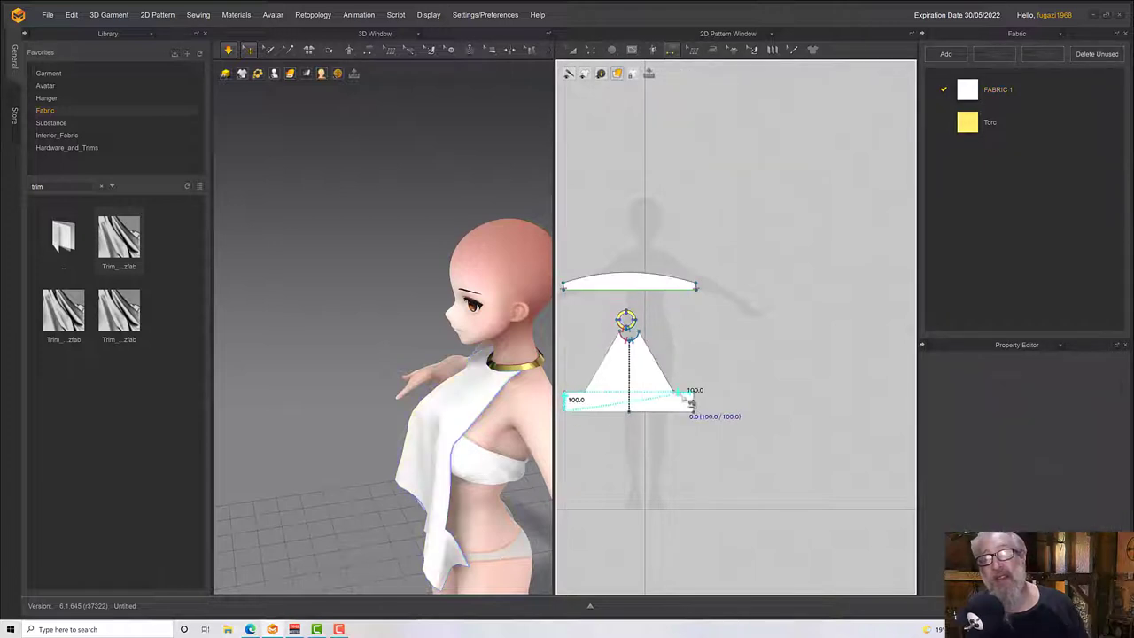
pyautogui.click(693, 403)
# Simulate the panel with the new seam between its hem strip ends and view it from the front.
pyautogui.moveTo(509, 558); pyautogui.dragTo(445, 505, button='right')
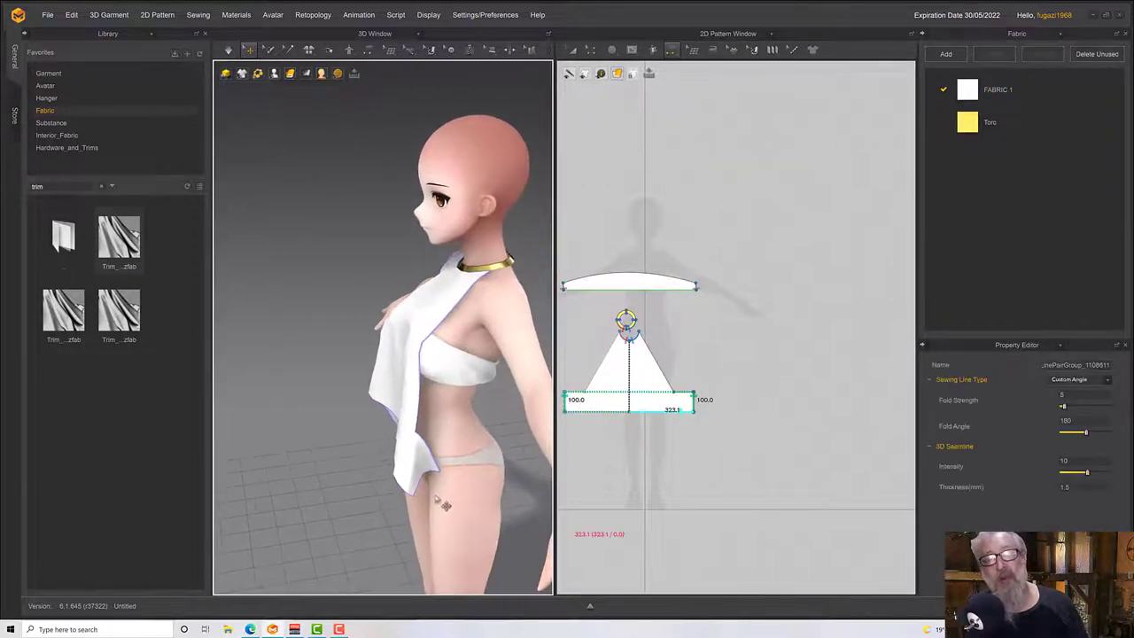
pyautogui.moveTo(427, 466); pyautogui.dragTo(416, 413)
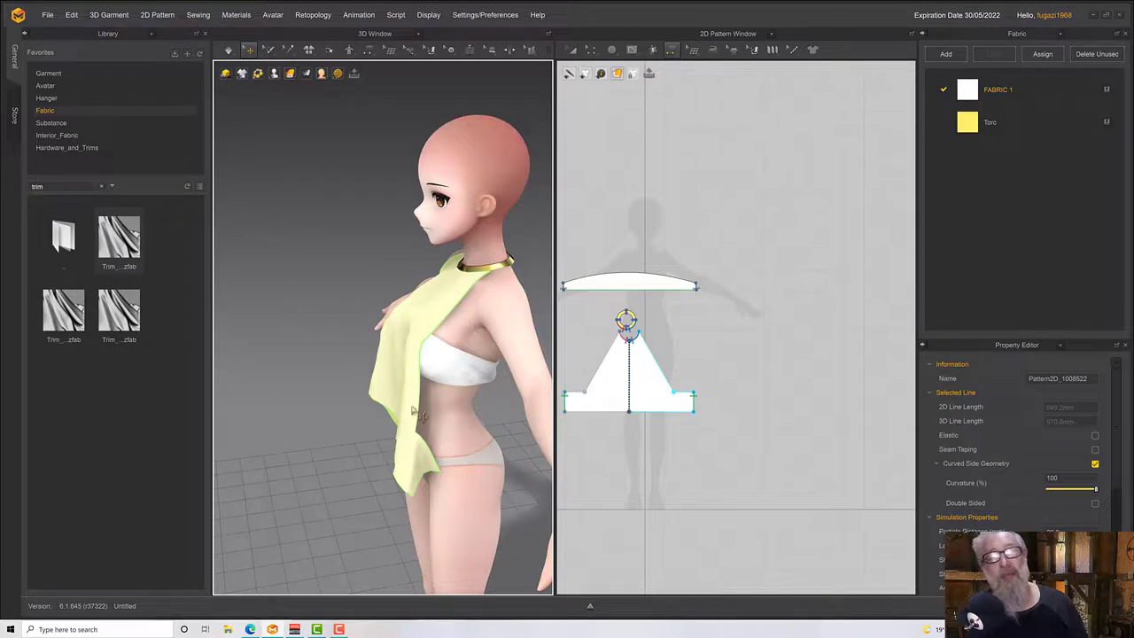
pyautogui.press('space')
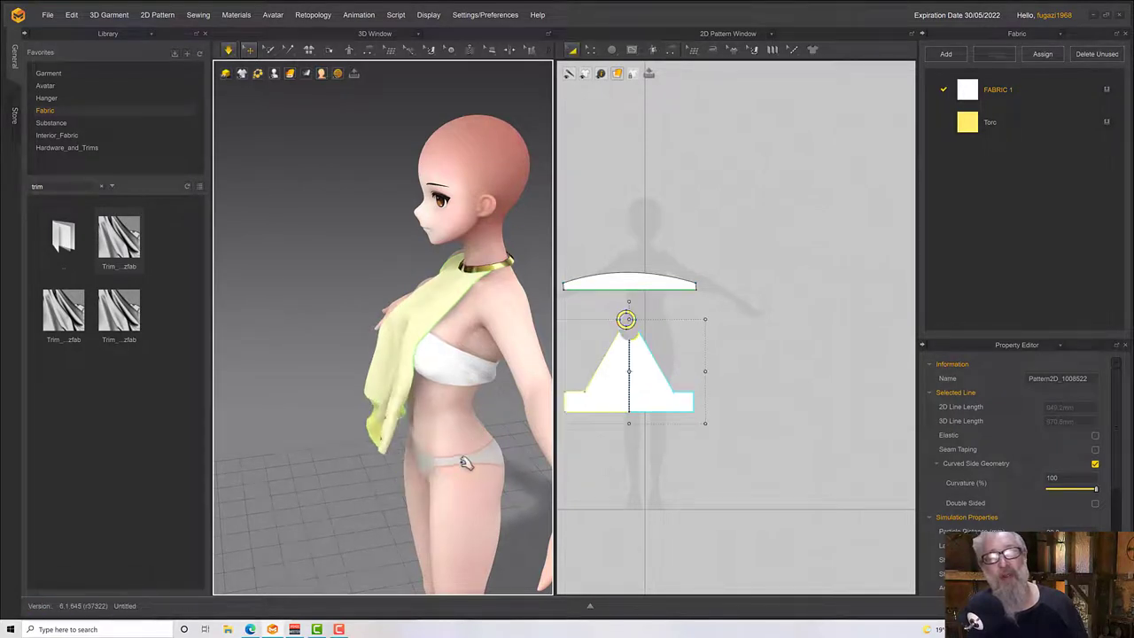
pyautogui.moveTo(446, 456); pyautogui.dragTo(328, 383, button='right')
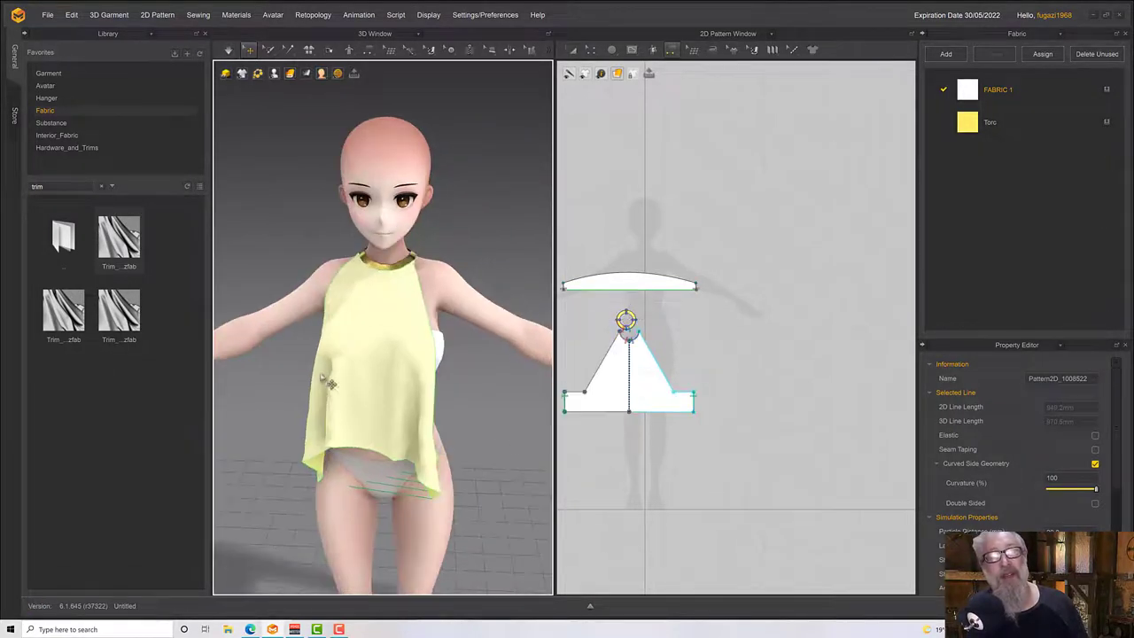
# Reset the draped panel's 3D arrangement and select the panel in the 3D view.
pyautogui.rightClick(375, 363)
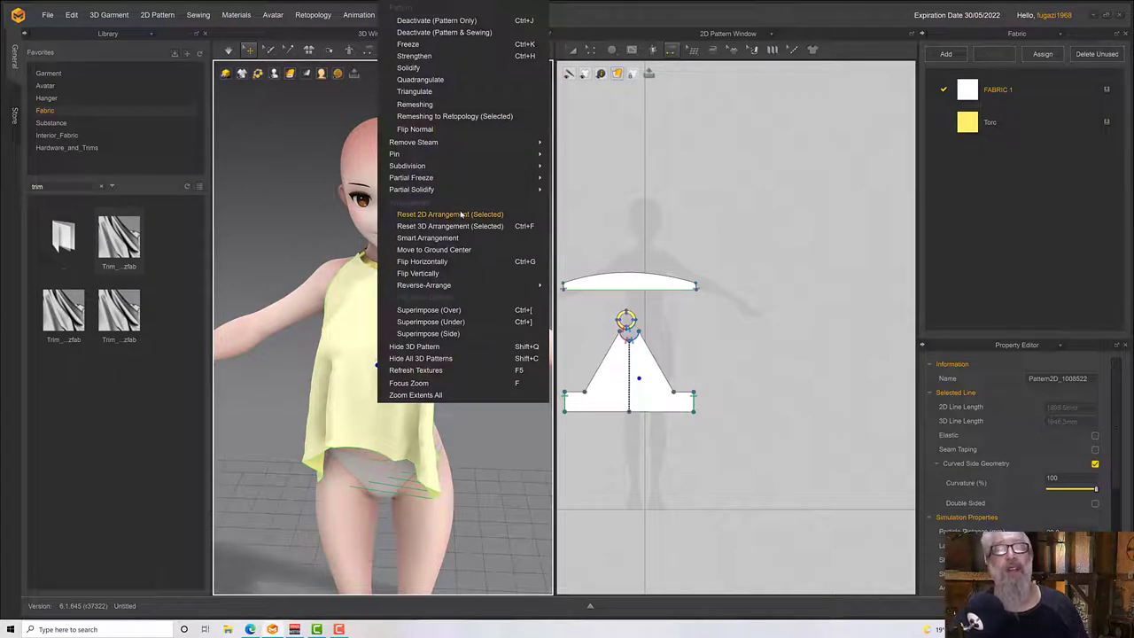
pyautogui.click(451, 226)
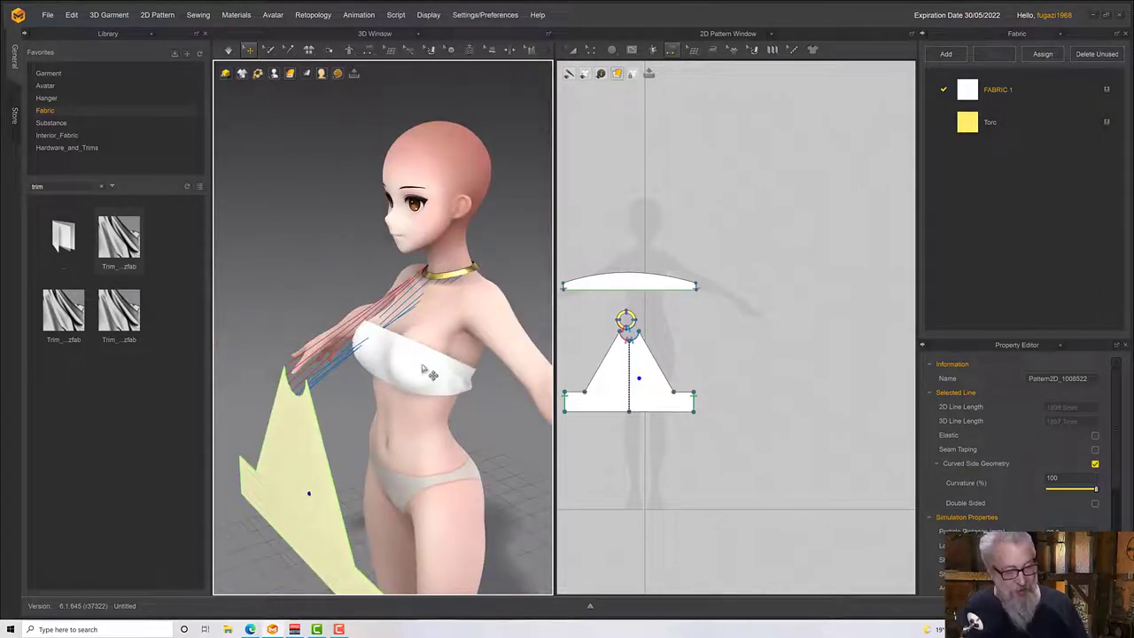
pyautogui.moveTo(408, 386); pyautogui.dragTo(413, 404, button='right')
pyautogui.click(397, 417)
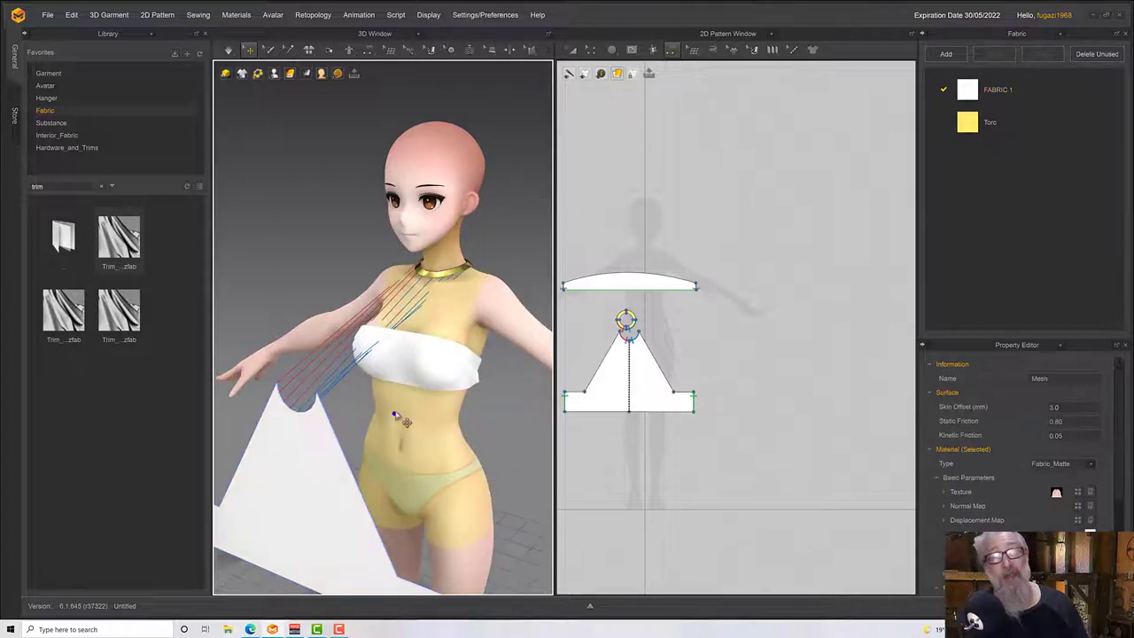
pyautogui.click(333, 479)
pyautogui.moveTo(385, 462); pyautogui.dragTo(350, 486, button='right')
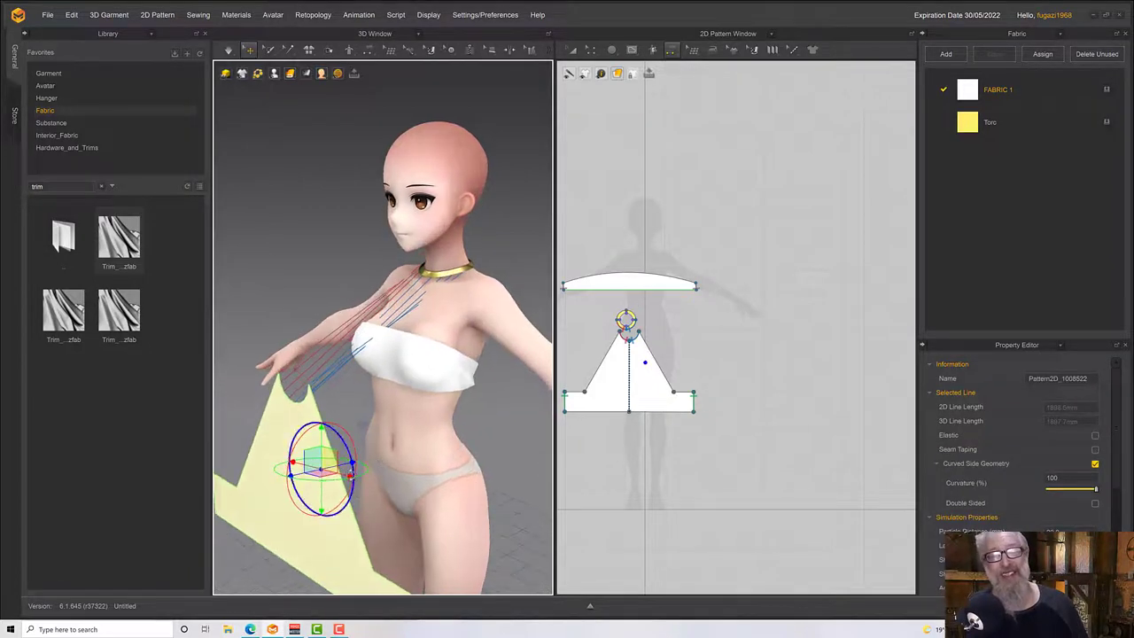
pyautogui.press('ctrl')
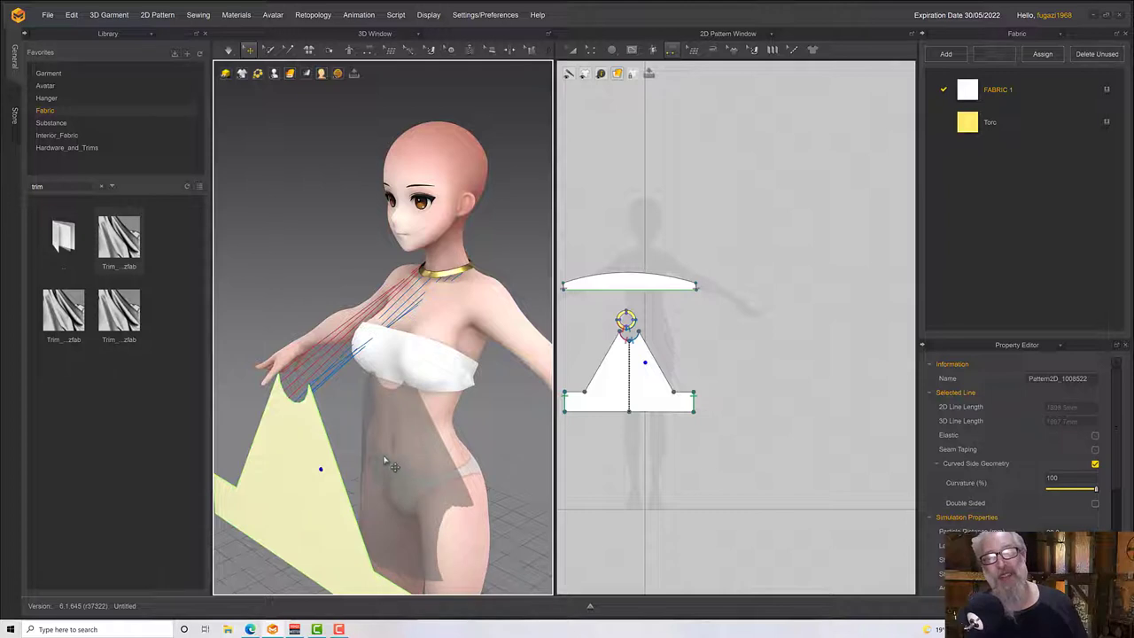
# Place the draped panel around the front of the avatar's torso using the wrapped arrangement preview.
pyautogui.press('ctrl')
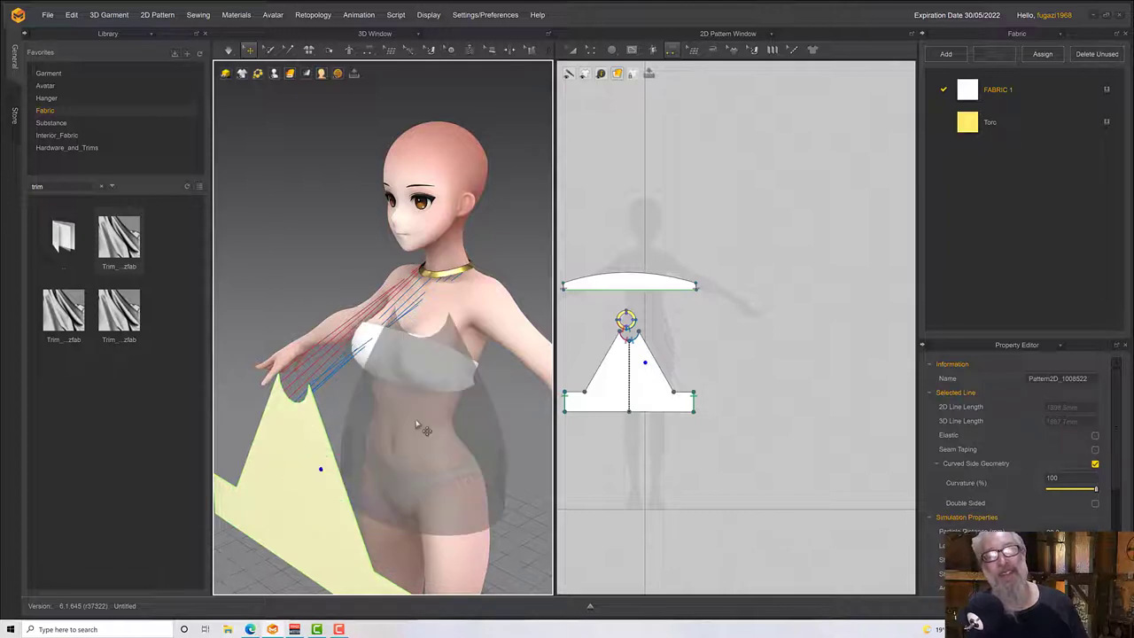
pyautogui.click(375, 407)
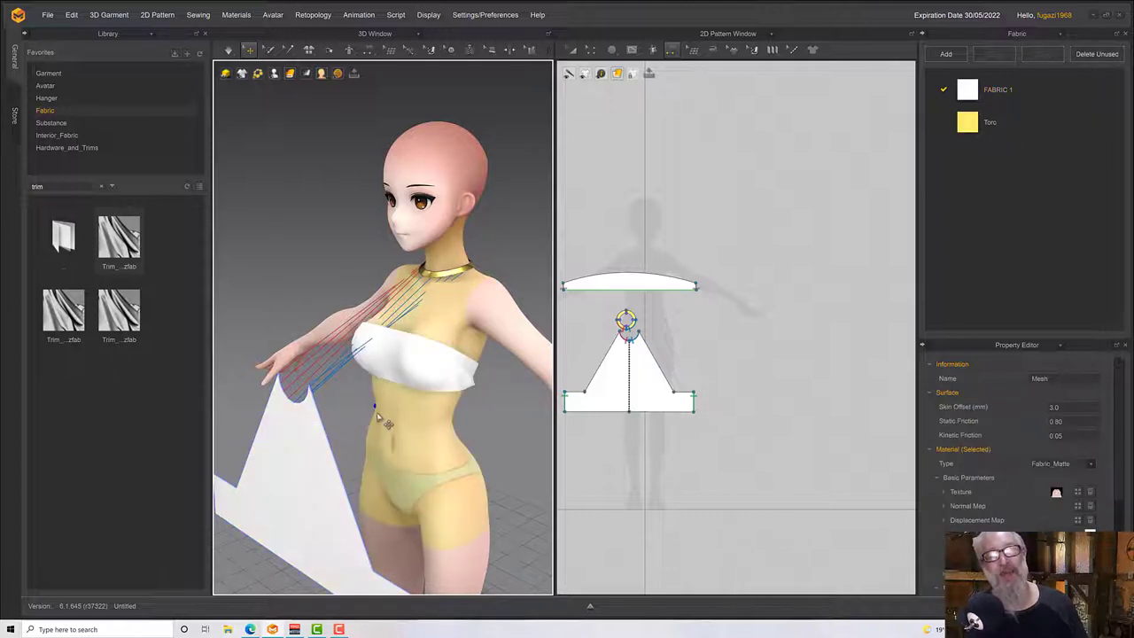
pyautogui.click(329, 456)
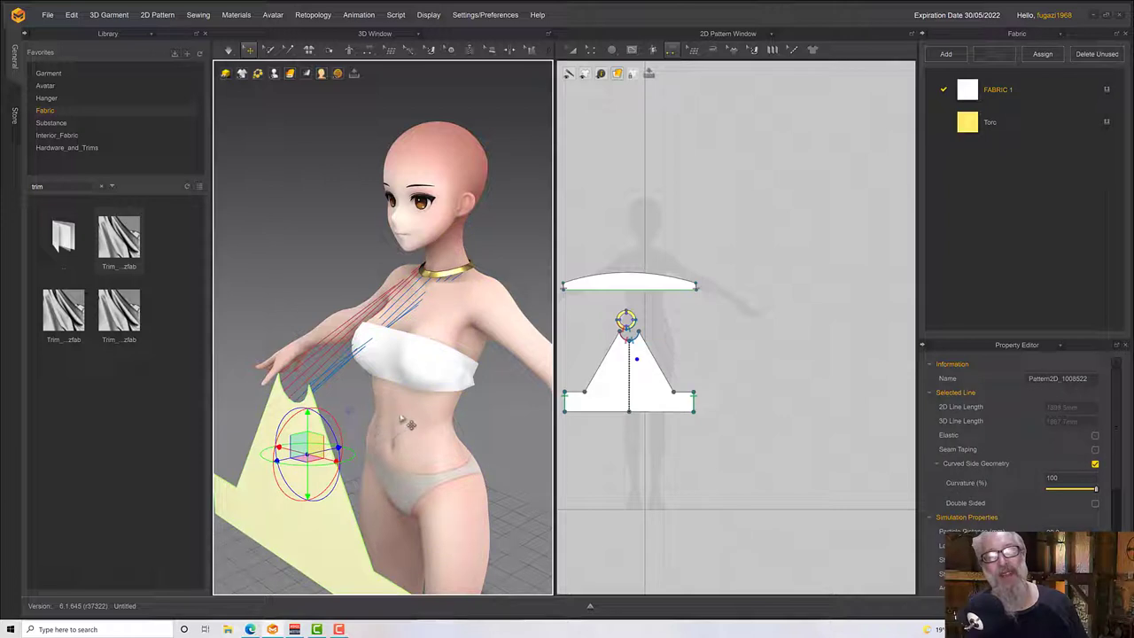
pyautogui.scroll(-3, 401, 419)
pyautogui.click(350, 483)
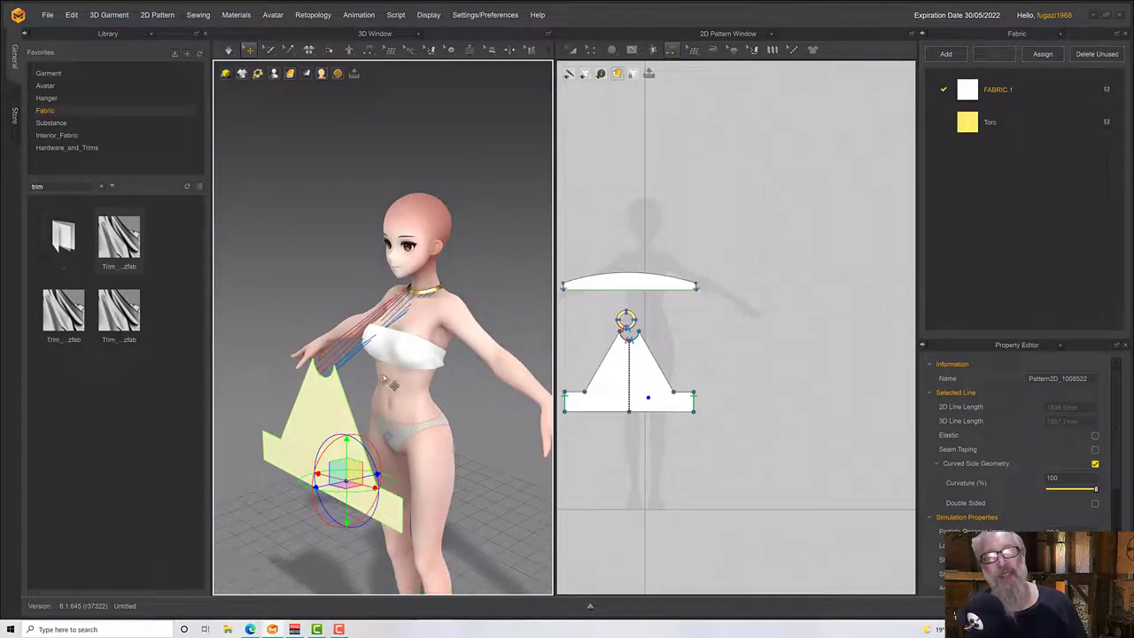
pyautogui.moveTo(391, 384); pyautogui.dragTo(408, 403, button='right')
pyautogui.press('space')
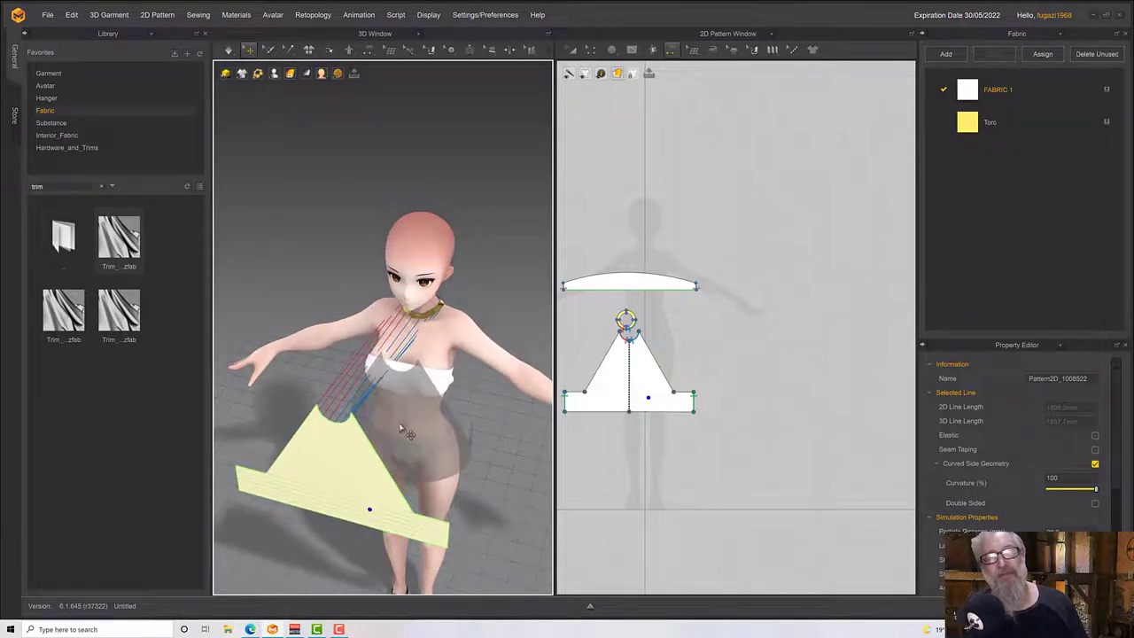
pyautogui.click(400, 428)
# Simulate the panel, tug its cloth into place around the waist, and check the drape from the side.
pyautogui.moveTo(415, 429)
pyautogui.mouseDown(button='right')
pyautogui.moveTo(378, 405)
pyautogui.moveTo(416, 417)
pyautogui.mouseUp(button='right')
pyautogui.moveTo(360, 403); pyautogui.dragTo(373, 376)
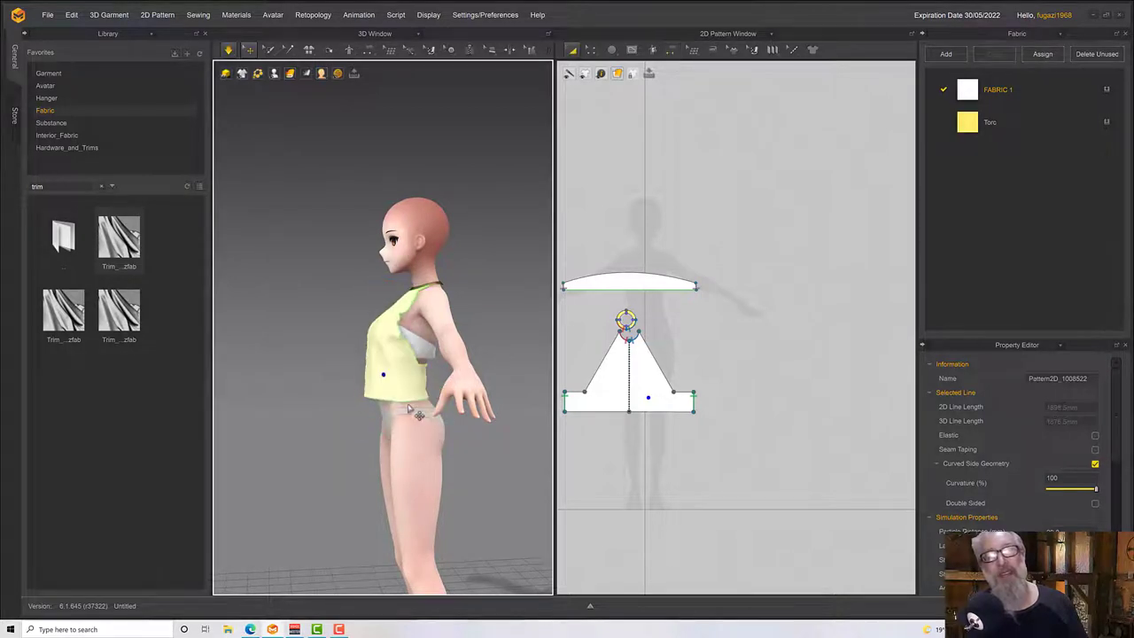
pyautogui.moveTo(410, 407); pyautogui.dragTo(372, 411, button='right')
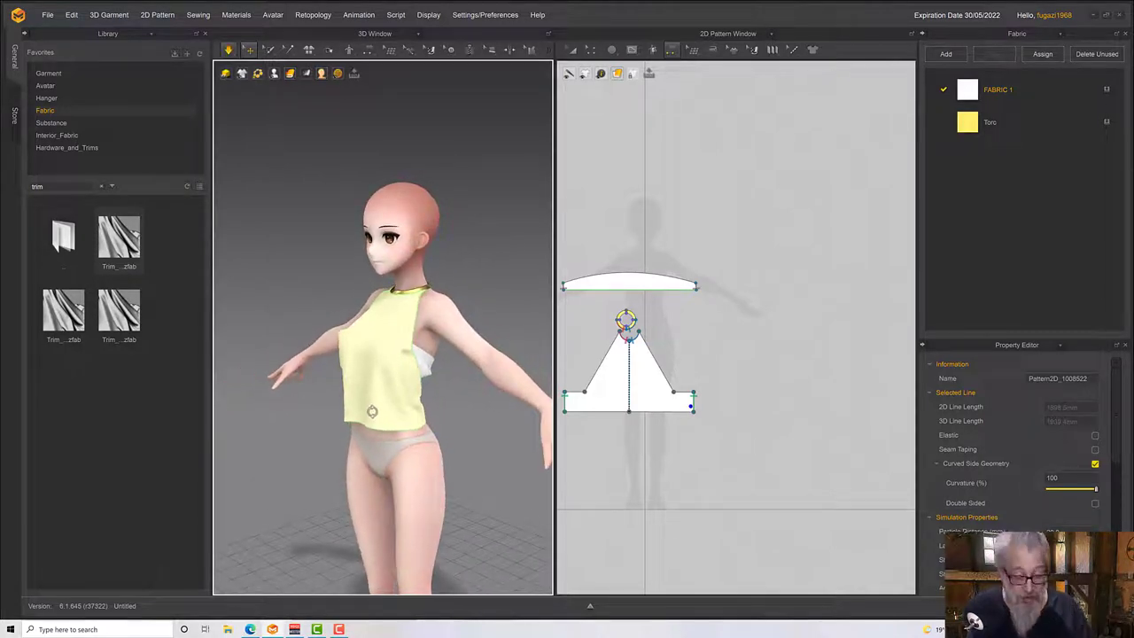
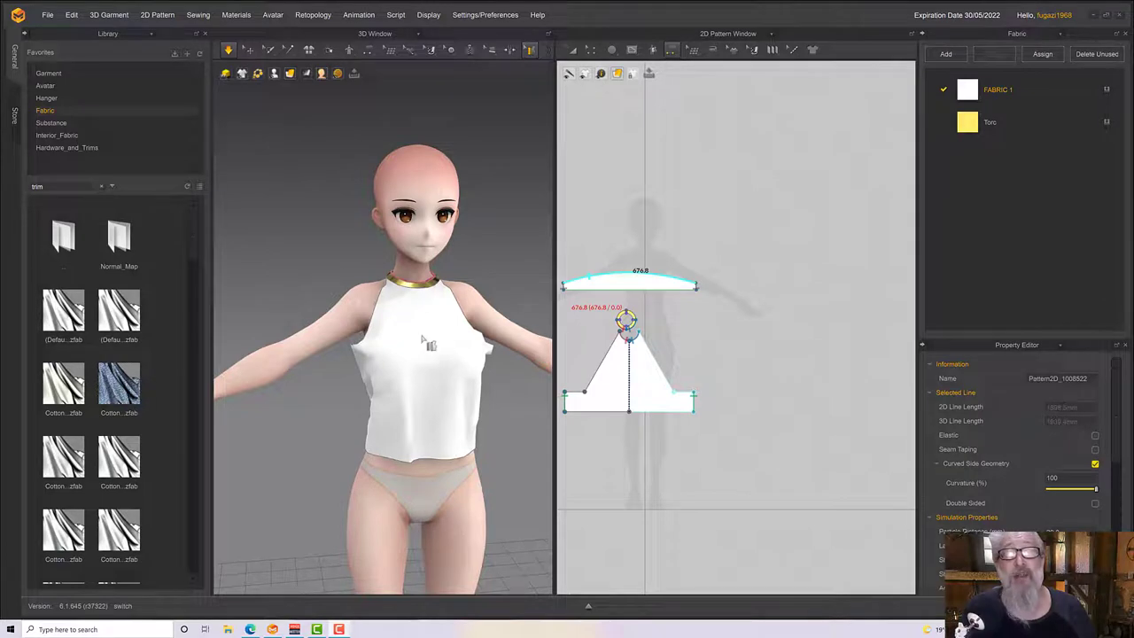
# Bend the panel's slanted side edges inward into concave curves with Edit Curvature.
pyautogui.moveTo(423, 330); pyautogui.dragTo(443, 329, button='right')
pyautogui.scroll(2, 443, 337)
pyautogui.scroll(2, 443, 337)
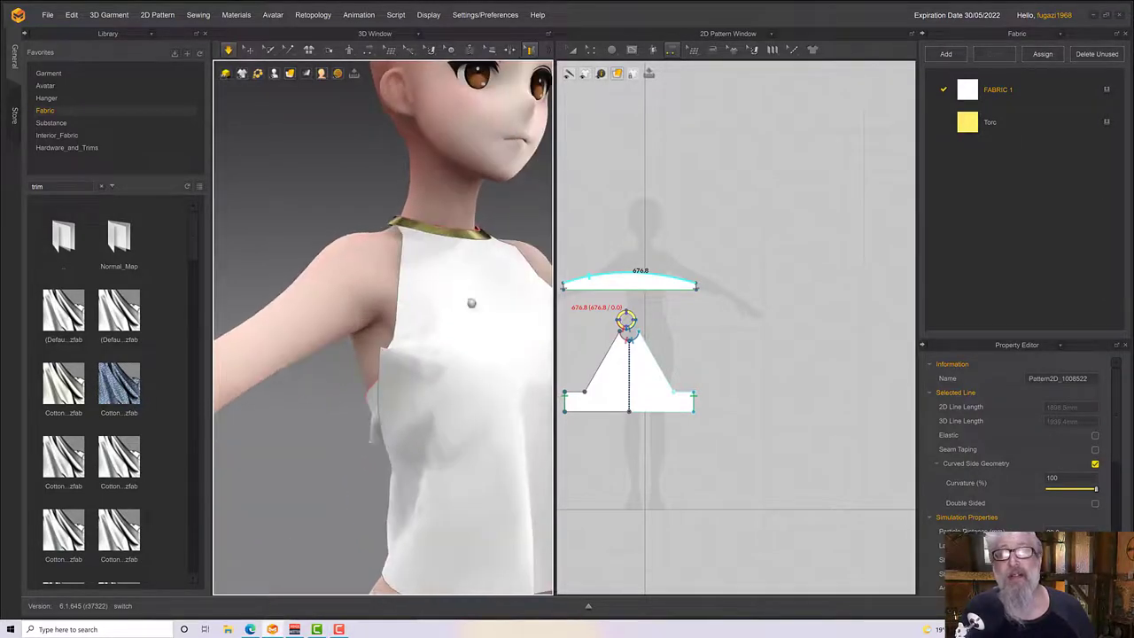
pyautogui.click(596, 49)
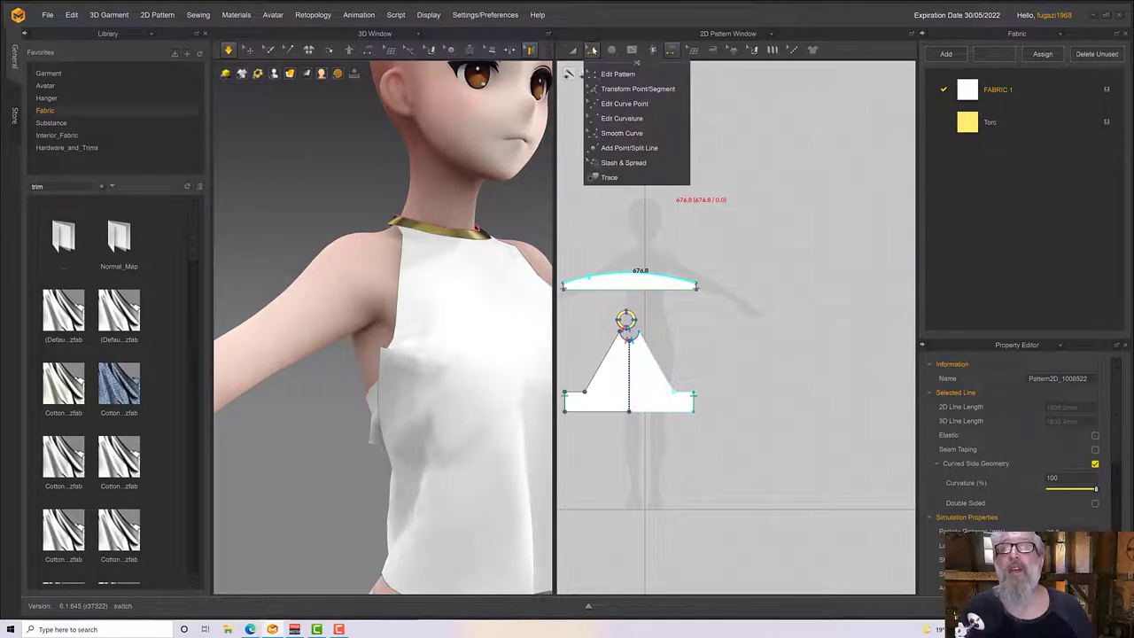
pyautogui.click(620, 116)
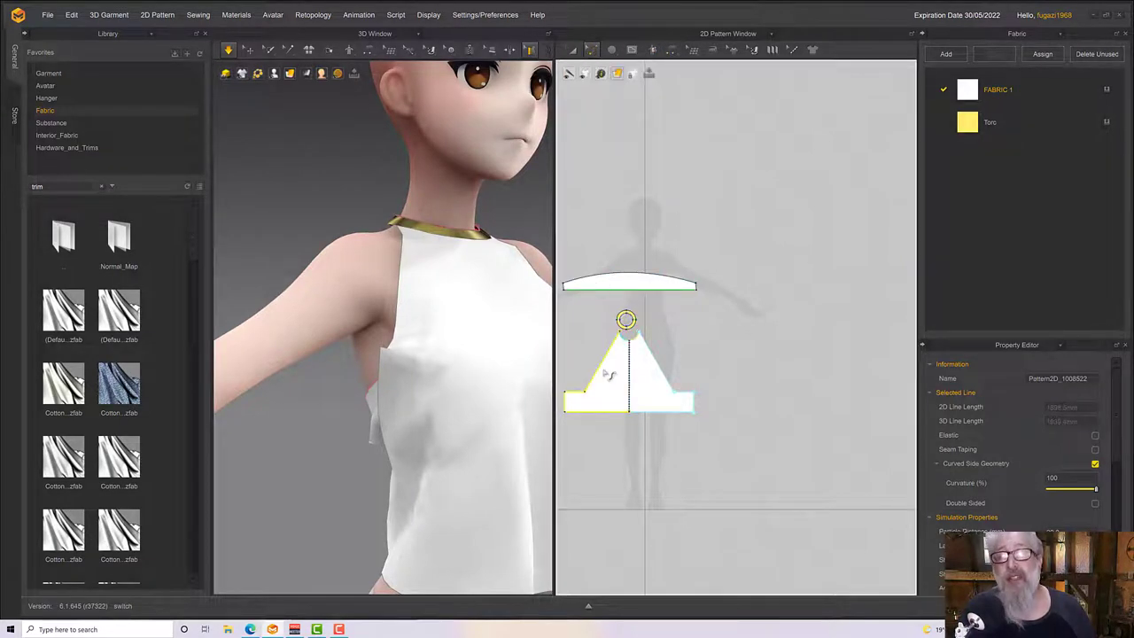
pyautogui.click(607, 374)
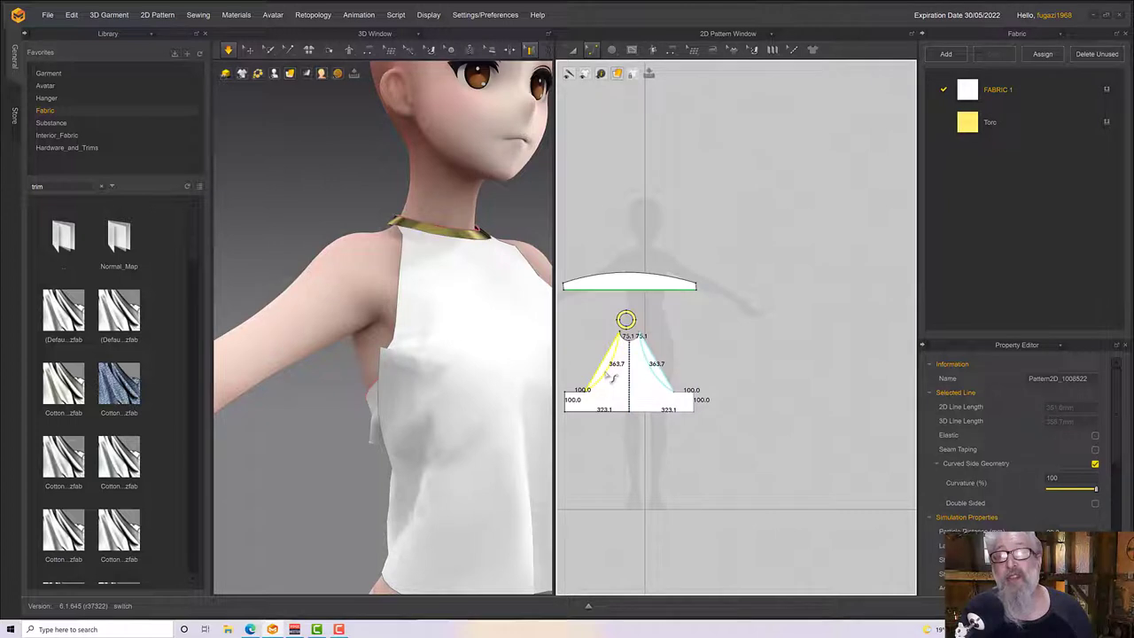
# Convert the corner point where the panel's curved side edge meets the hem strip to a curve point.
pyautogui.moveTo(388, 369); pyautogui.dragTo(536, 378, button='right')
pyautogui.scroll(-3, 452, 369)
pyautogui.scroll(-4, 431, 336)
pyautogui.scroll(4, 585, 398)
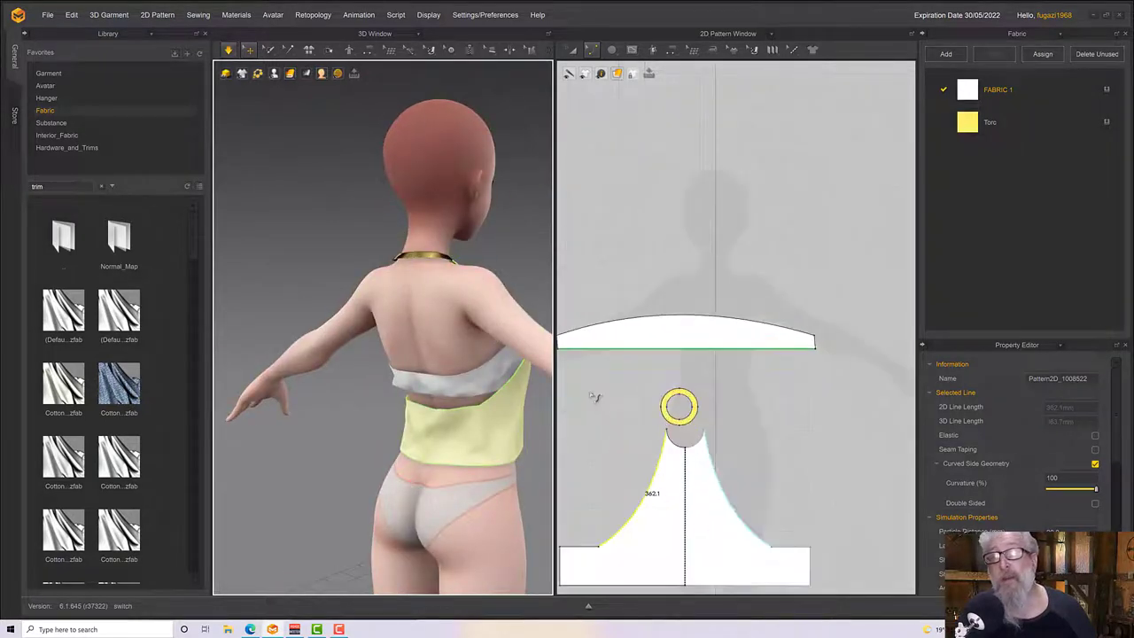
pyautogui.moveTo(620, 401); pyautogui.dragTo(639, 359, button='middle')
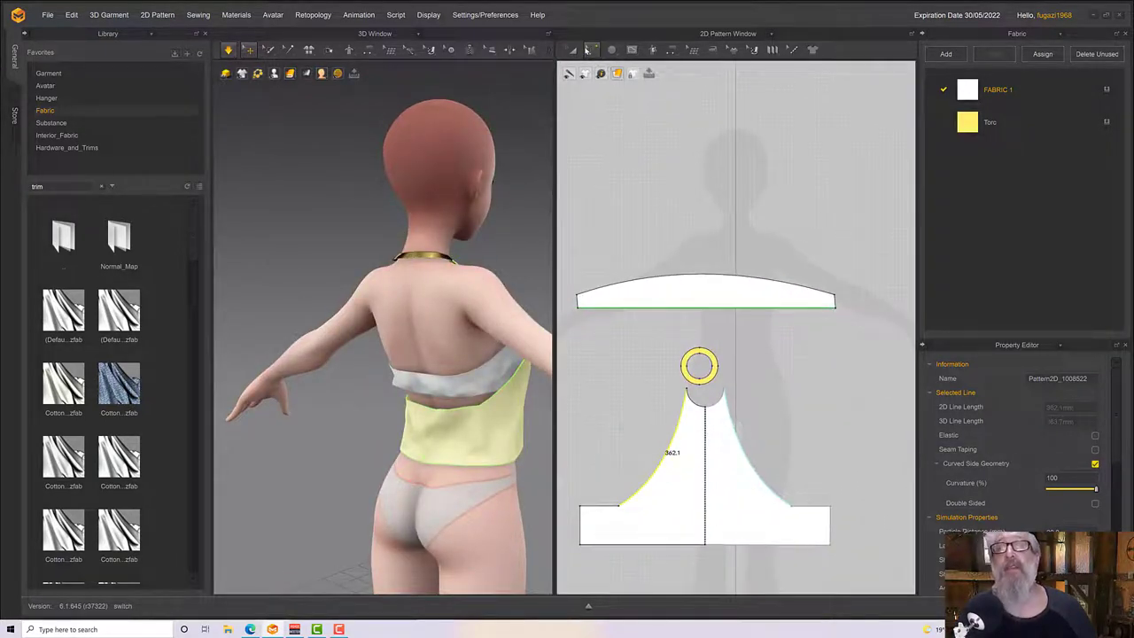
pyautogui.click(585, 51)
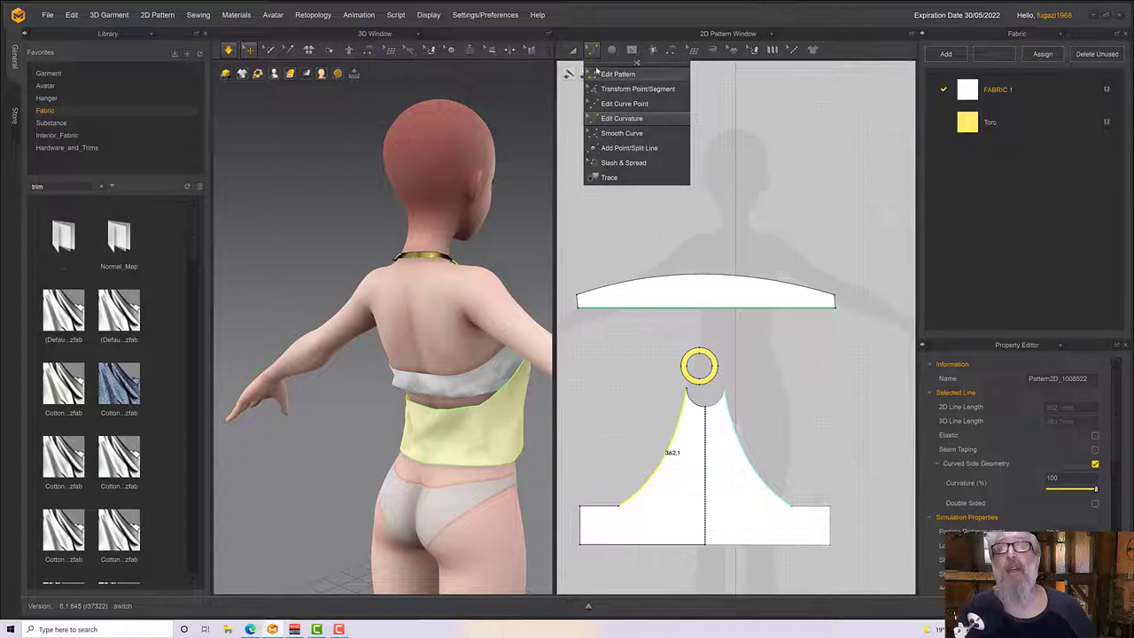
pyautogui.click(620, 86)
pyautogui.click(619, 508)
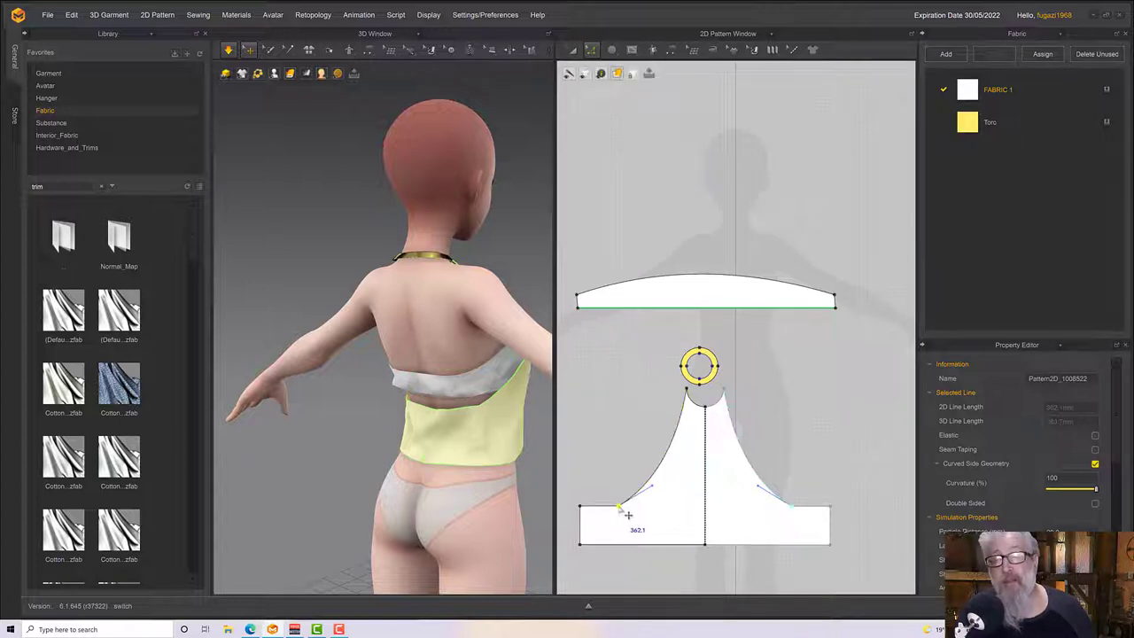
pyautogui.rightClick(620, 507)
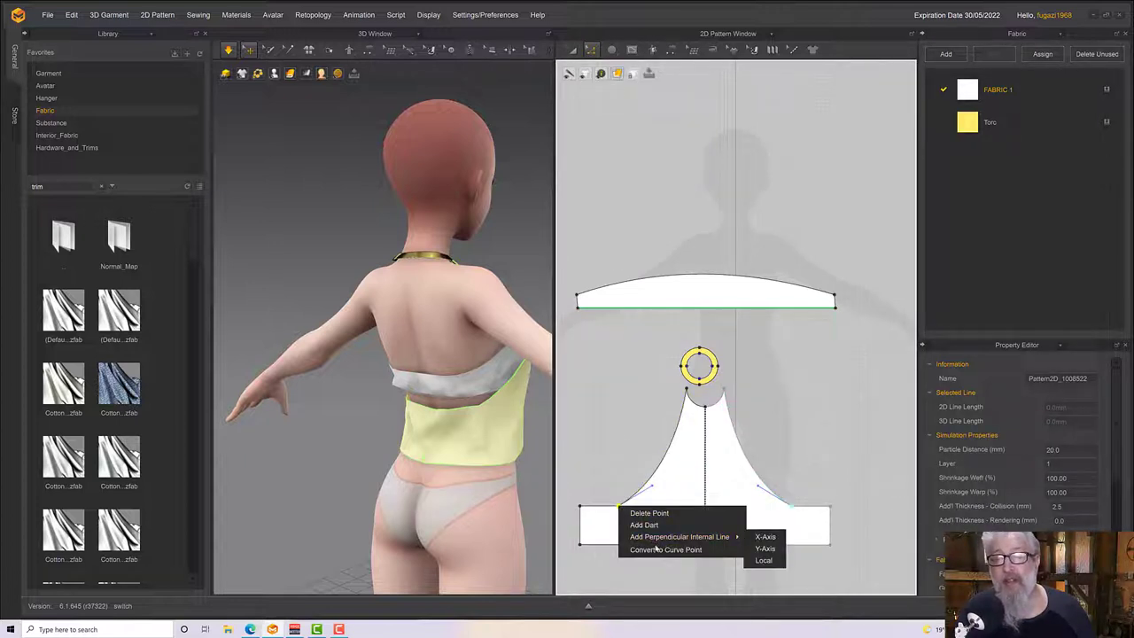
pyautogui.click(663, 550)
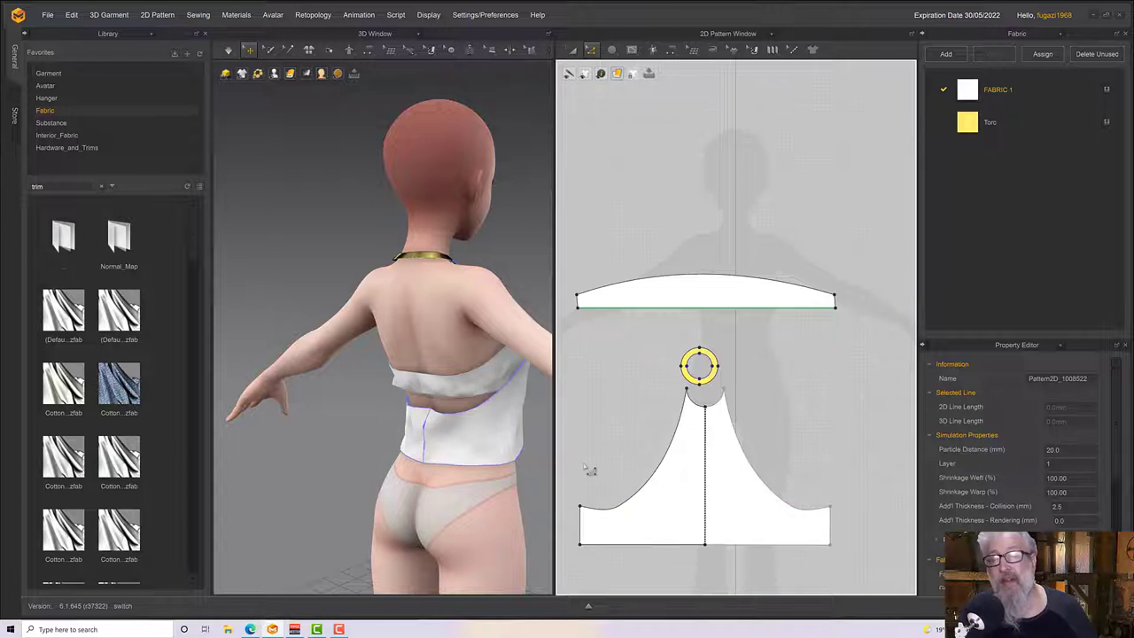
# Raise the lower part of the panel's side curve so it runs level into the hem strip, about 452 mm long.
pyautogui.click(594, 52)
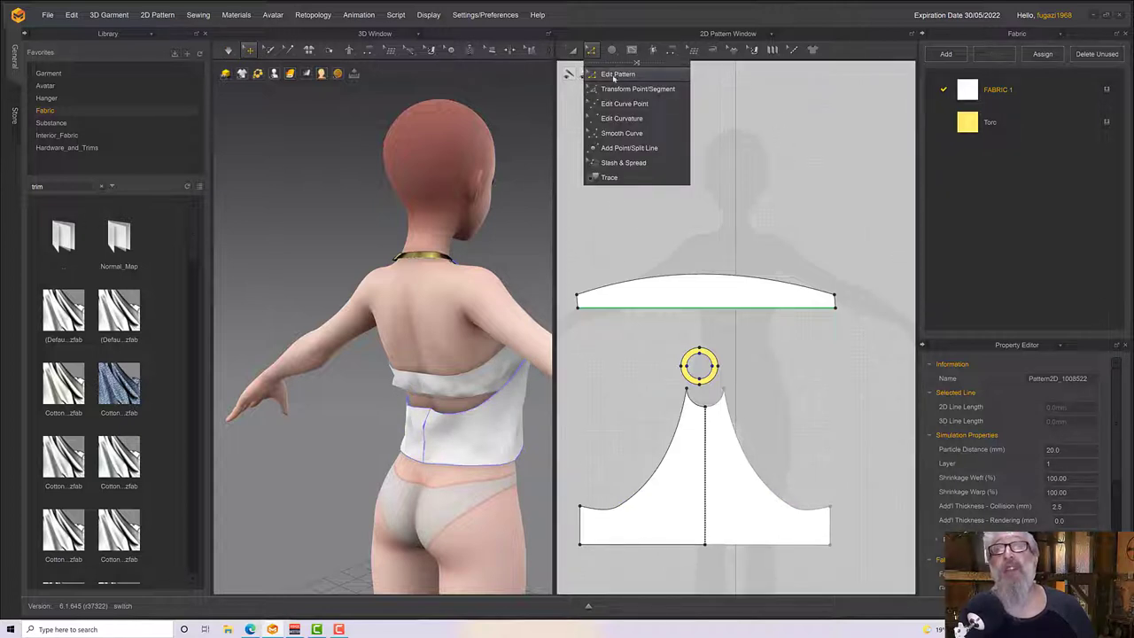
pyautogui.click(613, 75)
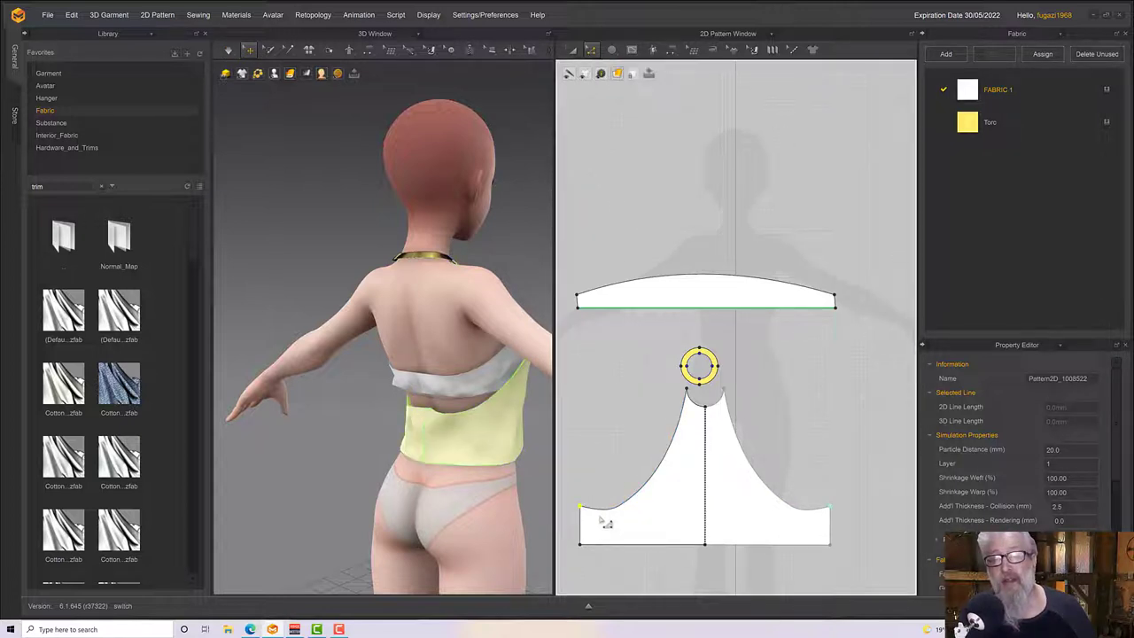
pyautogui.click(591, 50)
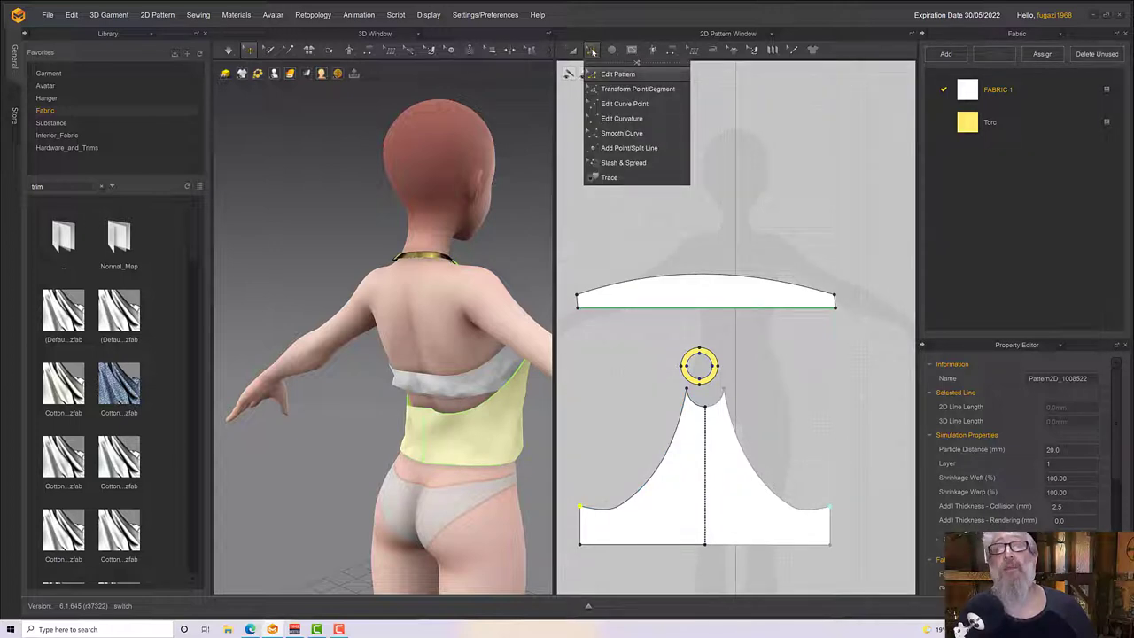
pyautogui.click(638, 502)
pyautogui.click(642, 499)
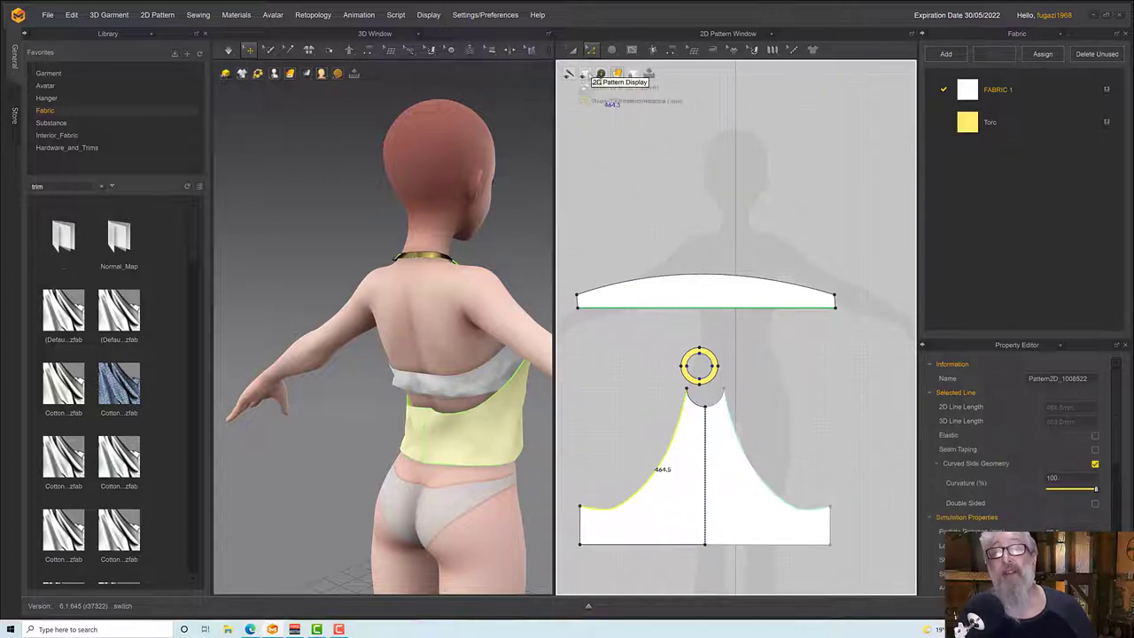
pyautogui.click(590, 52)
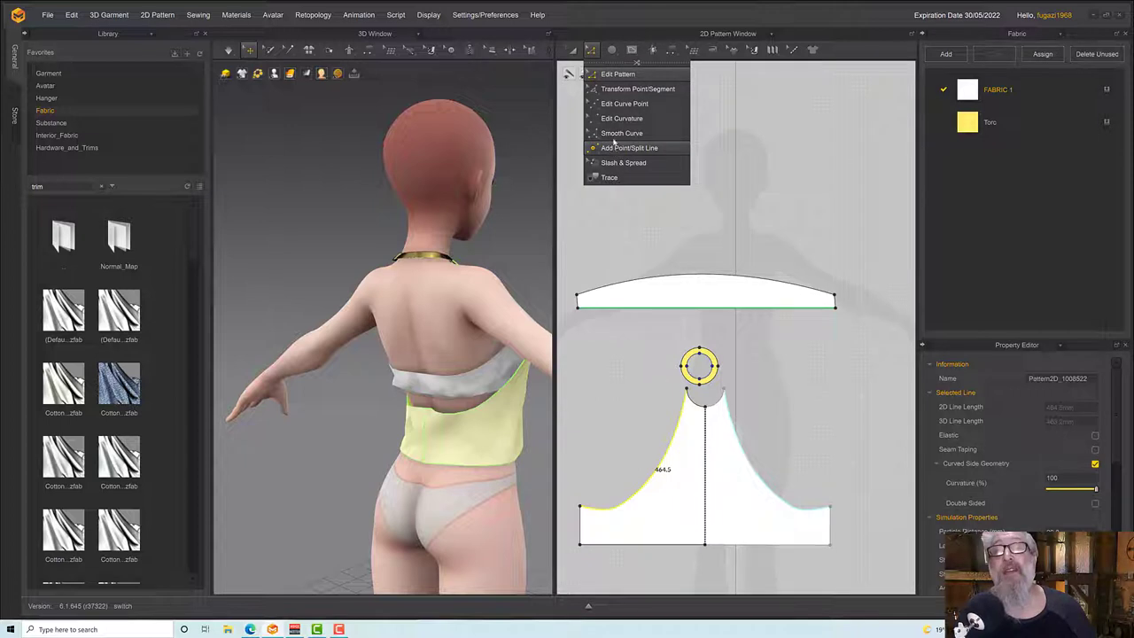
pyautogui.click(624, 148)
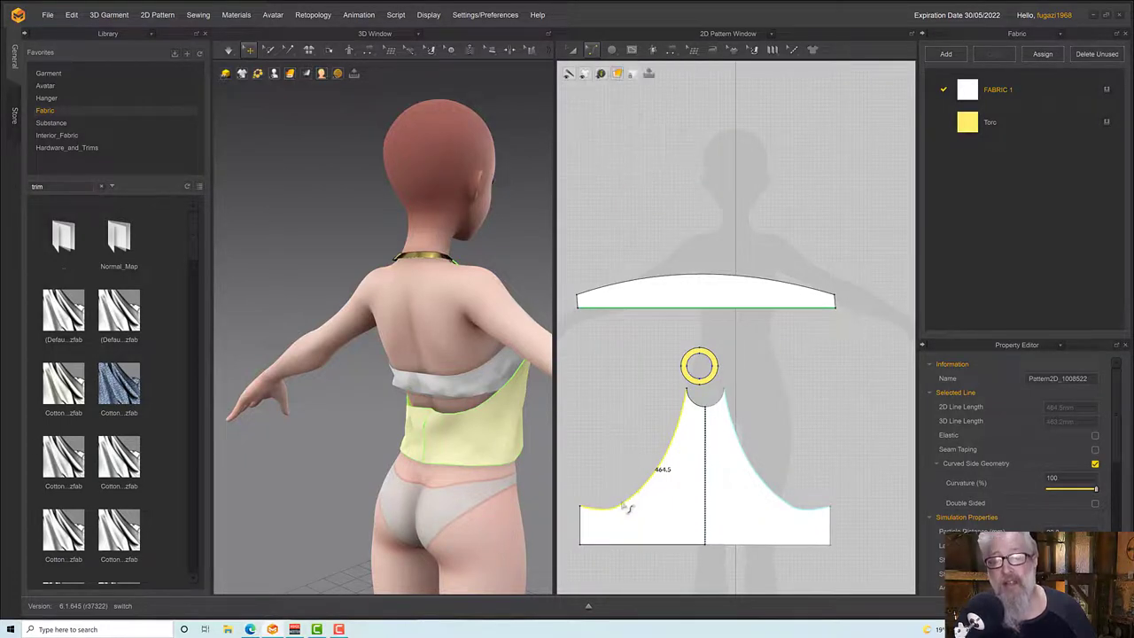
pyautogui.moveTo(622, 504); pyautogui.dragTo(622, 498)
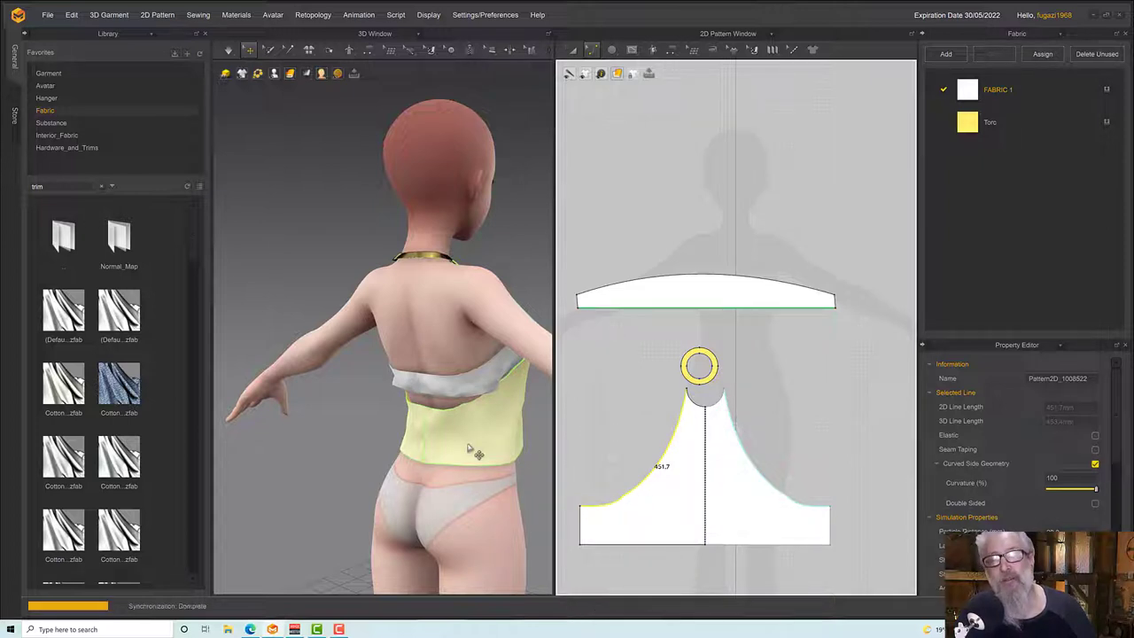
# Simulate the reshaped panel, pull its cloth at the avatar's side, and inspect the drape from the front and side.
pyautogui.moveTo(468, 449); pyautogui.dragTo(385, 395, button='right')
pyautogui.scroll(3, 401, 339)
pyautogui.moveTo(404, 339); pyautogui.dragTo(410, 334, button='right')
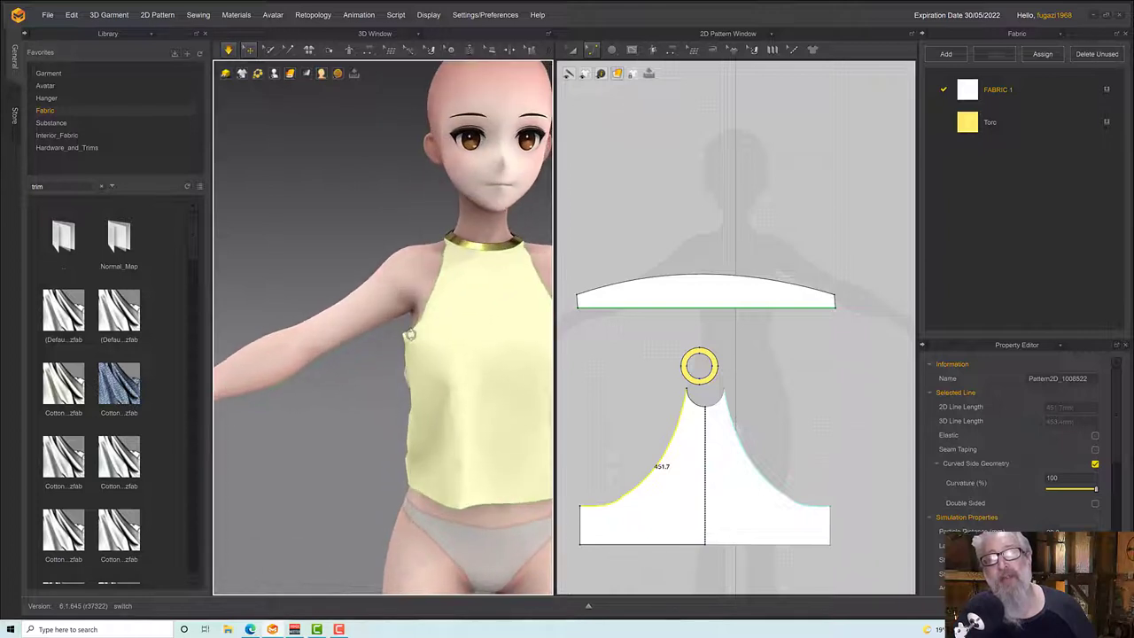
pyautogui.moveTo(438, 342); pyautogui.dragTo(410, 351)
pyautogui.moveTo(410, 351); pyautogui.dragTo(394, 444, button='right')
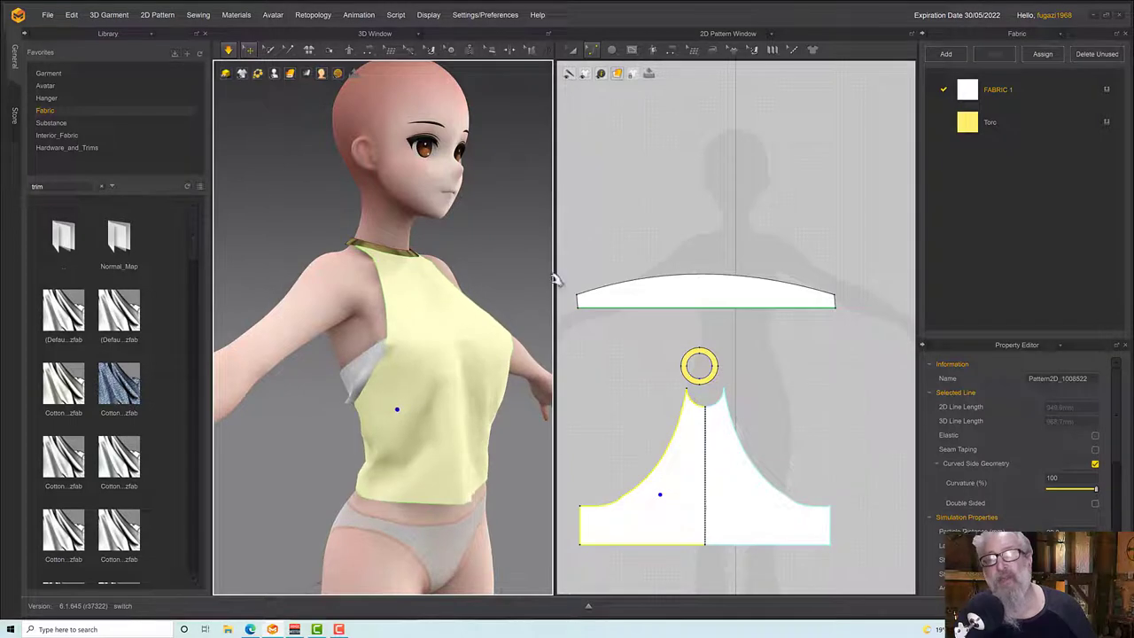
# Select all the curve points along the panel's side edge with Edit Curve Point and delete them.
pyautogui.click(596, 50)
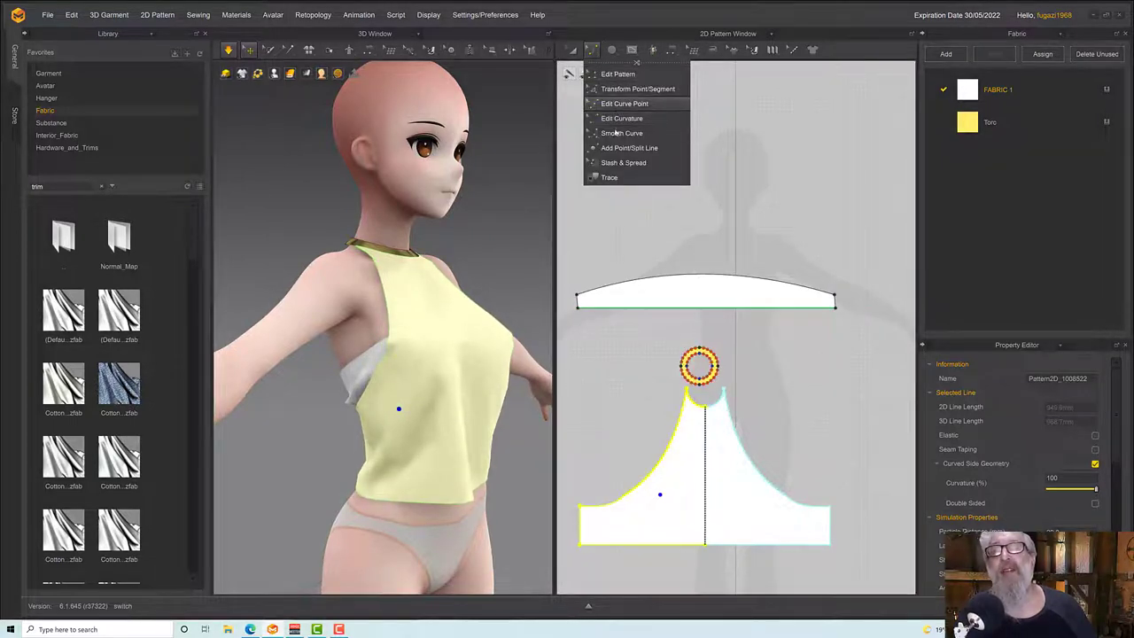
pyautogui.click(620, 105)
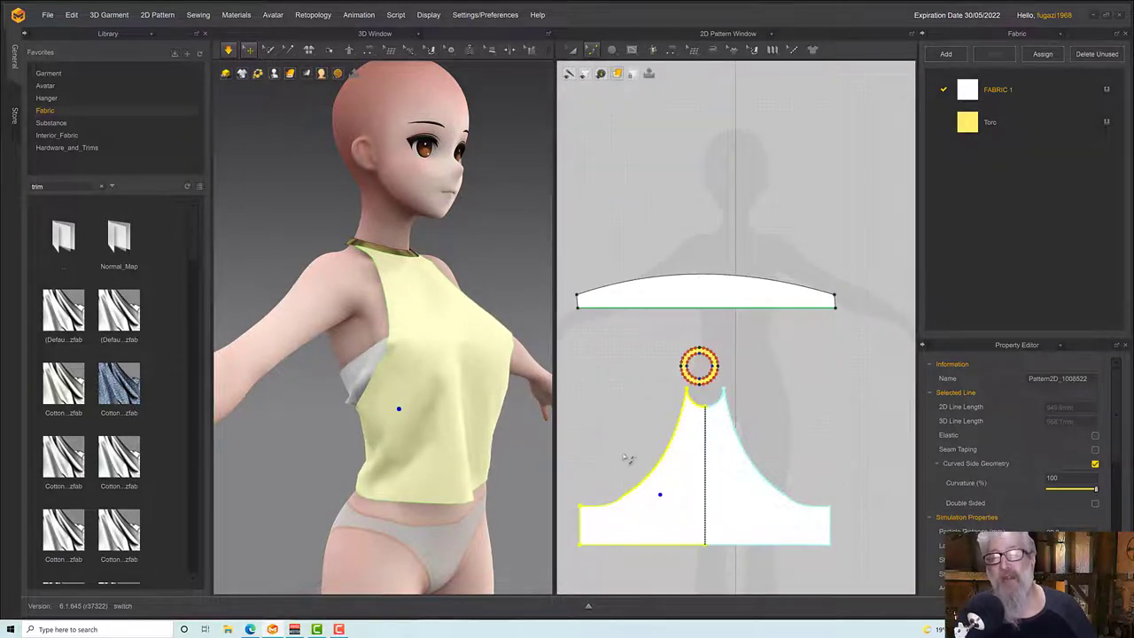
pyautogui.click(687, 403)
pyautogui.scroll(3, 694, 418)
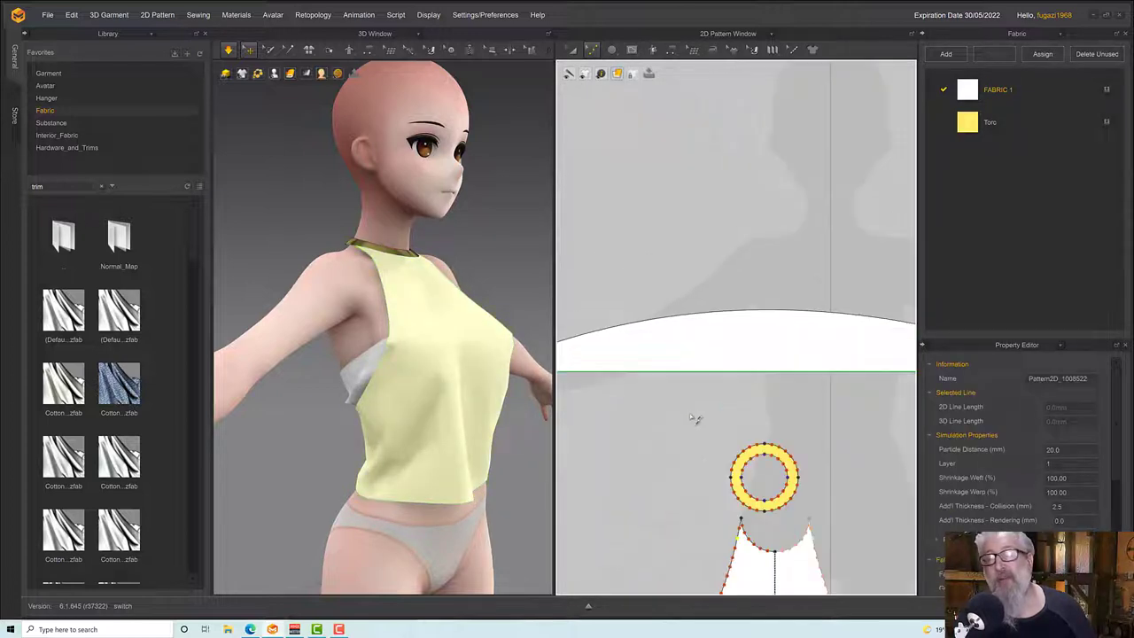
pyautogui.moveTo(685, 441); pyautogui.dragTo(691, 206, button='middle')
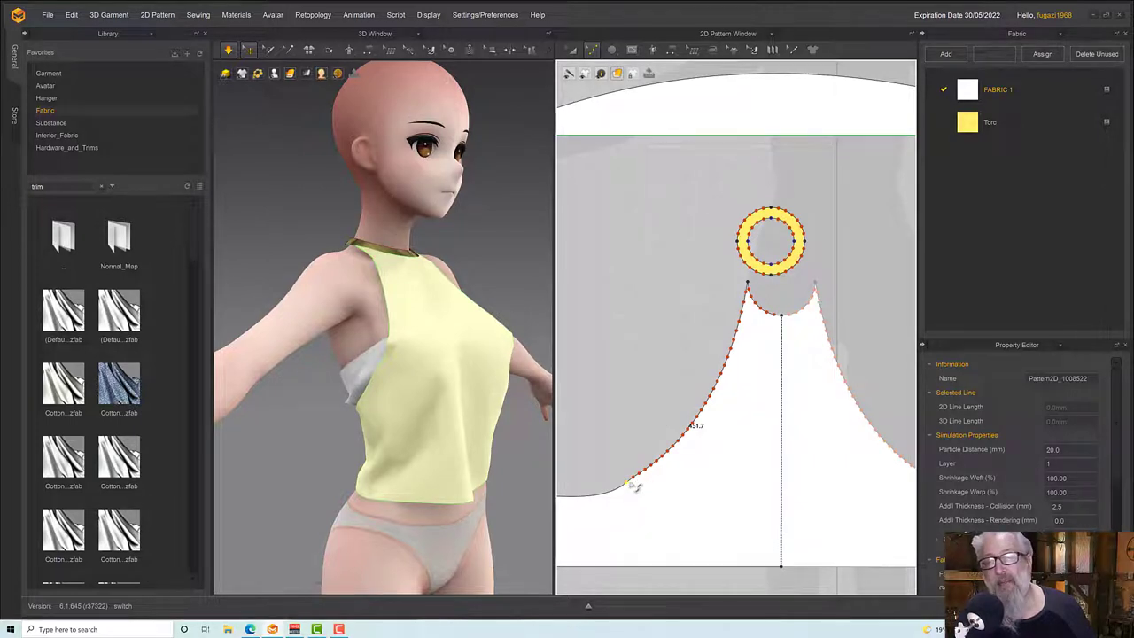
pyautogui.click(626, 452)
pyautogui.moveTo(599, 357); pyautogui.dragTo(744, 493)
pyautogui.click(716, 340)
pyautogui.moveTo(714, 308); pyautogui.dragTo(760, 383)
pyautogui.click(736, 300)
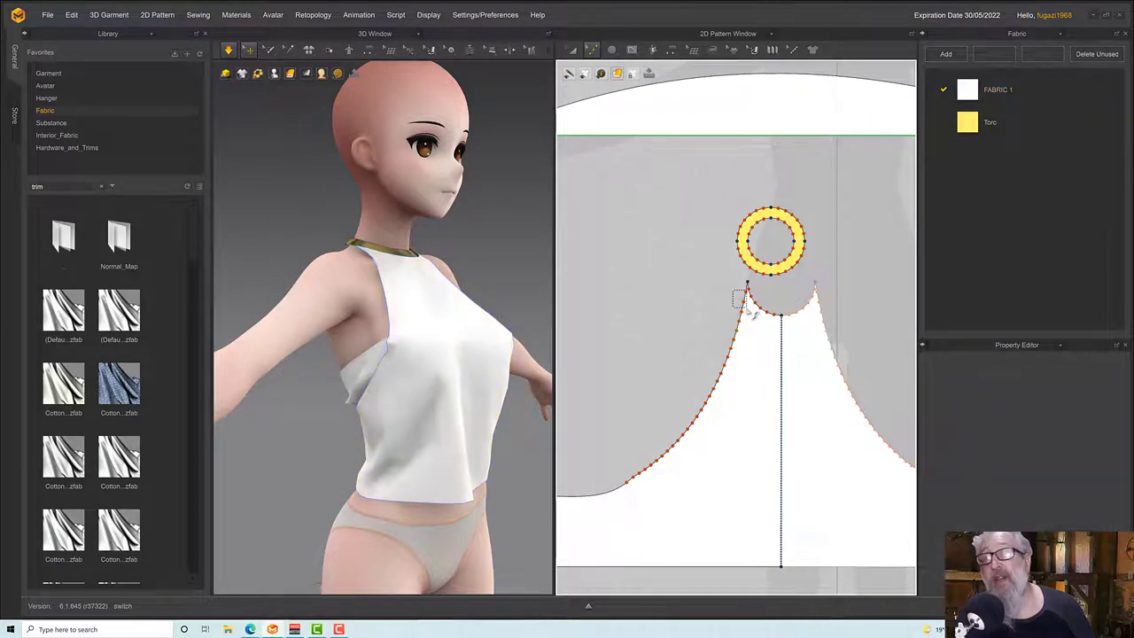
pyautogui.moveTo(751, 315); pyautogui.dragTo(749, 318)
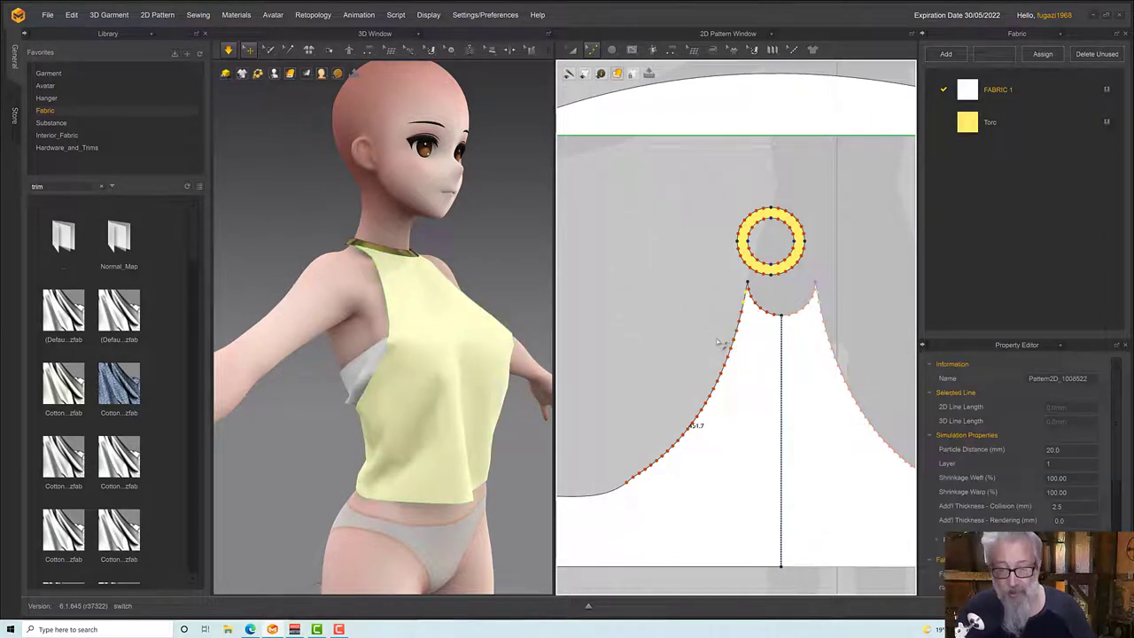
pyautogui.click(657, 331)
pyautogui.moveTo(577, 303); pyautogui.dragTo(751, 519)
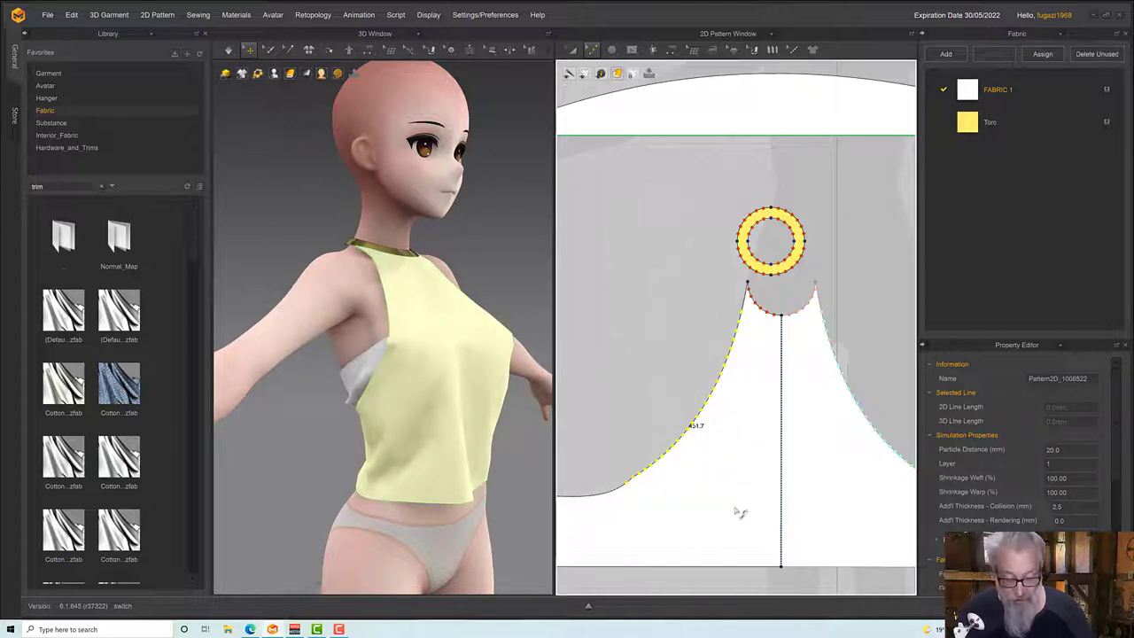
pyautogui.hotkey('ctrl', 'z')
pyautogui.click(592, 50)
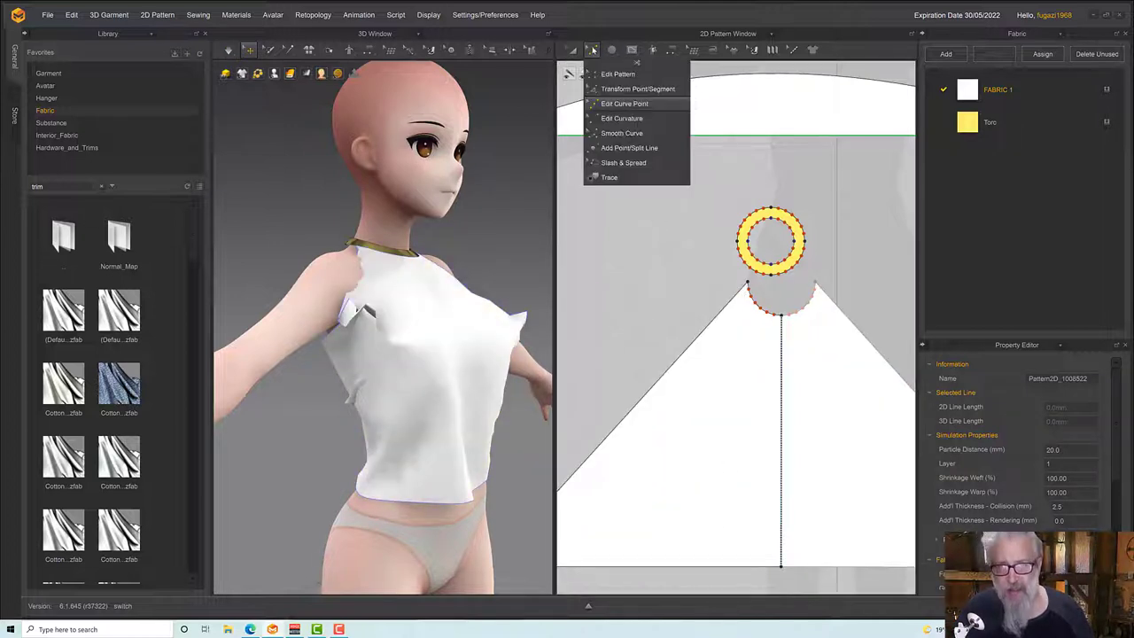
# Bend the panel's straight side edge inward with Edit Curvature into a symmetric curve about 433 mm long.
pyautogui.click(625, 117)
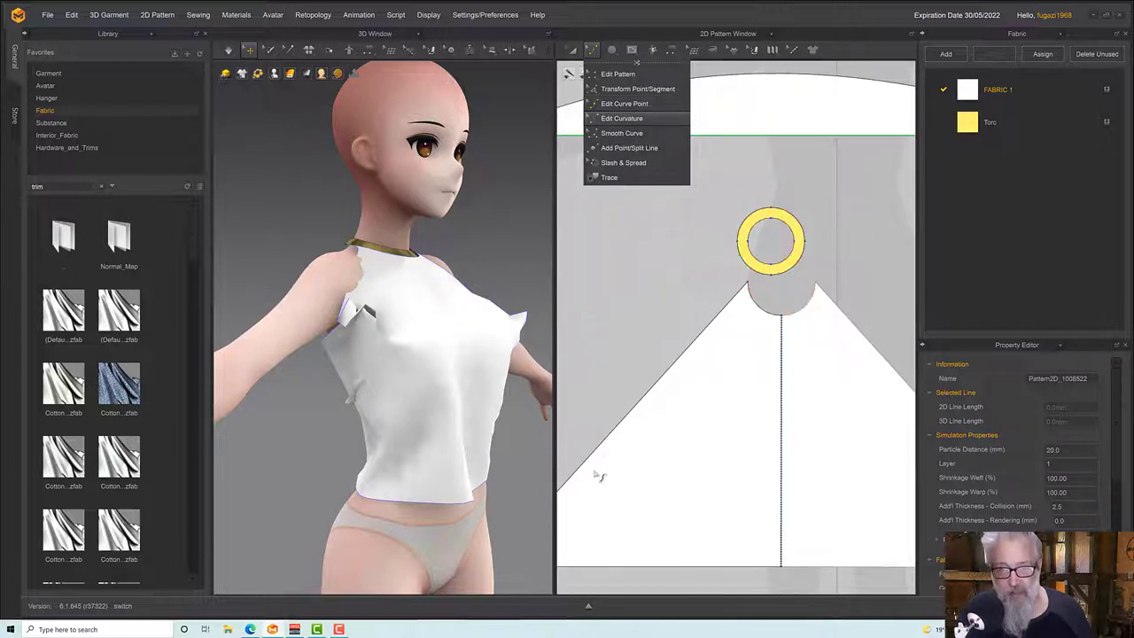
pyautogui.scroll(-5, 638, 450)
pyautogui.moveTo(620, 329)
pyautogui.mouseDown()
pyautogui.moveTo(633, 343)
pyautogui.moveTo(622, 337)
pyautogui.mouseUp()
pyautogui.scroll(-2, 599, 280)
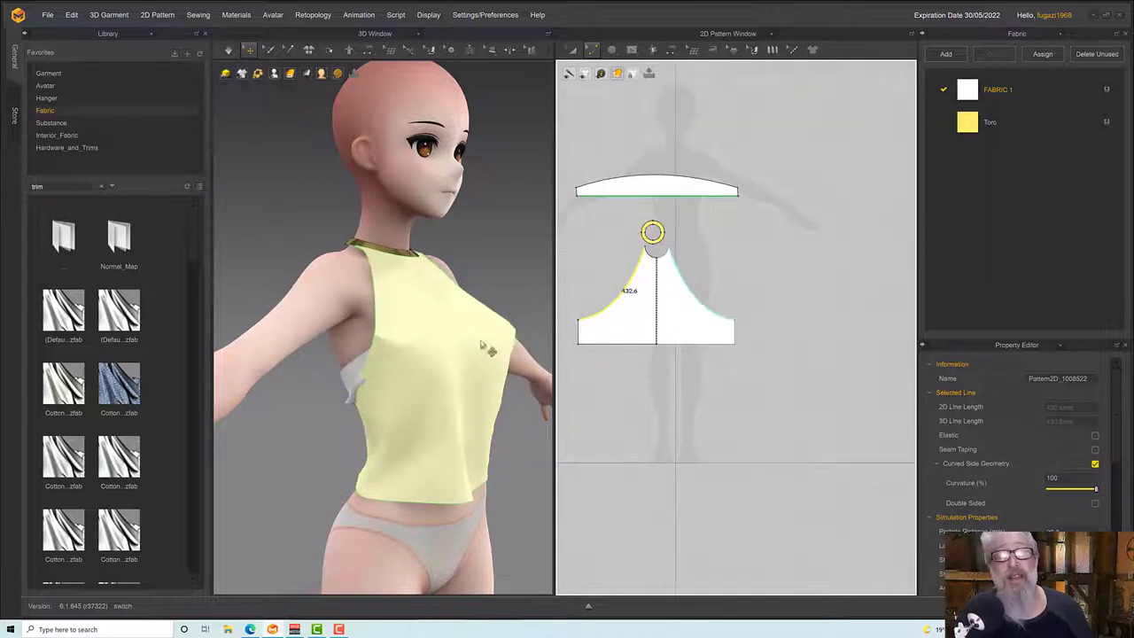
pyautogui.moveTo(430, 345); pyautogui.dragTo(516, 338, button='right')
pyautogui.moveTo(496, 379); pyautogui.dragTo(487, 392, button='middle')
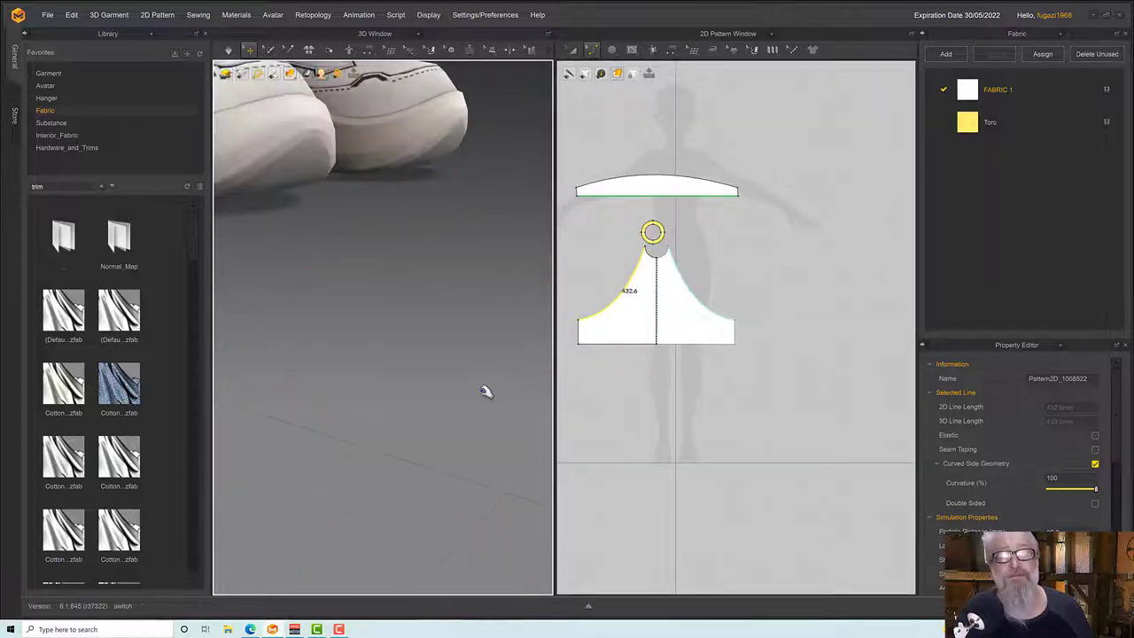
pyautogui.scroll(4, 585, 335)
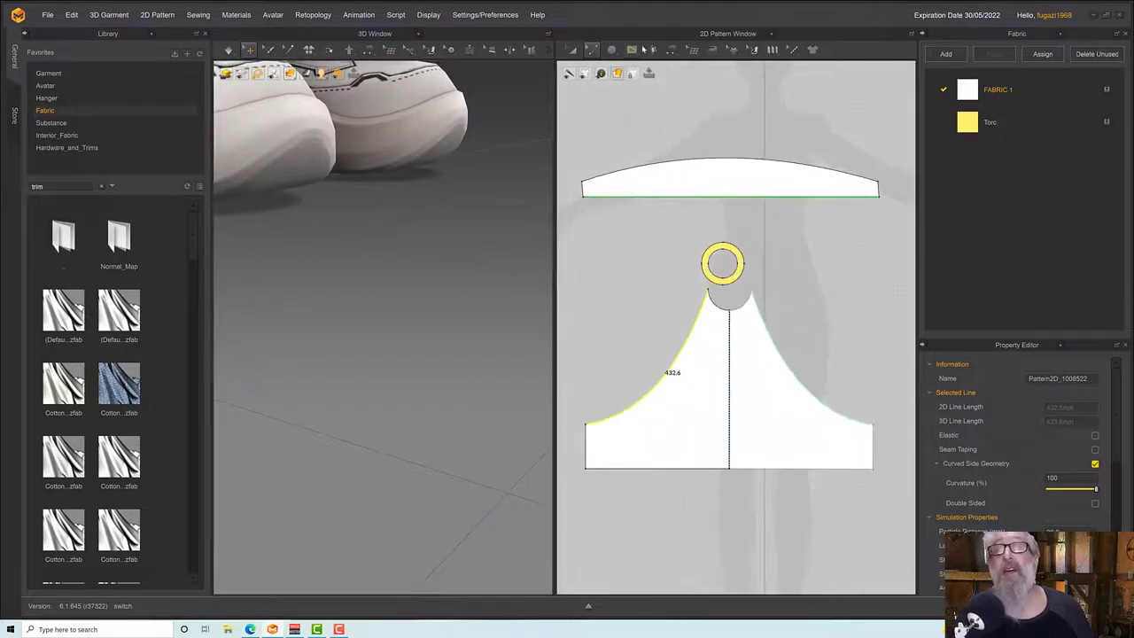
# Extend the side curve's lower handle inward with Edit Pattern so the curve meets the hem corner level, about 448 mm long.
pyautogui.click(612, 51)
pyautogui.click(607, 103)
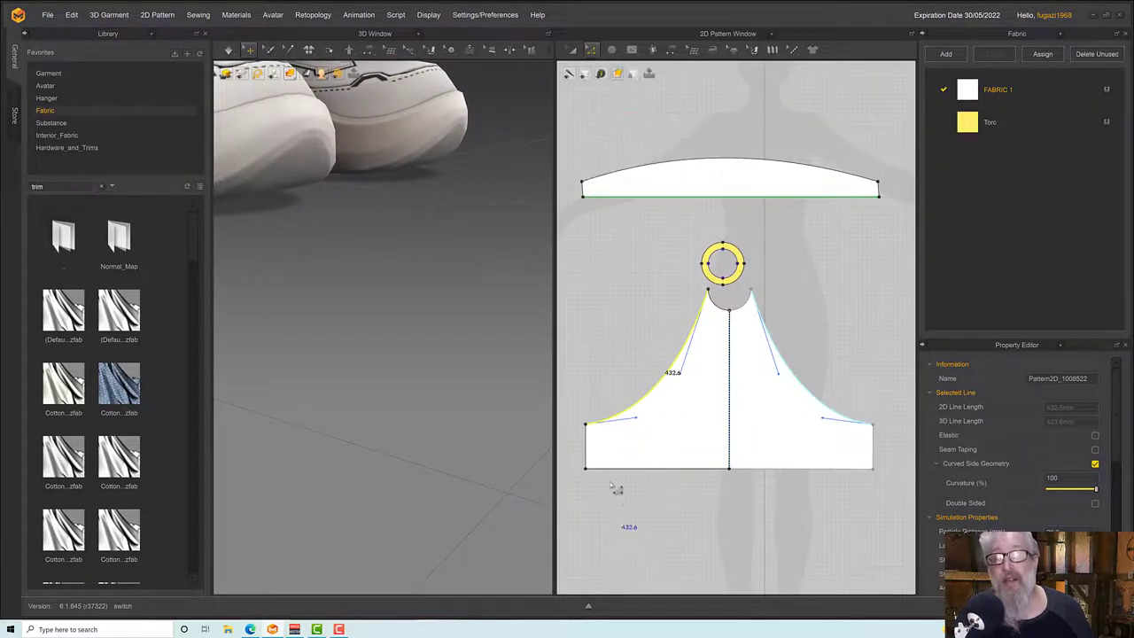
pyautogui.moveTo(636, 418); pyautogui.dragTo(661, 423)
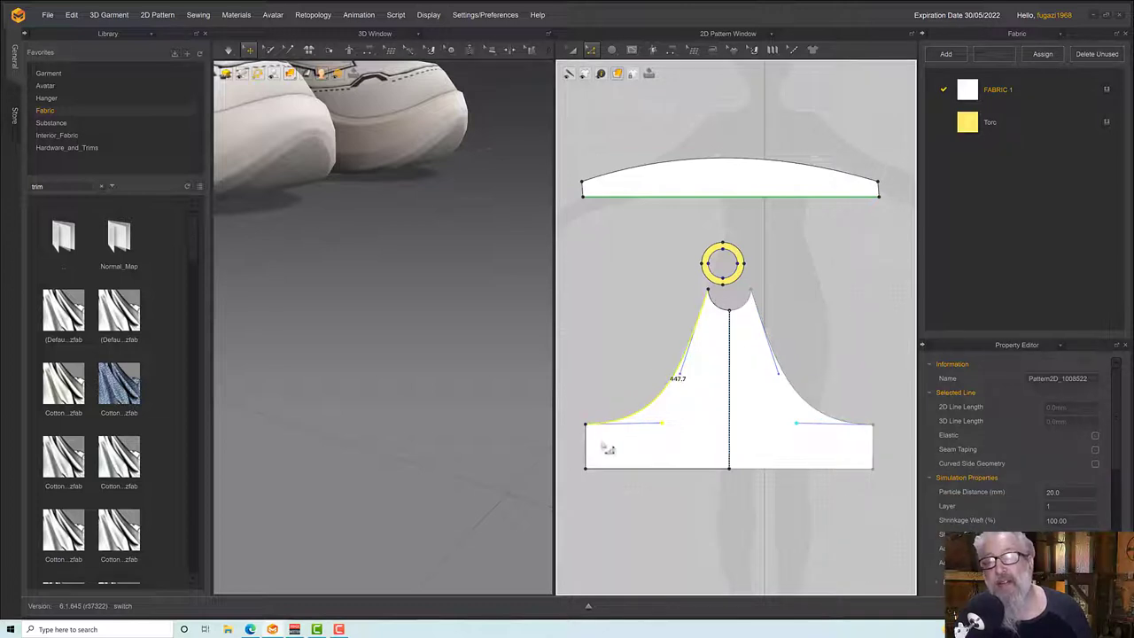
# Bring the whole avatar back into view, simulate the reshaped panel, and inspect its drape from the front and side.
pyautogui.moveTo(423, 422); pyautogui.dragTo(367, 299, button='right')
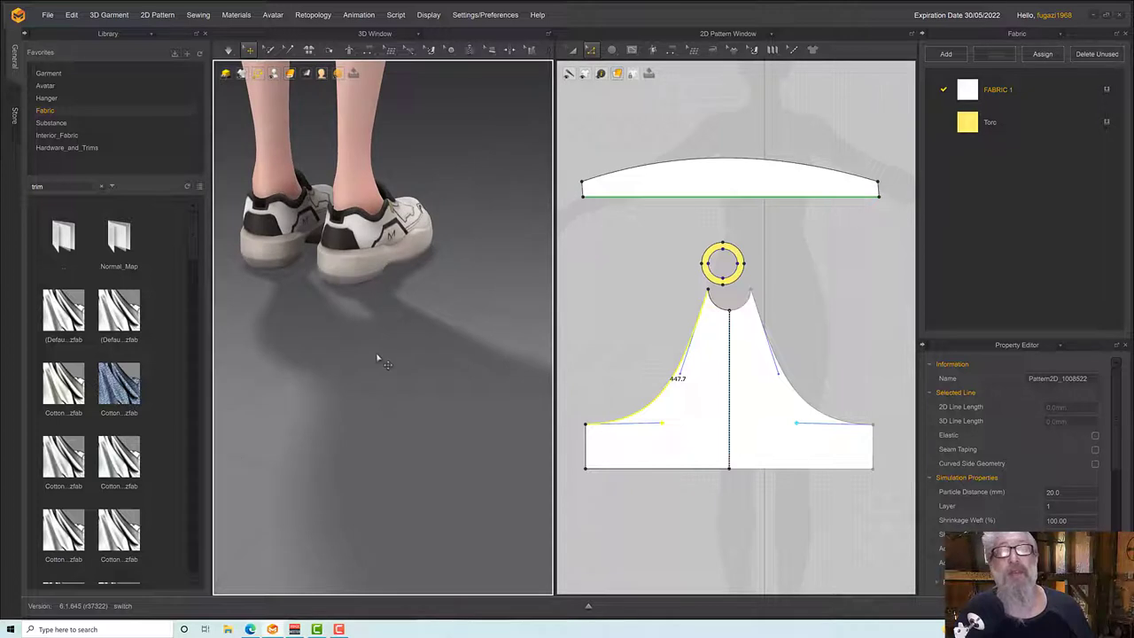
pyautogui.scroll(-2, 380, 360)
pyautogui.scroll(-2, 380, 360)
pyautogui.scroll(-3, 425, 400)
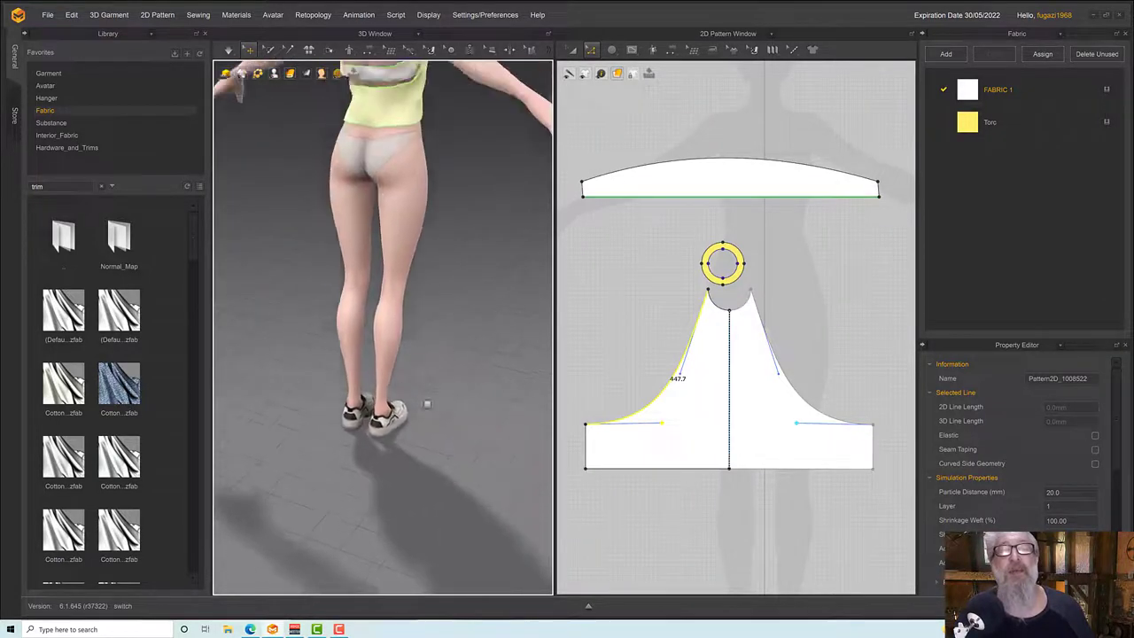
pyautogui.moveTo(426, 443); pyautogui.dragTo(422, 331, button='right')
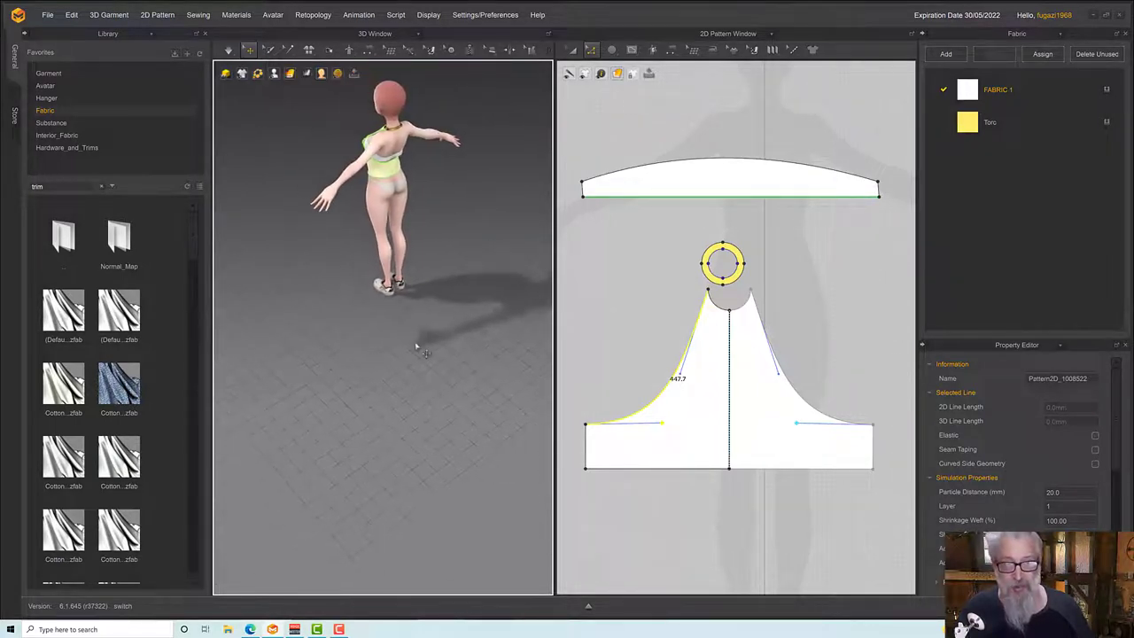
pyautogui.moveTo(413, 391); pyautogui.dragTo(399, 448, button='right')
pyautogui.scroll(6, 390, 417)
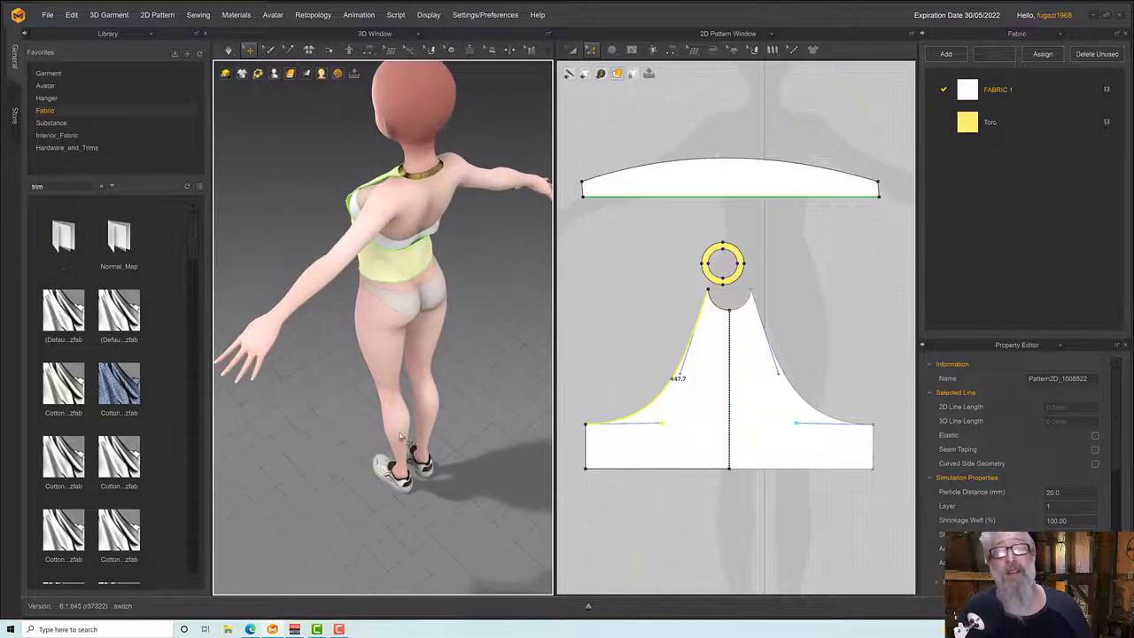
pyautogui.moveTo(384, 394); pyautogui.dragTo(497, 418, button='right')
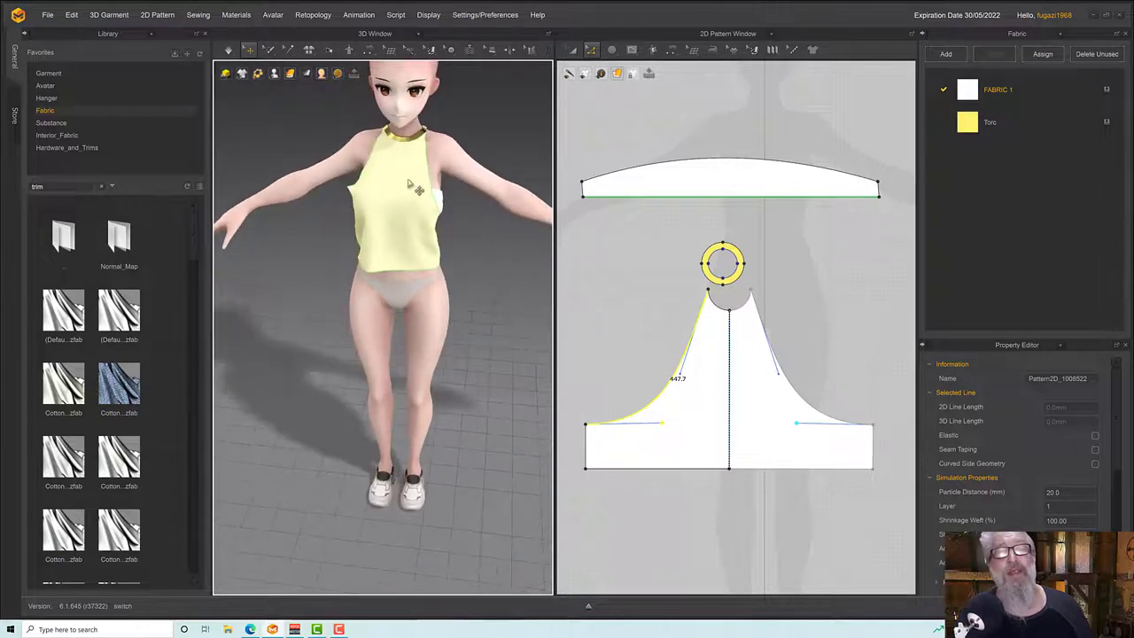
pyautogui.moveTo(409, 183); pyautogui.dragTo(422, 186, button='right')
pyautogui.click(422, 185)
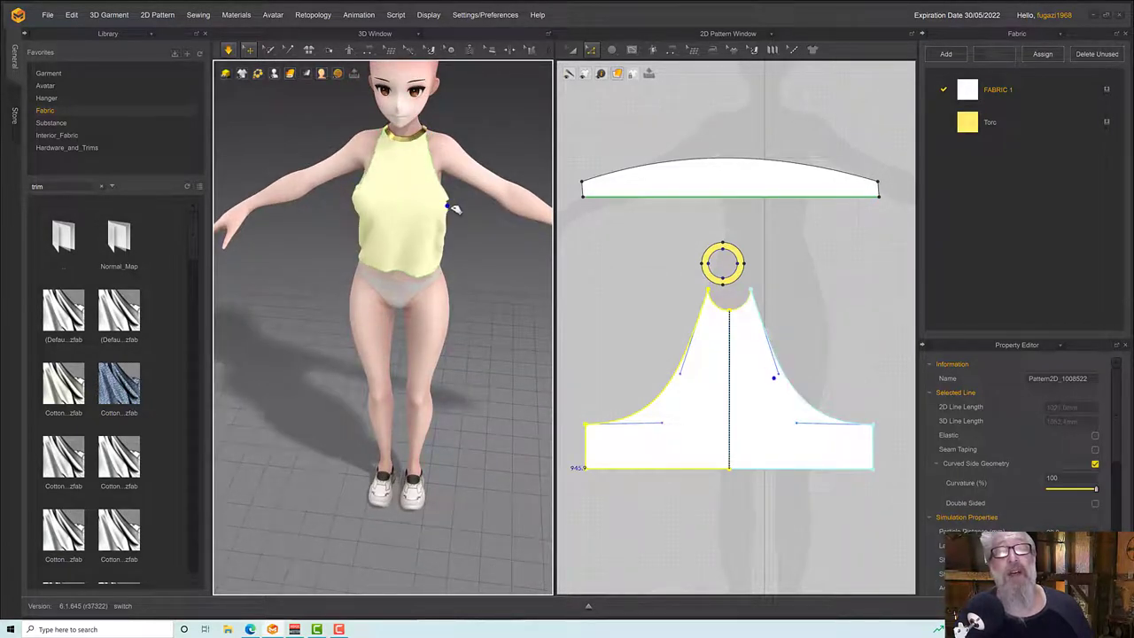
pyautogui.moveTo(447, 249); pyautogui.dragTo(329, 203, button='right')
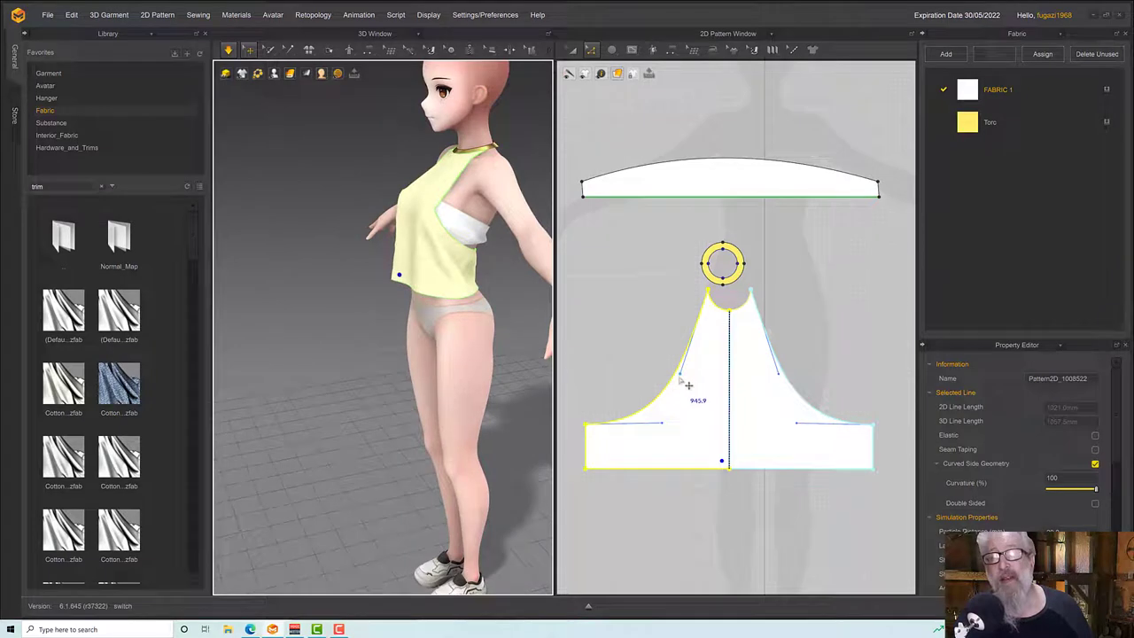
# Lengthen the side curve's upper handle downward to make the edge about 459 mm long, and check the simulated drape from several angles.
pyautogui.moveTo(680, 389)
pyautogui.mouseDown()
pyautogui.moveTo(686, 412)
pyautogui.moveTo(677, 404)
pyautogui.mouseUp()
pyautogui.moveTo(471, 303); pyautogui.dragTo(524, 288, button='right')
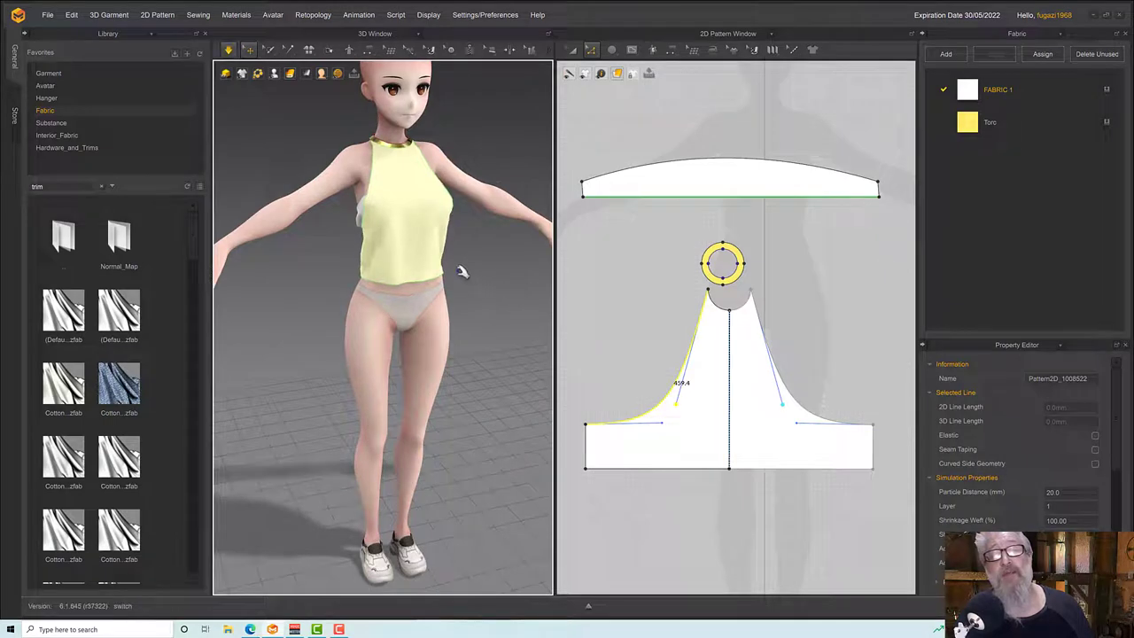
pyautogui.moveTo(461, 271); pyautogui.dragTo(498, 263, button='right')
pyautogui.click(384, 267)
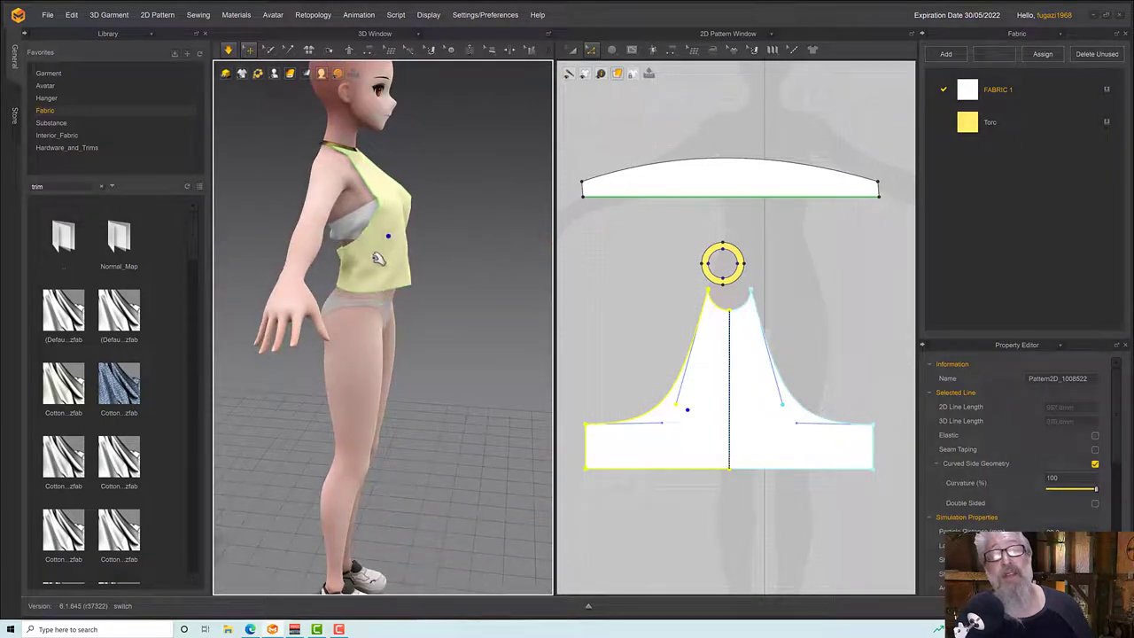
pyautogui.moveTo(363, 294); pyautogui.dragTo(330, 282, button='right')
pyautogui.scroll(-1, 376, 291)
pyautogui.scroll(8, 377, 291)
pyautogui.press('space')
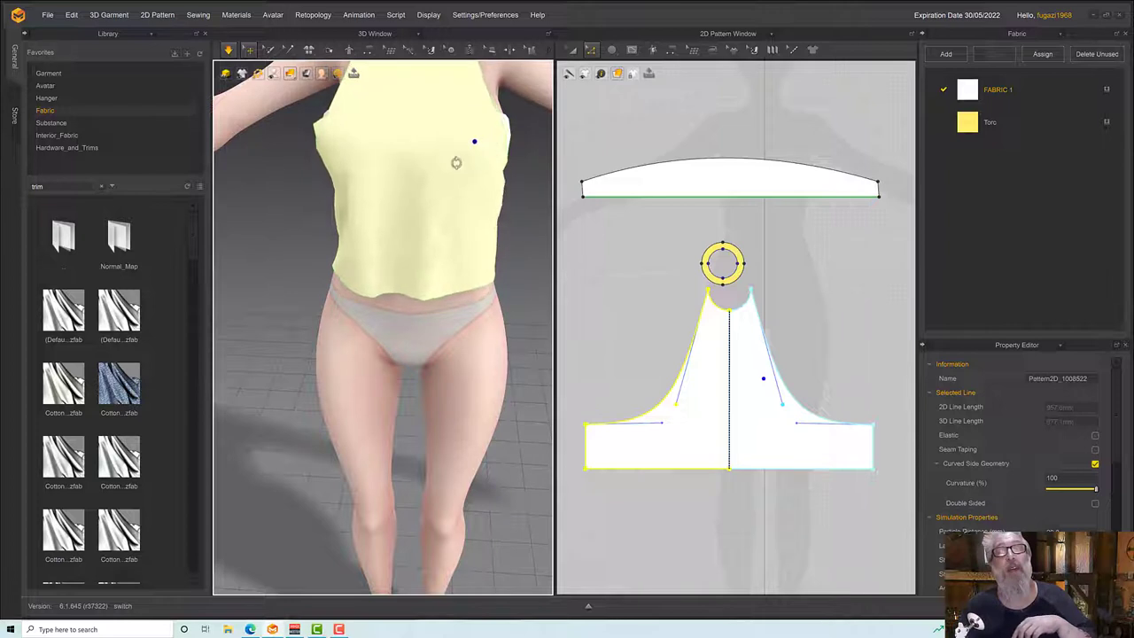
pyautogui.moveTo(456, 162); pyautogui.dragTo(469, 148, button='right')
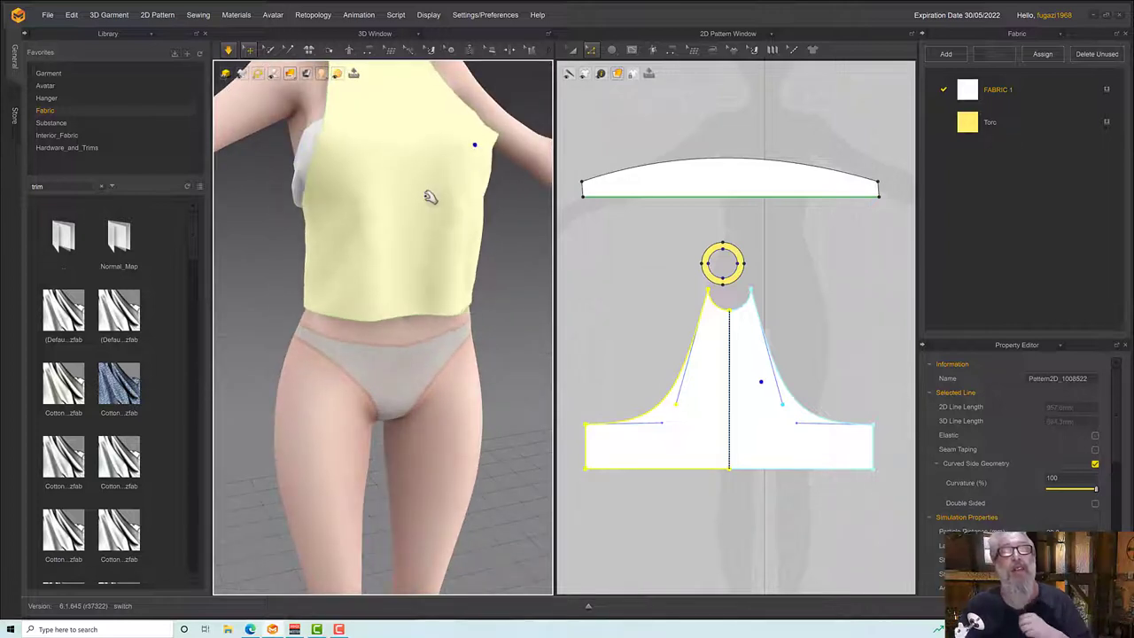
pyautogui.scroll(-5, 456, 183)
pyautogui.moveTo(416, 241)
pyautogui.mouseDown(button='right')
pyautogui.moveTo(413, 275)
pyautogui.moveTo(405, 234)
pyautogui.mouseUp(button='right')
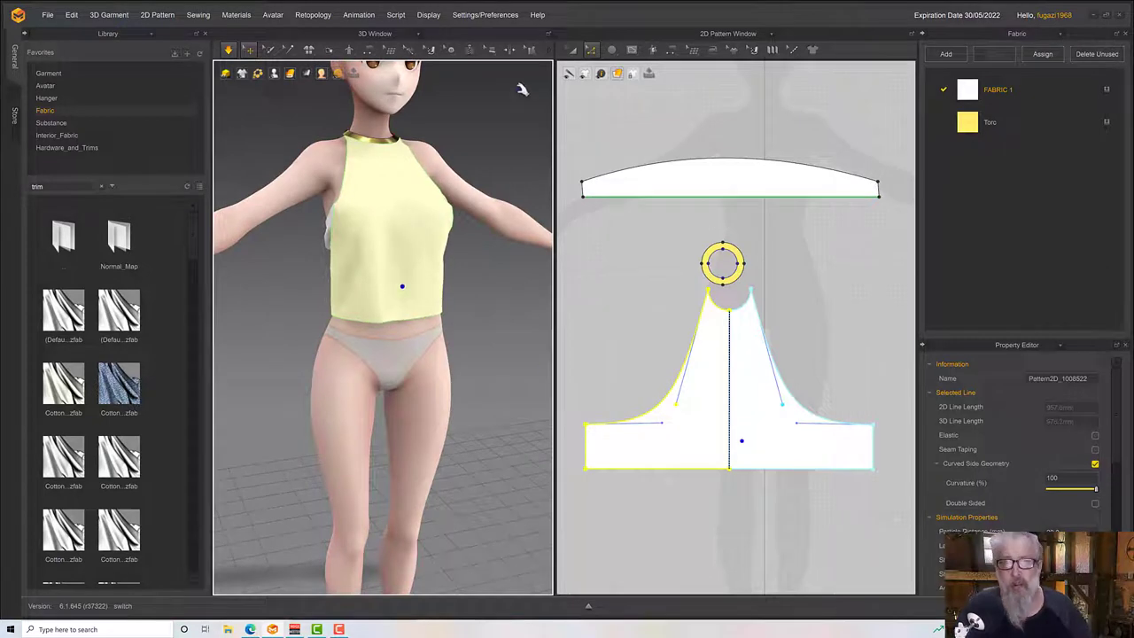
# Offset the panel's bottom edge as a 30 mm internal line and cut the hem strip off along it.
pyautogui.click(588, 51)
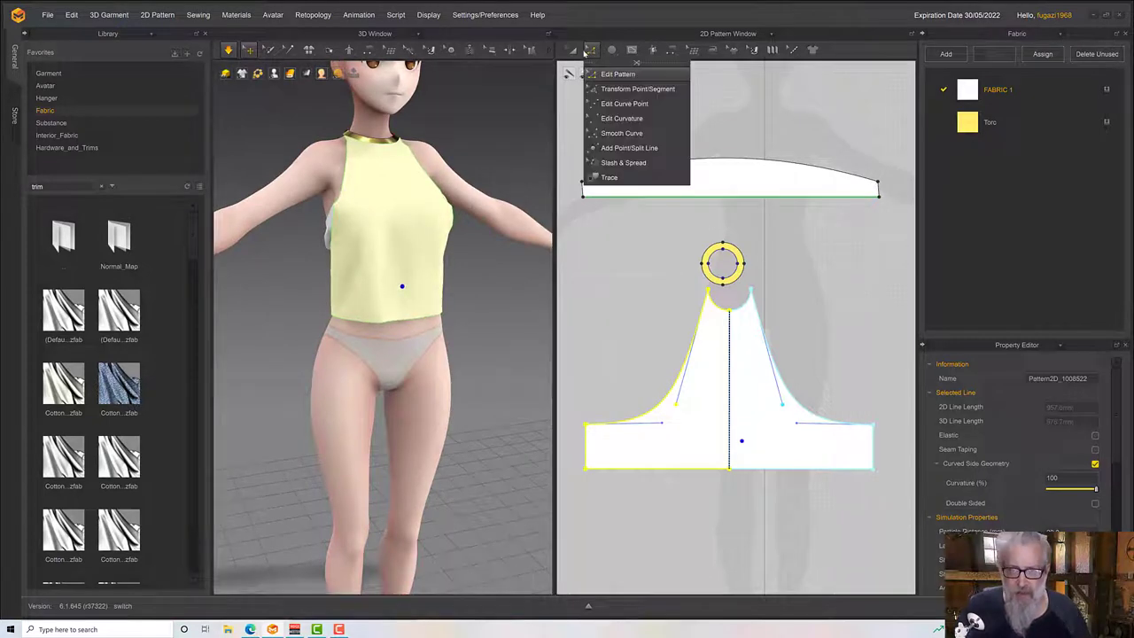
pyautogui.click(703, 474)
pyautogui.click(702, 469)
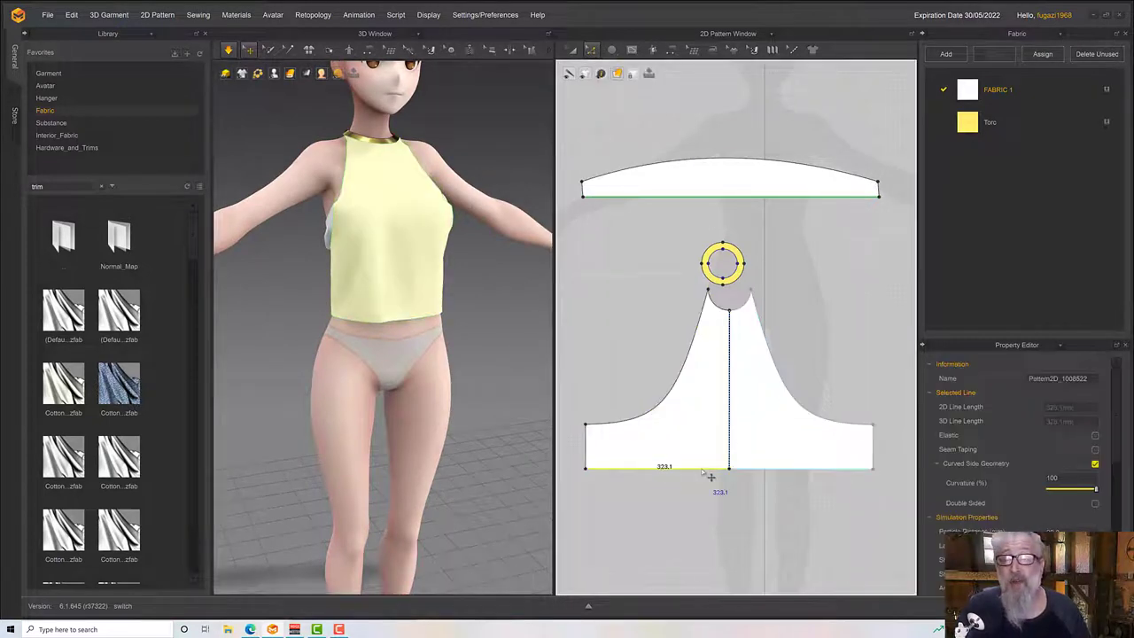
pyautogui.rightClick(702, 468)
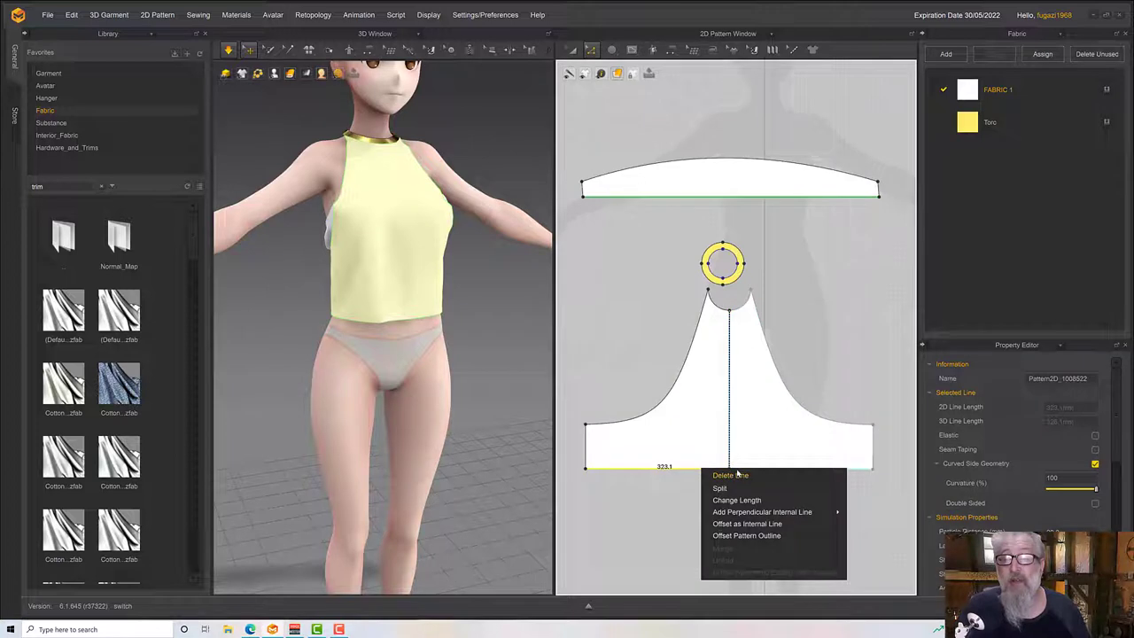
pyautogui.click(750, 526)
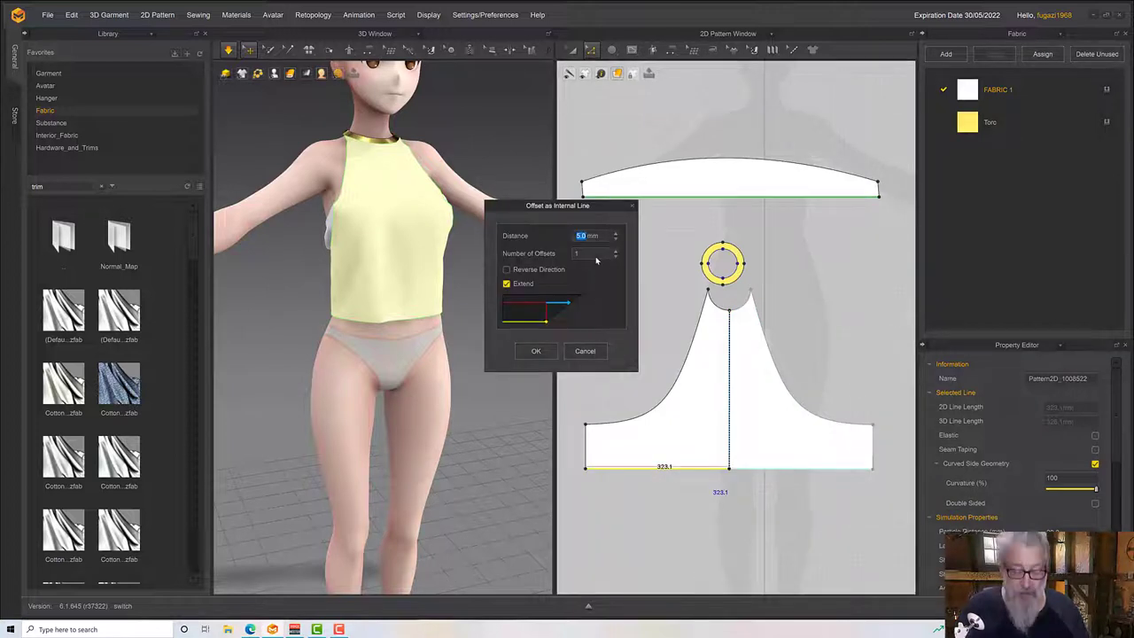
pyautogui.write('50')
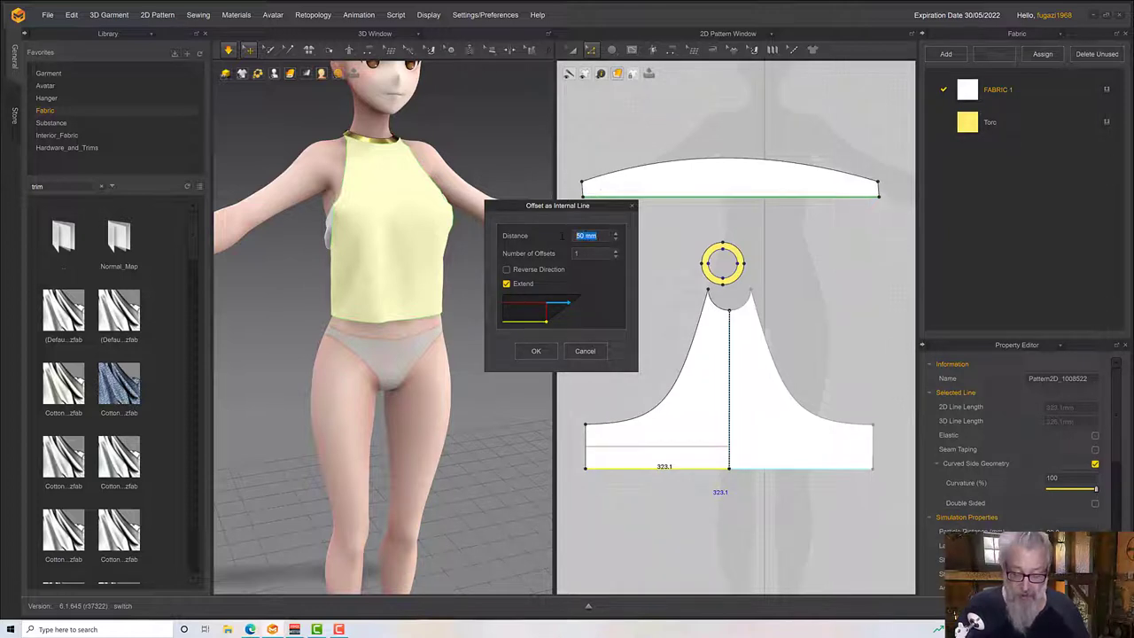
pyautogui.write('30.')
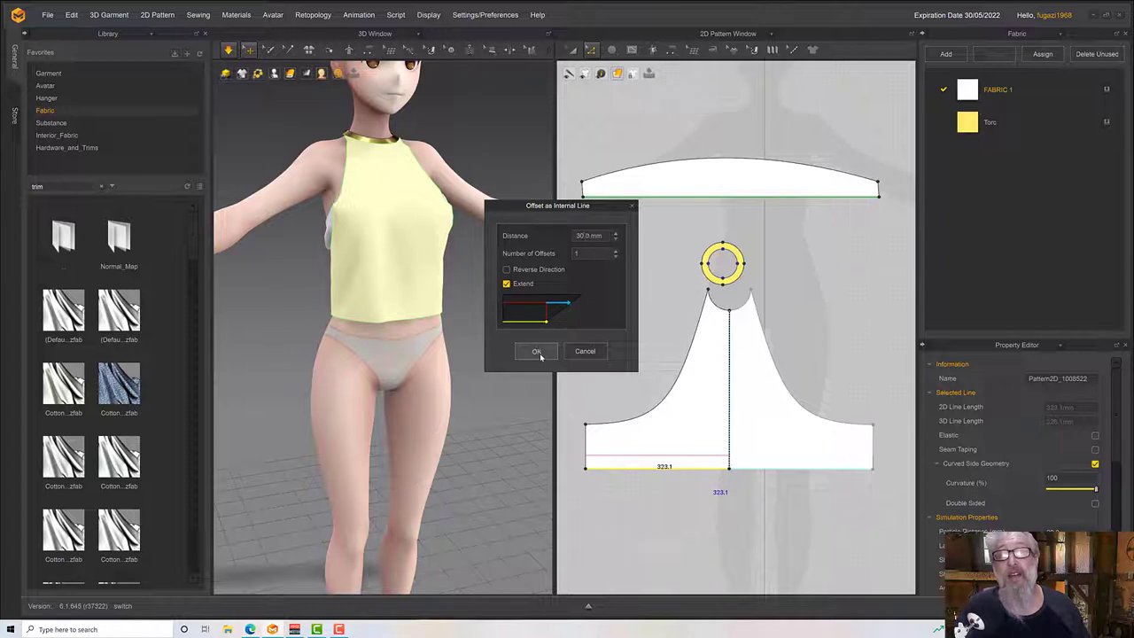
pyautogui.click(537, 352)
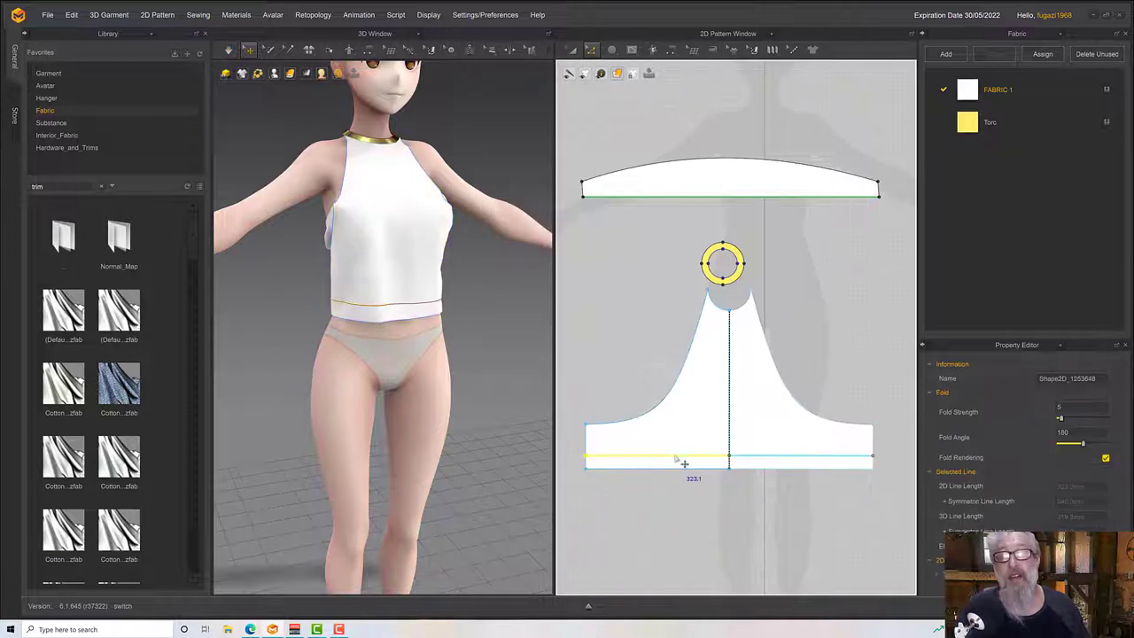
pyautogui.rightClick(675, 459)
pyautogui.click(704, 513)
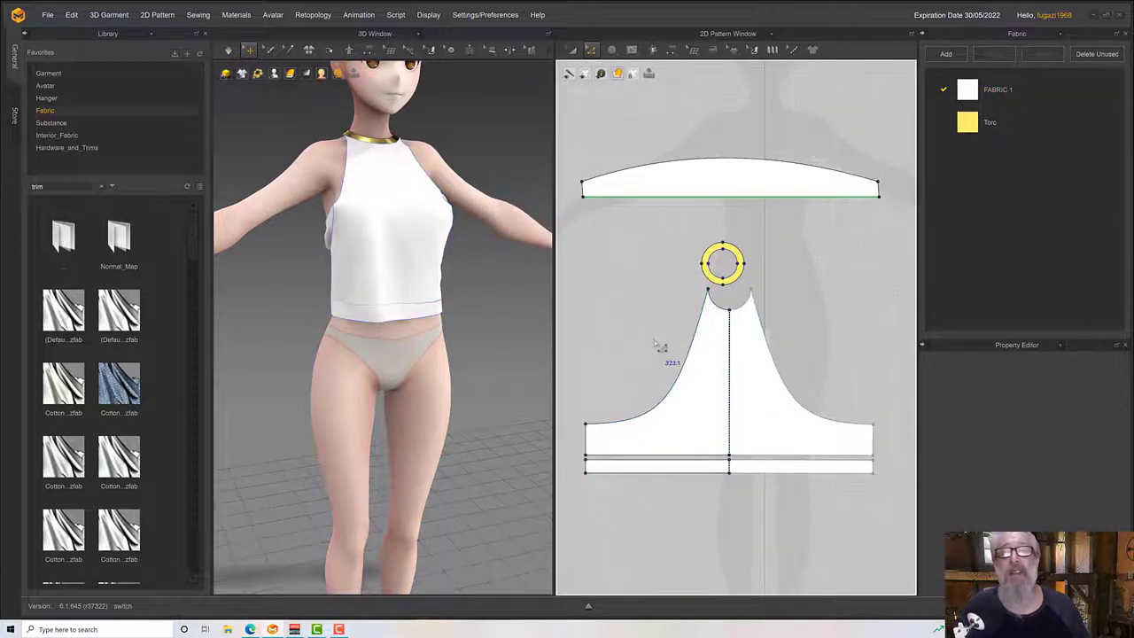
# Select the curved side edge of the panel's upper piece.
pyautogui.click(694, 347)
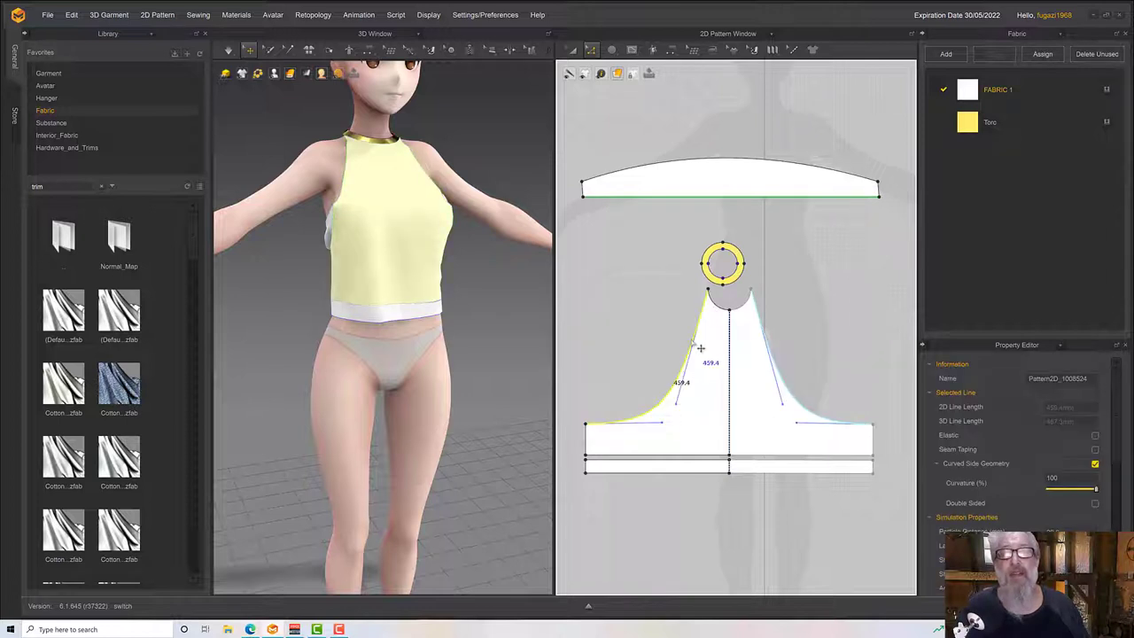
# Offset the front piece's curved armhole edge inward as an internal line at 15 mm, with one offset and Extend enabled.
pyautogui.rightClick(700, 348)
pyautogui.click(735, 417)
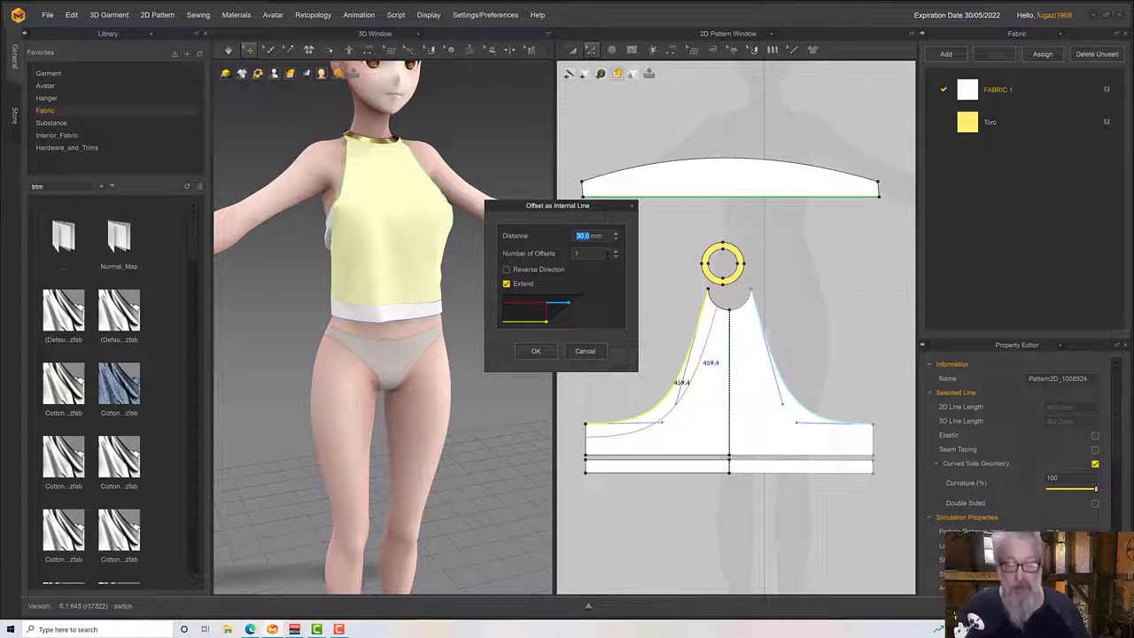
pyautogui.write('20')
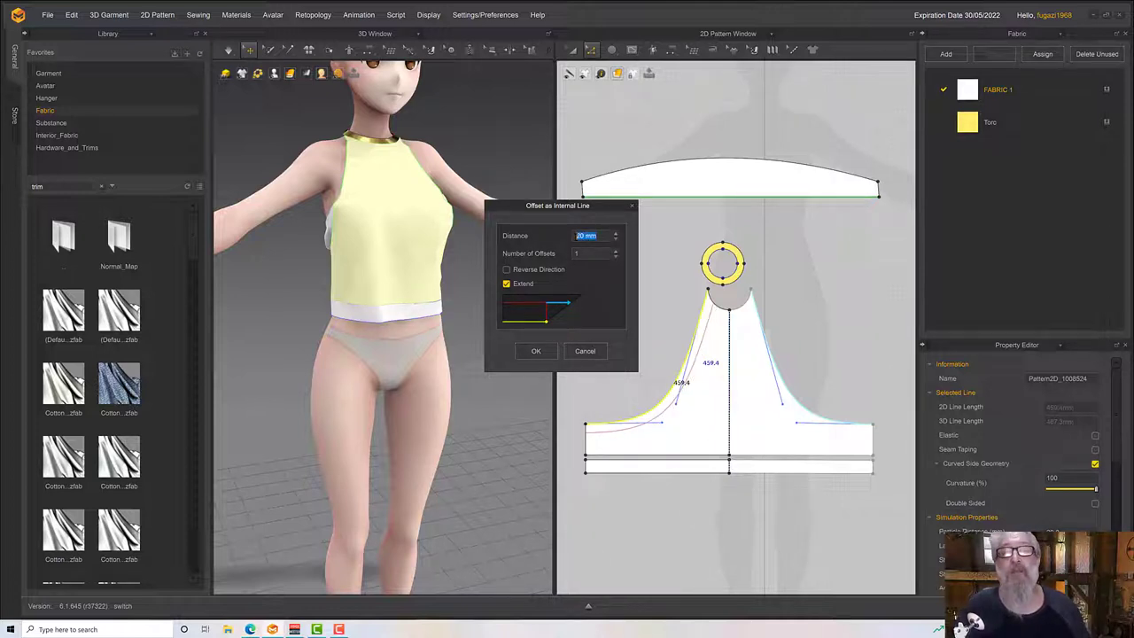
pyautogui.write('15')
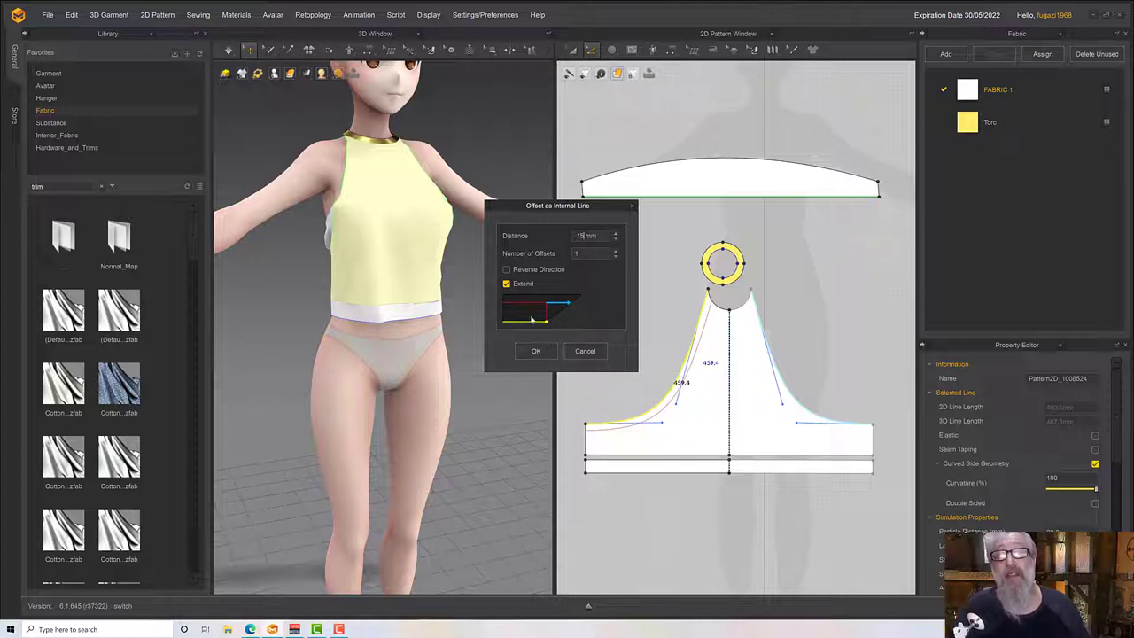
pyautogui.click(536, 351)
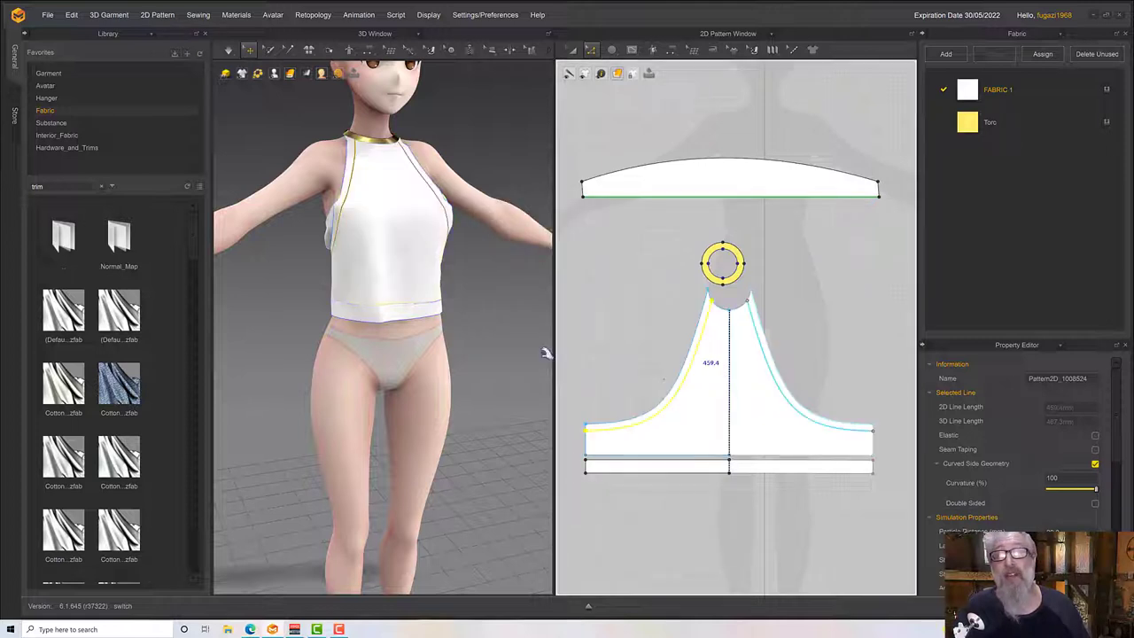
# Cut and sew along the offset armhole line to form separate trim strips, and simulate the garment on the avatar.
pyautogui.rightClick(695, 370)
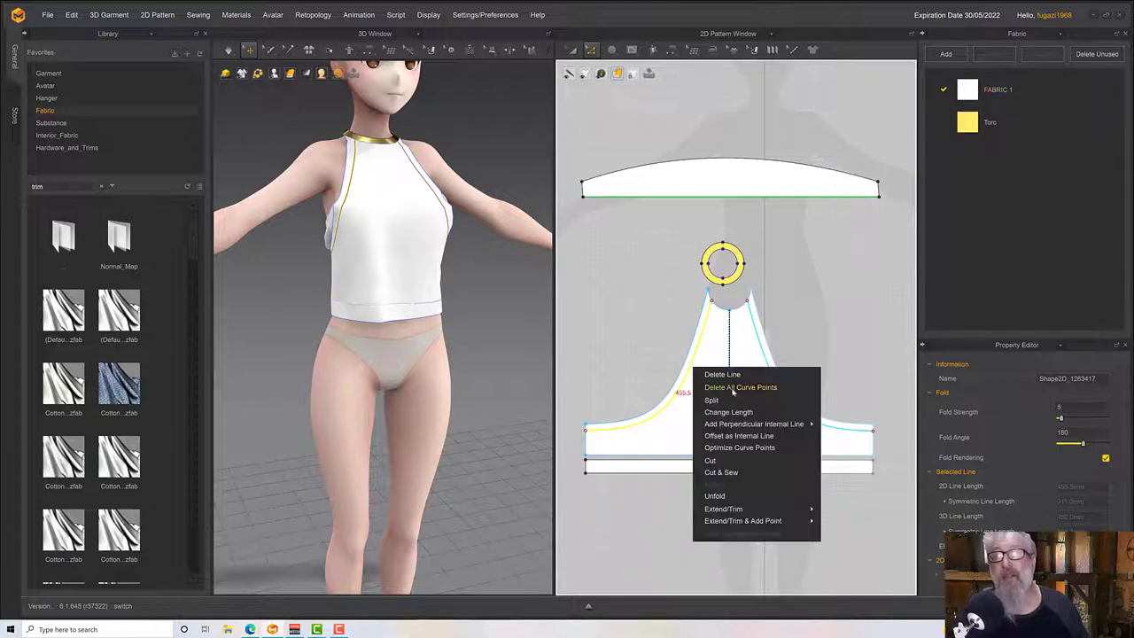
pyautogui.click(738, 472)
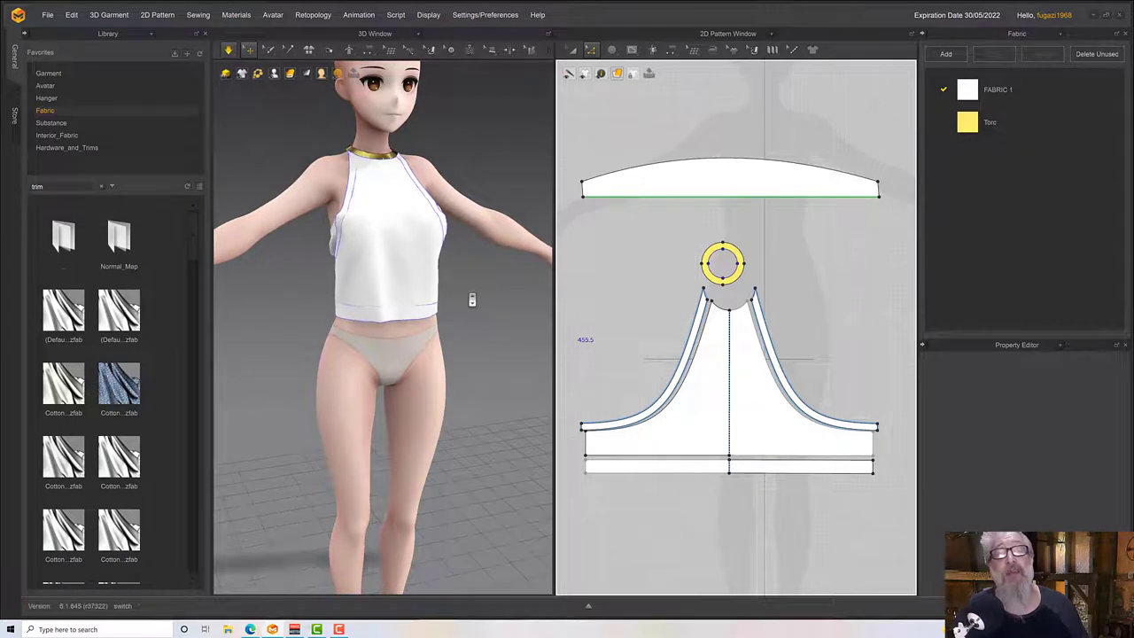
pyautogui.moveTo(470, 299)
pyautogui.mouseDown(button='right')
pyautogui.moveTo(506, 292)
pyautogui.moveTo(453, 288)
pyautogui.mouseUp(button='right')
pyautogui.scroll(-2, 454, 289)
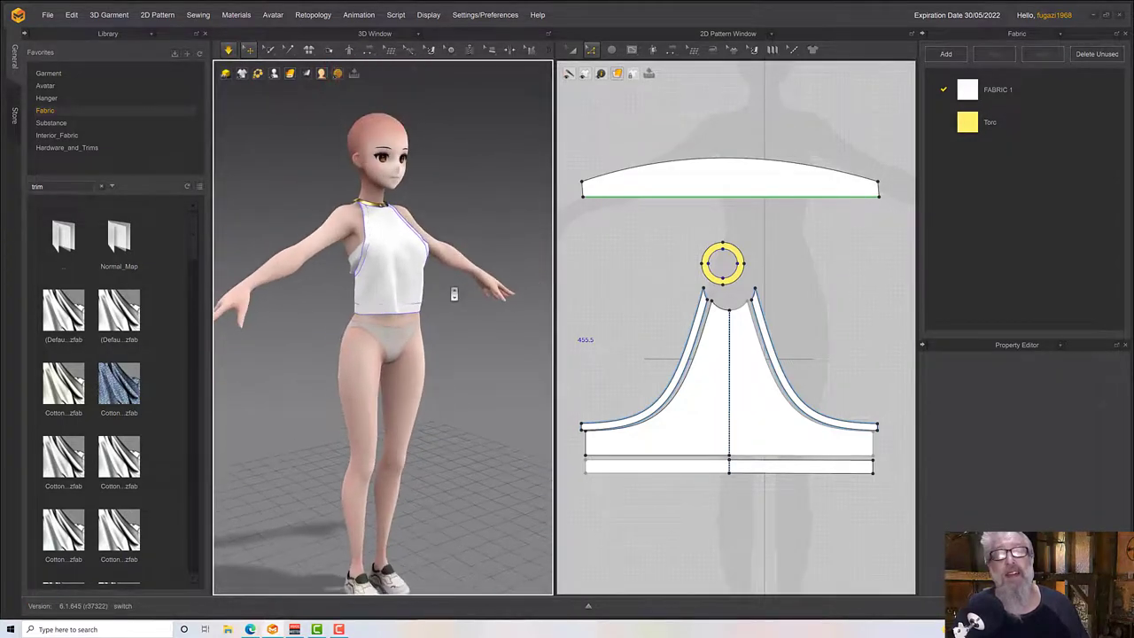
pyautogui.scroll(6, 453, 292)
pyautogui.scroll(-3, 454, 293)
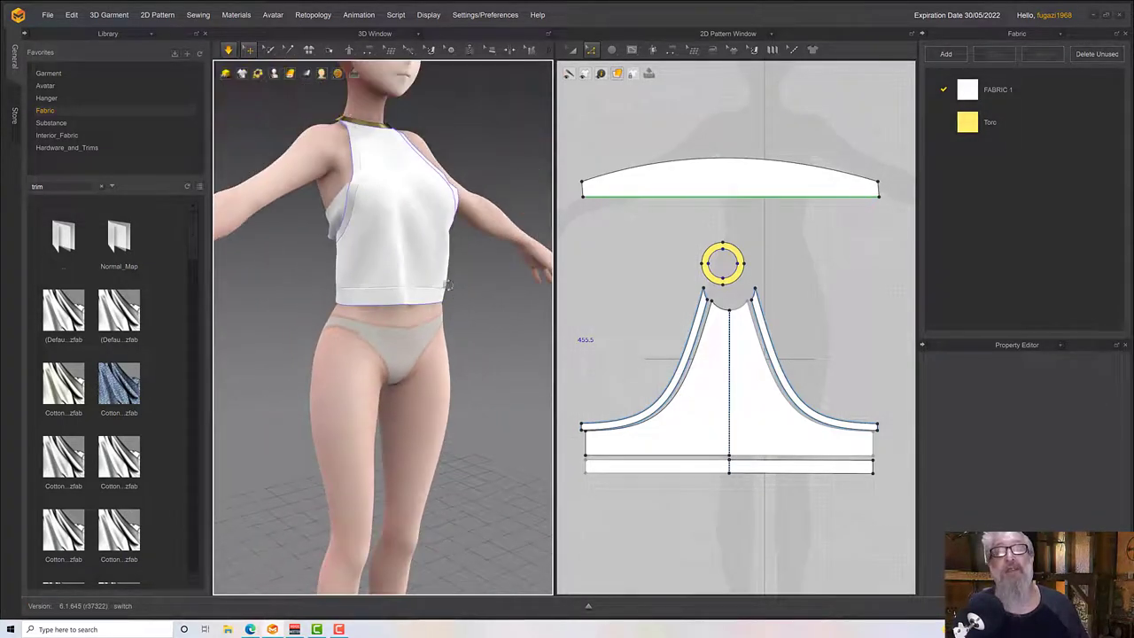
pyautogui.moveTo(448, 285); pyautogui.dragTo(429, 285, button='right')
# Narrow the hem band symmetrically in the pattern layout, simulate the top, and pull the band into place on the waist.
pyautogui.press('a')
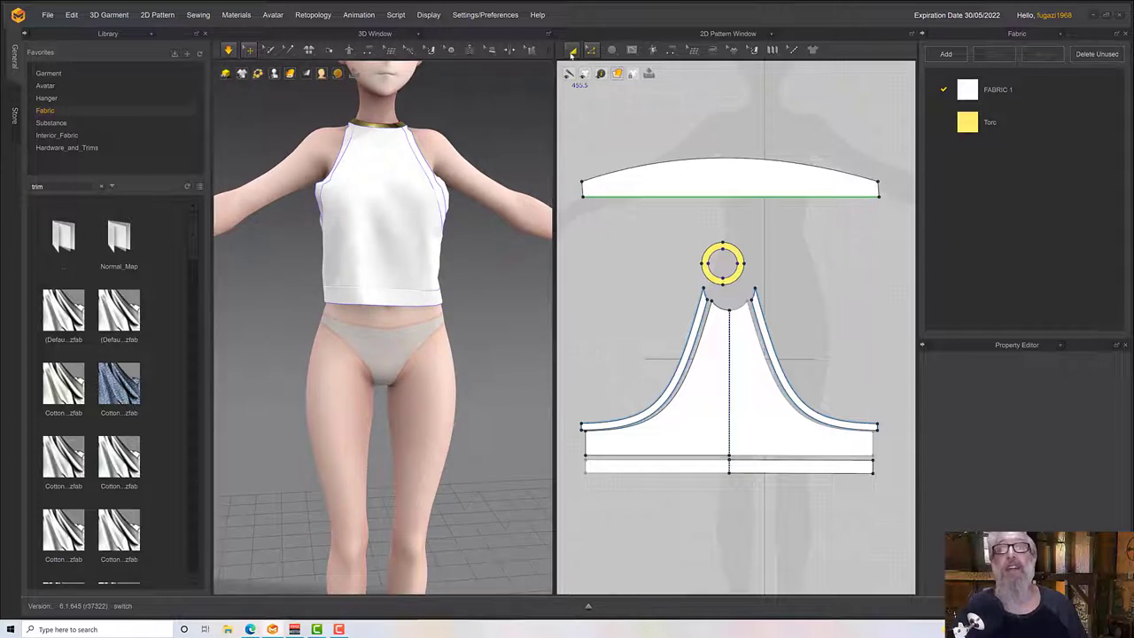
pyautogui.click(713, 469)
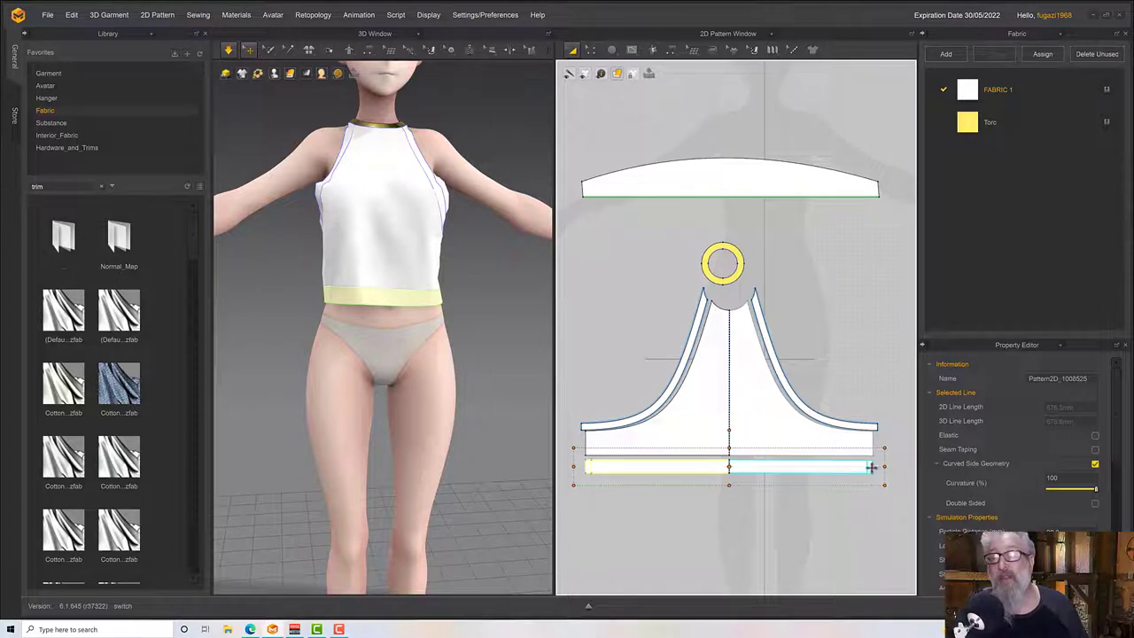
pyautogui.moveTo(814, 471); pyautogui.dragTo(814, 470)
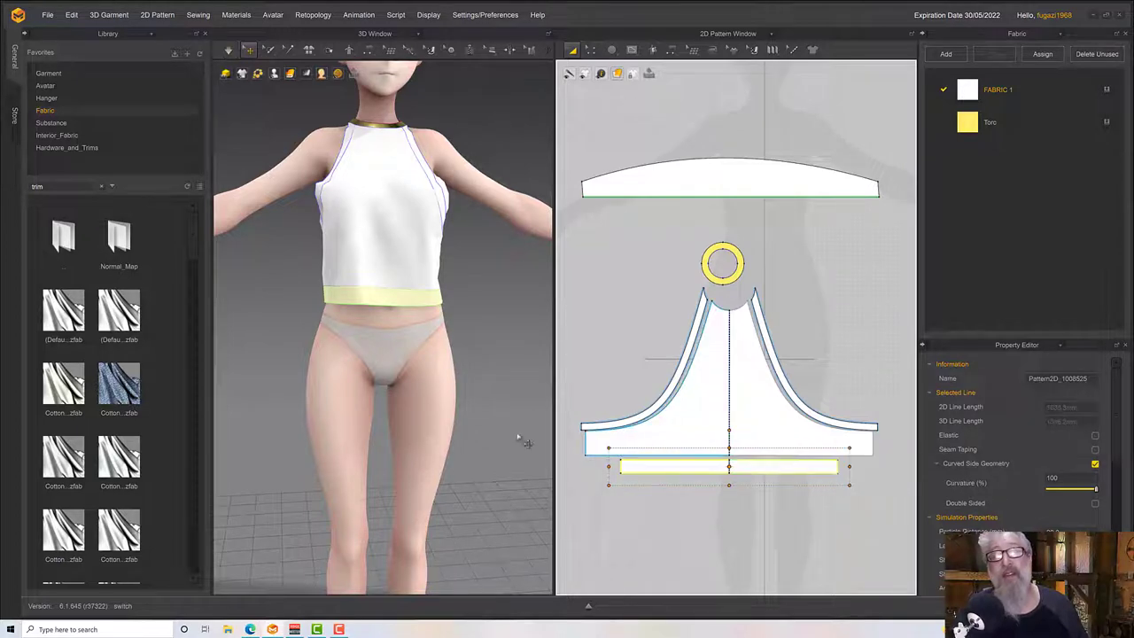
pyautogui.moveTo(382, 400); pyautogui.dragTo(386, 315, button='right')
pyautogui.press('space')
pyautogui.moveTo(364, 288); pyautogui.dragTo(333, 301)
pyautogui.click(340, 305)
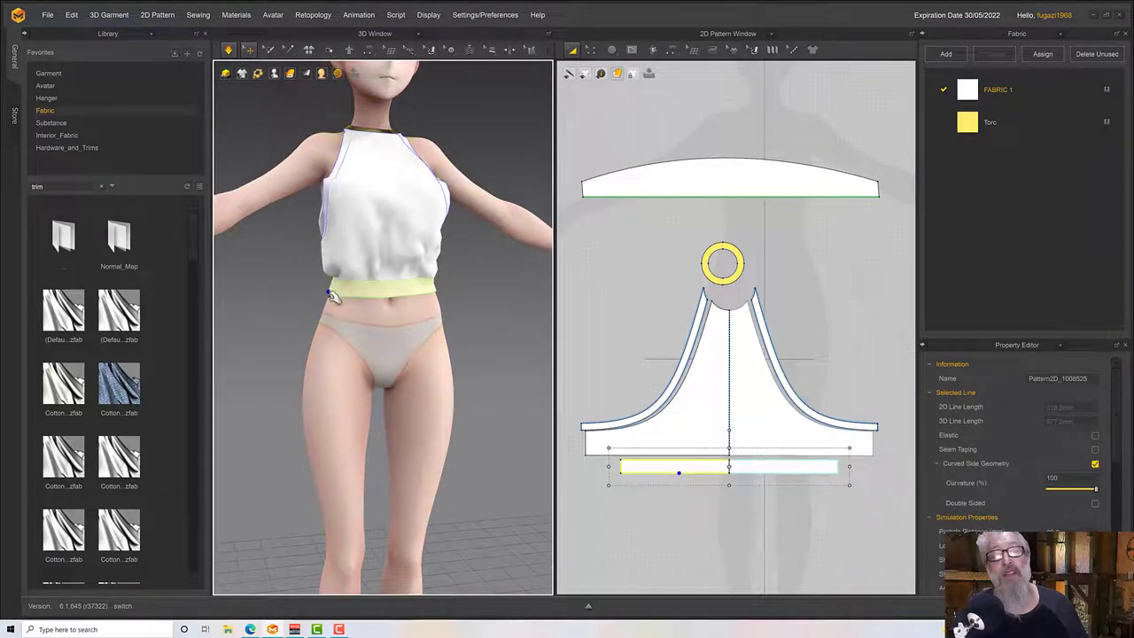
# Select both armhole trim strips and the hem band, and add a new fabric to the fabric list.
pyautogui.moveTo(335, 299); pyautogui.dragTo(426, 284, button='right')
pyautogui.click(416, 216)
pyautogui.scroll(-3, 448, 285)
pyautogui.keyDown('shift'); pyautogui.click(496, 259); pyautogui.keyUp('shift')
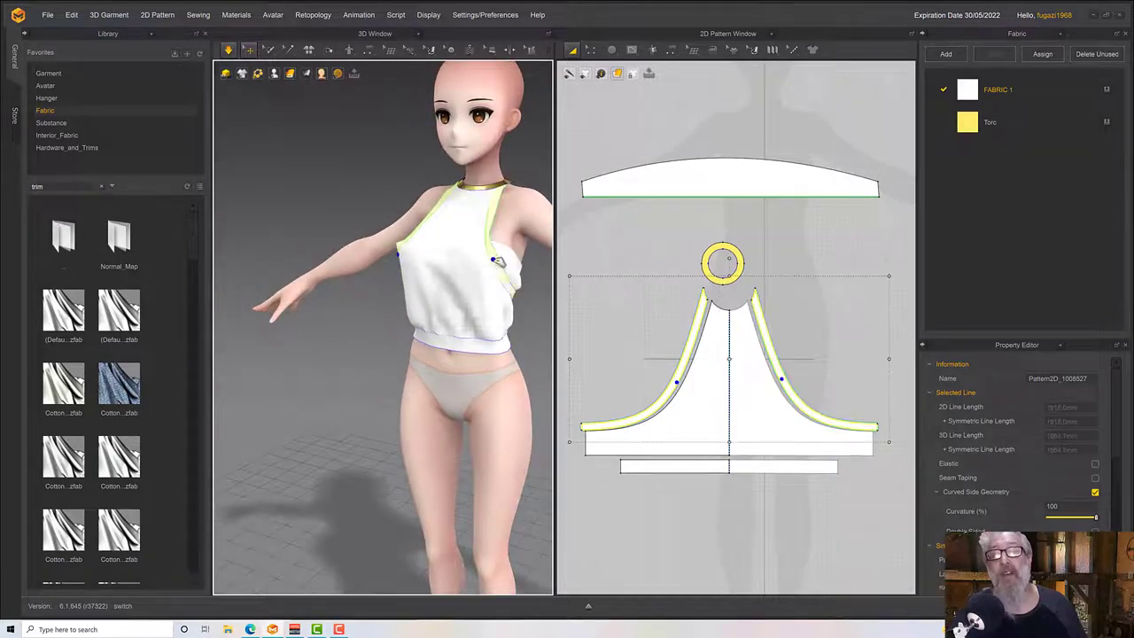
pyautogui.moveTo(544, 287); pyautogui.dragTo(532, 289, button='right')
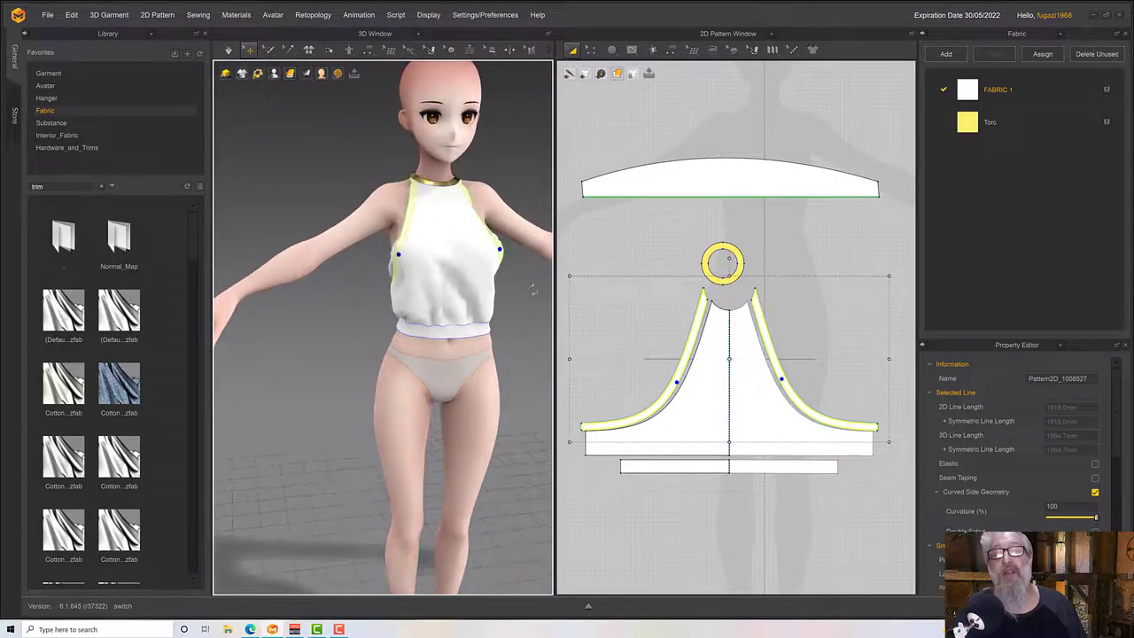
pyautogui.keyDown('shift'); pyautogui.click(486, 330); pyautogui.keyUp('shift')
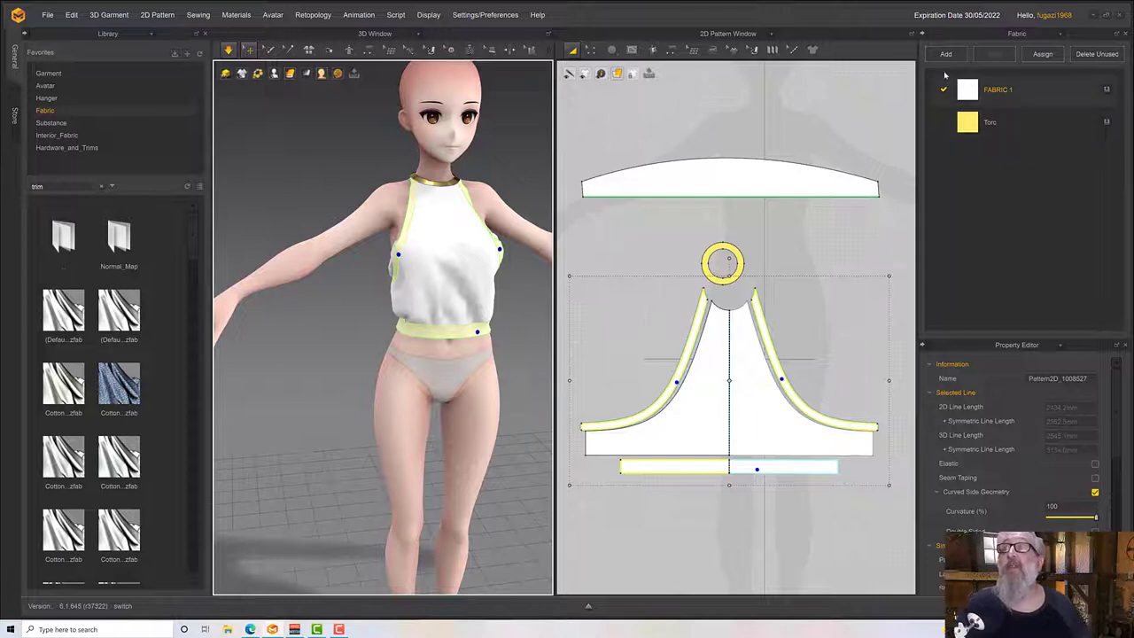
pyautogui.click(945, 54)
pyautogui.click(972, 157)
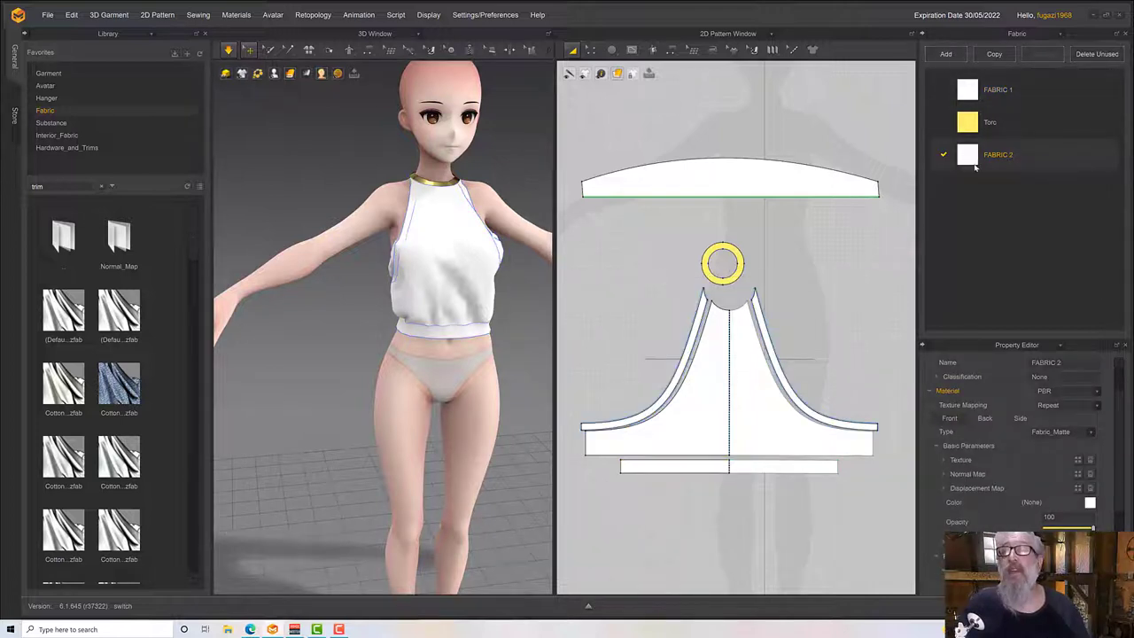
# Assign FABRIC 2 to both armhole trim strips and the hem band.
pyautogui.click(502, 253)
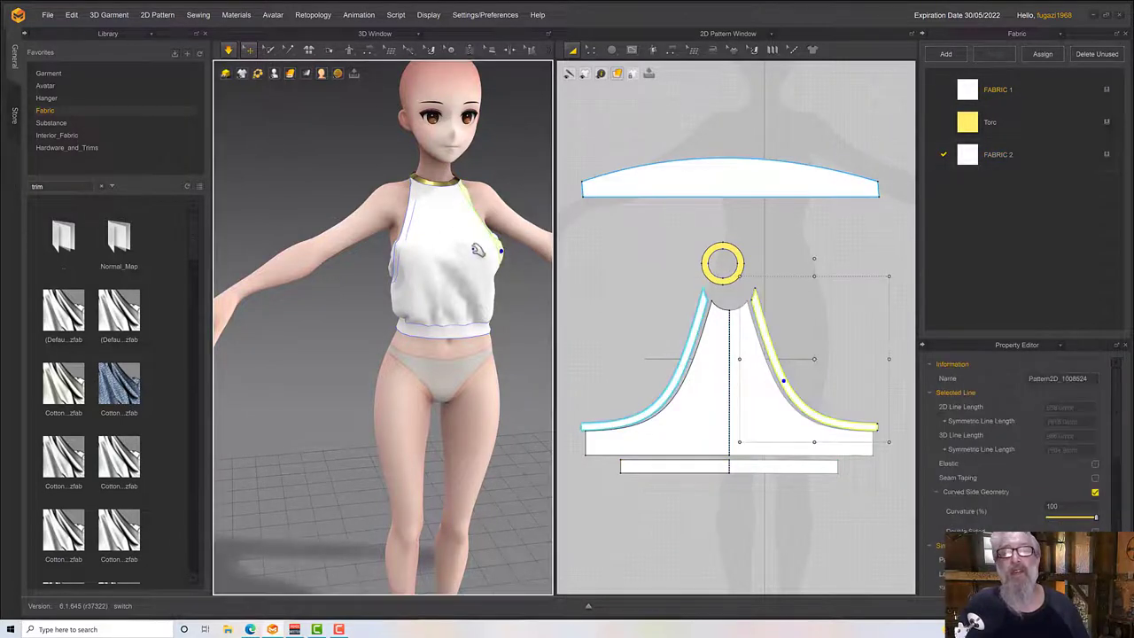
pyautogui.keyDown('shift'); pyautogui.click(409, 222); pyautogui.keyUp('shift')
pyautogui.keyDown('shift'); pyautogui.click(448, 332); pyautogui.keyUp('shift')
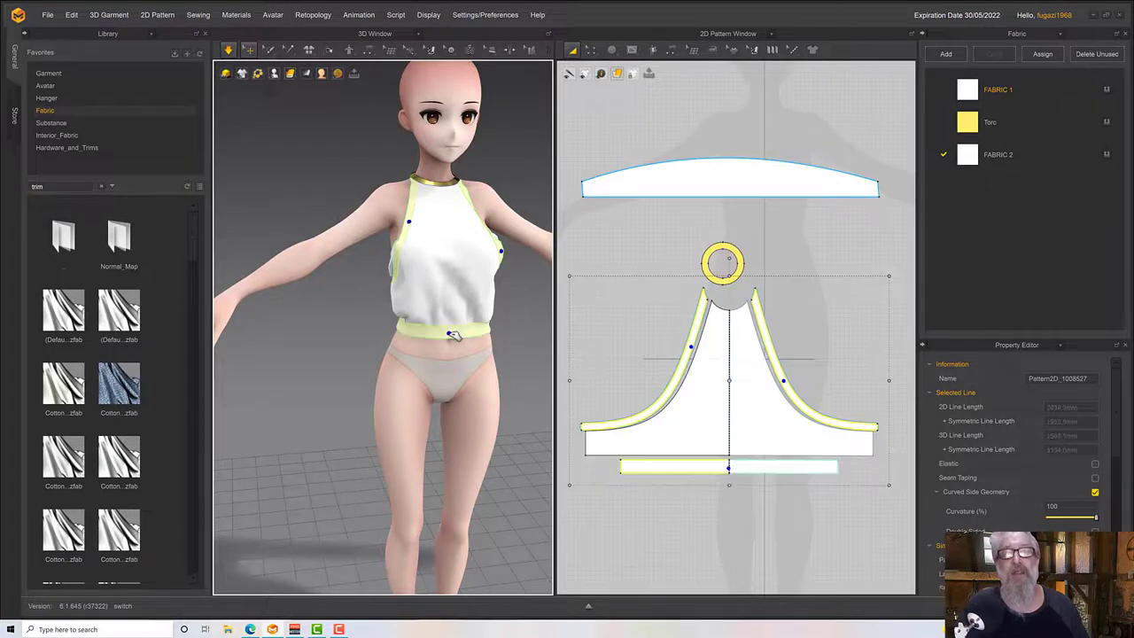
pyautogui.click(1033, 155)
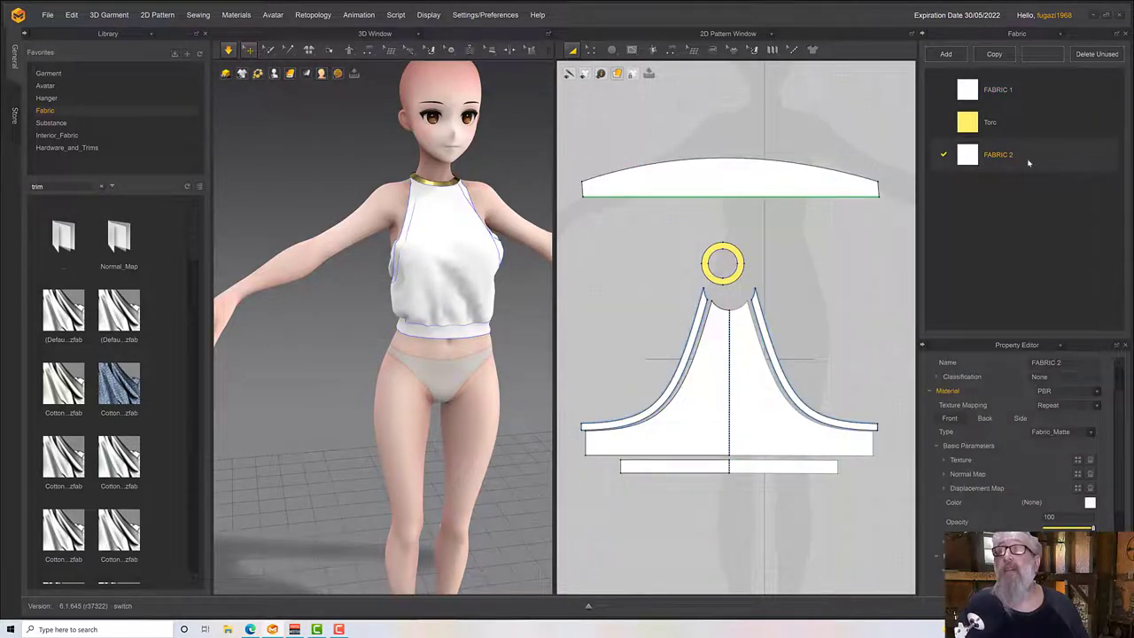
pyautogui.click(457, 343)
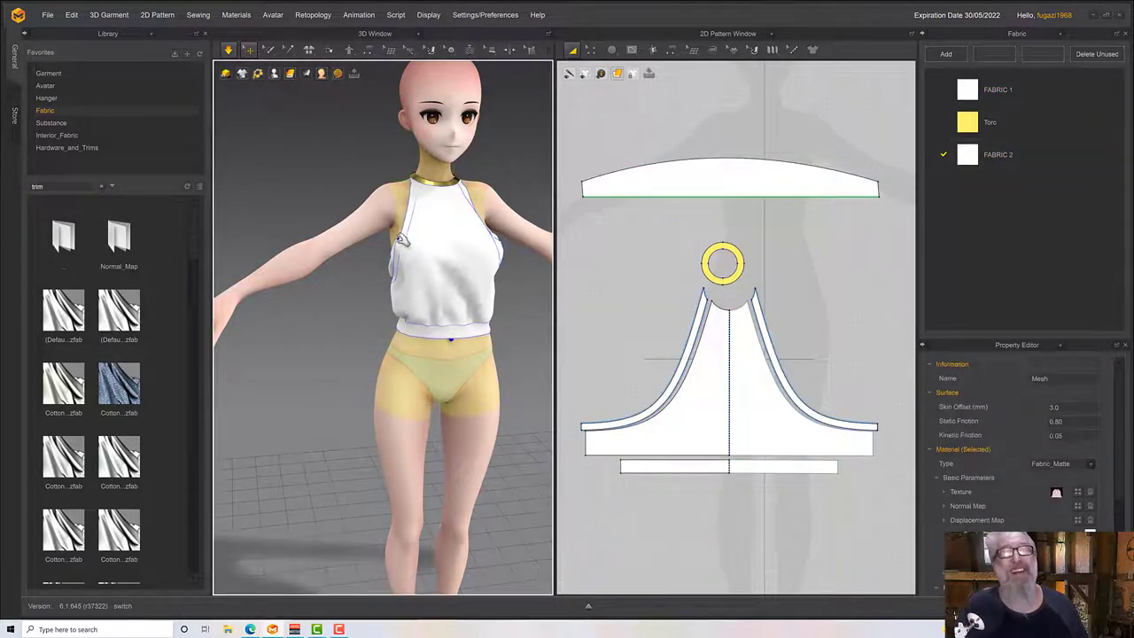
pyautogui.click(402, 235)
pyautogui.keyDown('shift'); pyautogui.click(430, 332); pyautogui.keyUp('shift')
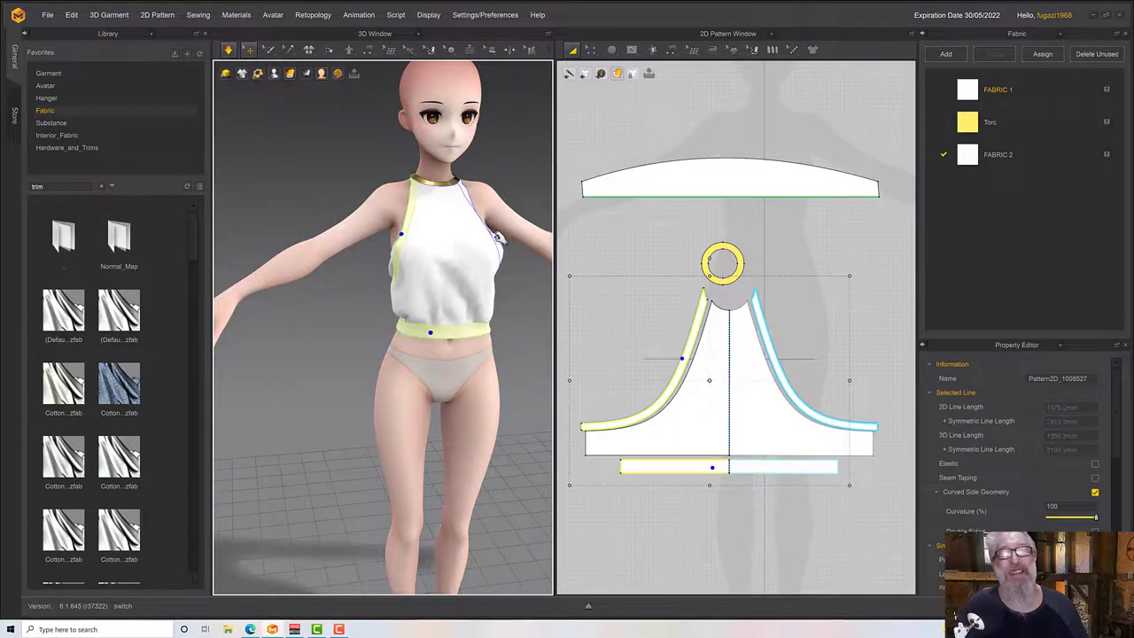
pyautogui.keyDown('shift'); pyautogui.click(502, 246); pyautogui.keyUp('shift')
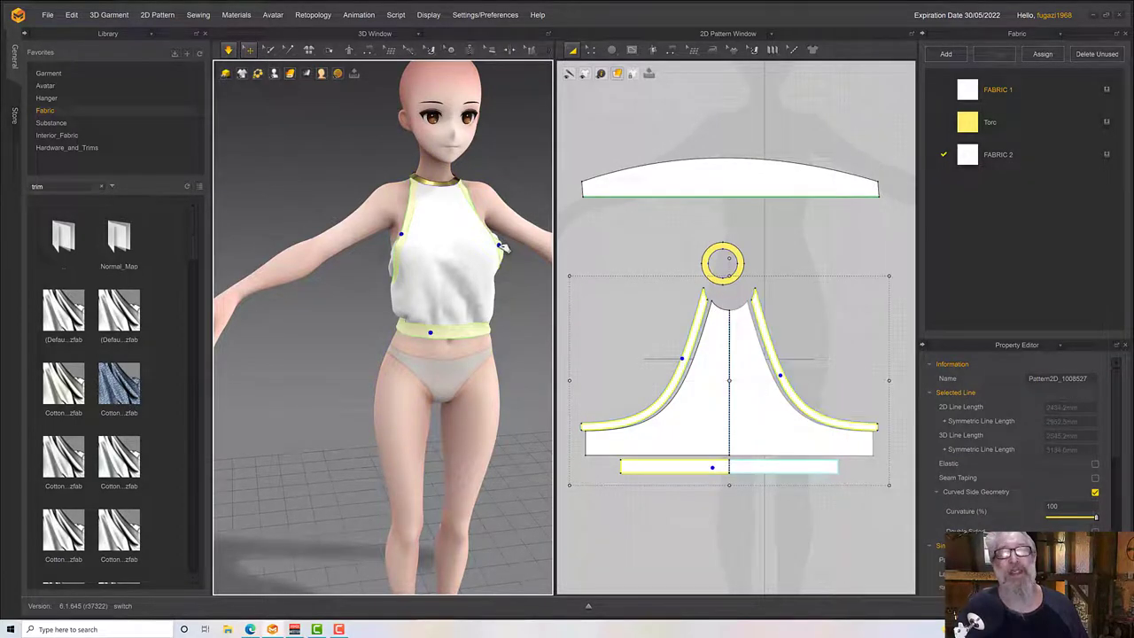
pyautogui.click(1106, 155)
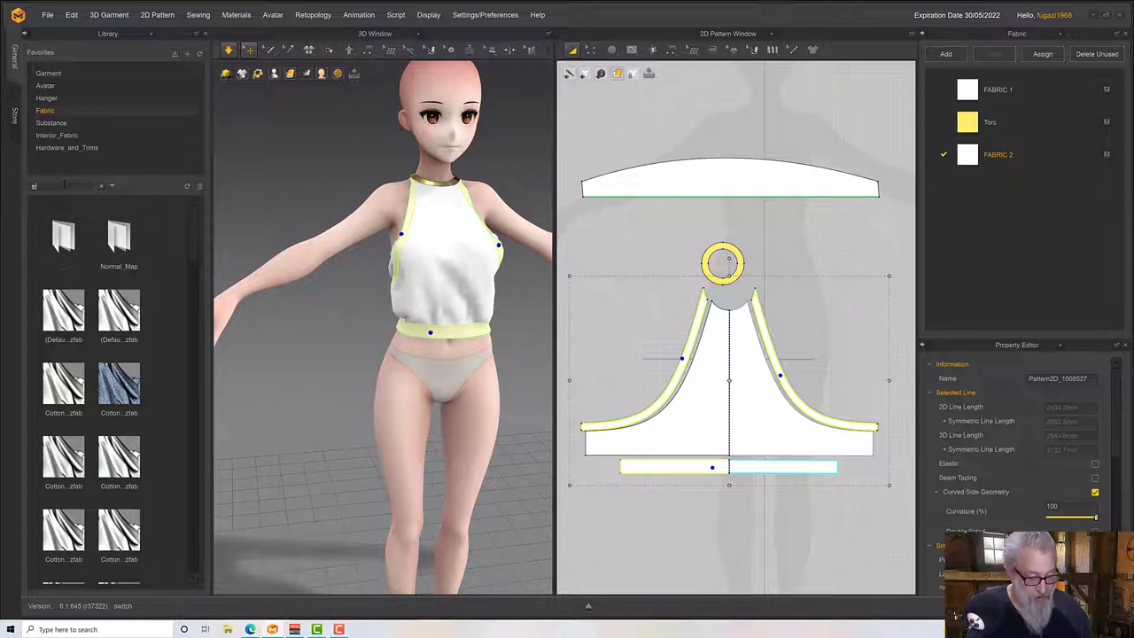
# Search the fabric library for "trim", apply the S_Fusible_Rigid preset to FABRIC 2, and tug the hem band downward during simulation.
pyautogui.write('rim')
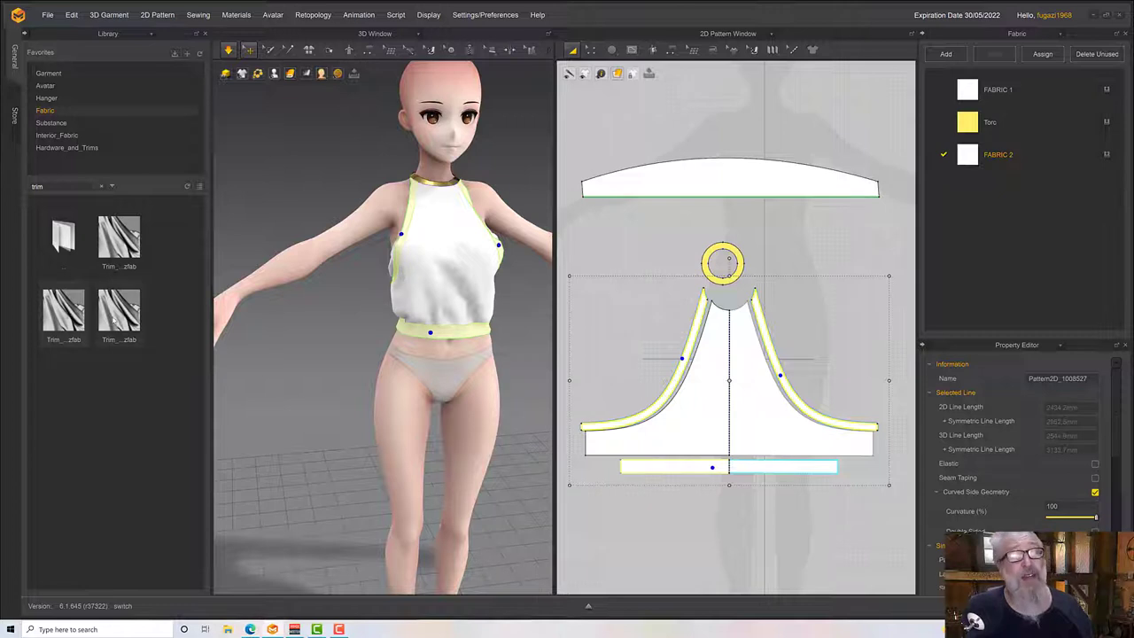
pyautogui.moveTo(118, 310); pyautogui.dragTo(1016, 155)
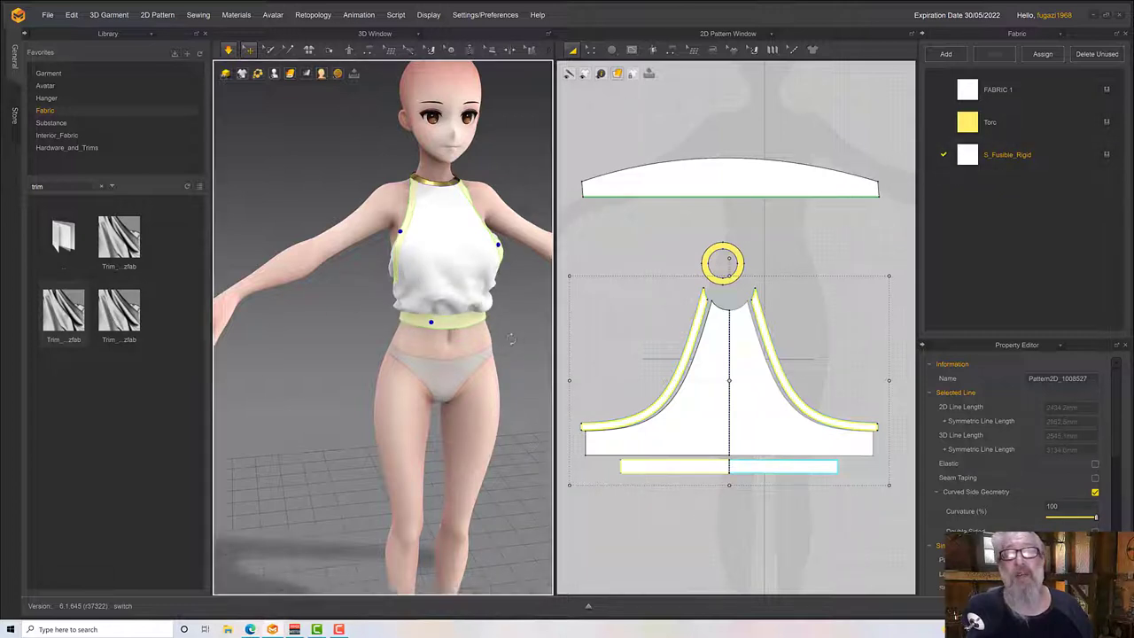
pyautogui.moveTo(532, 366); pyautogui.dragTo(480, 330, button='right')
pyautogui.keyDown('shift'); pyautogui.moveTo(463, 327); pyautogui.dragTo(464, 357); pyautogui.keyUp('shift')
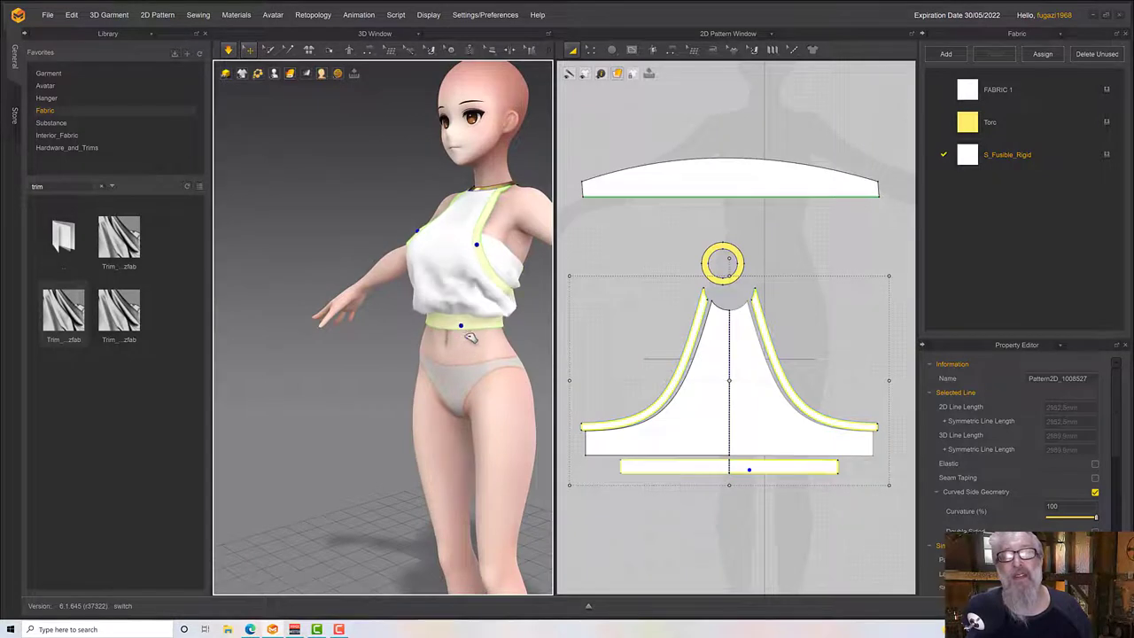
pyautogui.moveTo(381, 379); pyautogui.dragTo(434, 349, button='right')
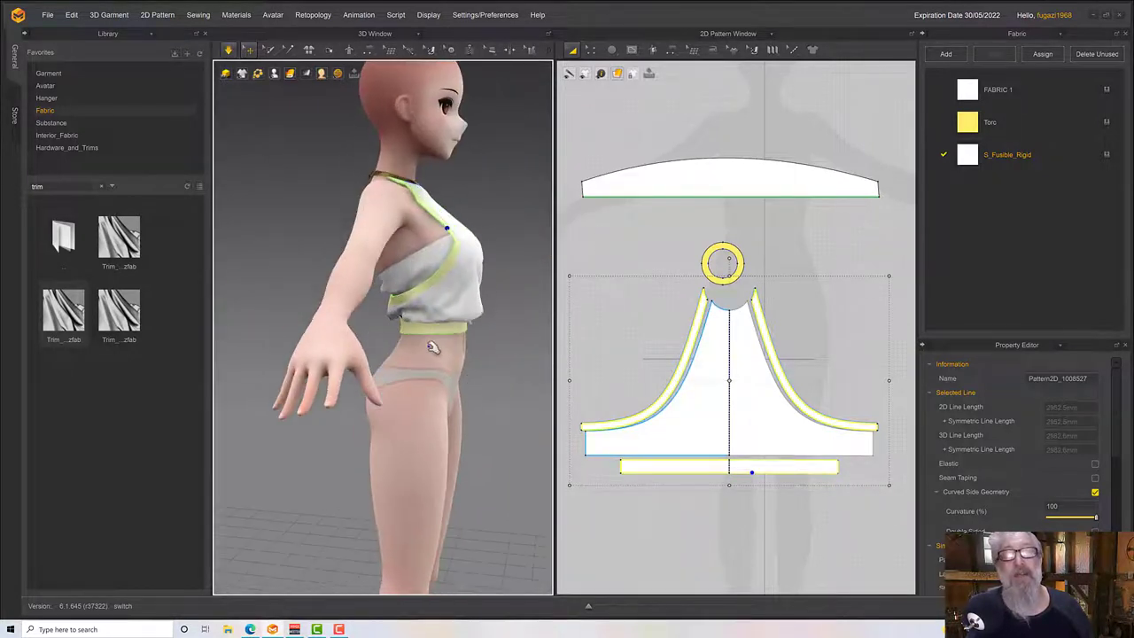
# Replace the trim fabric with the S_Hardware preset and pull the hem band into position on the waist during simulation.
pyautogui.click(676, 463)
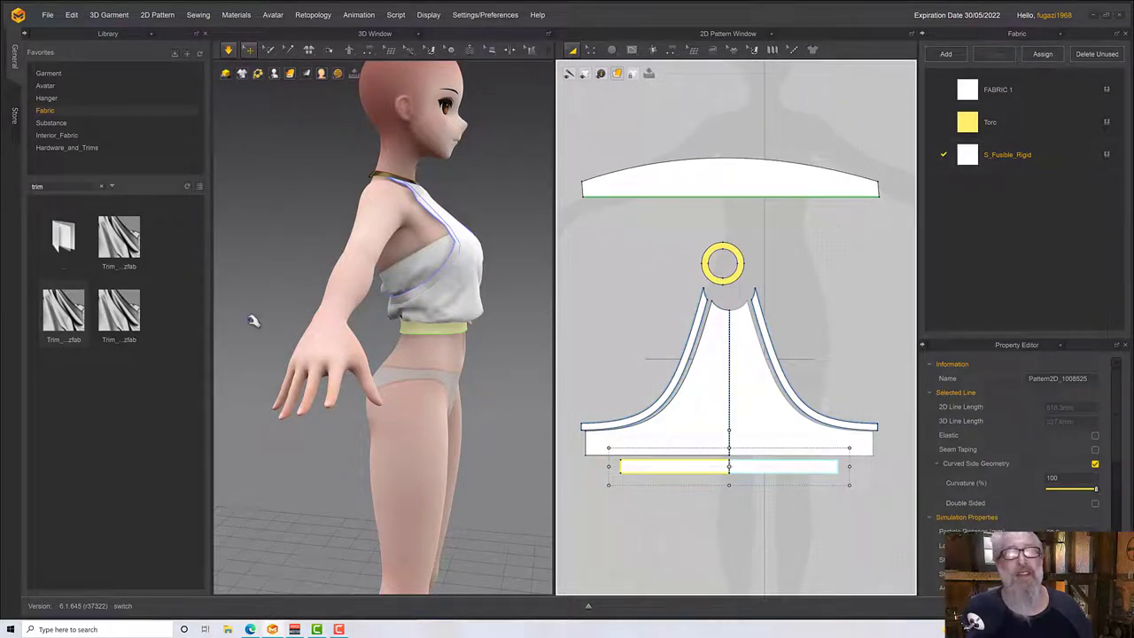
pyautogui.moveTo(118, 310); pyautogui.dragTo(1019, 163)
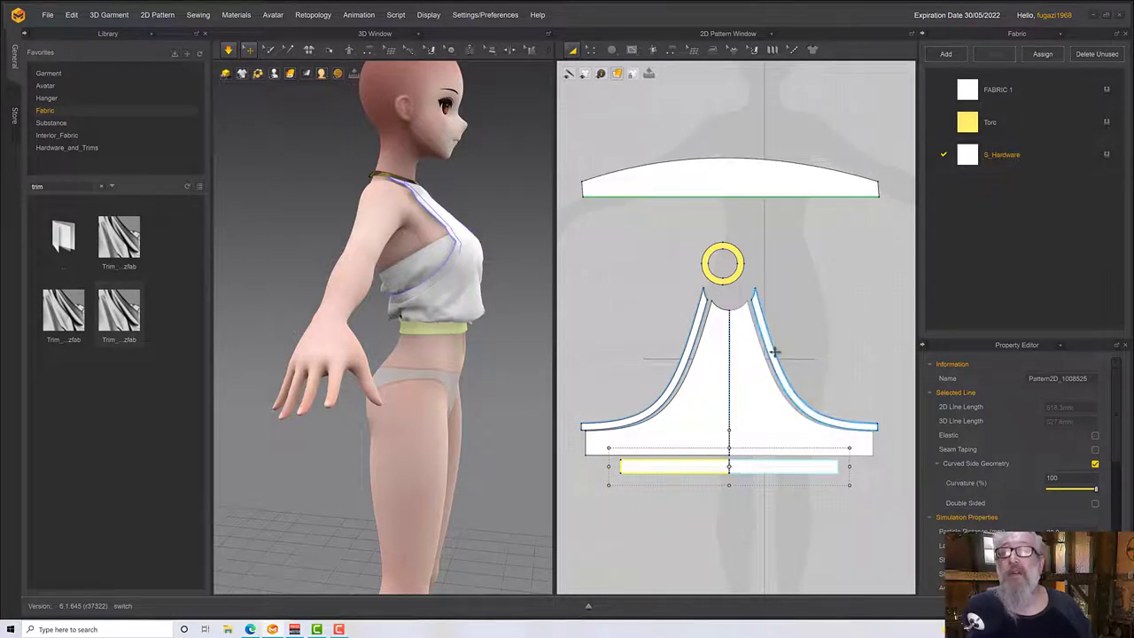
pyautogui.press('space')
pyautogui.moveTo(463, 340); pyautogui.dragTo(428, 332, button='right')
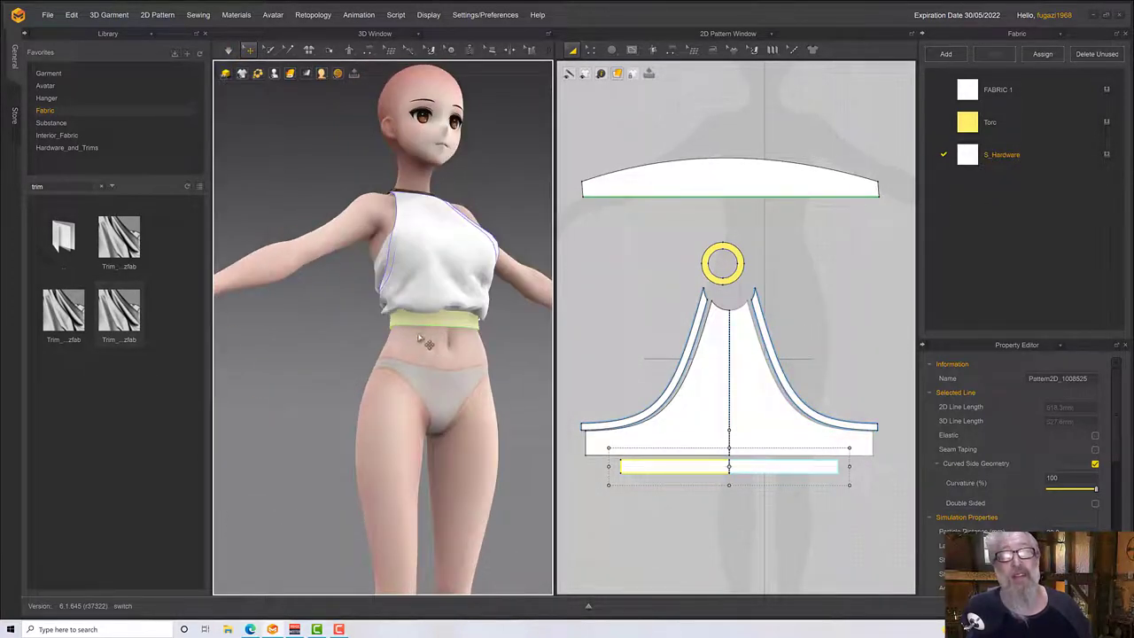
pyautogui.click(420, 313)
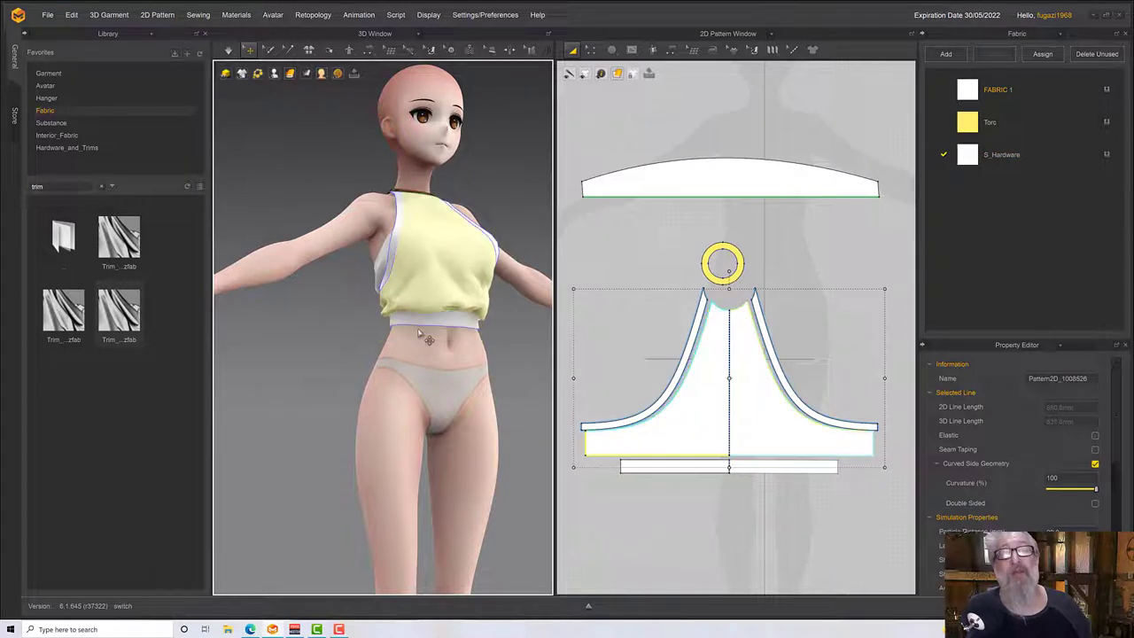
pyautogui.click(424, 327)
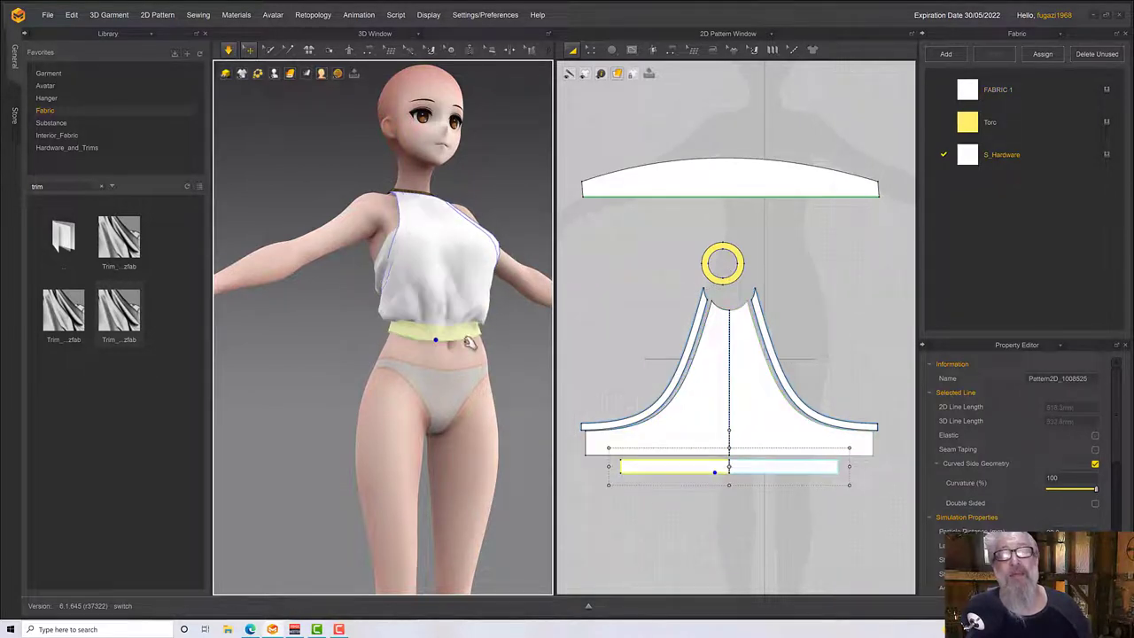
# Widen the hem band slightly and symmetrically in the pattern layout, resimulate, and pull it down at the avatar's back.
pyautogui.scroll(2, 435, 335)
pyautogui.moveTo(449, 333); pyautogui.dragTo(500, 327, button='right')
pyautogui.press('space')
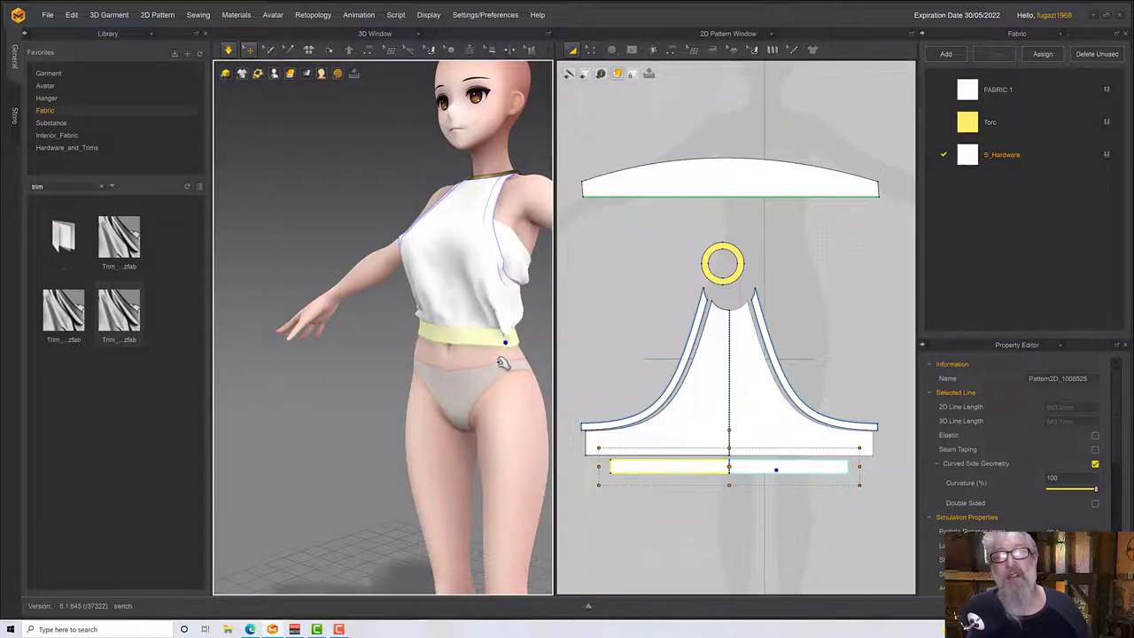
pyautogui.moveTo(508, 351); pyautogui.dragTo(407, 342, button='right')
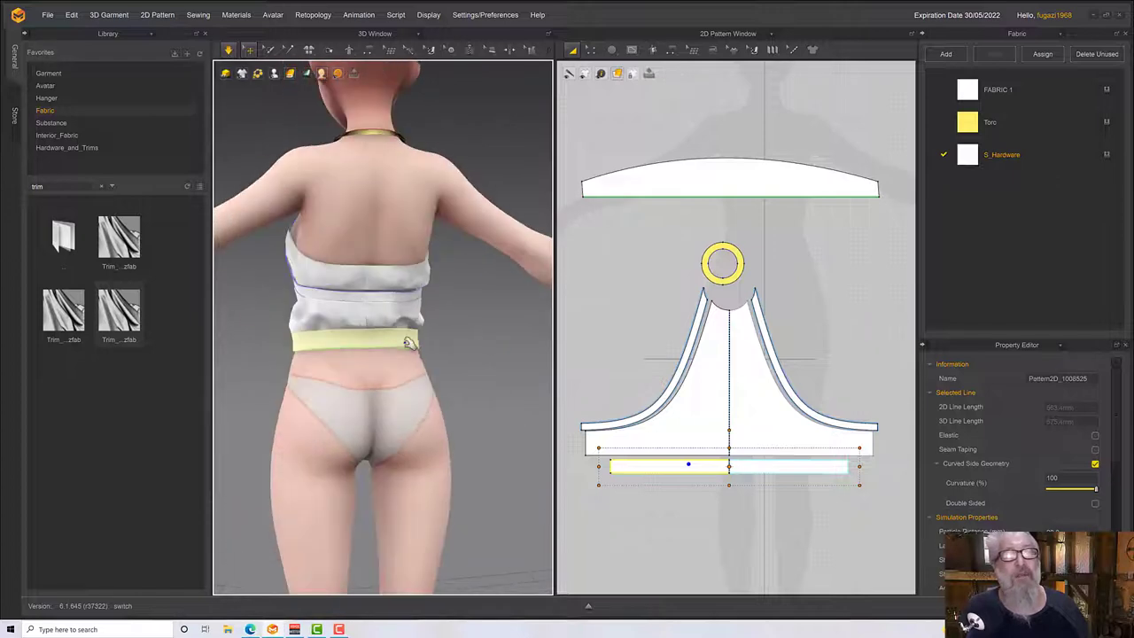
pyautogui.moveTo(392, 359)
pyautogui.mouseDown()
pyautogui.moveTo(372, 358)
pyautogui.moveTo(376, 372)
pyautogui.mouseUp()
pyautogui.moveTo(375, 372); pyautogui.dragTo(374, 313, button='right')
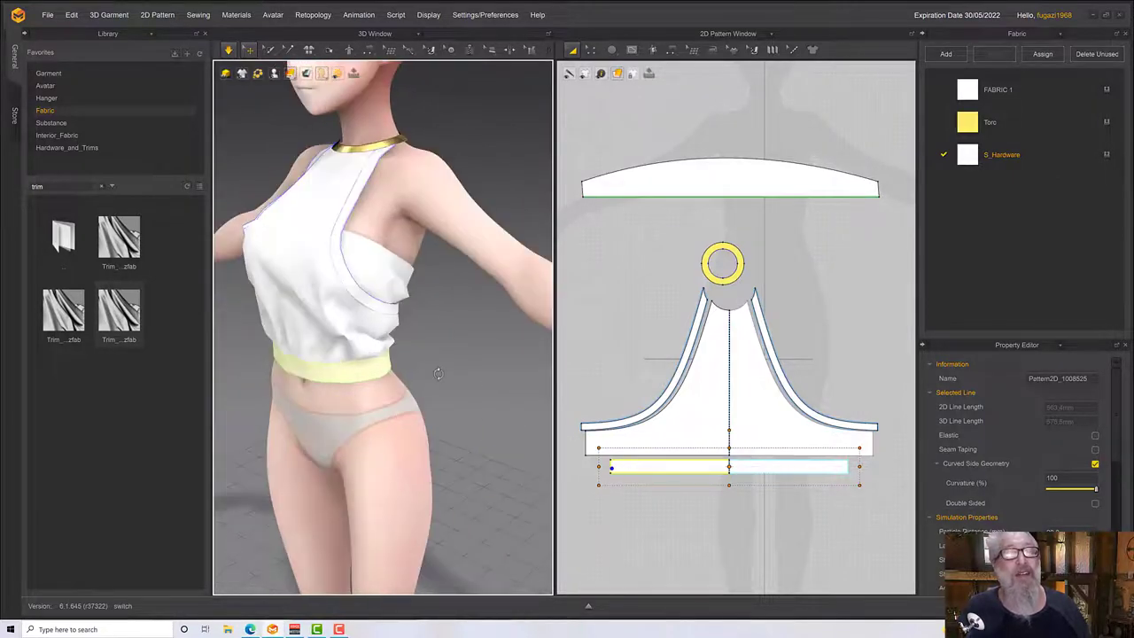
# Add the Torc fabric's yellow colour FFEB69 to the custom colour swatches and keep the fabric's colour.
pyautogui.click(350, 275)
pyautogui.press('2')
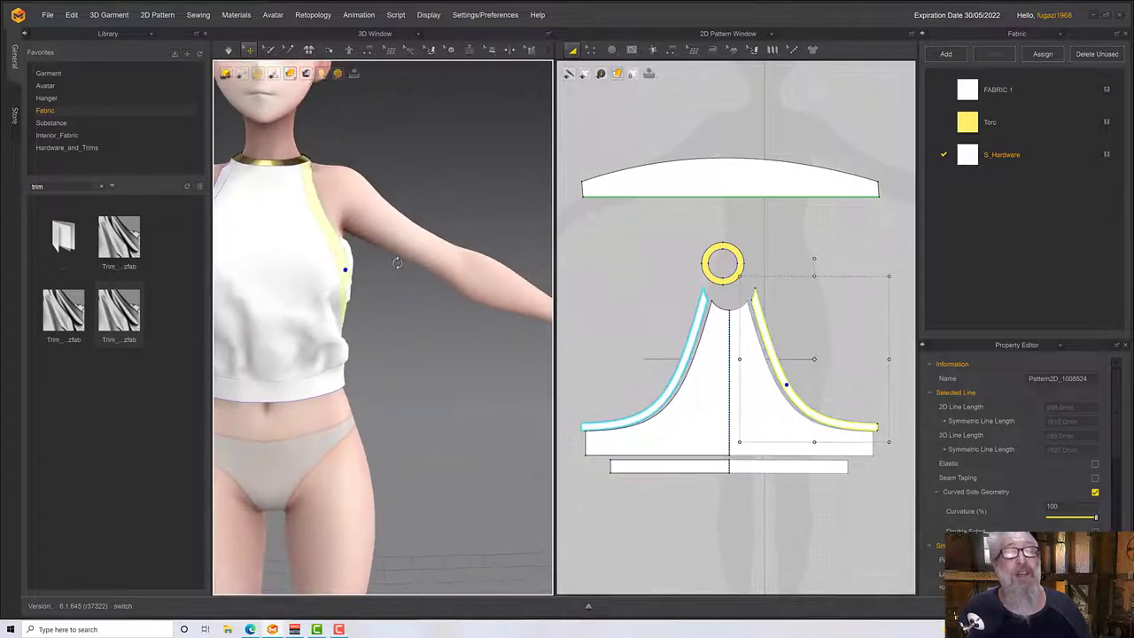
pyautogui.click(366, 296)
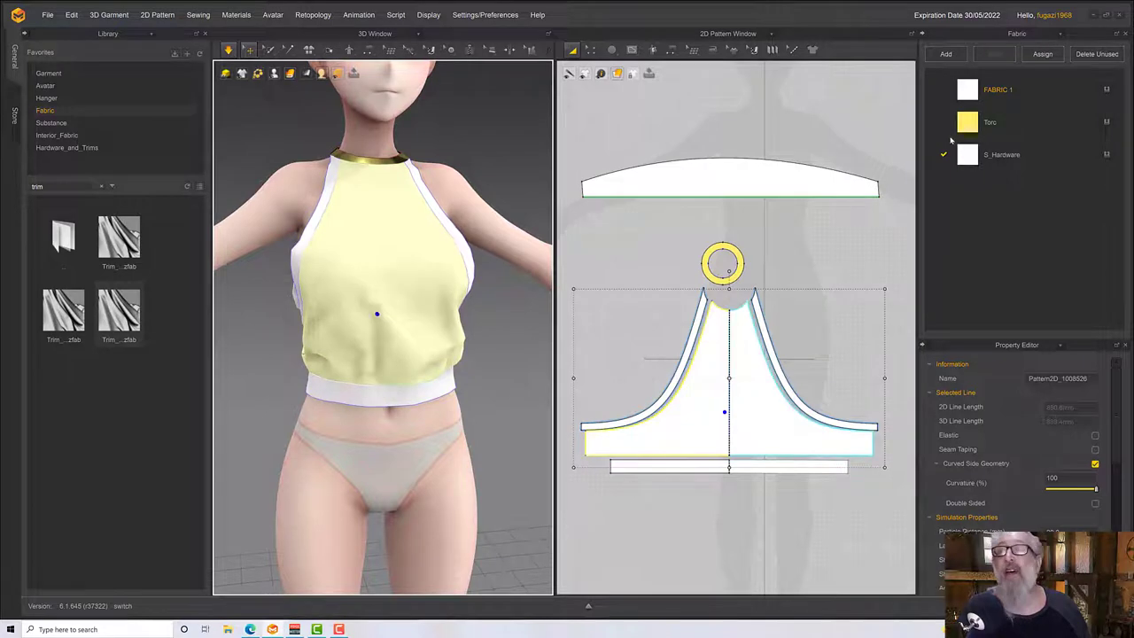
pyautogui.click(970, 124)
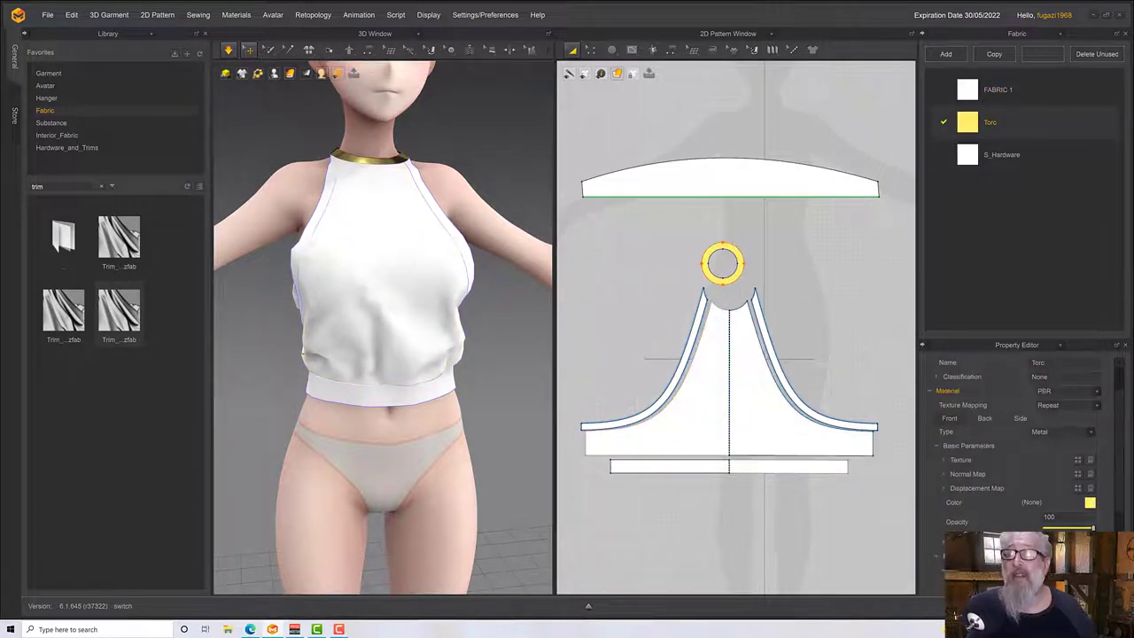
pyautogui.click(1089, 503)
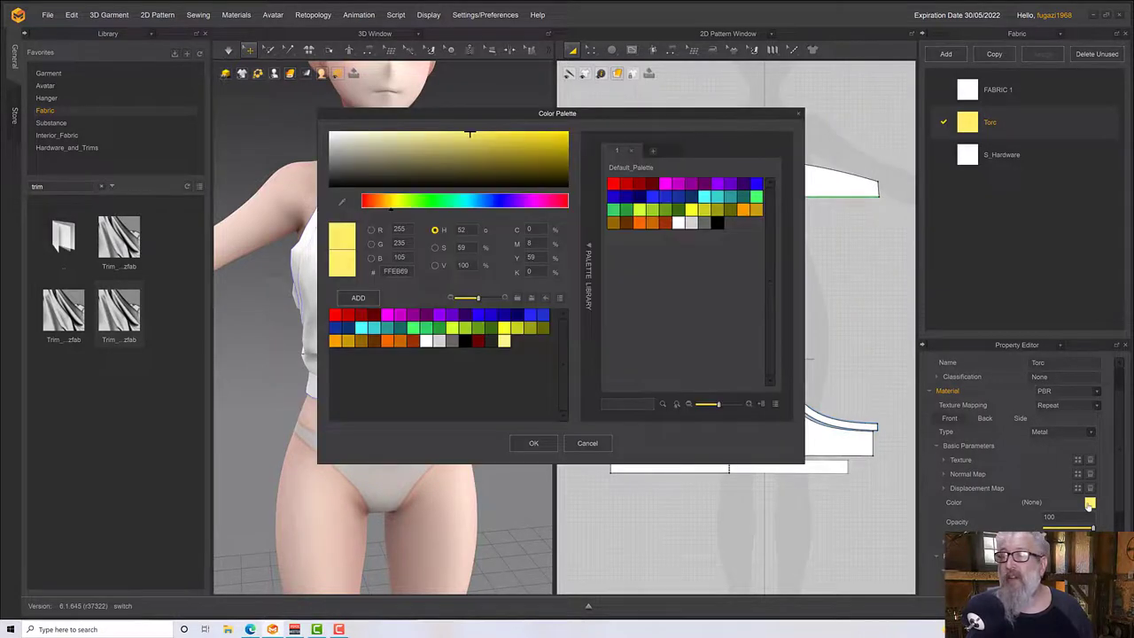
pyautogui.click(355, 298)
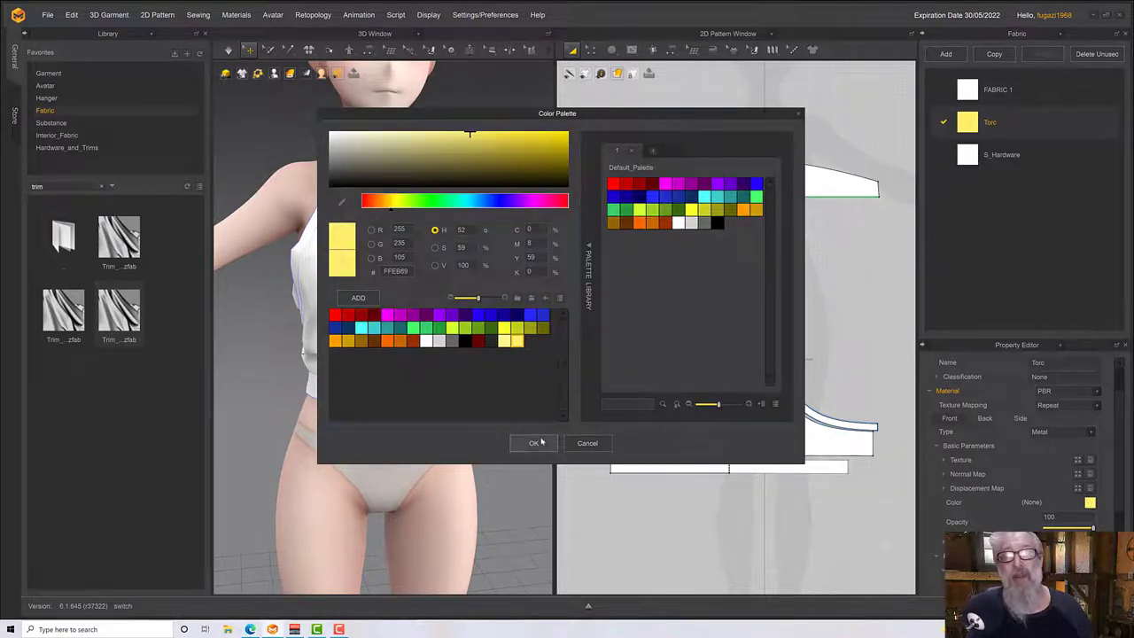
pyautogui.click(535, 443)
# Set the S_Hardware fabric's material type to Metal and its colour to the saved Torc yellow.
pyautogui.click(964, 157)
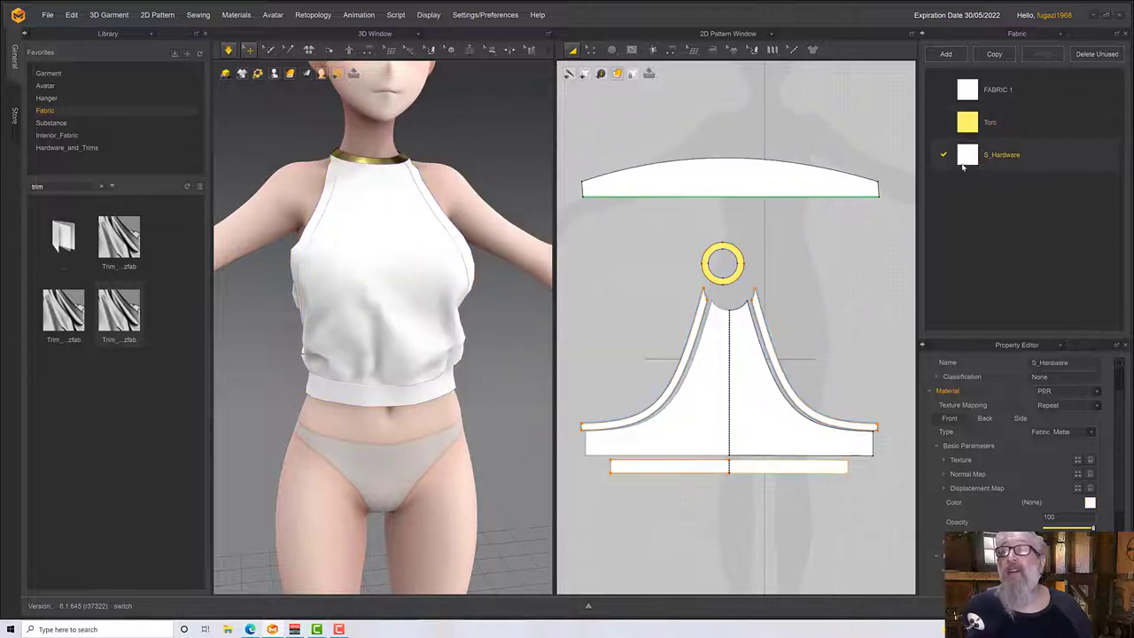
pyautogui.click(1047, 433)
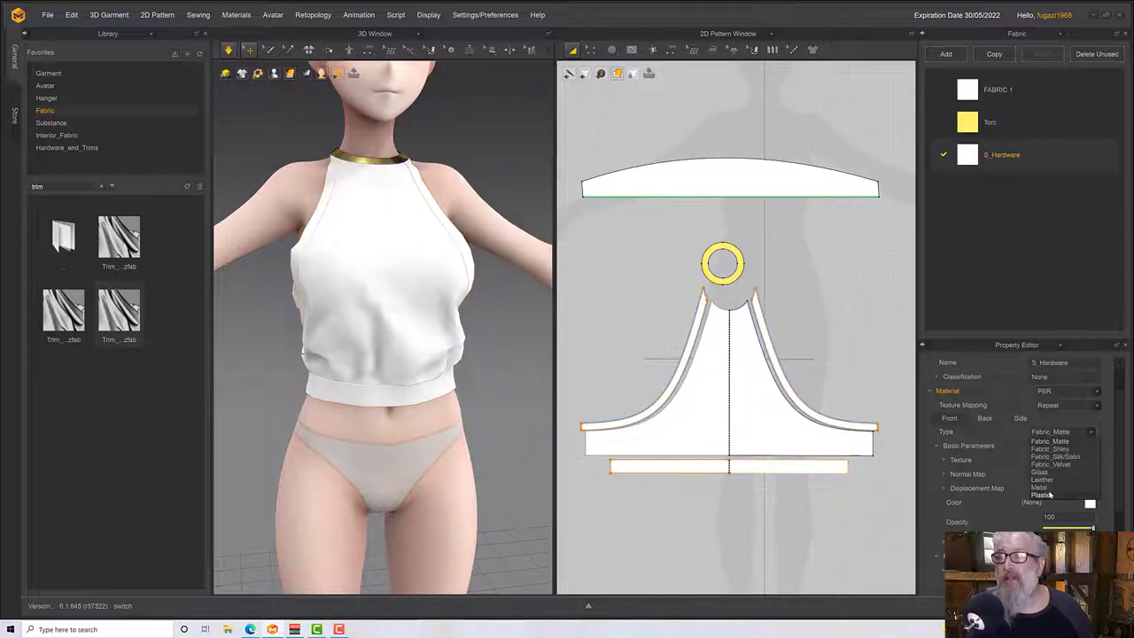
pyautogui.click(1048, 489)
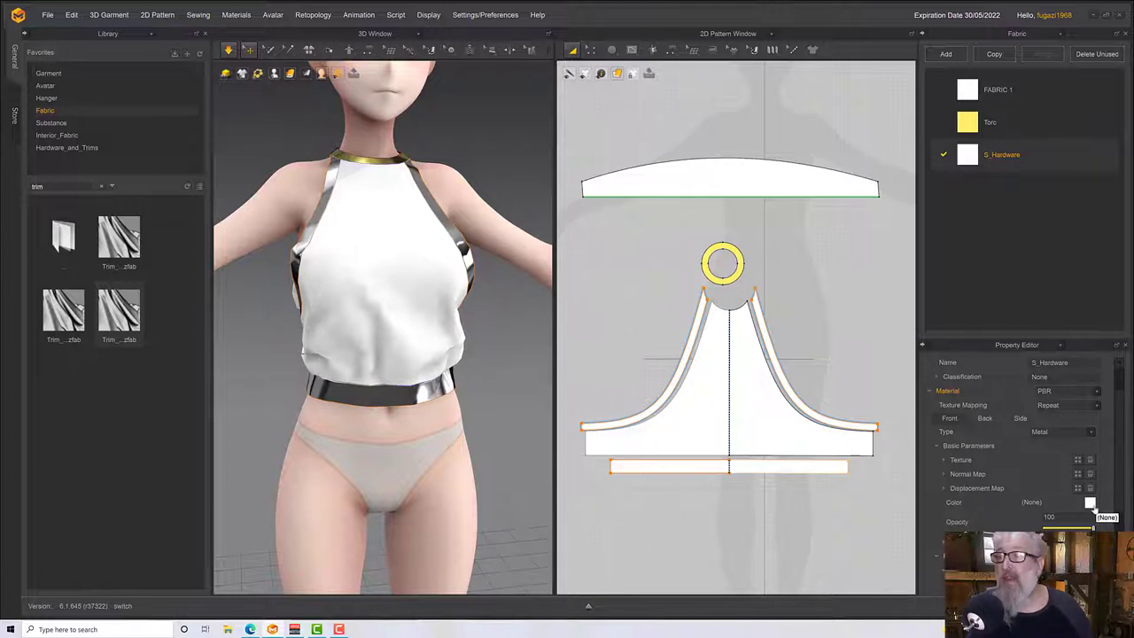
pyautogui.click(1091, 503)
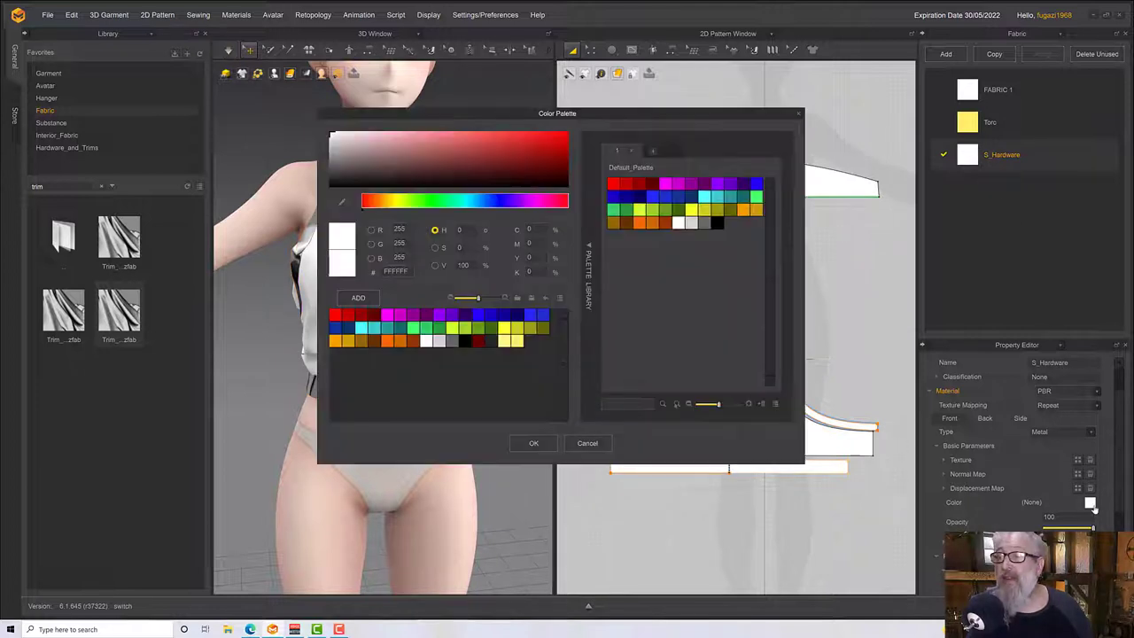
pyautogui.click(519, 342)
pyautogui.click(535, 443)
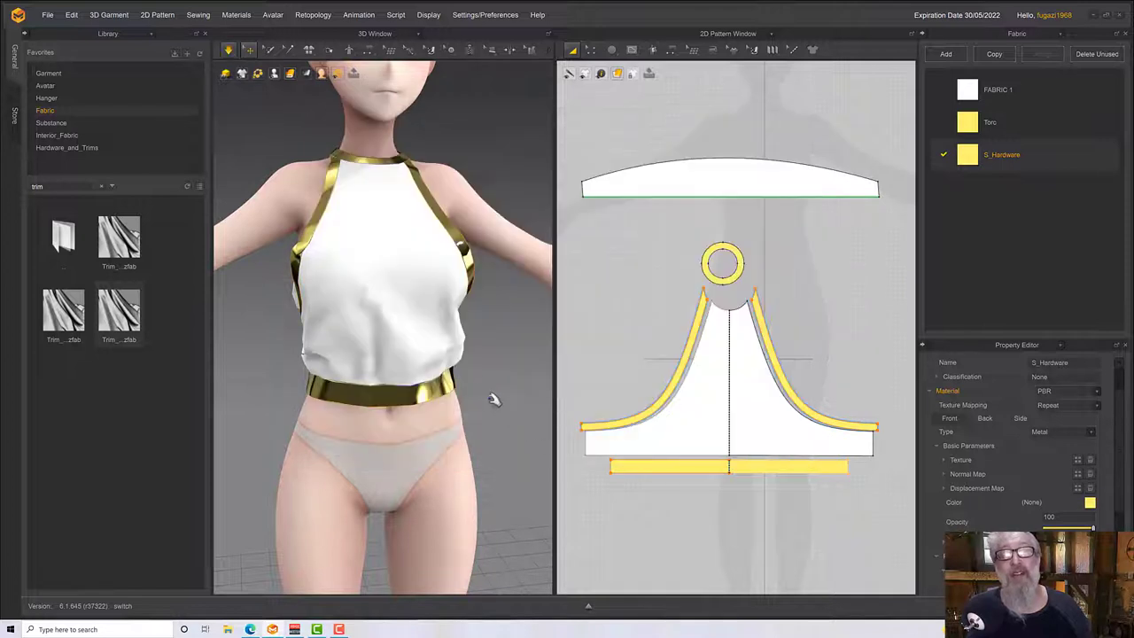
# Tug the gold hem band at the waist during simulation and check the top's fit on the whole avatar.
pyautogui.click(452, 403)
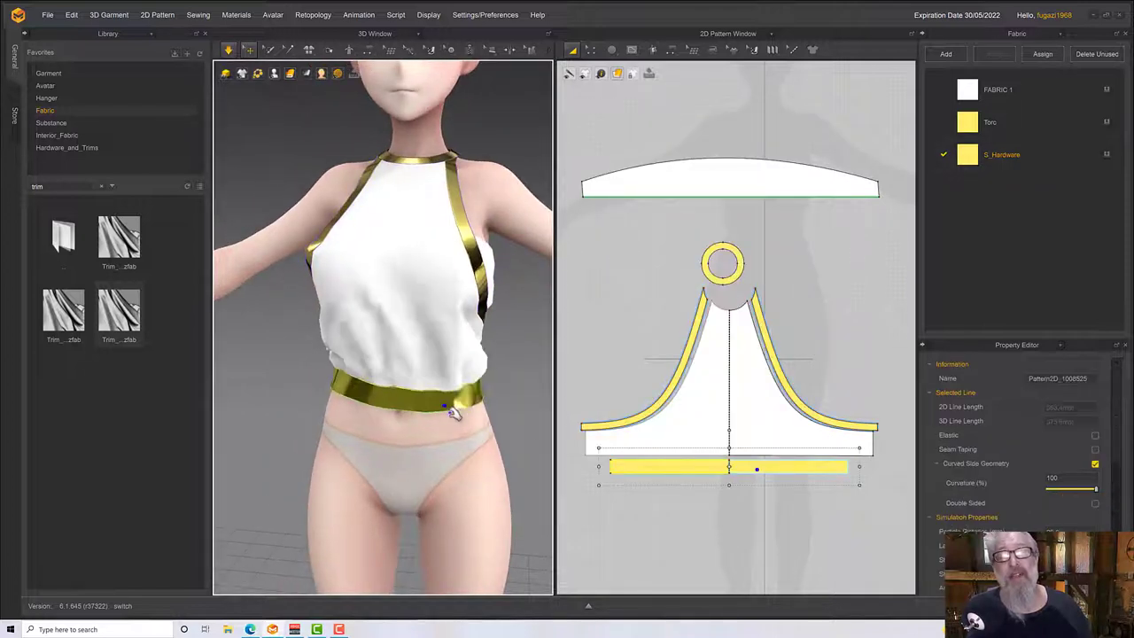
pyautogui.moveTo(450, 404); pyautogui.dragTo(454, 366, button='right')
pyautogui.moveTo(368, 365)
pyautogui.mouseDown(button='right')
pyautogui.moveTo(292, 390)
pyautogui.moveTo(367, 355)
pyautogui.mouseUp(button='right')
pyautogui.moveTo(370, 373); pyautogui.dragTo(386, 356)
pyautogui.moveTo(386, 356)
pyautogui.mouseDown(button='right')
pyautogui.moveTo(345, 365)
pyautogui.moveTo(404, 367)
pyautogui.moveTo(391, 354)
pyautogui.mouseUp(button='right')
pyautogui.scroll(-7, 390, 376)
pyautogui.press('space')
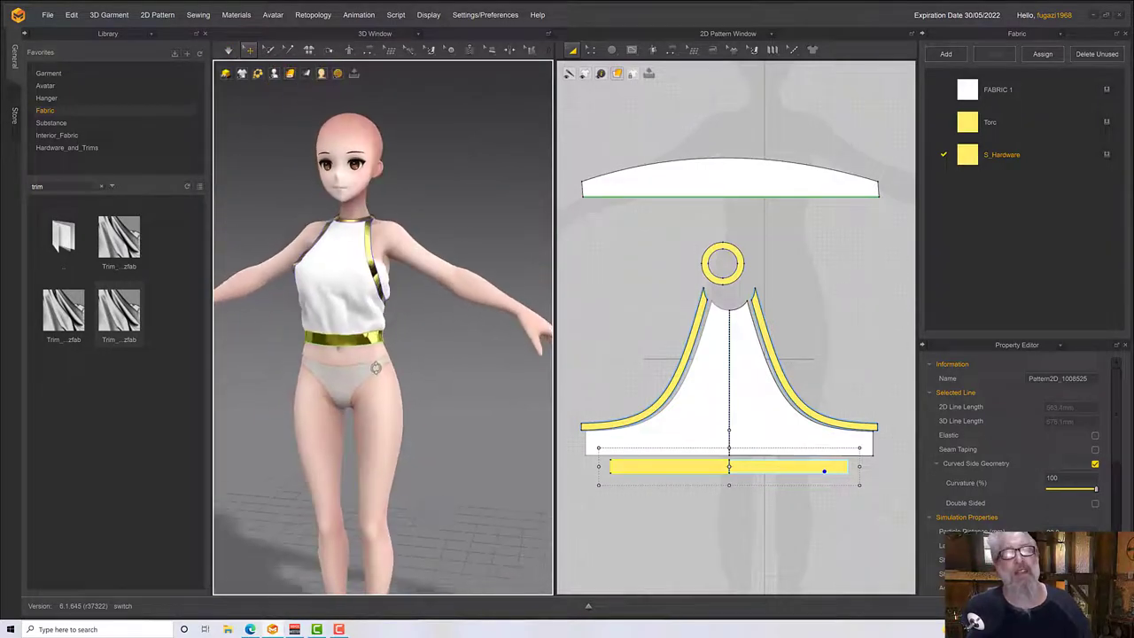
pyautogui.press('space')
pyautogui.press('space')
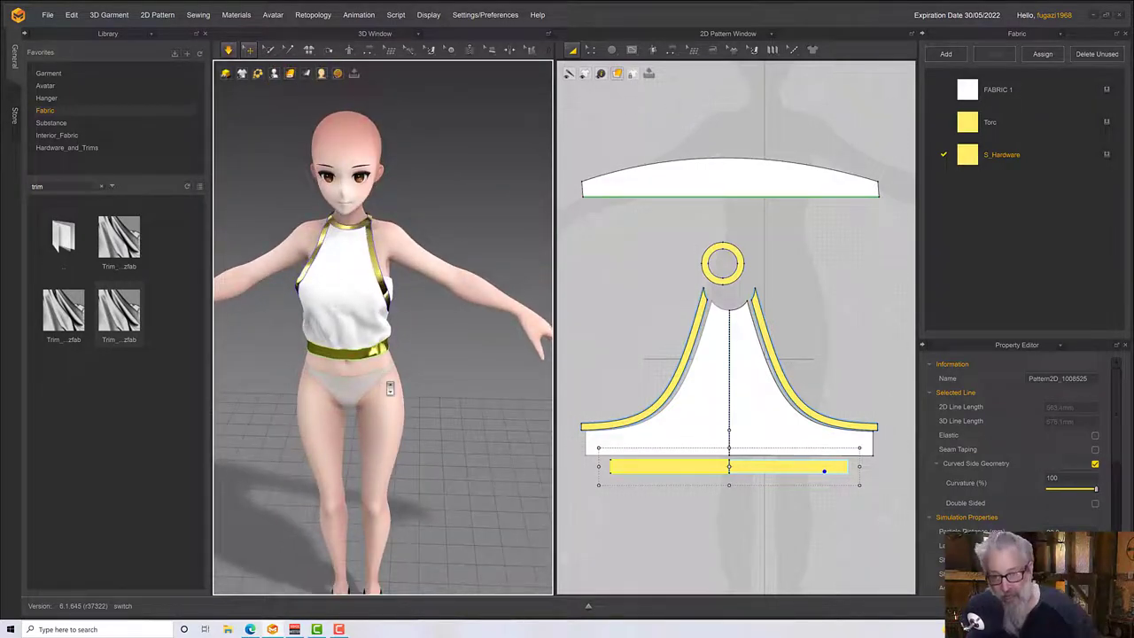
pyautogui.scroll(-2, 389, 387)
pyautogui.scroll(4, 389, 387)
pyautogui.moveTo(389, 374); pyautogui.dragTo(447, 374, button='right')
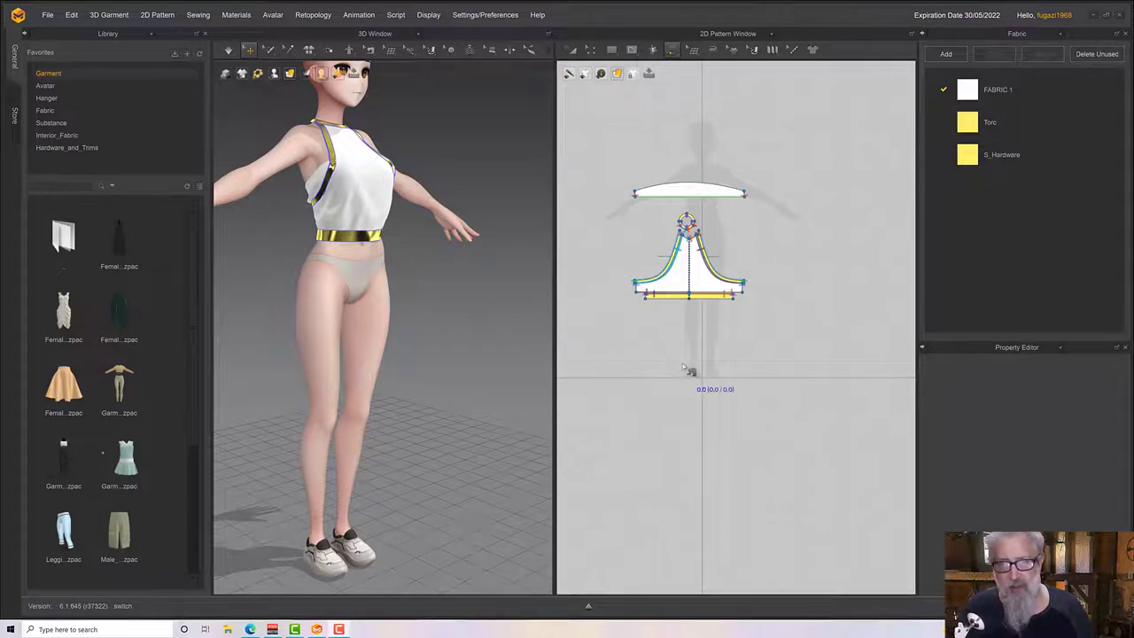
# Draw a rectangular skirt panel about 1575 mm wide in FABRIC 1 below the top's patterns.
pyautogui.click(611, 50)
pyautogui.click(612, 51)
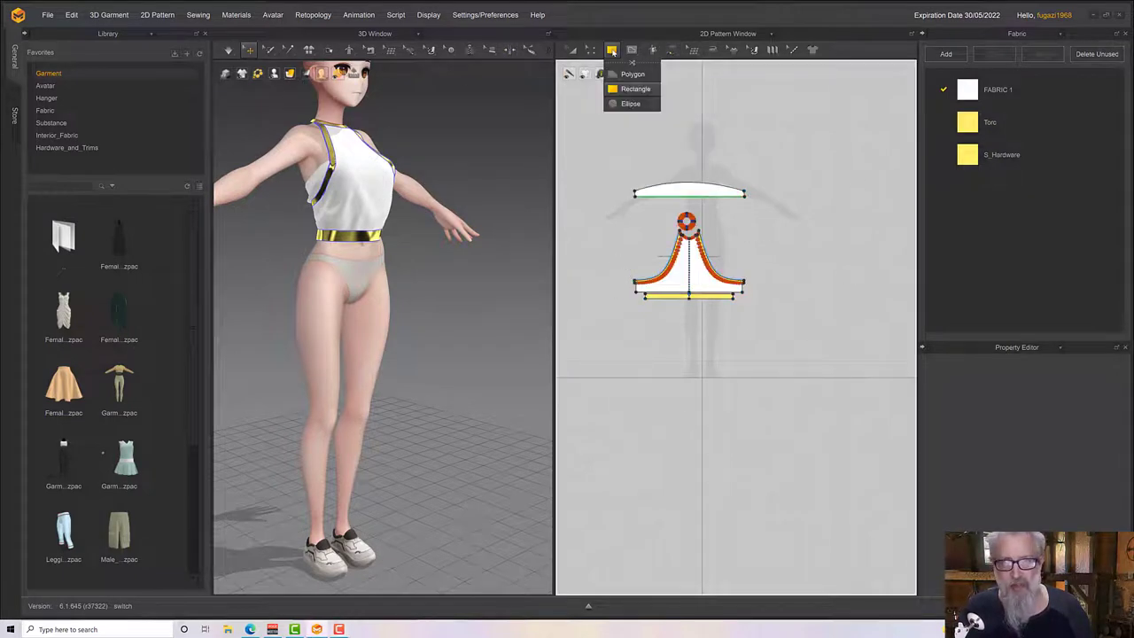
pyautogui.click(1008, 89)
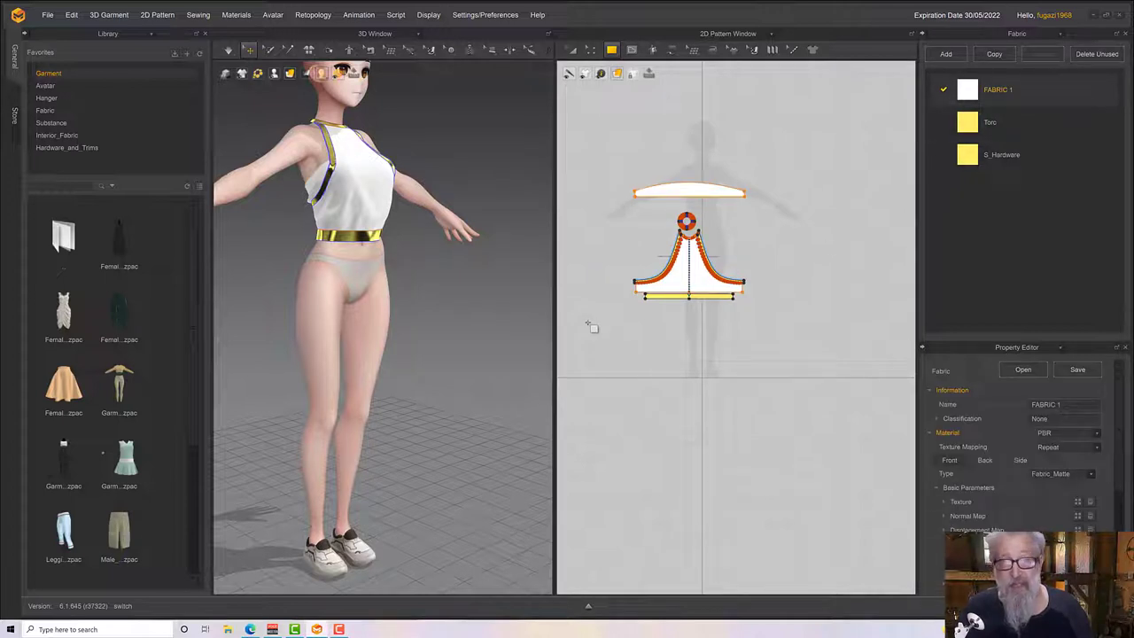
pyautogui.moveTo(578, 317); pyautogui.dragTo(841, 375)
pyautogui.scroll(-5, 676, 378)
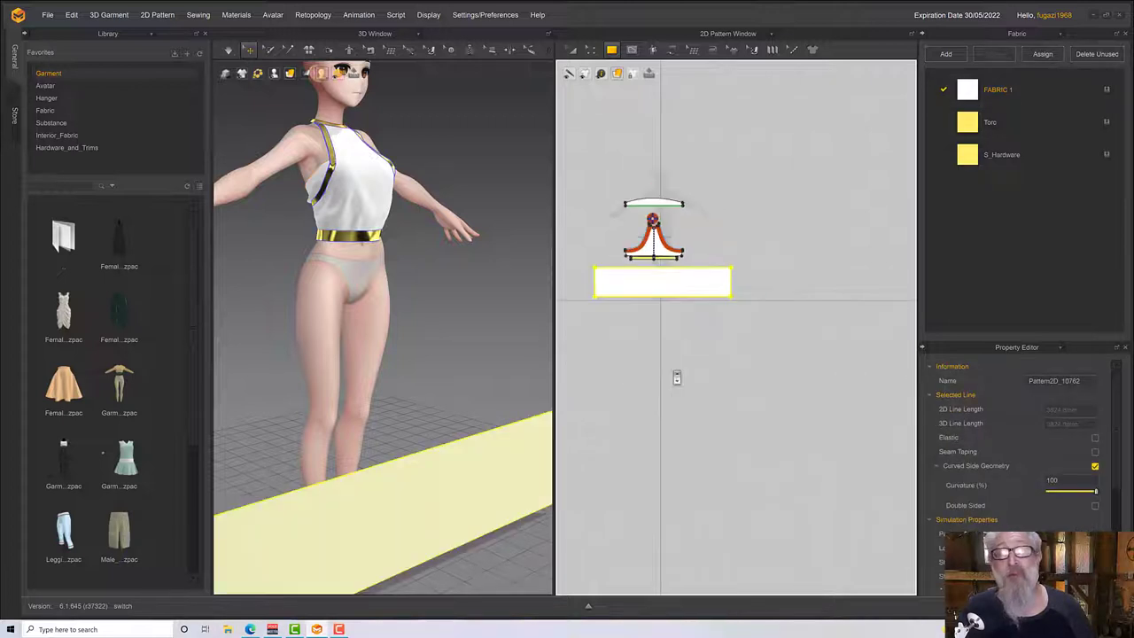
pyautogui.scroll(2, 674, 376)
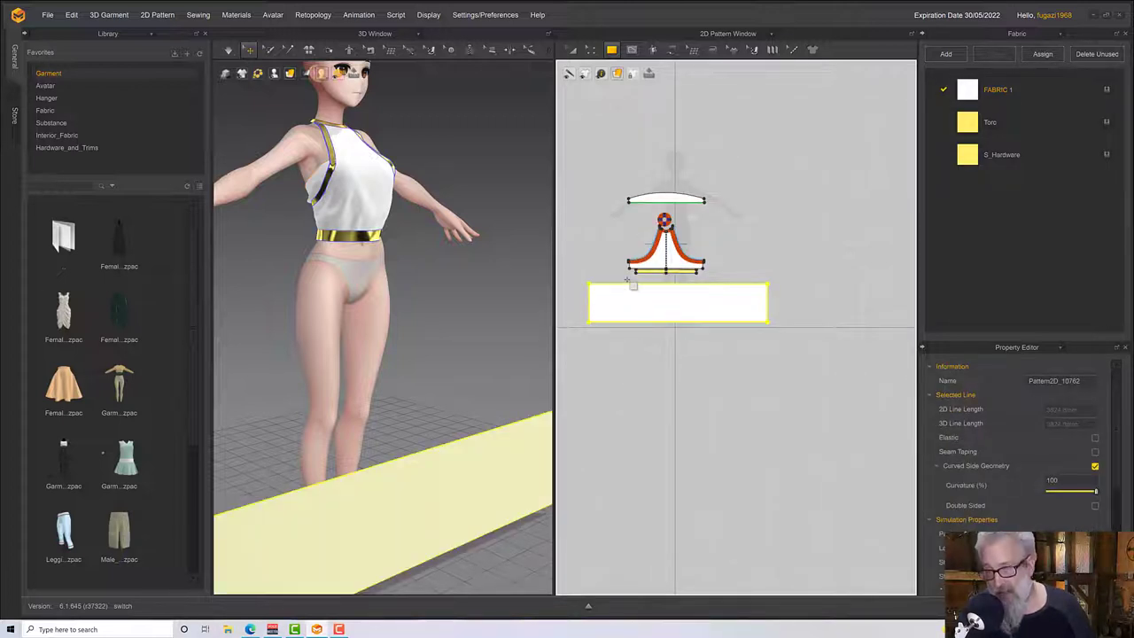
# Free-sew the full upper edge of the rectangular skirt panel to the lower edge of the hem band.
pyautogui.click(623, 55)
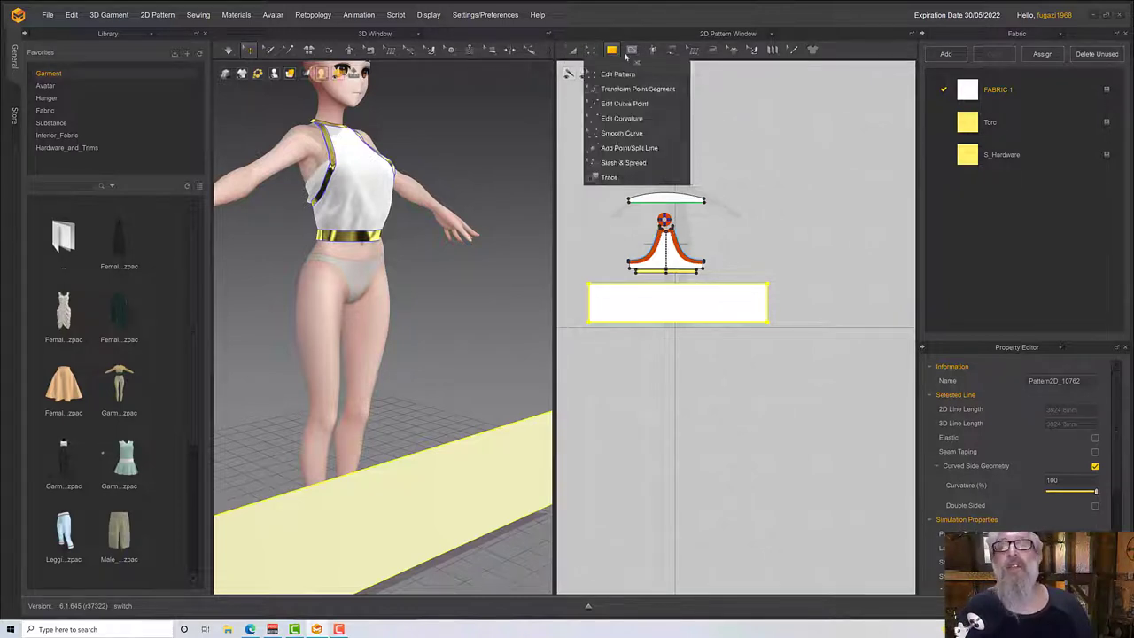
pyautogui.click(672, 52)
pyautogui.click(688, 118)
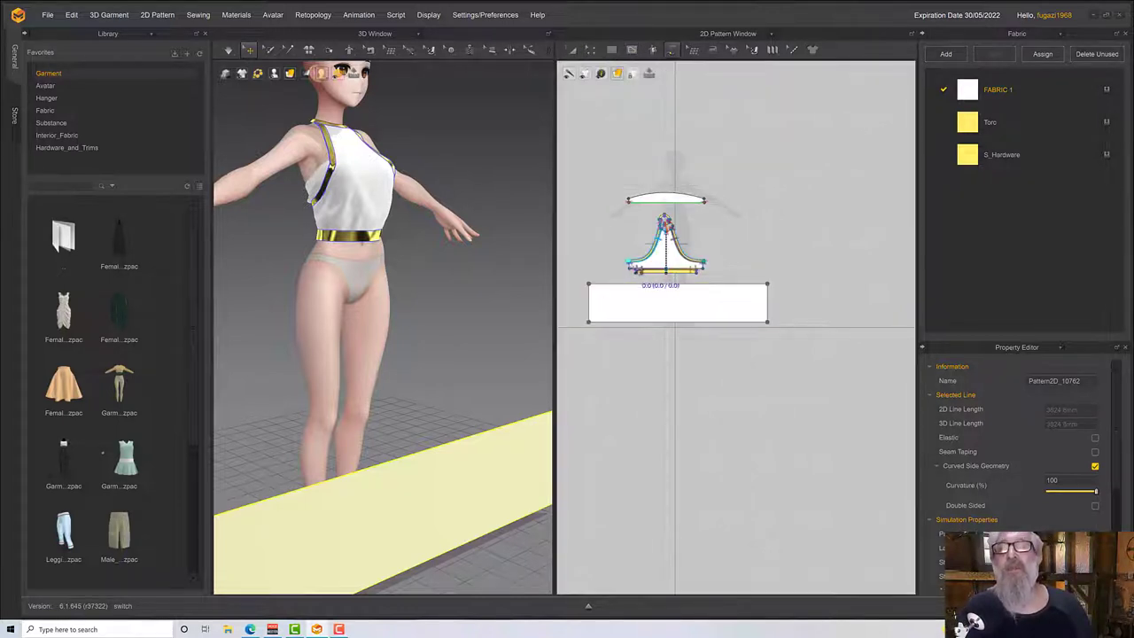
pyautogui.click(593, 287)
pyautogui.click(767, 285)
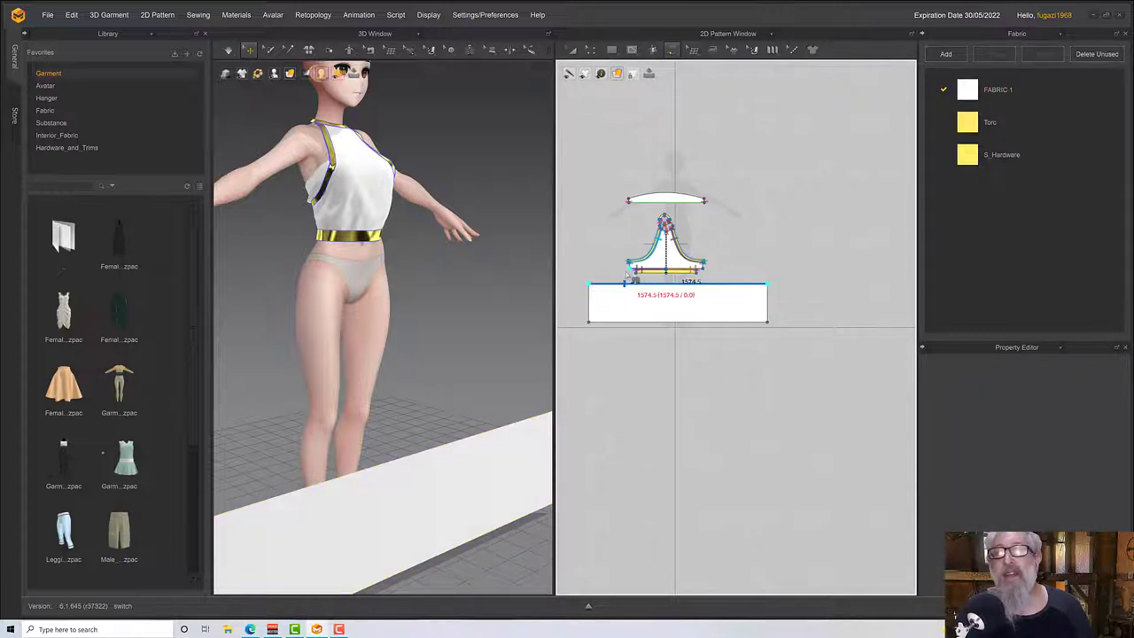
pyautogui.click(628, 269)
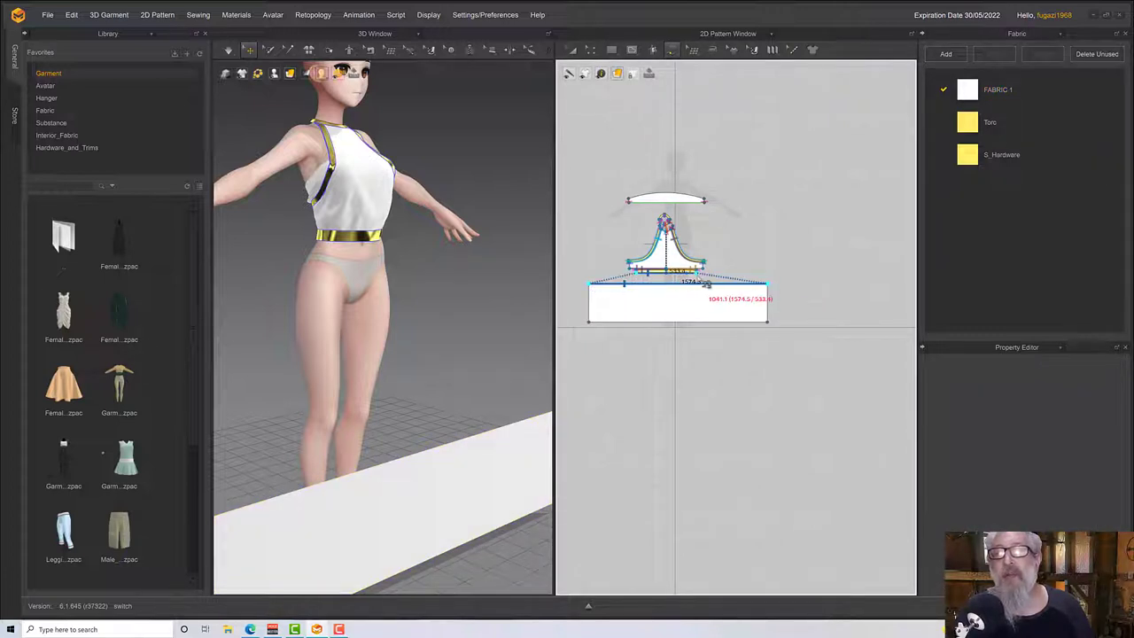
pyautogui.click(687, 302)
# Show the avatar's arrangement points and wrap the skirt panel around the hips from a point at the front.
pyautogui.scroll(-3, 686, 302)
pyautogui.scroll(4, 684, 306)
pyautogui.moveTo(355, 296); pyautogui.dragTo(410, 295, button='right')
pyautogui.scroll(-5, 410, 294)
pyautogui.moveTo(437, 377); pyautogui.dragTo(401, 332, button='right')
pyautogui.click(417, 396)
pyautogui.hotkey('shift', 'f')
pyautogui.scroll(4, 400, 332)
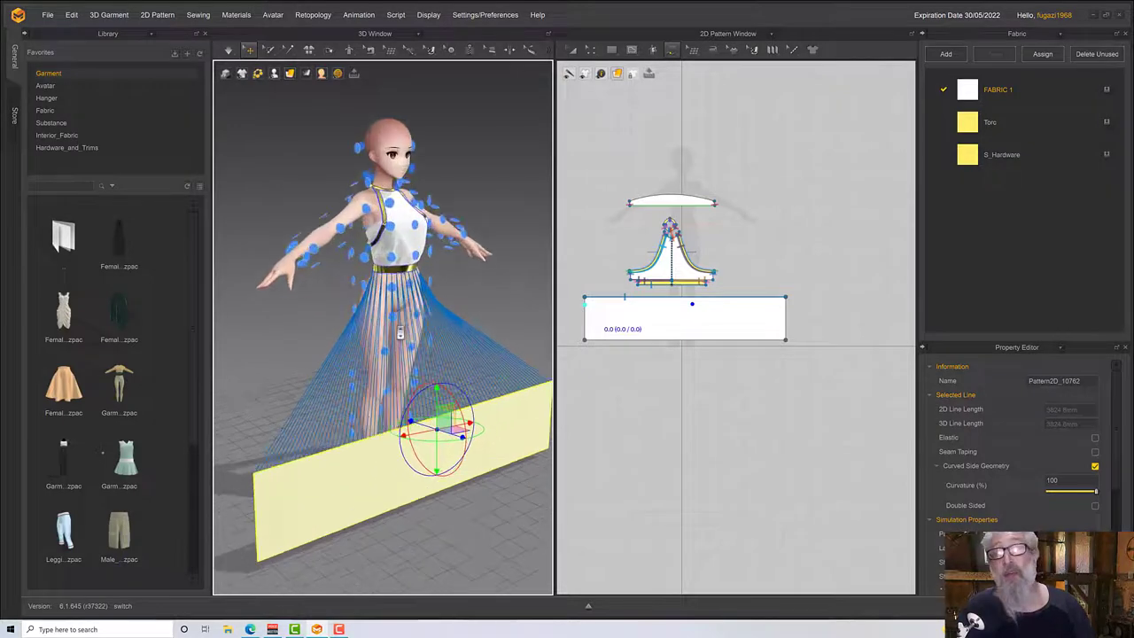
pyautogui.scroll(3, 399, 333)
pyautogui.scroll(2, 409, 272)
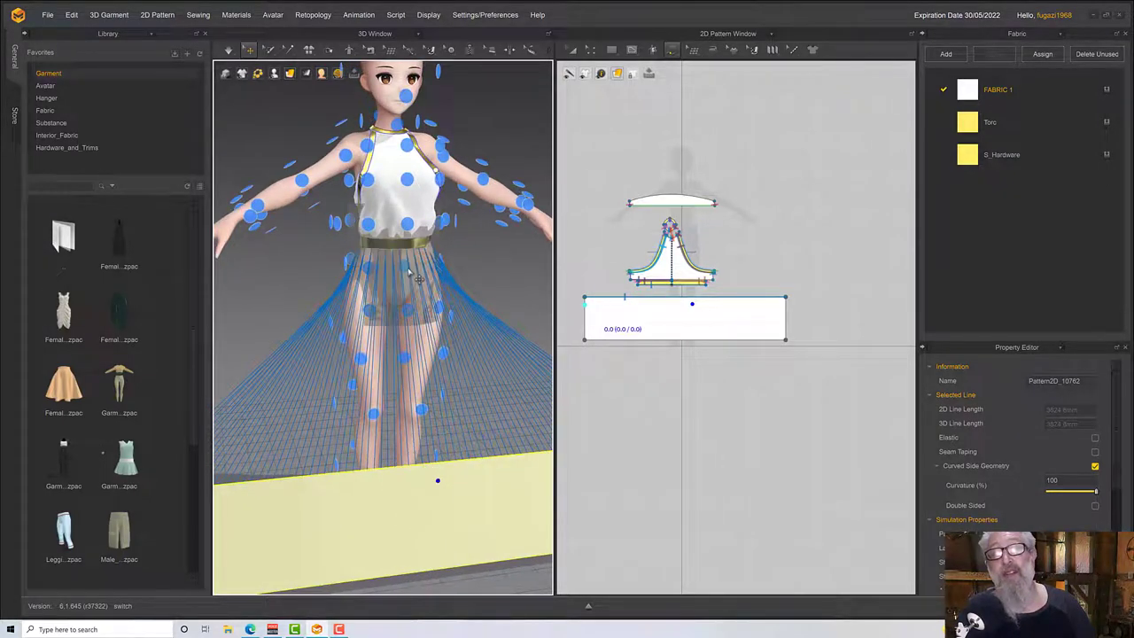
pyautogui.click(416, 278)
pyautogui.scroll(-3, 416, 279)
pyautogui.moveTo(417, 278); pyautogui.dragTo(504, 273, button='right')
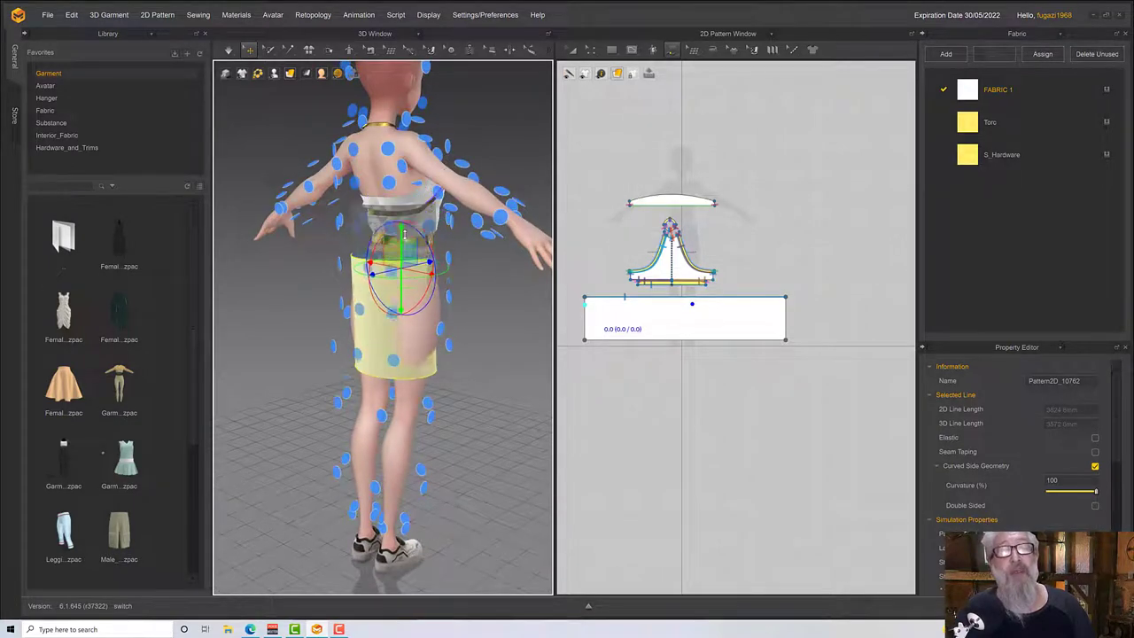
# Try simulating the wrapped skirt panel and tugging it into place around the hips.
pyautogui.moveTo(405, 246); pyautogui.dragTo(359, 259, button='right')
pyautogui.press('space')
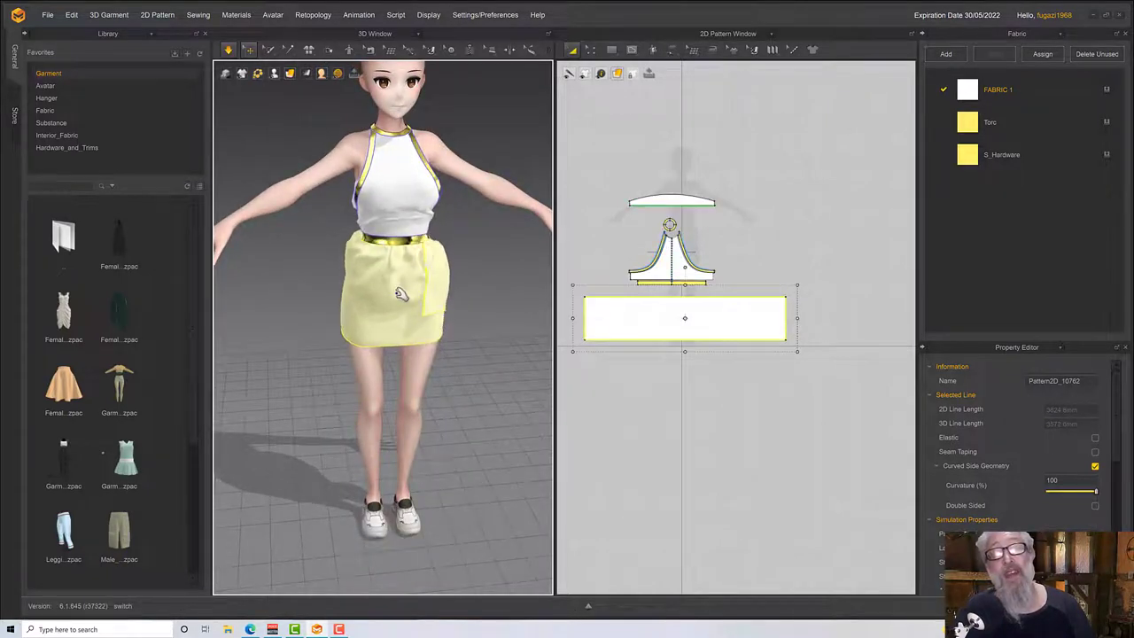
pyautogui.moveTo(400, 294); pyautogui.dragTo(428, 293, button='right')
pyautogui.moveTo(387, 288); pyautogui.dragTo(414, 332)
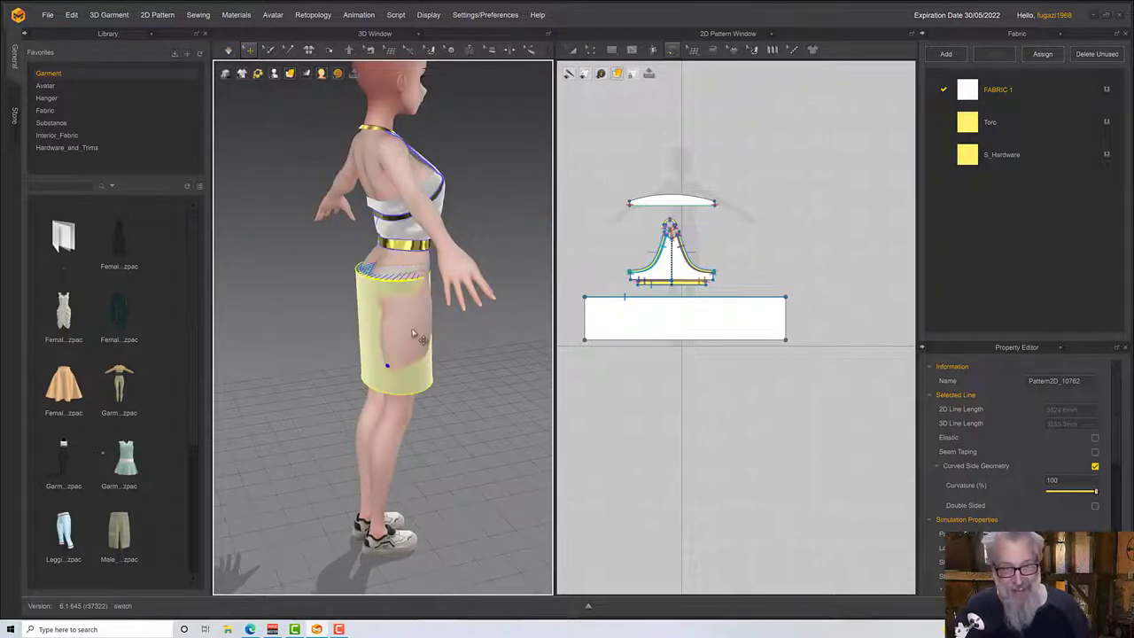
# Reset the 3D arrangement of the wrapped skirt panel.
pyautogui.moveTo(381, 335); pyautogui.dragTo(379, 336, button='right')
pyautogui.moveTo(449, 316); pyautogui.dragTo(435, 326, button='right')
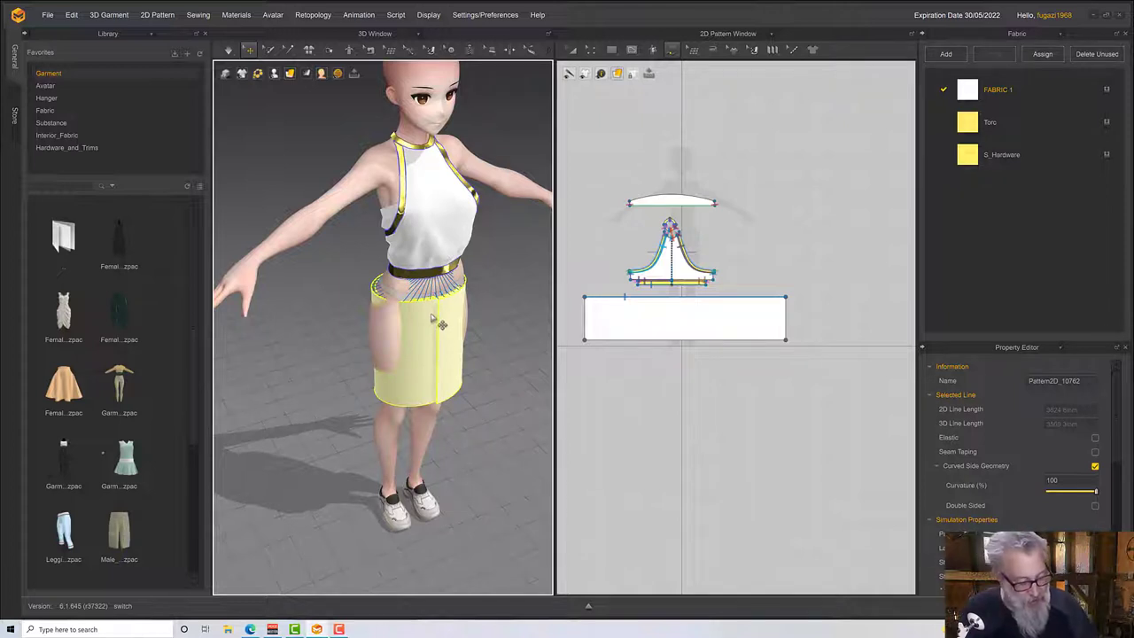
pyautogui.rightClick(430, 312)
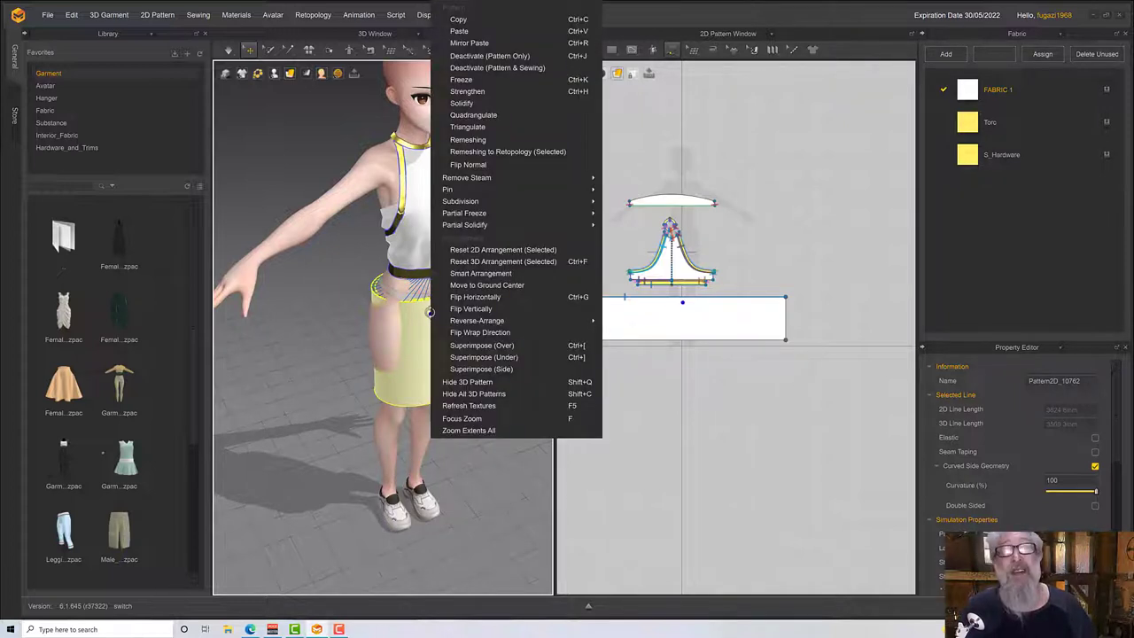
pyautogui.click(492, 262)
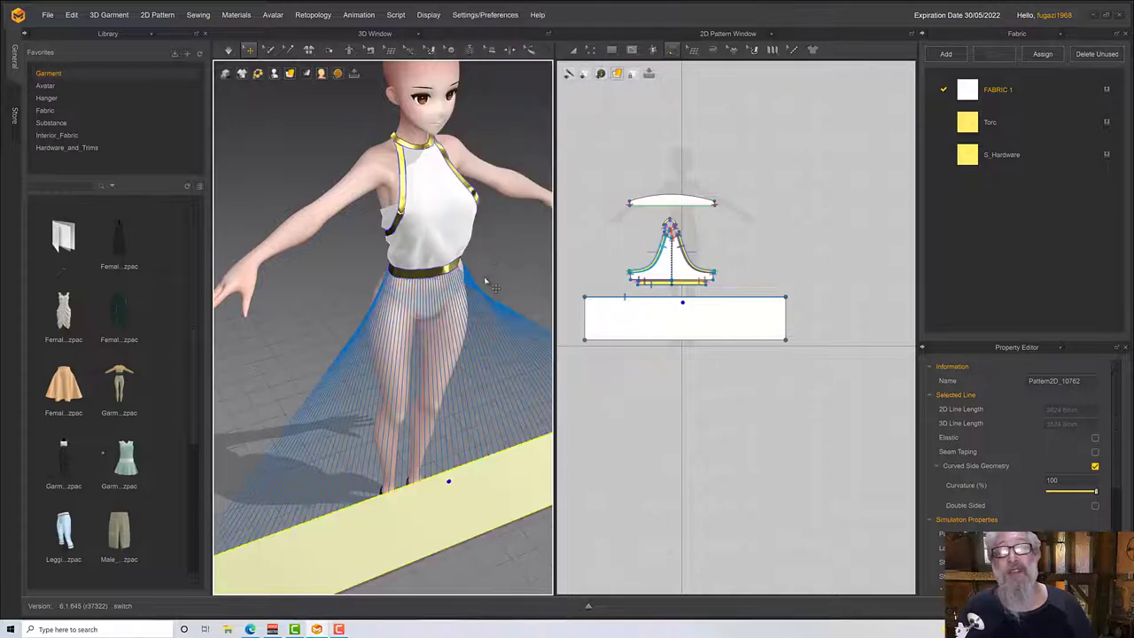
# Show the avatar's bounding volumes and select the volume around the torso.
pyautogui.moveTo(486, 282); pyautogui.dragTo(428, 328, button='right')
pyautogui.click(468, 411)
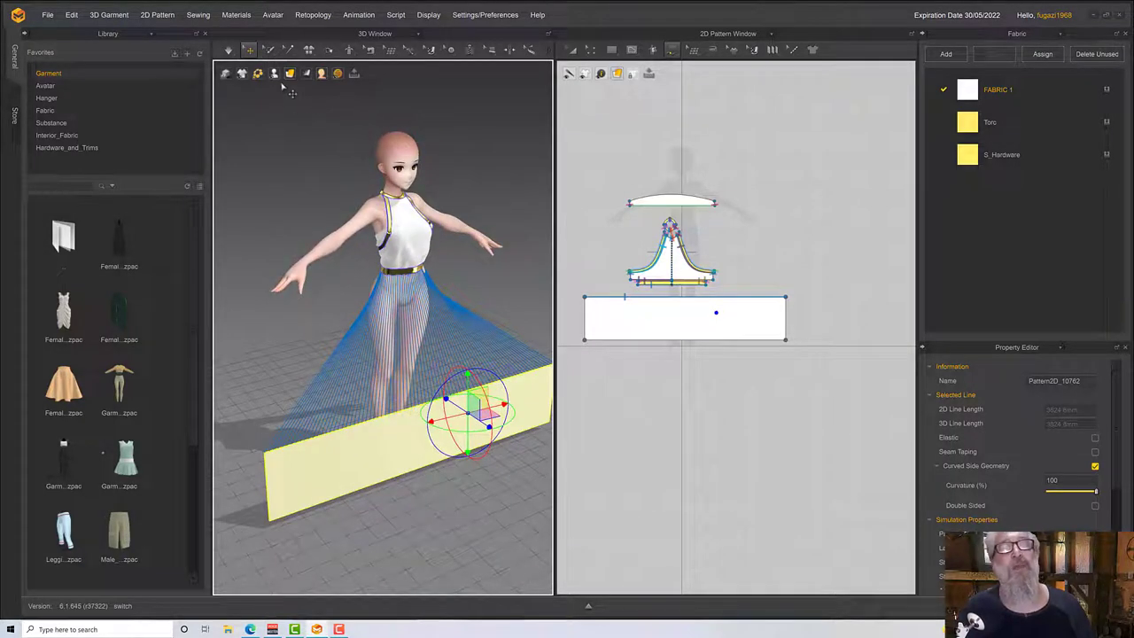
pyautogui.moveTo(282, 78)
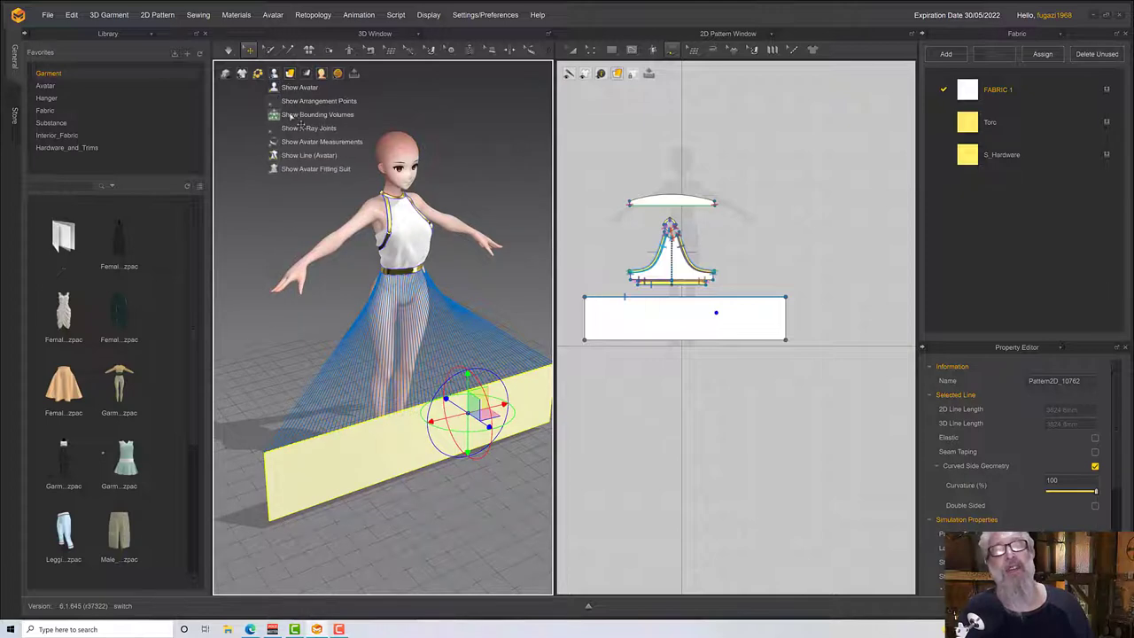
pyautogui.click(299, 114)
pyautogui.moveTo(340, 369); pyautogui.dragTo(386, 360, button='right')
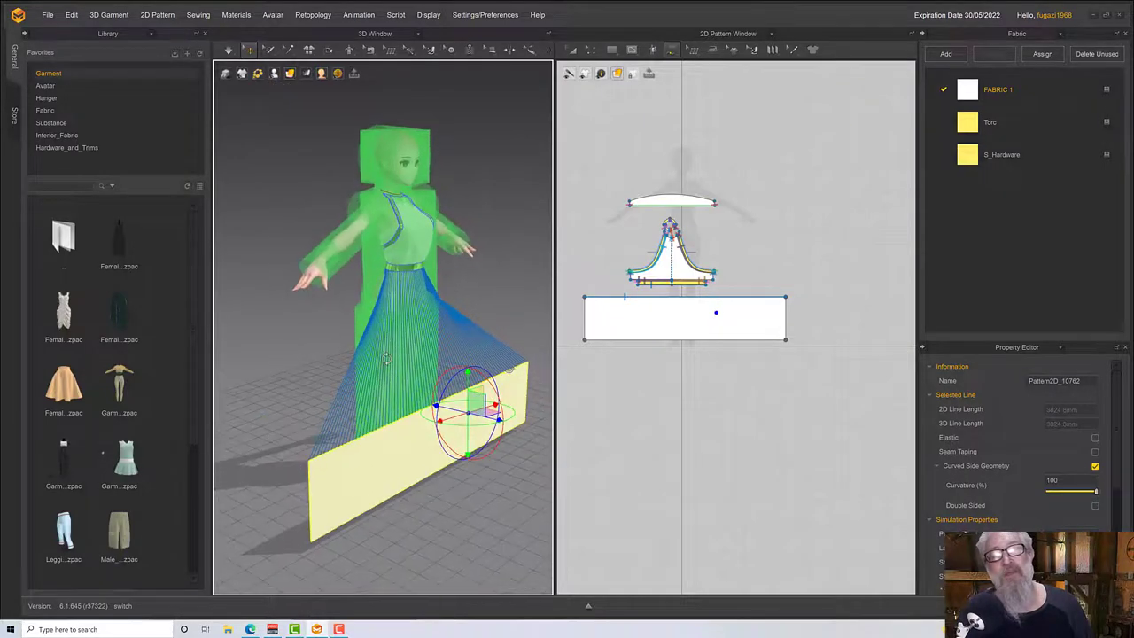
pyautogui.click(370, 279)
pyautogui.moveTo(370, 279); pyautogui.dragTo(404, 309, button='right')
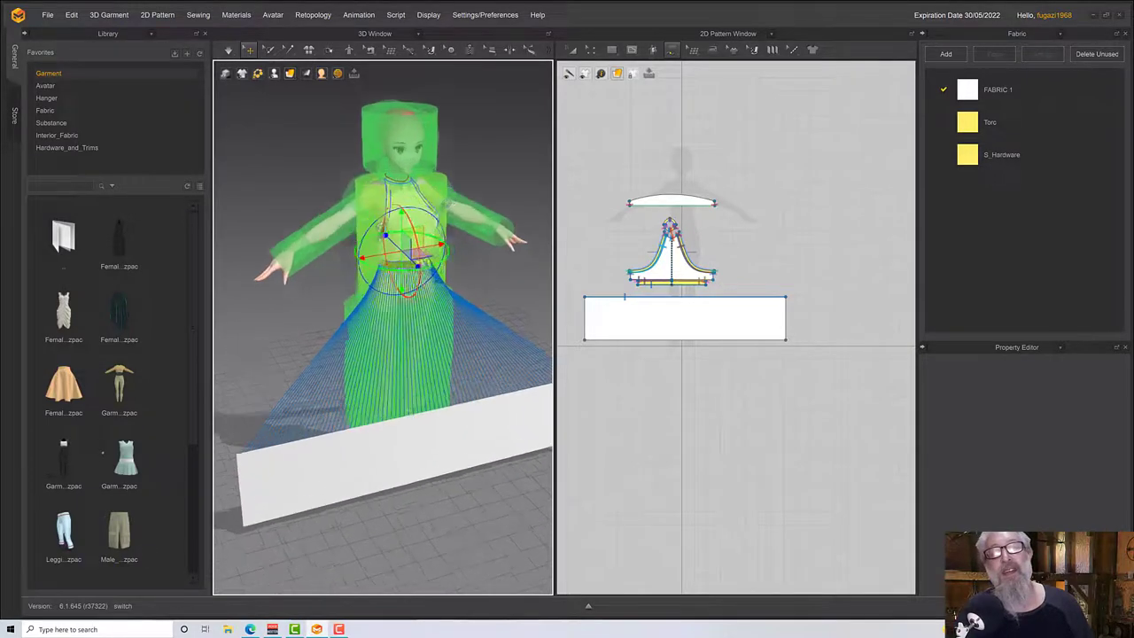
pyautogui.scroll(3, 390, 296)
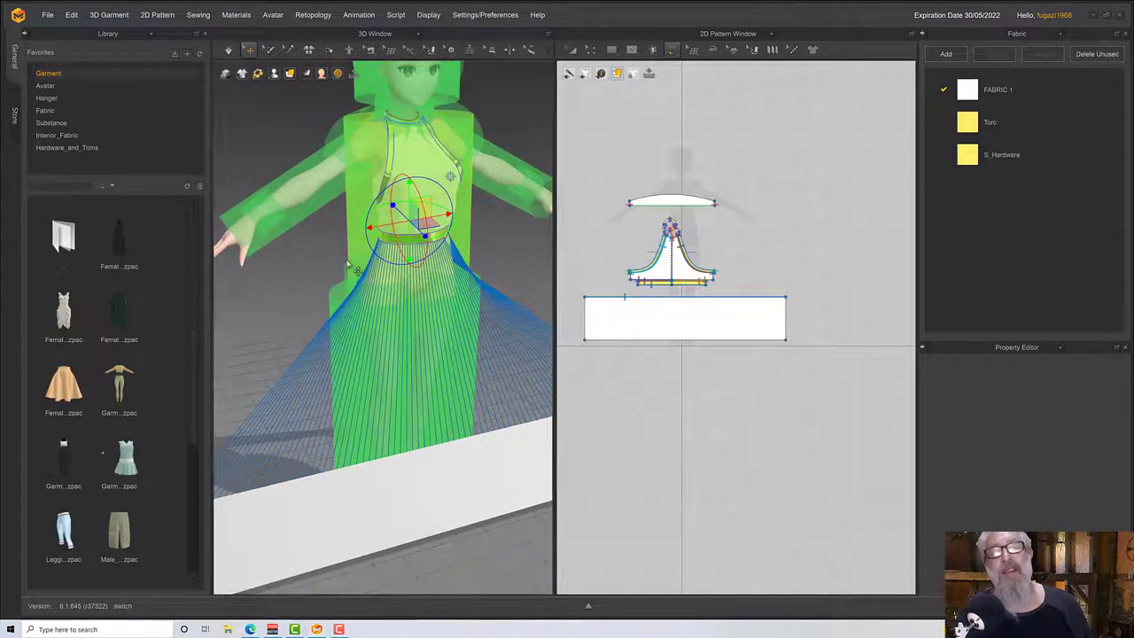
# Inspect the torso bounding volume around the avatar from the side and from above.
pyautogui.click(357, 239)
pyautogui.click(359, 239)
pyautogui.moveTo(359, 240); pyautogui.dragTo(415, 250, button='right')
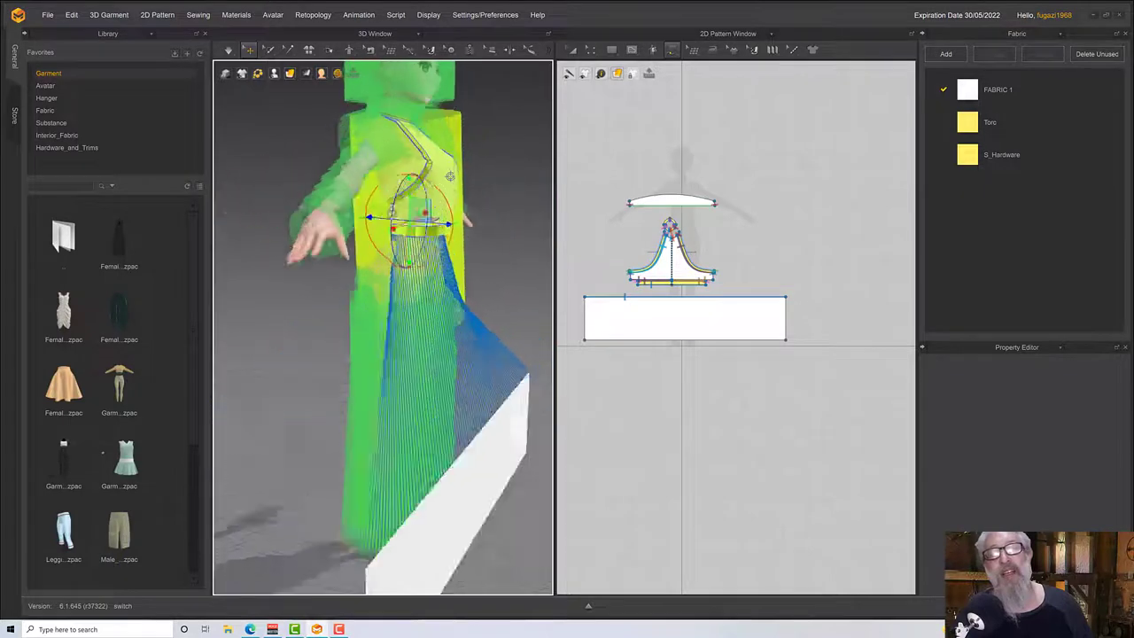
pyautogui.moveTo(393, 213)
pyautogui.mouseDown(button='right')
pyautogui.moveTo(478, 232)
pyautogui.moveTo(394, 219)
pyautogui.mouseUp(button='right')
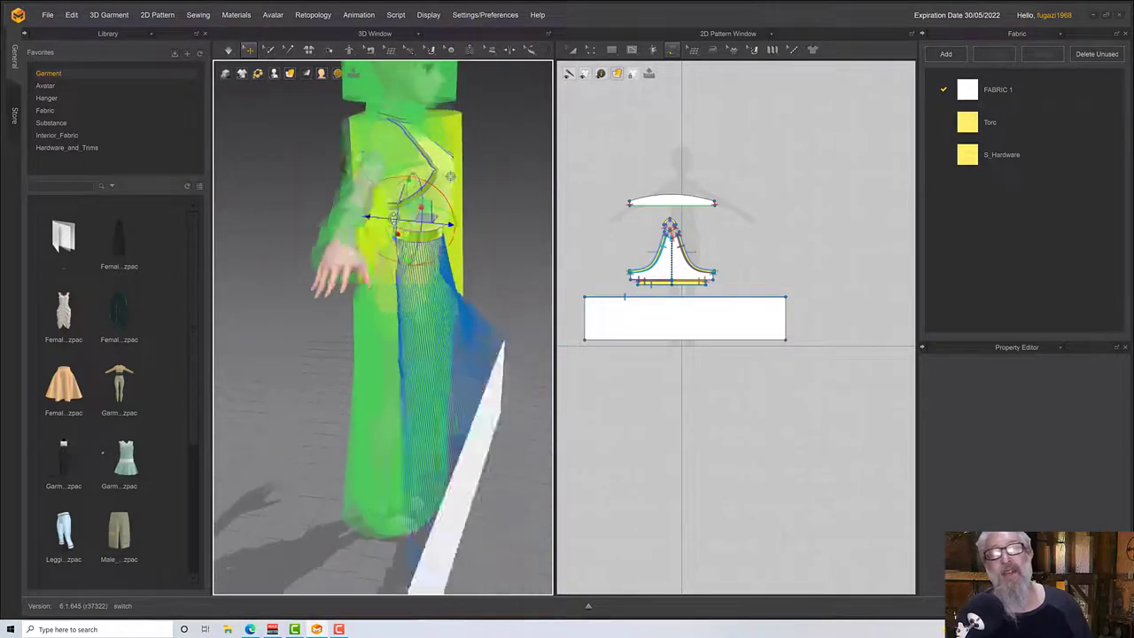
pyautogui.moveTo(450, 177); pyautogui.dragTo(444, 198, button='right')
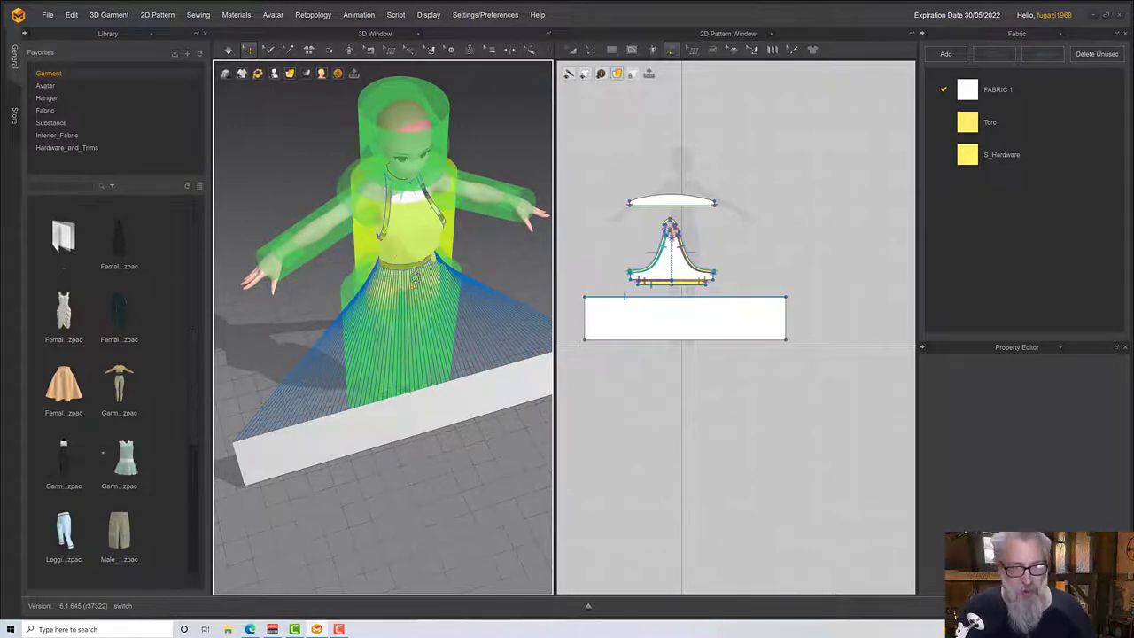
pyautogui.moveTo(445, 198); pyautogui.dragTo(437, 274, button='right')
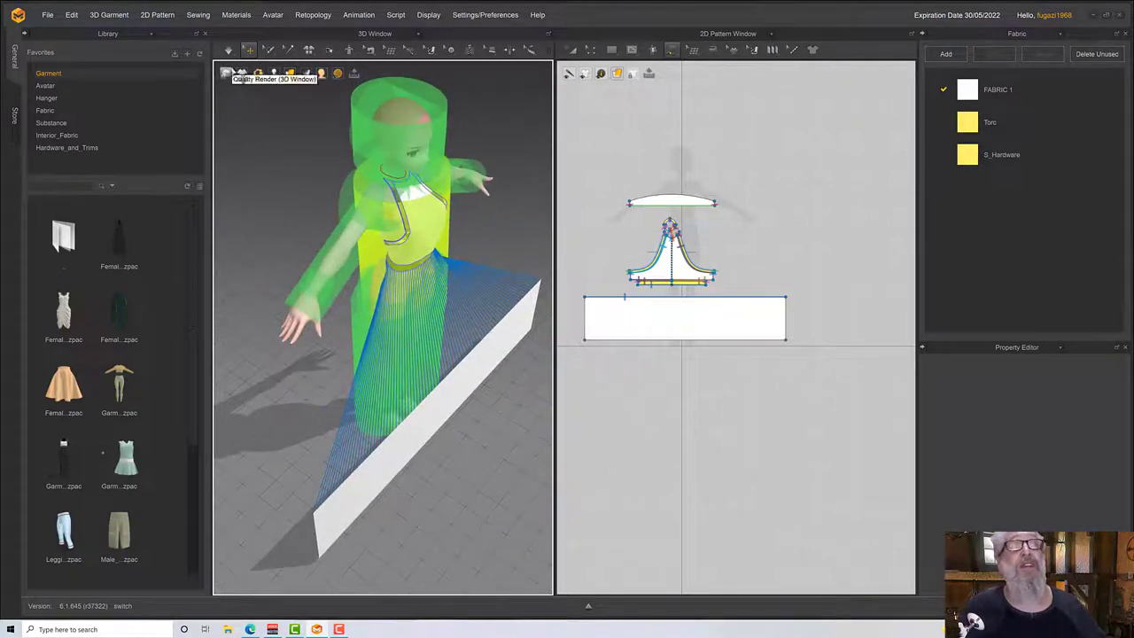
# Open the Avatar Editor and look through its avatar size, measure and arrangement settings.
pyautogui.click(270, 15)
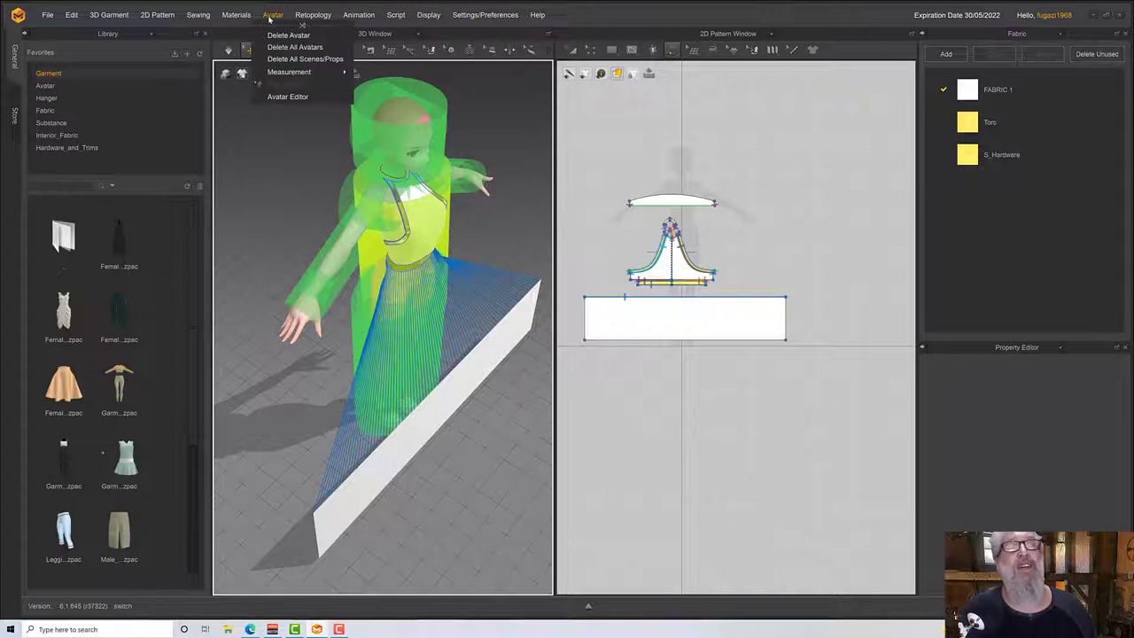
pyautogui.click(289, 98)
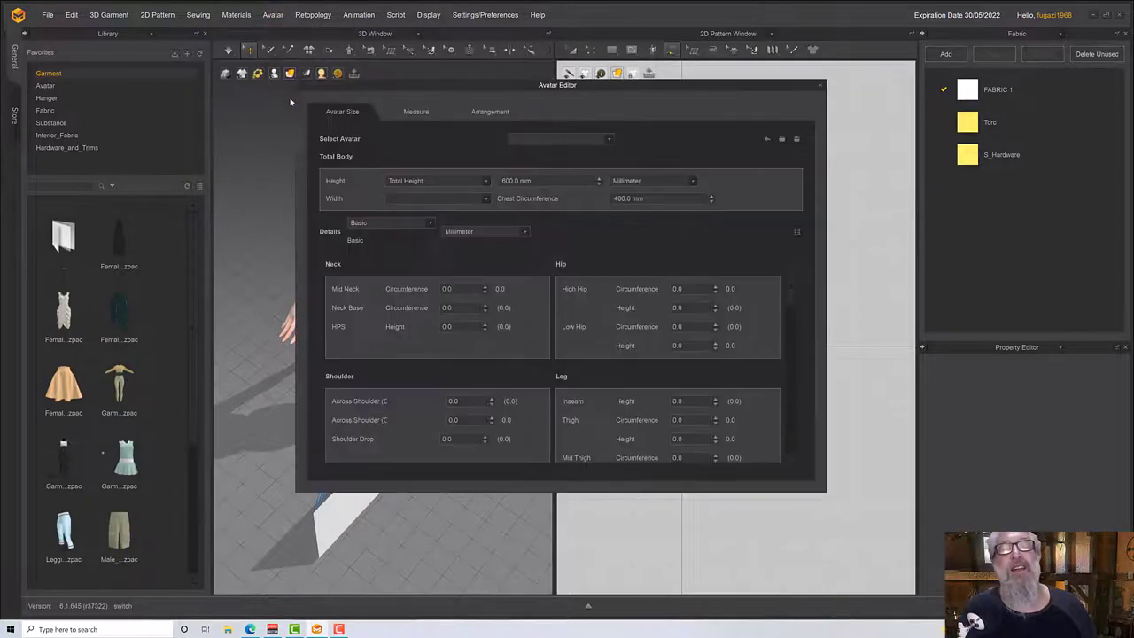
pyautogui.click(485, 111)
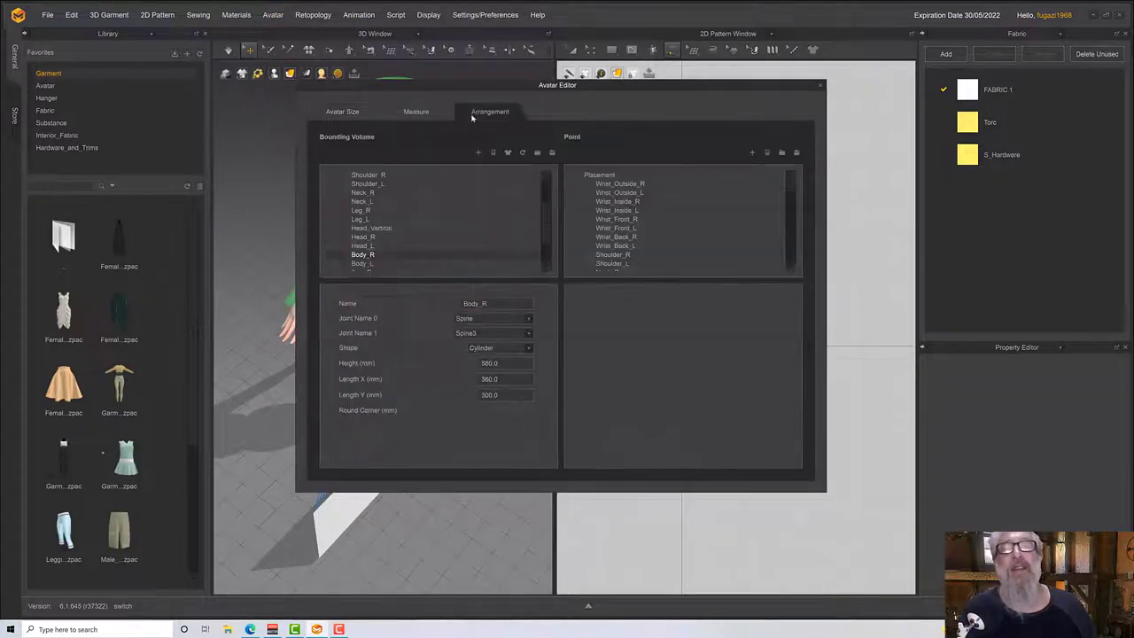
pyautogui.click(422, 118)
pyautogui.click(345, 120)
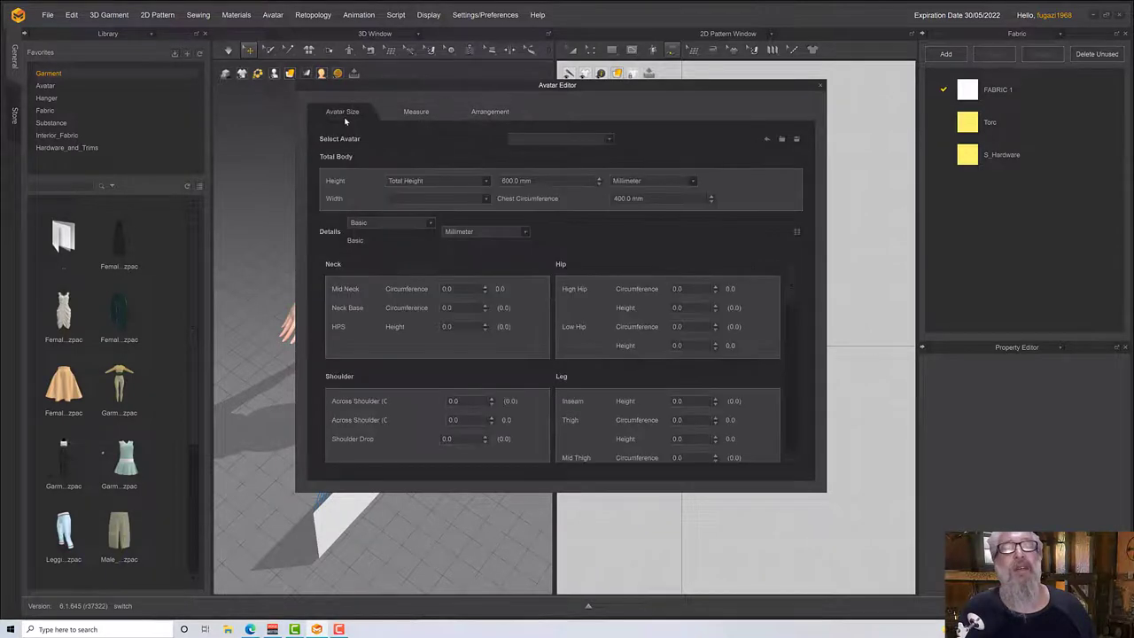
pyautogui.click(418, 113)
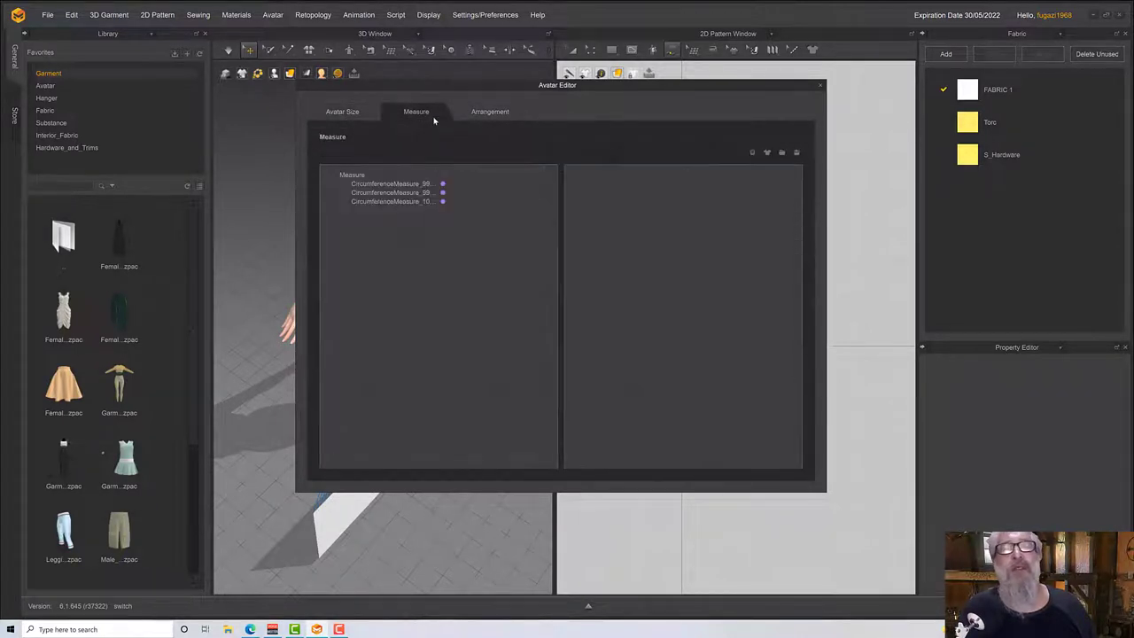
pyautogui.click(483, 114)
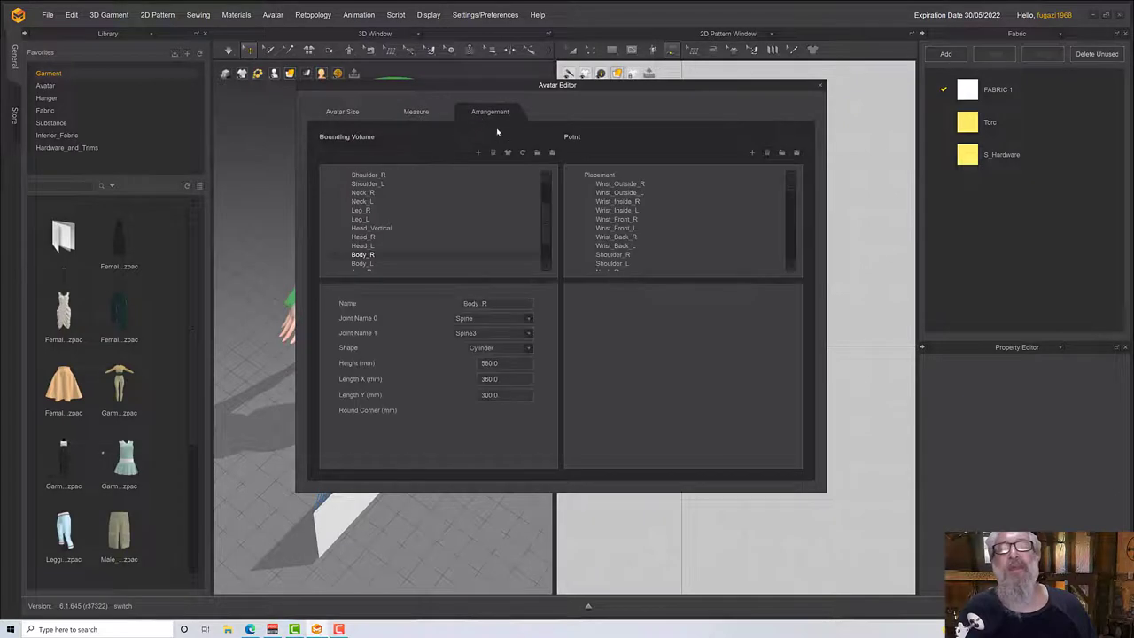
# Set Length X and Length Y of the Body_R bounding volume to 720 mm and close the Avatar Editor.
pyautogui.scroll(2, 390, 191)
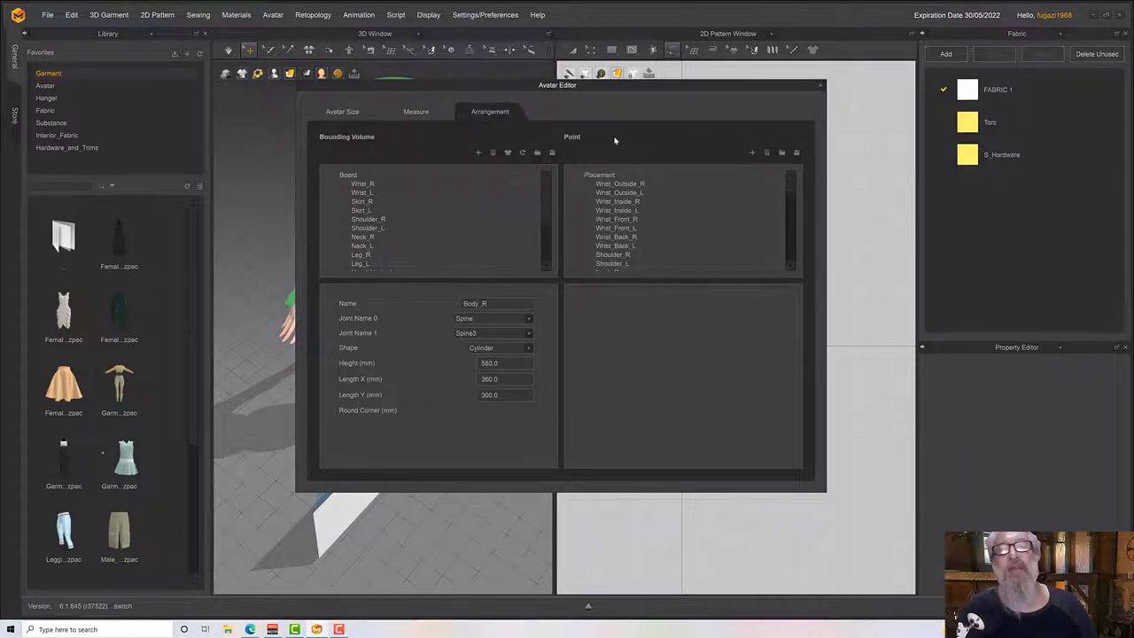
pyautogui.scroll(-2, 434, 217)
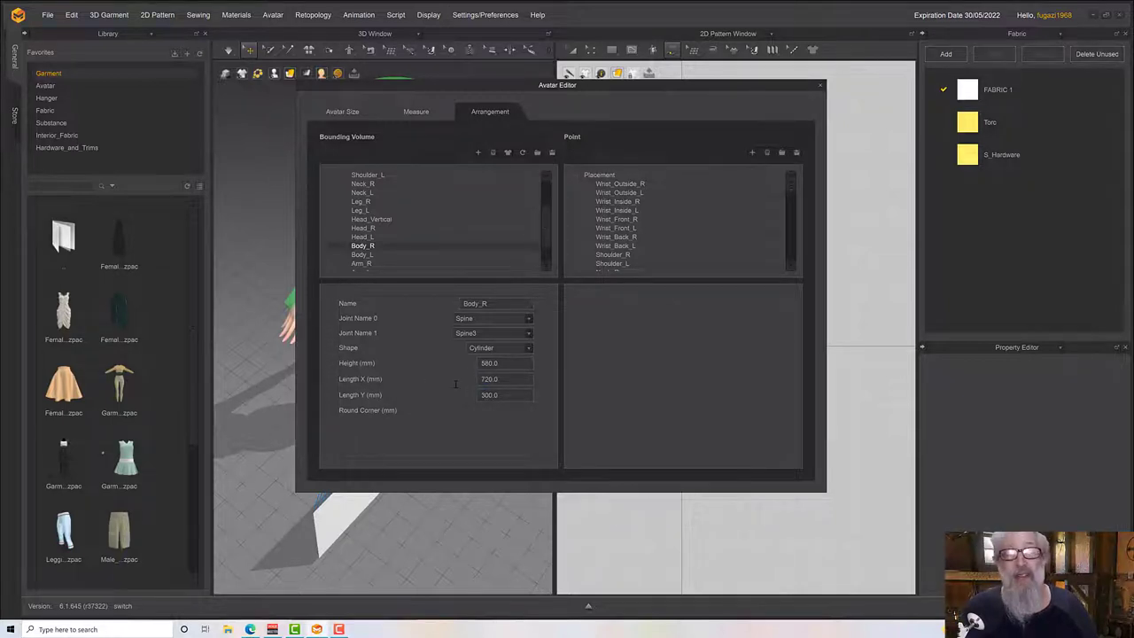
pyautogui.doubleClick(485, 395)
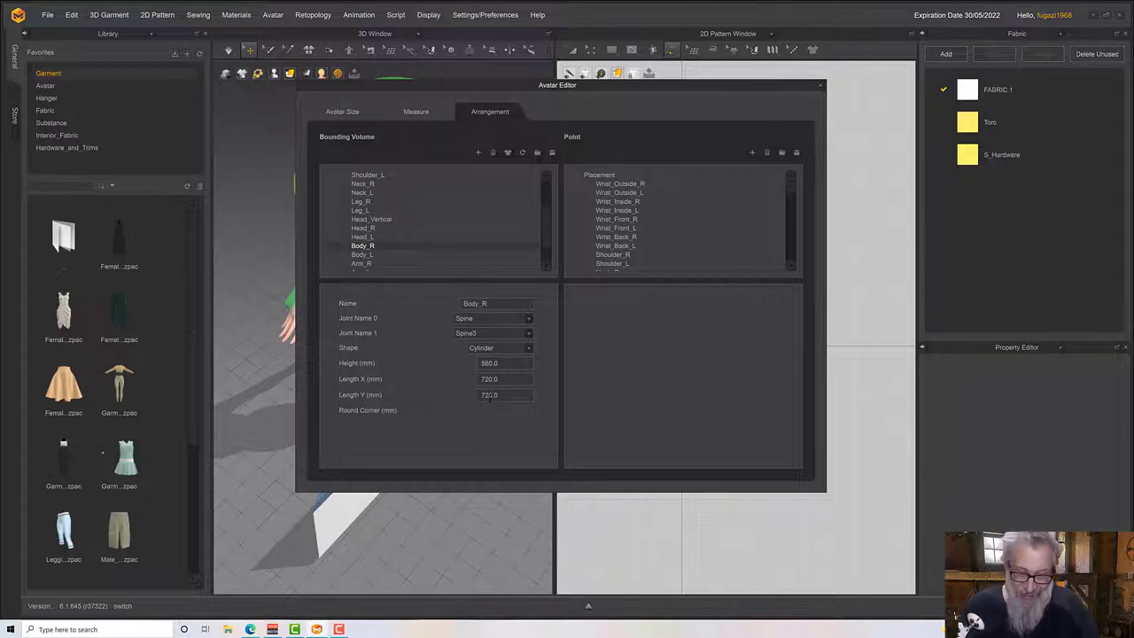
pyautogui.moveTo(534, 85); pyautogui.dragTo(781, 119)
pyautogui.moveTo(421, 227)
pyautogui.mouseDown(button='right')
pyautogui.moveTo(403, 213)
pyautogui.moveTo(394, 238)
pyautogui.moveTo(383, 229)
pyautogui.moveTo(424, 234)
pyautogui.mouseUp(button='right')
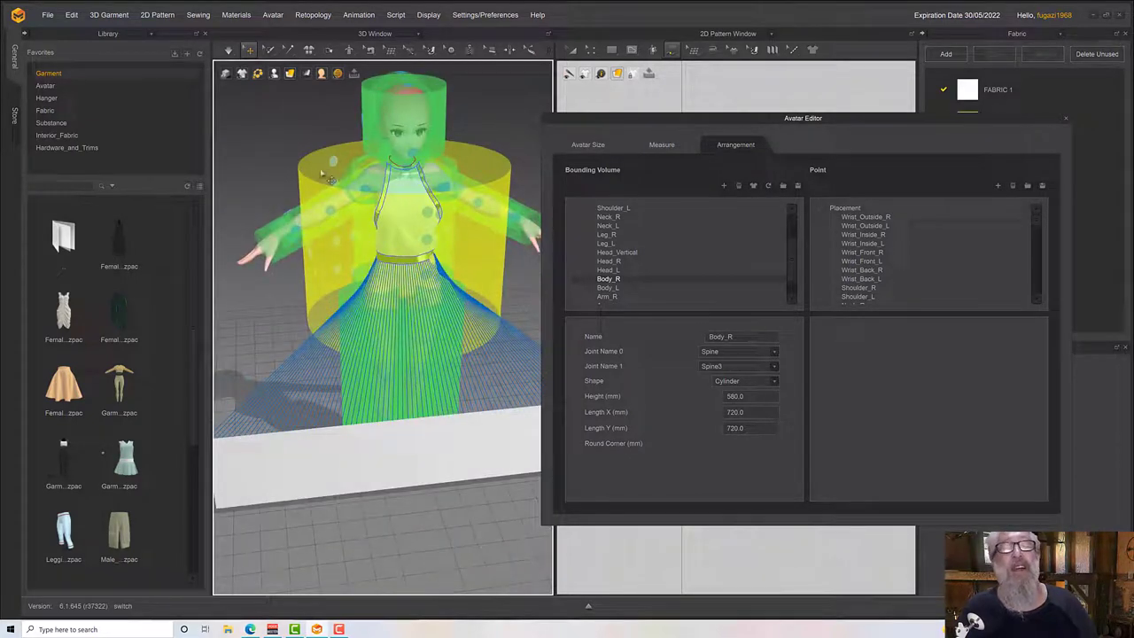
pyautogui.click(1064, 118)
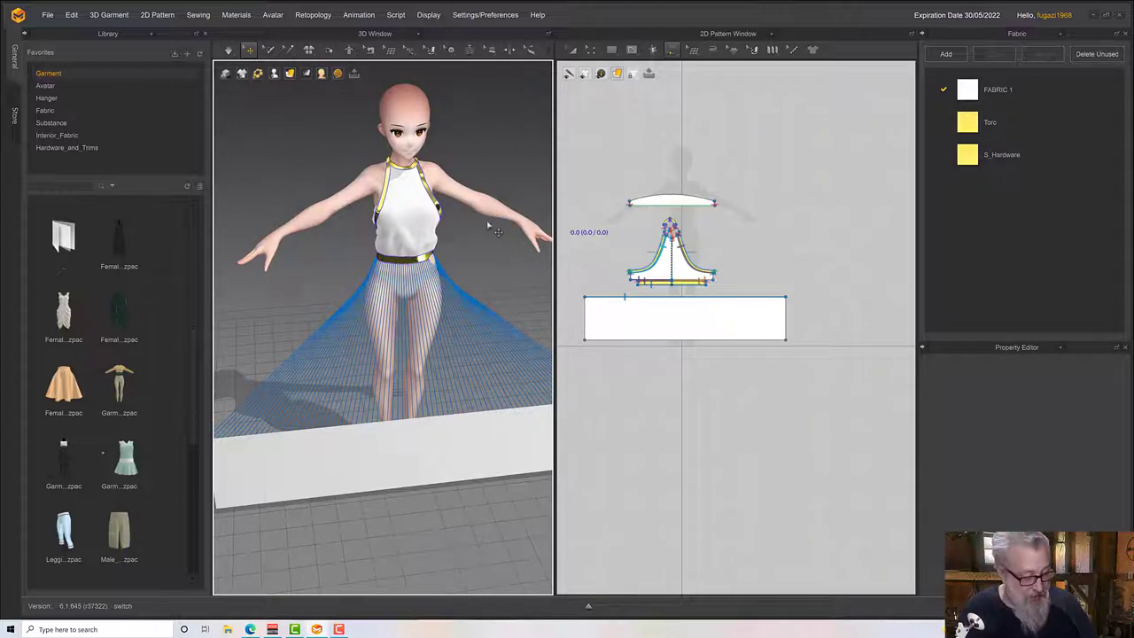
# Show the arrangement points, wrap the skirt panel around the widened body volume and simulate it into a gathered skirt.
pyautogui.hotkey('shift', 'f')
pyautogui.moveTo(436, 238)
pyautogui.mouseDown(button='right')
pyautogui.moveTo(493, 225)
pyautogui.moveTo(437, 228)
pyautogui.mouseUp(button='right')
pyautogui.click(427, 441)
pyautogui.moveTo(427, 440); pyautogui.dragTo(416, 258, button='right')
pyautogui.click(335, 248)
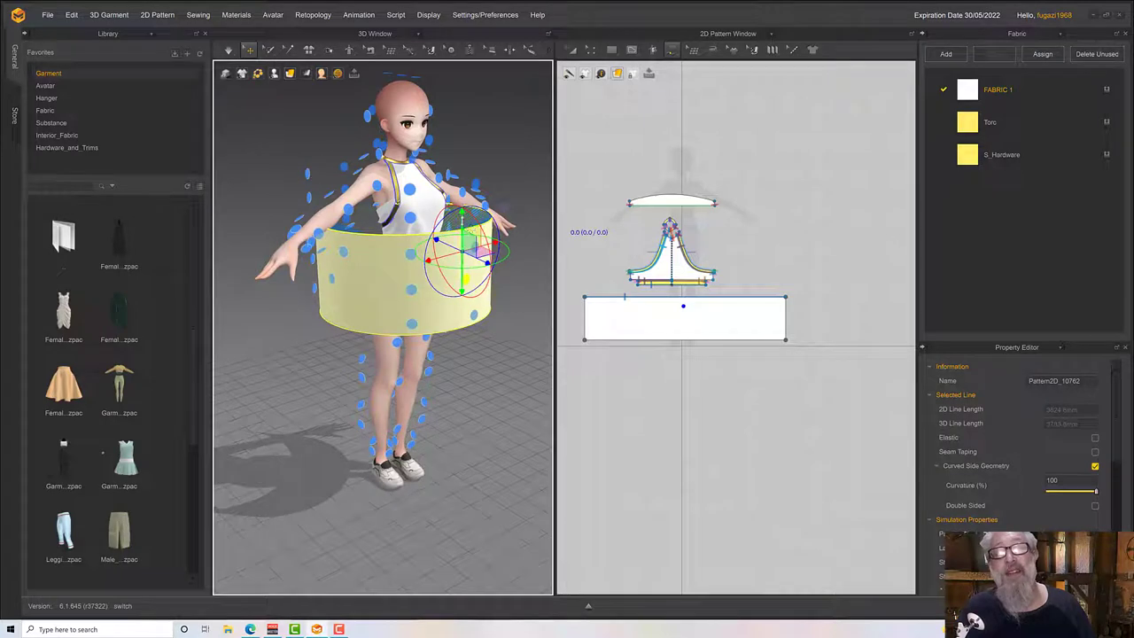
pyautogui.press('space')
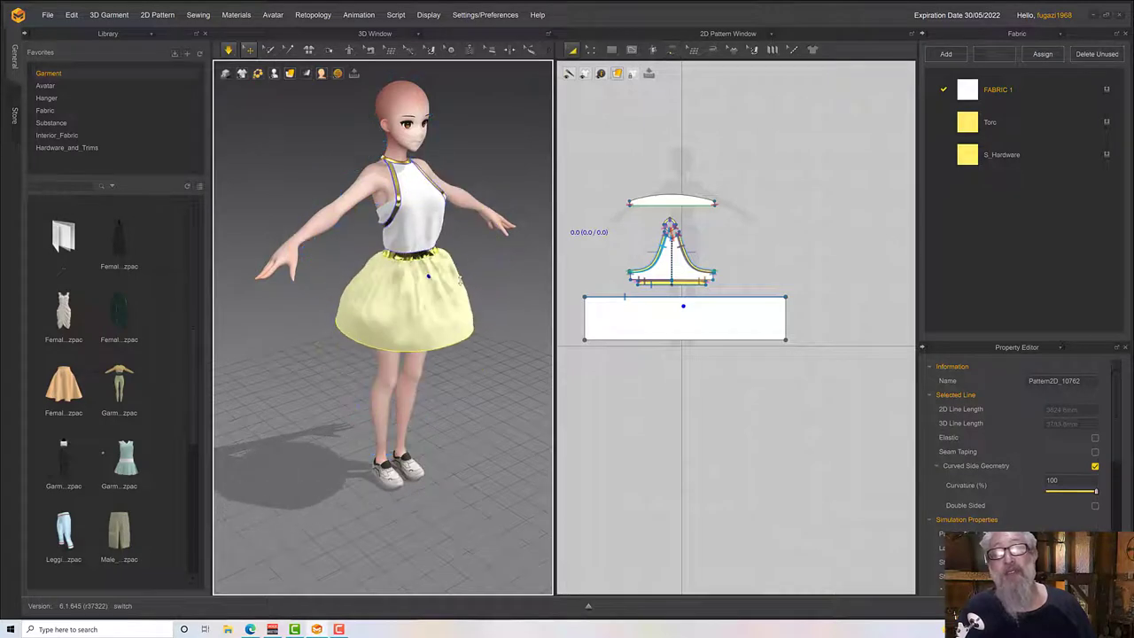
pyautogui.moveTo(460, 280); pyautogui.dragTo(371, 278, button='right')
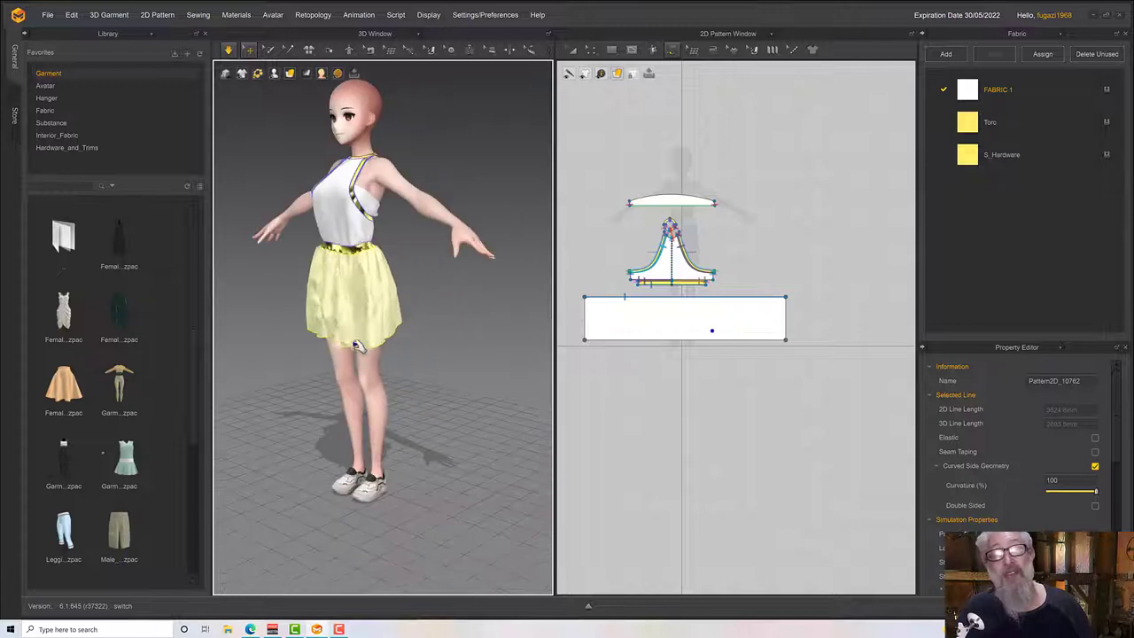
pyautogui.moveTo(359, 335); pyautogui.dragTo(257, 333, button='right')
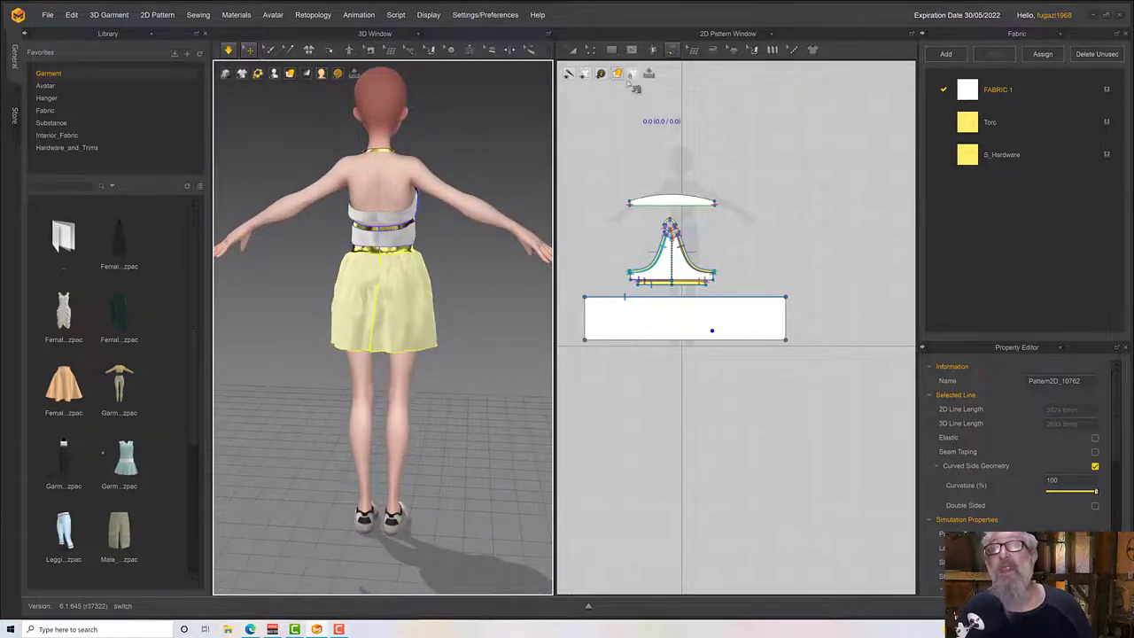
# Draw a vertical internal line across the skirt panel about 949 mm from its left end and cut the panel along it.
pyautogui.click(671, 50)
pyautogui.moveTo(544, 180); pyautogui.dragTo(359, 286, button='right')
pyautogui.moveTo(371, 340); pyautogui.dragTo(386, 334, button='right')
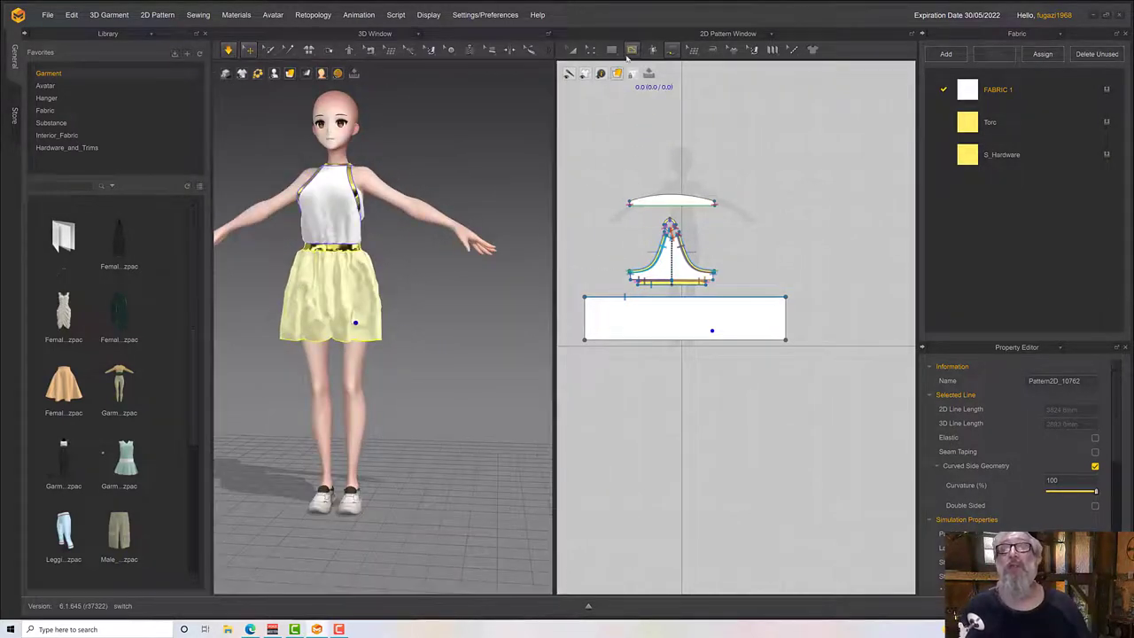
pyautogui.click(632, 49)
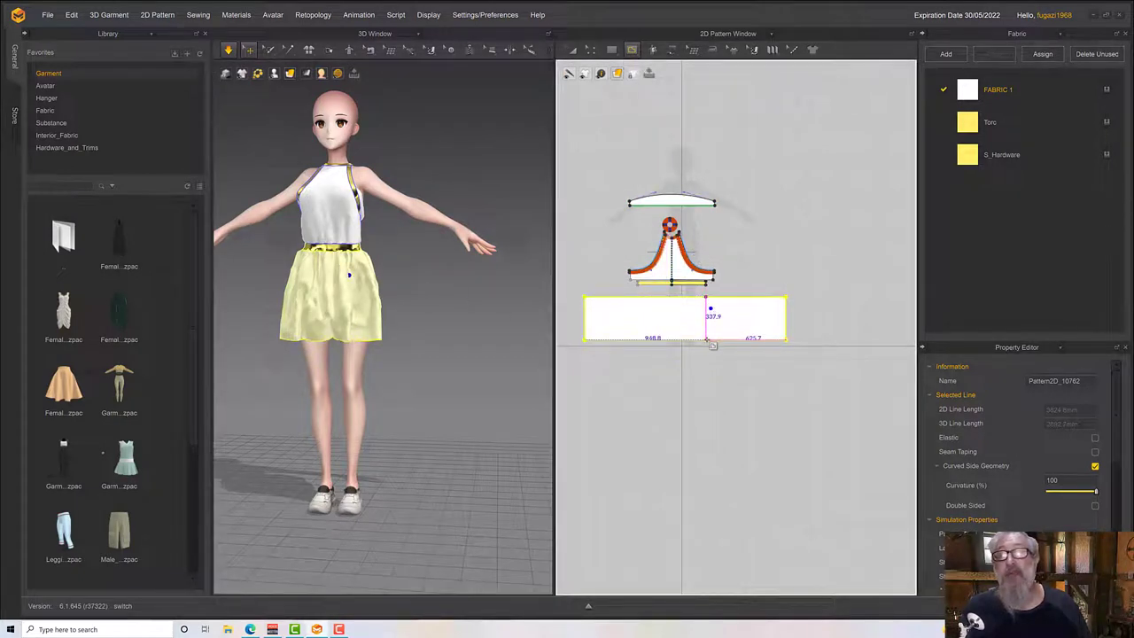
pyautogui.doubleClick(707, 341)
pyautogui.click(591, 50)
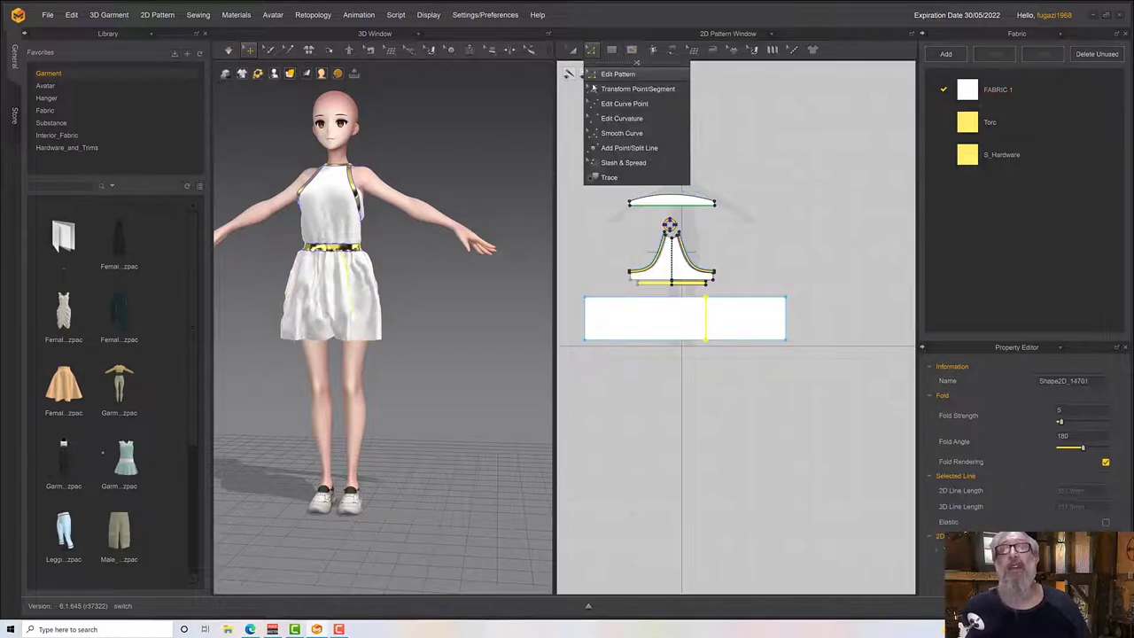
pyautogui.rightClick(707, 317)
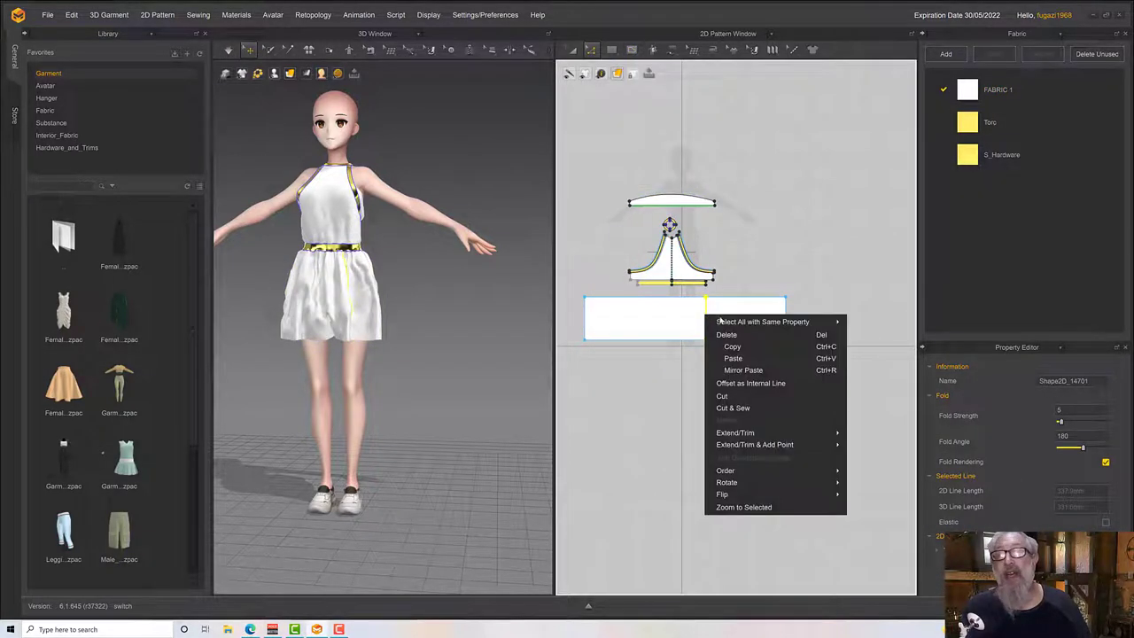
pyautogui.click(732, 395)
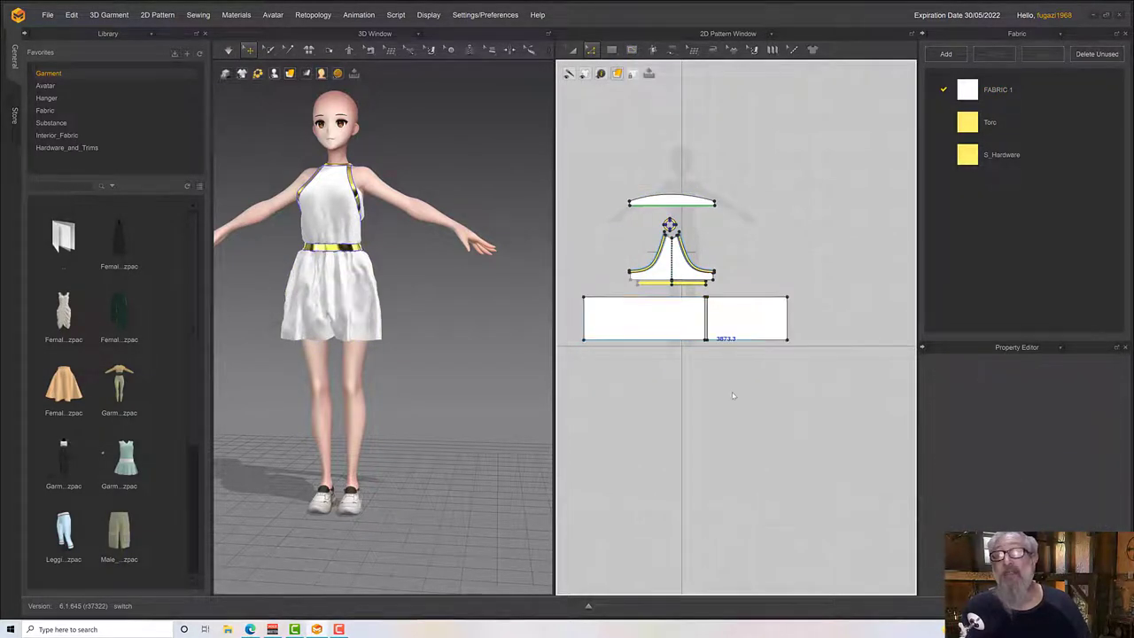
# Merge the two skirt pieces along their outer side edges so the opening moves to the cut line.
pyautogui.click(787, 326)
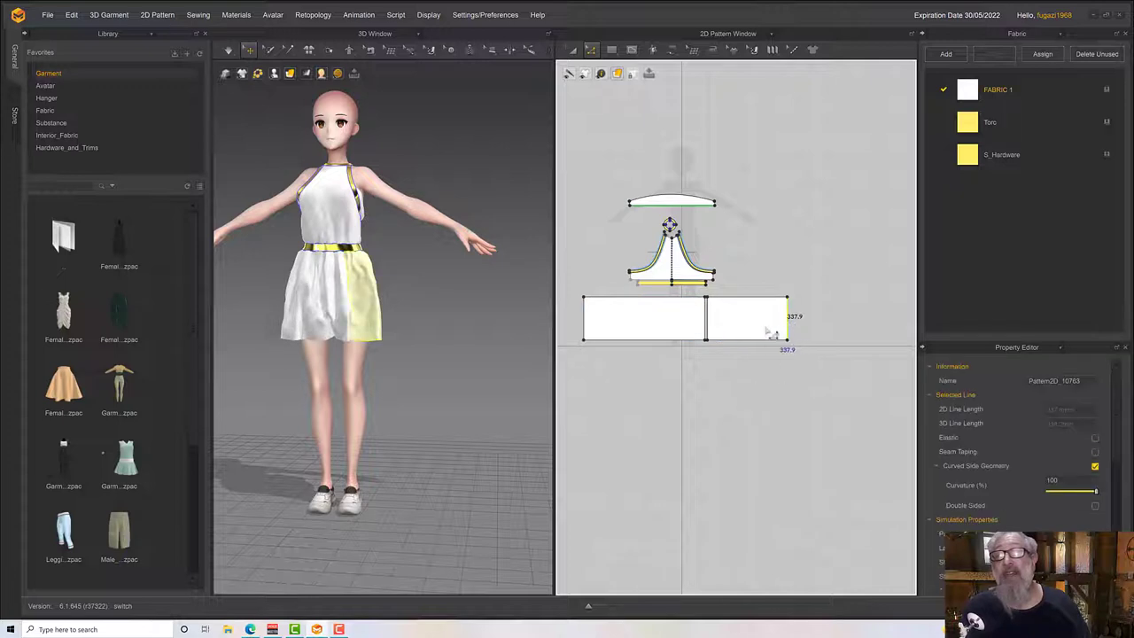
pyautogui.click(593, 325)
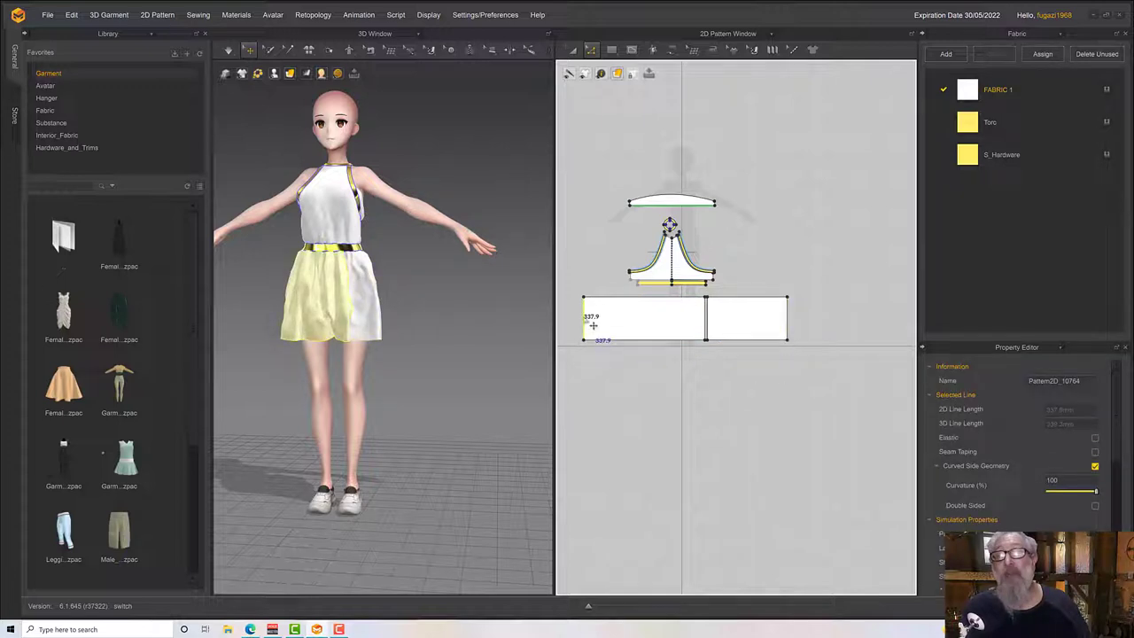
pyautogui.rightClick(789, 319)
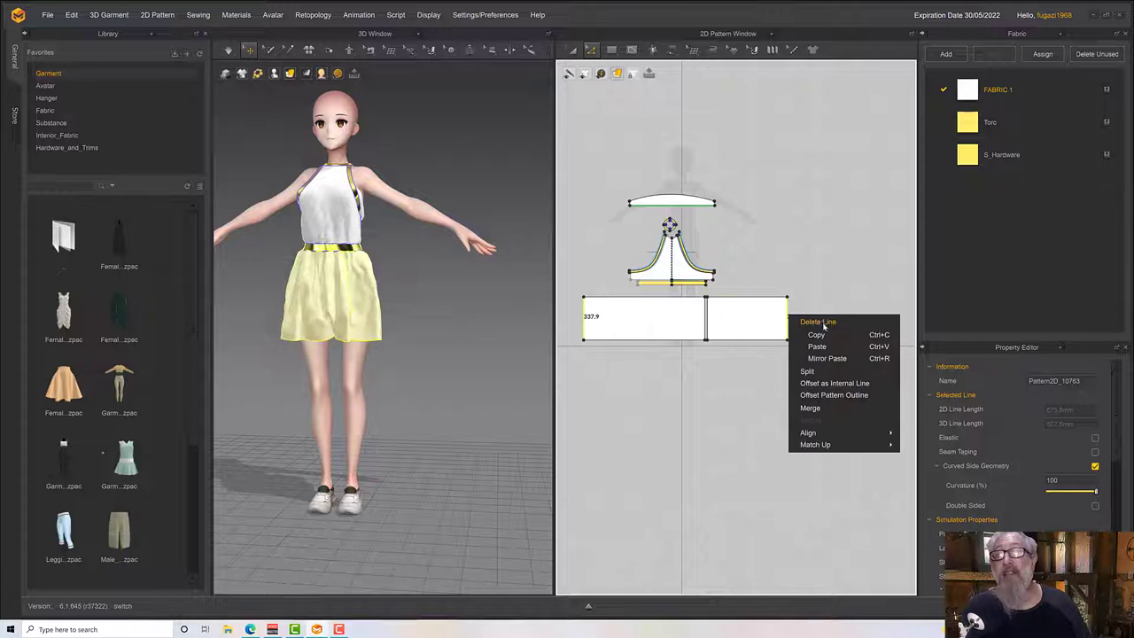
pyautogui.click(820, 408)
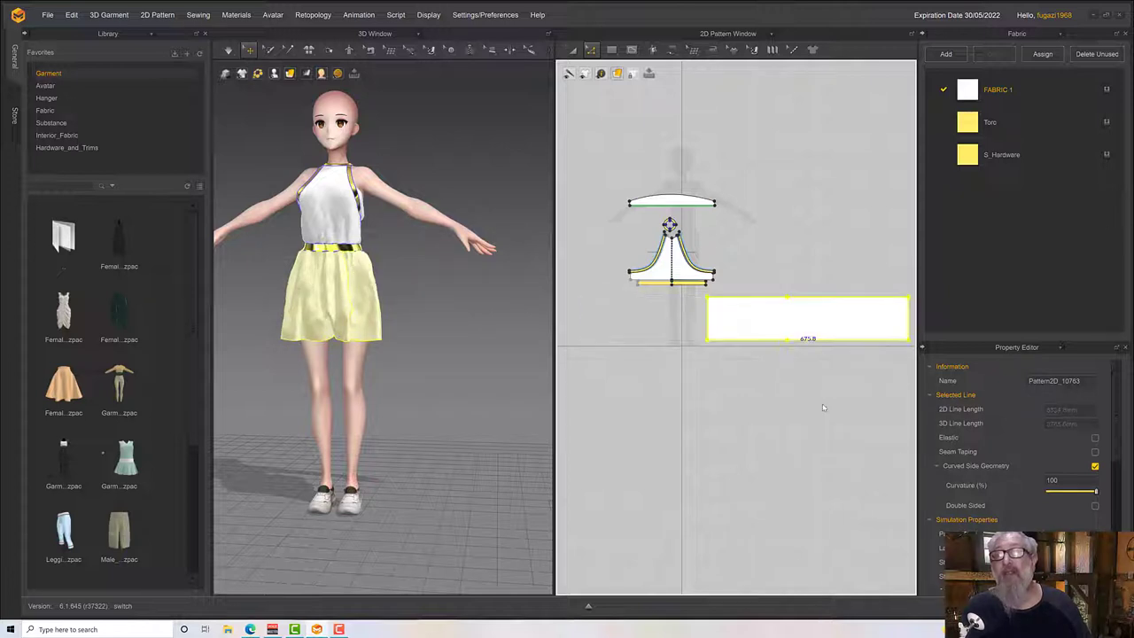
# Simulate the merged skirt and tug the hem at its opening to check how it drapes.
pyautogui.moveTo(502, 344); pyautogui.dragTo(468, 327, button='right')
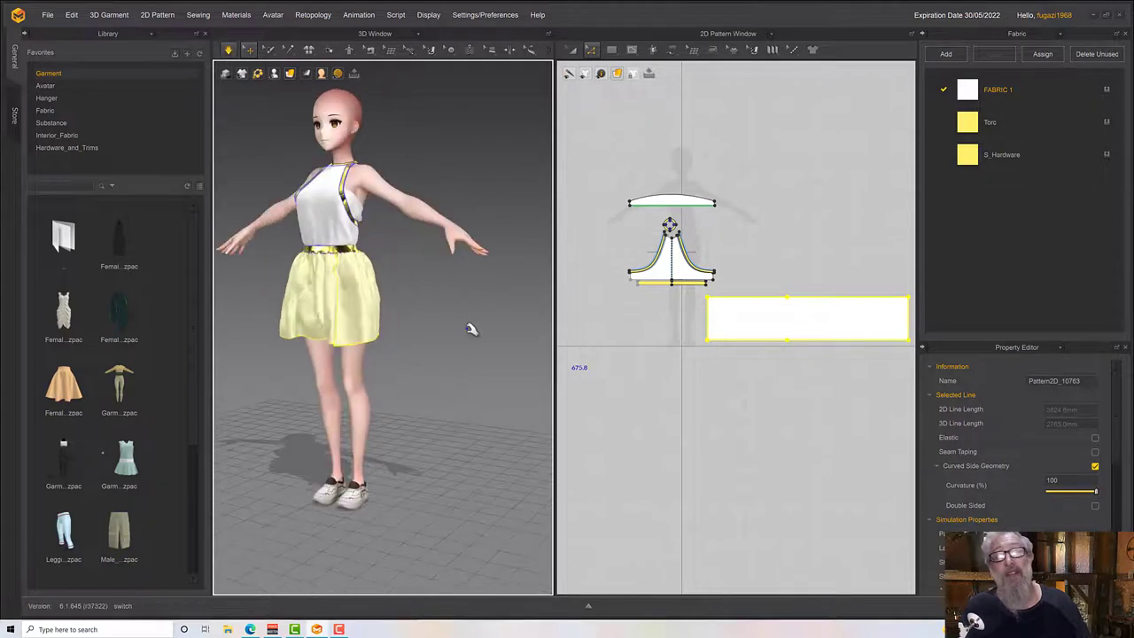
pyautogui.moveTo(379, 326); pyautogui.dragTo(330, 333)
pyautogui.moveTo(329, 333); pyautogui.dragTo(358, 337, button='right')
pyautogui.moveTo(314, 334); pyautogui.dragTo(283, 336)
pyautogui.moveTo(283, 335); pyautogui.dragTo(324, 329, button='right')
pyautogui.scroll(5, 309, 339)
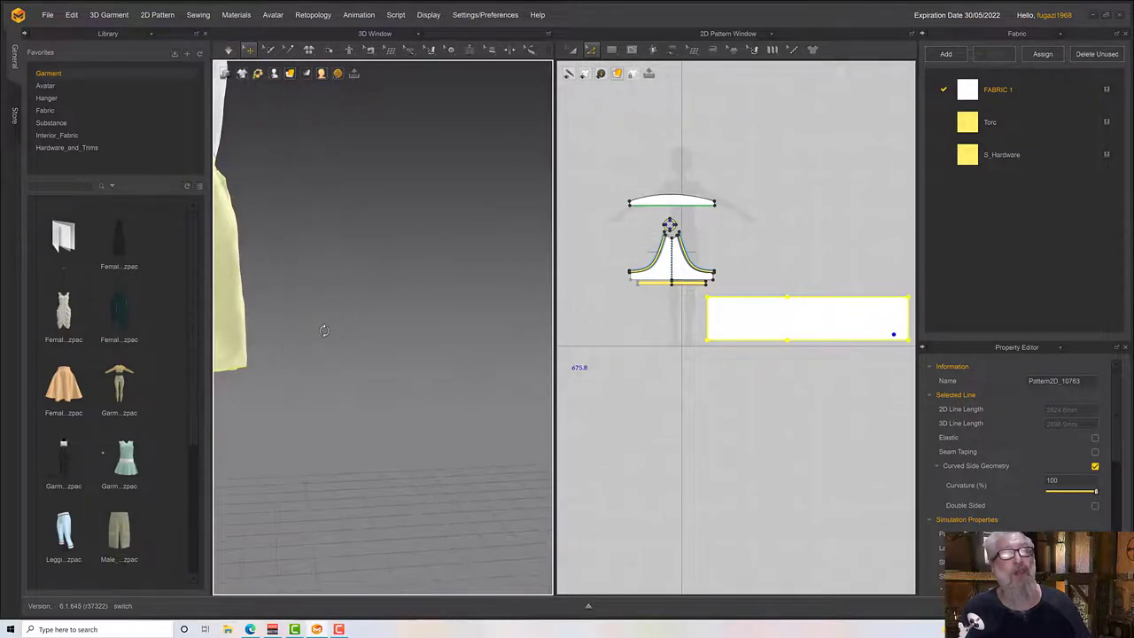
pyautogui.moveTo(324, 329); pyautogui.dragTo(502, 324, button='middle')
pyautogui.scroll(-1, 357, 343)
pyautogui.scroll(-3, 356, 344)
pyautogui.moveTo(311, 323)
pyautogui.mouseDown()
pyautogui.moveTo(299, 333)
pyautogui.moveTo(296, 320)
pyautogui.mouseUp()
pyautogui.moveTo(292, 332); pyautogui.dragTo(400, 349, button='right')
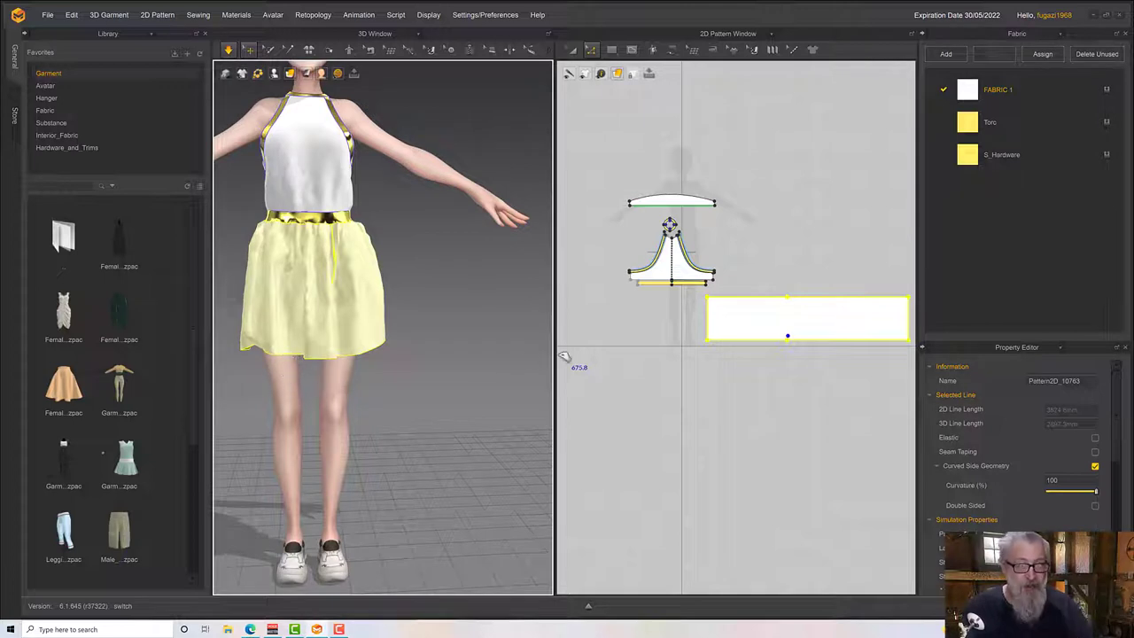
# Lengthen the skirt panel to about 497 mm by moving its bottom edge down, and let it drape.
pyautogui.click(741, 374)
pyautogui.scroll(-3, 741, 379)
pyautogui.moveTo(802, 331); pyautogui.dragTo(700, 301)
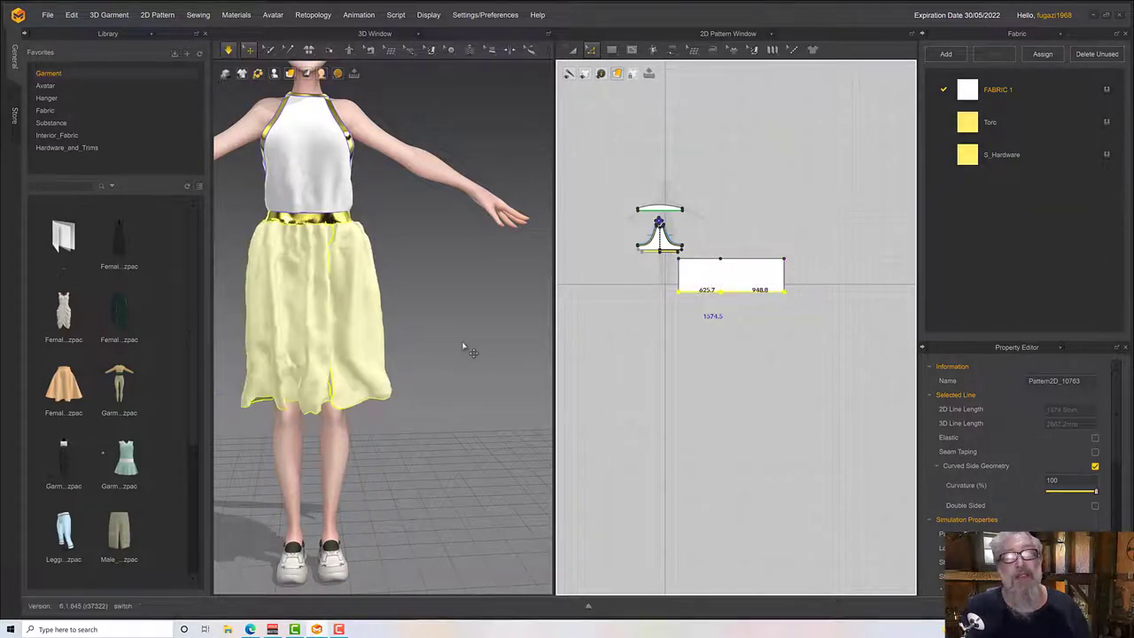
pyautogui.moveTo(460, 343); pyautogui.dragTo(367, 321, button='right')
pyautogui.press('space')
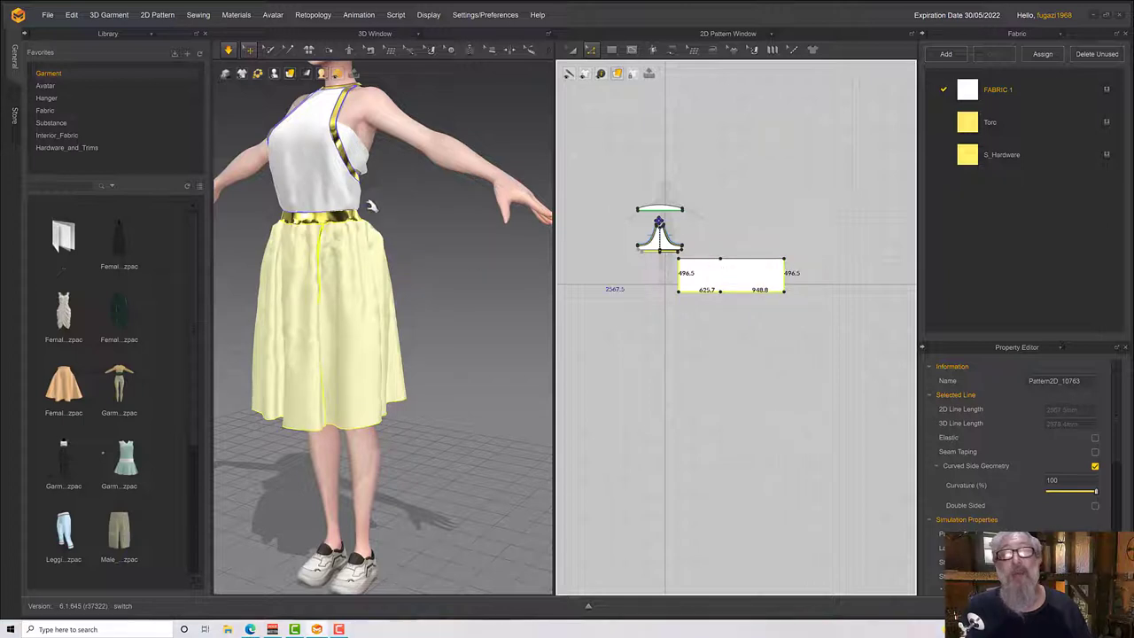
# Add an internal line offset 15 mm inward from the skirt panel's bottom and side edges, extended to the outline.
pyautogui.rightClick(699, 299)
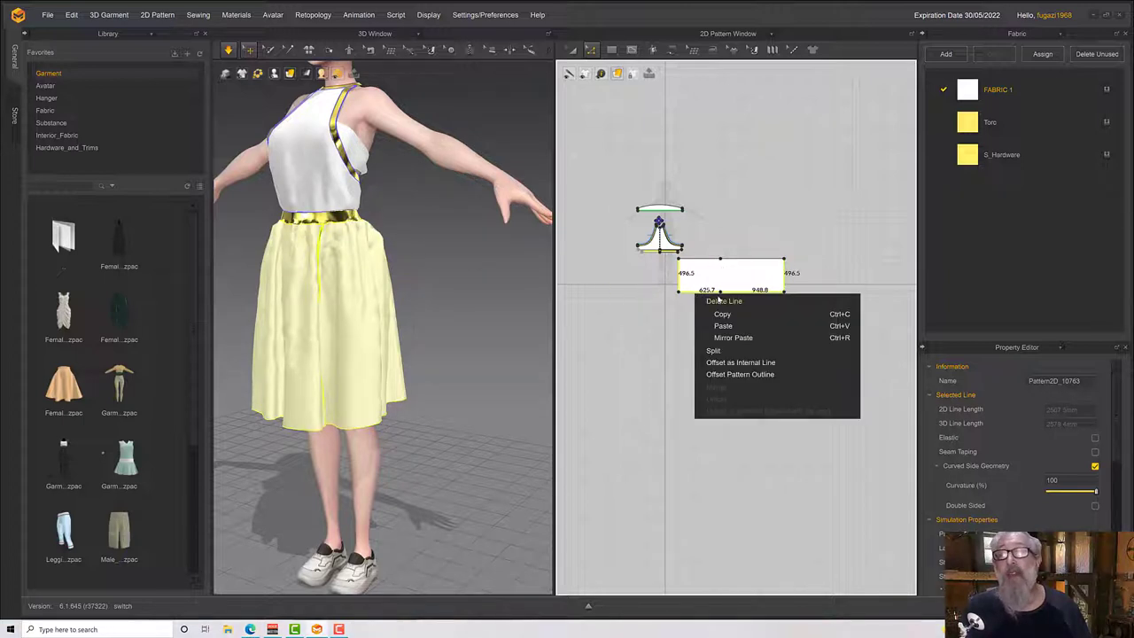
pyautogui.click(739, 363)
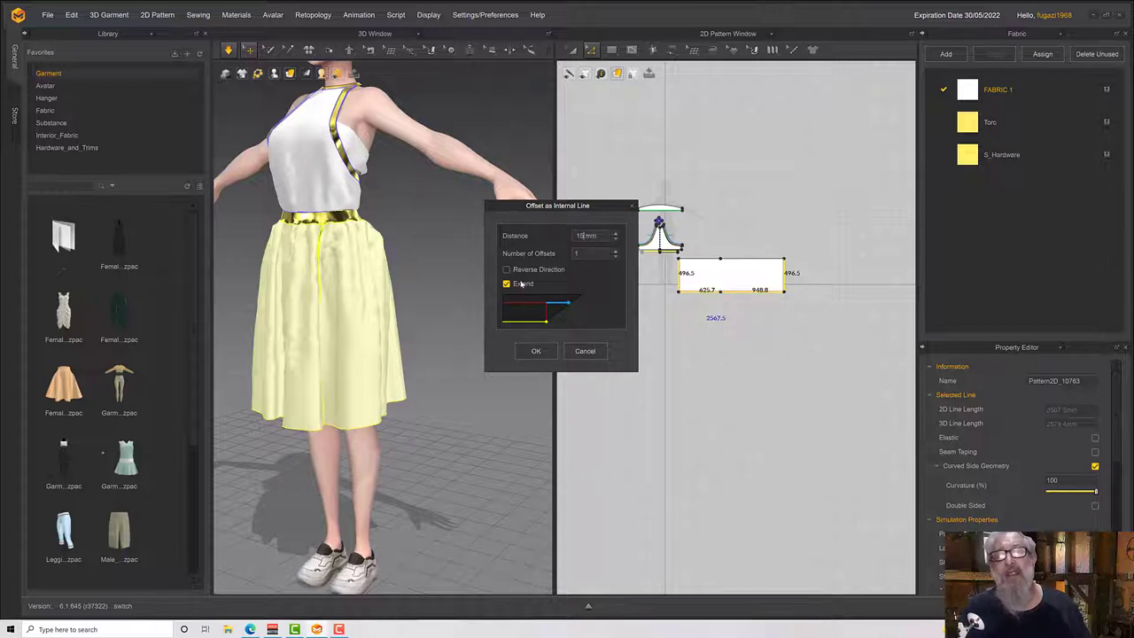
pyautogui.click(534, 351)
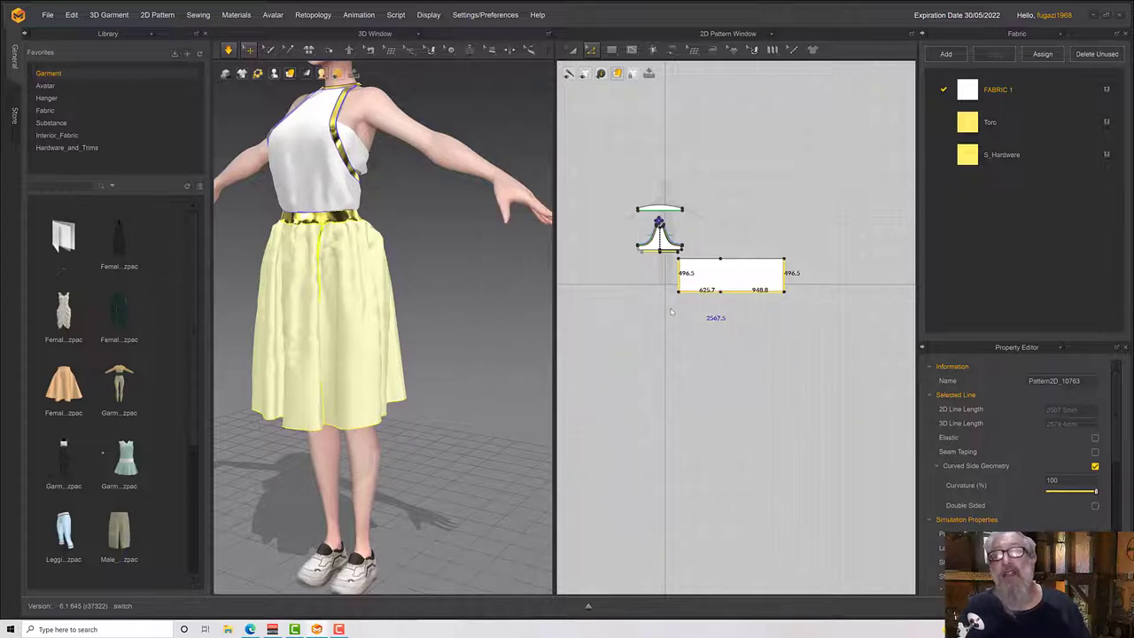
# Cut and sew the skirt panel along the offset internal line to separate a trim strip from its side and bottom edges.
pyautogui.scroll(-1, 671, 312)
pyautogui.scroll(8, 676, 310)
pyautogui.moveTo(760, 518); pyautogui.dragTo(617, 410, button='middle')
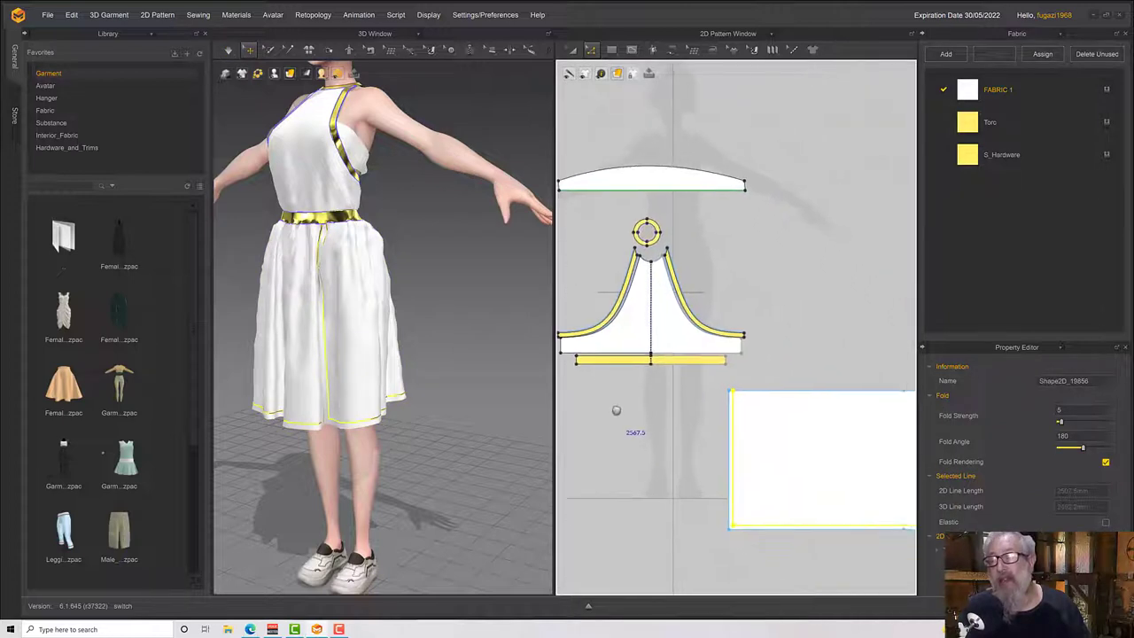
pyautogui.rightClick(712, 427)
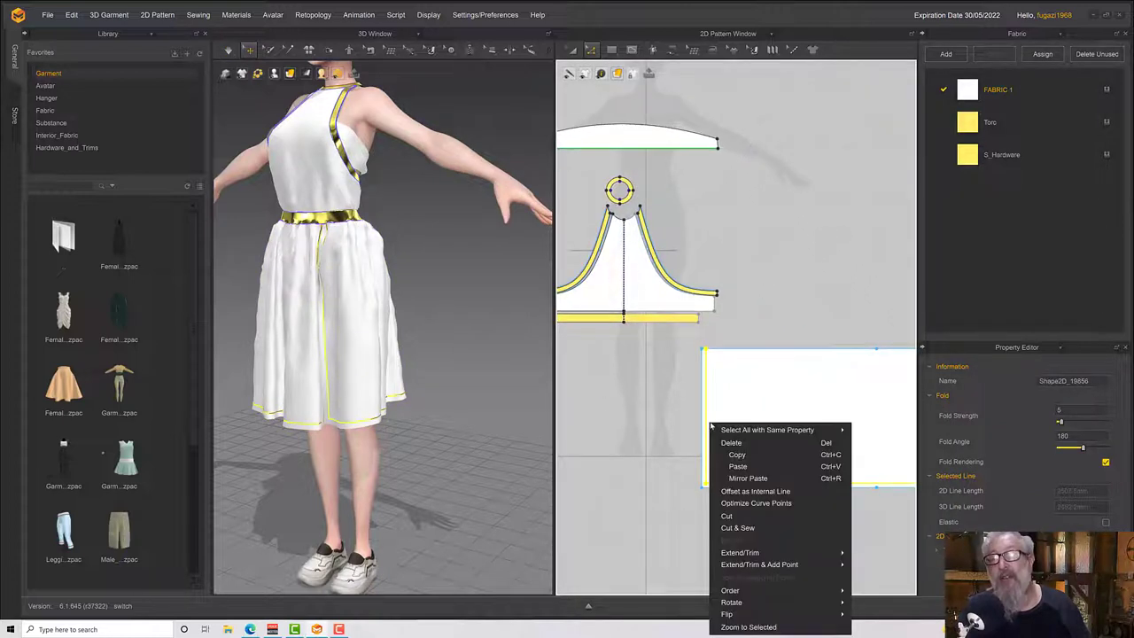
pyautogui.click(744, 528)
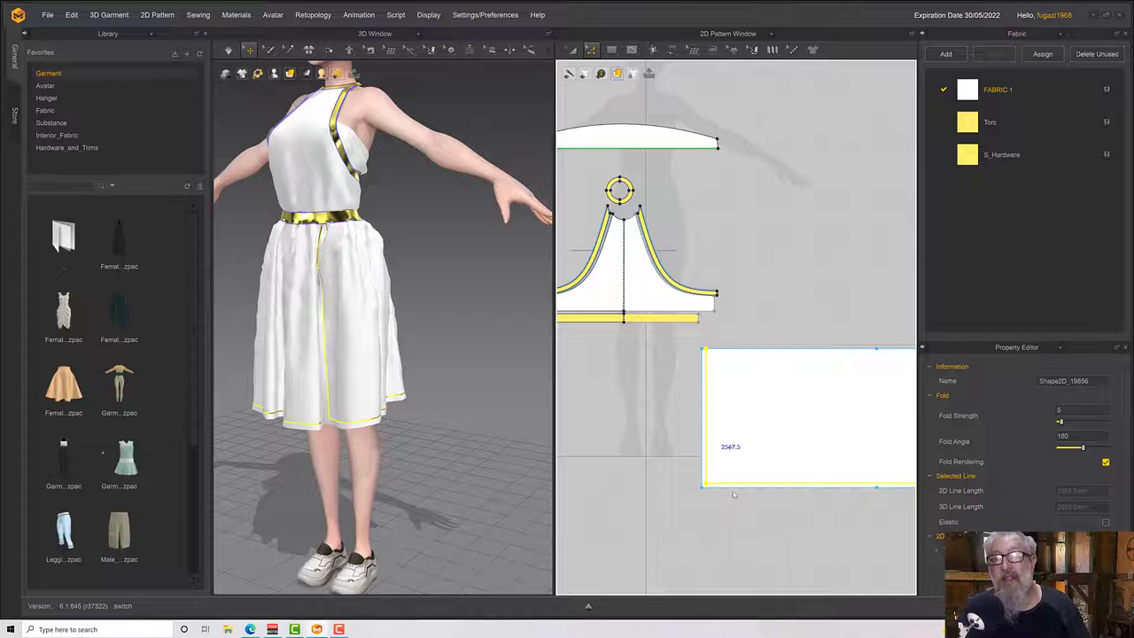
pyautogui.click(693, 443)
pyautogui.scroll(-5, 691, 438)
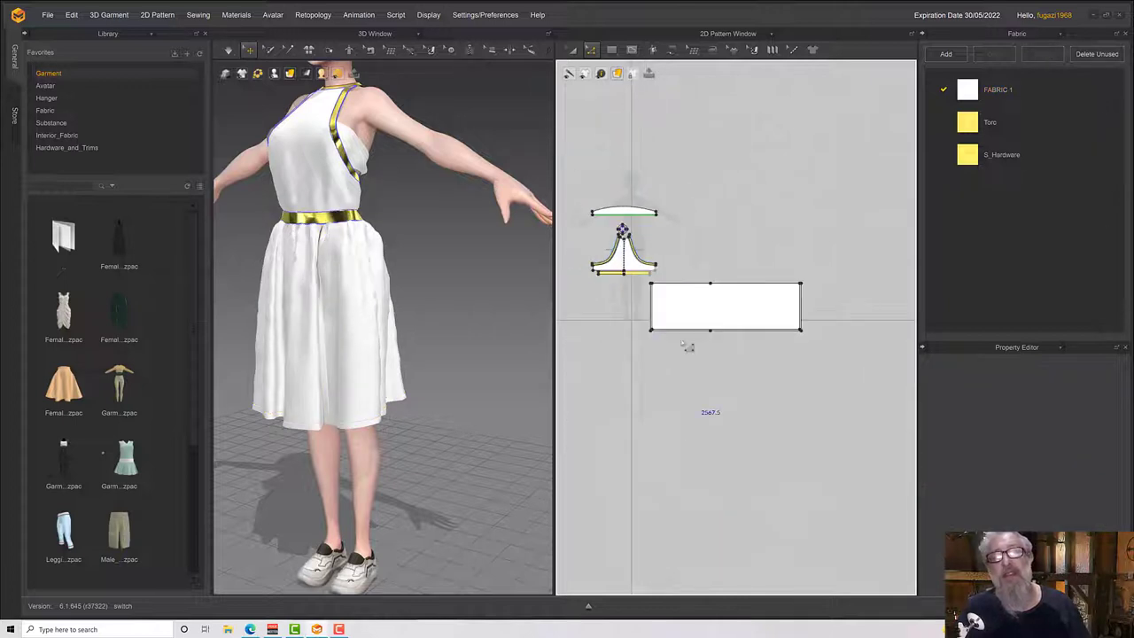
# Move the main skirt panel up away from its U-shaped trim strip and apply the S_Hardware fabric to the strip.
pyautogui.click(572, 54)
pyautogui.moveTo(707, 290); pyautogui.dragTo(726, 241)
pyautogui.click(1001, 154)
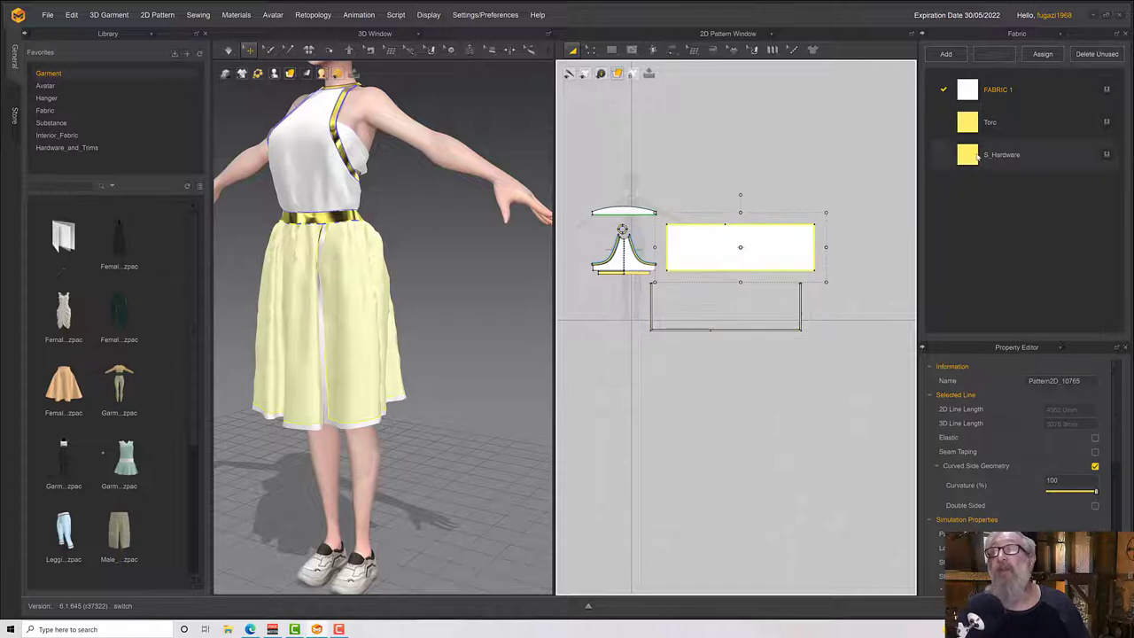
pyautogui.click(801, 303)
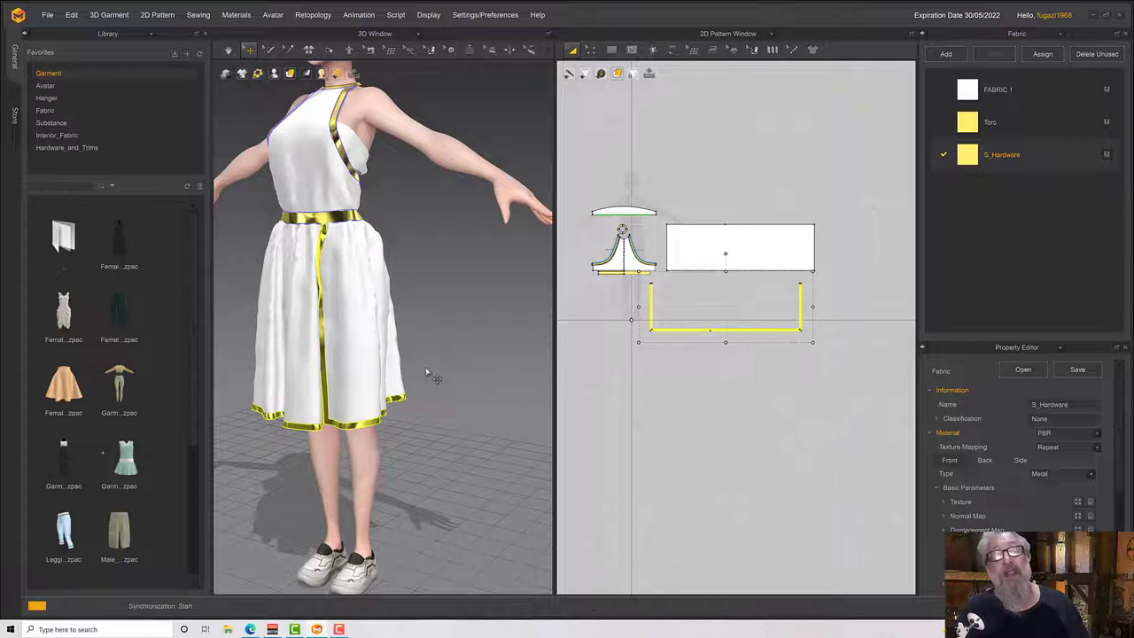
# Simulate the skirt and tug its front opening to check how the trimmed edges drape.
pyautogui.click(381, 388)
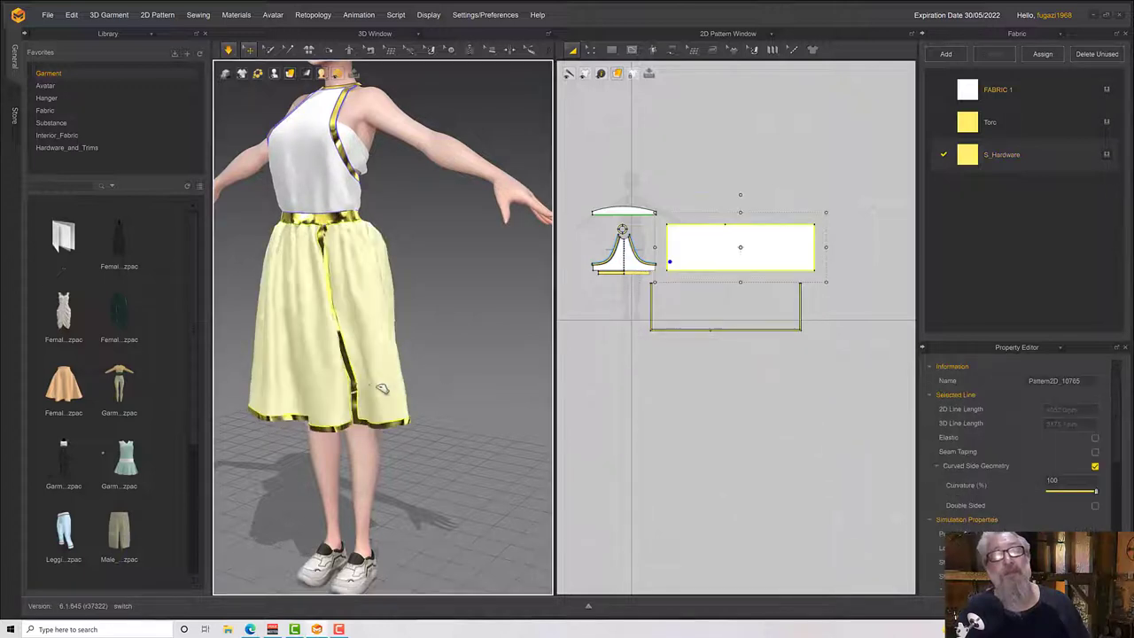
pyautogui.moveTo(381, 388); pyautogui.dragTo(375, 383)
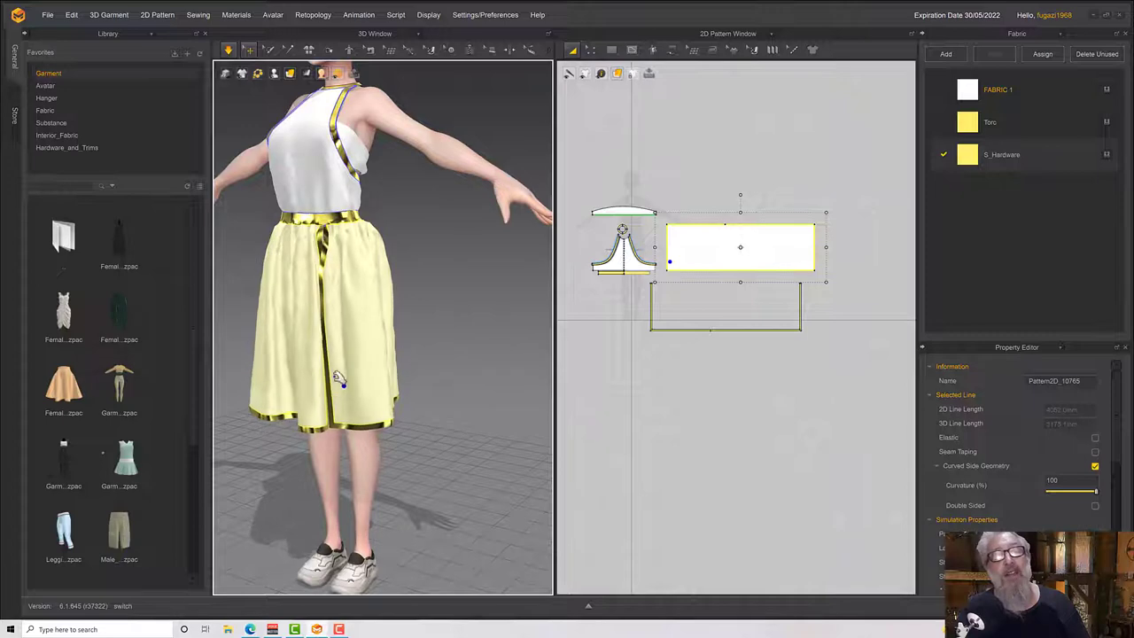
pyautogui.moveTo(339, 378); pyautogui.dragTo(431, 435, button='right')
pyautogui.scroll(-5, 352, 380)
pyautogui.press('space')
pyautogui.scroll(4, 354, 357)
pyautogui.scroll(3, 394, 381)
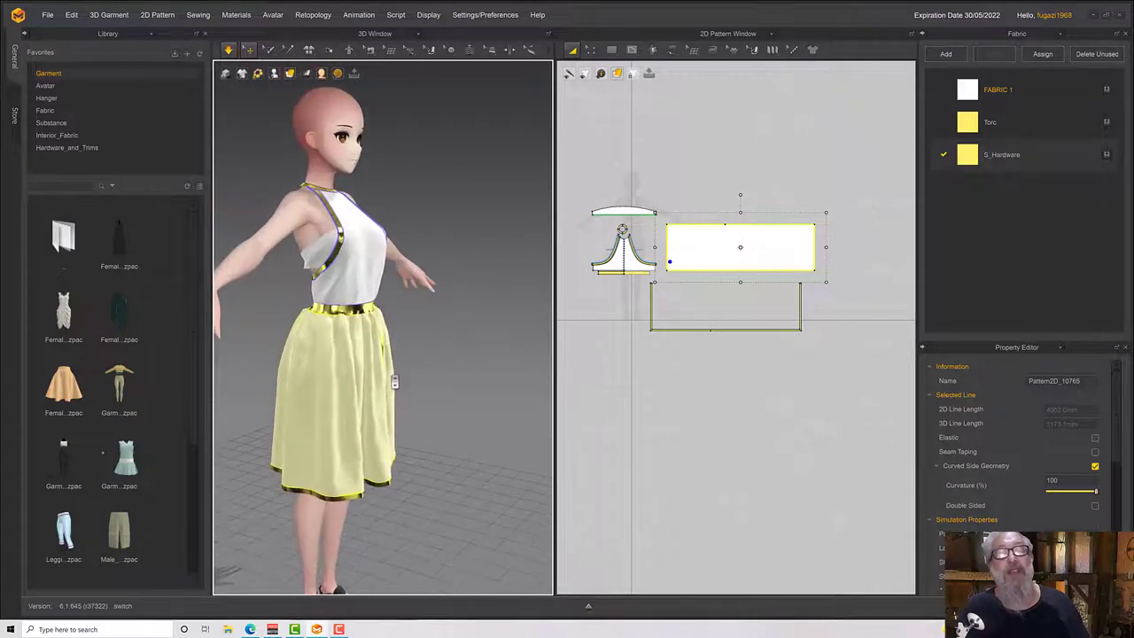
pyautogui.scroll(5, 394, 381)
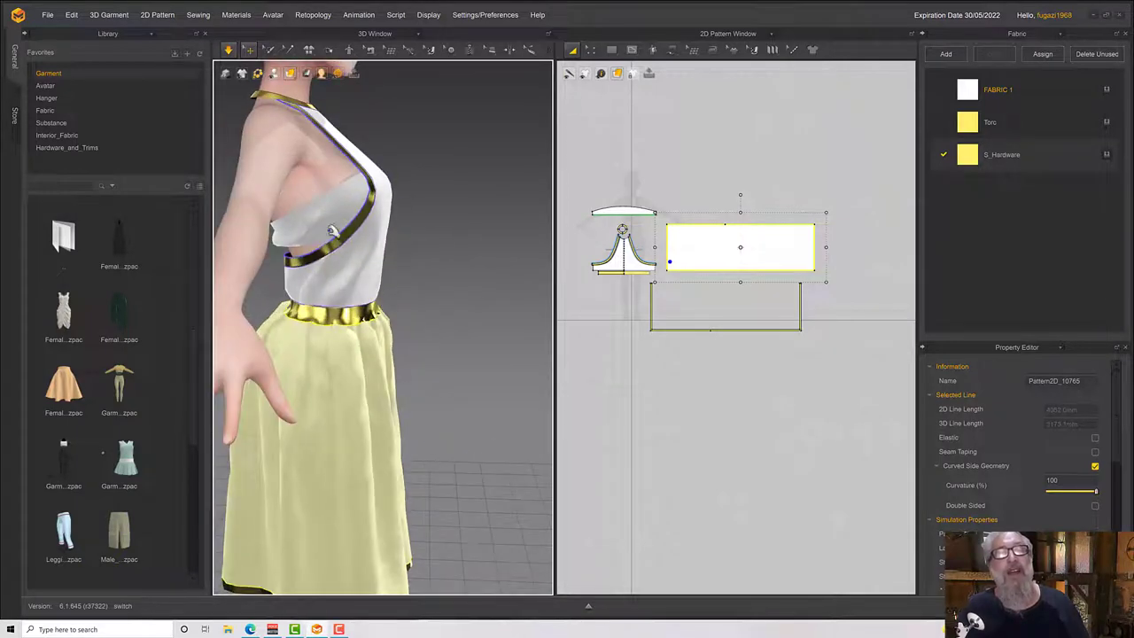
# Examine the halter top's back panel, front panel and gold waistband from the side and front.
pyautogui.click(327, 213)
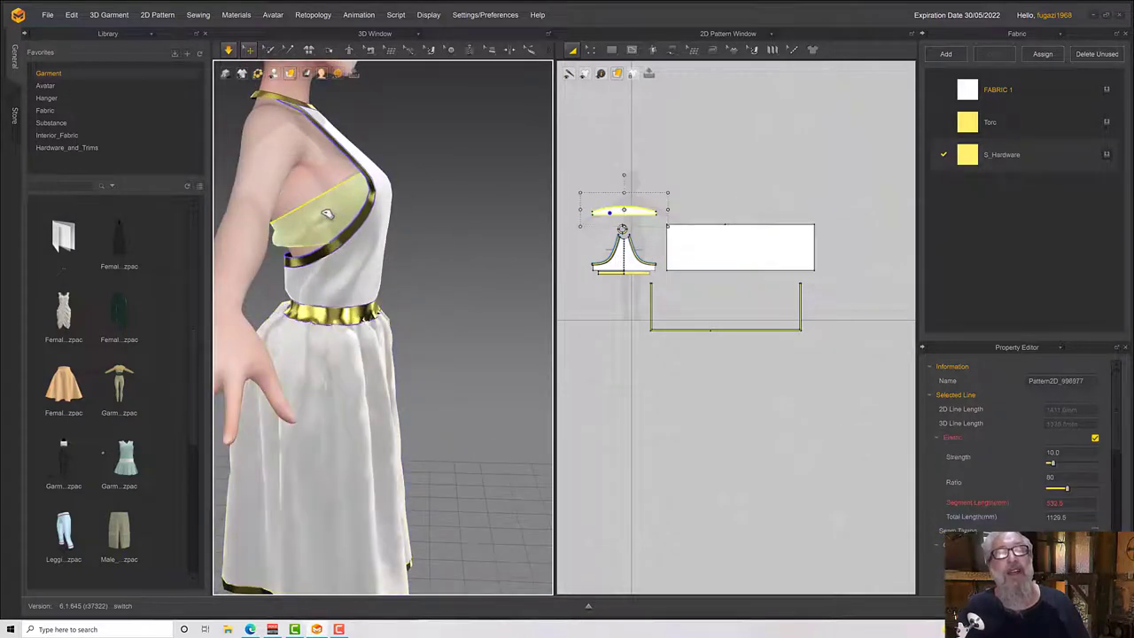
pyautogui.click(623, 229)
pyautogui.press('2')
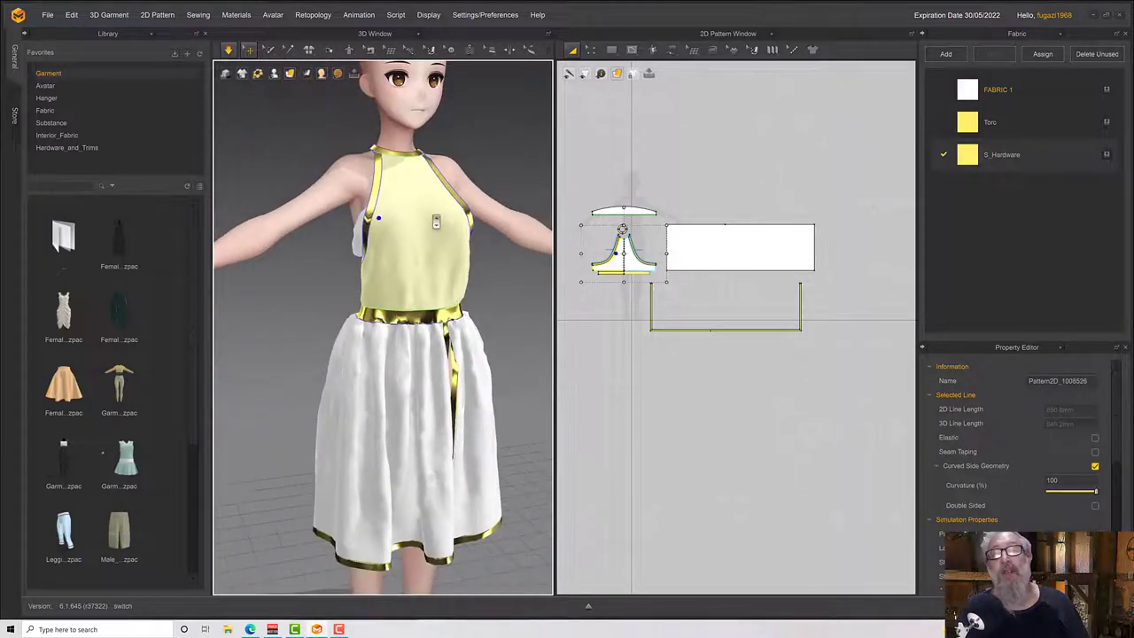
pyautogui.scroll(-2, 436, 222)
pyautogui.moveTo(436, 221); pyautogui.dragTo(434, 238, button='right')
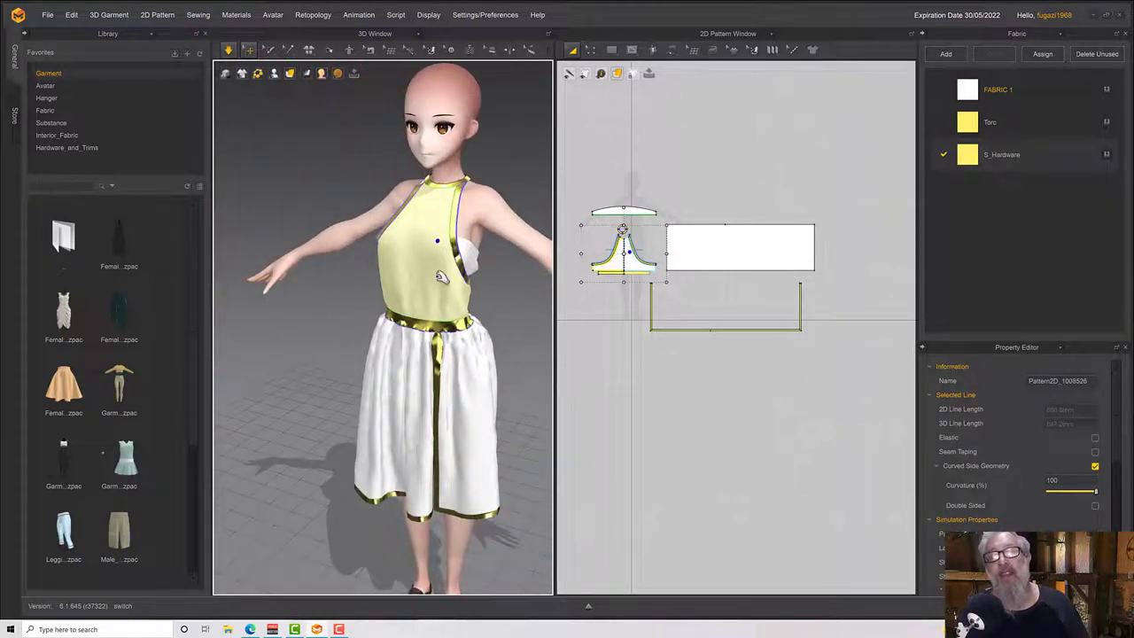
pyautogui.press('space')
pyautogui.scroll(-1, 442, 282)
pyautogui.scroll(3, 441, 284)
pyautogui.moveTo(441, 283)
pyautogui.mouseDown(button='right')
pyautogui.moveTo(444, 263)
pyautogui.moveTo(457, 268)
pyautogui.mouseUp(button='right')
pyautogui.press('space')
pyautogui.scroll(-2, 431, 338)
pyautogui.scroll(4, 429, 344)
pyautogui.scroll(5, 429, 344)
pyautogui.press('space')
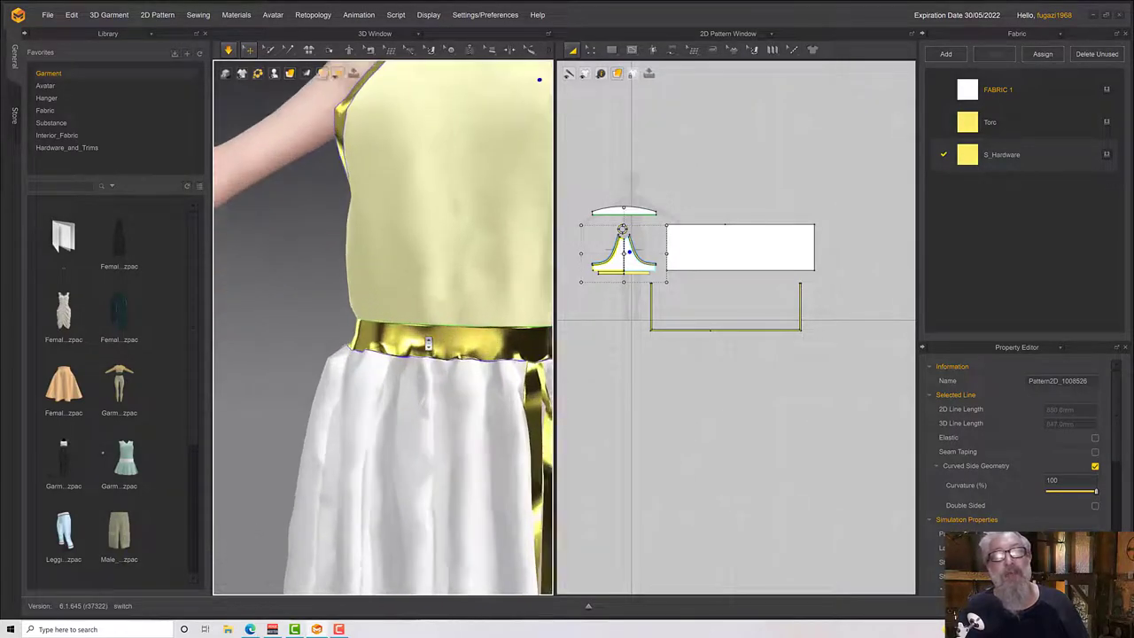
pyautogui.moveTo(427, 344); pyautogui.dragTo(385, 330, button='right')
pyautogui.press('space')
pyautogui.scroll(-8, 383, 323)
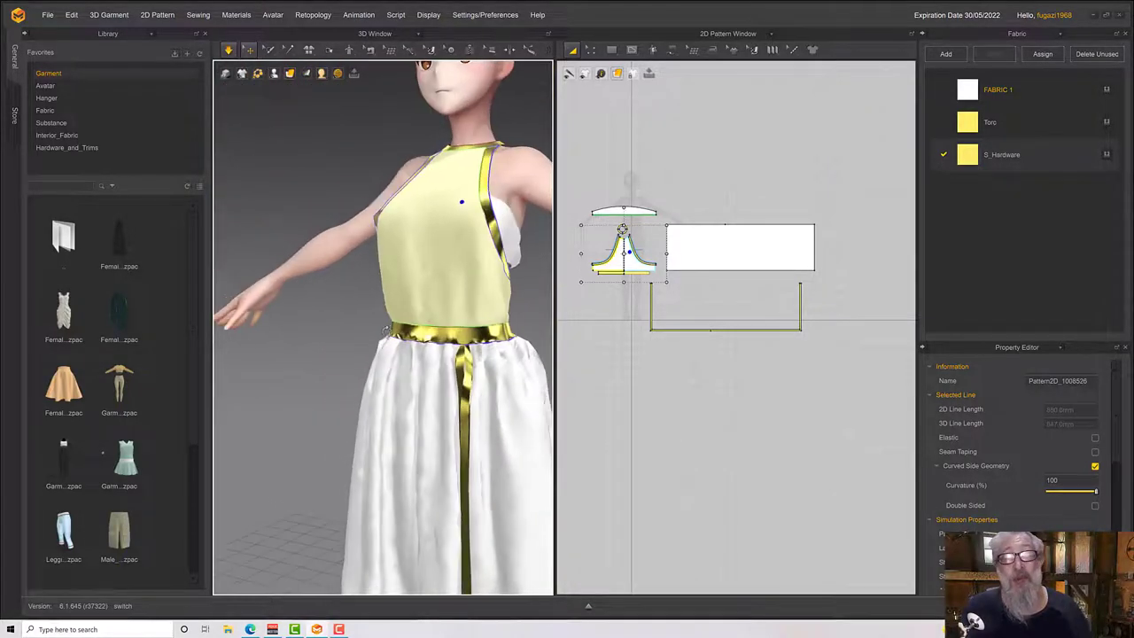
# Add an internal line offset from the gold waistband's lower edge with Offset as Internal Line, keeping it extended to the outline.
pyautogui.click(591, 50)
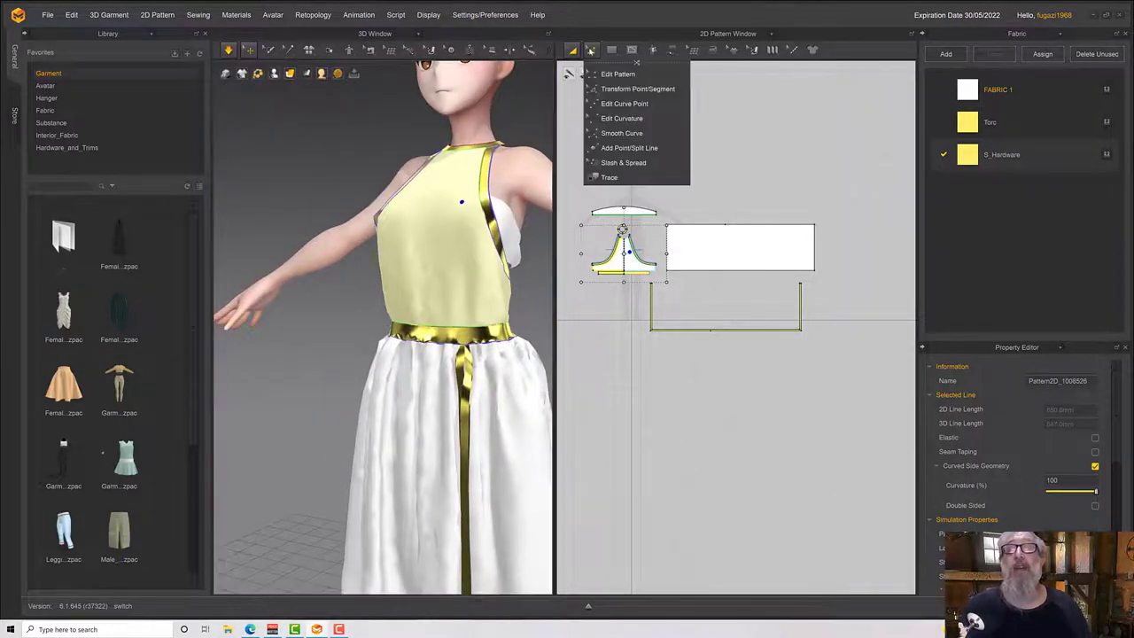
pyautogui.click(604, 73)
pyautogui.scroll(4, 493, 359)
pyautogui.scroll(2, 494, 363)
pyautogui.click(492, 350)
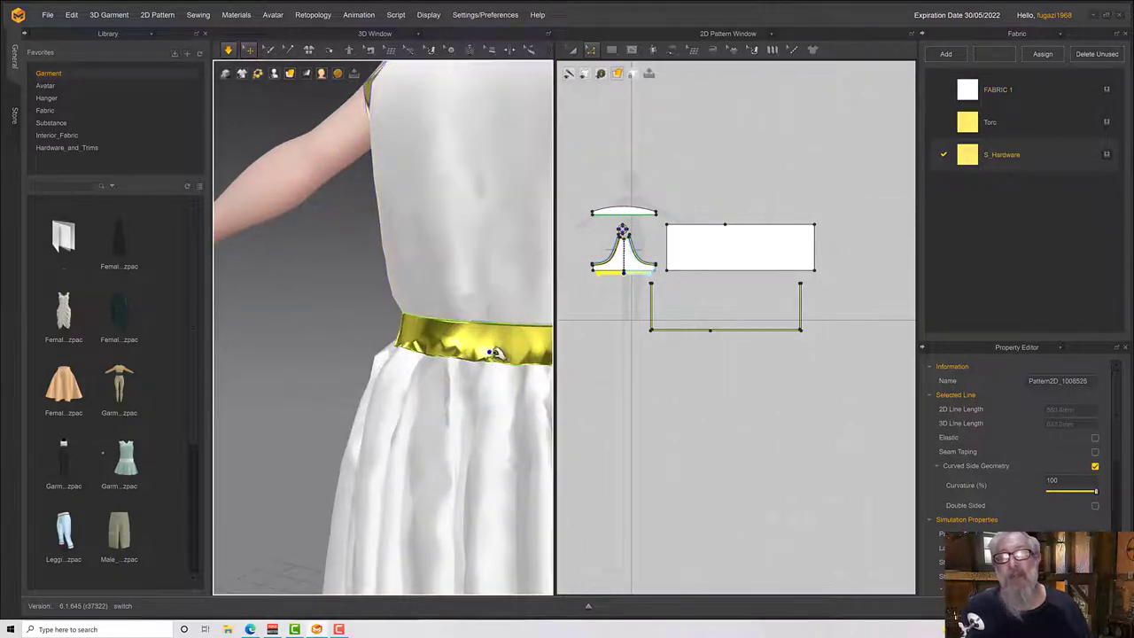
pyautogui.moveTo(507, 351); pyautogui.dragTo(467, 329, button='middle')
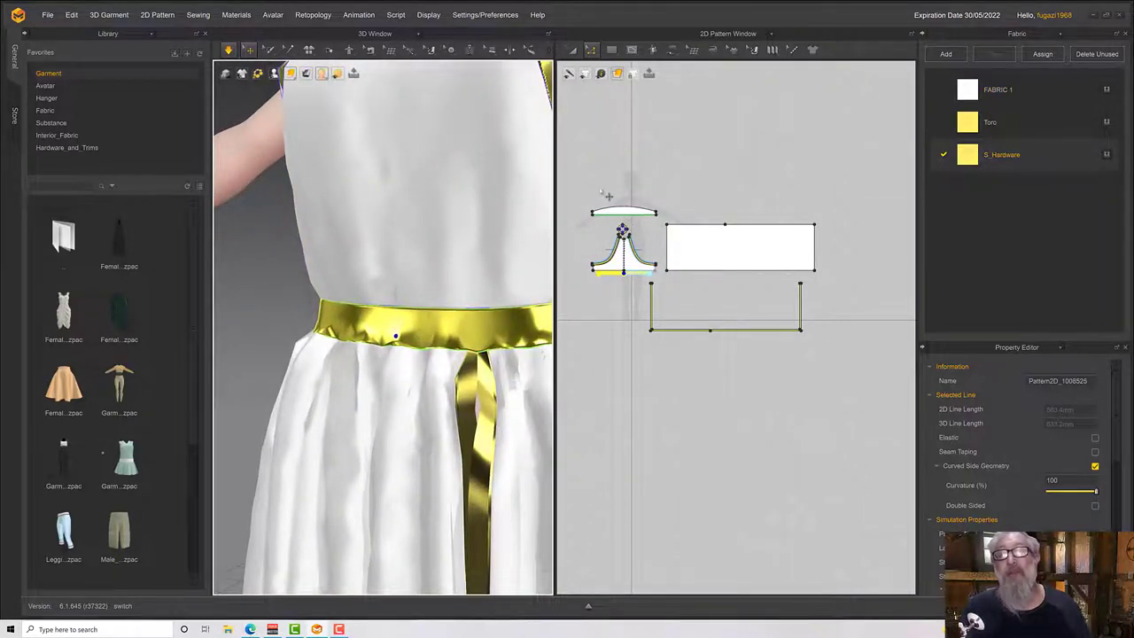
pyautogui.click(588, 52)
pyautogui.click(607, 291)
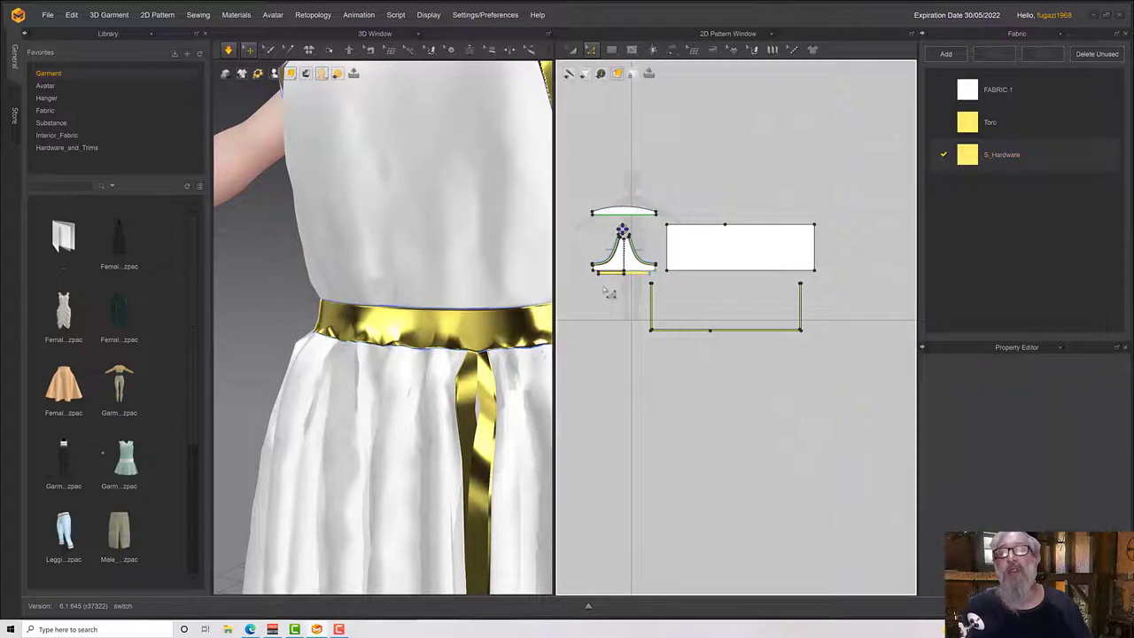
pyautogui.scroll(-3, 608, 292)
pyautogui.scroll(5, 656, 353)
pyautogui.moveTo(631, 341); pyautogui.dragTo(626, 334, button='middle')
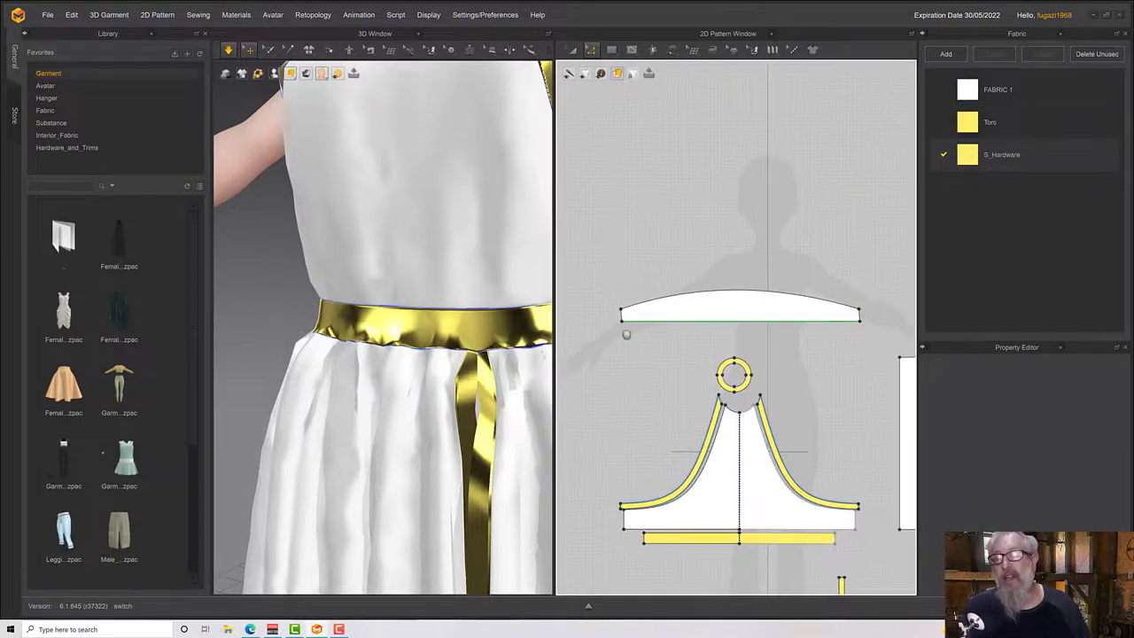
pyautogui.click(694, 540)
pyautogui.rightClick(692, 540)
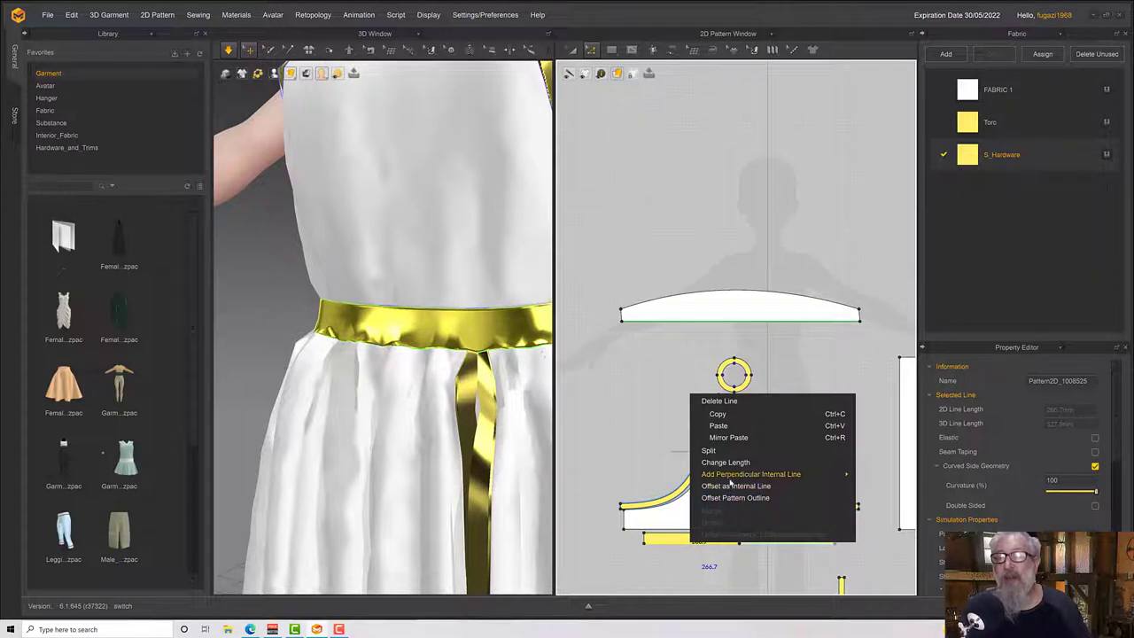
pyautogui.click(732, 486)
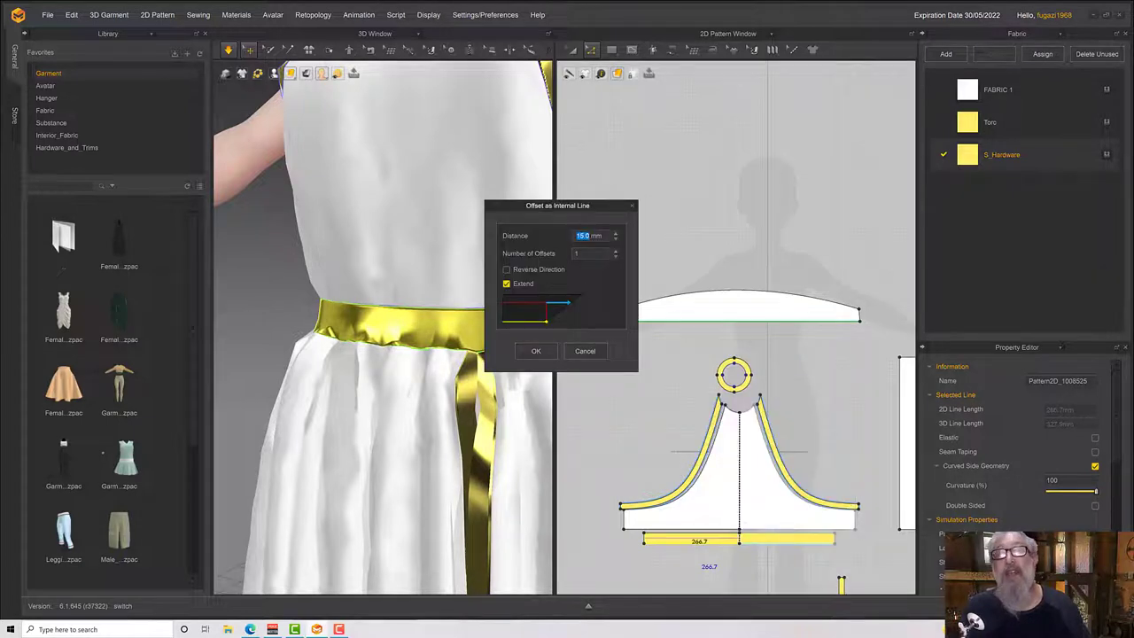
pyautogui.write('2')
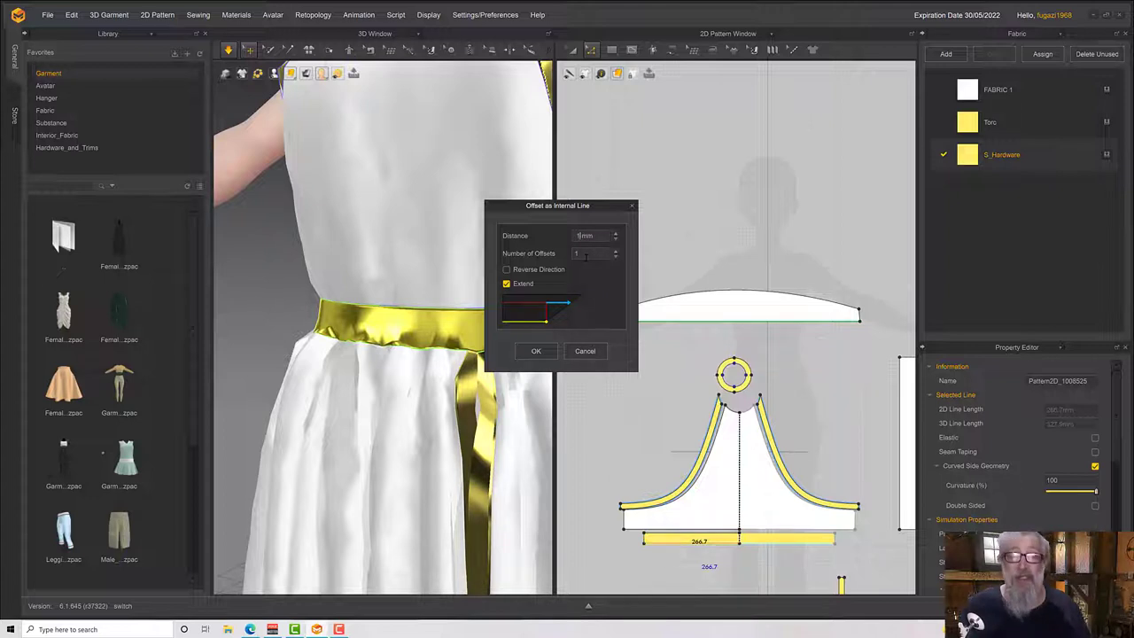
pyautogui.click(536, 353)
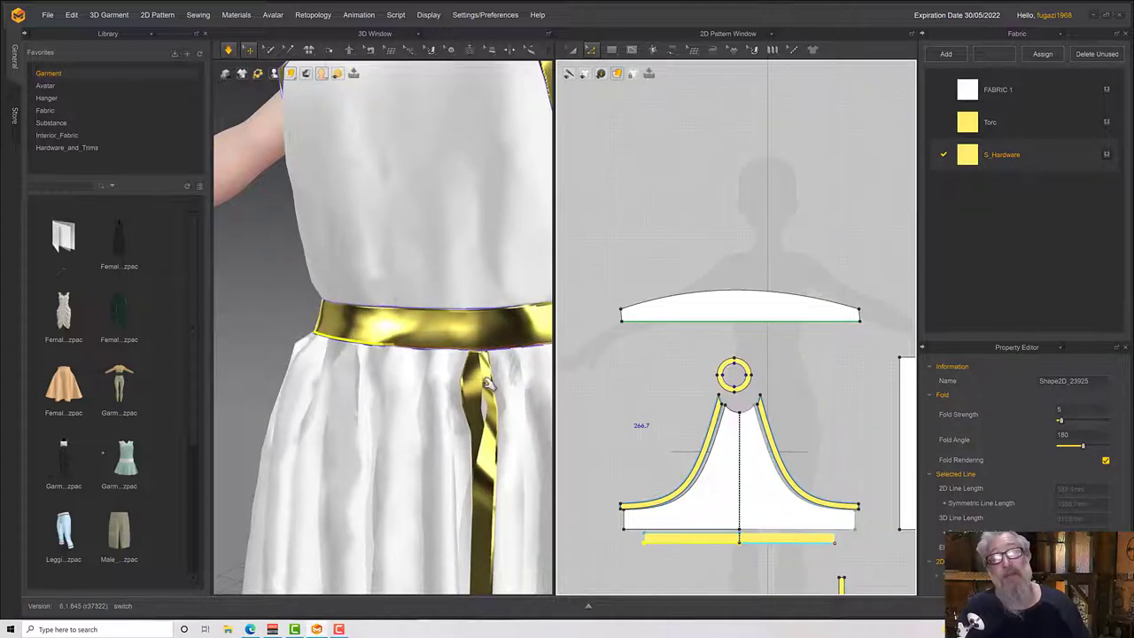
# Let the dress settle and examine the whole garment from the front, the side and above.
pyautogui.moveTo(500, 386); pyautogui.dragTo(463, 380, button='right')
pyautogui.scroll(-5, 493, 394)
pyautogui.scroll(-2, 494, 393)
pyautogui.press('space')
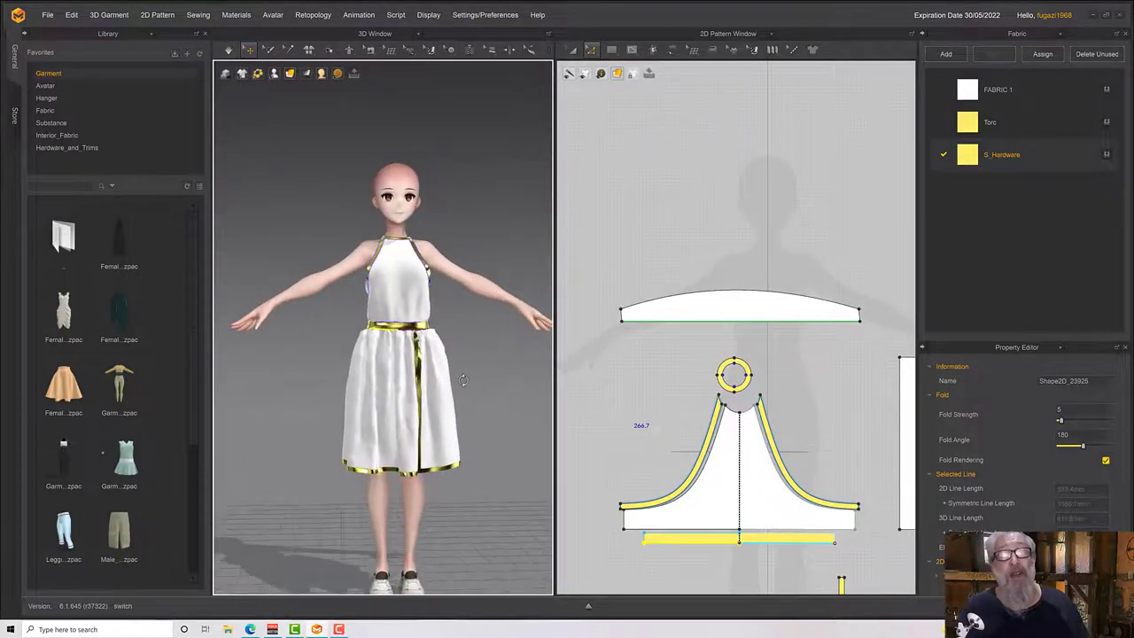
pyautogui.scroll(3, 464, 396)
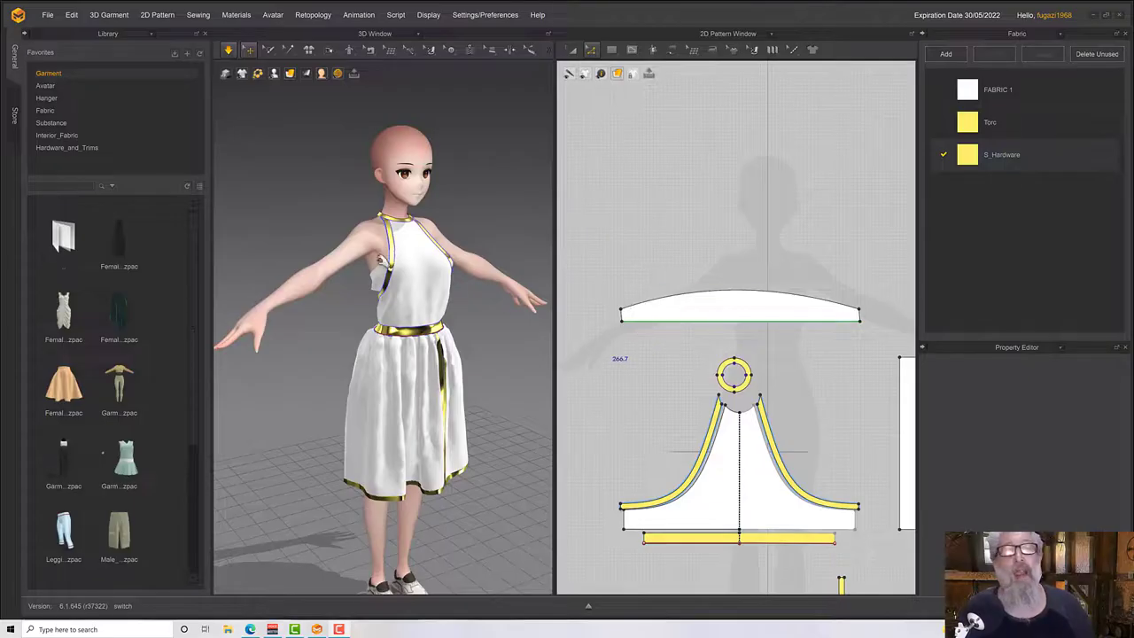
pyautogui.moveTo(382, 262); pyautogui.dragTo(381, 214, button='right')
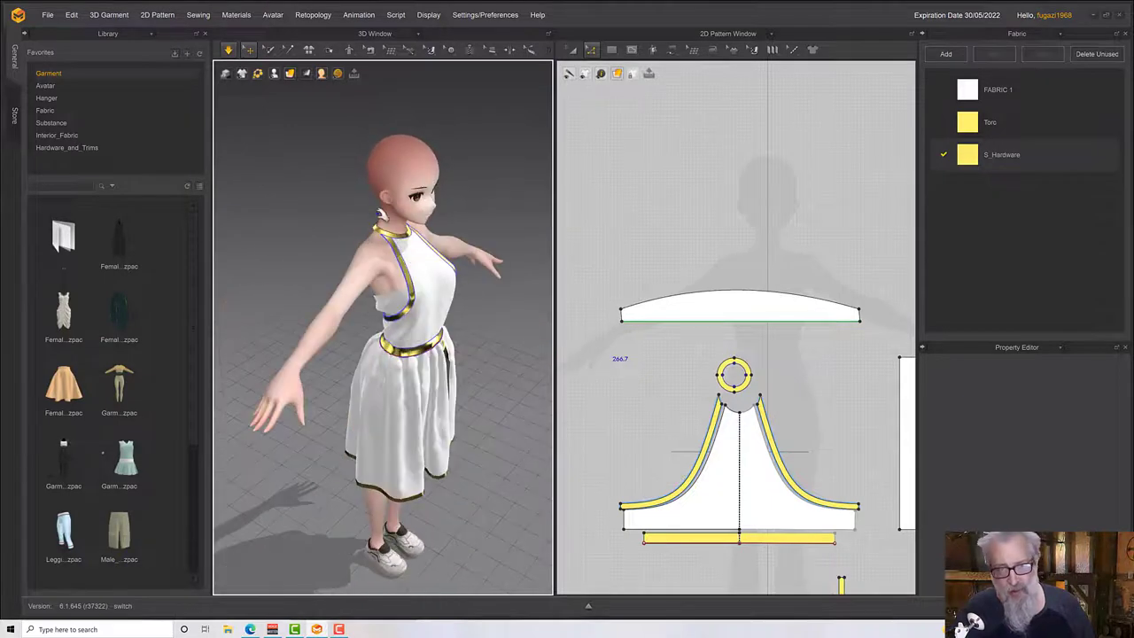
# Draw a polygon pattern piece above the bodice, about 295 mm wide at one end, narrowing to about 33 mm, with a 60 mm inner step.
pyautogui.click(641, 54)
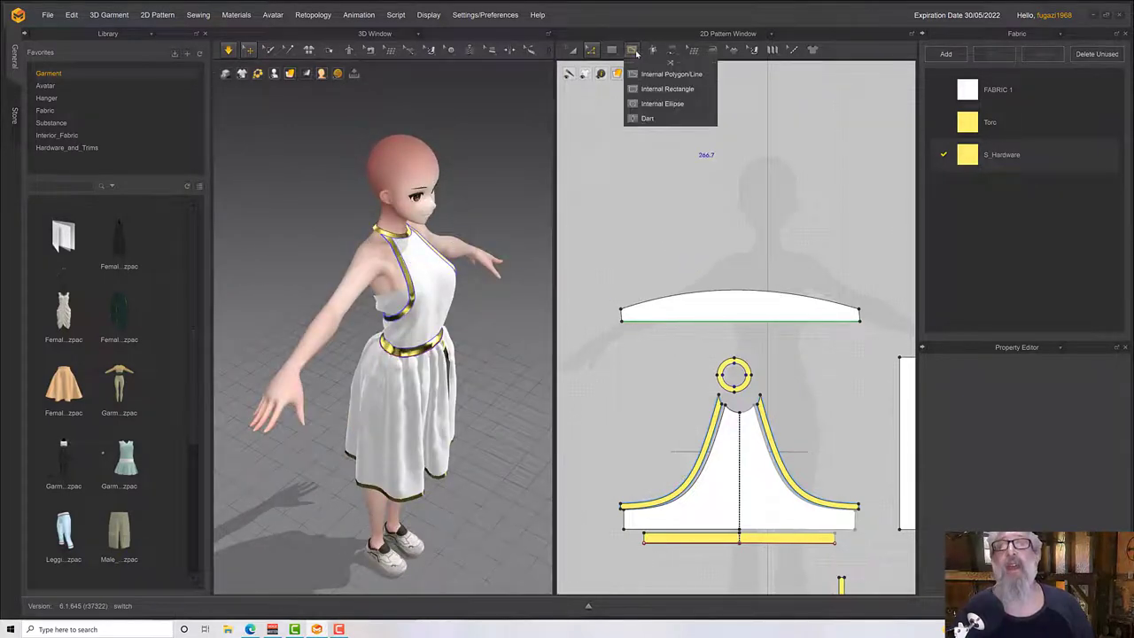
pyautogui.click(611, 49)
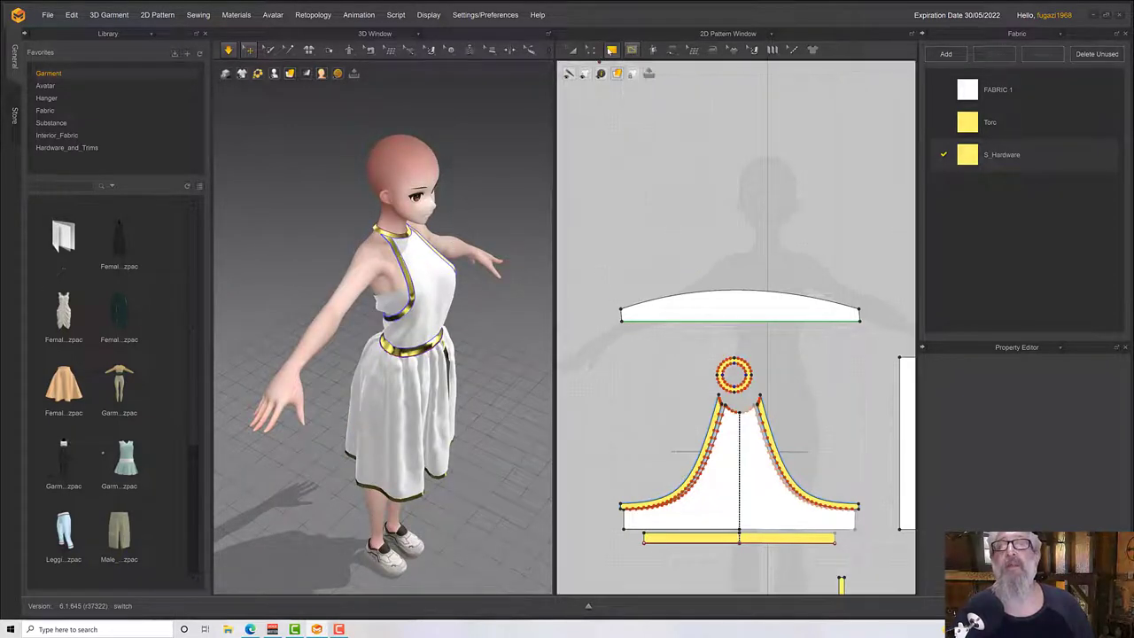
pyautogui.click(629, 74)
pyautogui.scroll(2, 724, 248)
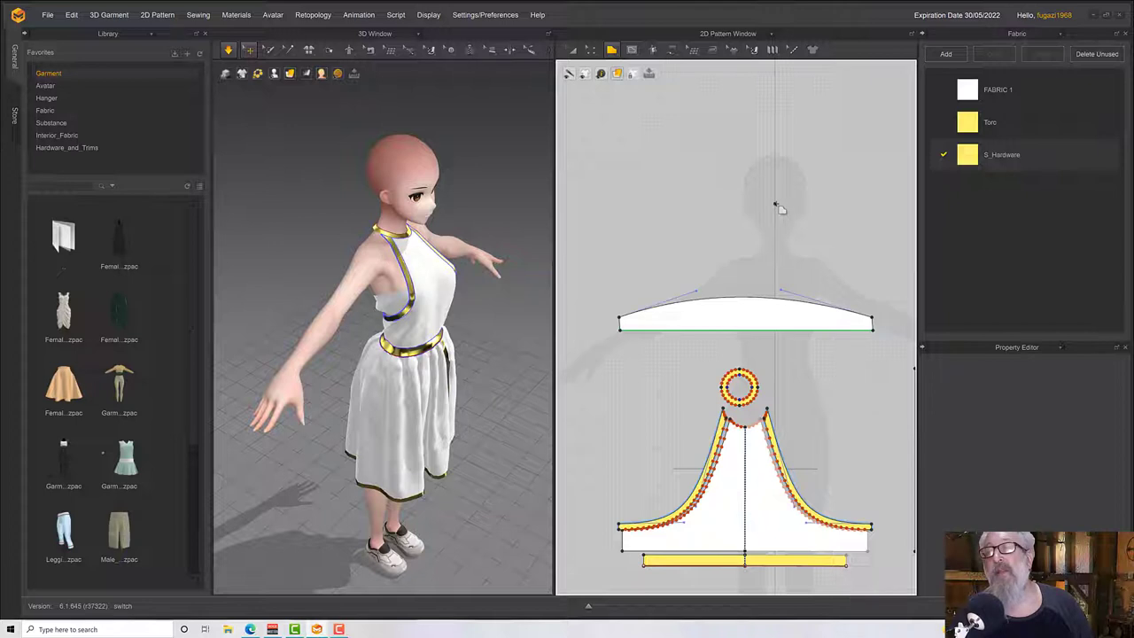
pyautogui.click(752, 204)
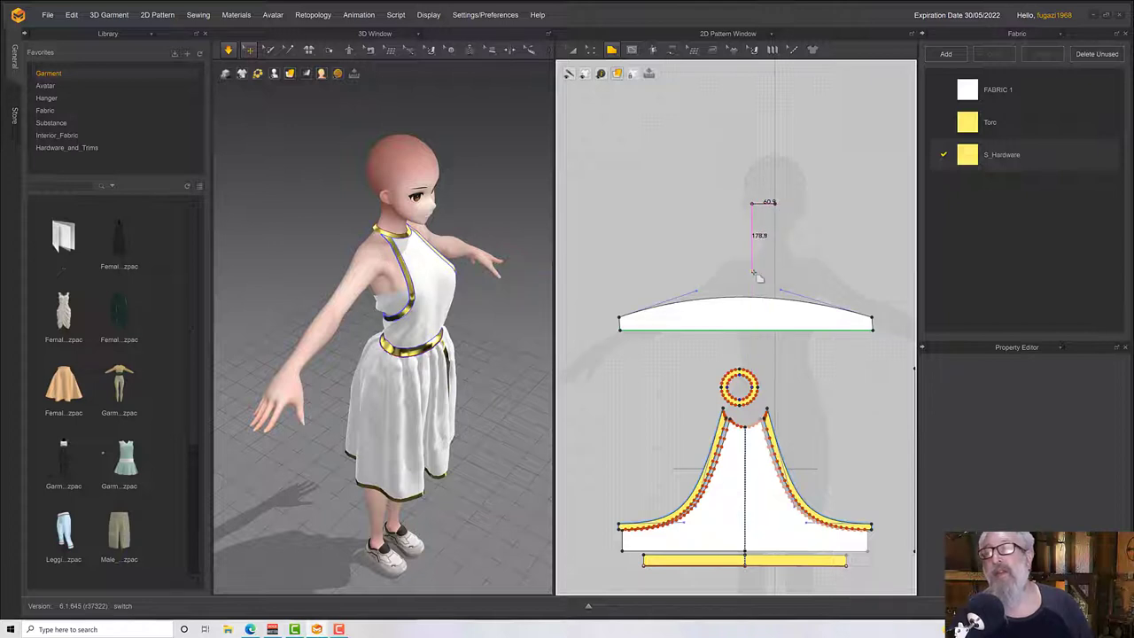
pyautogui.click(753, 276)
pyautogui.click(740, 276)
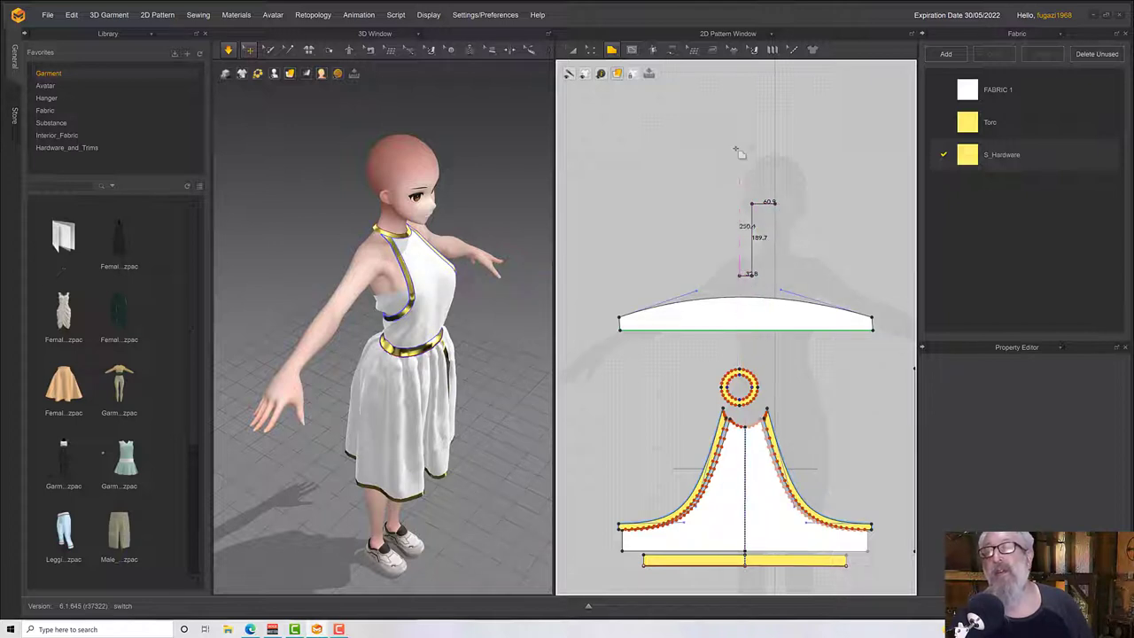
pyautogui.click(663, 95)
pyautogui.click(776, 94)
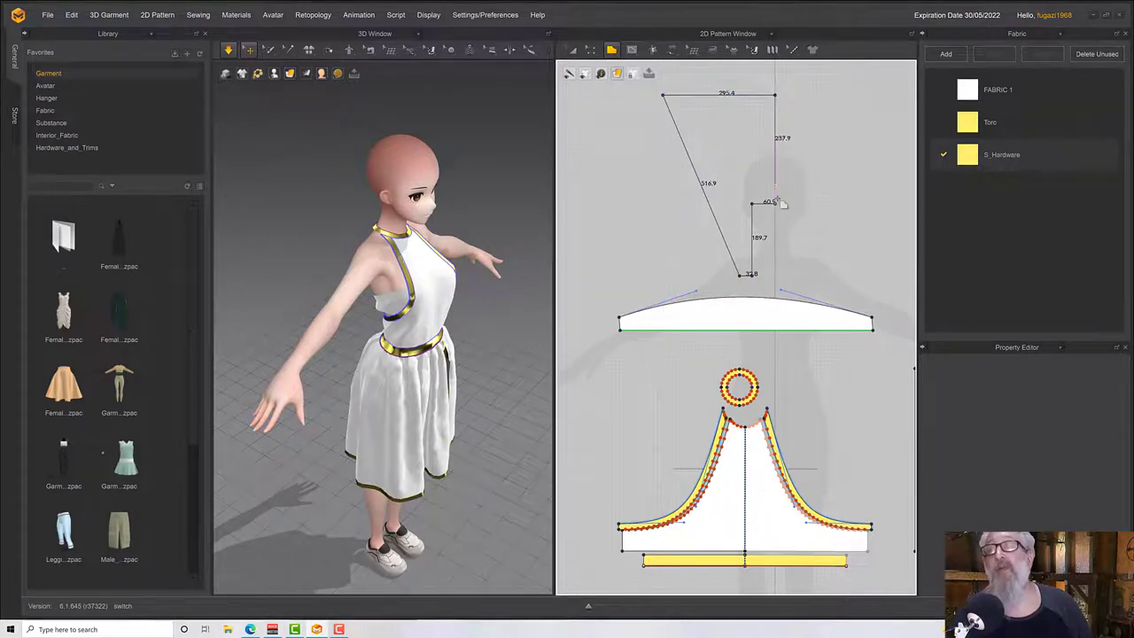
pyautogui.click(775, 203)
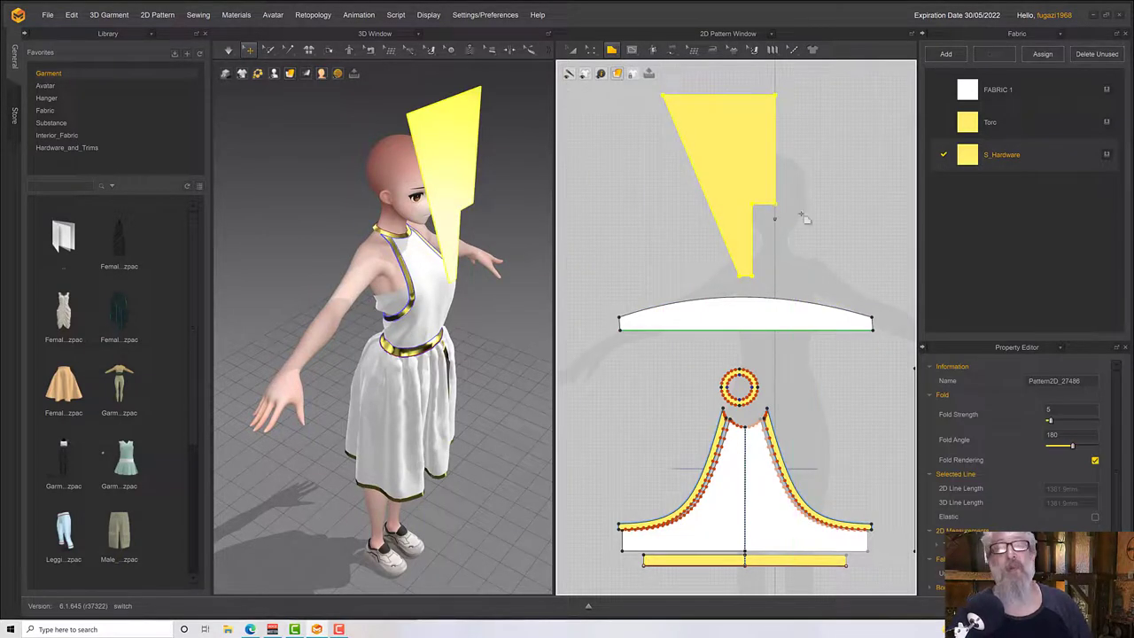
# Assign FABRIC 1 to the new piece and round its inner neck corner with Smooth Curve.
pyautogui.click(992, 91)
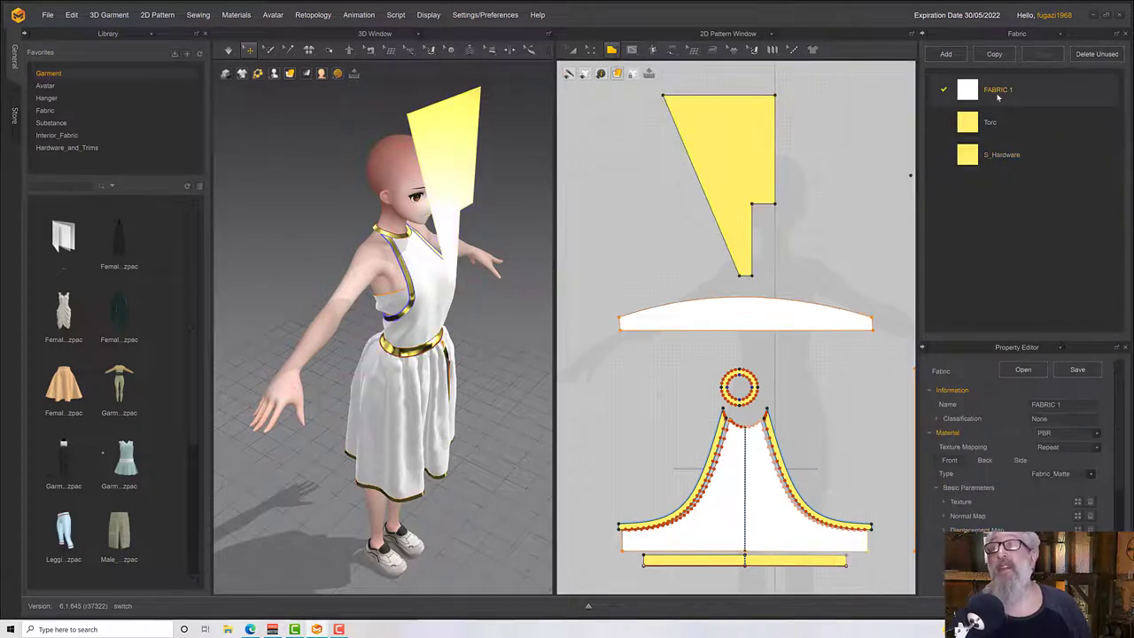
pyautogui.click(746, 146)
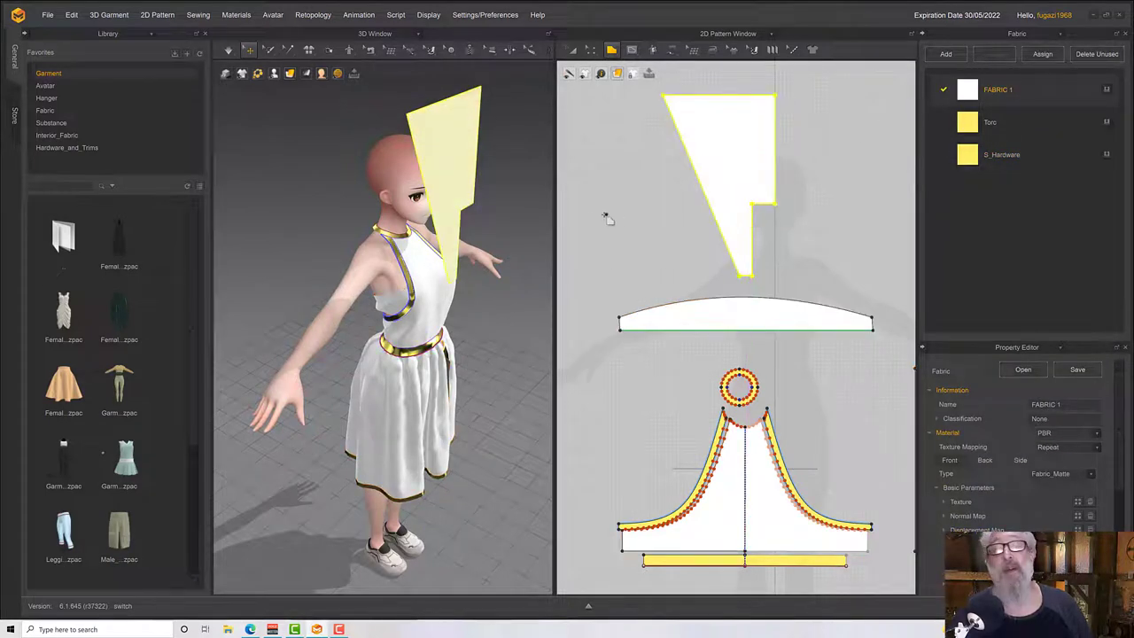
pyautogui.moveTo(548, 211)
pyautogui.mouseDown(button='right')
pyautogui.moveTo(519, 203)
pyautogui.moveTo(546, 209)
pyautogui.mouseUp(button='right')
pyautogui.click(470, 162)
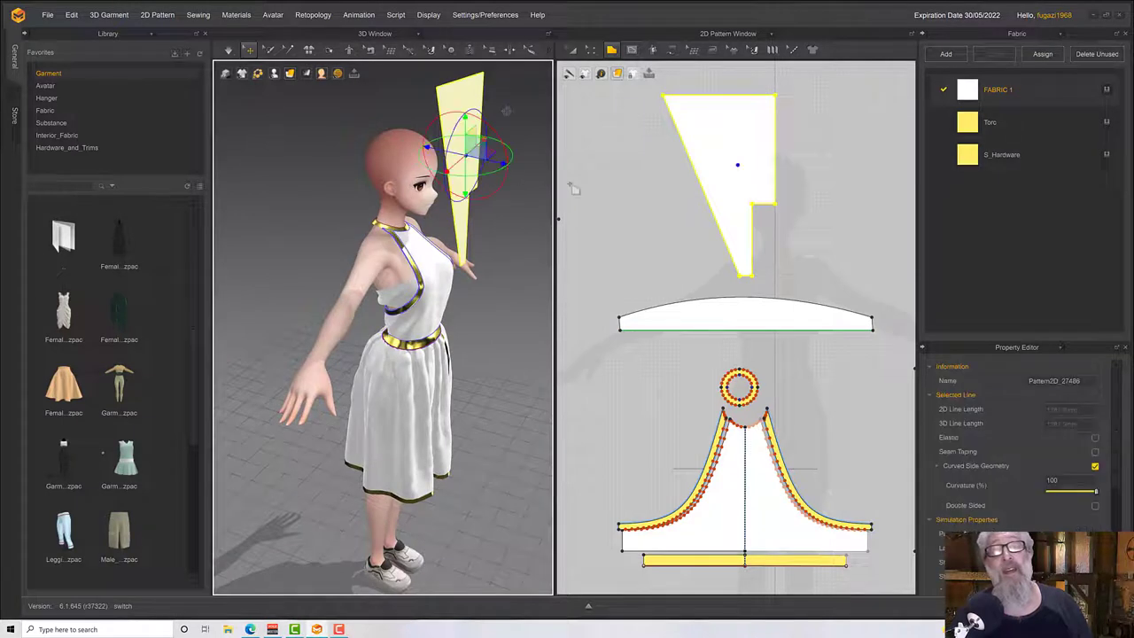
pyautogui.click(591, 50)
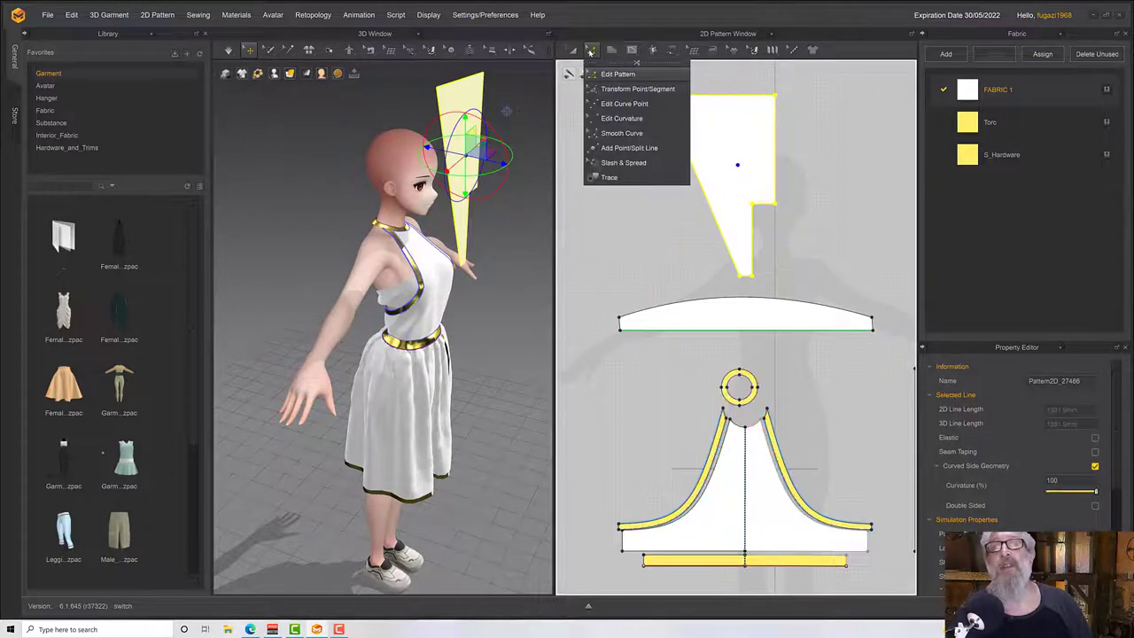
pyautogui.click(620, 134)
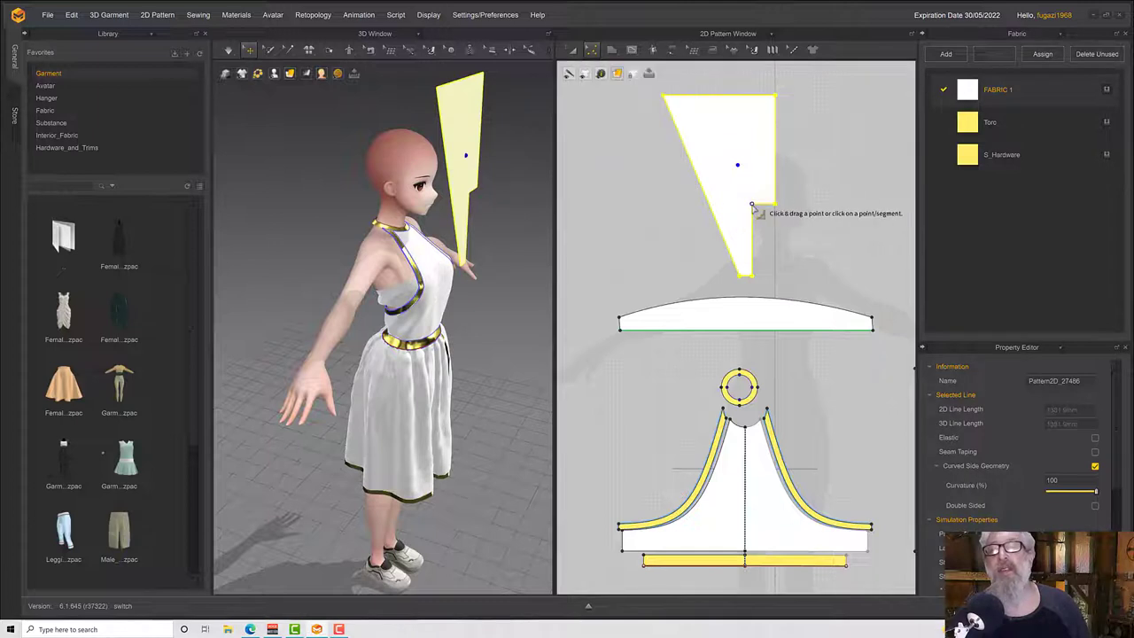
pyautogui.moveTo(769, 213); pyautogui.dragTo(781, 219)
# Rotate the new piece to lie flat and place it over the avatar's right shoulder, beside the neck.
pyautogui.click(471, 165)
pyautogui.moveTo(479, 179); pyautogui.dragTo(523, 166, button='right')
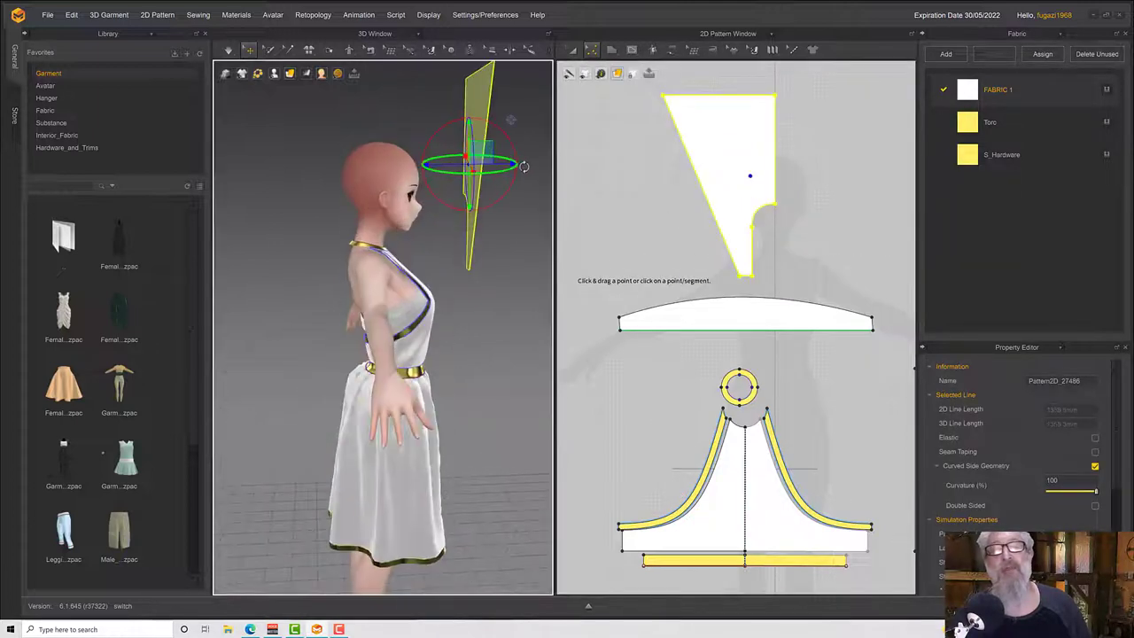
pyautogui.moveTo(512, 139); pyautogui.dragTo(457, 144)
pyautogui.moveTo(457, 143); pyautogui.dragTo(364, 183, button='right')
pyautogui.moveTo(349, 169); pyautogui.dragTo(350, 253)
pyautogui.moveTo(479, 257); pyautogui.dragTo(392, 210, button='right')
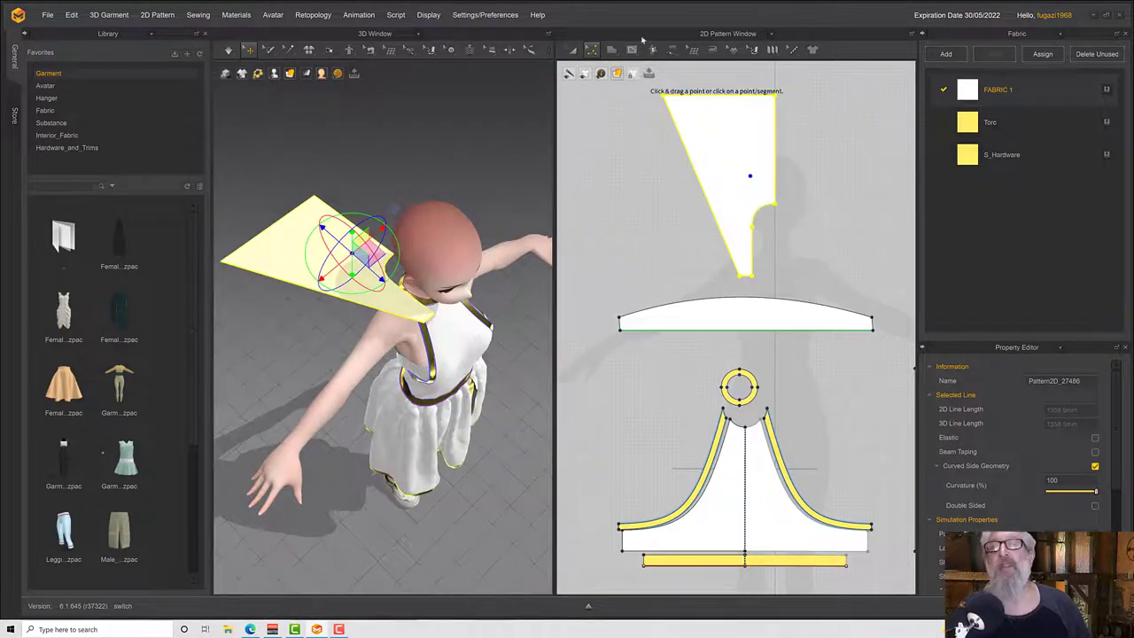
# Lengthen the shoulder piece by moving its narrow 32.8 mm end edge outward to the arched panel's upper edge.
pyautogui.click(596, 50)
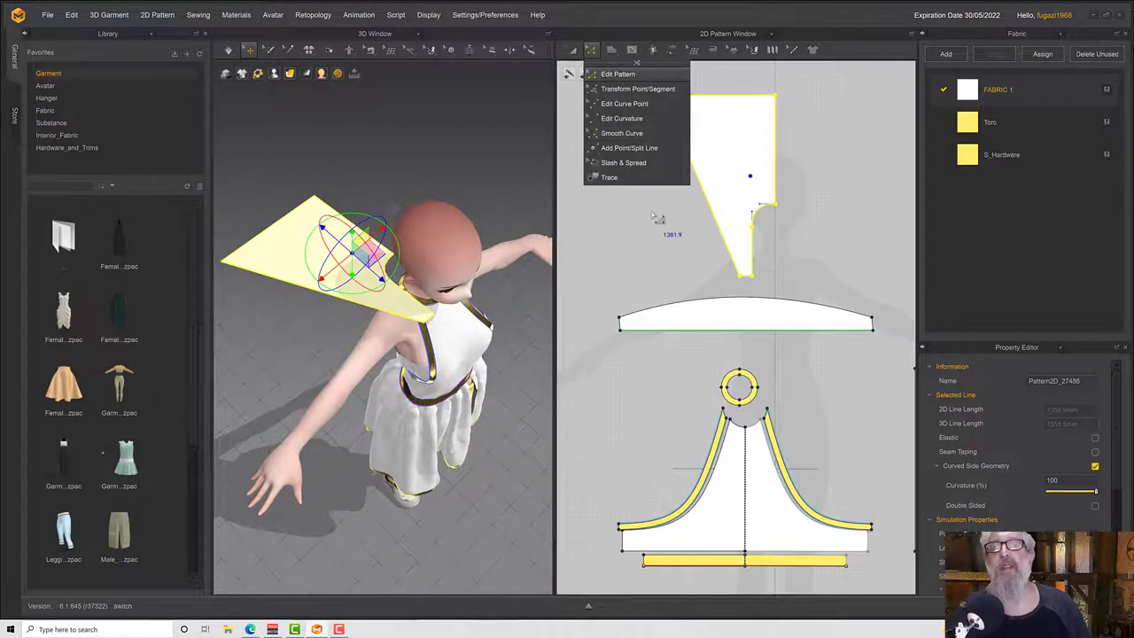
pyautogui.click(663, 223)
pyautogui.moveTo(755, 283); pyautogui.dragTo(755, 301)
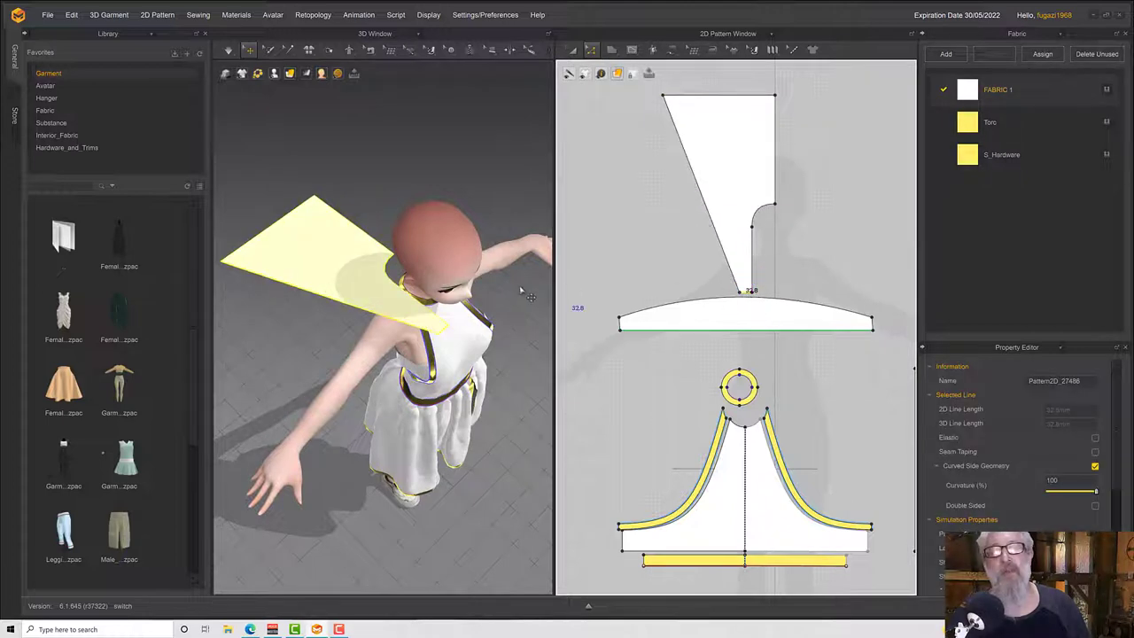
pyautogui.moveTo(521, 291)
pyautogui.mouseDown(button='right')
pyautogui.moveTo(505, 296)
pyautogui.moveTo(513, 286)
pyautogui.mouseUp(button='right')
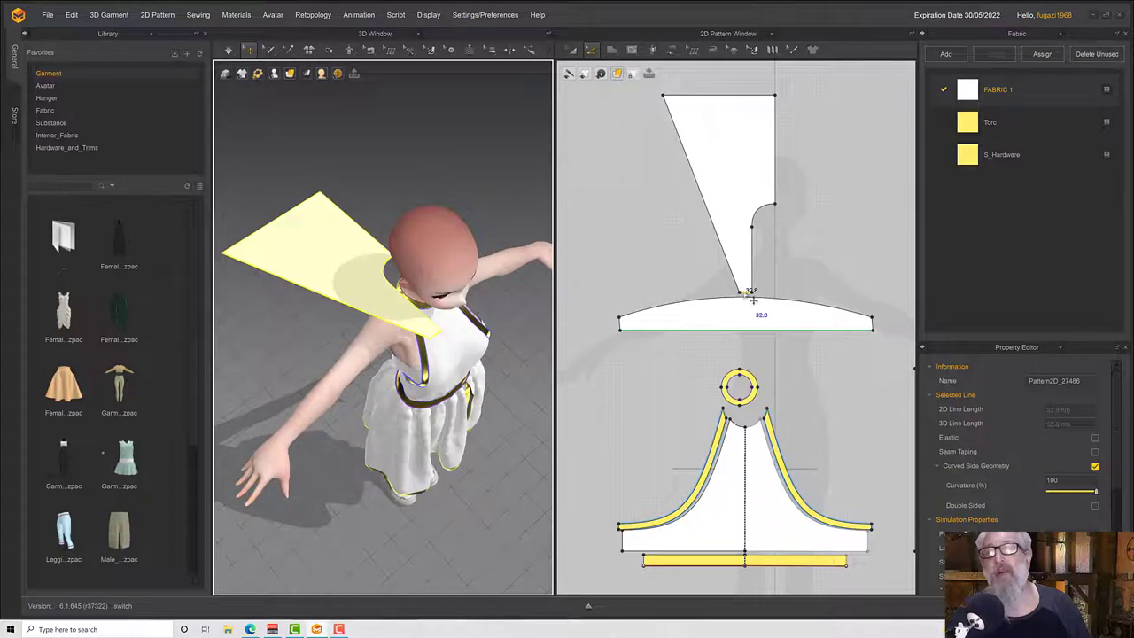
pyautogui.moveTo(745, 293); pyautogui.dragTo(748, 300)
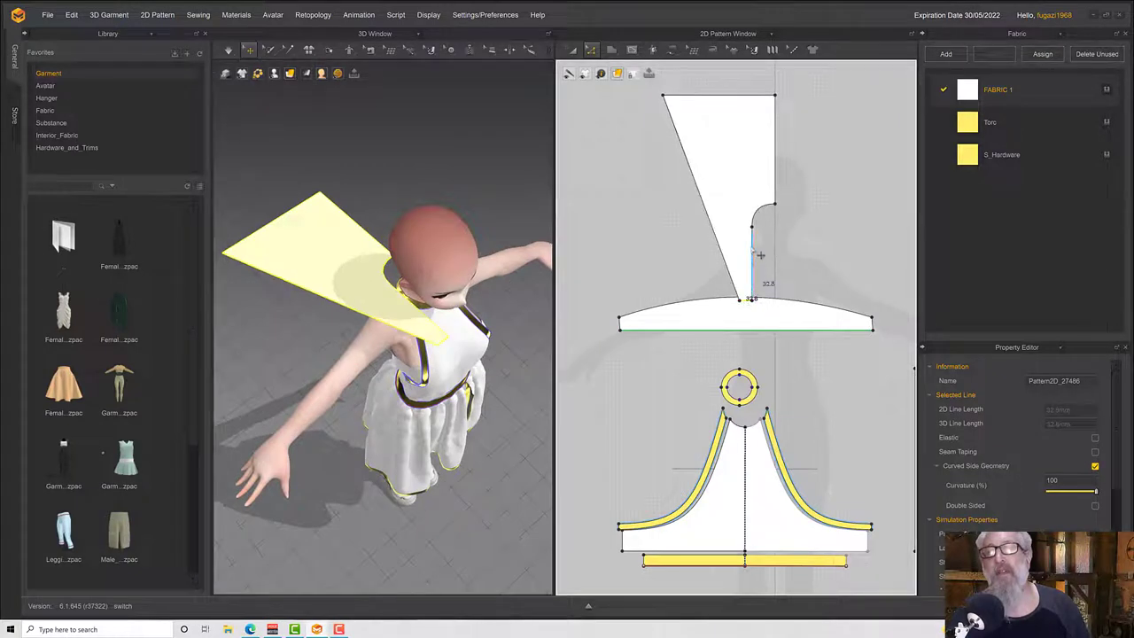
pyautogui.click(700, 196)
# Bow the shoulder piece's slanted outer edge outward with Edit Curvature, and flatten the curve near the narrow end to about 610 mm edge length.
pyautogui.click(591, 50)
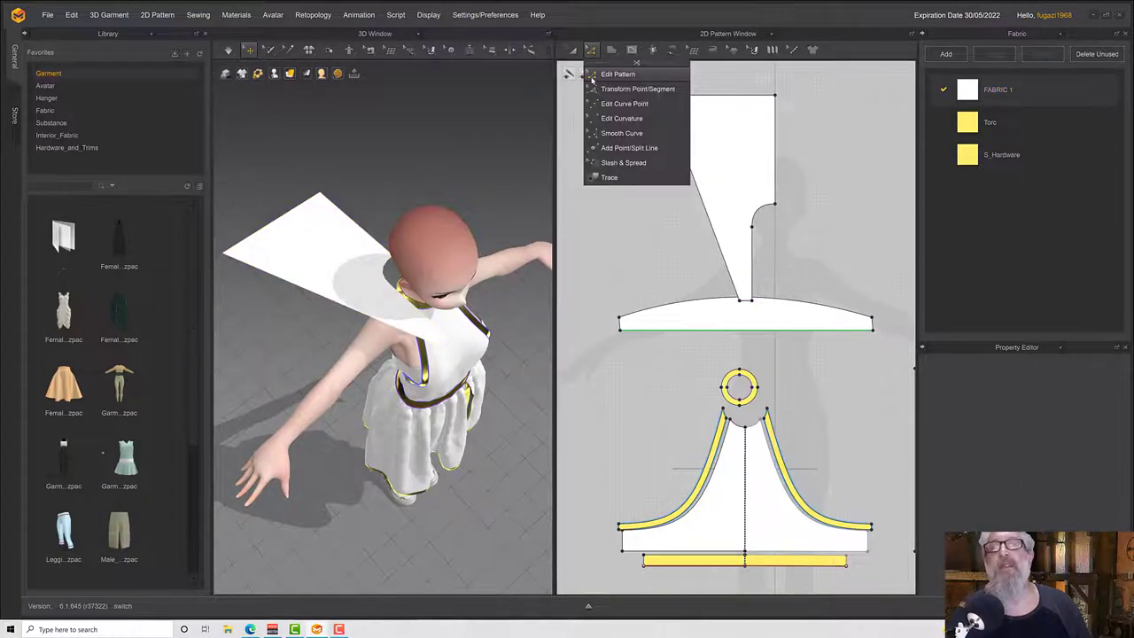
pyautogui.click(611, 119)
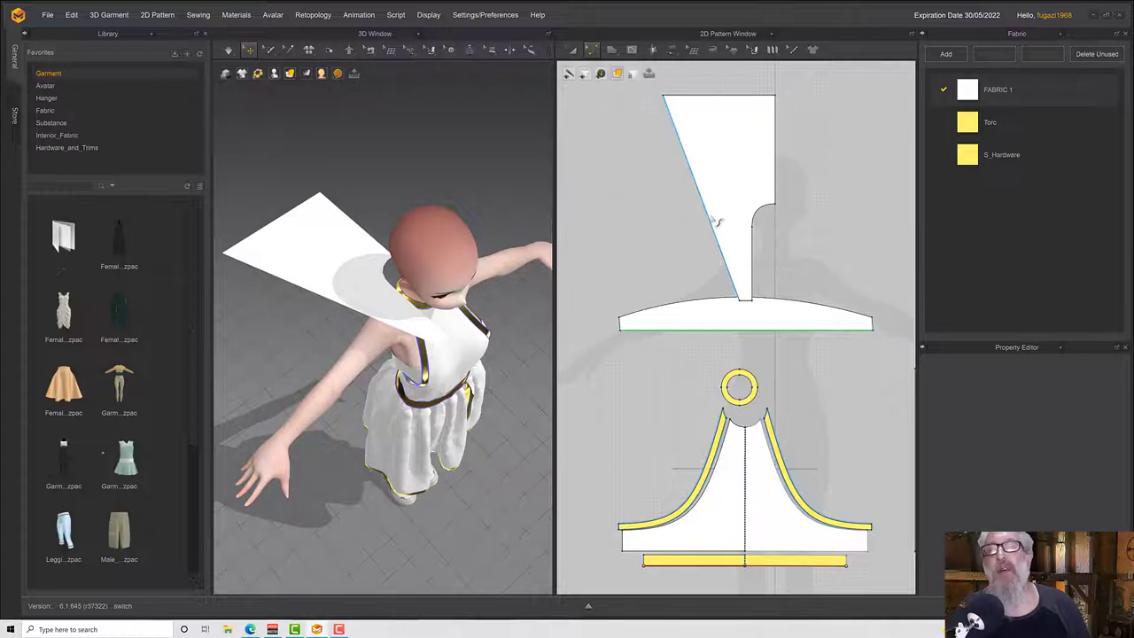
pyautogui.moveTo(714, 225); pyautogui.dragTo(711, 259)
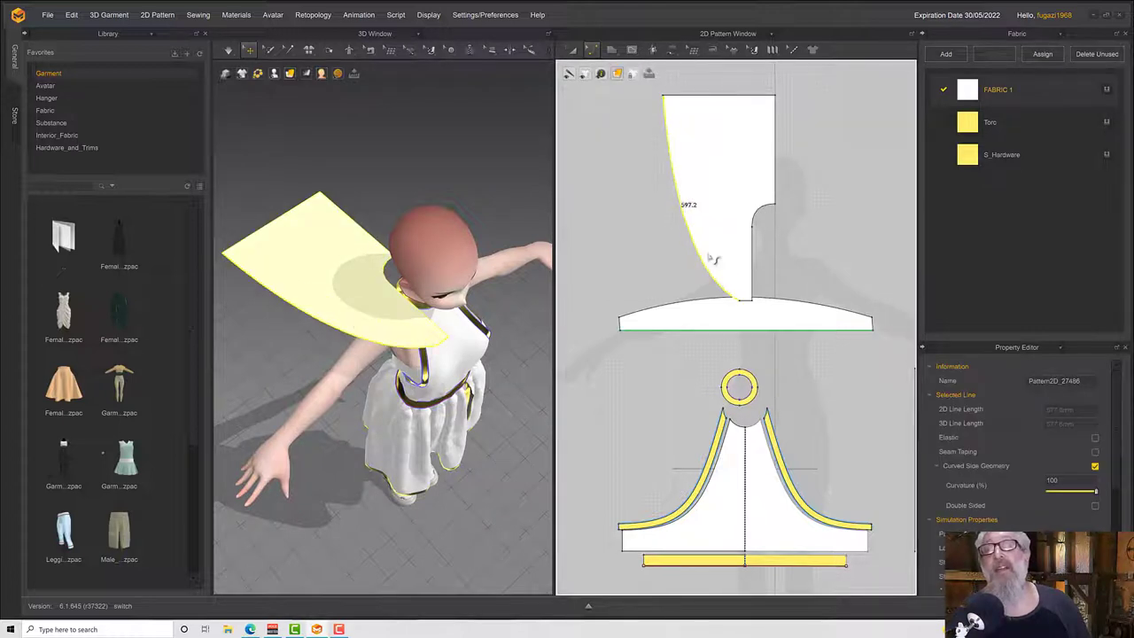
pyautogui.click(591, 51)
pyautogui.click(608, 90)
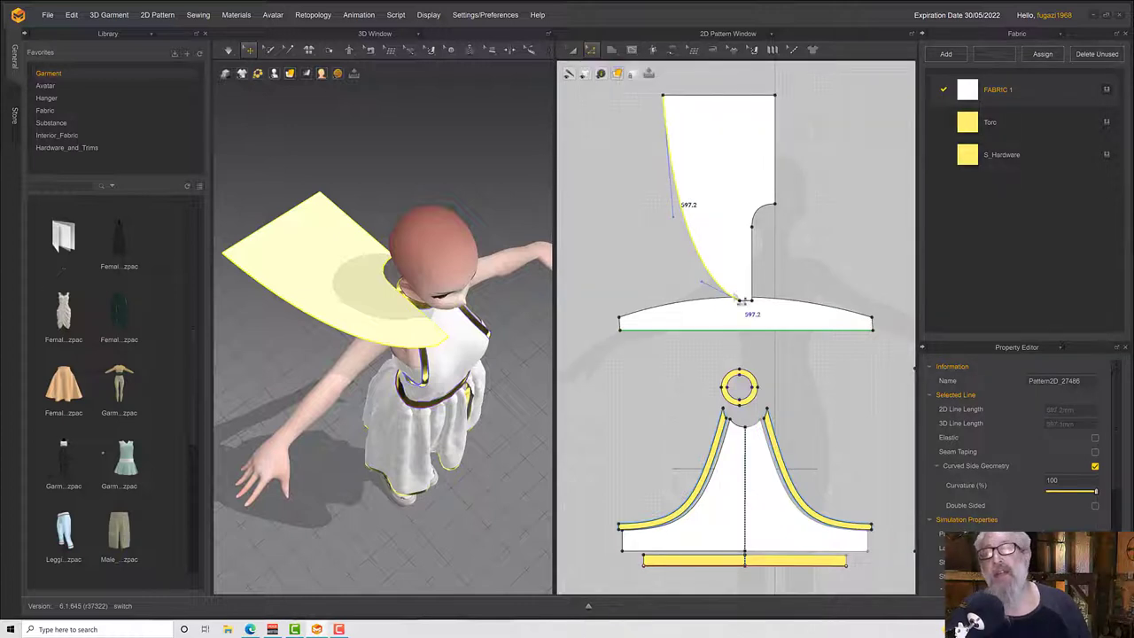
pyautogui.click(735, 302)
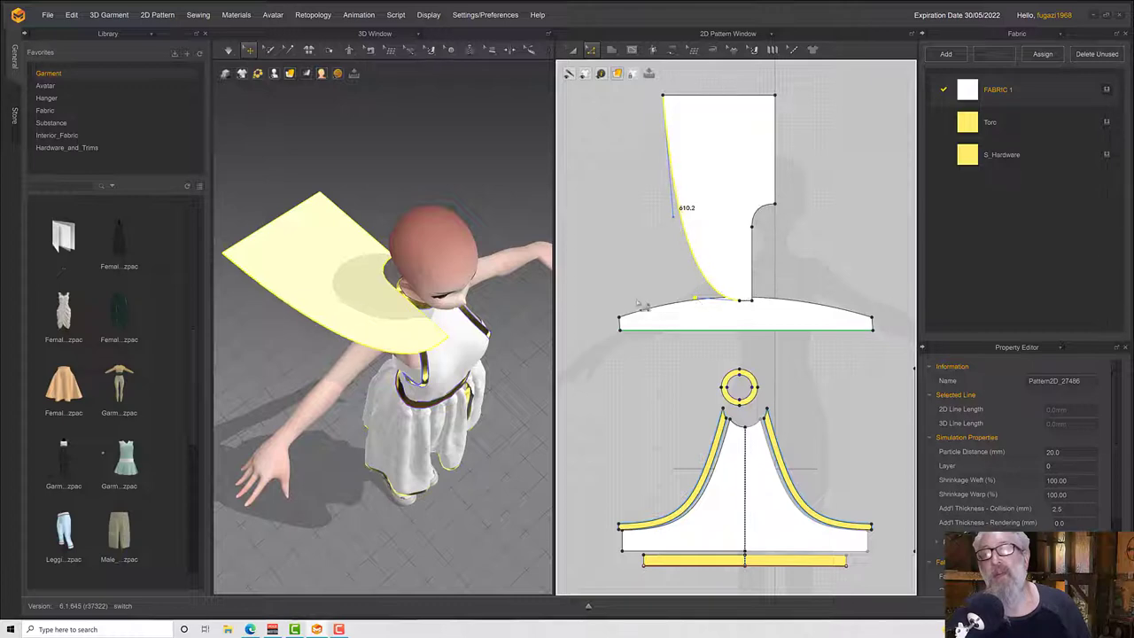
# Select the whole shoulder piece and examine from the front and above how it sits against the halter top.
pyautogui.press('2')
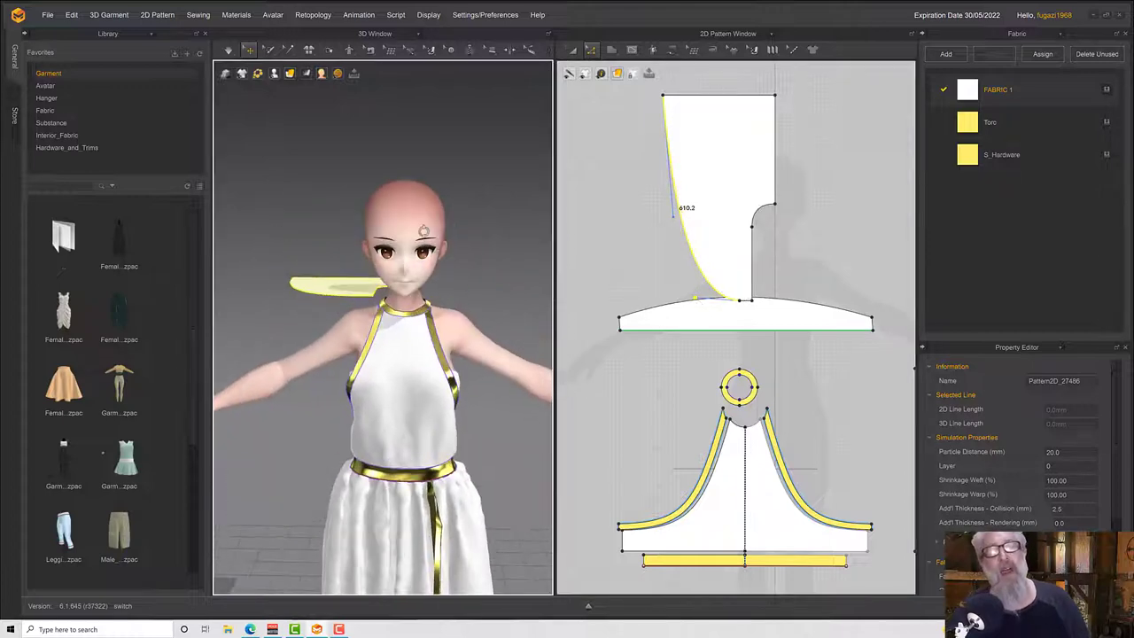
pyautogui.moveTo(401, 282); pyautogui.dragTo(411, 306, button='right')
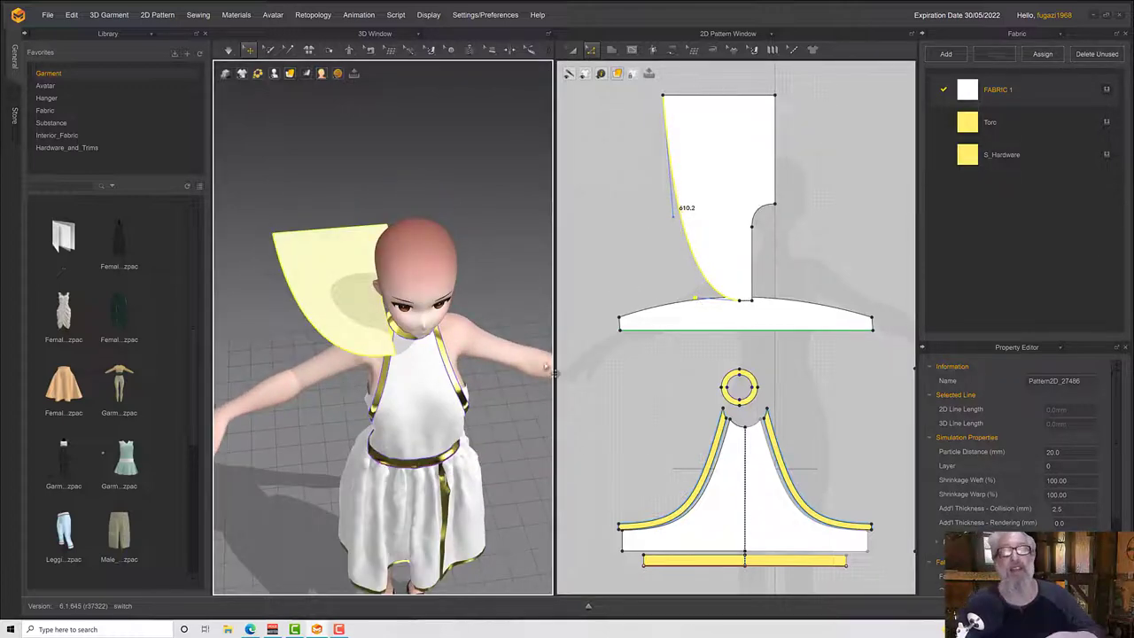
pyautogui.click(573, 49)
pyautogui.click(701, 147)
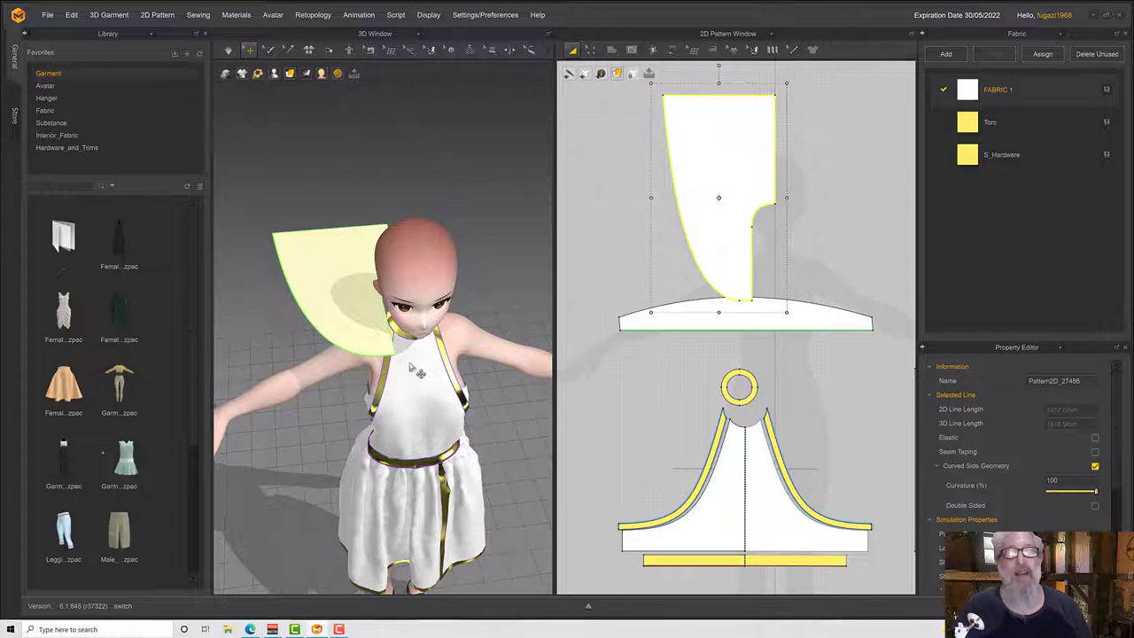
pyautogui.moveTo(418, 373); pyautogui.dragTo(412, 353, button='right')
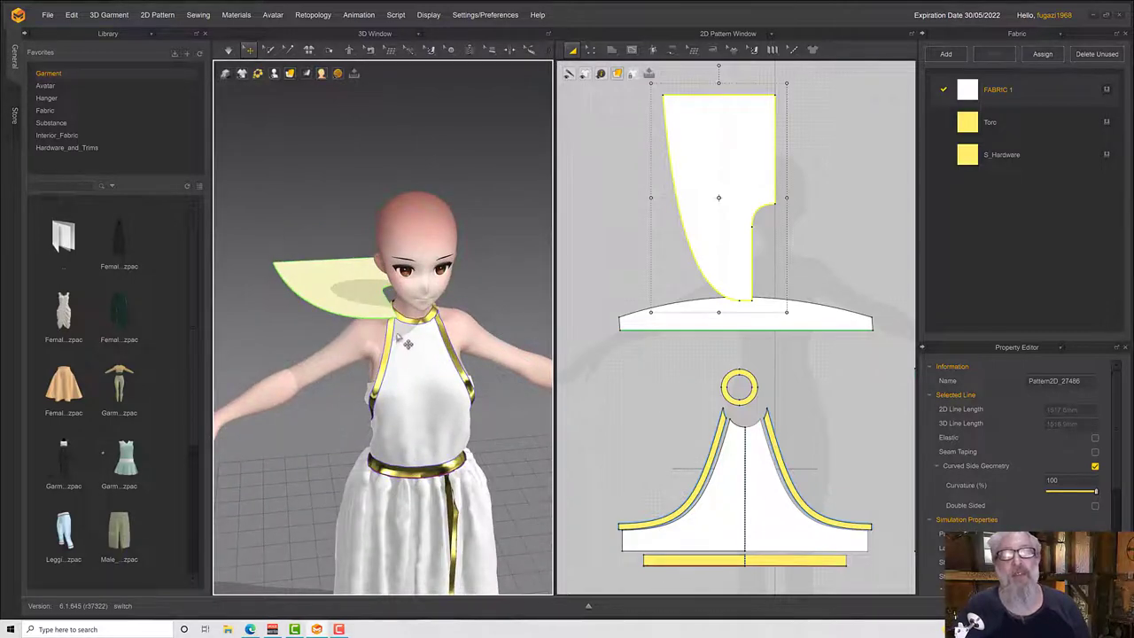
# Draw a short horizontal internal line about 19 mm long on the front panel below the neckline, beside the gold armhole trim.
pyautogui.click(406, 344)
pyautogui.scroll(5, 452, 295)
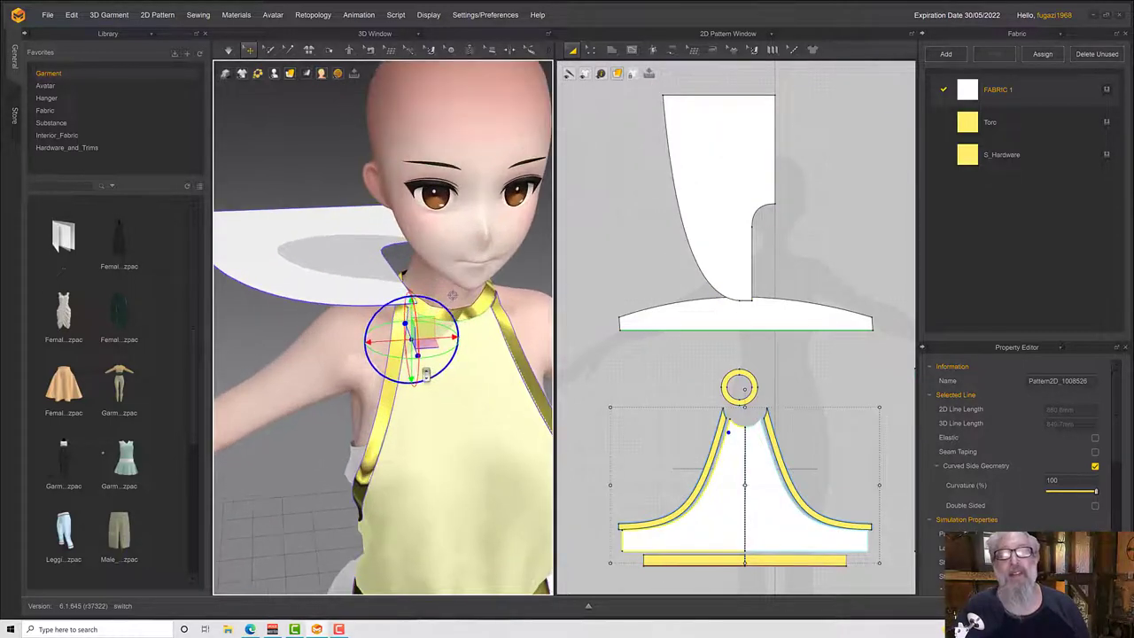
pyautogui.rightClick(452, 395)
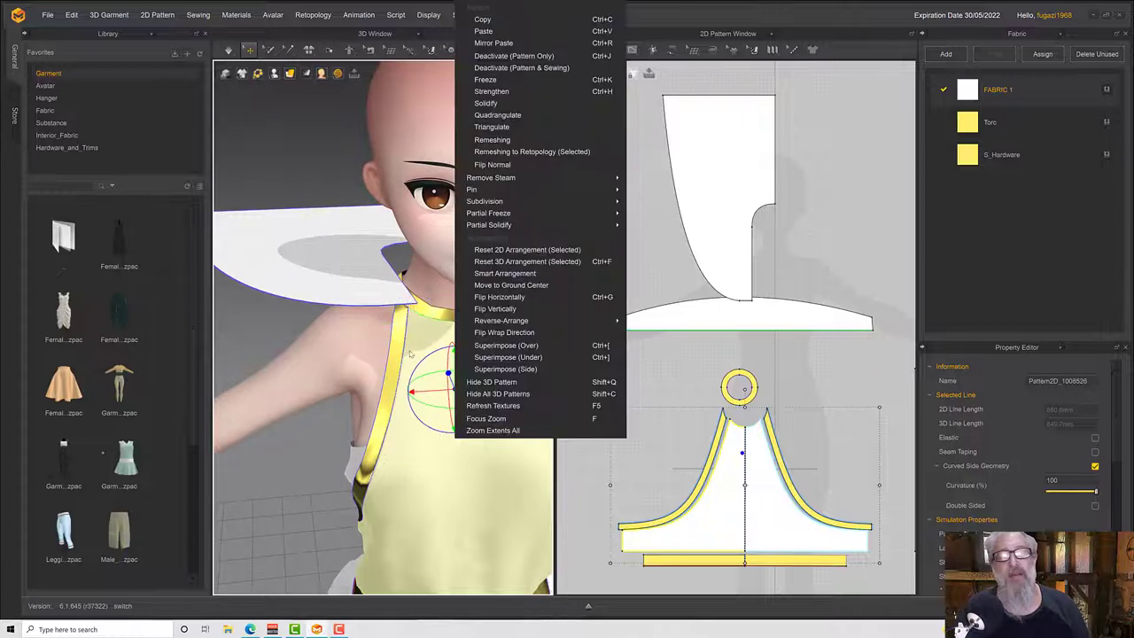
pyautogui.click(409, 353)
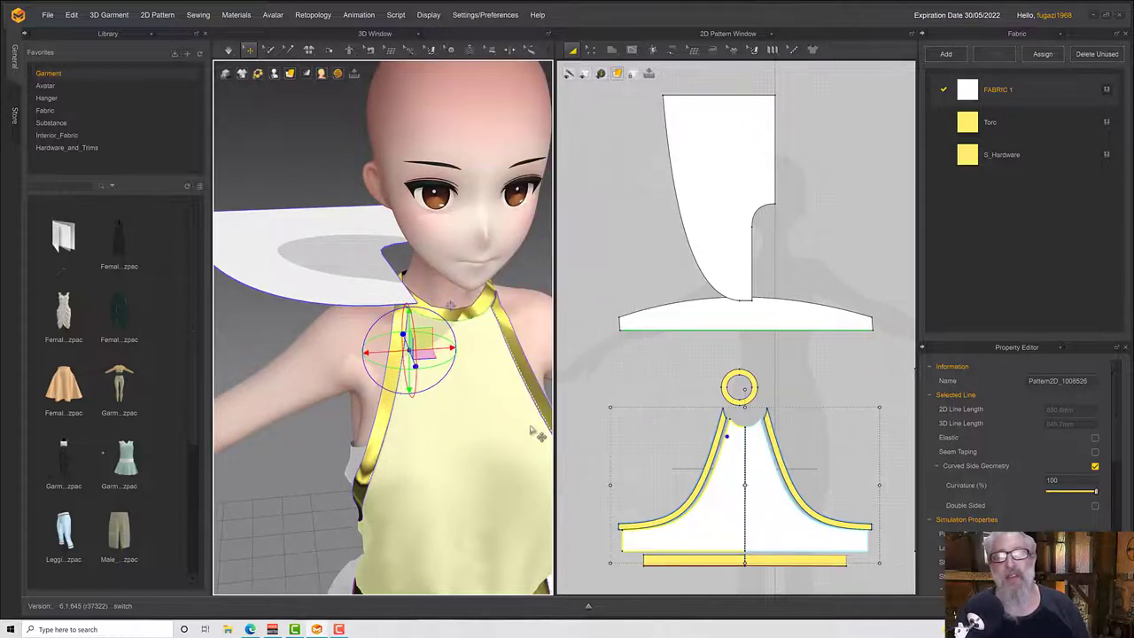
pyautogui.scroll(4, 697, 438)
pyautogui.moveTo(644, 293); pyautogui.dragTo(583, 224, button='middle')
pyautogui.click(591, 49)
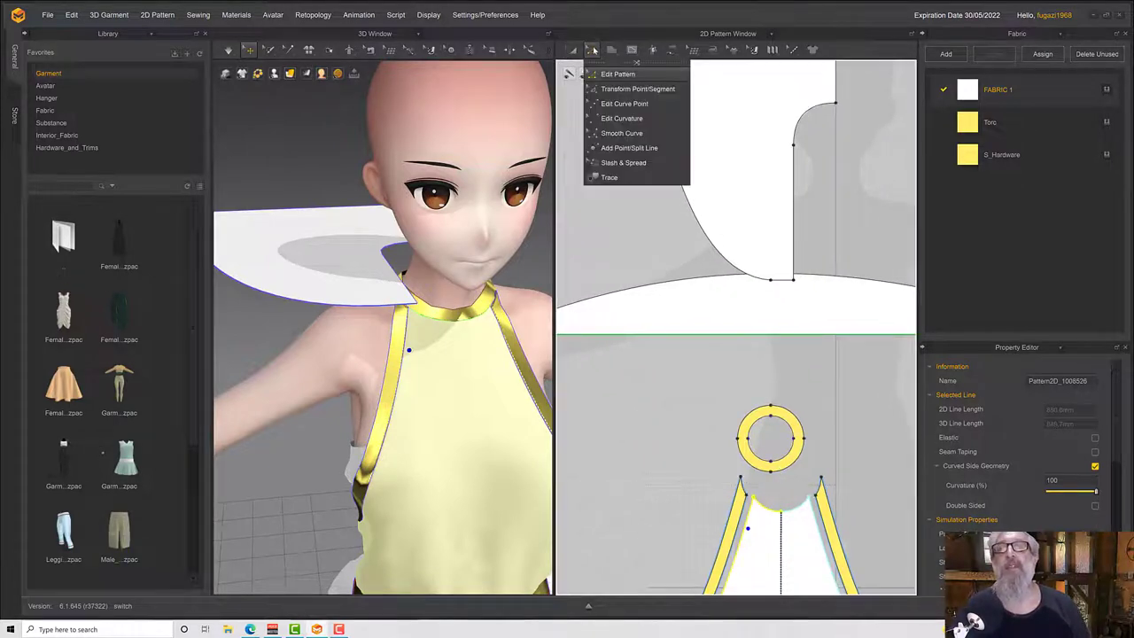
pyautogui.click(633, 50)
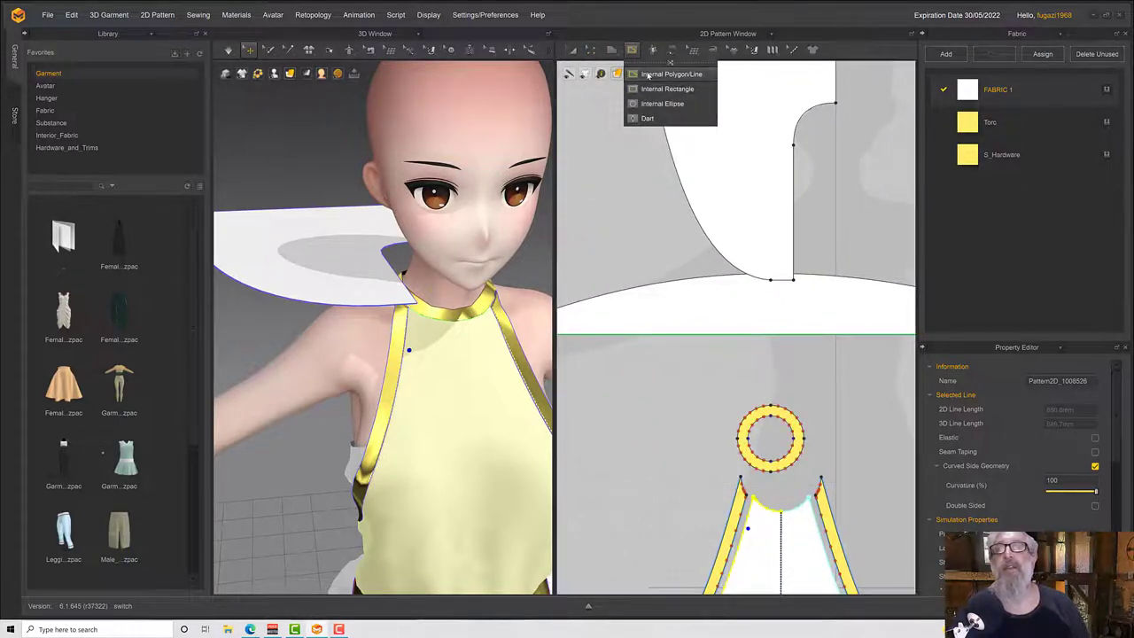
pyautogui.click(648, 76)
pyautogui.moveTo(643, 380); pyautogui.dragTo(630, 315, button='middle')
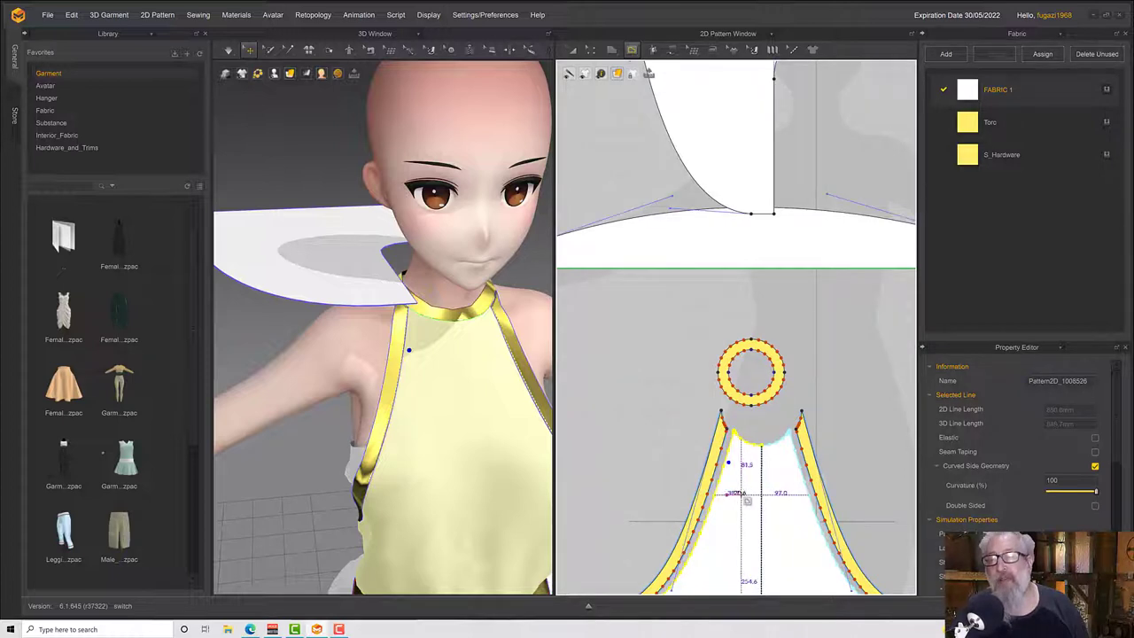
pyautogui.click(742, 494)
pyautogui.doubleClick(727, 495)
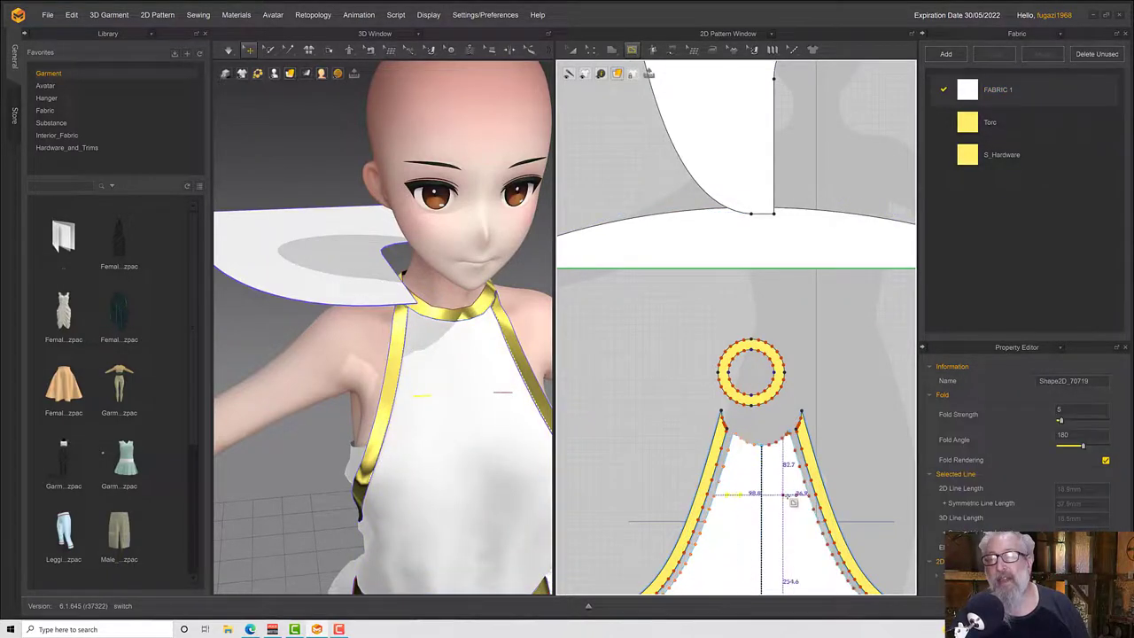
pyautogui.click(592, 51)
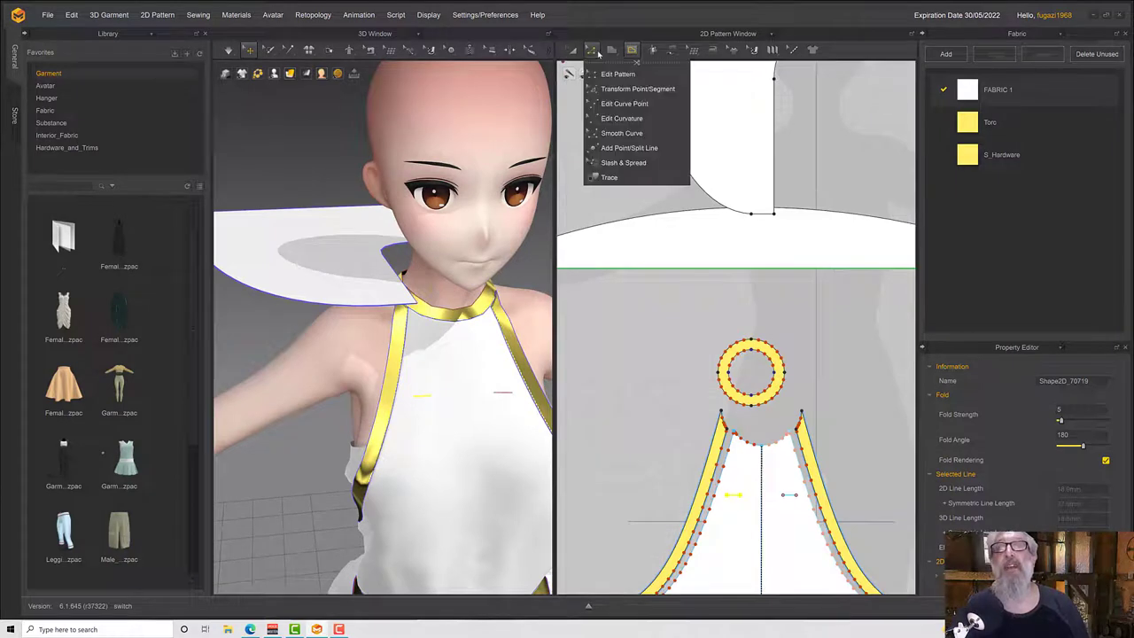
# Measure the shoulder piece's narrow end edge, and set the front panel's short internal line to 32 mm, extending it in both directions.
pyautogui.click(608, 74)
pyautogui.click(764, 213)
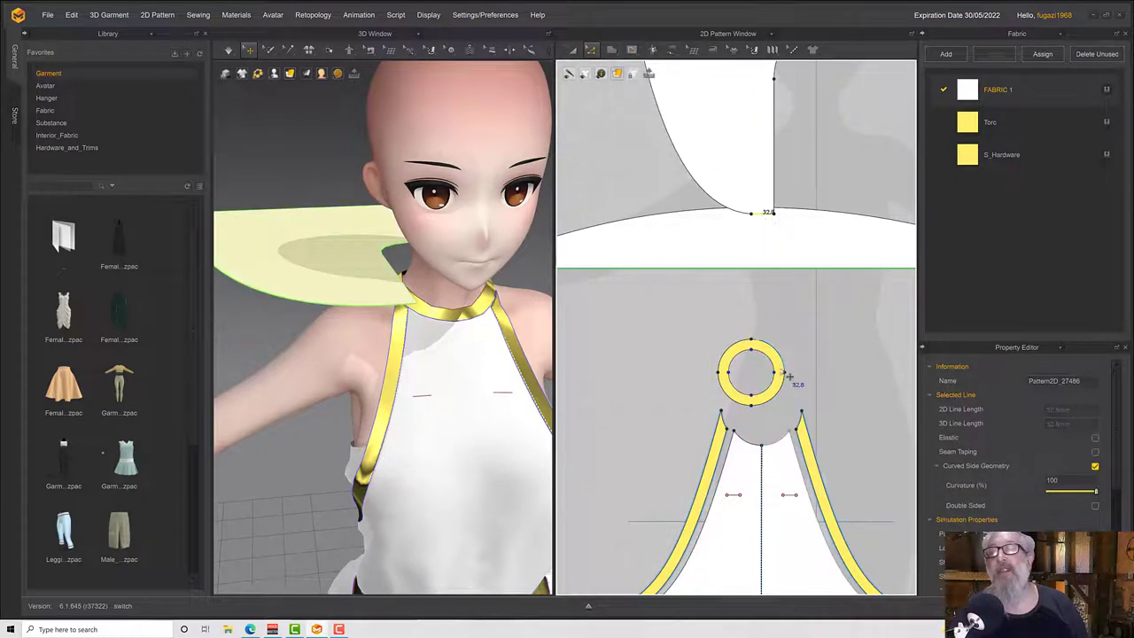
pyautogui.click(741, 495)
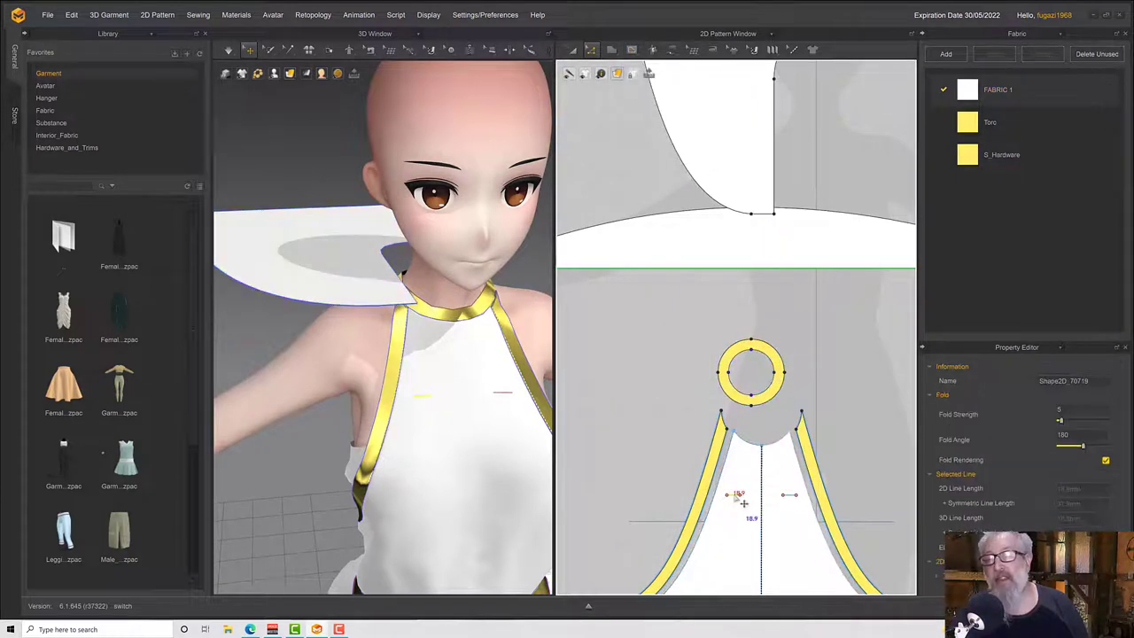
pyautogui.rightClick(744, 503)
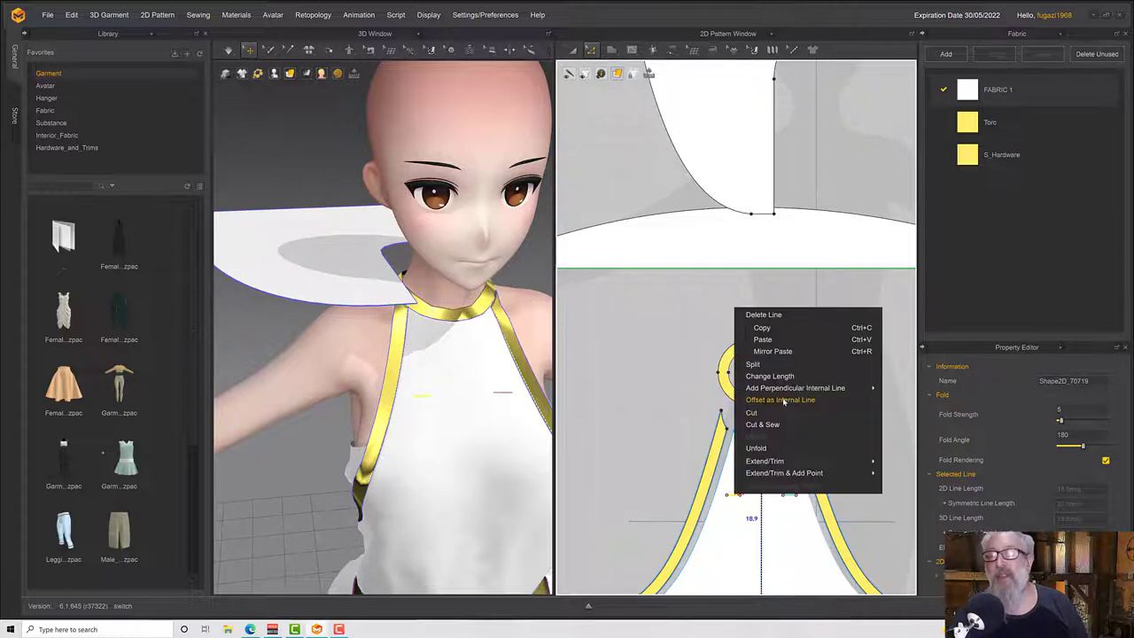
pyautogui.moveTo(773, 391)
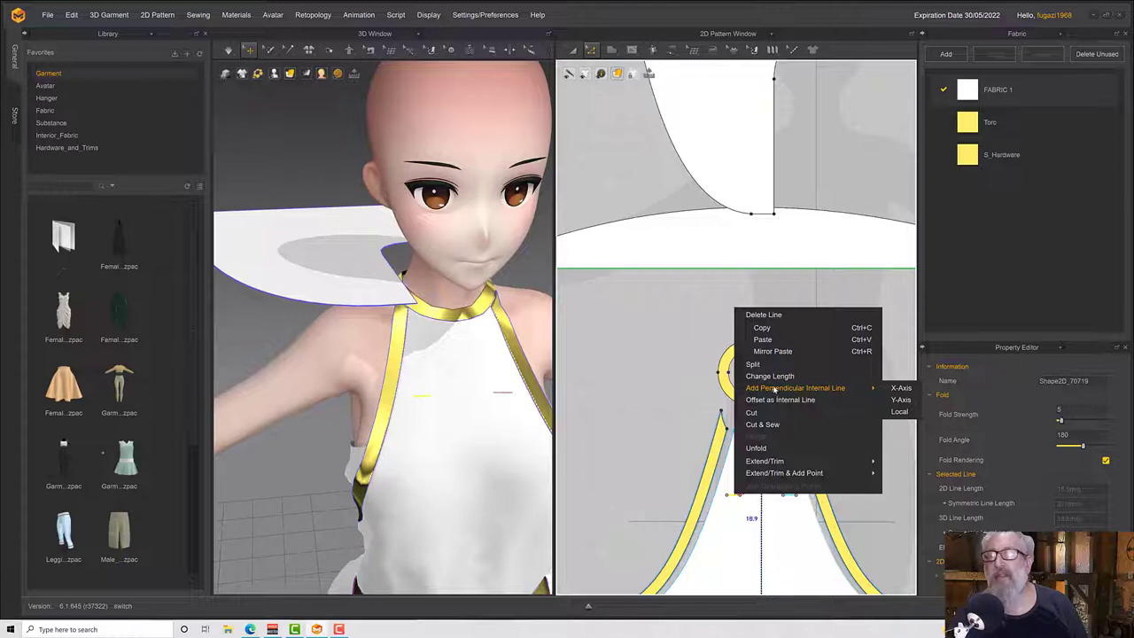
pyautogui.click(769, 375)
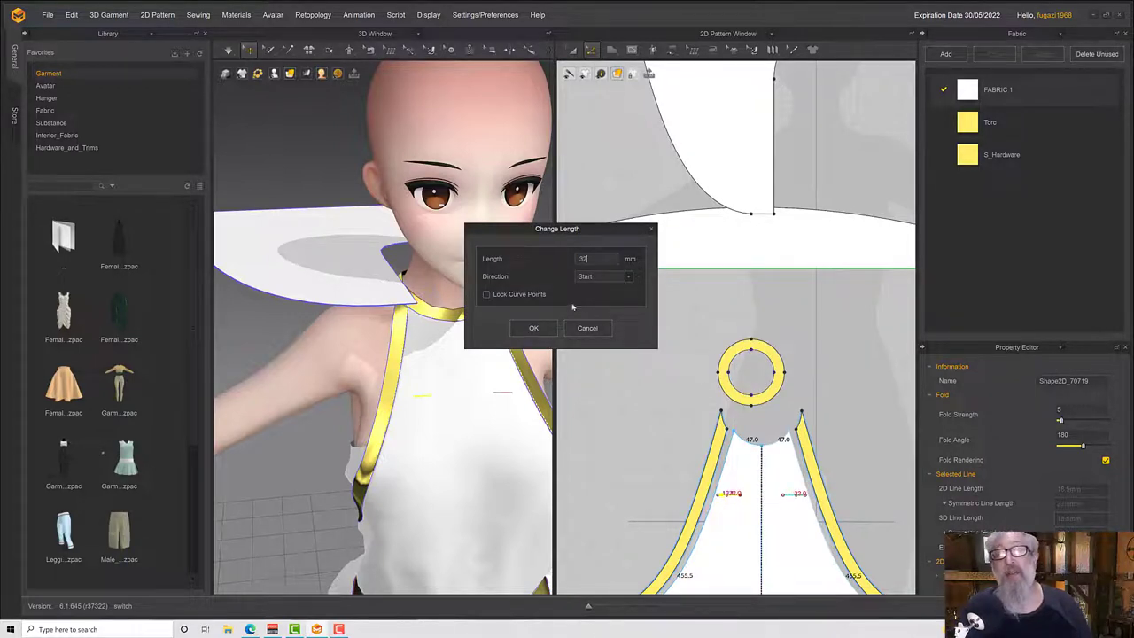
pyautogui.click(589, 279)
pyautogui.click(585, 300)
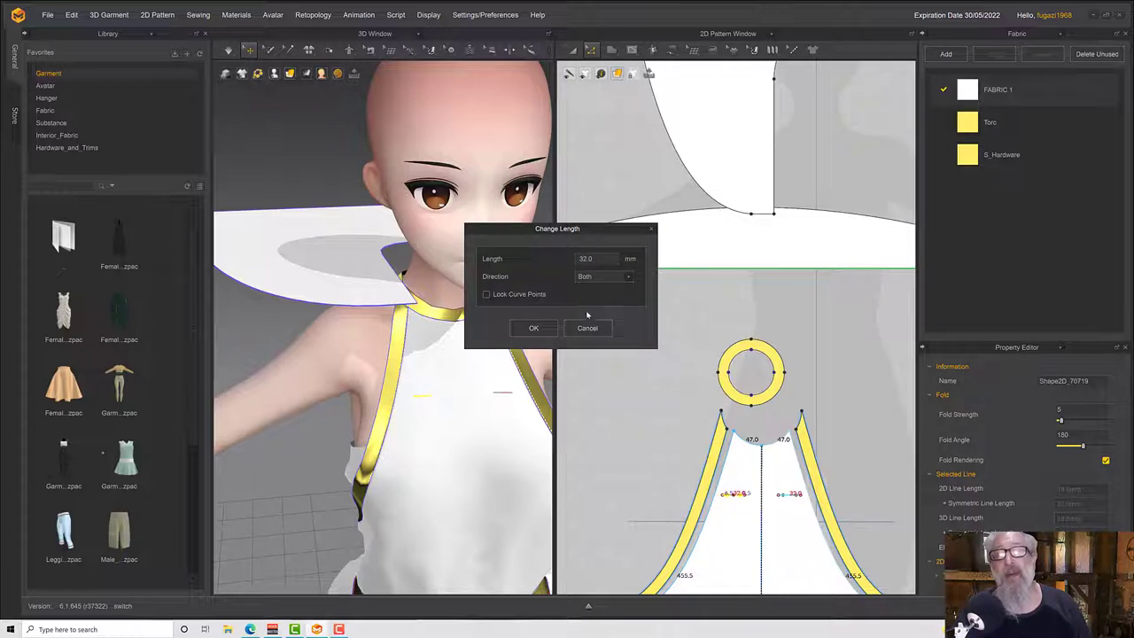
pyautogui.click(534, 329)
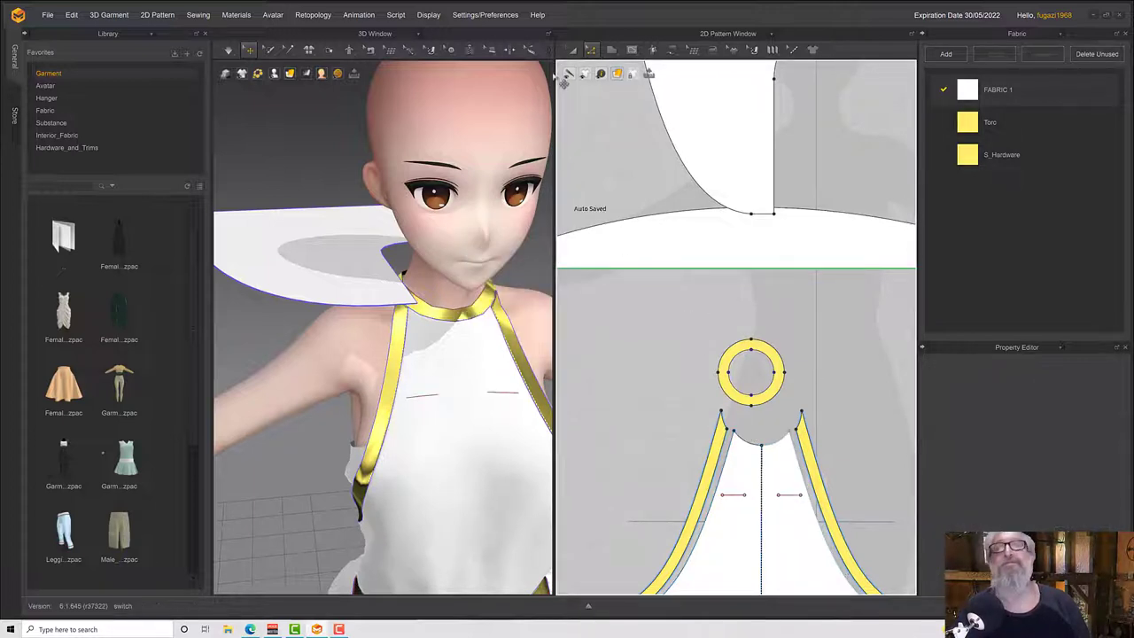
# Unfold the half shoulder piece along its straight vertical centre edge into a full symmetric piece.
pyautogui.press('a')
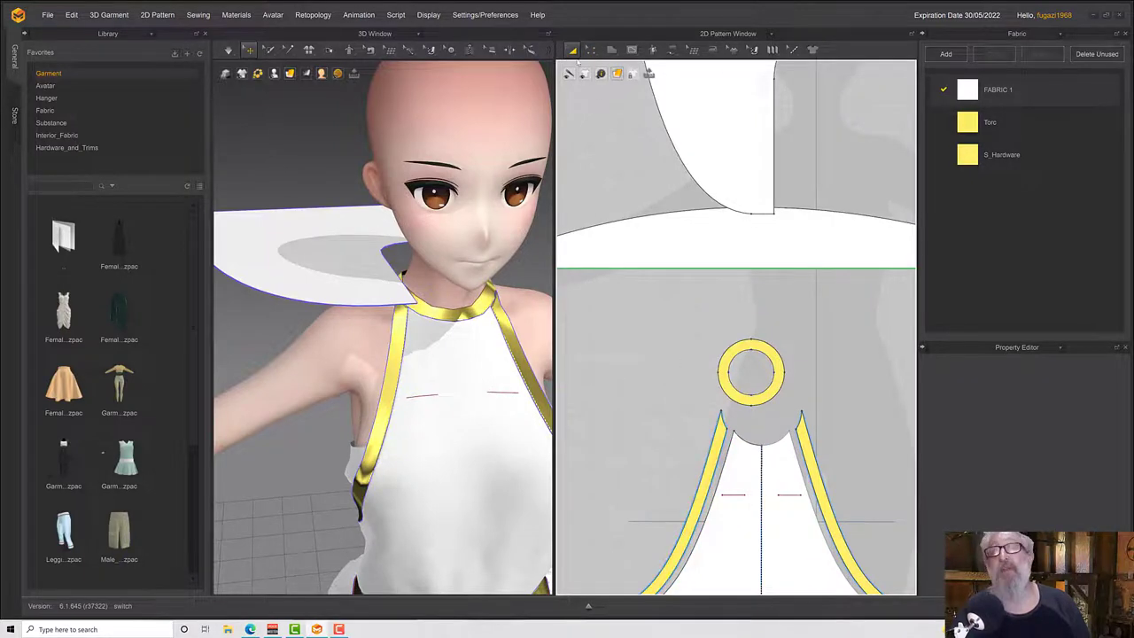
pyautogui.click(591, 52)
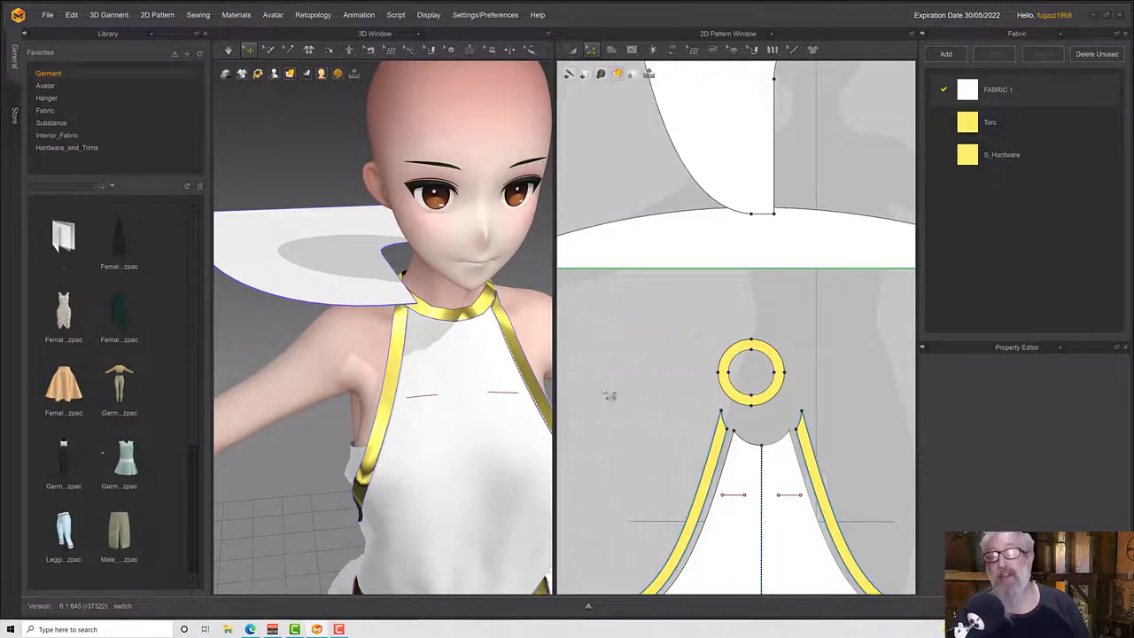
pyautogui.scroll(-4, 655, 261)
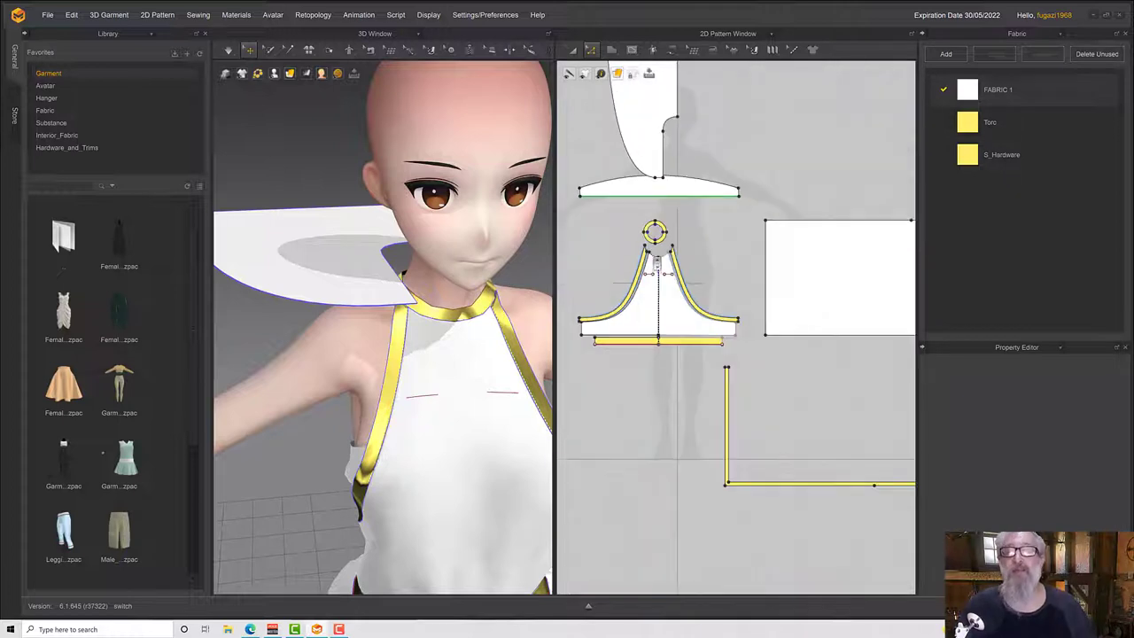
pyautogui.click(679, 87)
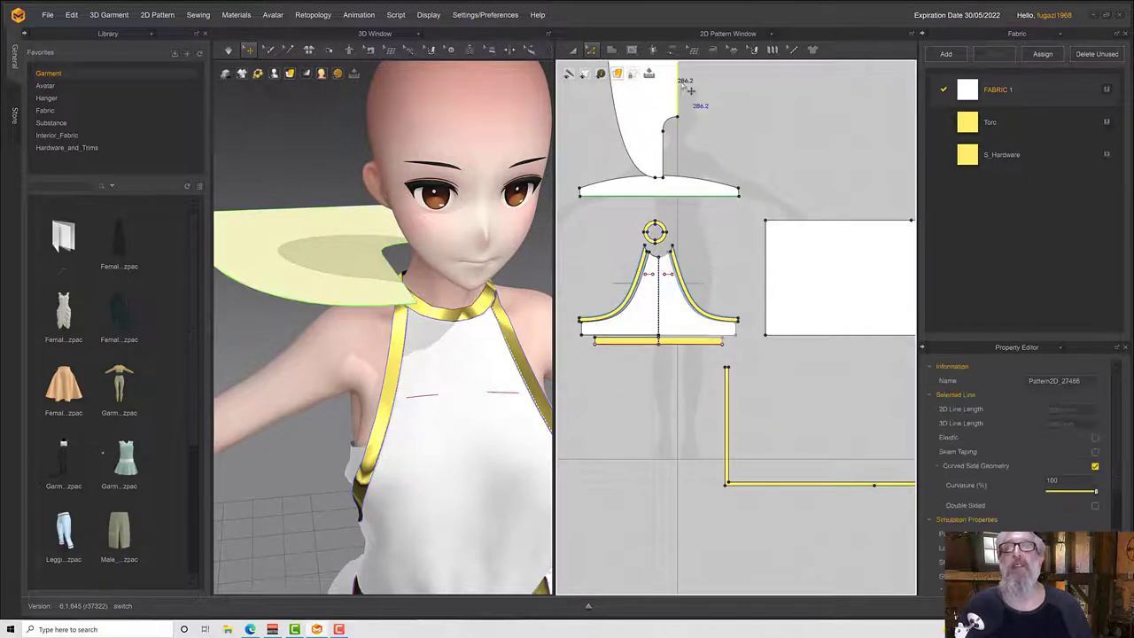
pyautogui.rightClick(680, 82)
pyautogui.click(728, 224)
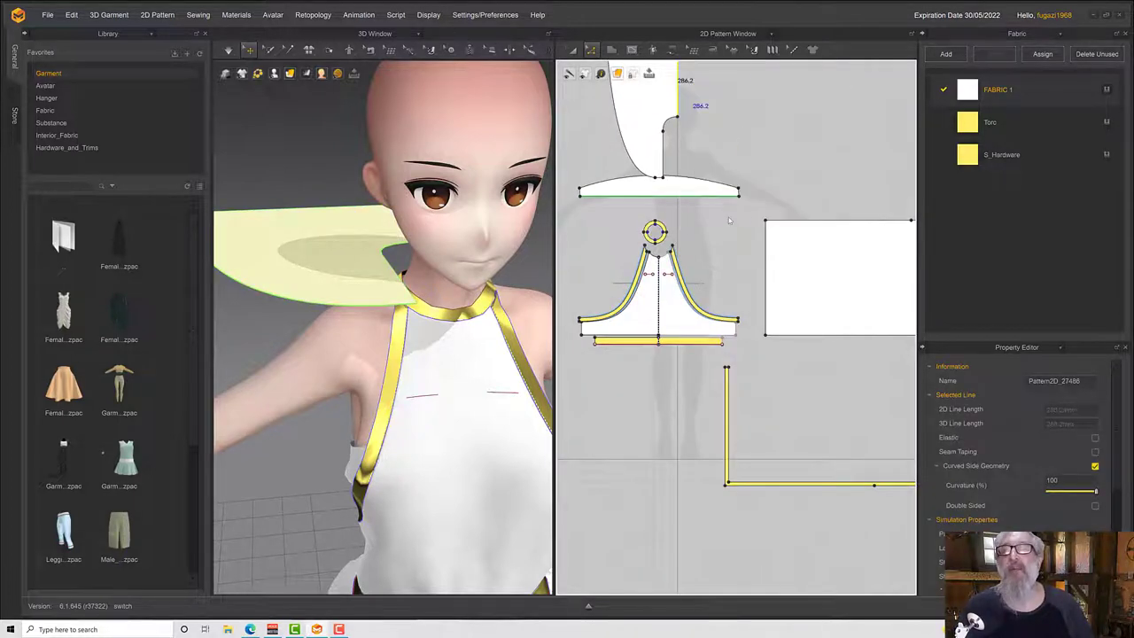
# Sew the shoulder piece's narrow end edge to the short internal line on the front panel with Segment Sewing.
pyautogui.click(589, 50)
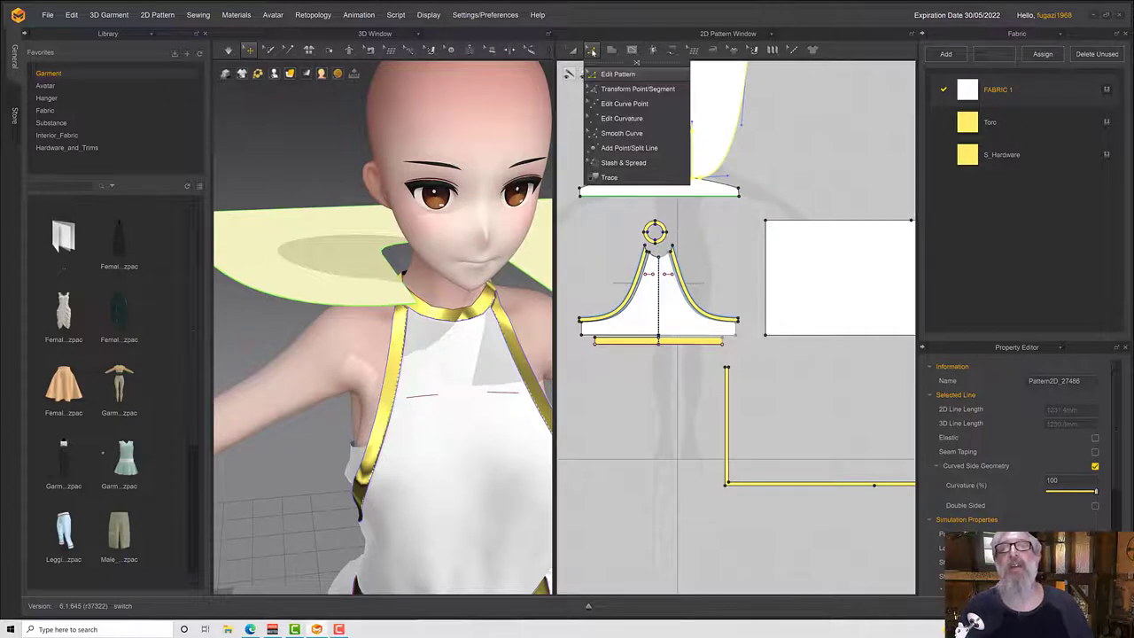
pyautogui.click(671, 49)
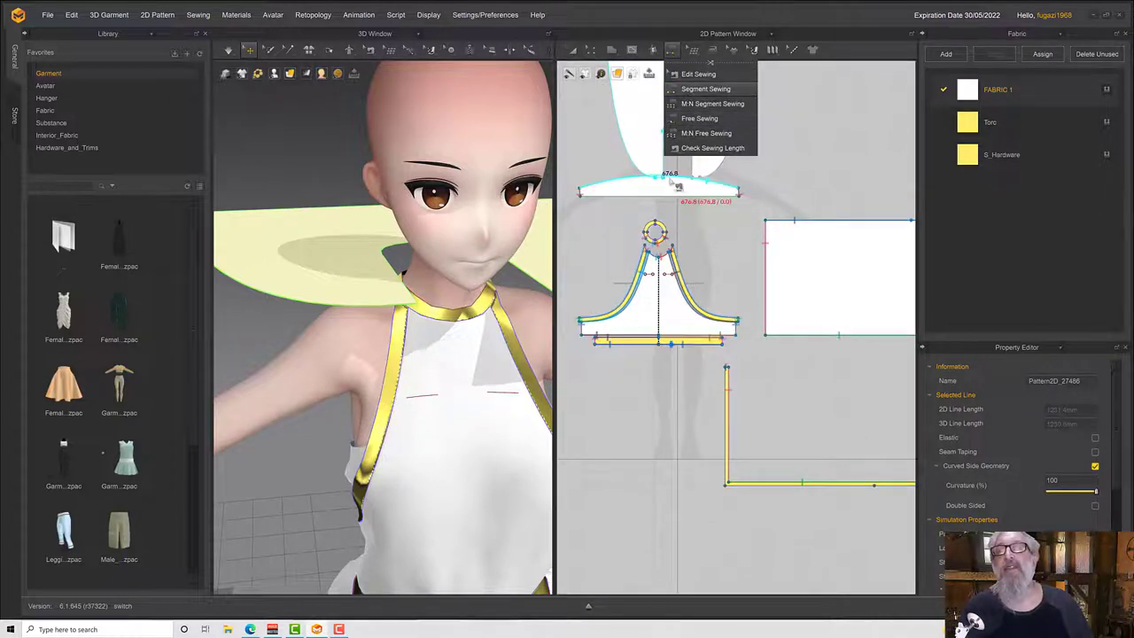
pyautogui.click(702, 89)
pyautogui.click(667, 187)
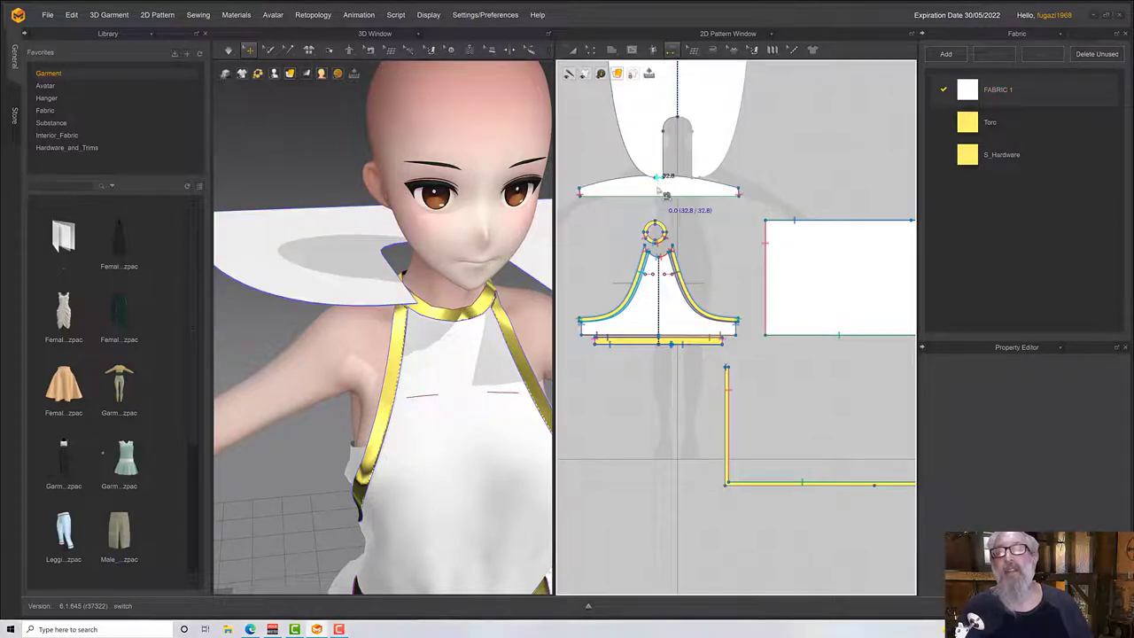
pyautogui.click(656, 278)
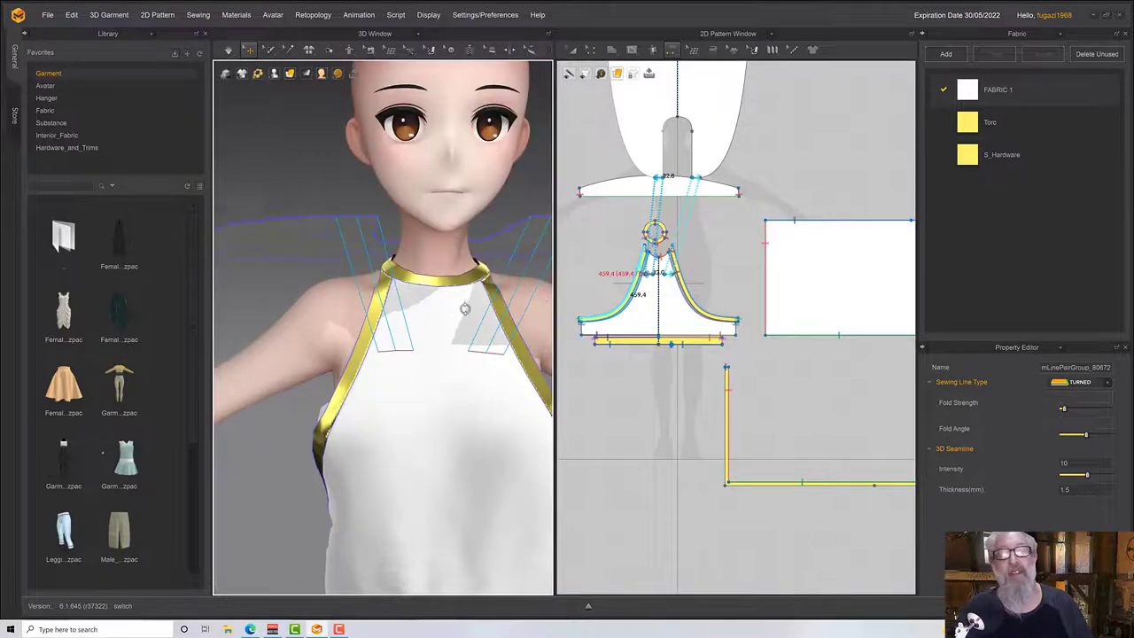
# Select the front panel and both gold armhole trims and freeze them.
pyautogui.moveTo(464, 308); pyautogui.dragTo(486, 335, button='right')
pyautogui.click(486, 336)
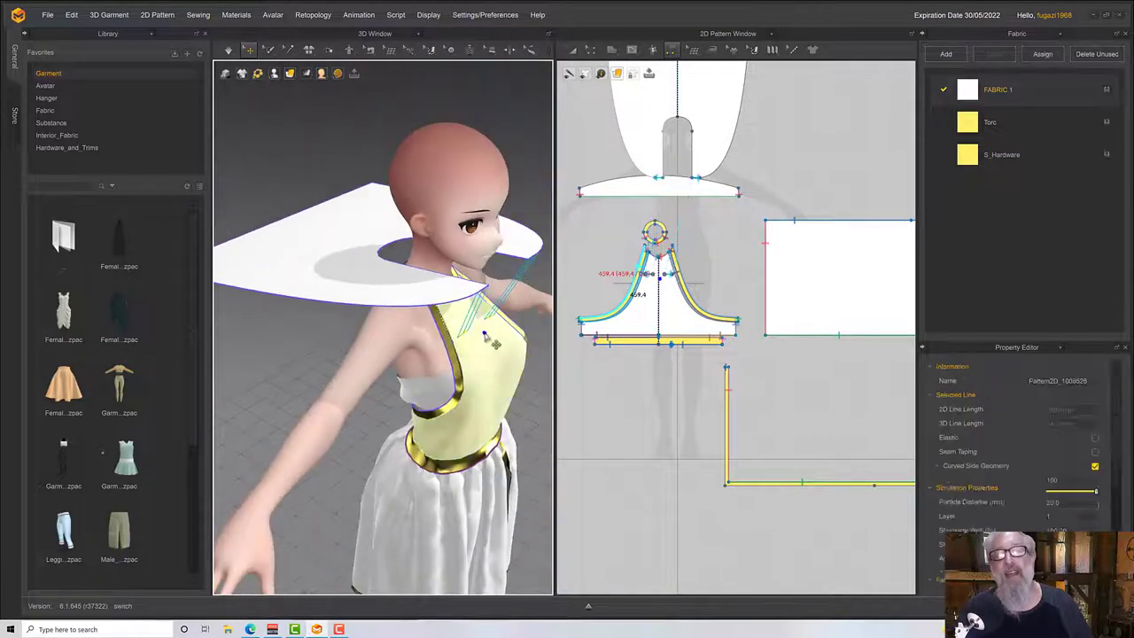
pyautogui.keyDown('shift'); pyautogui.click(460, 385); pyautogui.keyUp('shift')
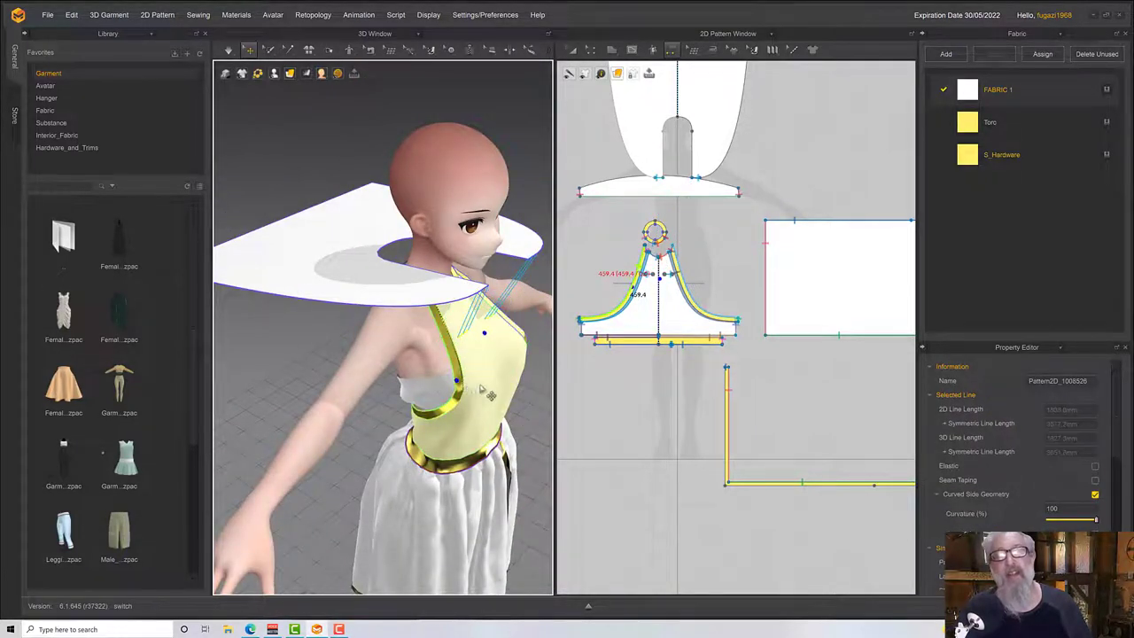
pyautogui.moveTo(483, 390); pyautogui.dragTo(420, 381, button='right')
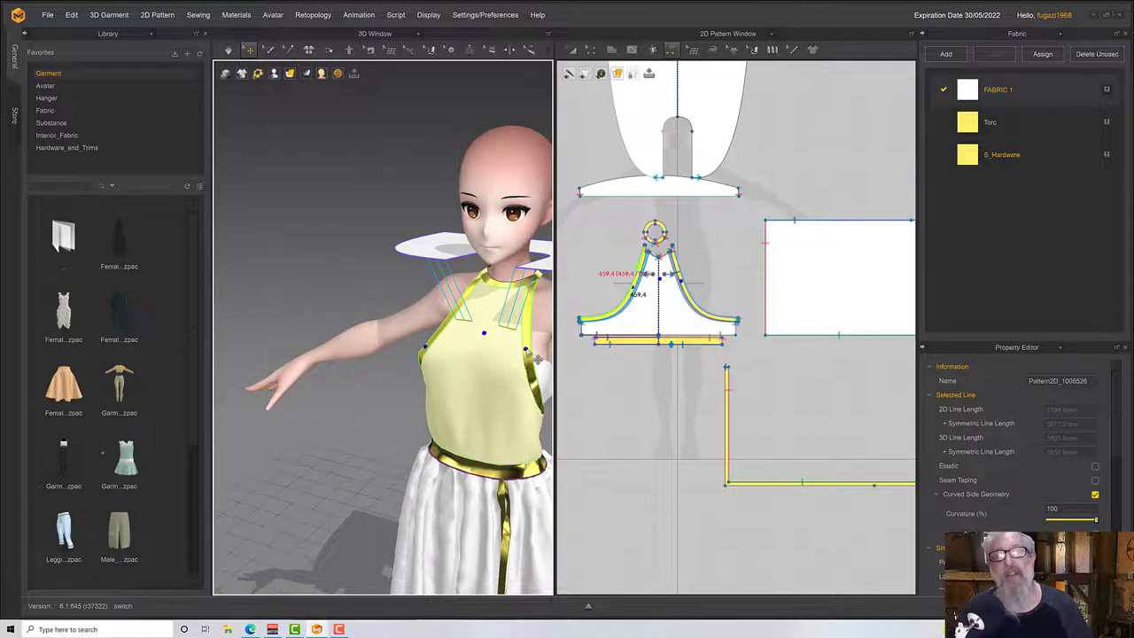
pyautogui.rightClick(530, 354)
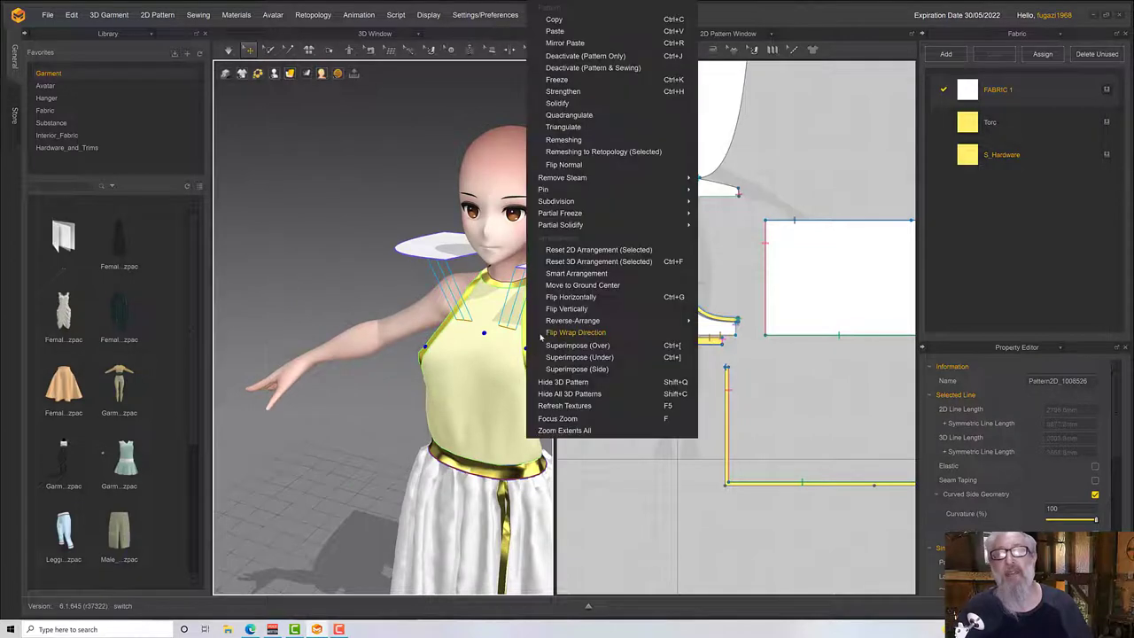
pyautogui.click(561, 91)
# Simulate the shoulder piece so its ends pull onto the front panel and it drapes over the shoulders and back.
pyautogui.moveTo(508, 228); pyautogui.dragTo(510, 229, button='right')
pyautogui.press('space')
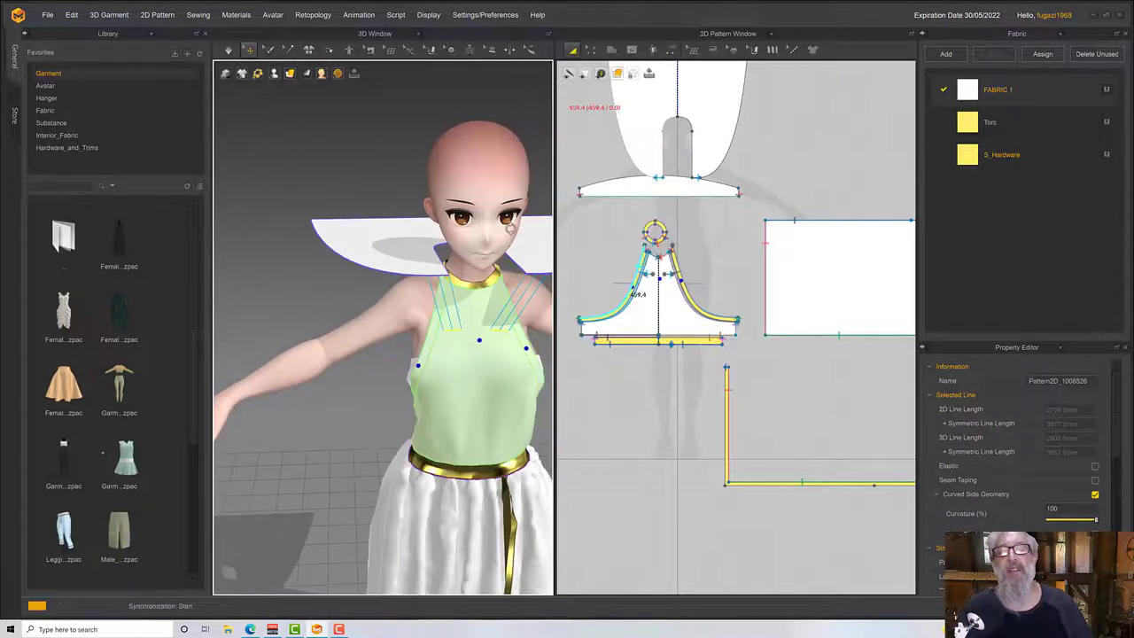
pyautogui.press('space')
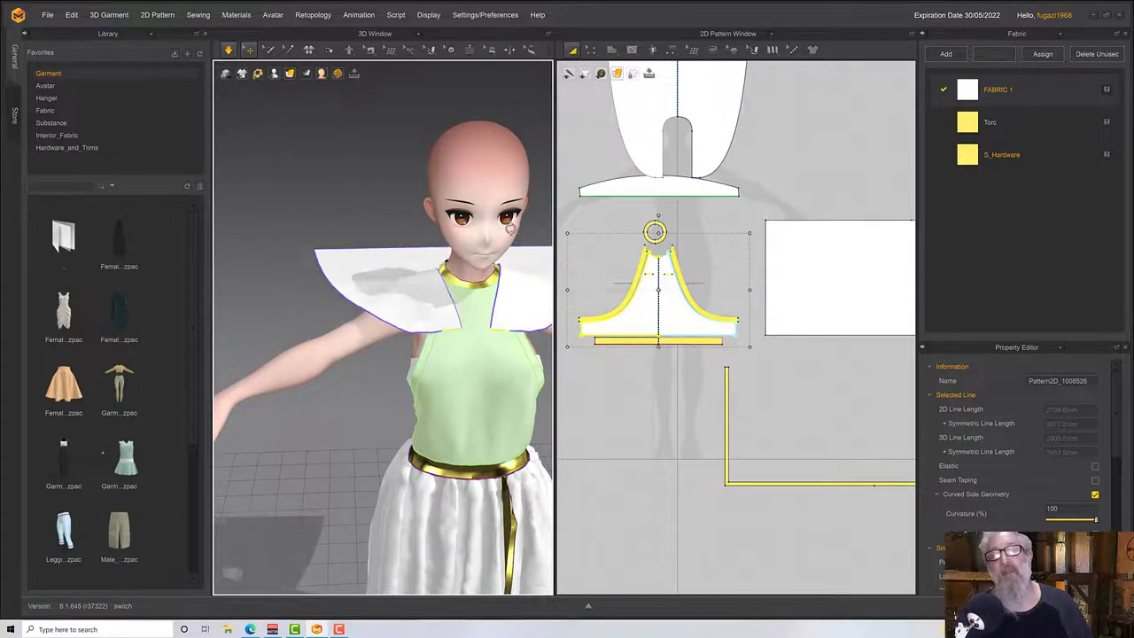
pyautogui.press('space')
pyautogui.moveTo(511, 229)
pyautogui.mouseDown(button='right')
pyautogui.moveTo(456, 222)
pyautogui.moveTo(496, 228)
pyautogui.mouseUp(button='right')
pyautogui.press('space')
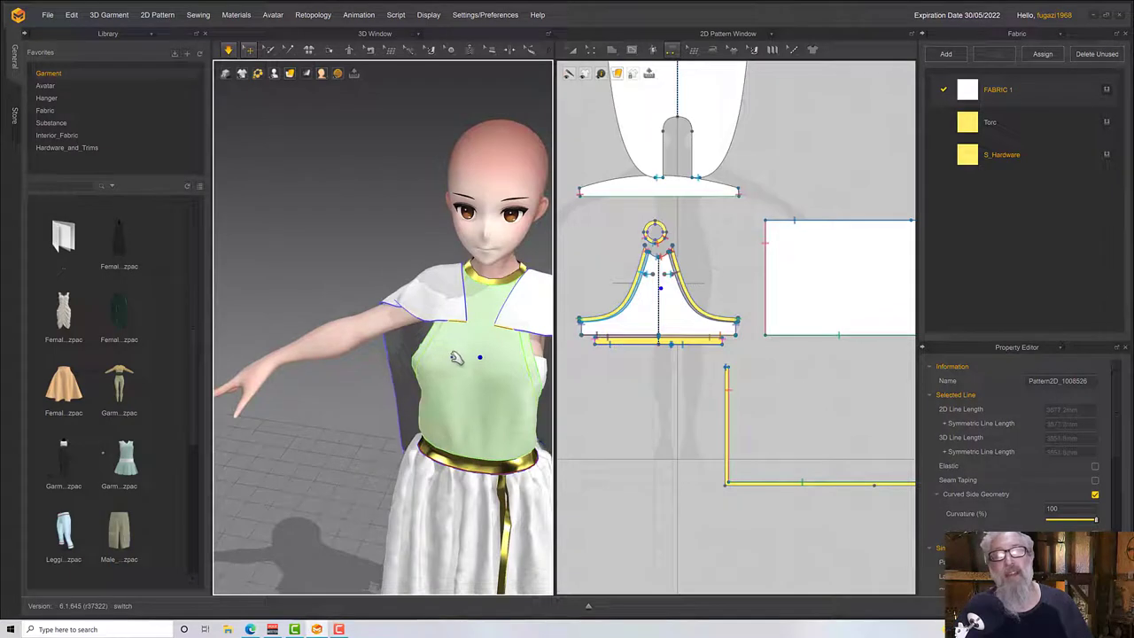
# Unfreeze the front panel and its gold armhole trims while the simulation runs.
pyautogui.moveTo(455, 359); pyautogui.dragTo(467, 356, button='right')
pyautogui.rightClick(471, 360)
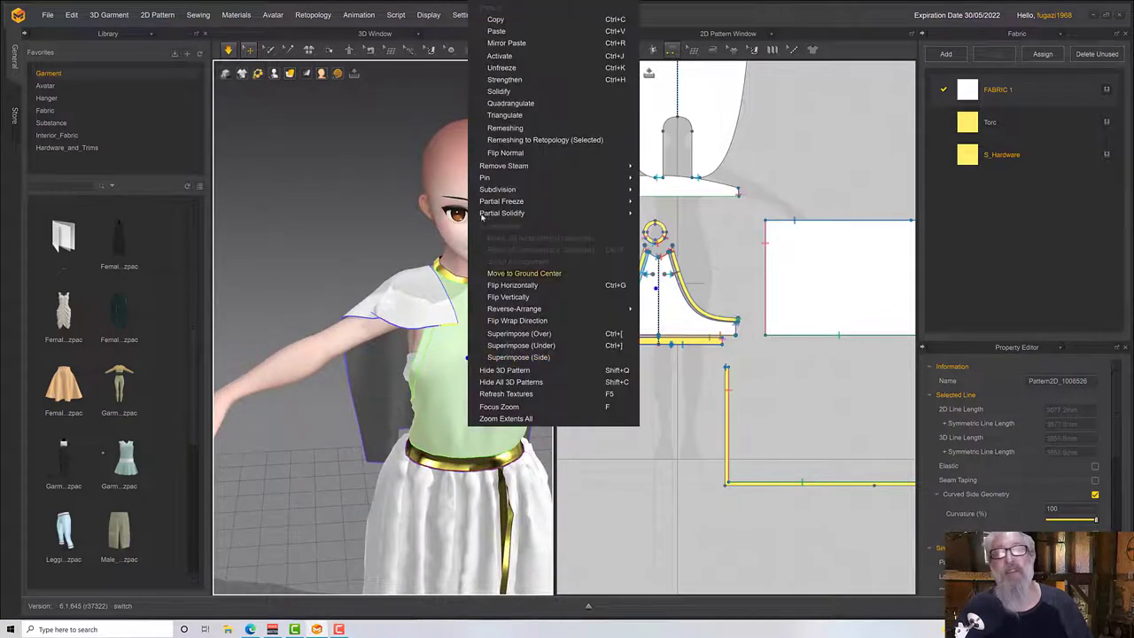
pyautogui.click(505, 70)
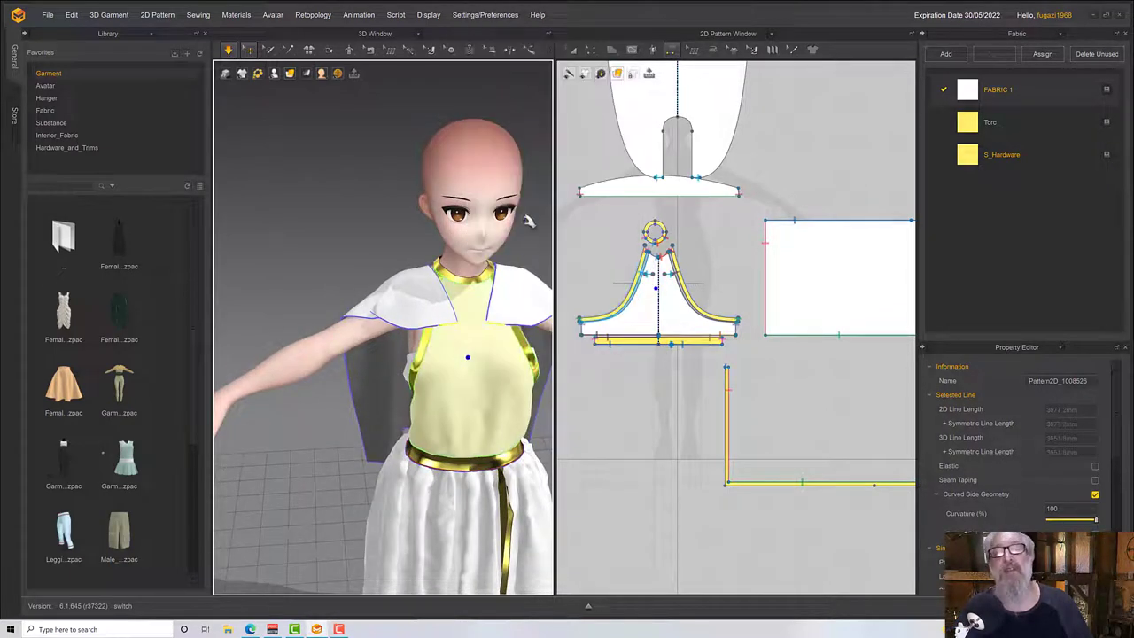
# Raise the shoulder piece's back neckline by moving the curved neck cutout edge toward the narrow ends, to about 99 mm edge length.
pyautogui.moveTo(530, 223); pyautogui.dragTo(599, 279, button='right')
pyautogui.scroll(-5, 429, 351)
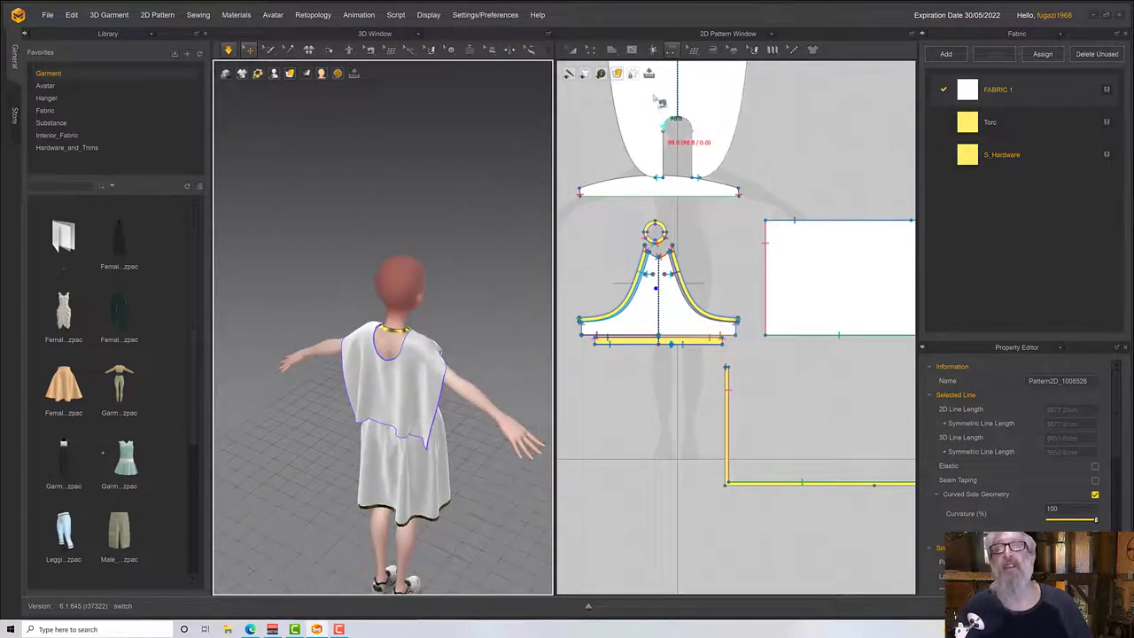
pyautogui.click(592, 51)
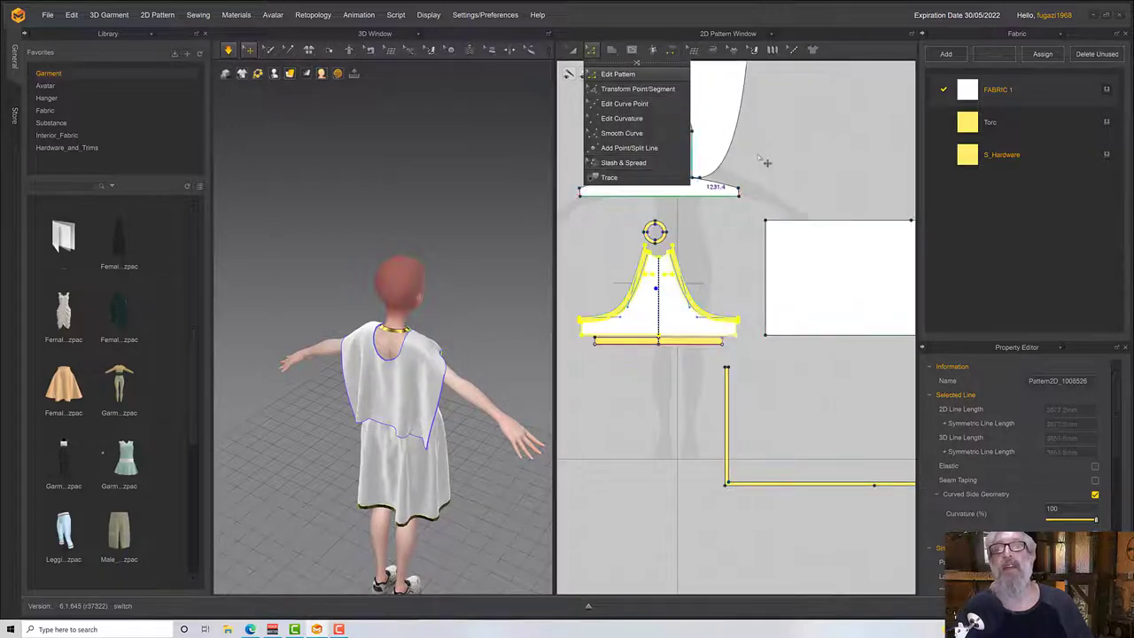
pyautogui.click(660, 129)
pyautogui.click(693, 130)
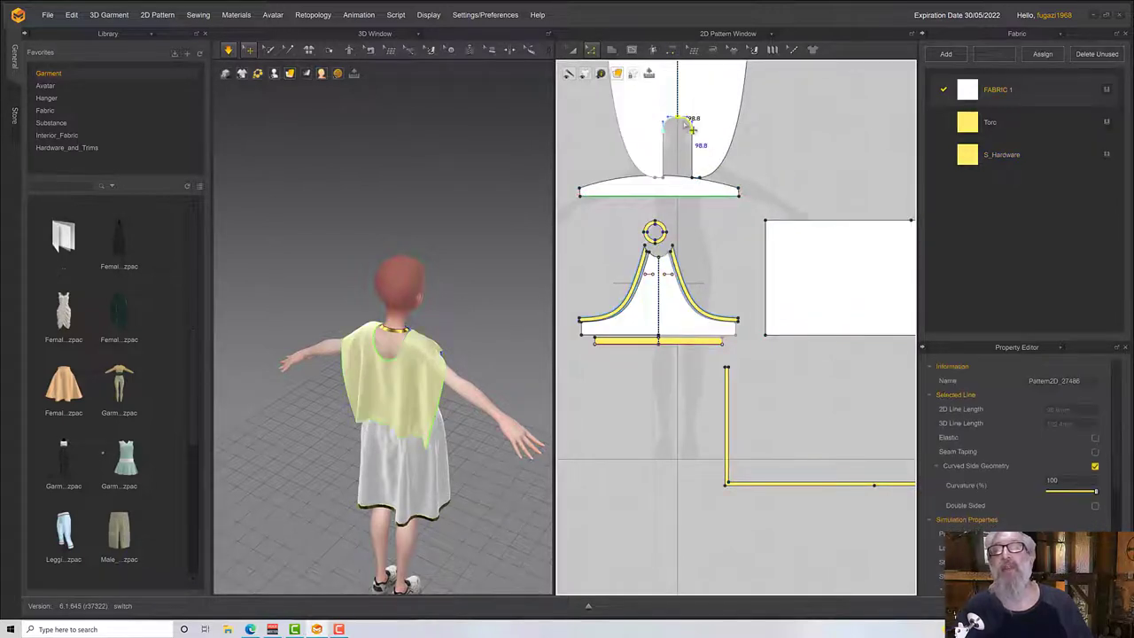
pyautogui.moveTo(692, 130); pyautogui.dragTo(687, 141)
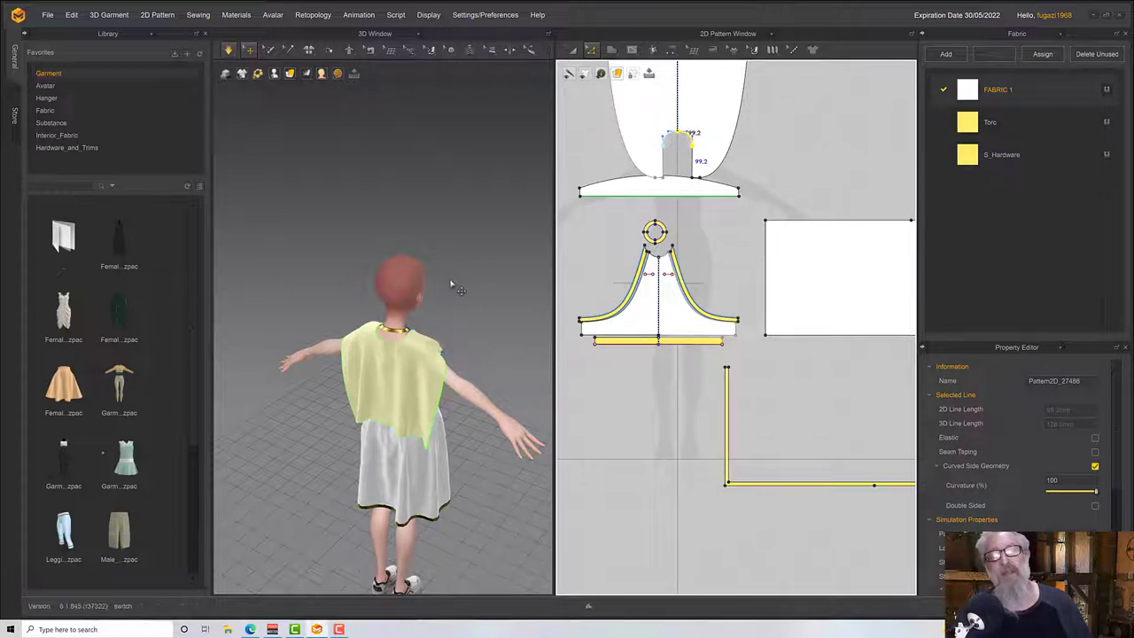
# Lengthen the draped cape by moving its straight hem edge farther from the neck opening, to about 303 mm per half.
pyautogui.moveTo(451, 284); pyautogui.dragTo(343, 266, button='right')
pyautogui.scroll(-3, 610, 287)
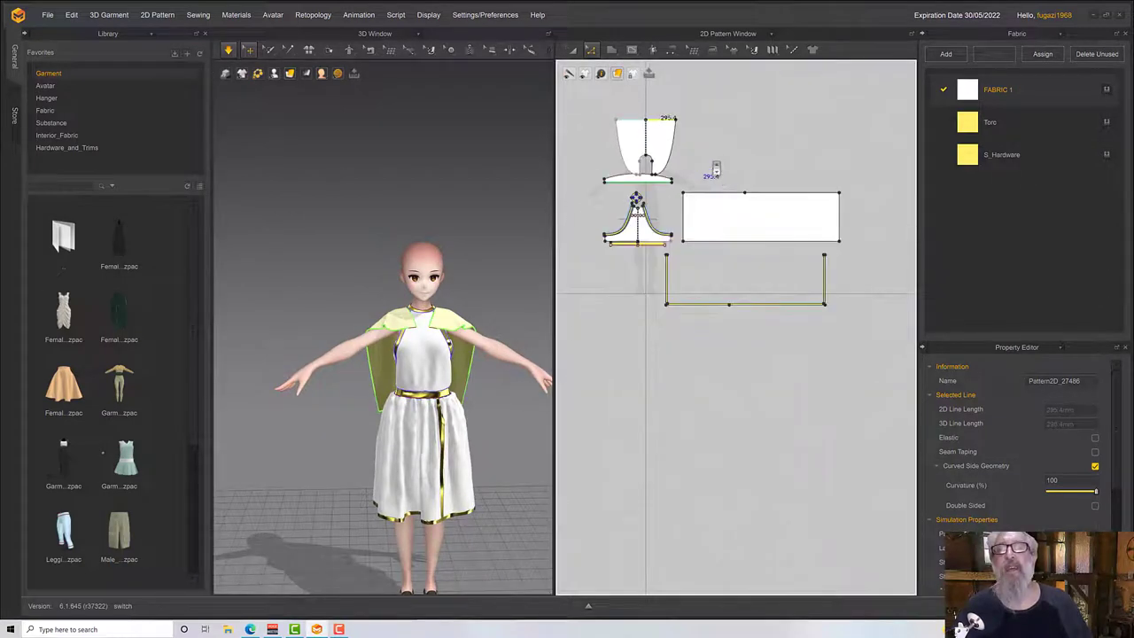
pyautogui.scroll(-2, 725, 178)
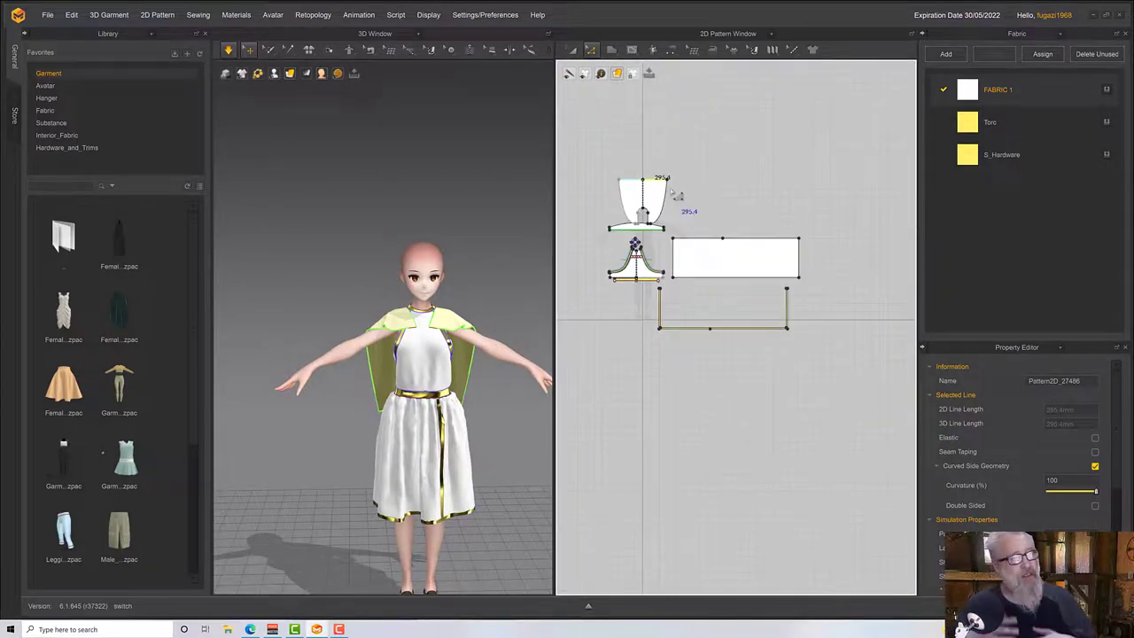
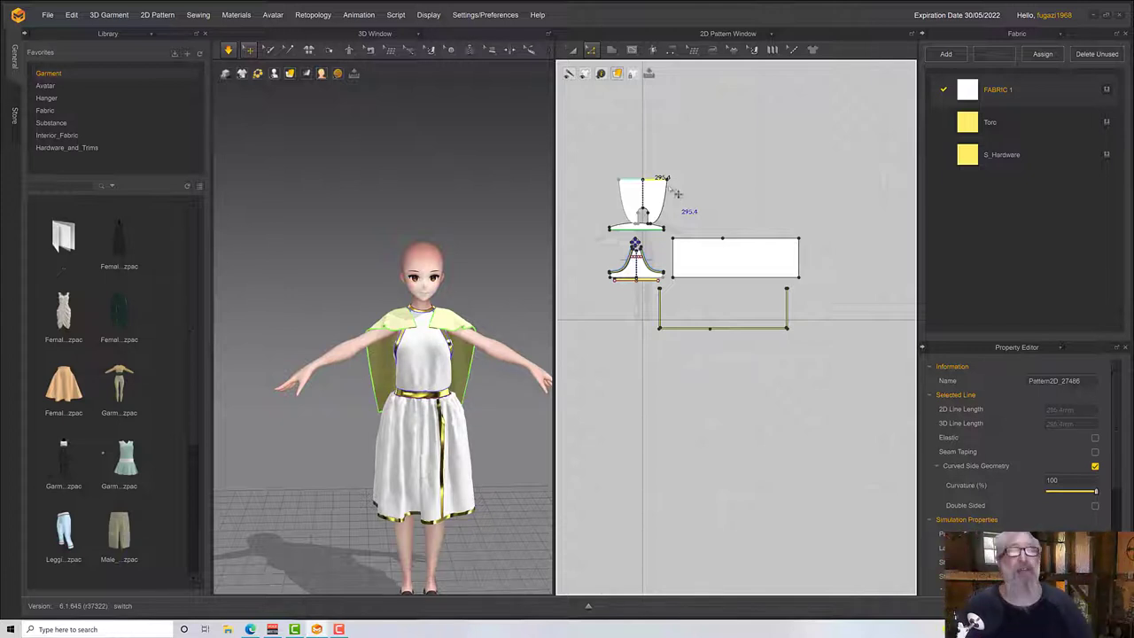
pyautogui.moveTo(547, 251); pyautogui.dragTo(517, 283, button='right')
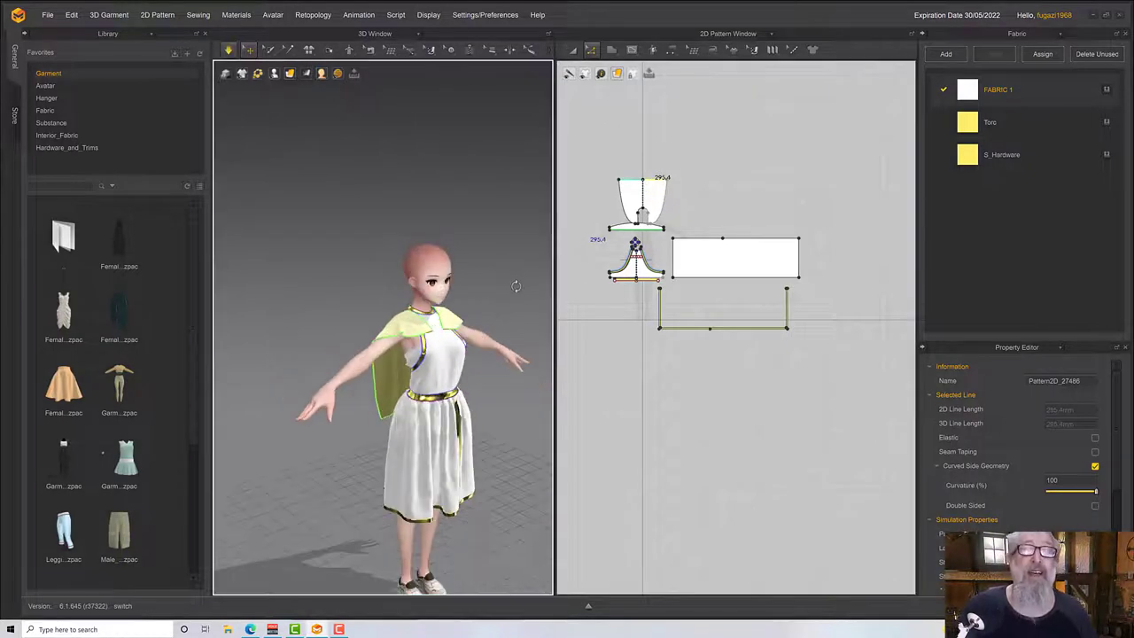
pyautogui.moveTo(662, 184); pyautogui.dragTo(658, 161)
# Simulate the lengthened cape and move its 2D pattern piece farther up, away from the front panel and yoke pieces.
pyautogui.moveTo(487, 306); pyautogui.dragTo(494, 293, button='right')
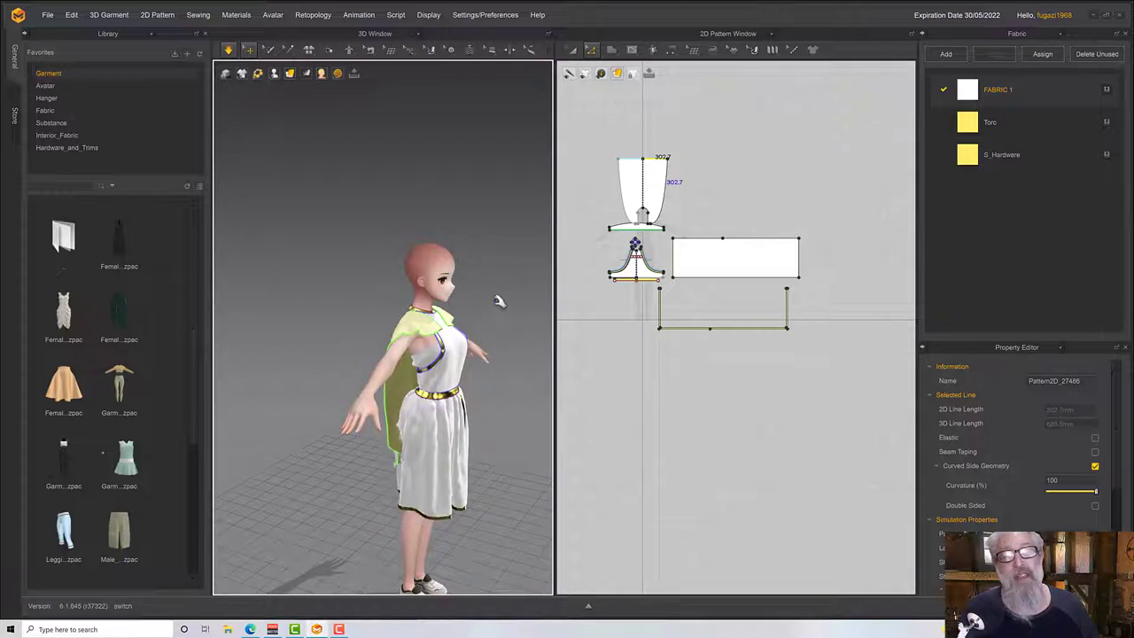
pyautogui.moveTo(496, 314); pyautogui.dragTo(445, 407, button='right')
pyautogui.click(652, 181)
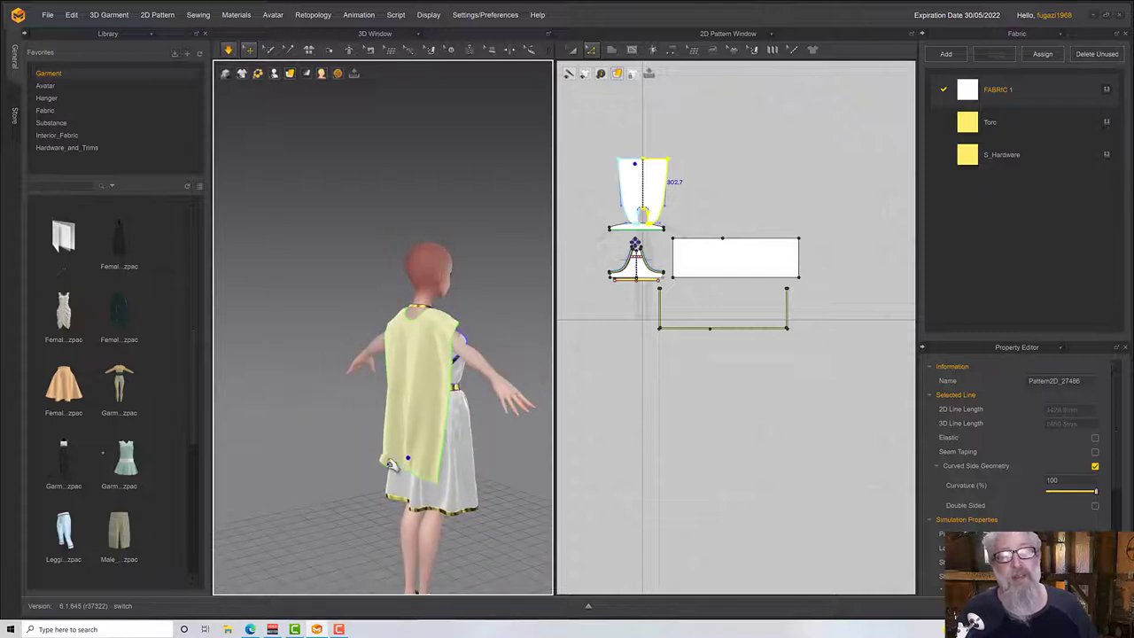
pyautogui.moveTo(667, 160); pyautogui.dragTo(674, 142)
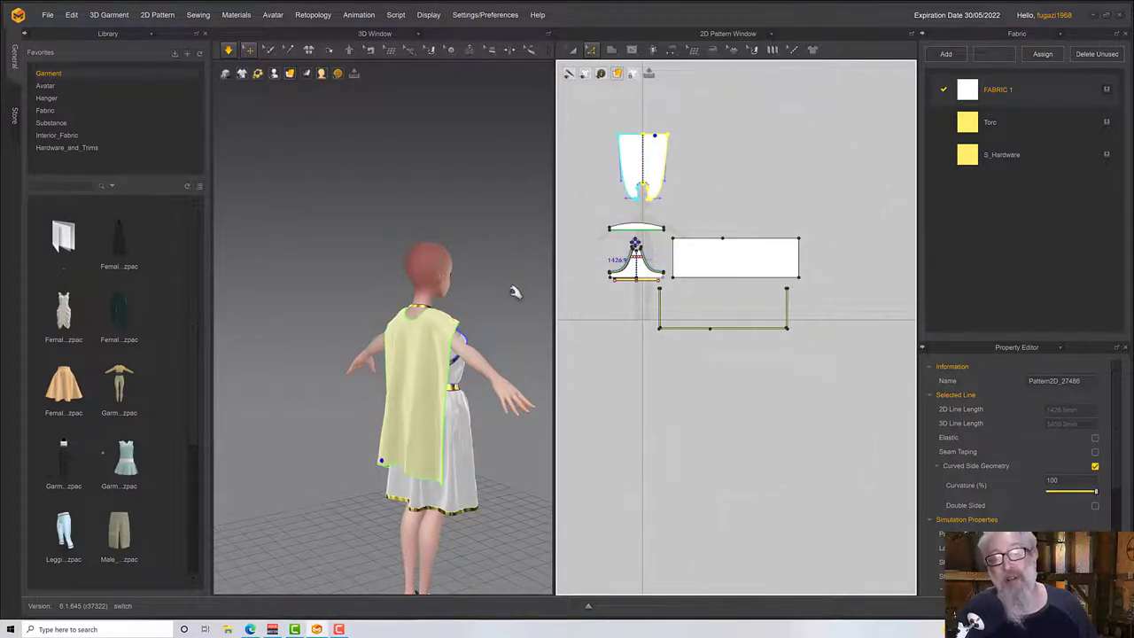
pyautogui.moveTo(514, 292)
pyautogui.mouseDown(button='right')
pyautogui.moveTo(511, 303)
pyautogui.moveTo(481, 293)
pyautogui.moveTo(502, 299)
pyautogui.mouseUp(button='right')
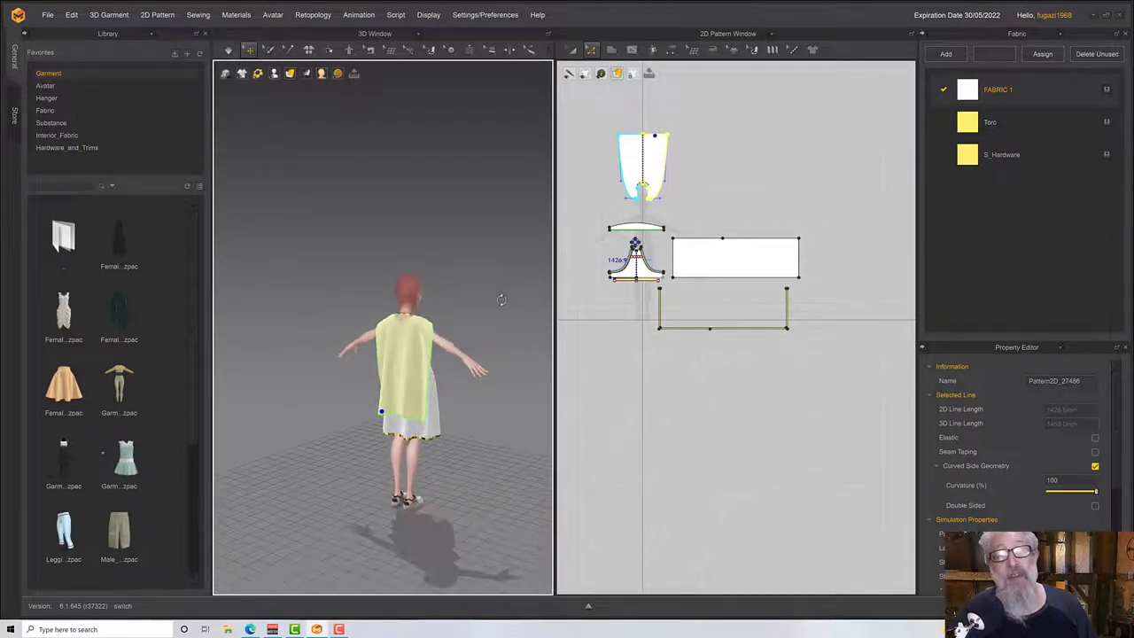
pyautogui.moveTo(660, 140); pyautogui.dragTo(660, 111)
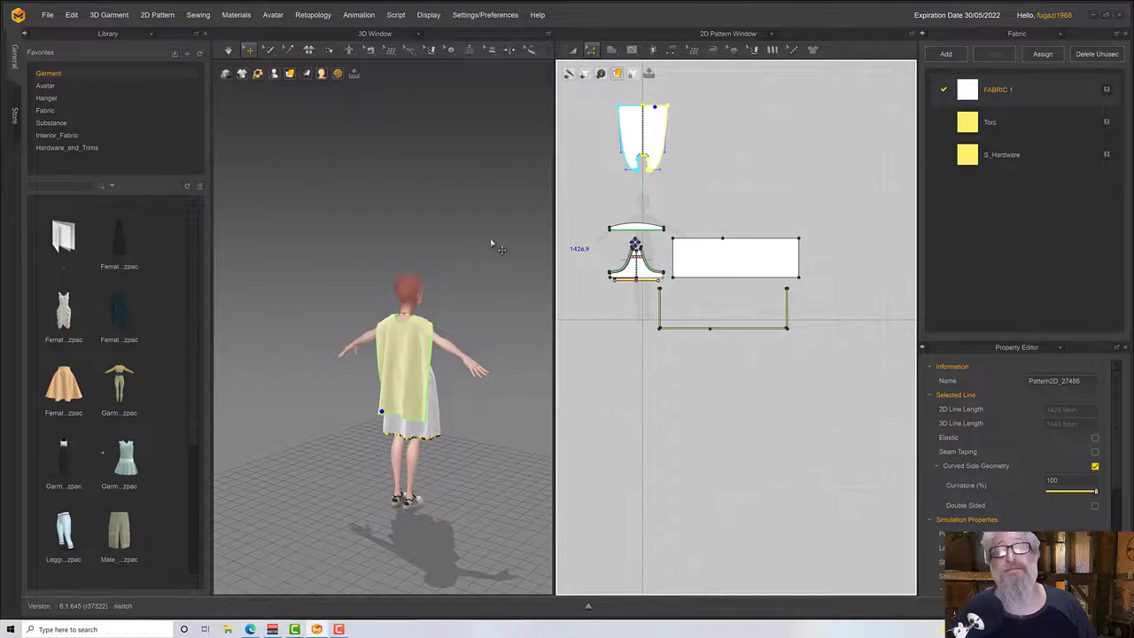
# Reset the 3D arrangement of the selected cape piece so it lies flat behind the avatar.
pyautogui.moveTo(499, 249); pyautogui.dragTo(577, 249, button='right')
pyautogui.moveTo(435, 323); pyautogui.dragTo(379, 330, button='right')
pyautogui.moveTo(396, 349)
pyautogui.mouseDown()
pyautogui.moveTo(412, 345)
pyautogui.moveTo(398, 352)
pyautogui.mouseUp()
pyautogui.moveTo(413, 357); pyautogui.dragTo(425, 365, button='right')
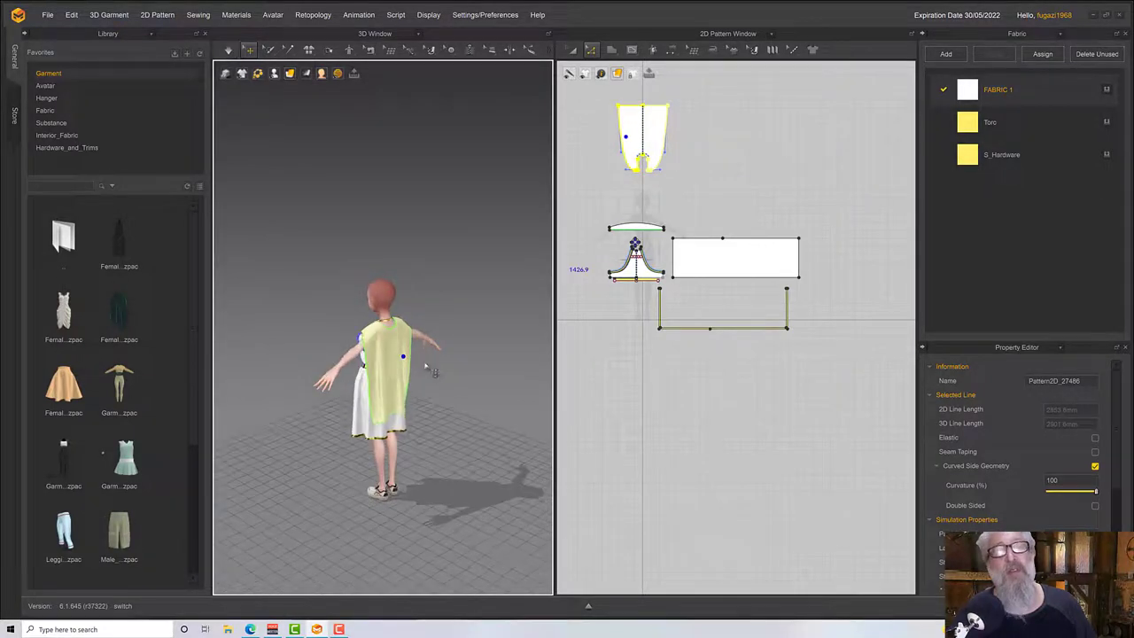
pyautogui.scroll(5, 426, 317)
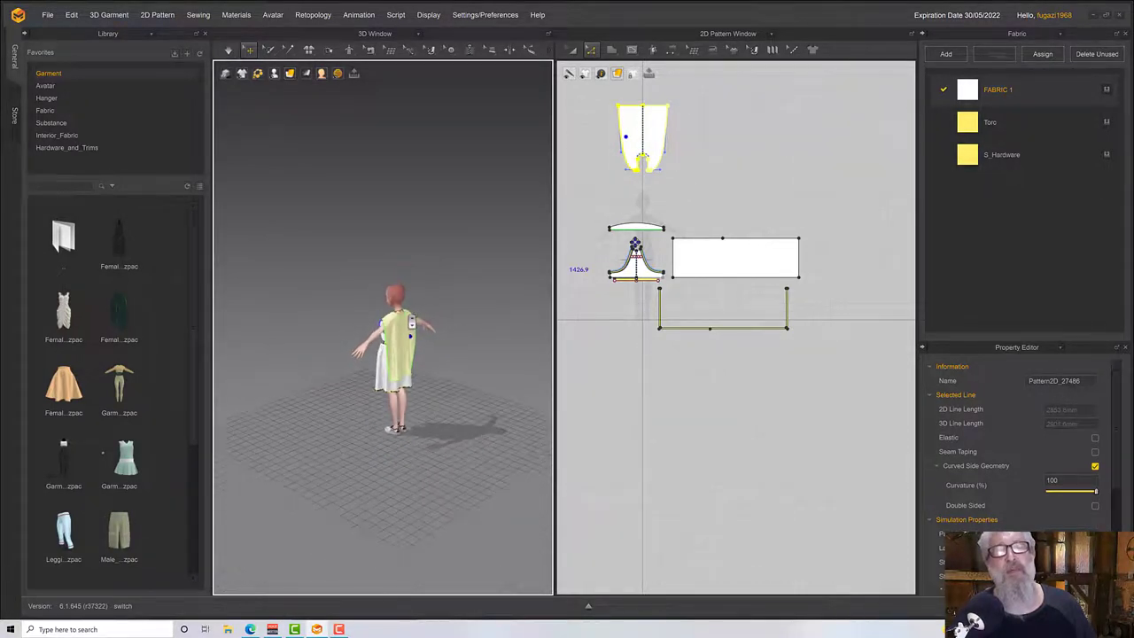
pyautogui.scroll(2, 409, 321)
pyautogui.rightClick(409, 321)
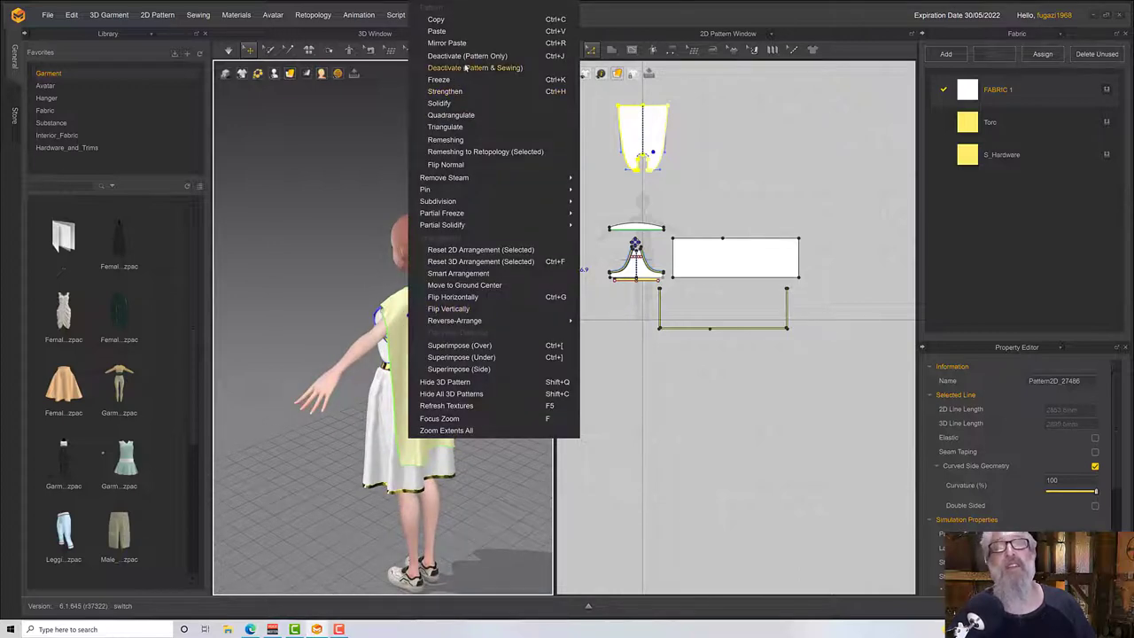
pyautogui.click(493, 261)
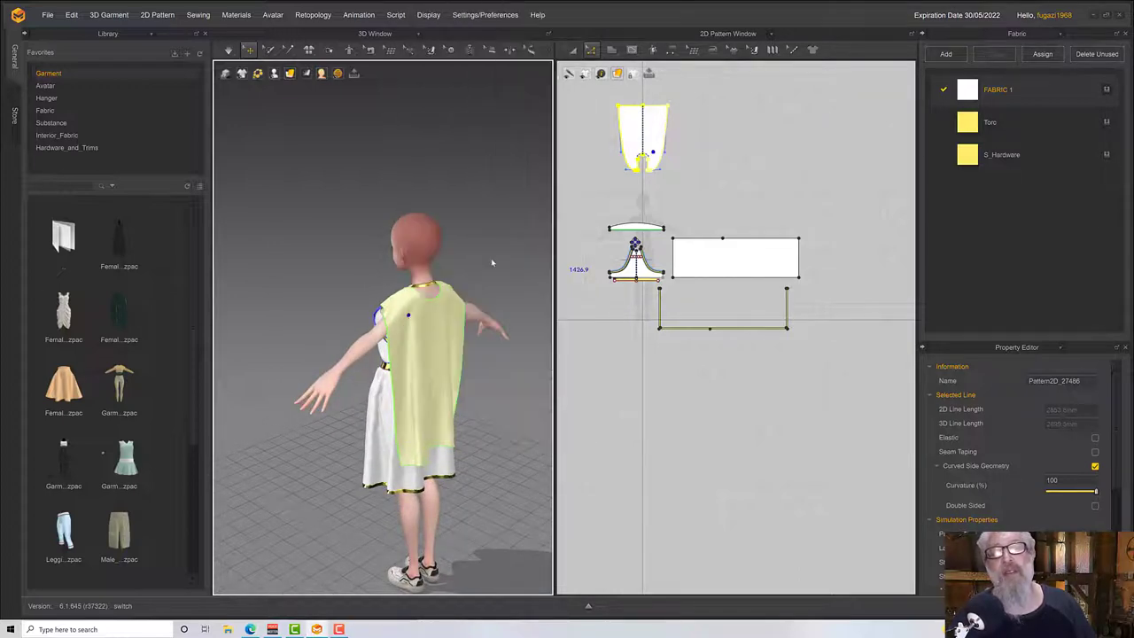
pyautogui.moveTo(494, 262); pyautogui.dragTo(534, 273, button='right')
pyautogui.click(448, 262)
pyautogui.moveTo(448, 262); pyautogui.dragTo(438, 293, button='right')
pyautogui.moveTo(486, 216); pyautogui.dragTo(519, 253, button='right')
# Lengthen the cape by moving its straight hem edge outward, to about 295 mm per half, and simulate its drape over the back.
pyautogui.click(679, 182)
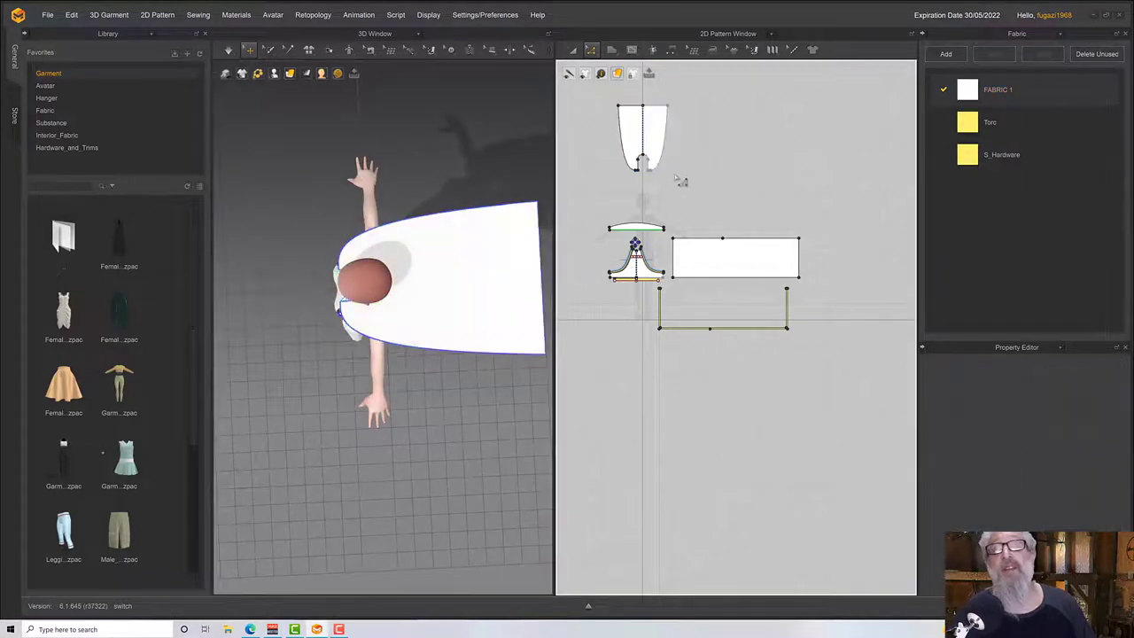
pyautogui.click(668, 105)
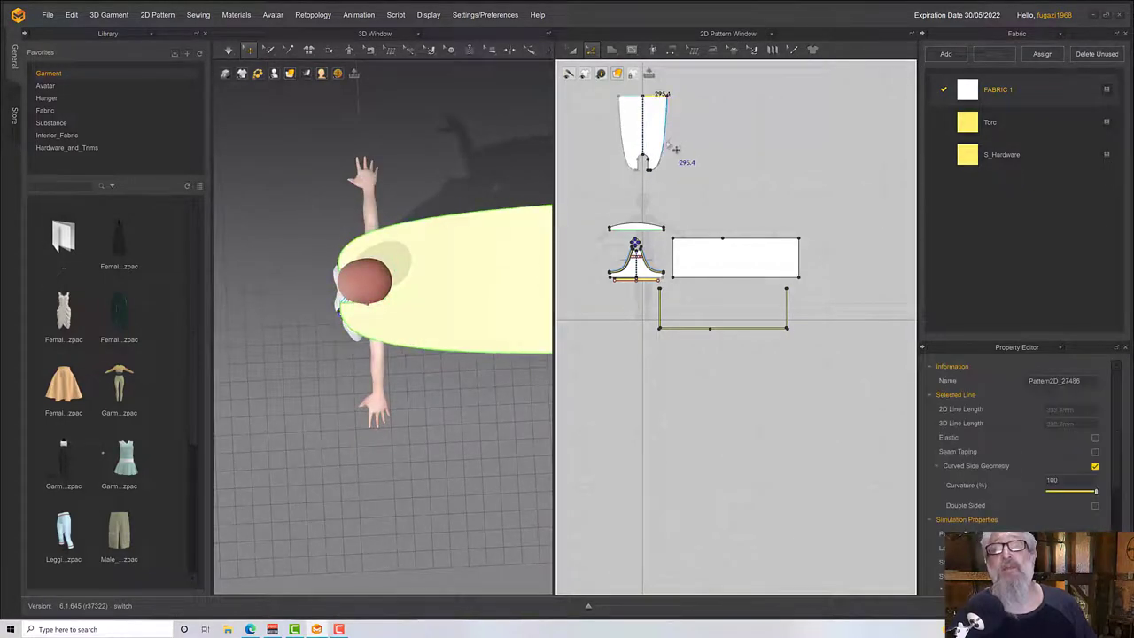
pyautogui.scroll(-3, 542, 193)
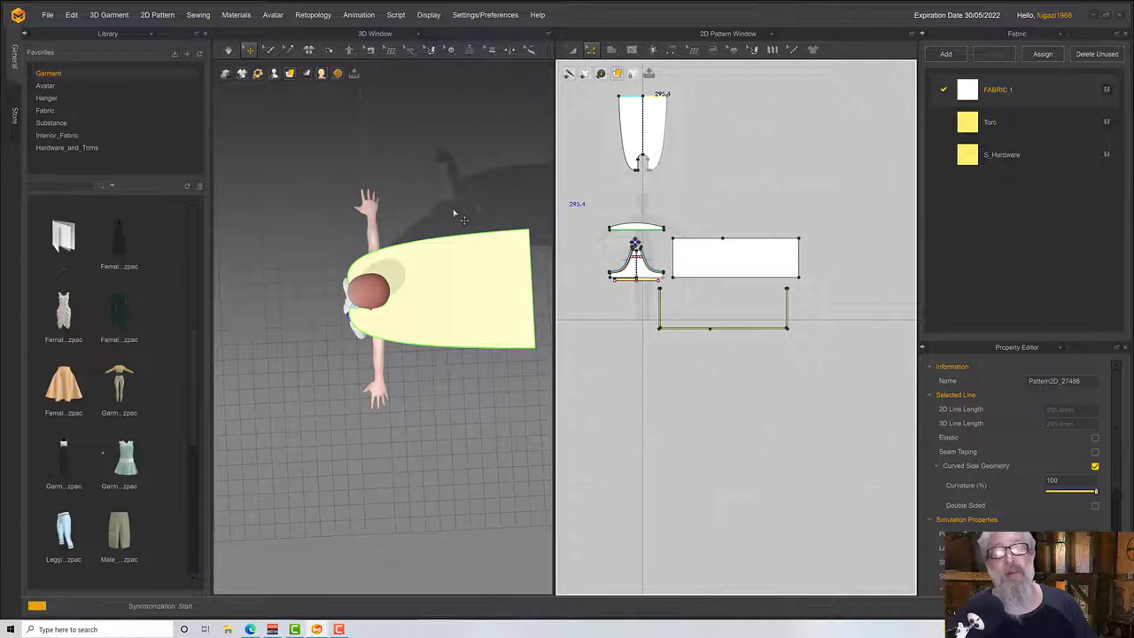
pyautogui.moveTo(454, 213); pyautogui.dragTo(466, 165, button='right')
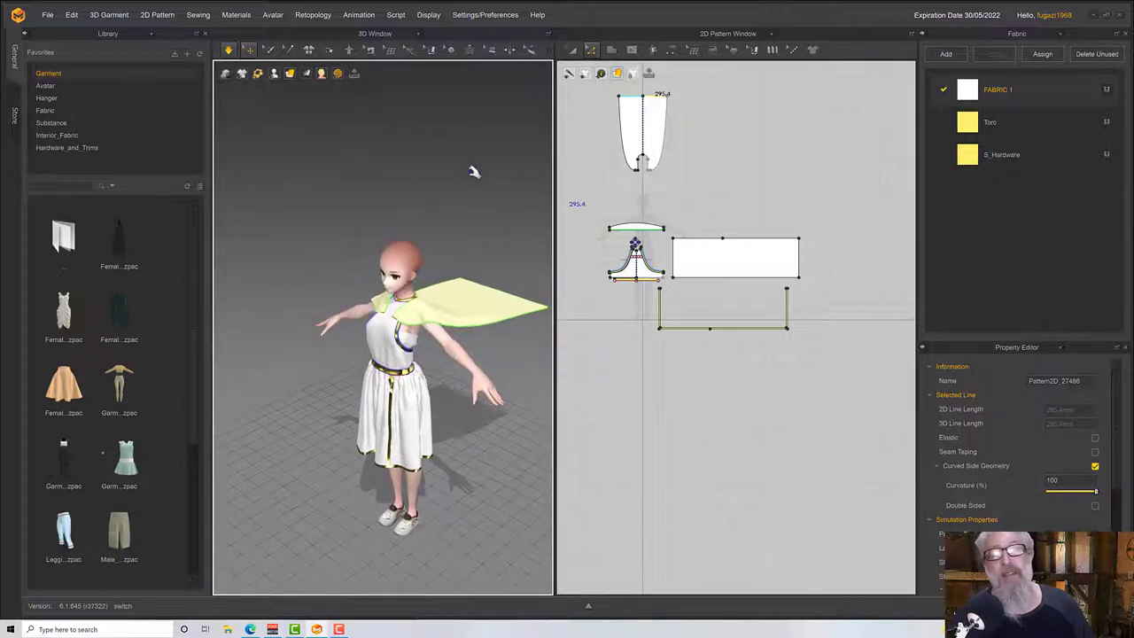
pyautogui.moveTo(468, 198); pyautogui.dragTo(505, 203, button='right')
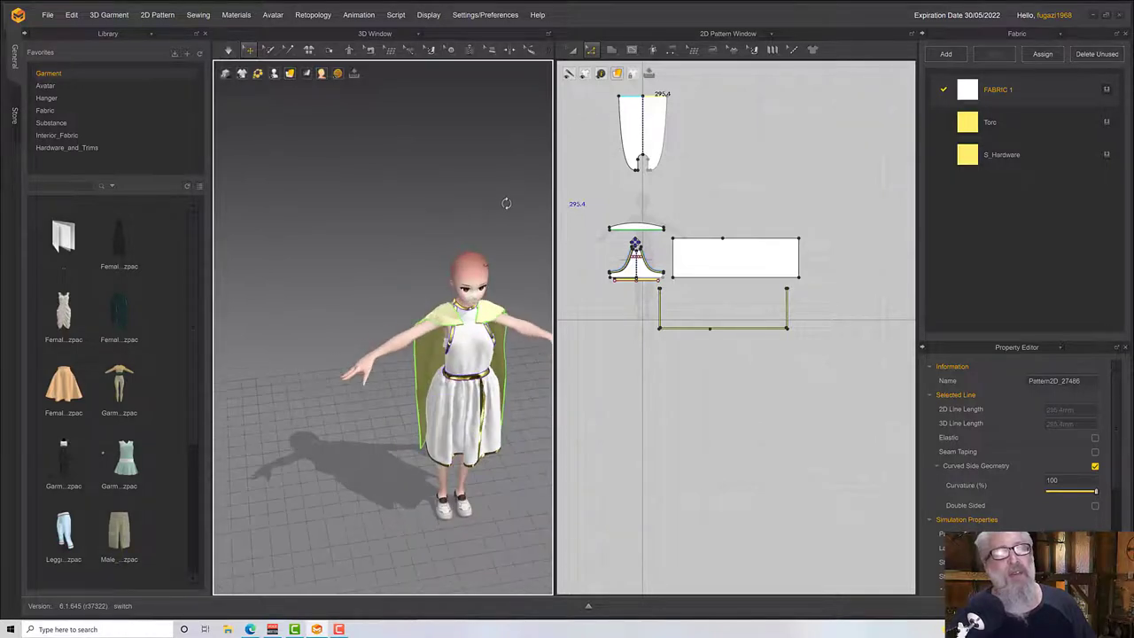
pyautogui.press('q')
pyautogui.click(436, 324)
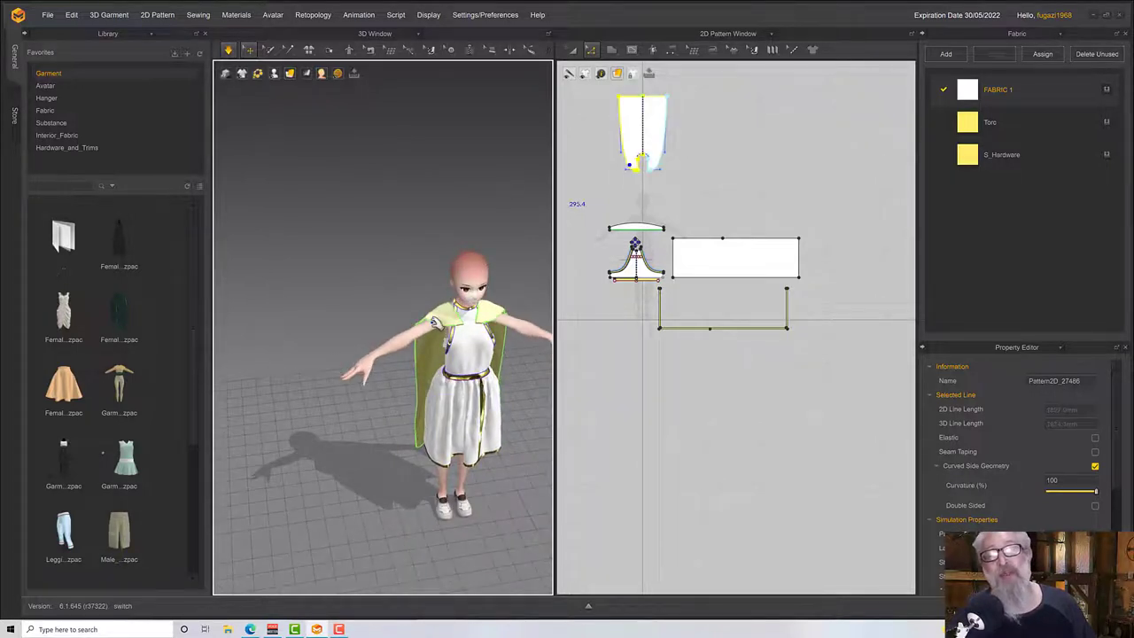
pyautogui.moveTo(432, 319); pyautogui.dragTo(338, 298, button='right')
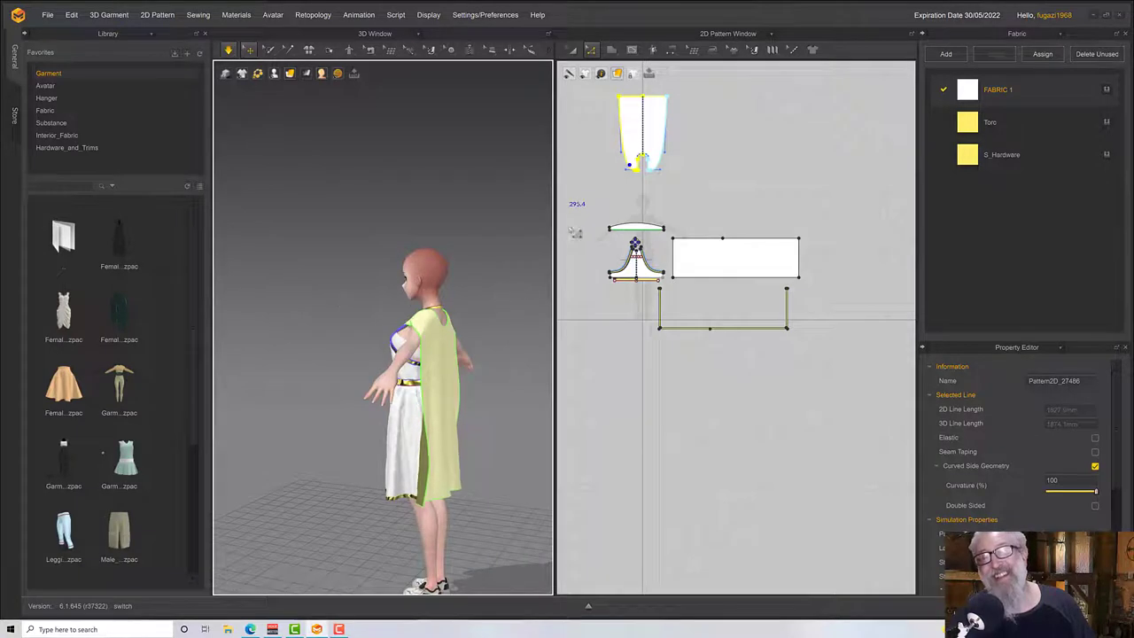
# Try lengthening the cape to the floor by moving its hem edge much farther from the neck, and undo the change.
pyautogui.moveTo(709, 149); pyautogui.dragTo(744, 233, button='middle')
pyautogui.click(734, 174)
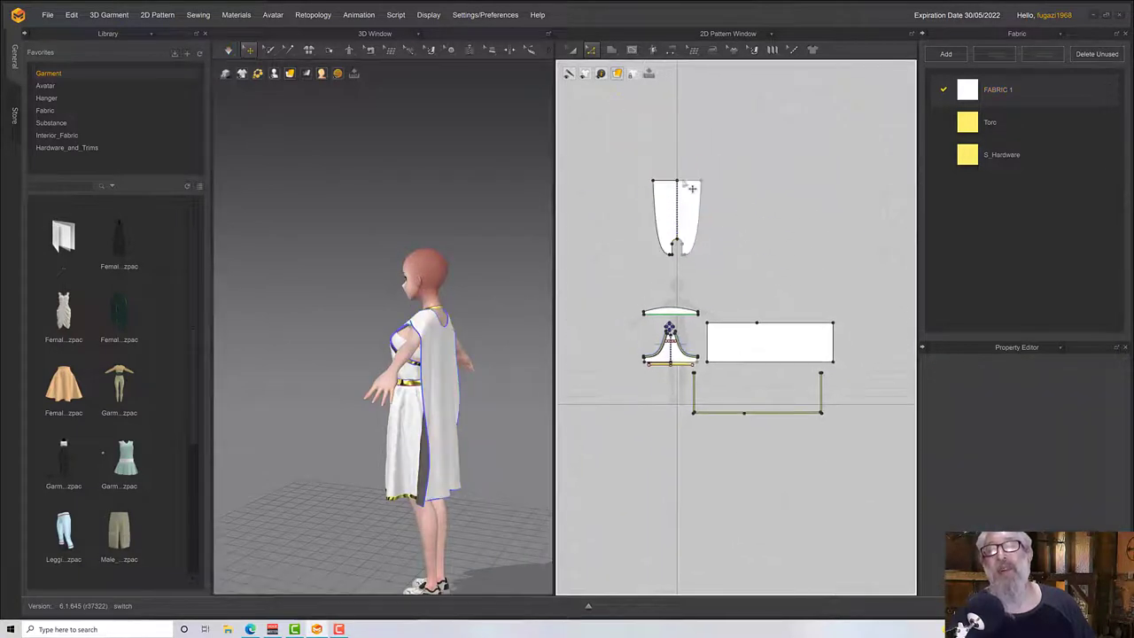
pyautogui.moveTo(676, 184); pyautogui.dragTo(677, 154)
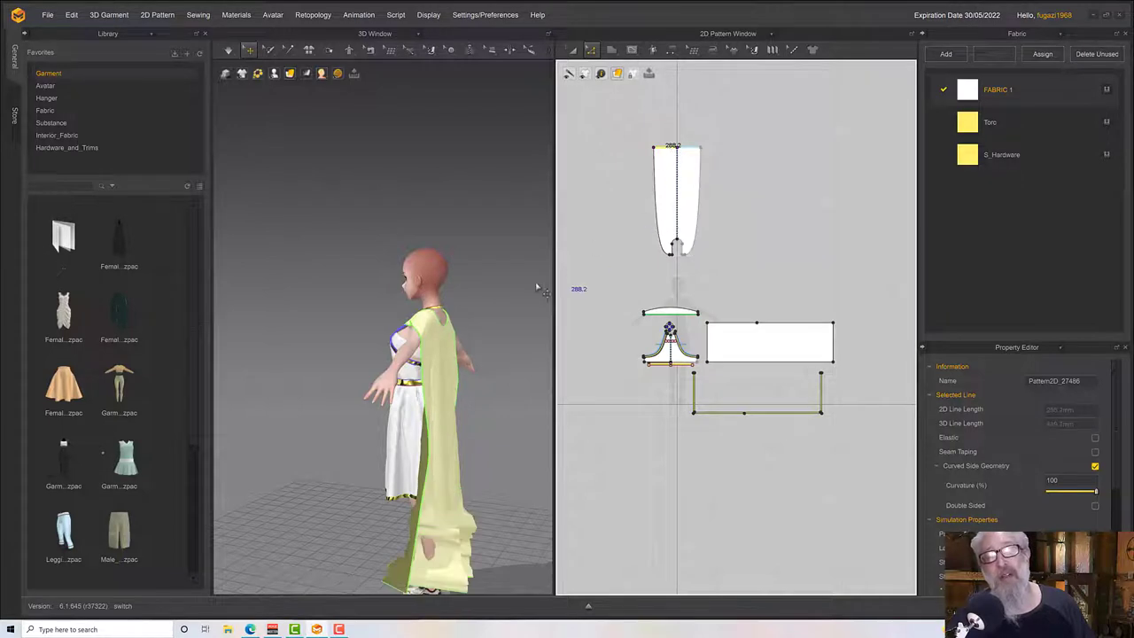
pyautogui.moveTo(536, 287); pyautogui.dragTo(529, 219, button='middle')
pyautogui.press('space')
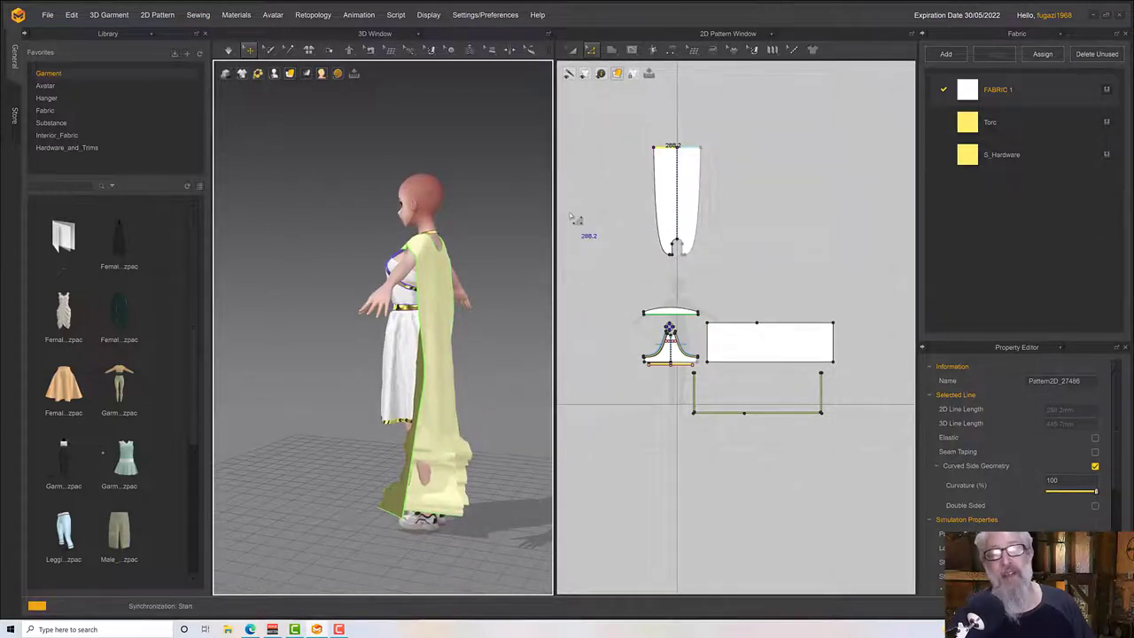
pyautogui.hotkey('ctrl', 'z')
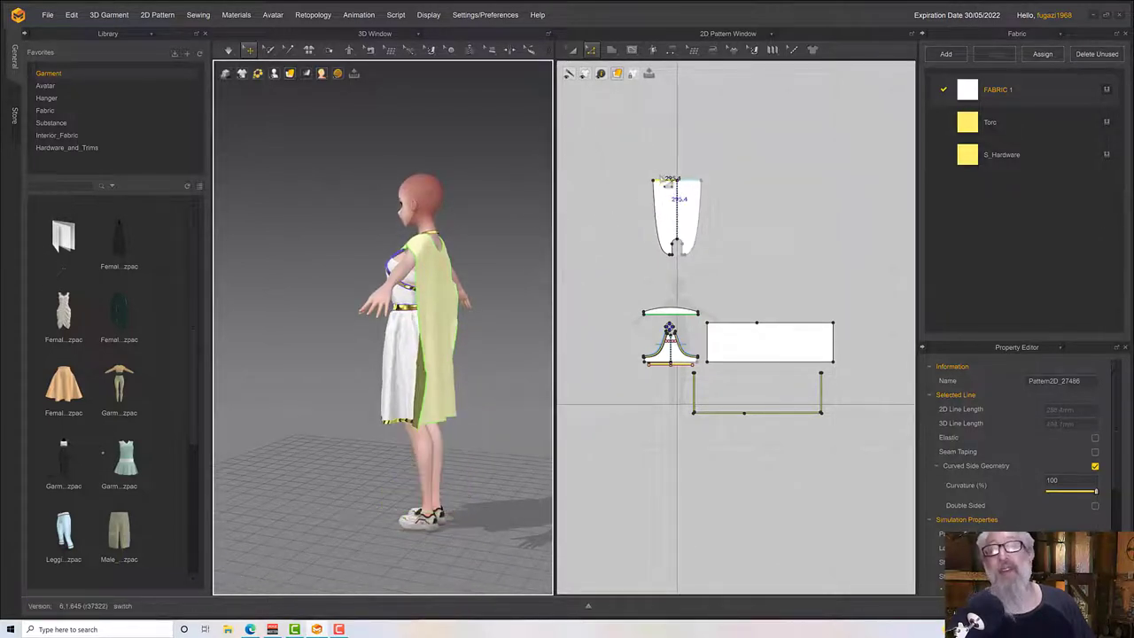
# Extend the cape to just below the skirt hem, to about 288 mm hem edge per half, and simulate while pulling the cloth into place.
pyautogui.click(660, 177)
pyautogui.click(663, 179)
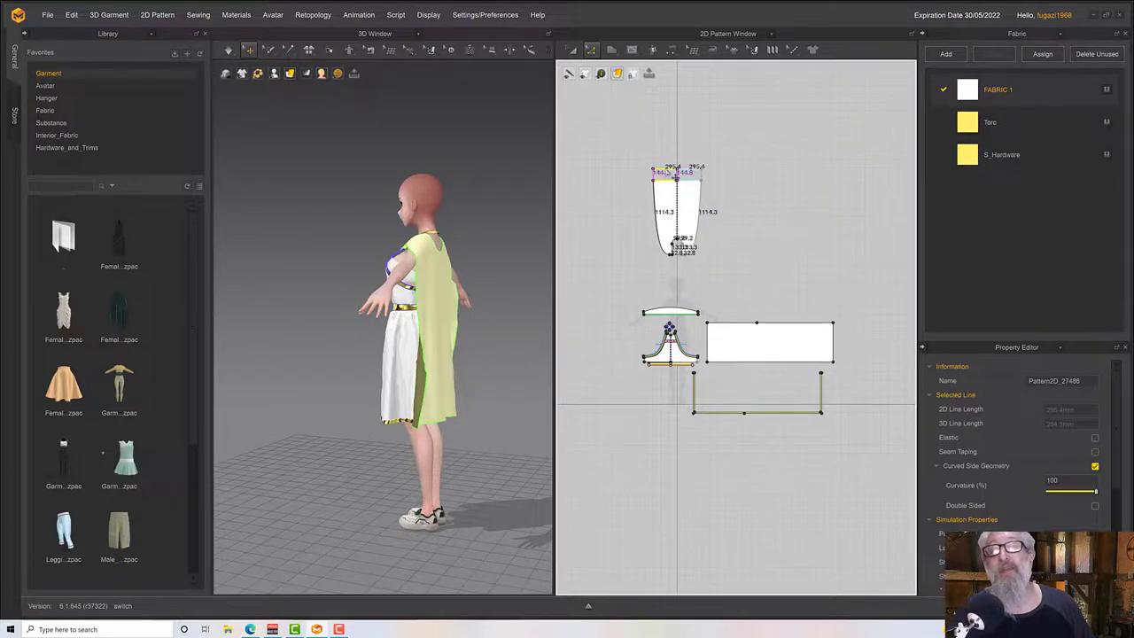
pyautogui.press('space')
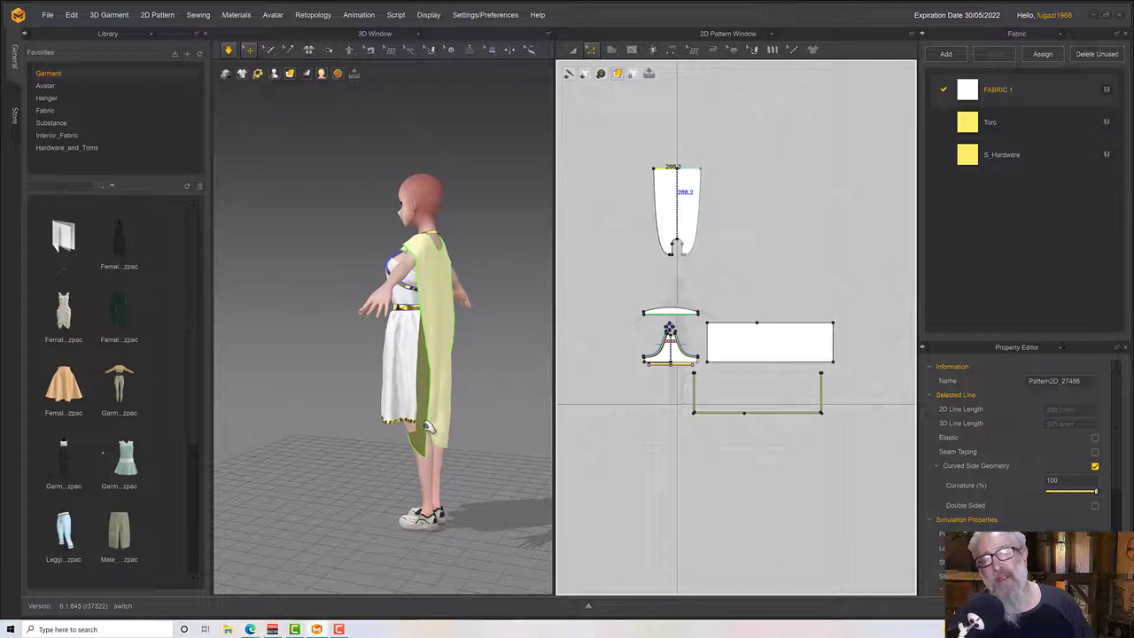
pyautogui.click(461, 436)
pyautogui.moveTo(461, 436); pyautogui.dragTo(524, 435)
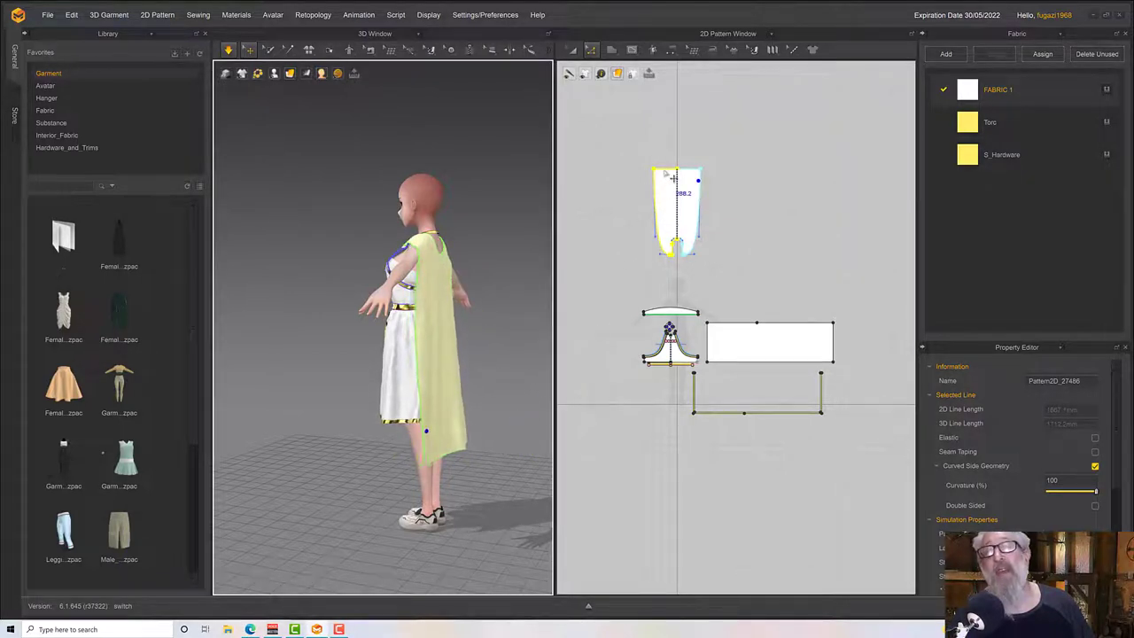
pyautogui.moveTo(674, 178); pyautogui.dragTo(674, 167)
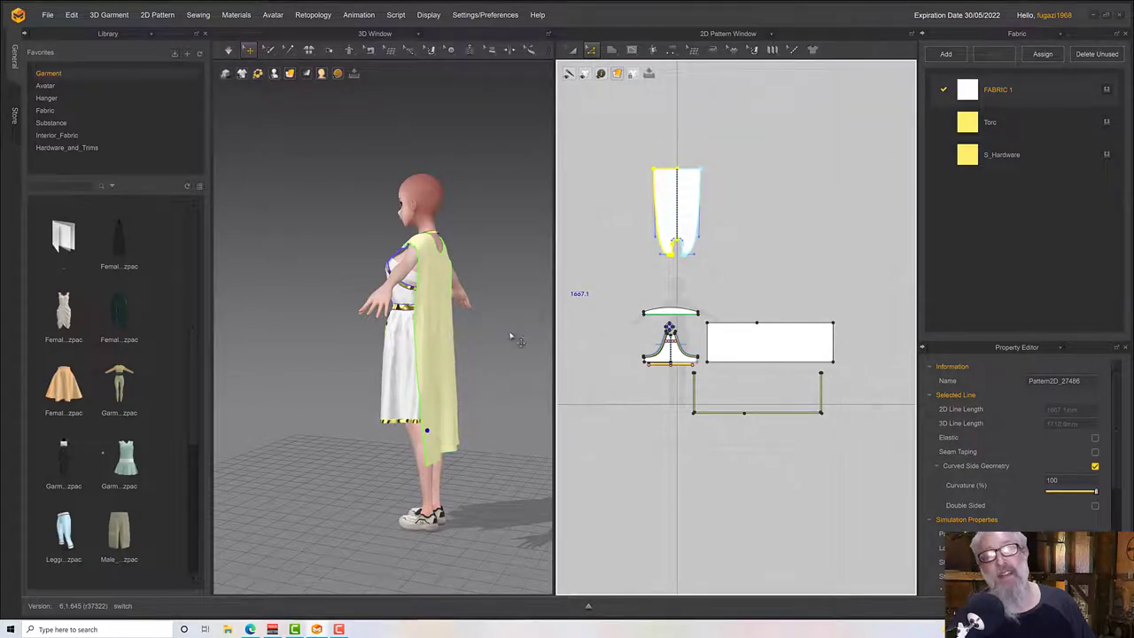
pyautogui.moveTo(674, 178); pyautogui.dragTo(672, 161)
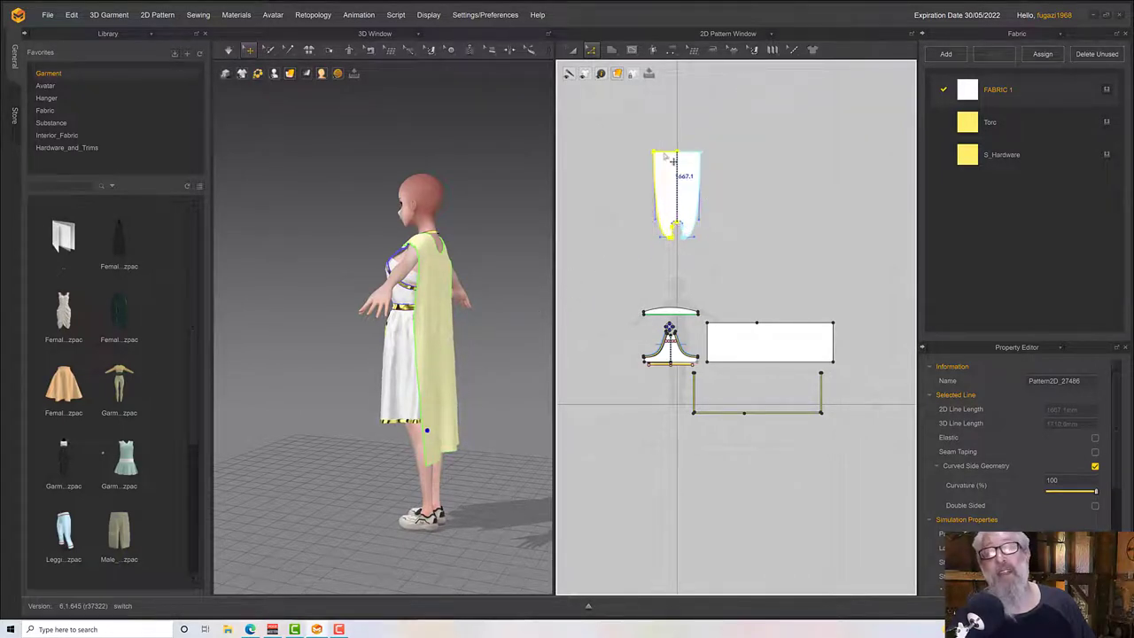
pyautogui.moveTo(496, 261); pyautogui.dragTo(549, 285, button='right')
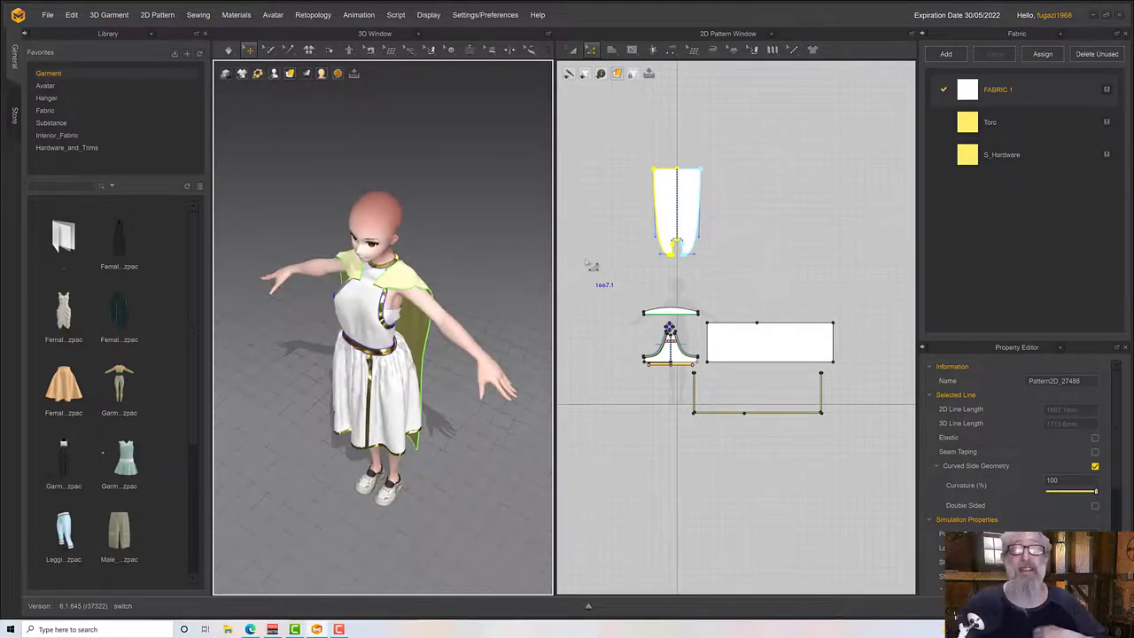
# Try widening the cape's hem symmetrically by moving its outer corner outward, to about 476 mm and on to about 636 mm per half.
pyautogui.click(588, 262)
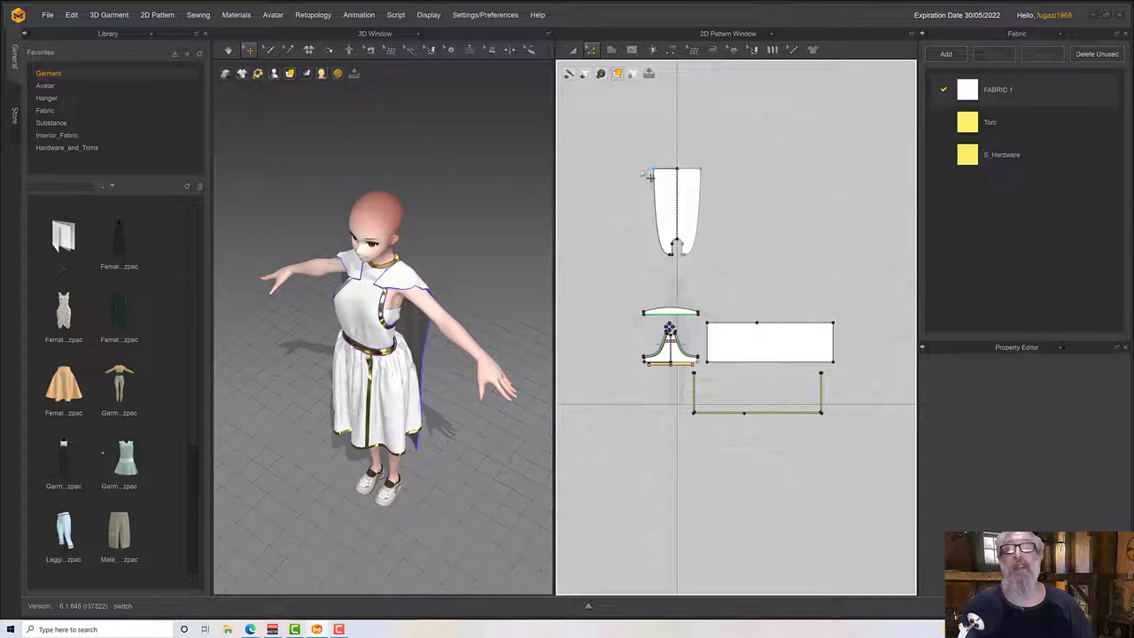
pyautogui.click(661, 178)
pyautogui.moveTo(654, 169); pyautogui.dragTo(641, 172)
pyautogui.moveTo(667, 169); pyautogui.dragTo(654, 173)
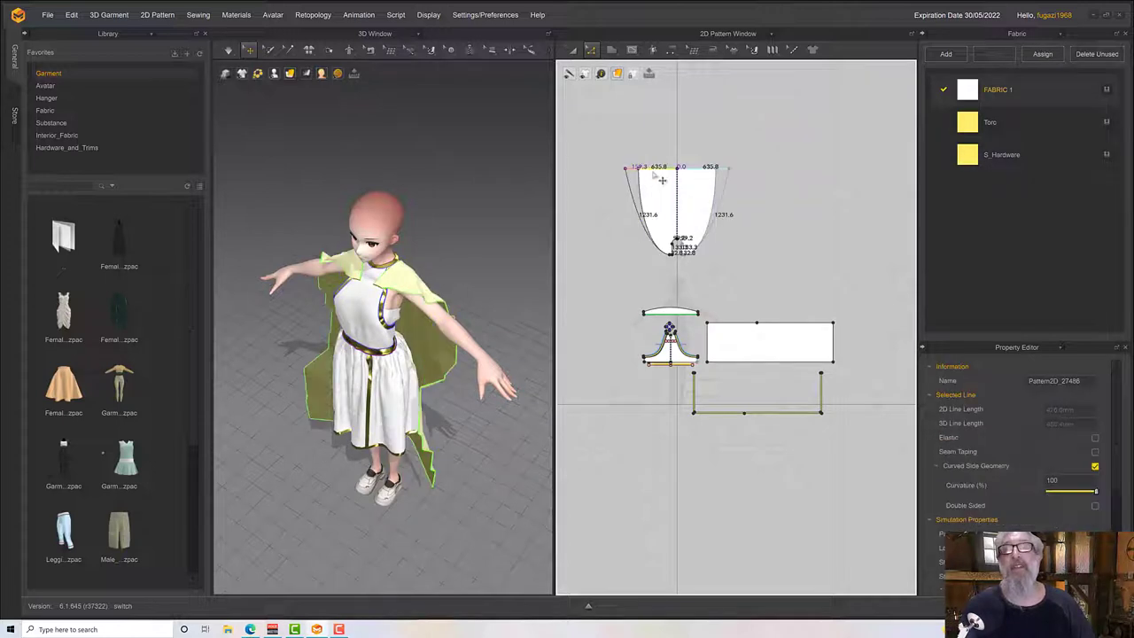
pyautogui.moveTo(526, 264); pyautogui.dragTo(444, 254, button='right')
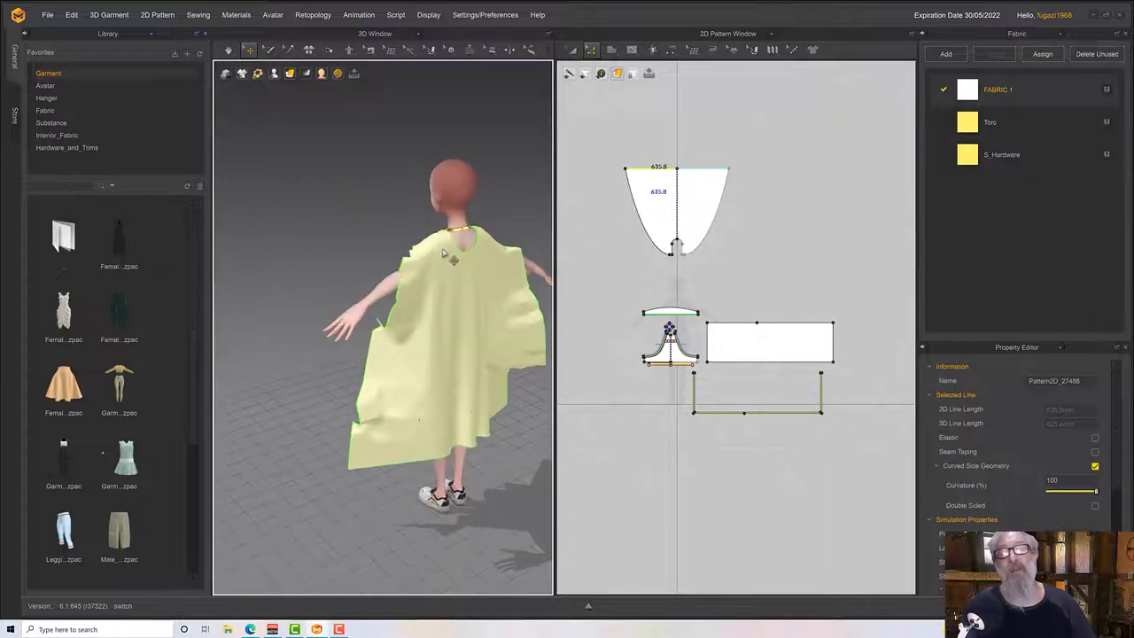
# Undo the cape's hem widening changes.
pyautogui.moveTo(600, 204); pyautogui.dragTo(521, 246)
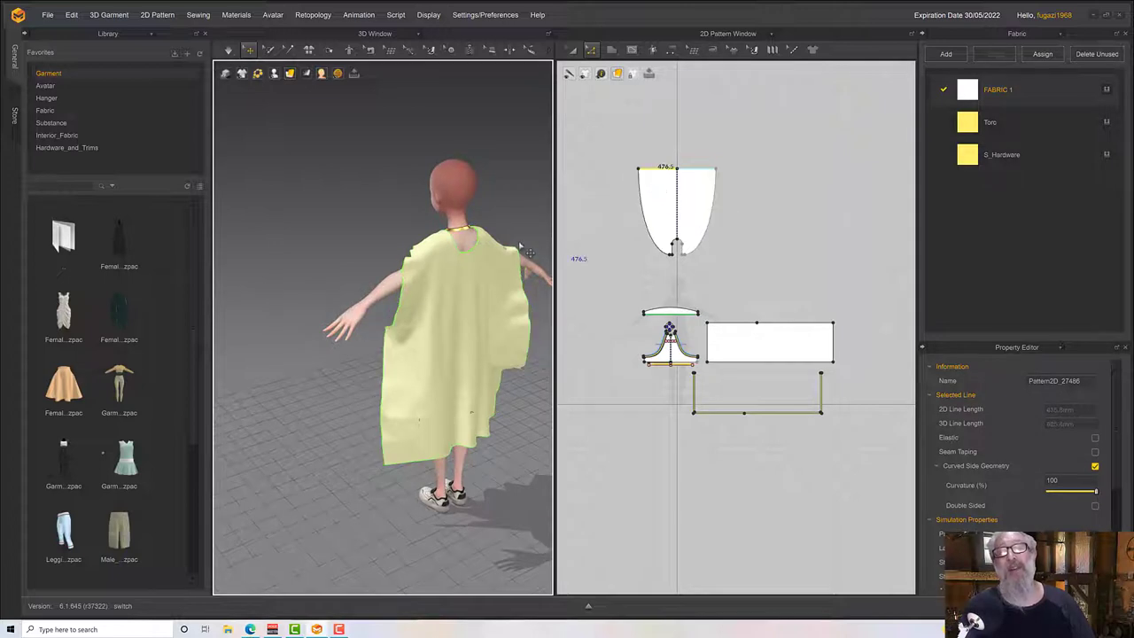
pyautogui.rightClick(595, 236)
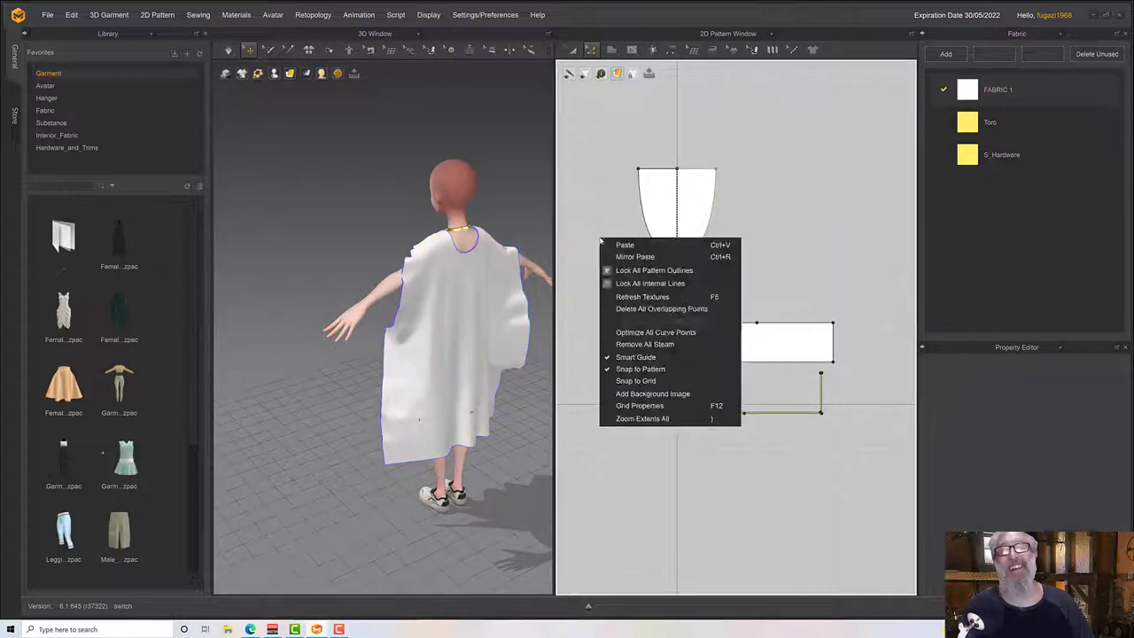
pyautogui.click(604, 237)
pyautogui.rightClick(613, 232)
pyautogui.hotkey('ctrl', 'v')
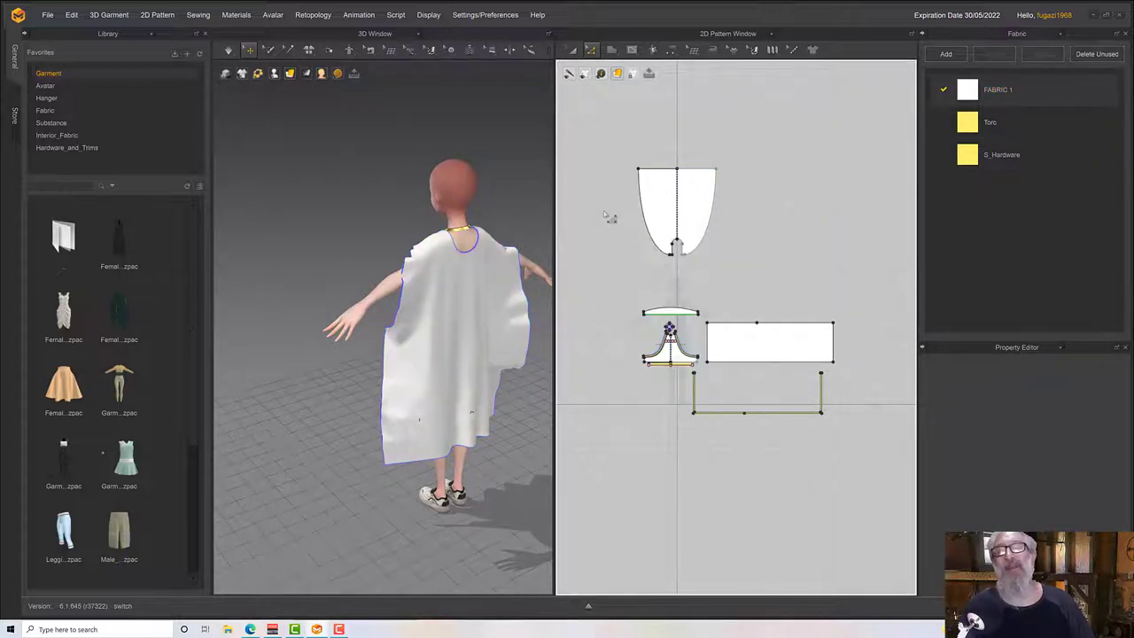
pyautogui.hotkey('ctrl', 'z')
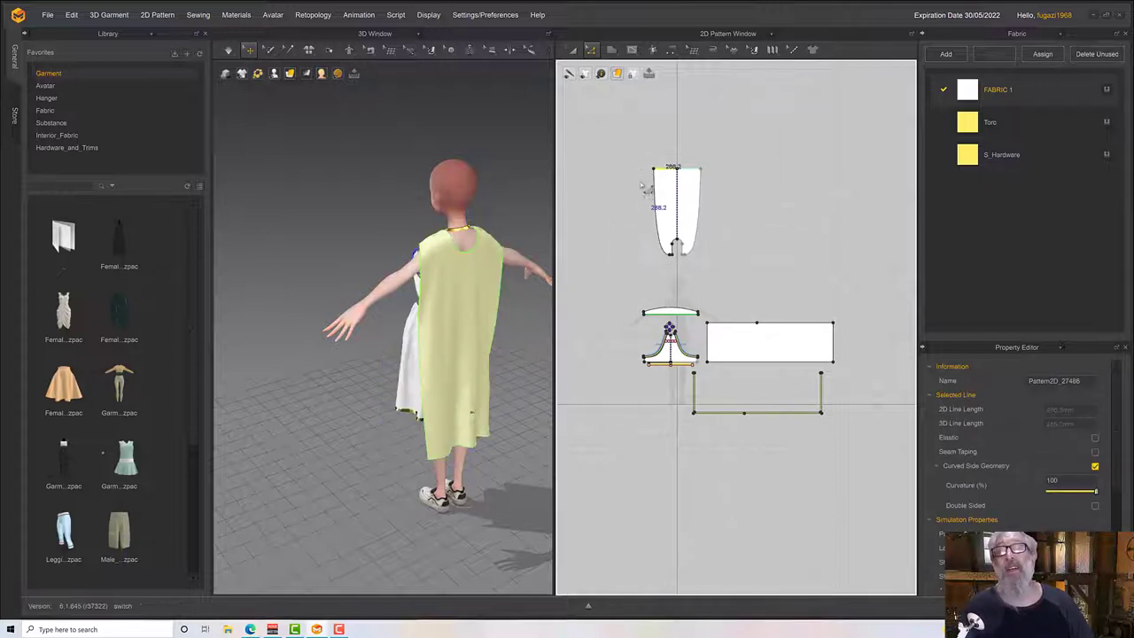
# Widen the cape's hem symmetrically by moving its outer corner outward, to about 411 mm per half.
pyautogui.click(643, 175)
pyautogui.click(661, 179)
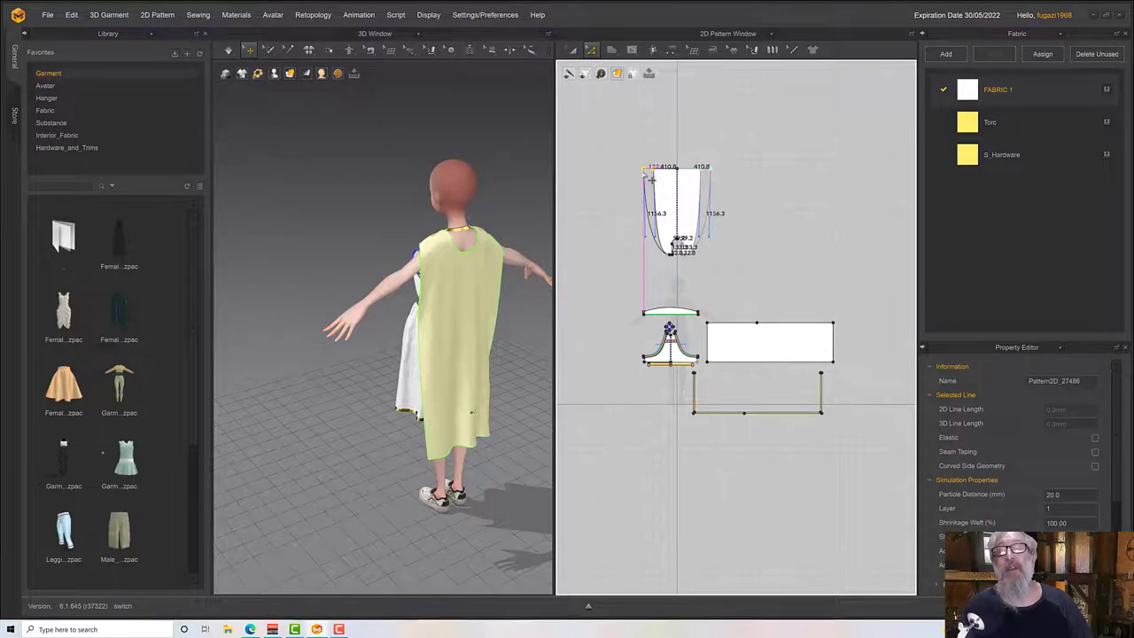
pyautogui.rightClick(531, 237)
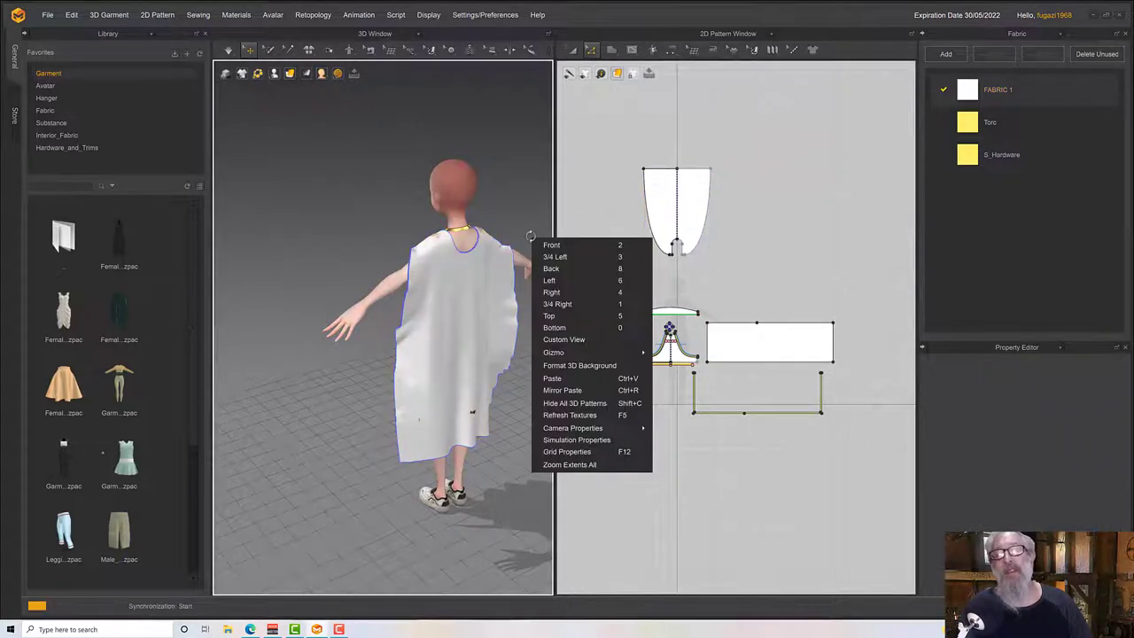
# Lengthen the cape by moving its whole hem edge outward about 145 mm, and simulate the drape.
pyautogui.click(517, 221)
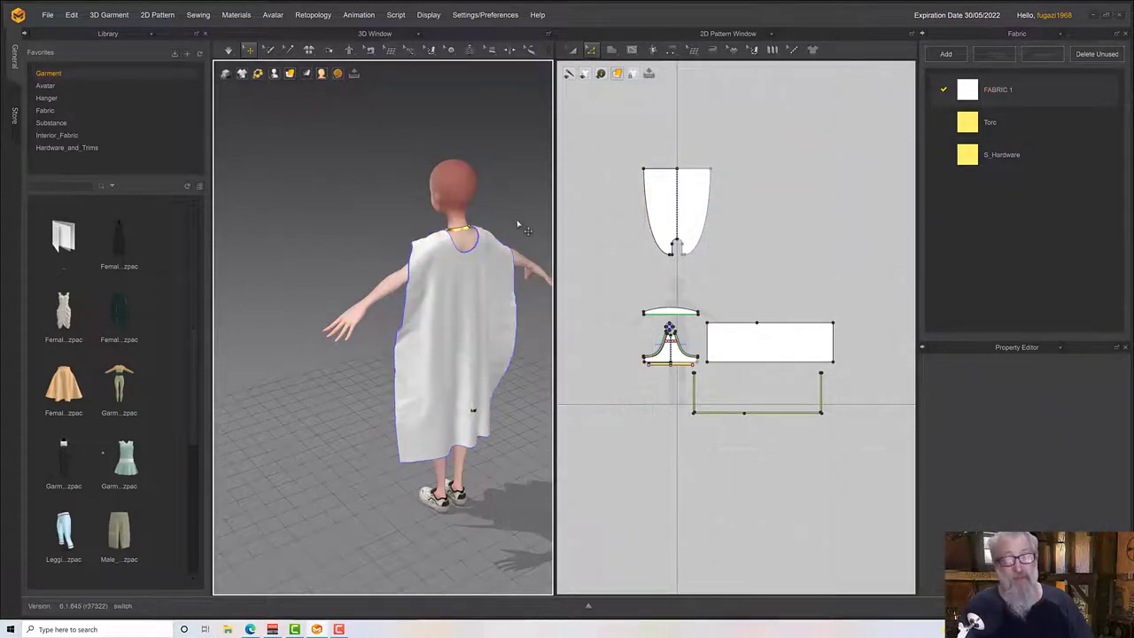
pyautogui.moveTo(519, 222); pyautogui.dragTo(615, 213, button='right')
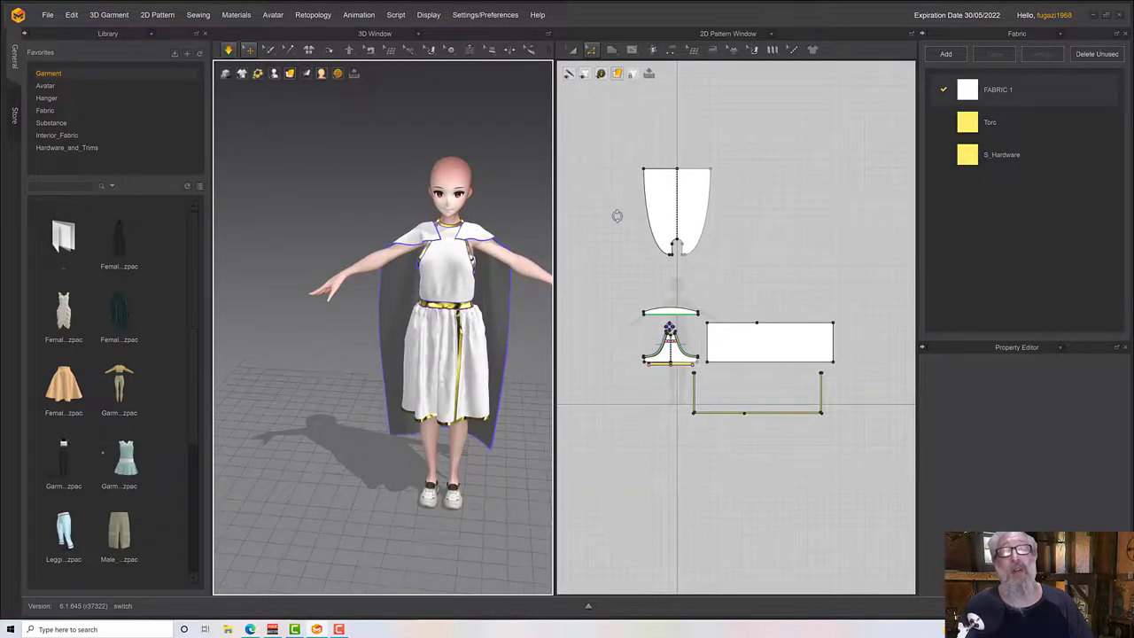
pyautogui.click(653, 176)
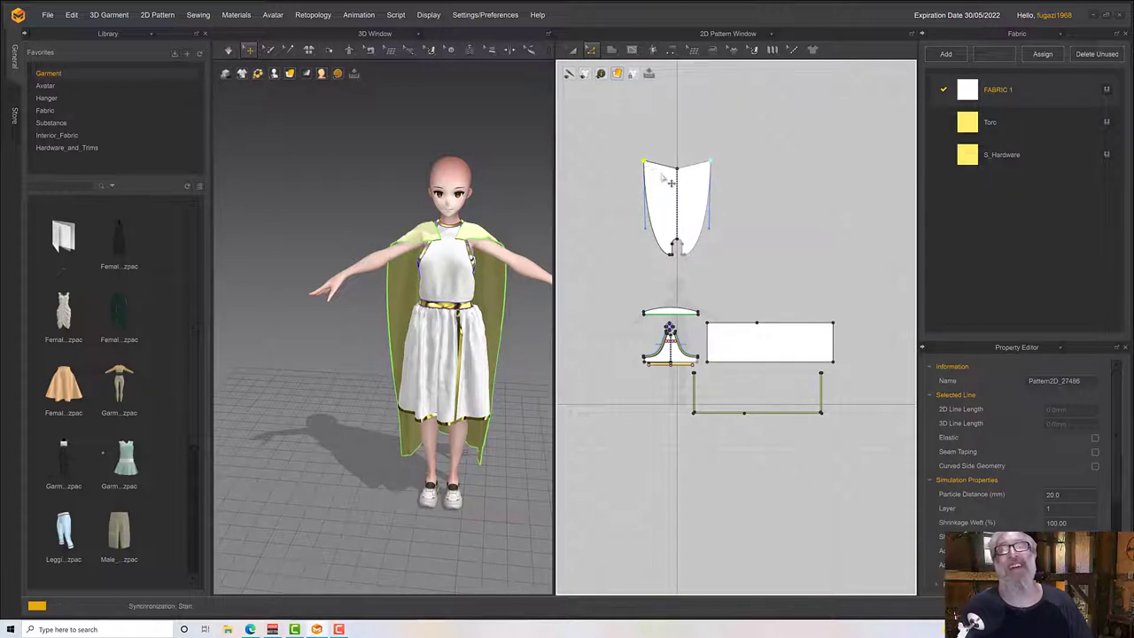
pyautogui.hotkey('ctrl', 'z')
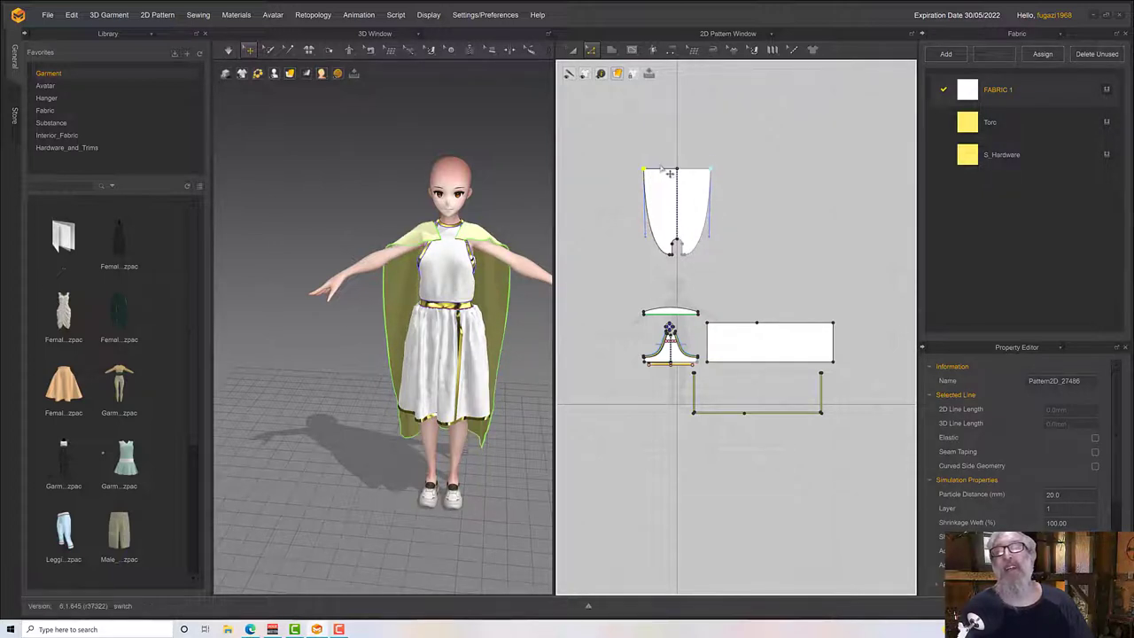
pyautogui.click(662, 169)
pyautogui.moveTo(670, 173); pyautogui.dragTo(671, 163)
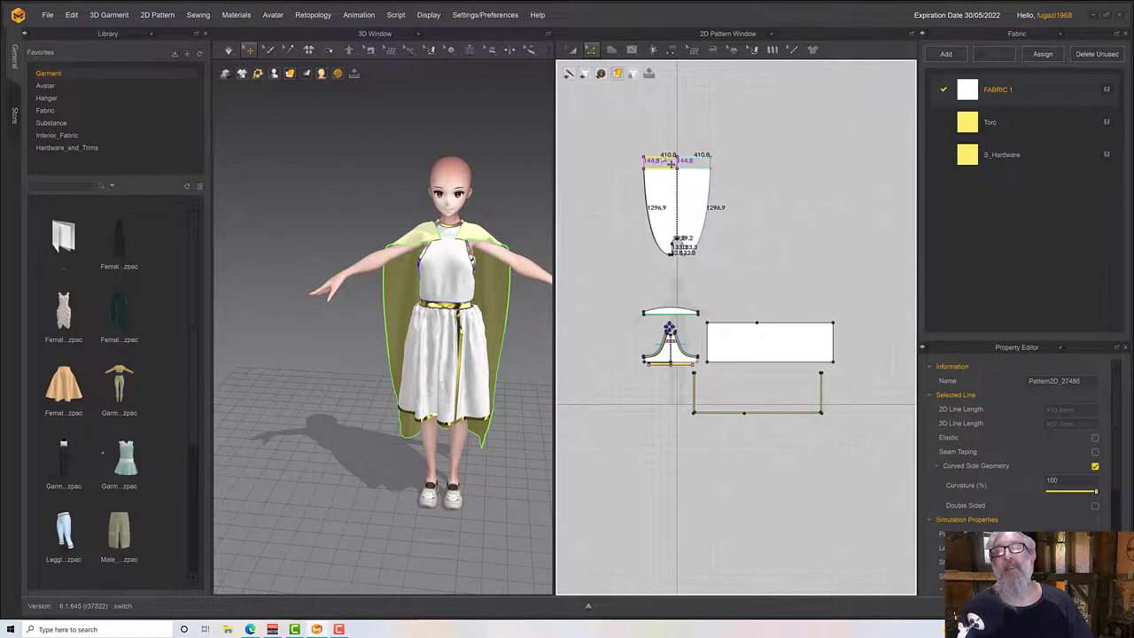
pyautogui.rightClick(558, 195)
pyautogui.moveTo(538, 194); pyautogui.dragTo(505, 204, button='right')
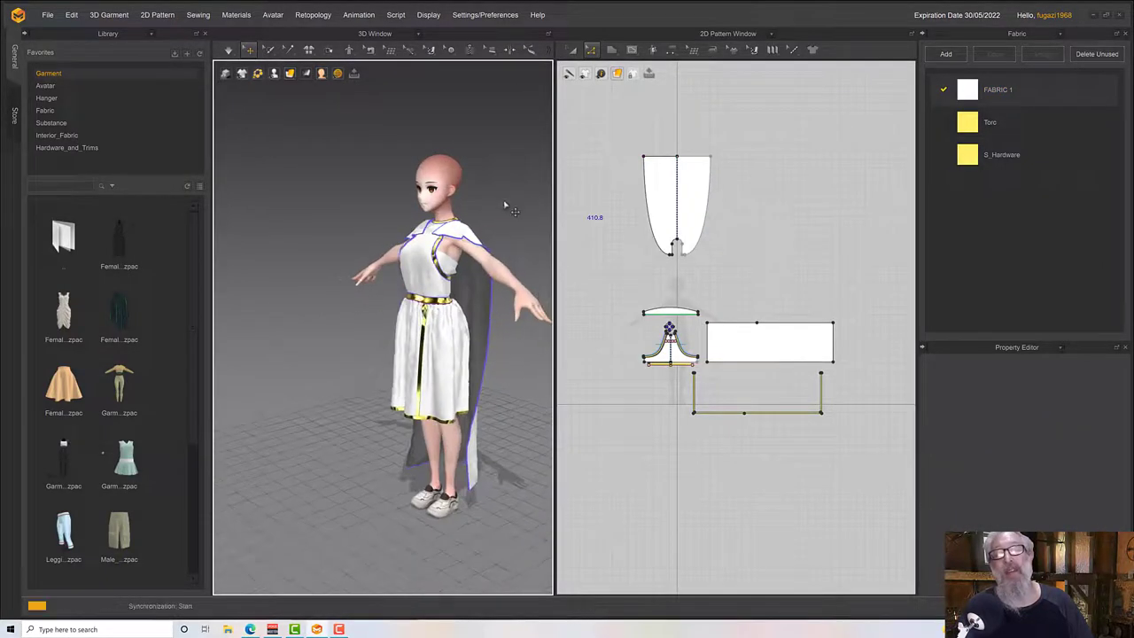
pyautogui.press('space')
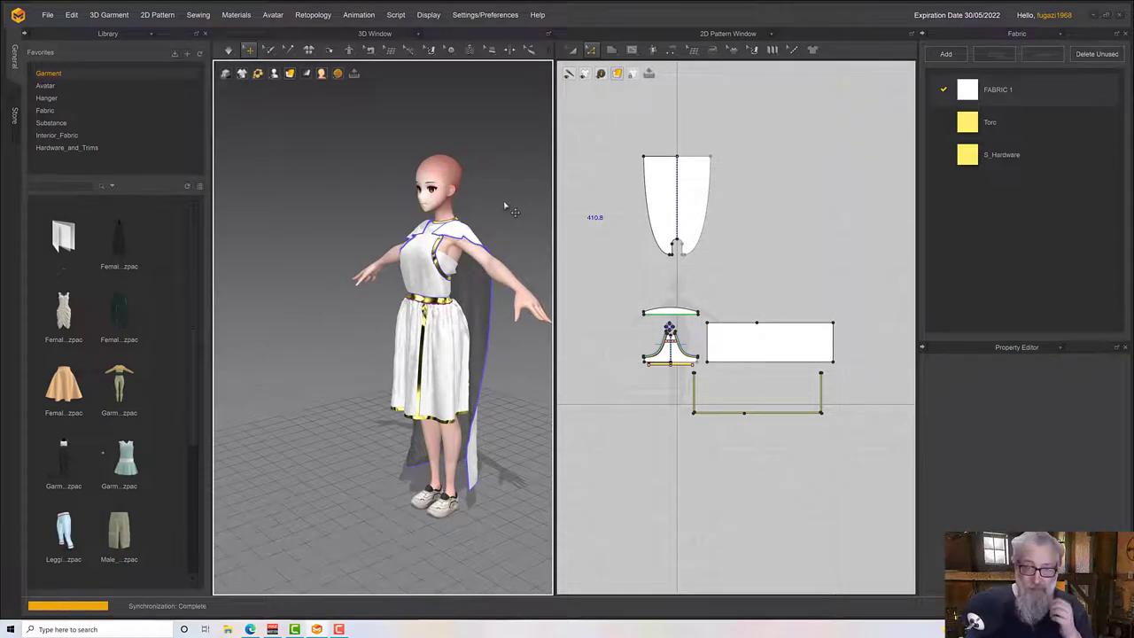
# Make the cape's back neckline a shallower curve, about 100 mm per half, and simulate it.
pyautogui.moveTo(502, 242); pyautogui.dragTo(670, 248, button='right')
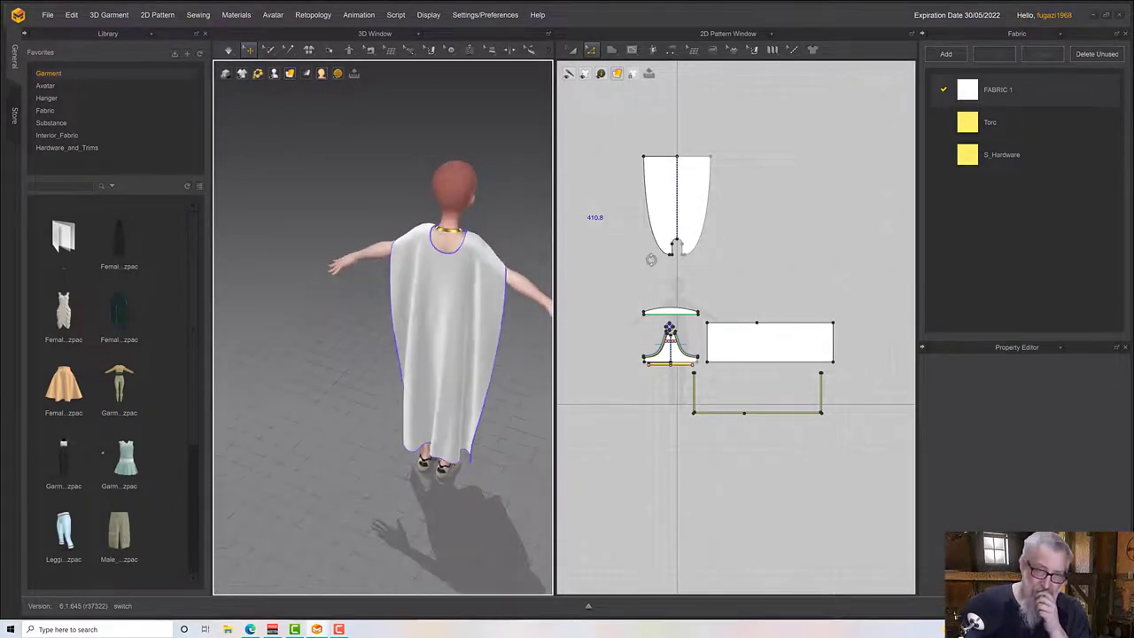
pyautogui.scroll(2, 511, 245)
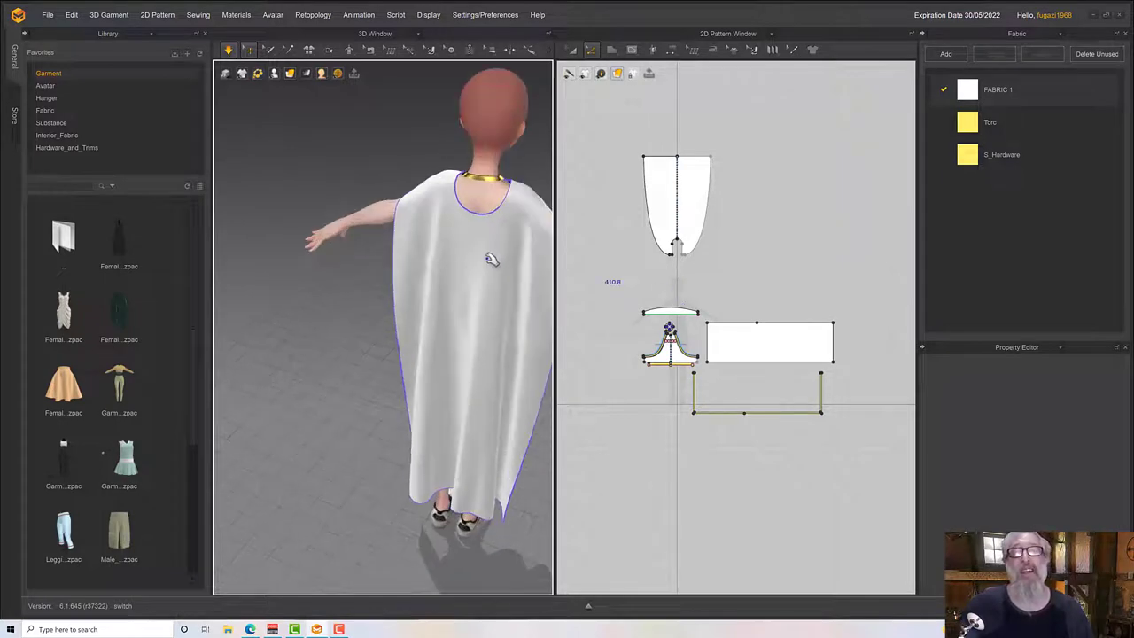
pyautogui.moveTo(488, 253); pyautogui.dragTo(423, 268, button='right')
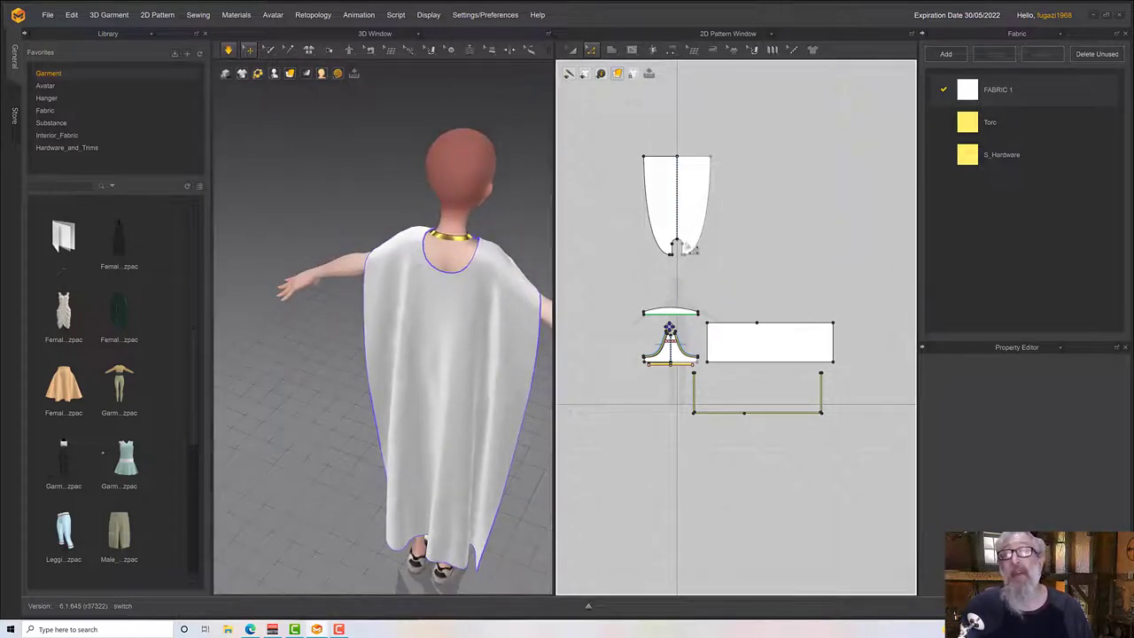
pyautogui.scroll(-2, 694, 282)
pyautogui.scroll(4, 696, 270)
pyautogui.click(707, 285)
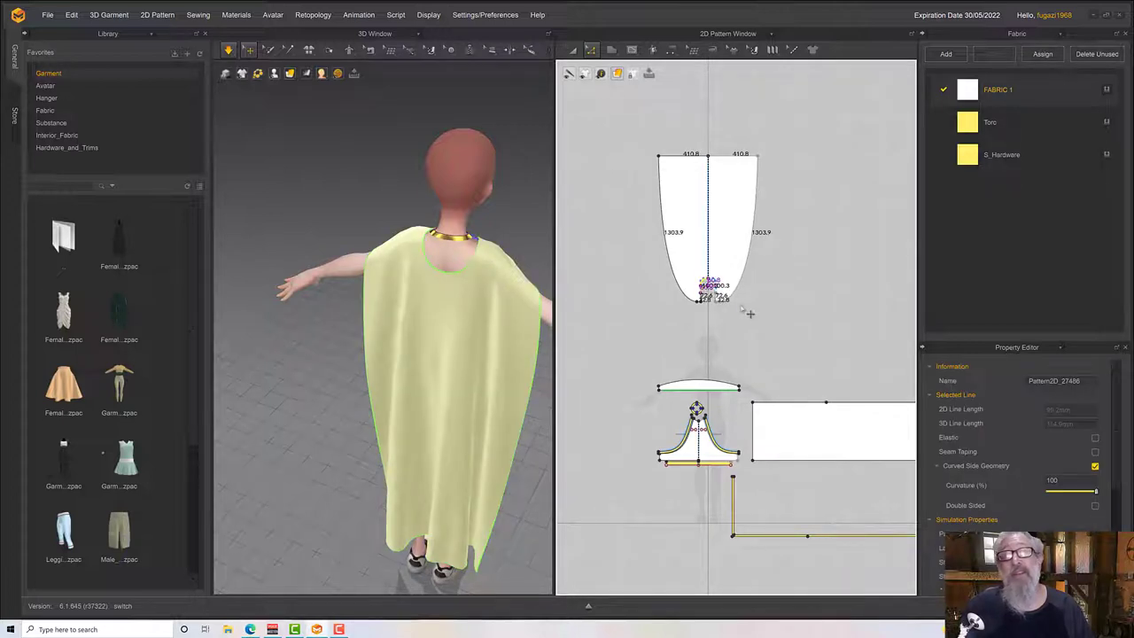
pyautogui.hotkey('ctrl', 'z')
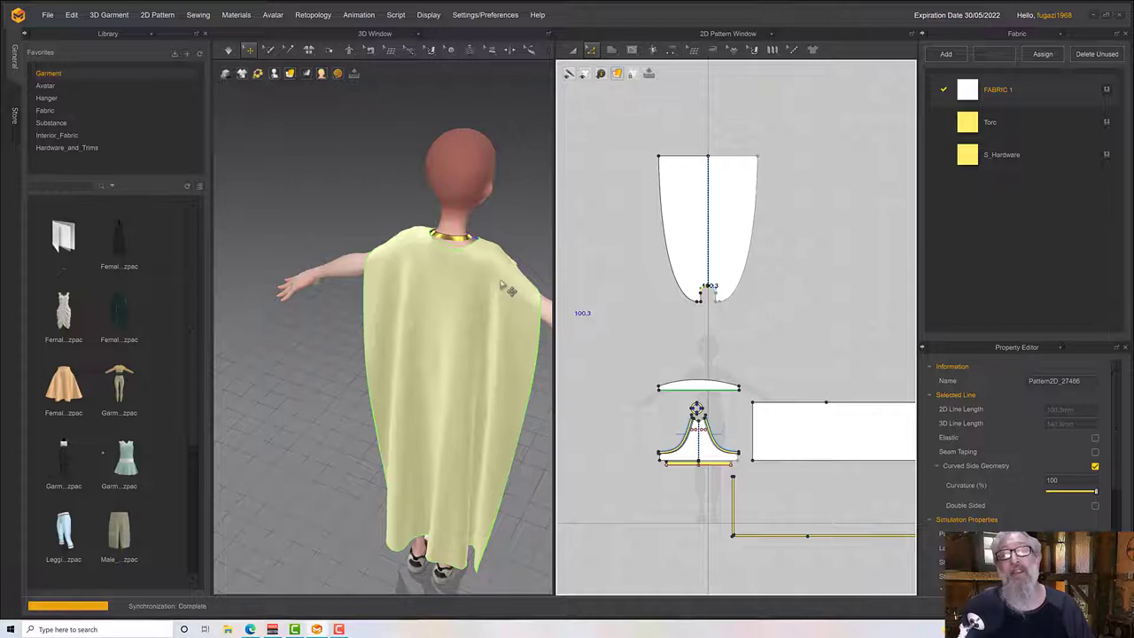
pyautogui.moveTo(510, 290); pyautogui.dragTo(451, 282, button='right')
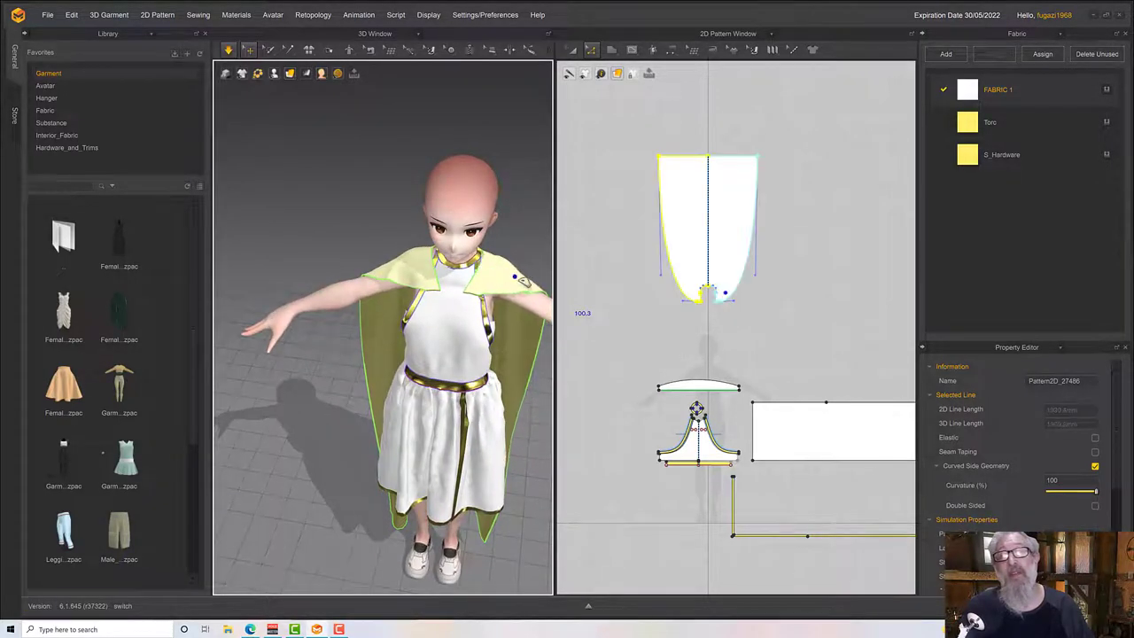
pyautogui.press('space')
# Flatten the cape's outer side curves symmetrically by shortening the curve handles at both ends, to about 1273 mm per side.
pyautogui.moveTo(519, 279); pyautogui.dragTo(460, 329, button='right')
pyautogui.scroll(-5, 483, 283)
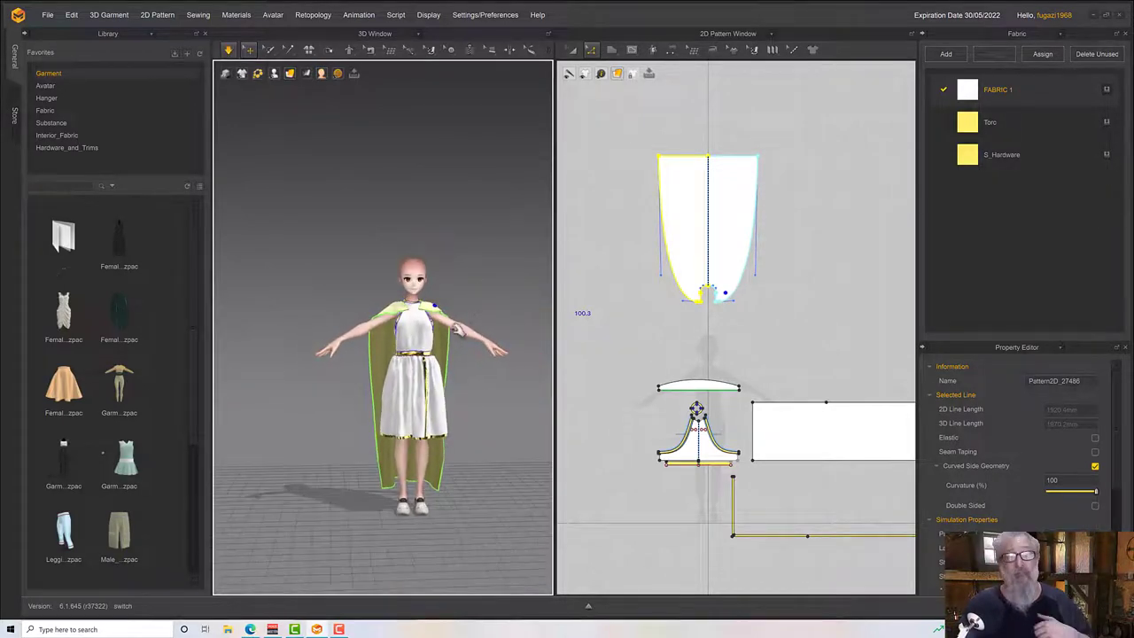
pyautogui.scroll(-3, 438, 361)
pyautogui.scroll(4, 438, 359)
pyautogui.press('space')
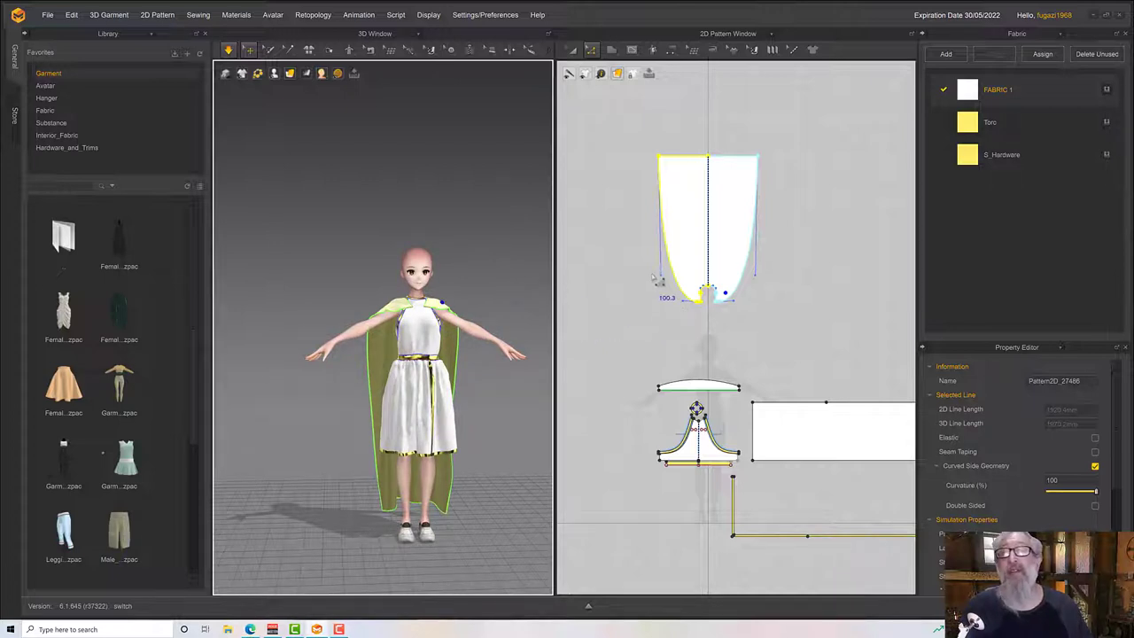
pyautogui.moveTo(661, 275); pyautogui.dragTo(662, 237)
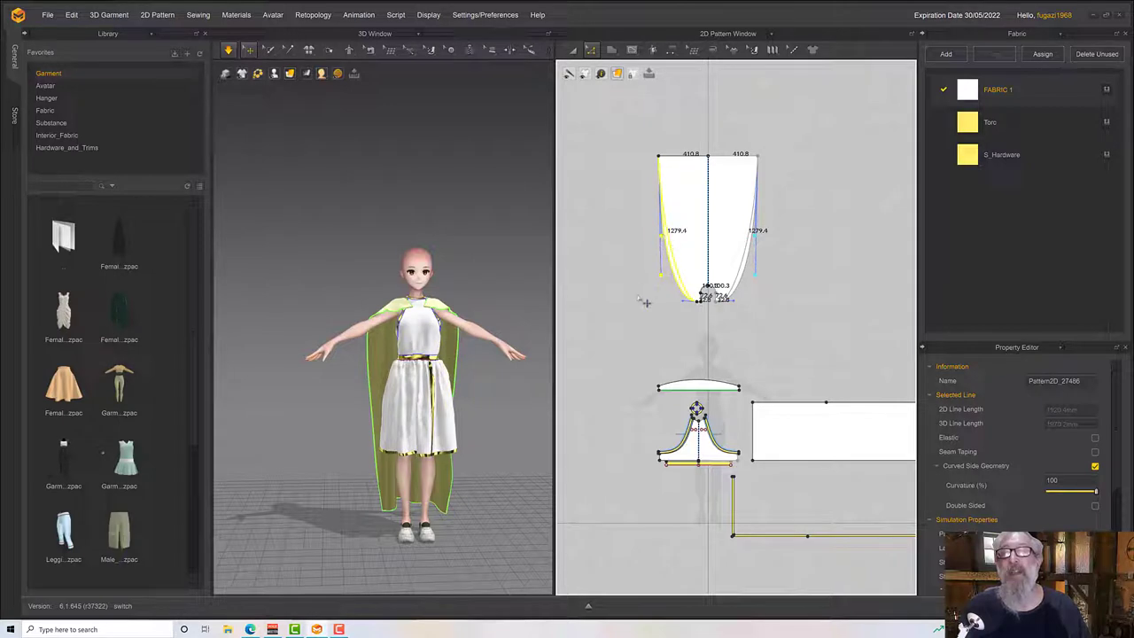
pyautogui.moveTo(495, 331); pyautogui.dragTo(511, 341, button='right')
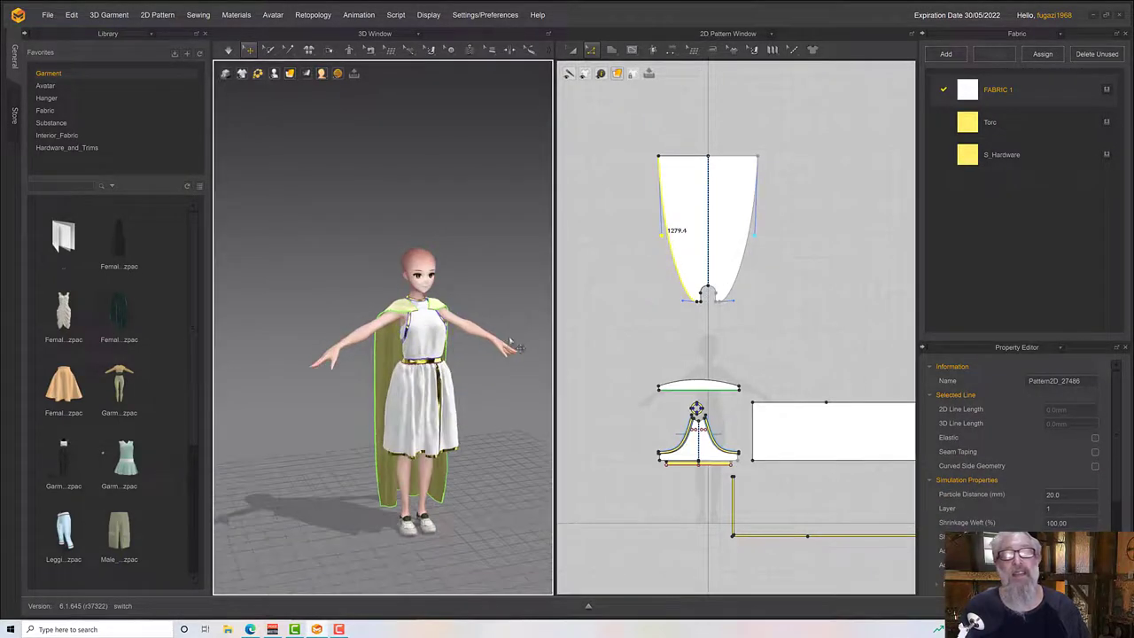
pyautogui.click(689, 304)
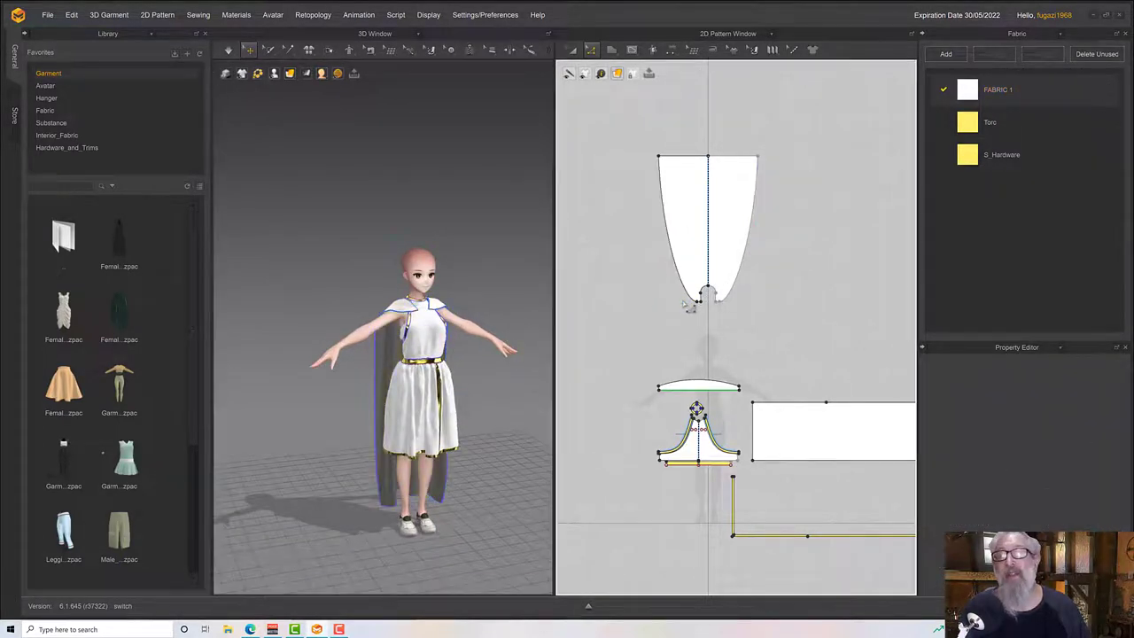
pyautogui.click(701, 307)
pyautogui.click(692, 306)
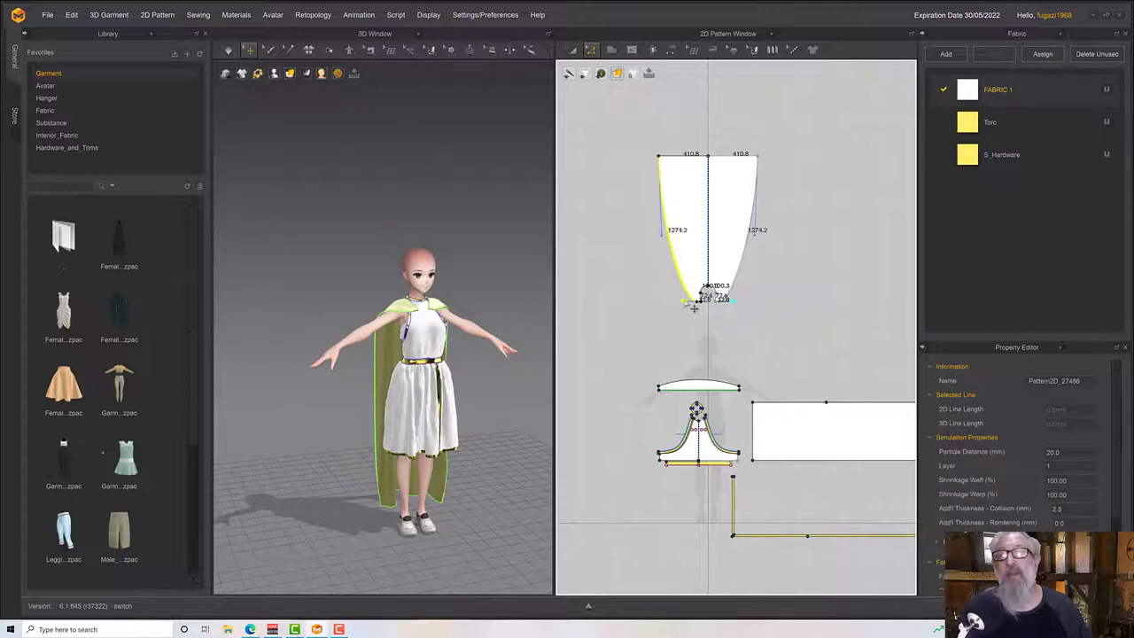
# Examine the simulated cape's drape over the shoulders and behind the dress from the front and sides.
pyautogui.moveTo(519, 309); pyautogui.dragTo(485, 317, button='right')
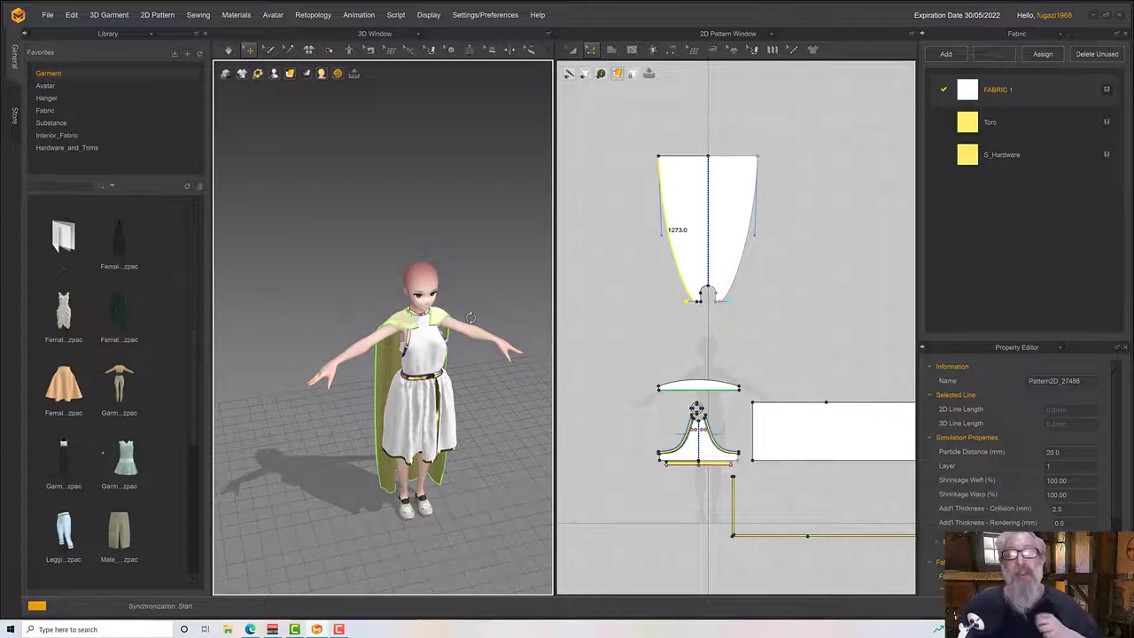
pyautogui.scroll(4, 460, 334)
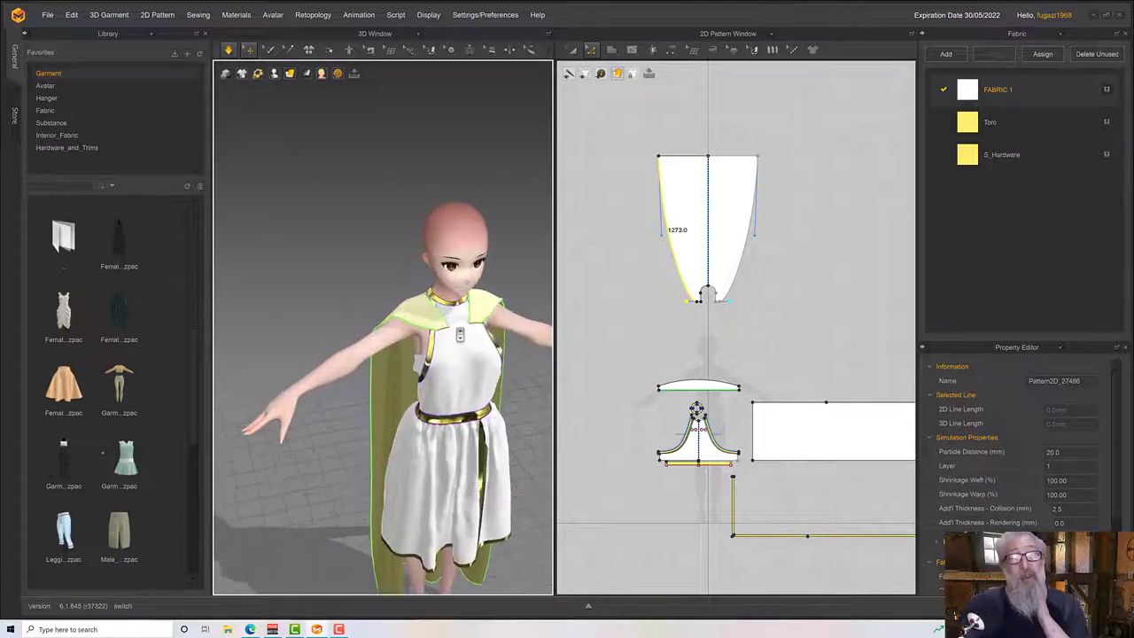
pyautogui.moveTo(460, 335); pyautogui.dragTo(430, 330, button='right')
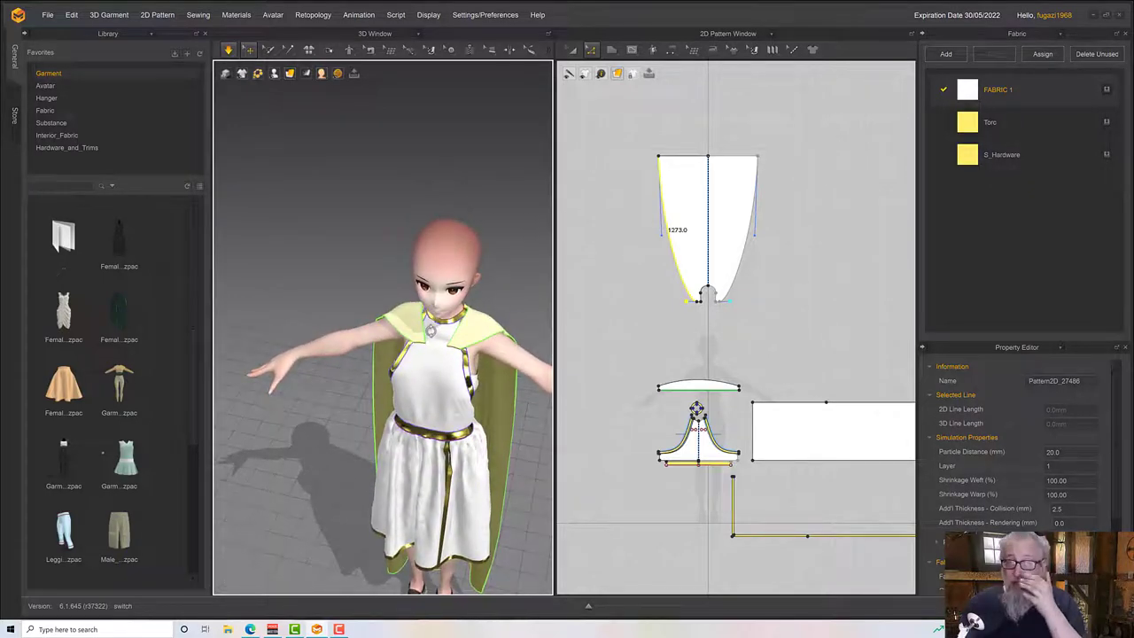
pyautogui.scroll(4, 431, 330)
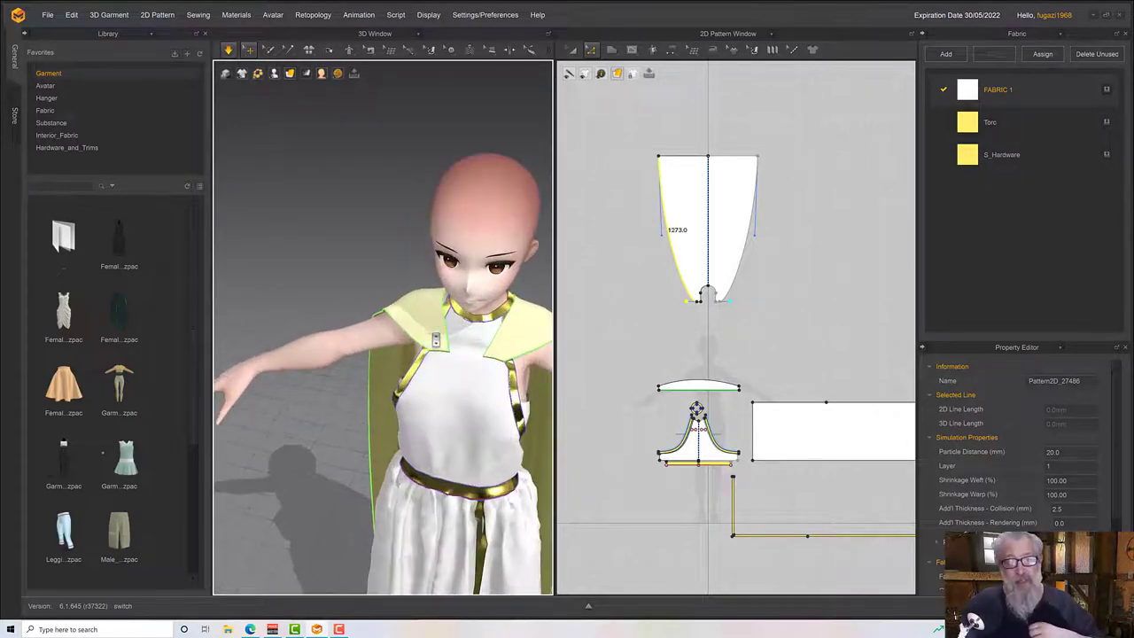
pyautogui.moveTo(428, 334); pyautogui.dragTo(436, 319, button='right')
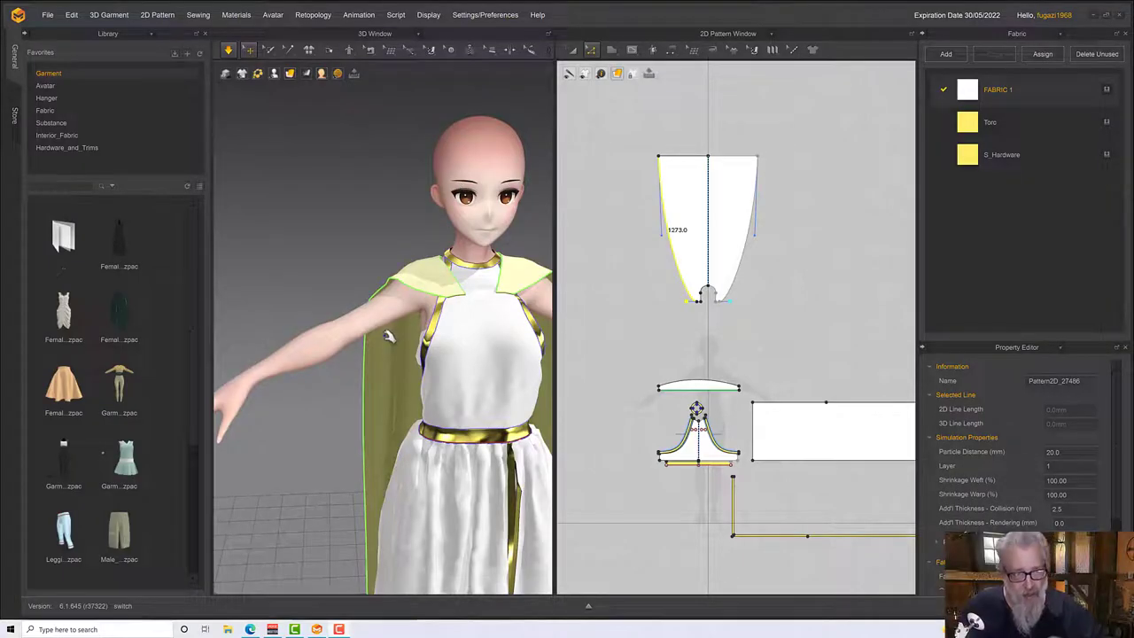
pyautogui.moveTo(385, 352); pyautogui.dragTo(563, 361, button='right')
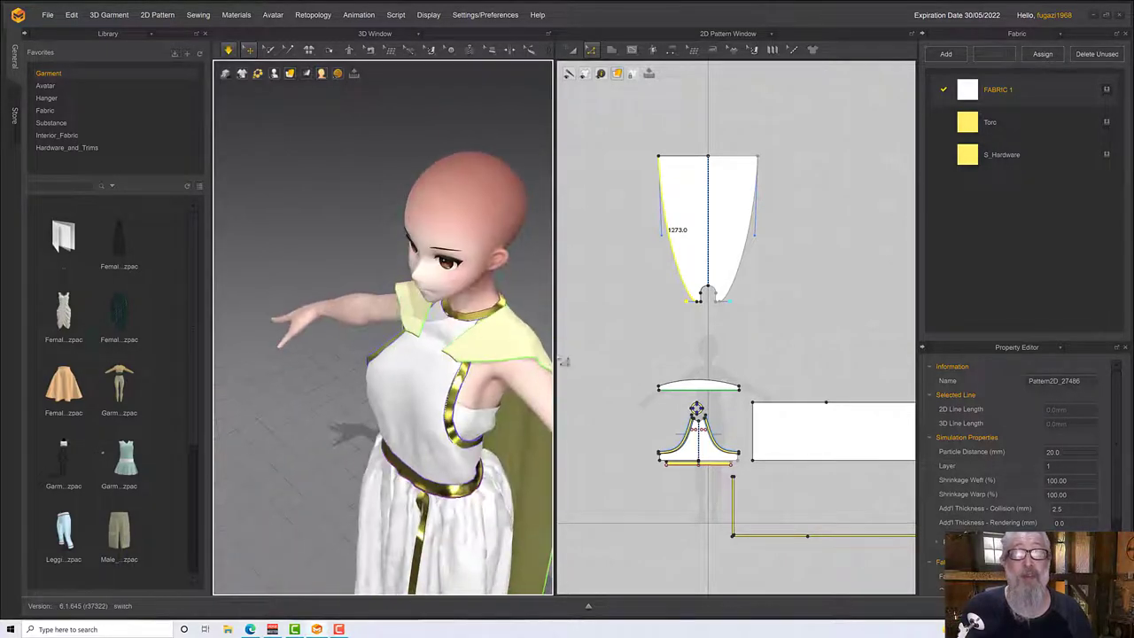
pyautogui.moveTo(420, 329); pyautogui.dragTo(438, 306, button='right')
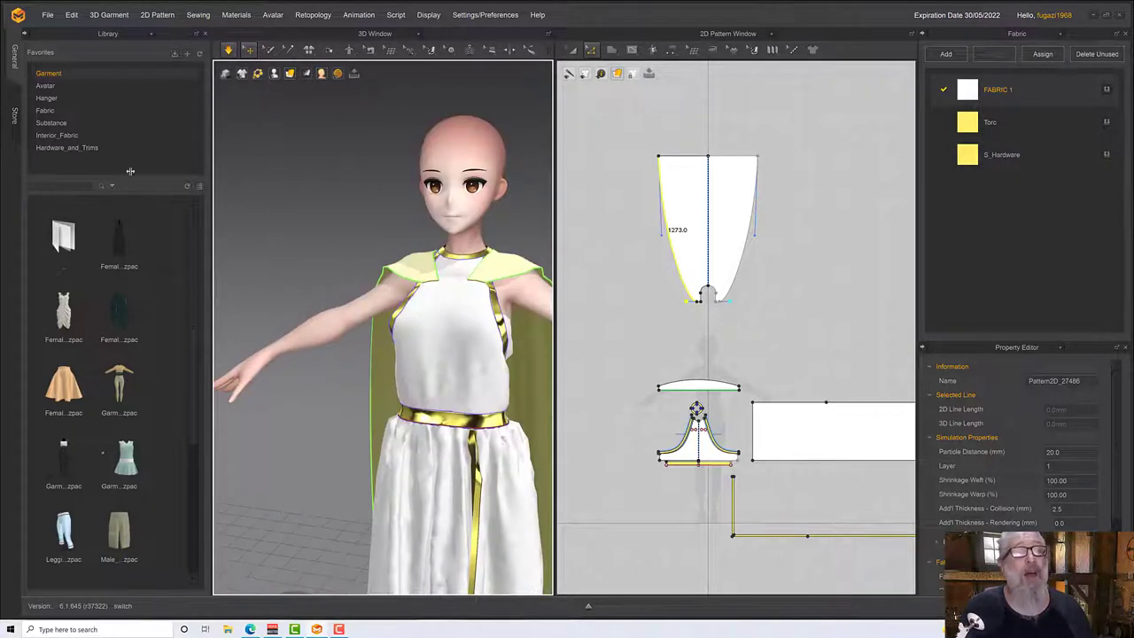
# Add the Hair_2 hairstyle from the Stylized avatar's Hair library to the avatar, and check it with the outfit.
pyautogui.click(46, 86)
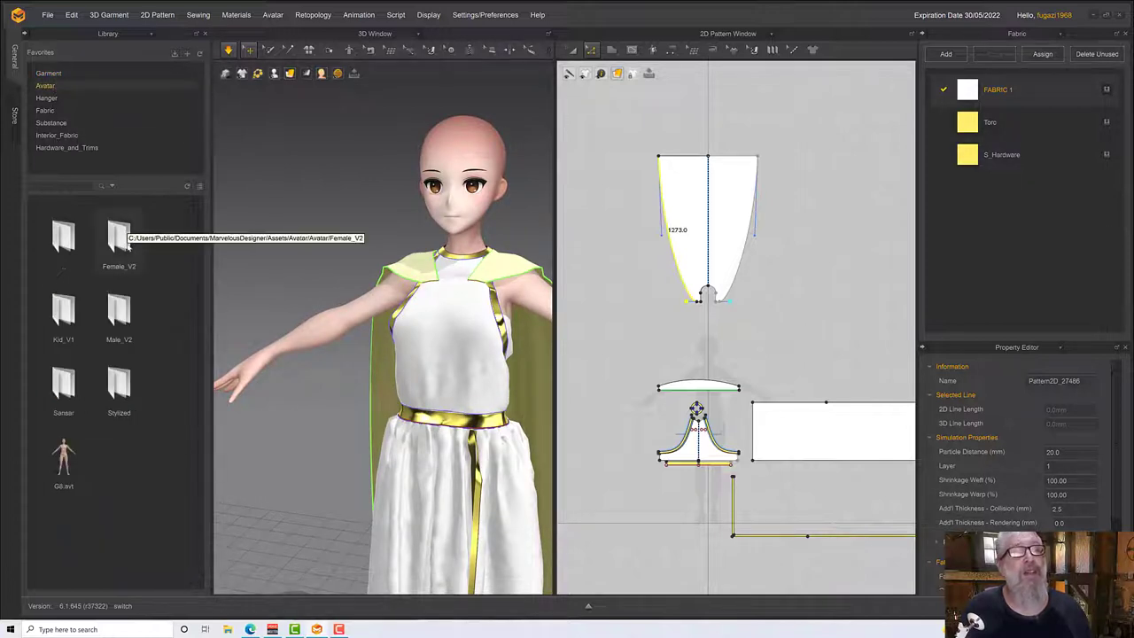
pyautogui.doubleClick(121, 395)
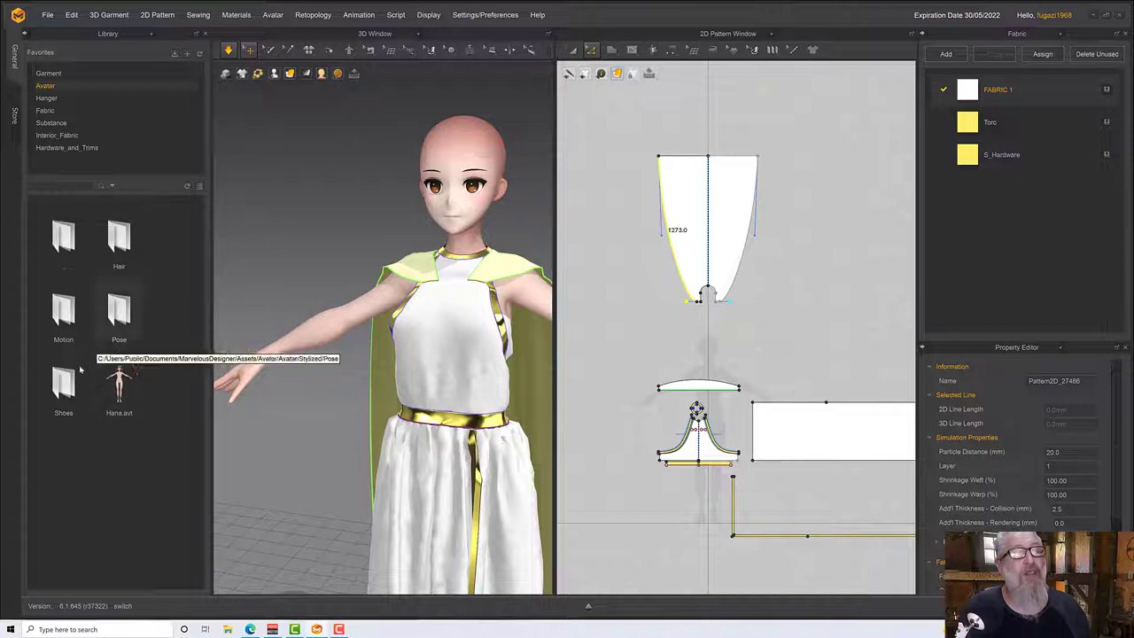
pyautogui.doubleClick(117, 239)
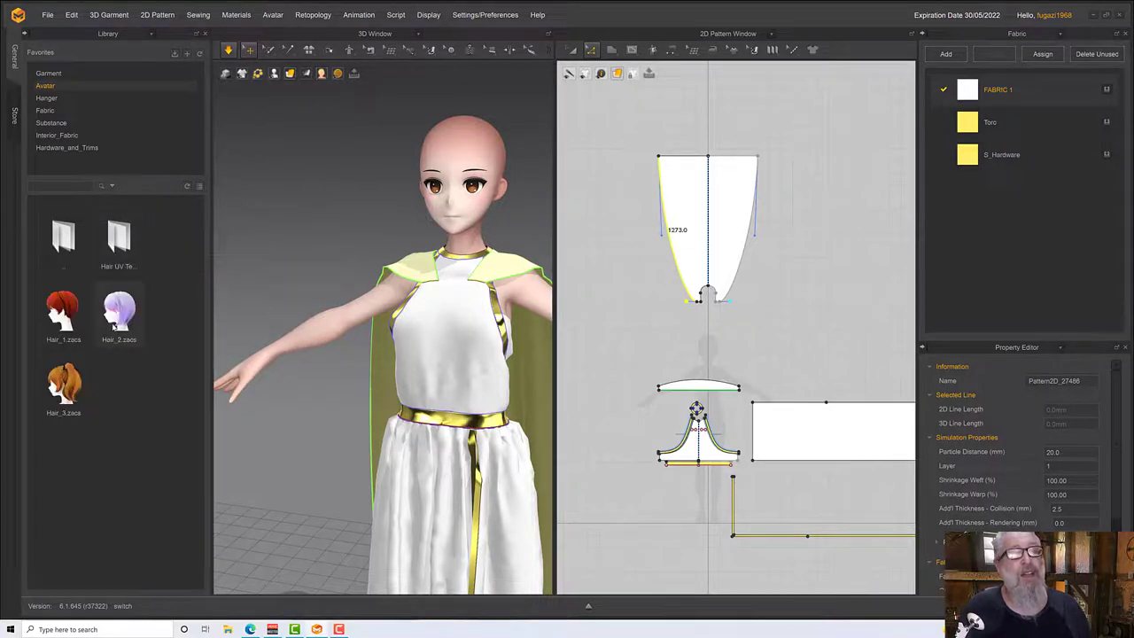
pyautogui.moveTo(119, 311); pyautogui.dragTo(473, 141)
pyautogui.moveTo(455, 202); pyautogui.dragTo(479, 203, button='right')
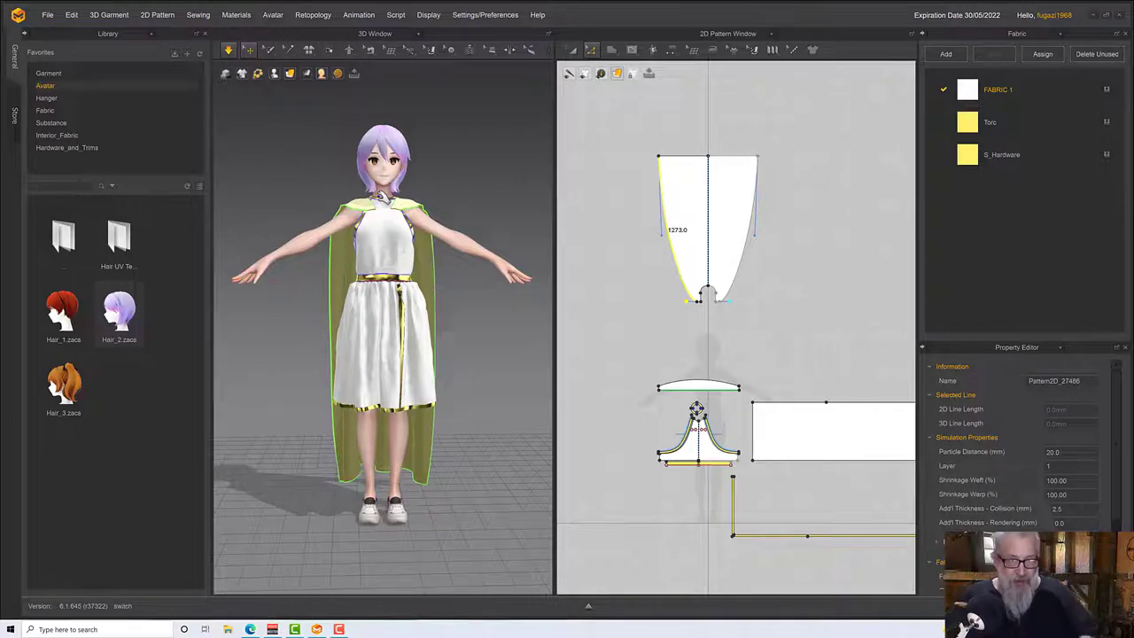
pyautogui.moveTo(379, 213); pyautogui.dragTo(399, 213, button='right')
pyautogui.scroll(3, 399, 214)
pyautogui.scroll(5, 399, 213)
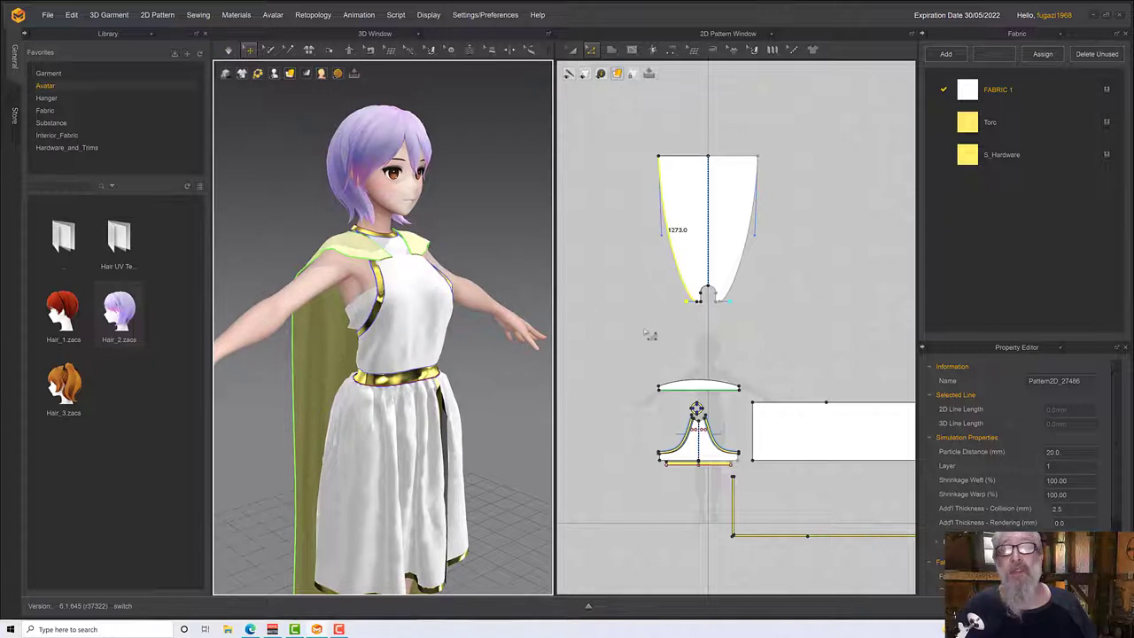
# Draw a rectangular pattern piece about 360 mm wide just below the cape's neckline, in line with its left half.
pyautogui.click(611, 49)
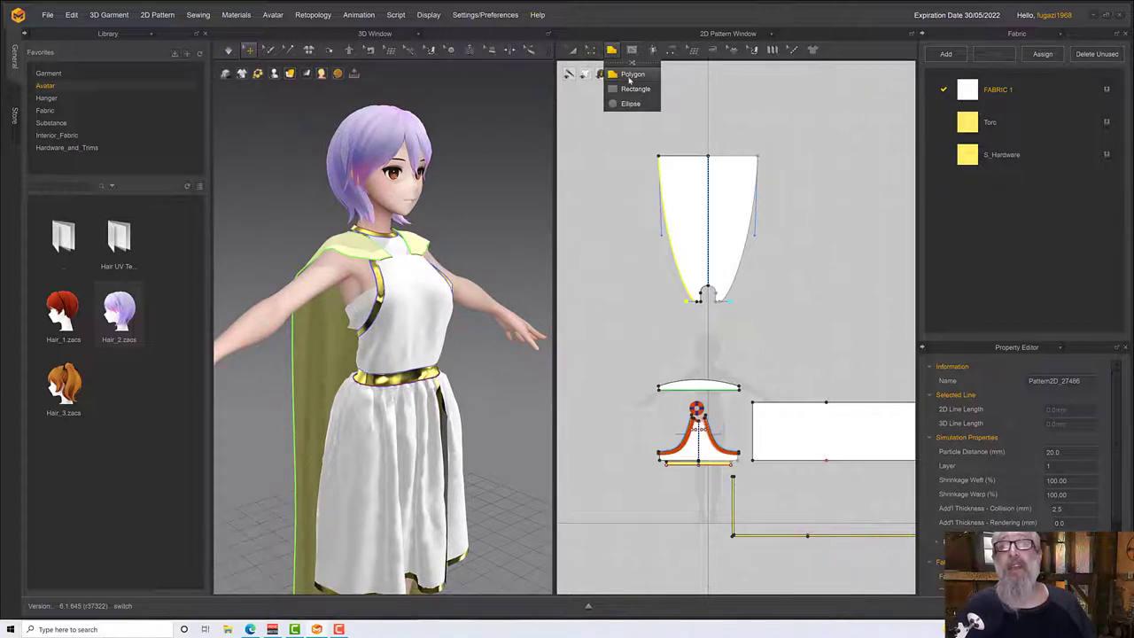
pyautogui.click(634, 89)
pyautogui.scroll(3, 603, 346)
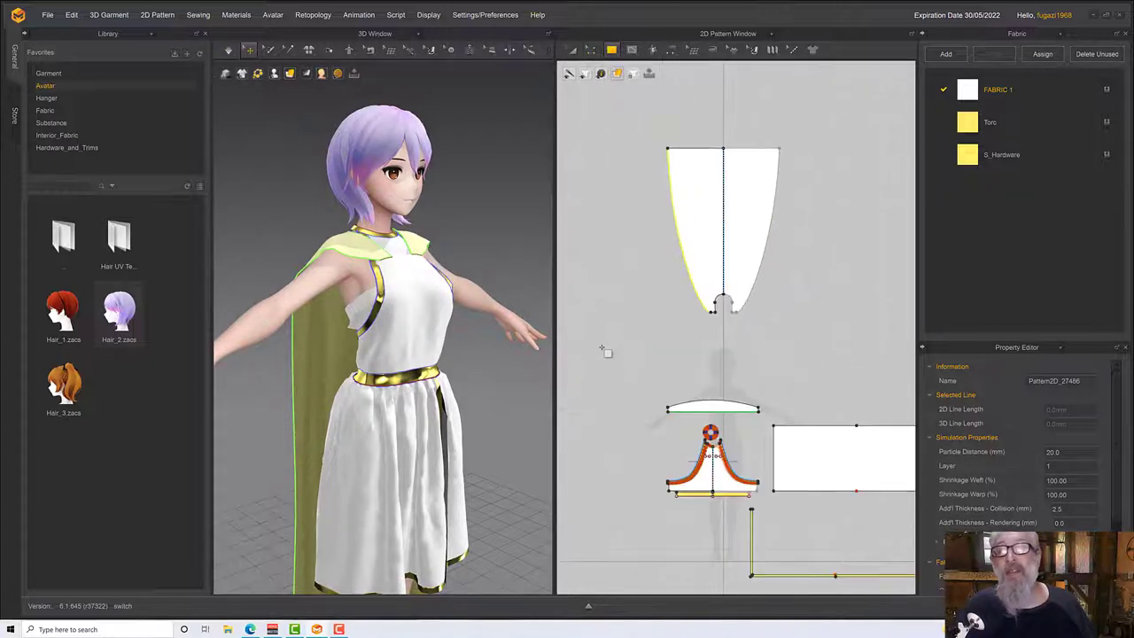
pyautogui.moveTo(696, 360); pyautogui.dragTo(767, 426)
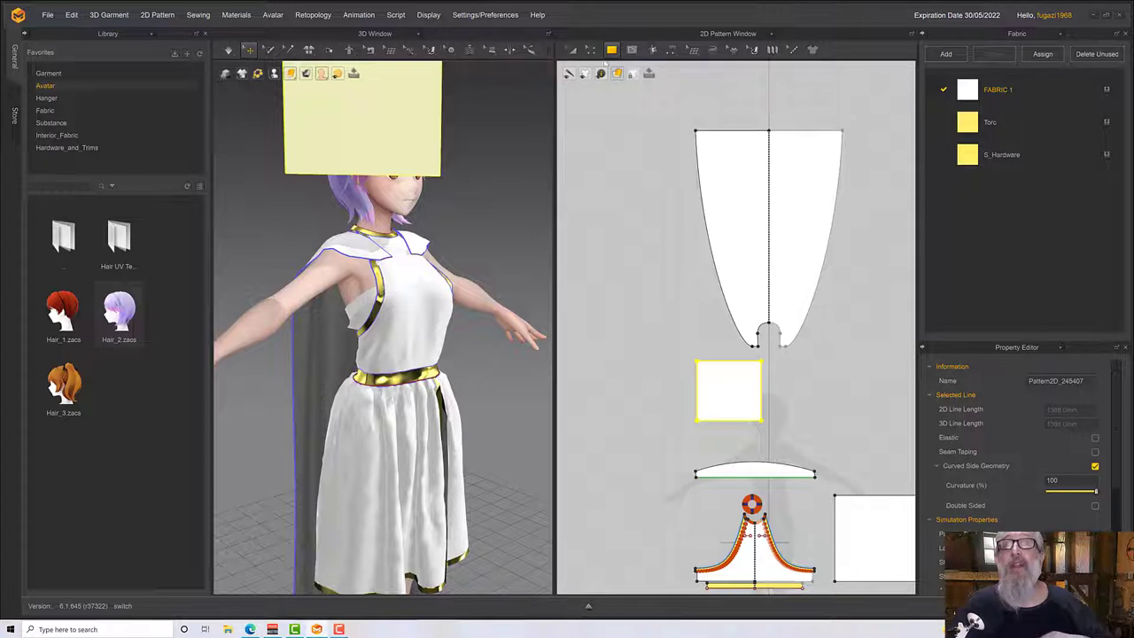
# Round the new rectangle's upper outer corner with the Smooth Curve tool.
pyautogui.click(591, 50)
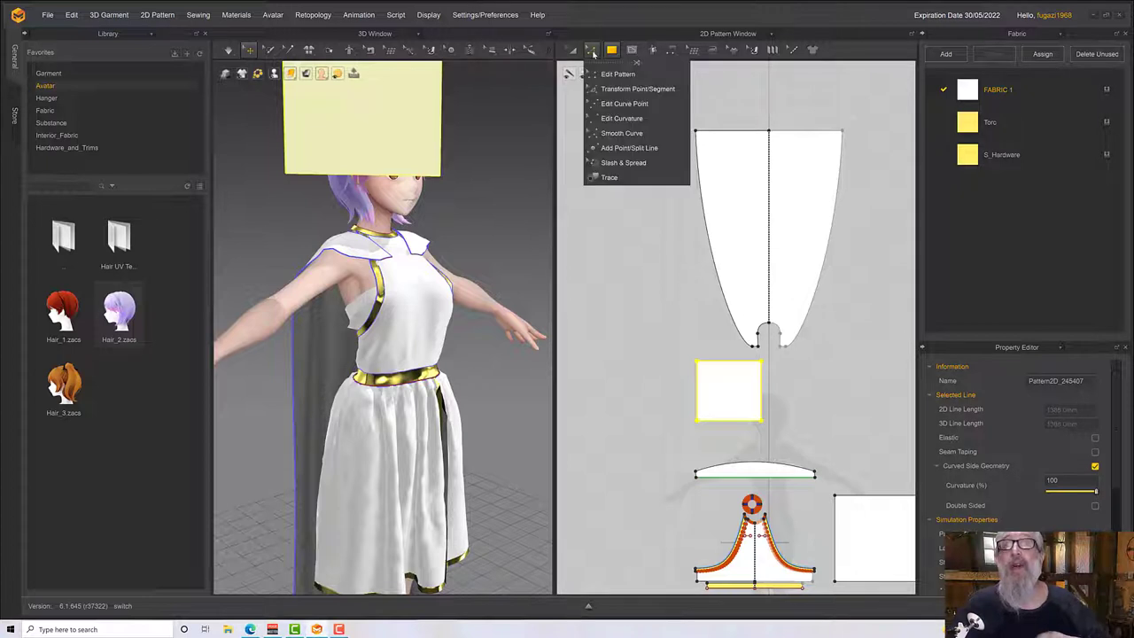
pyautogui.click(610, 134)
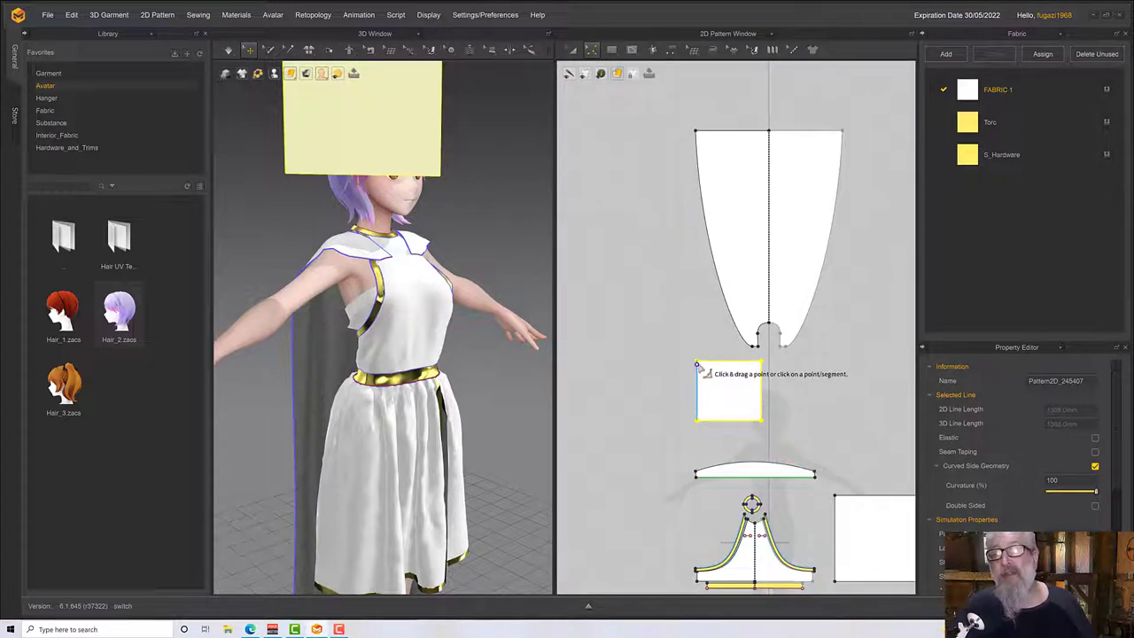
pyautogui.moveTo(697, 363); pyautogui.dragTo(726, 386)
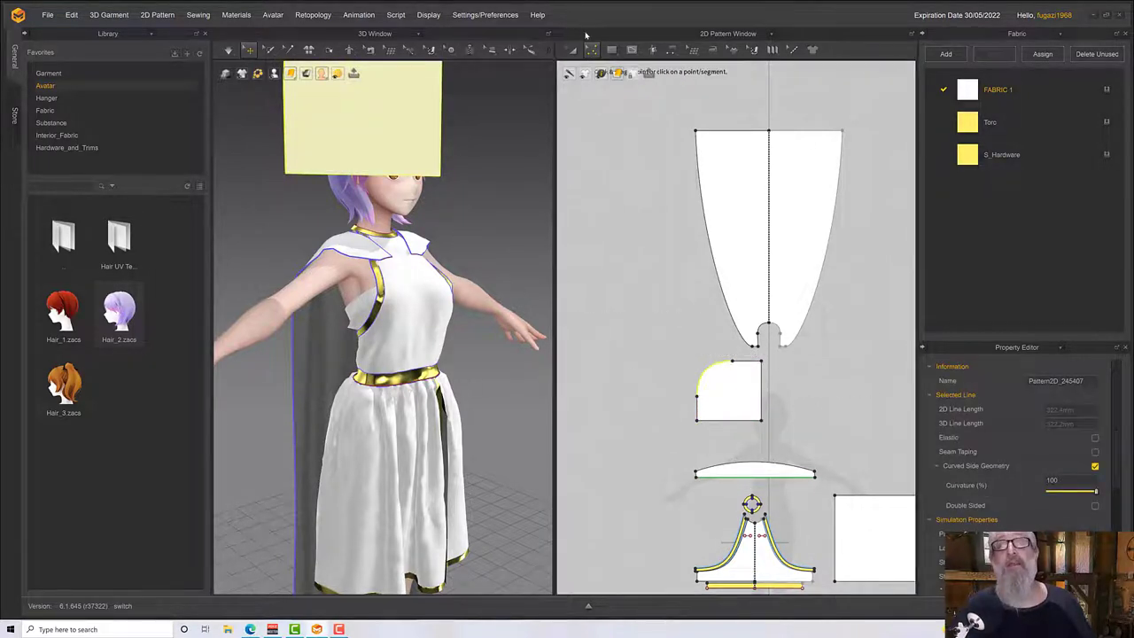
pyautogui.click(588, 51)
pyautogui.click(680, 338)
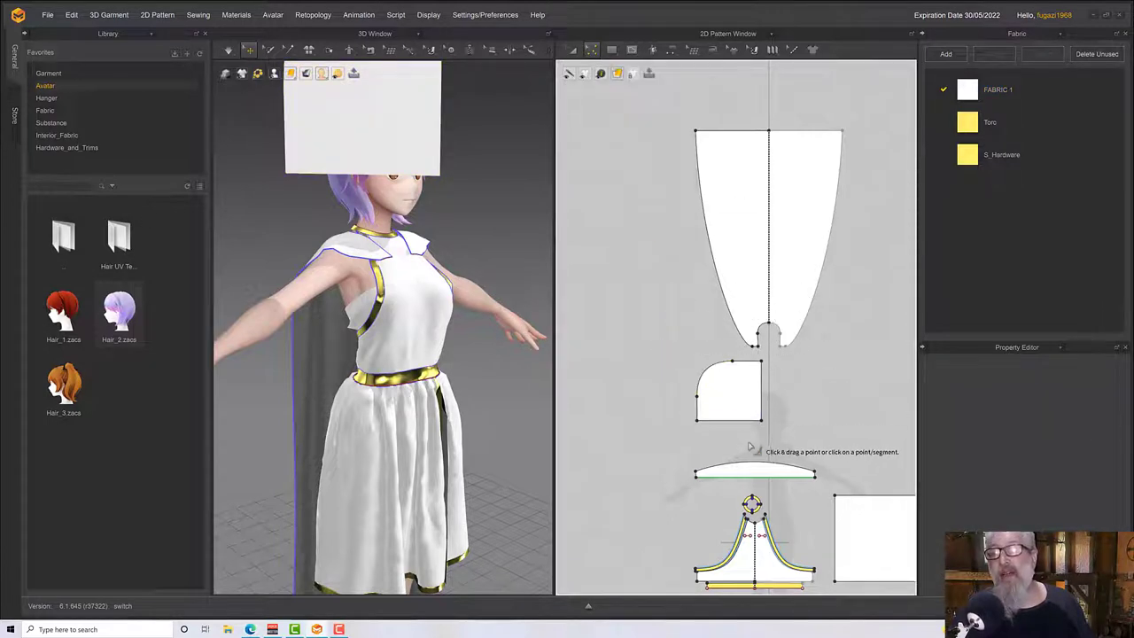
# Lengthen the rounded piece by moving its lower edge straight down, keeping it about 360 mm wide.
pyautogui.click(592, 51)
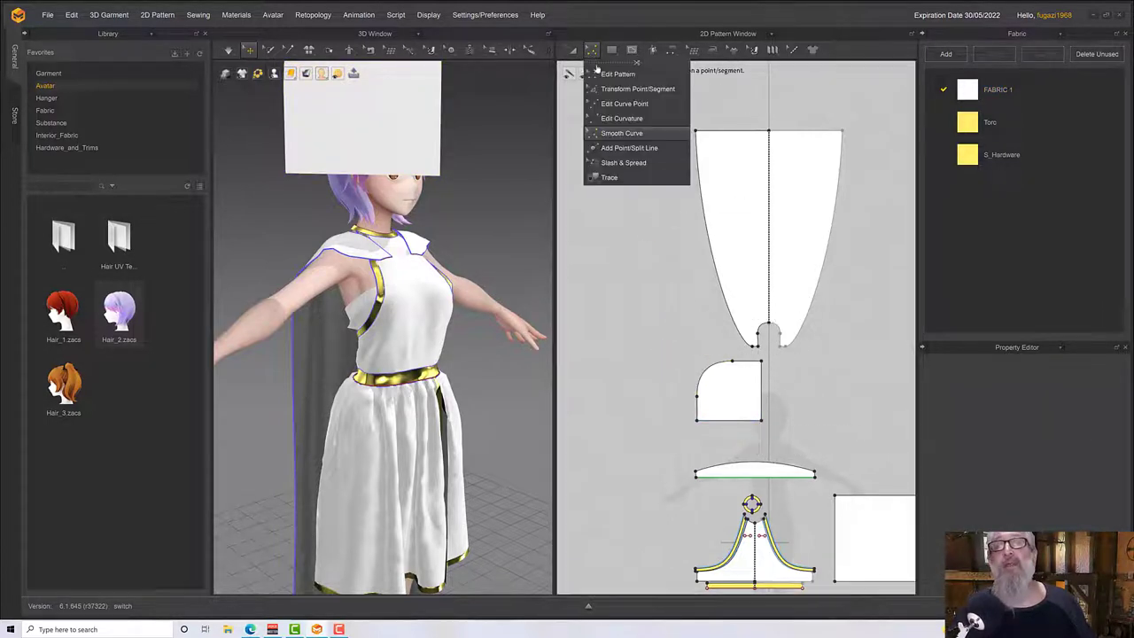
pyautogui.click(735, 423)
pyautogui.moveTo(735, 434); pyautogui.dragTo(735, 449)
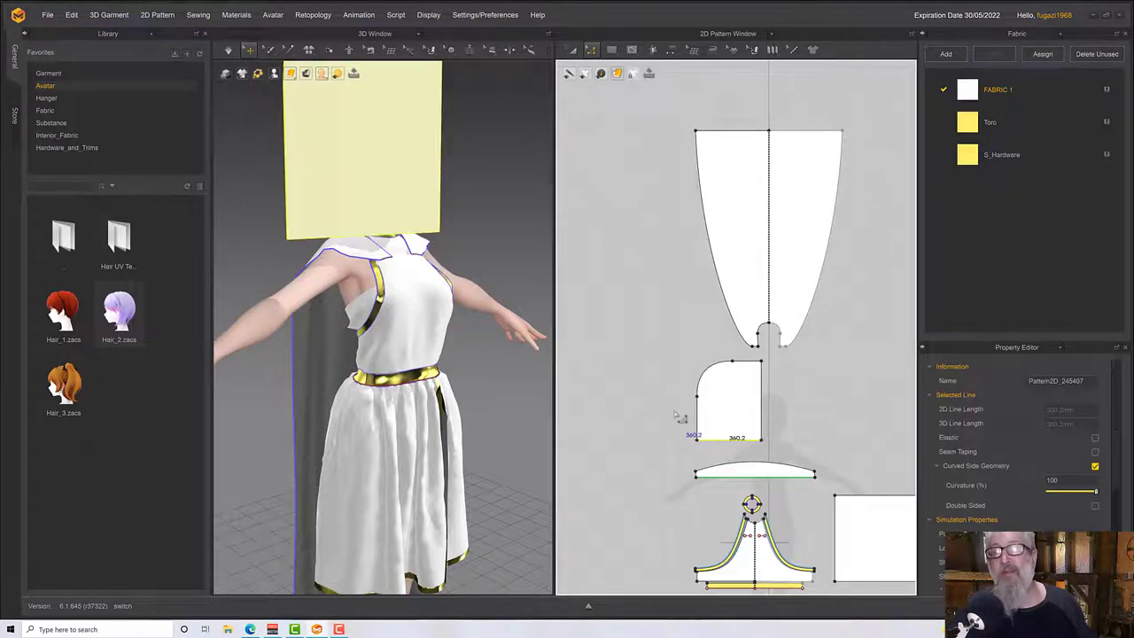
# Rotate the rounded piece in 3D so it stands front to back, and position it upright beside the avatar's head.
pyautogui.moveTo(430, 253); pyautogui.dragTo(446, 194, button='right')
pyautogui.scroll(-3, 439, 248)
pyautogui.click(411, 246)
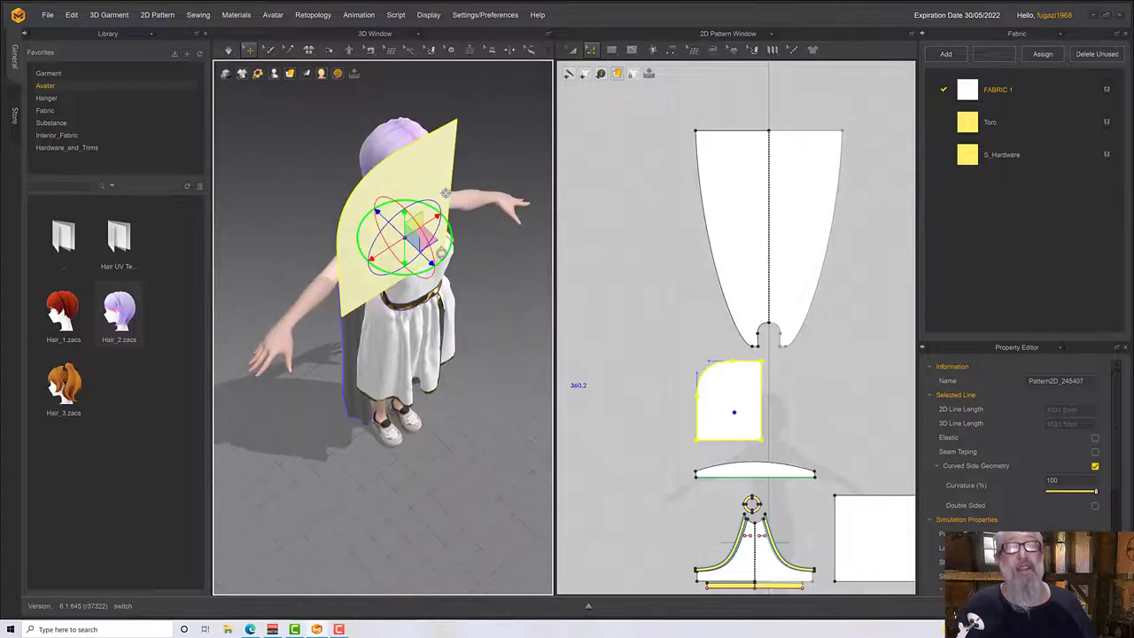
pyautogui.moveTo(444, 253); pyautogui.dragTo(397, 274)
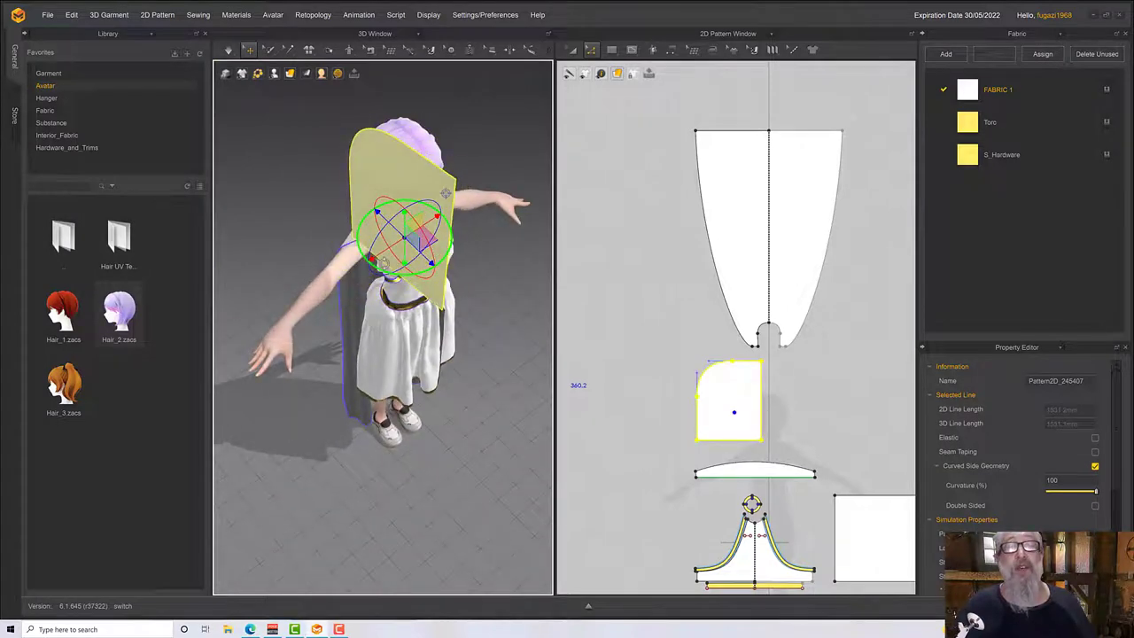
pyautogui.moveTo(393, 273); pyautogui.dragTo(427, 232, button='right')
pyautogui.moveTo(422, 226); pyautogui.dragTo(327, 226)
pyautogui.moveTo(327, 227); pyautogui.dragTo(285, 229, button='right')
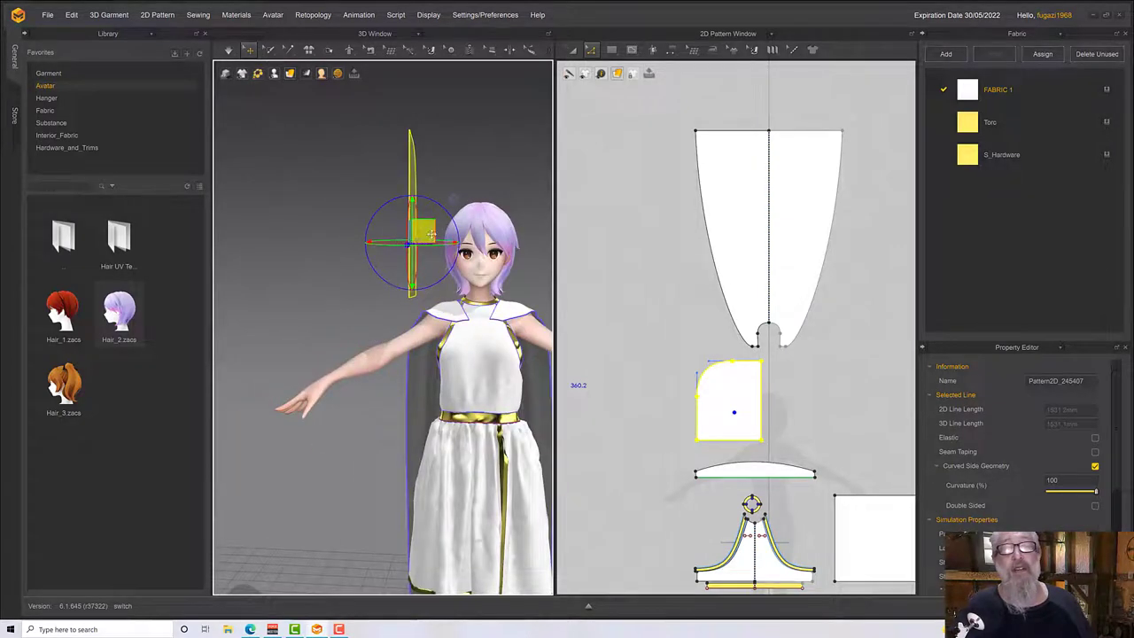
pyautogui.moveTo(431, 235); pyautogui.dragTo(451, 240)
pyautogui.moveTo(457, 241); pyautogui.dragTo(593, 245, button='right')
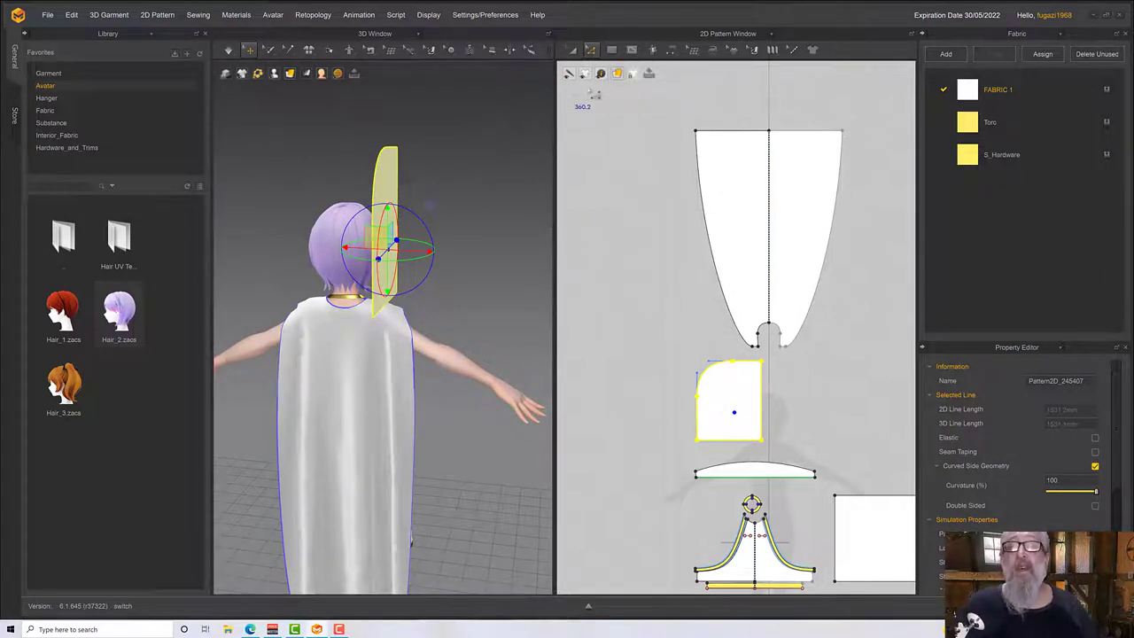
# Free-sew the rounded piece's lower edge to the left half of the cape's neckline, about 173 mm up to the centre.
pyautogui.click(671, 49)
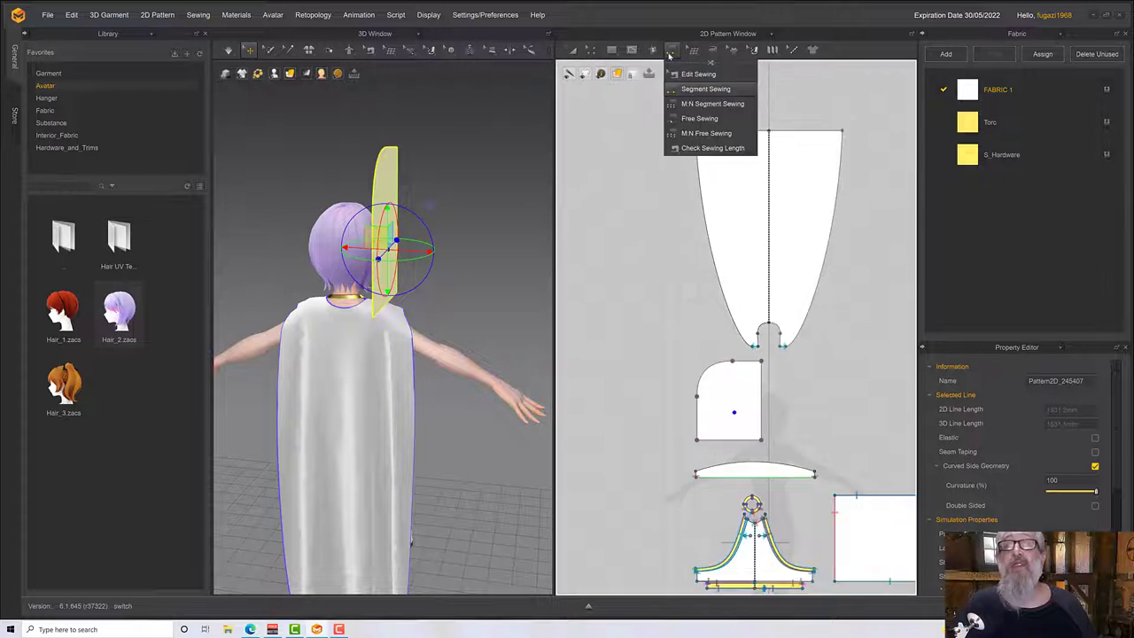
pyautogui.click(697, 121)
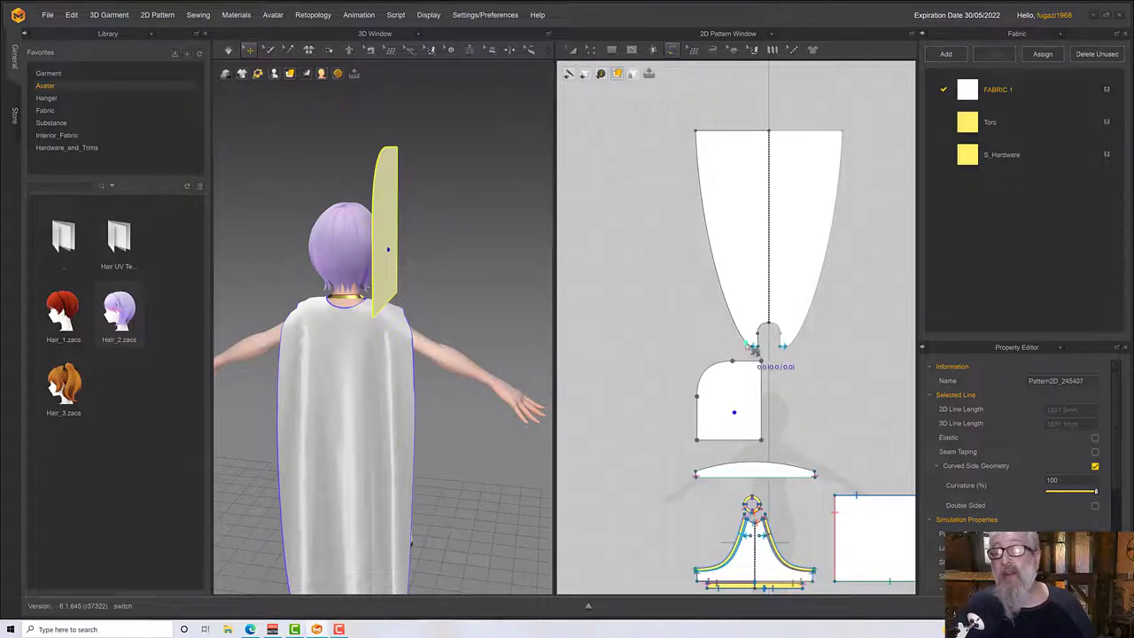
pyautogui.click(764, 443)
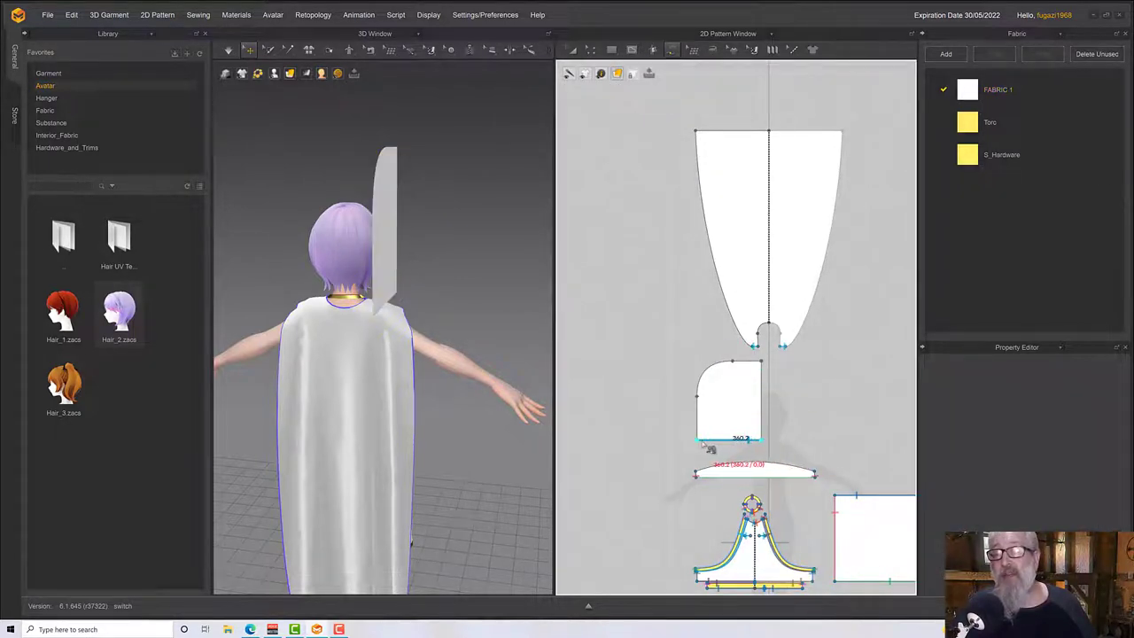
pyautogui.click(758, 347)
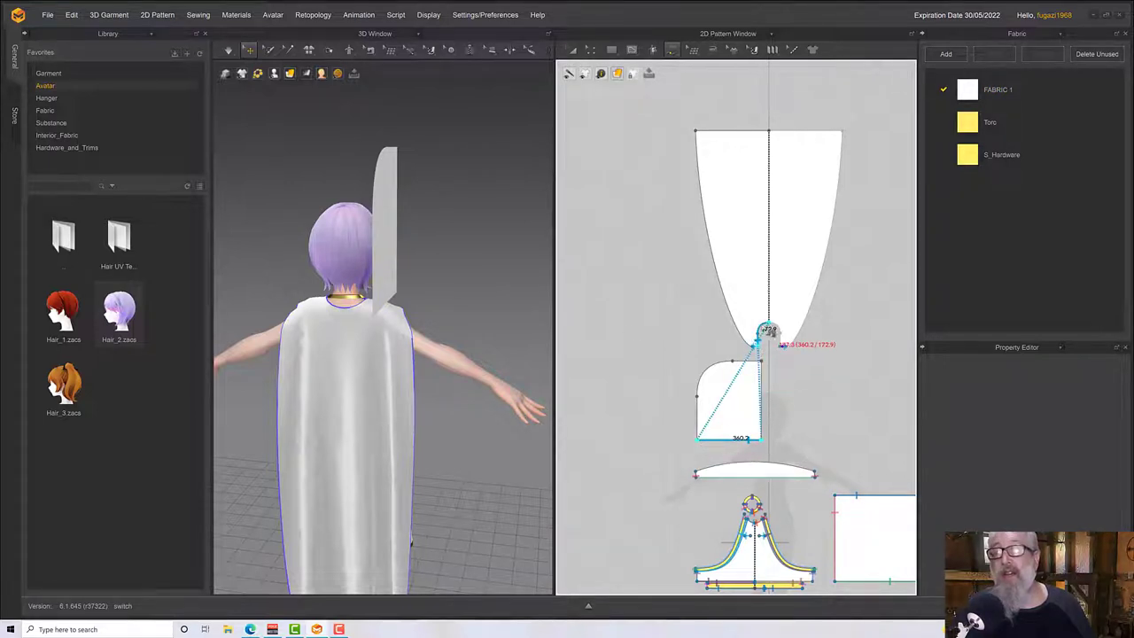
pyautogui.click(782, 345)
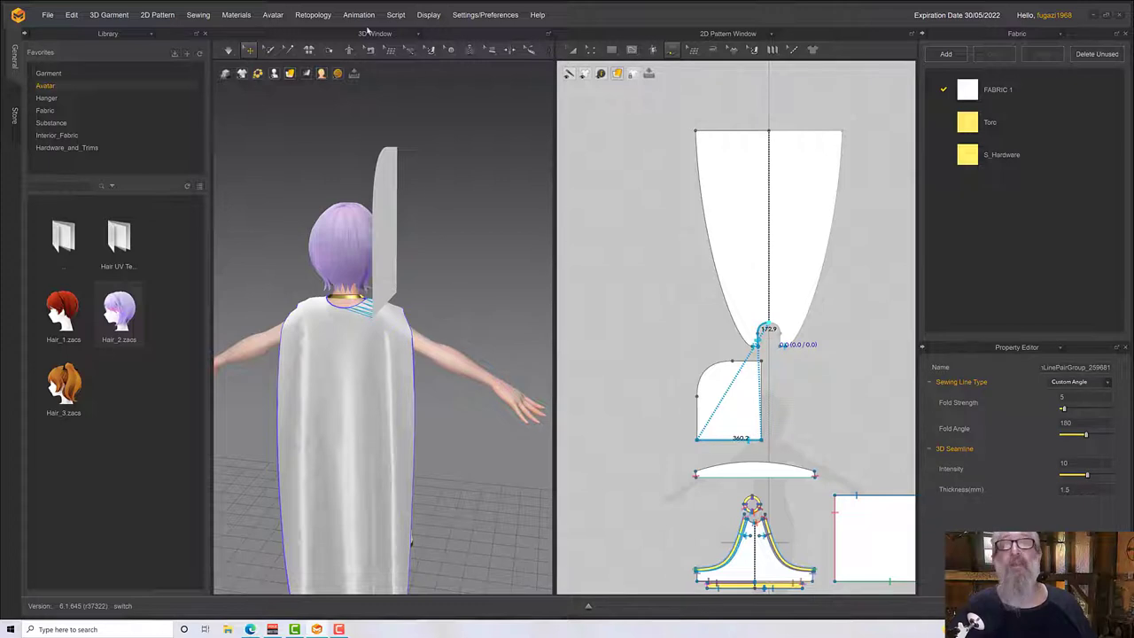
# Create a symmetric copy of the hood piece with sewing beside the original, and move it to the other side of the head in 3D.
pyautogui.click(571, 50)
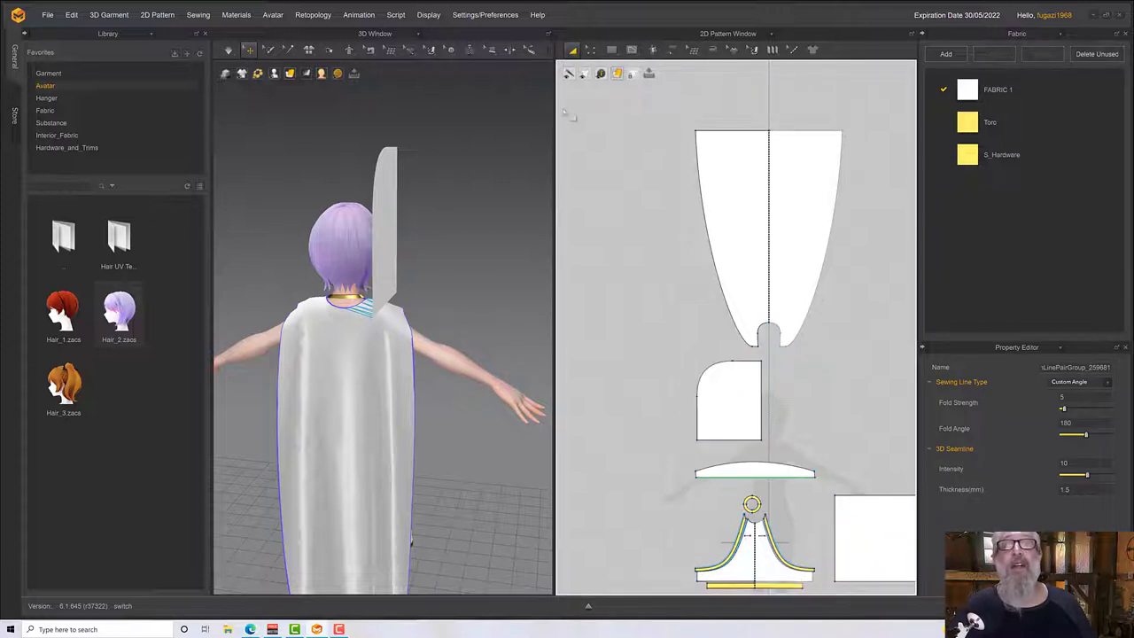
pyautogui.rightClick(722, 391)
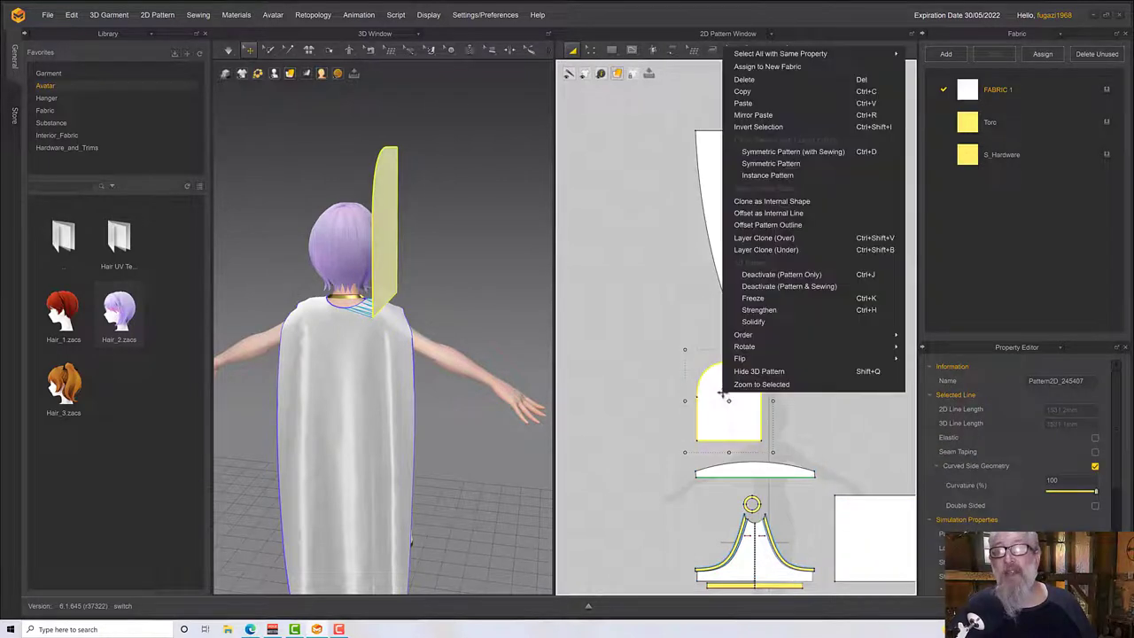
pyautogui.click(777, 152)
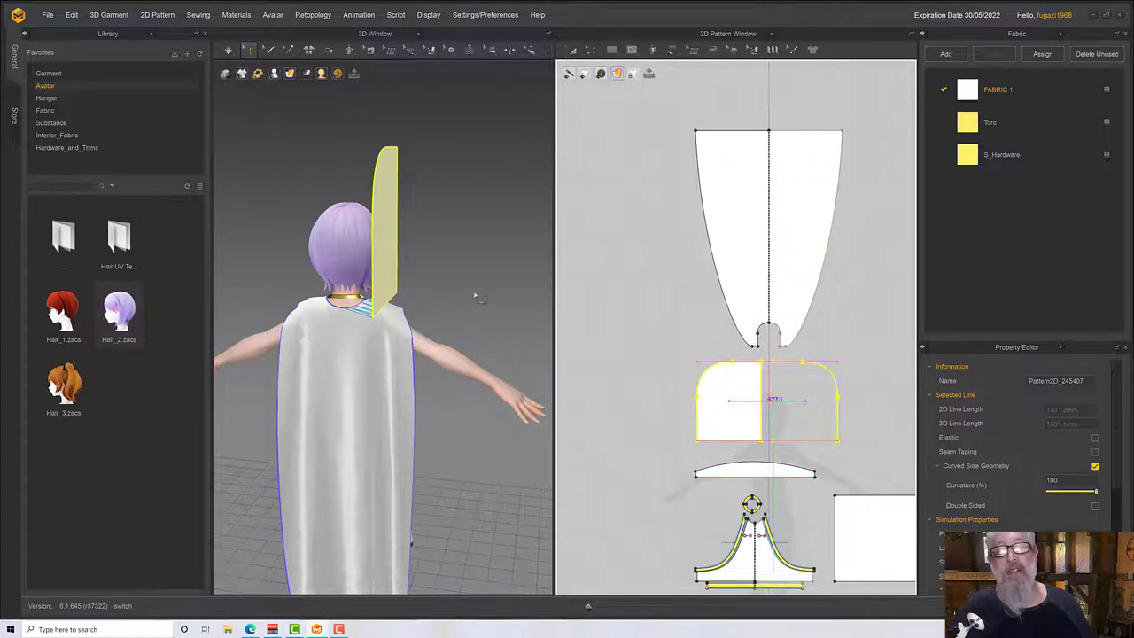
pyautogui.moveTo(468, 281); pyautogui.dragTo(385, 314, button='right')
pyautogui.click(354, 303)
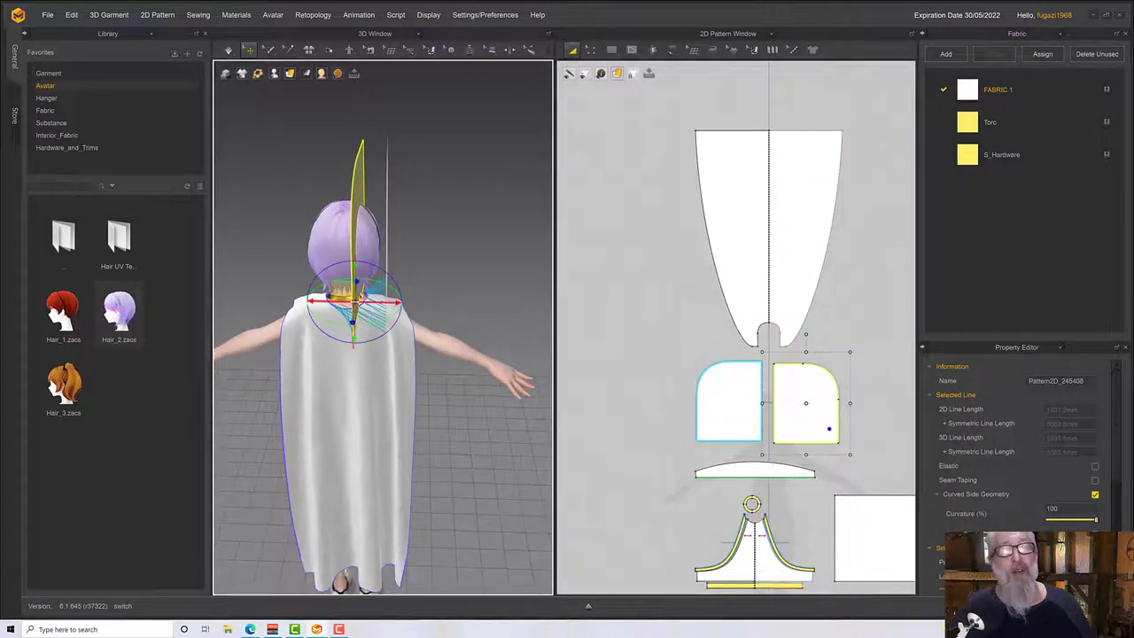
pyautogui.moveTo(360, 310); pyautogui.dragTo(308, 308)
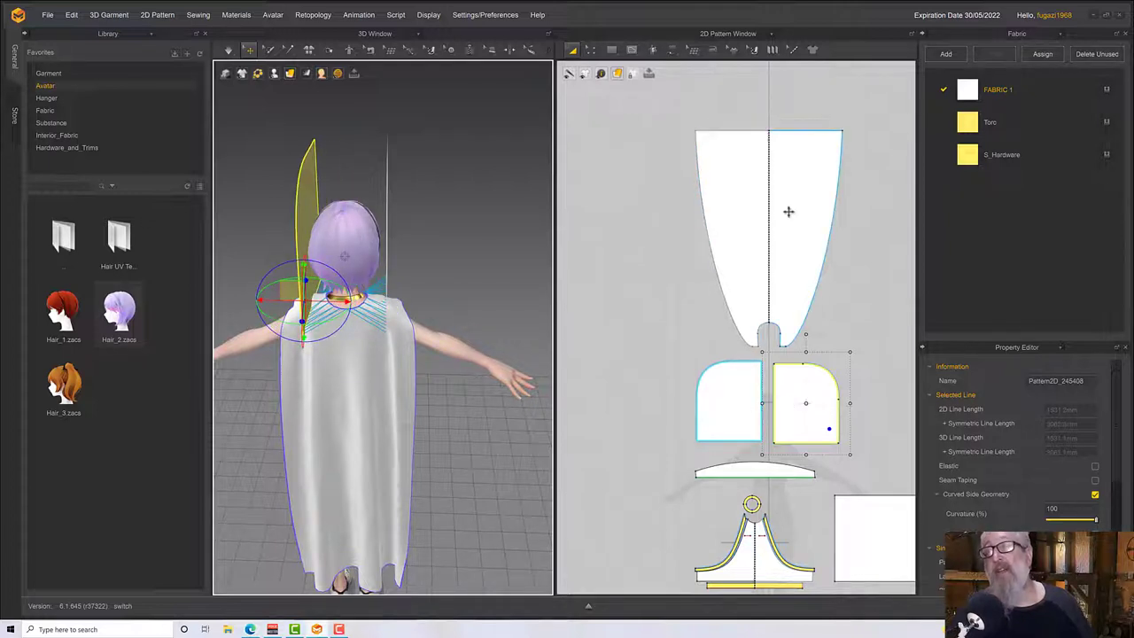
pyautogui.moveTo(526, 294)
pyautogui.mouseDown(button='right')
pyautogui.moveTo(498, 288)
pyautogui.moveTo(514, 279)
pyautogui.mouseUp(button='right')
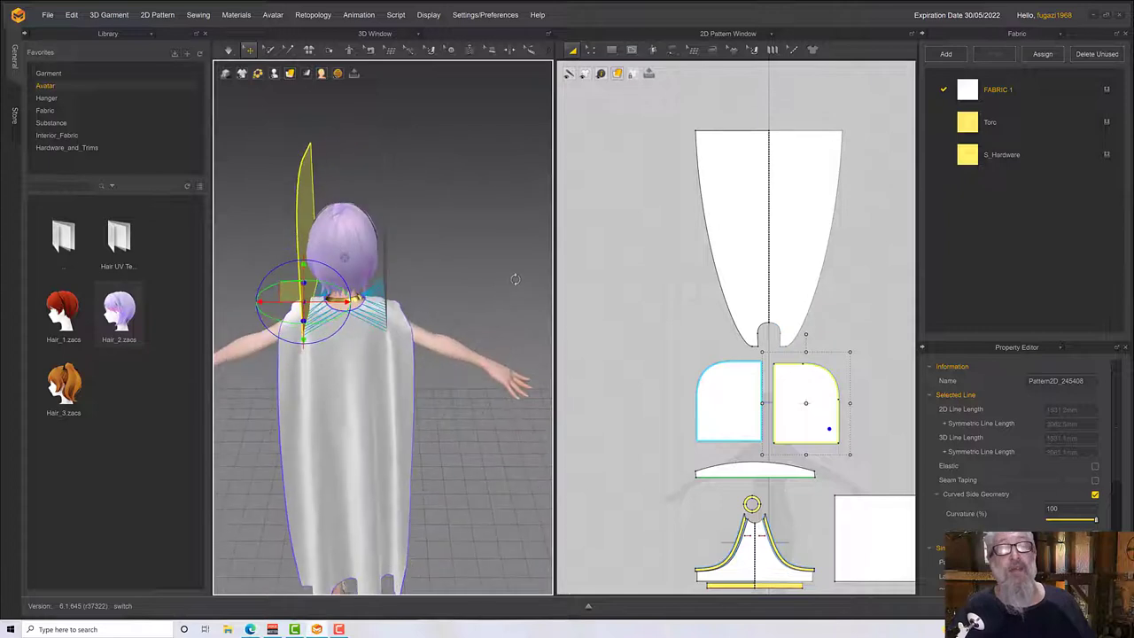
# Free-sew the two hood halves together along their outer side, rounded corner and top edge, about 728 mm each.
pyautogui.click(671, 50)
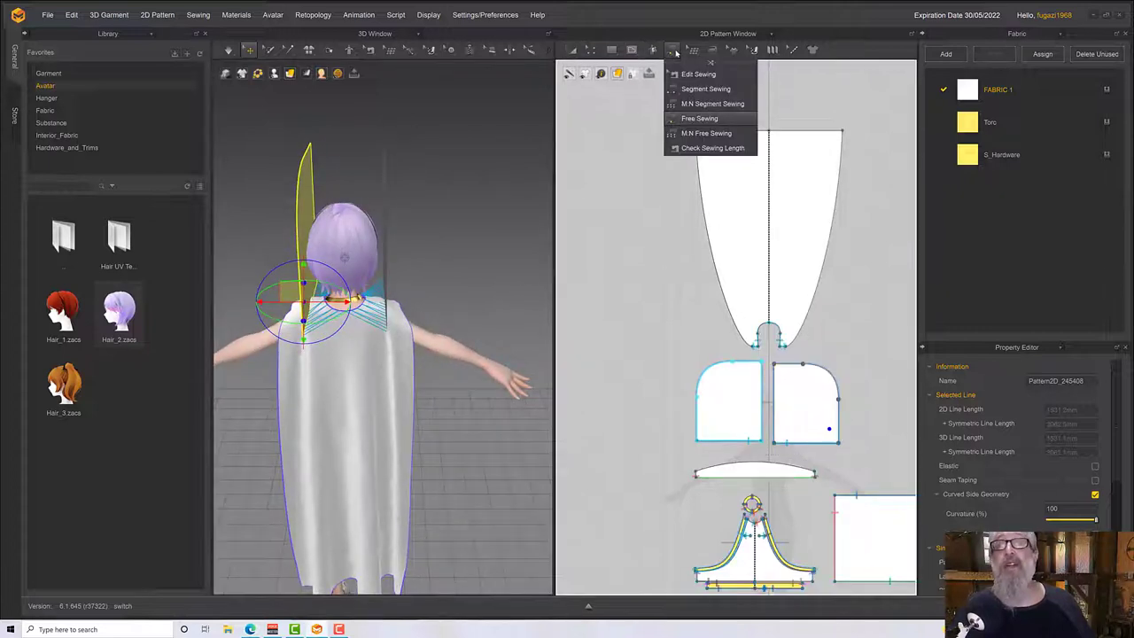
pyautogui.click(696, 118)
pyautogui.click(706, 445)
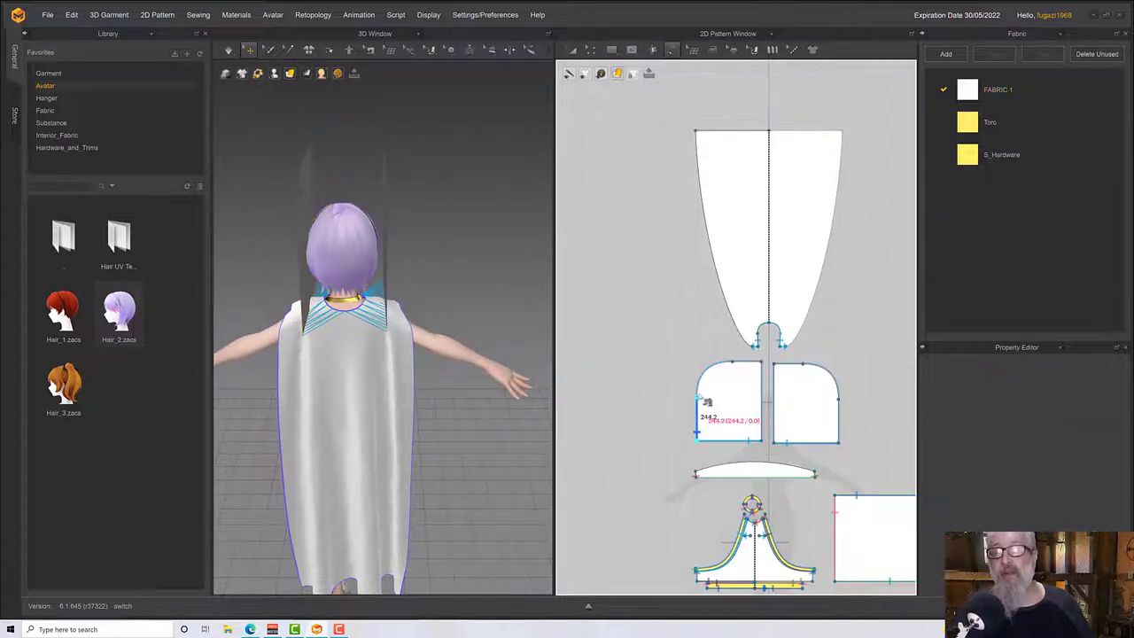
pyautogui.click(760, 363)
pyautogui.click(834, 443)
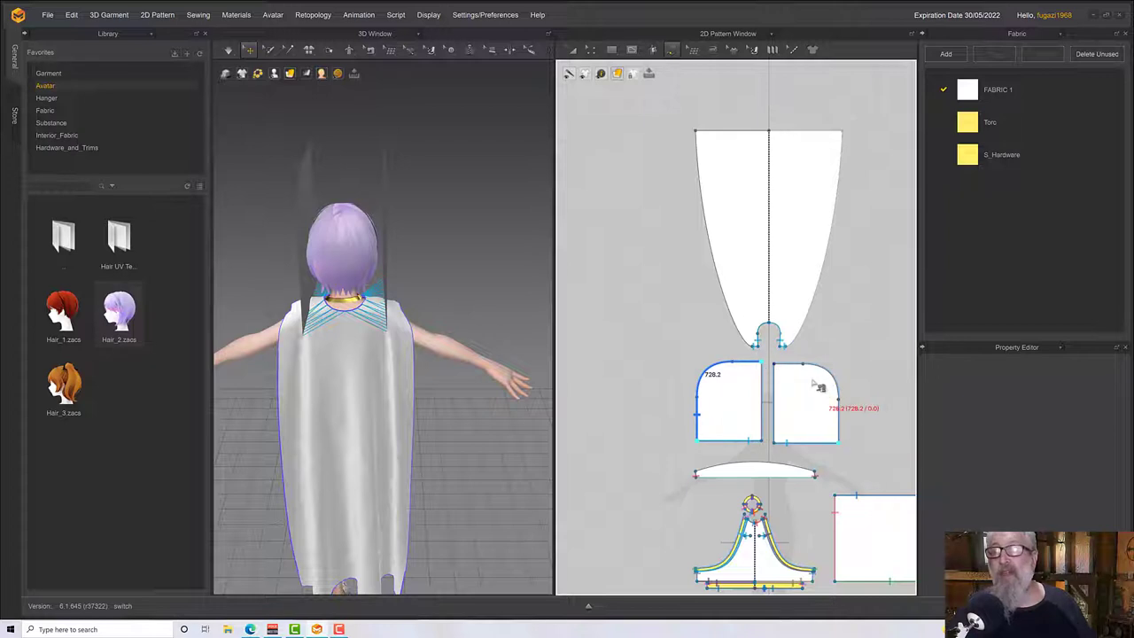
pyautogui.click(776, 365)
# Freeze the cape and simulate the hood so it drapes over the avatar's head.
pyautogui.moveTo(478, 312)
pyautogui.mouseDown(button='right')
pyautogui.moveTo(437, 302)
pyautogui.moveTo(454, 296)
pyautogui.moveTo(387, 301)
pyautogui.moveTo(396, 360)
pyautogui.mouseUp(button='right')
pyautogui.click(383, 368)
pyautogui.rightClick(370, 356)
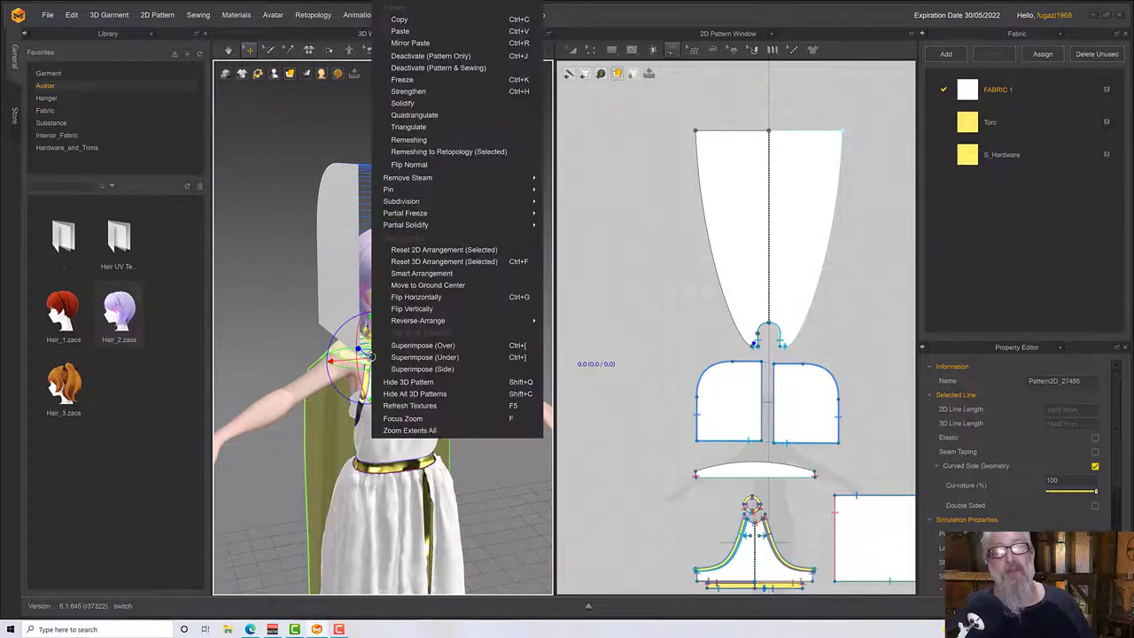
pyautogui.click(403, 79)
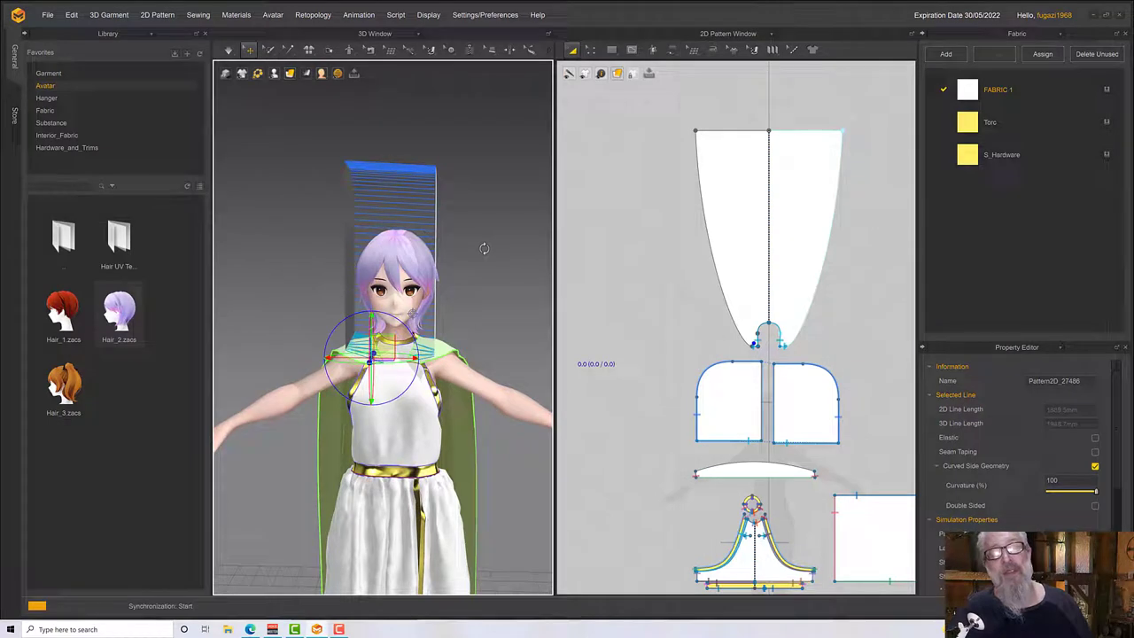
pyautogui.press('space')
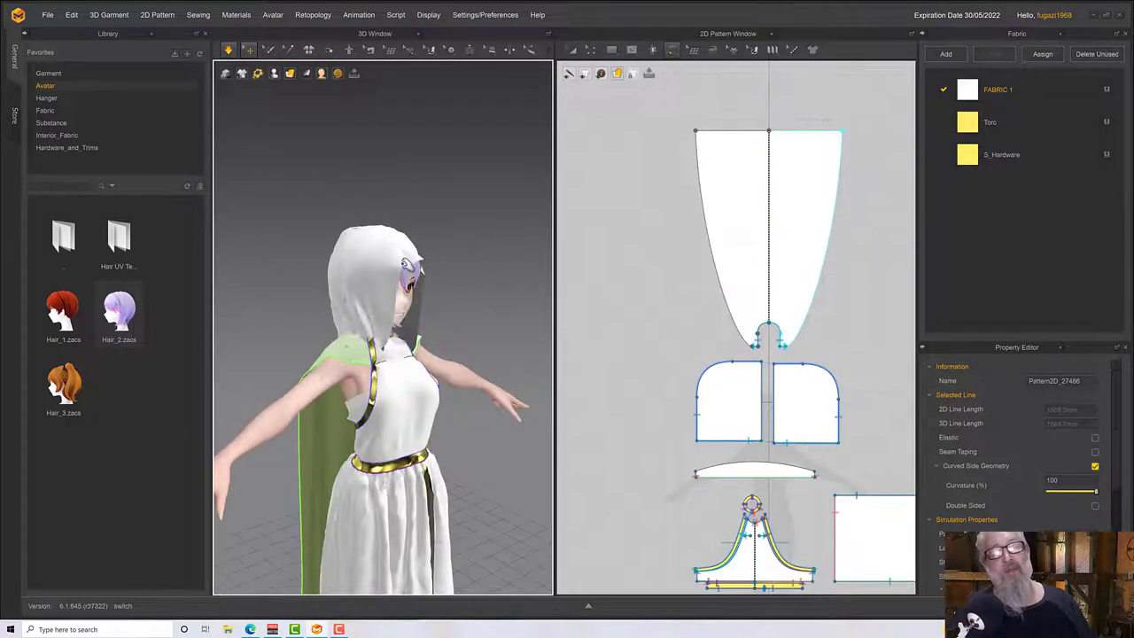
# Tug the hood's side away from the face and rerun the simulation to drape the hood open around the hair.
pyautogui.moveTo(390, 261); pyautogui.dragTo(420, 264)
pyautogui.press('space')
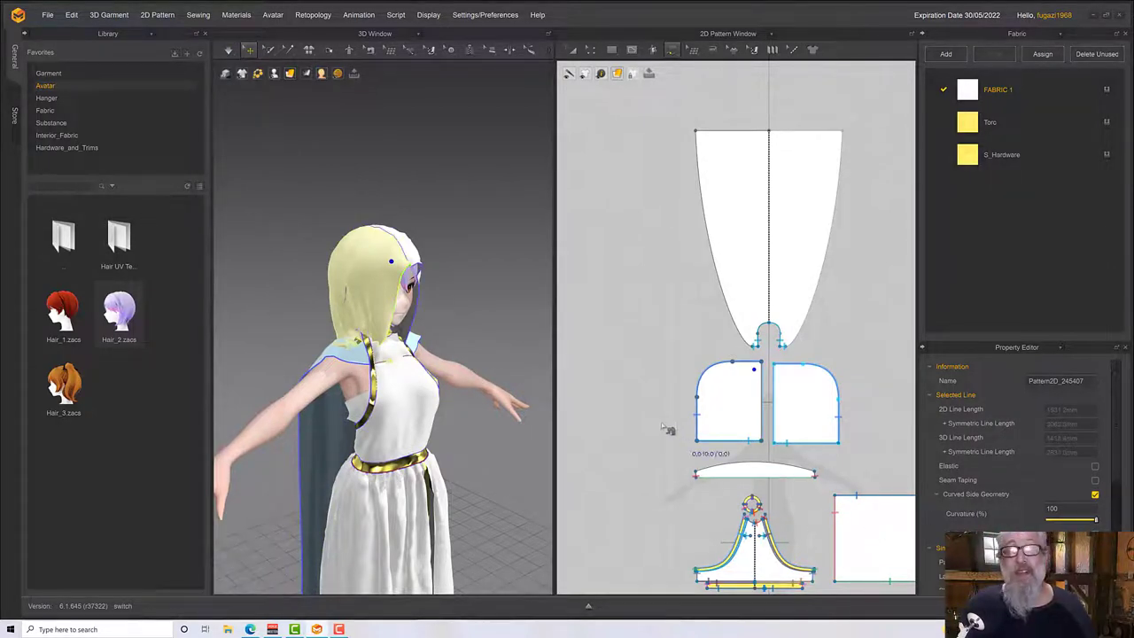
pyautogui.press('a')
pyautogui.moveTo(453, 316); pyautogui.dragTo(349, 314, button='right')
pyautogui.press('n')
pyautogui.moveTo(505, 284); pyautogui.dragTo(478, 283, button='right')
pyautogui.moveTo(477, 282); pyautogui.dragTo(506, 240)
pyautogui.moveTo(461, 263); pyautogui.dragTo(488, 280, button='right')
pyautogui.press('space')
pyautogui.click(436, 295)
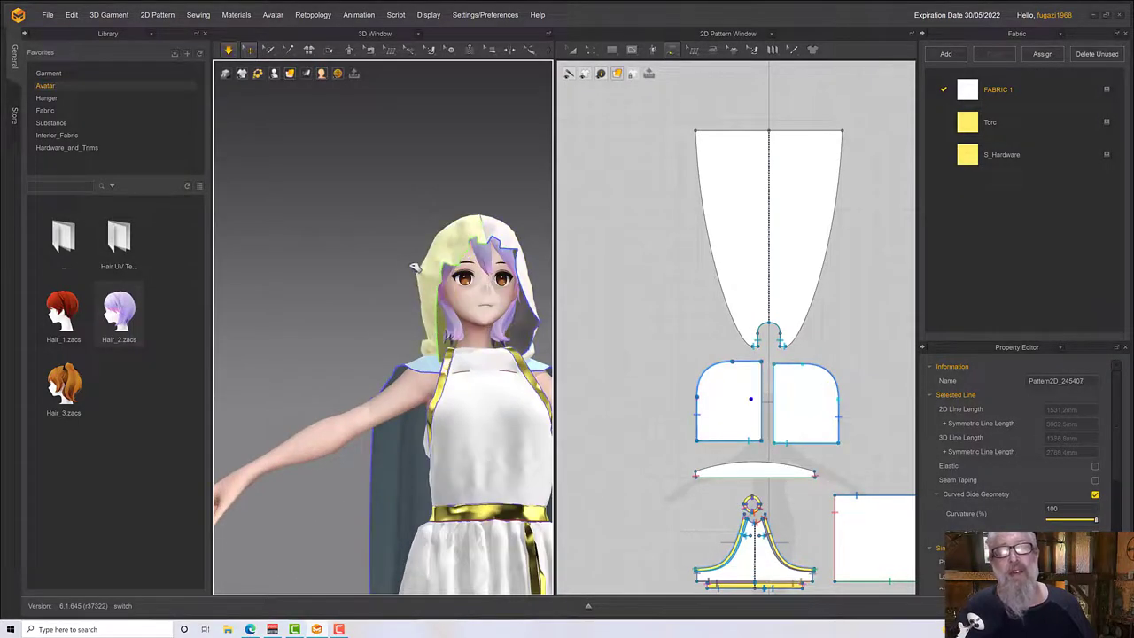
# Pull the hood half on the avatar's left side outward during simulation to widen the opening around the face.
pyautogui.moveTo(392, 257); pyautogui.dragTo(425, 314, button='right')
pyautogui.moveTo(416, 336); pyautogui.dragTo(473, 334)
pyautogui.moveTo(416, 334); pyautogui.dragTo(478, 335, button='right')
pyautogui.moveTo(430, 332); pyautogui.dragTo(483, 345)
pyautogui.moveTo(483, 345); pyautogui.dragTo(398, 272, button='right')
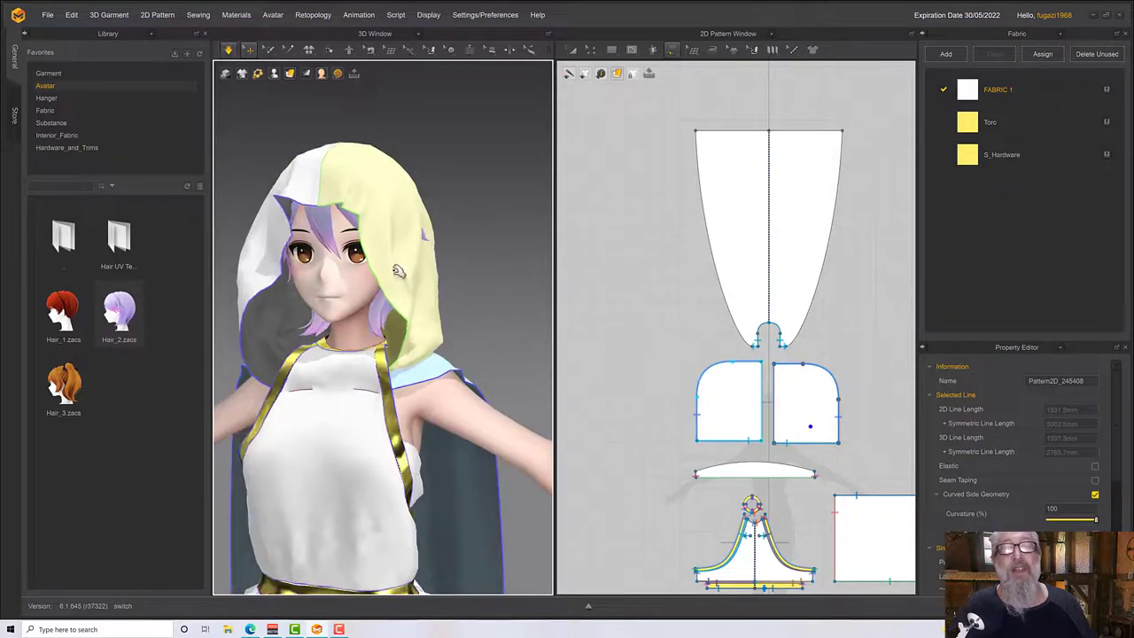
pyautogui.moveTo(466, 248); pyautogui.dragTo(402, 247, button='right')
pyautogui.moveTo(453, 273); pyautogui.dragTo(470, 239, button='right')
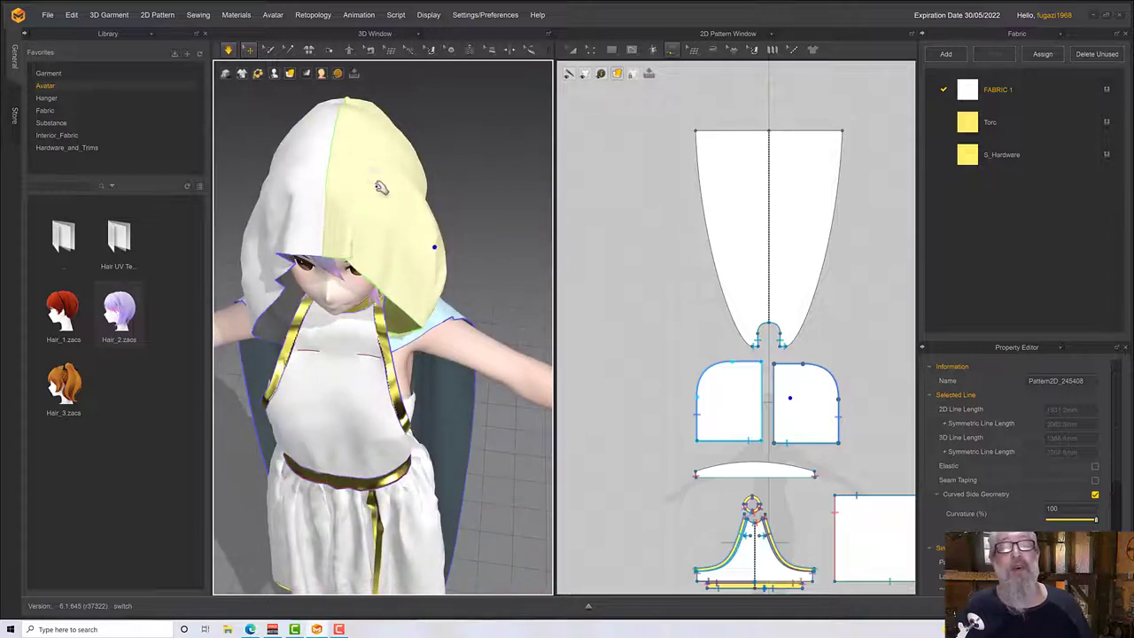
# Pull the hood half on the avatar's right side into shape during simulation so it drapes smoothly beside the face.
pyautogui.moveTo(387, 160); pyautogui.dragTo(421, 201, button='right')
pyautogui.click(296, 335)
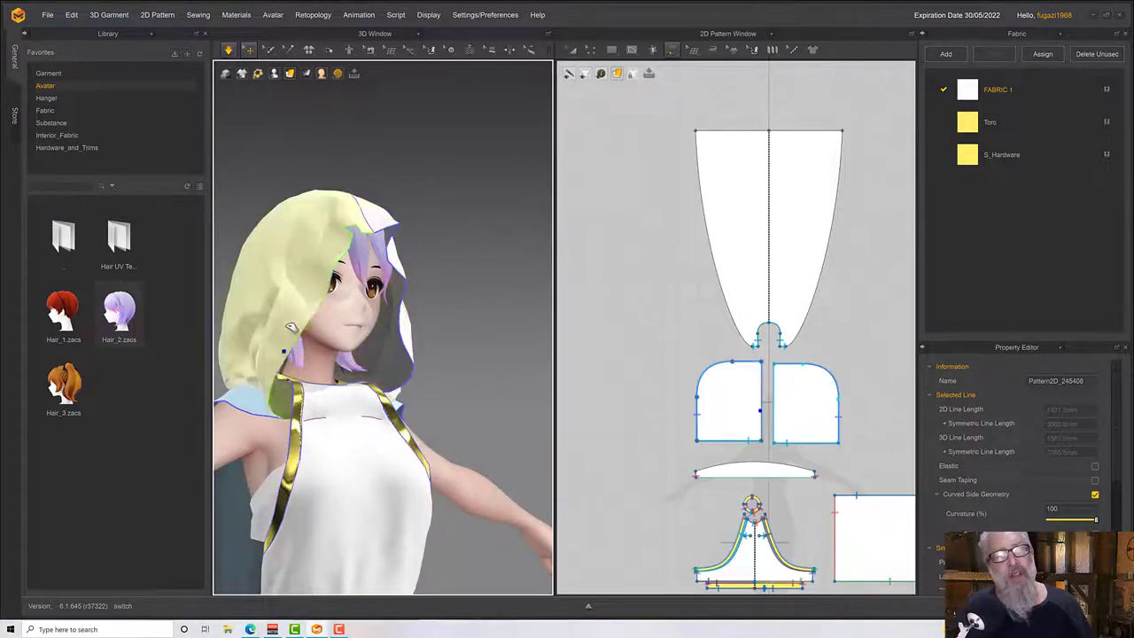
pyautogui.moveTo(311, 221); pyautogui.dragTo(304, 307)
pyautogui.moveTo(304, 307); pyautogui.dragTo(369, 293, button='right')
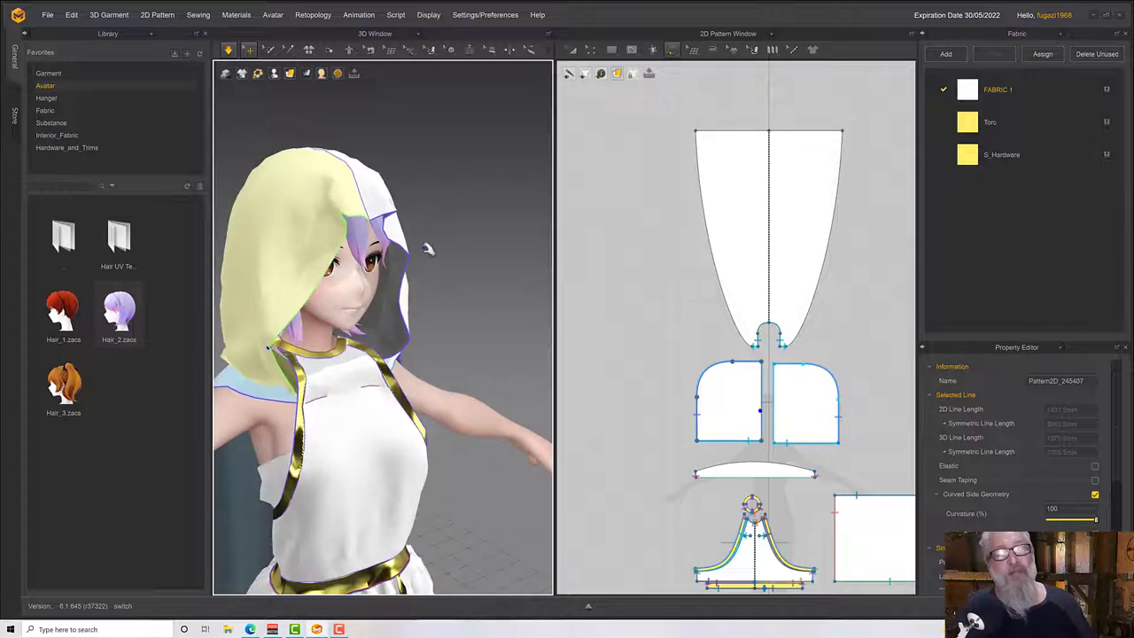
# Unfreeze the cape pattern at the avatar's shoulder.
pyautogui.moveTo(425, 246); pyautogui.dragTo(469, 241, button='right')
pyautogui.click(310, 372)
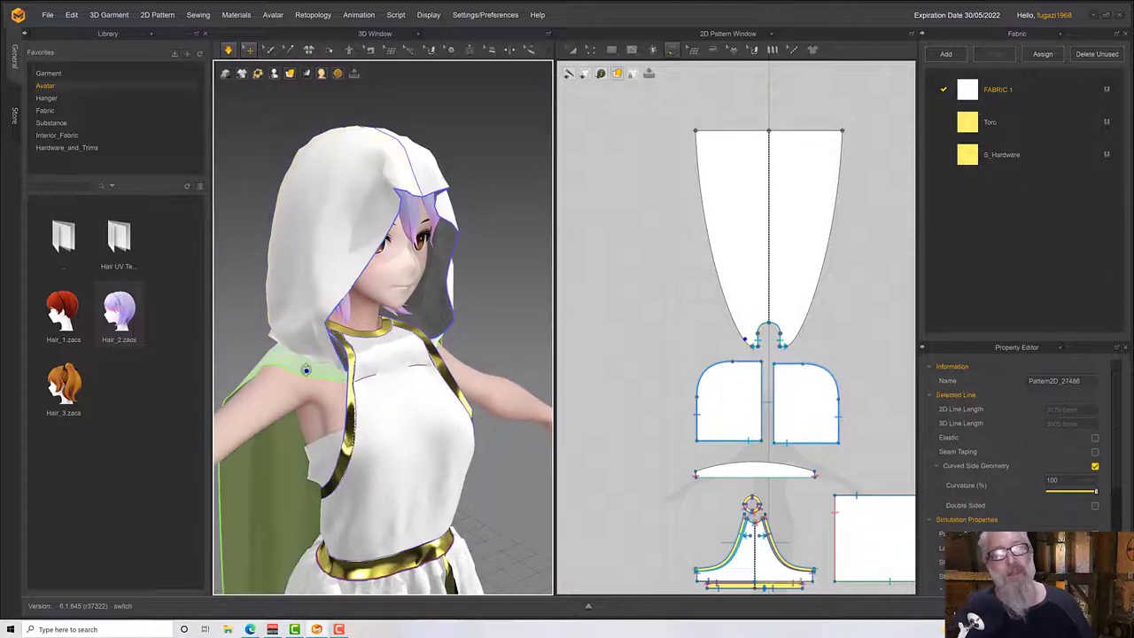
pyautogui.rightClick(310, 372)
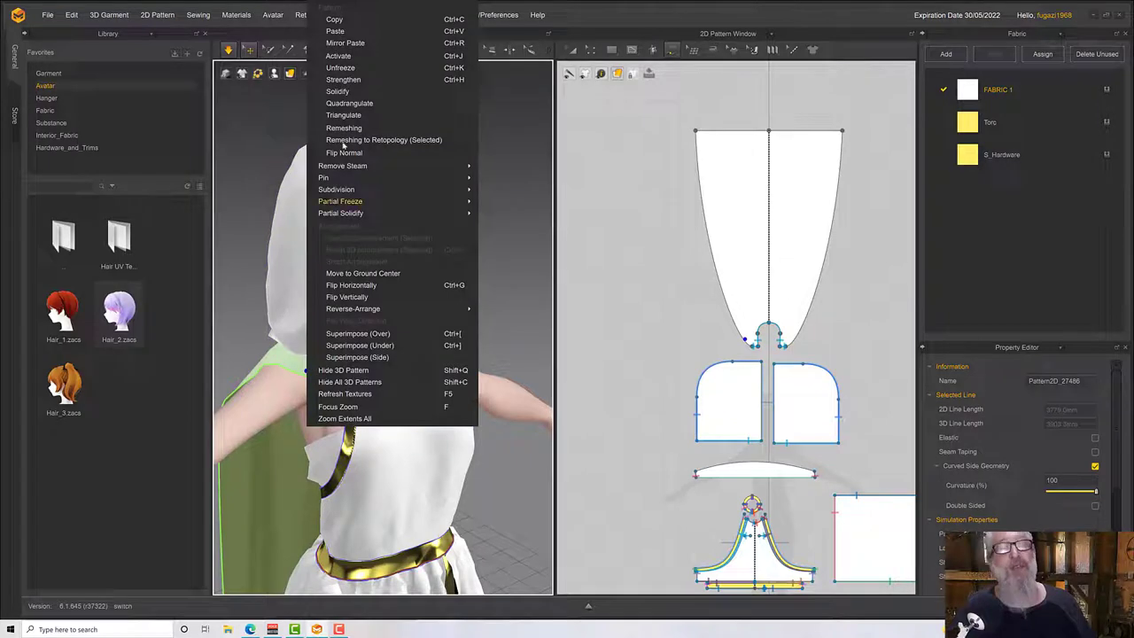
pyautogui.click(340, 69)
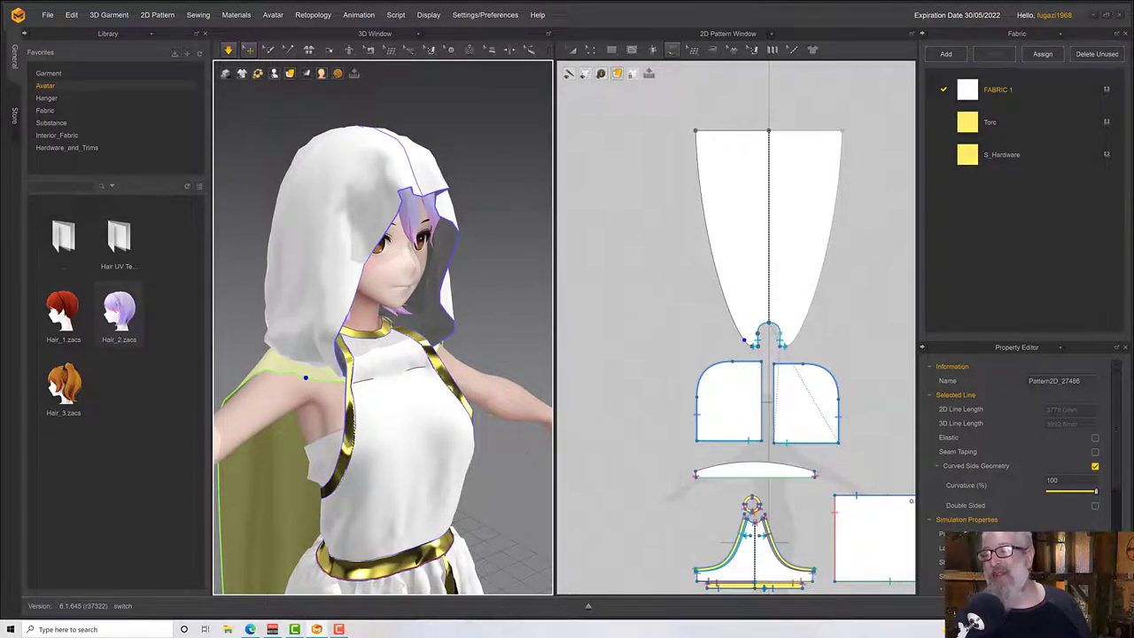
# Tug the dress front, the hood's left half and the cape at the shoulder to settle the overlapping layers during simulation.
pyautogui.click(435, 414)
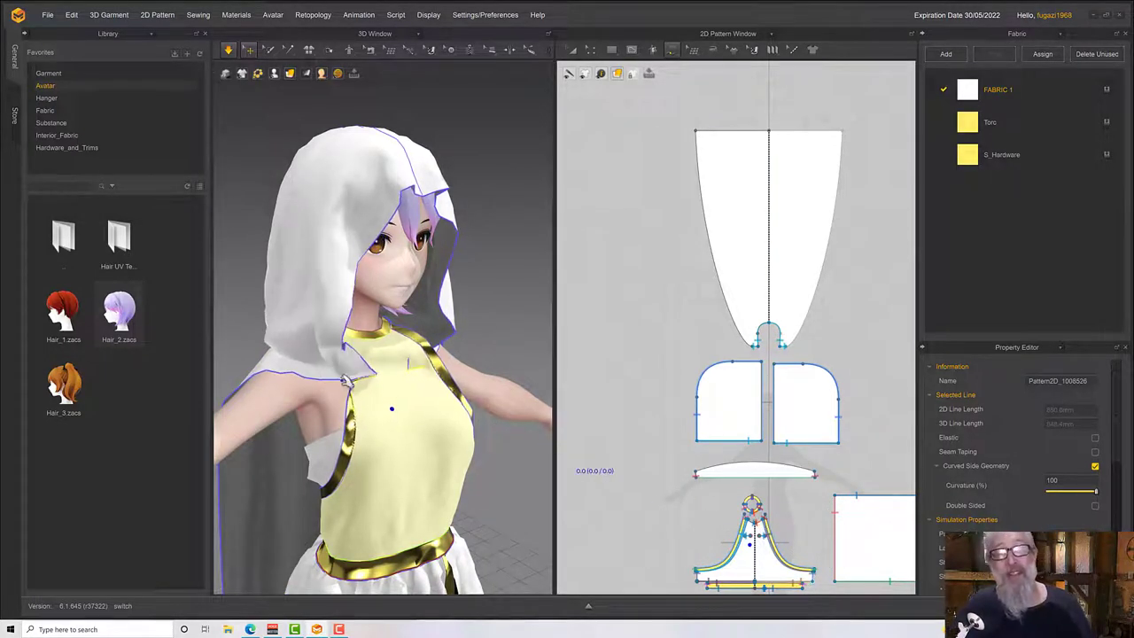
pyautogui.moveTo(493, 381); pyautogui.dragTo(424, 393, button='right')
pyautogui.click(516, 257)
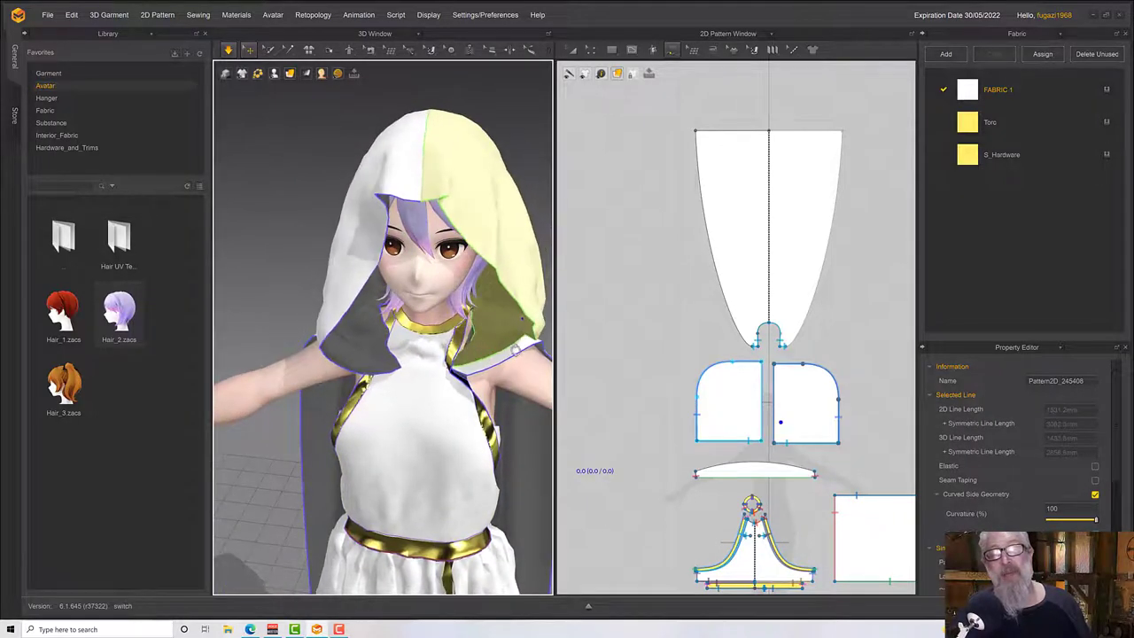
pyautogui.moveTo(452, 398); pyautogui.dragTo(508, 369, button='right')
pyautogui.click(511, 370)
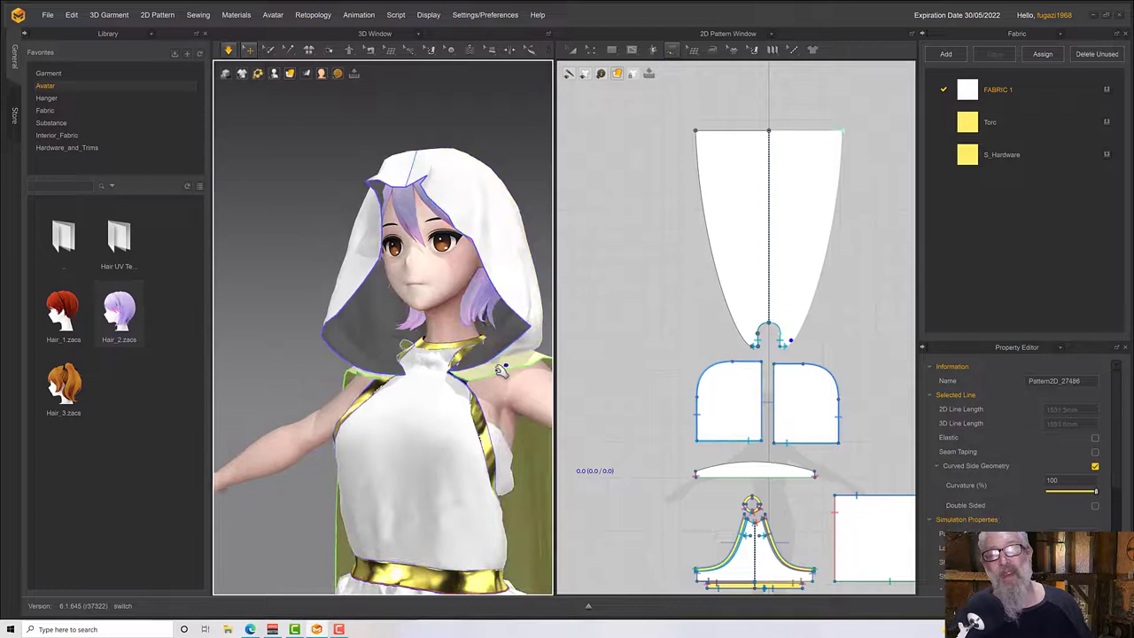
# Select both hood halves together with the cape and move them slightly upward on the avatar.
pyautogui.click(526, 306)
pyautogui.moveTo(526, 305); pyautogui.dragTo(348, 346, button='right')
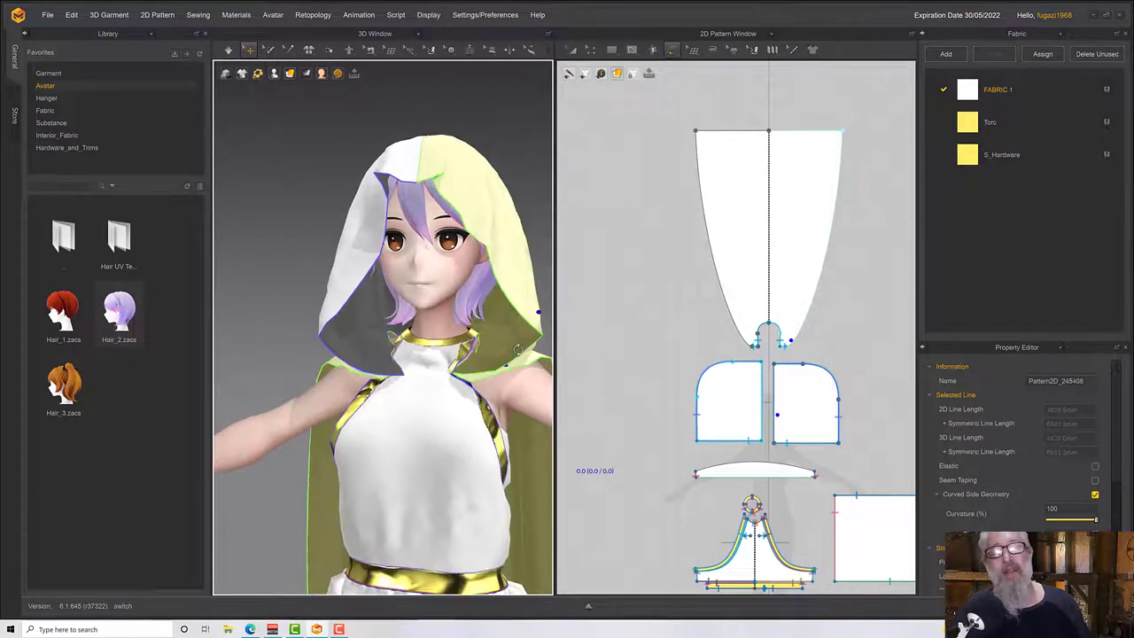
pyautogui.click(341, 330)
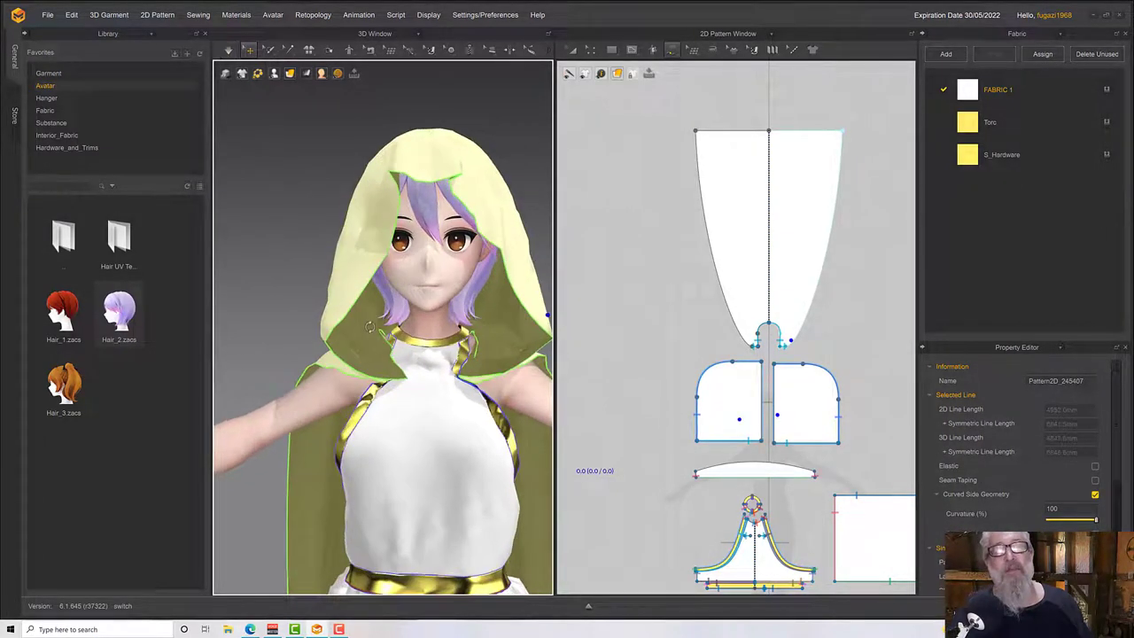
pyautogui.click(346, 282)
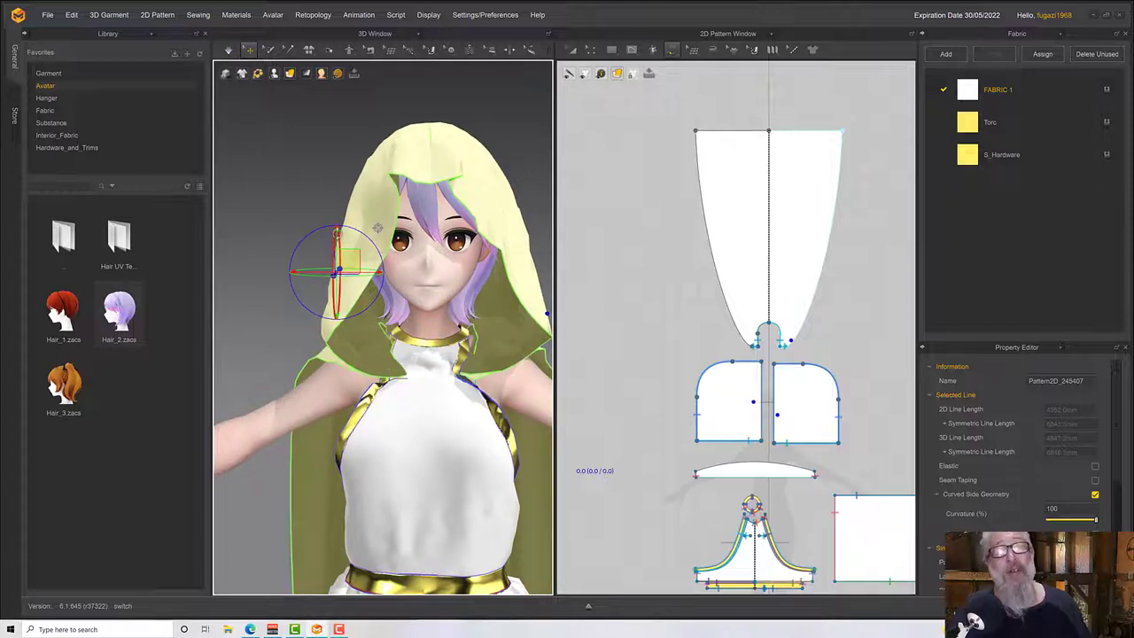
pyautogui.moveTo(367, 252); pyautogui.dragTo(343, 247, button='right')
pyautogui.moveTo(377, 228); pyautogui.dragTo(377, 214)
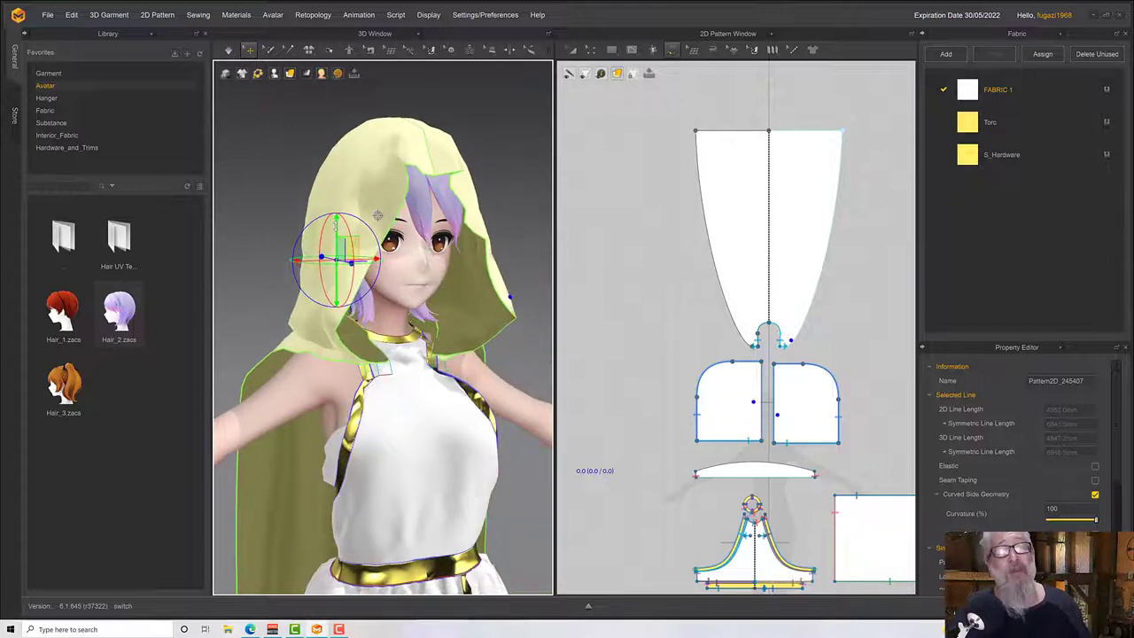
pyautogui.moveTo(404, 270)
pyautogui.mouseDown(button='right')
pyautogui.moveTo(413, 263)
pyautogui.moveTo(414, 276)
pyautogui.mouseUp(button='right')
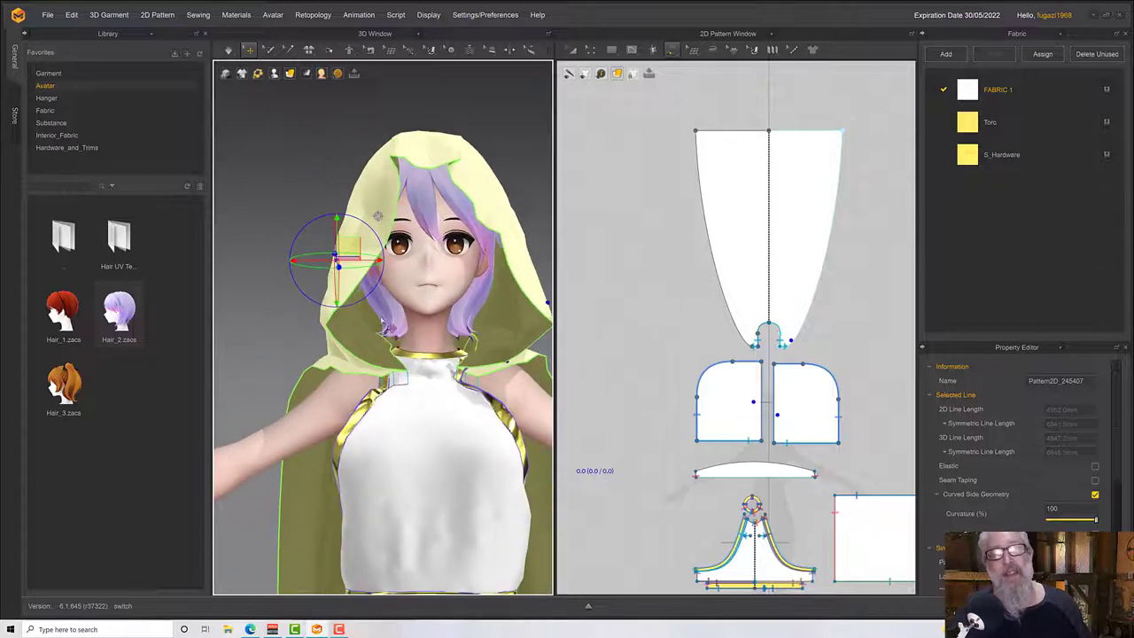
# Deactivate the selected hood and cape including their sewing, and reactivate them with the simulation running.
pyautogui.rightClick(377, 216)
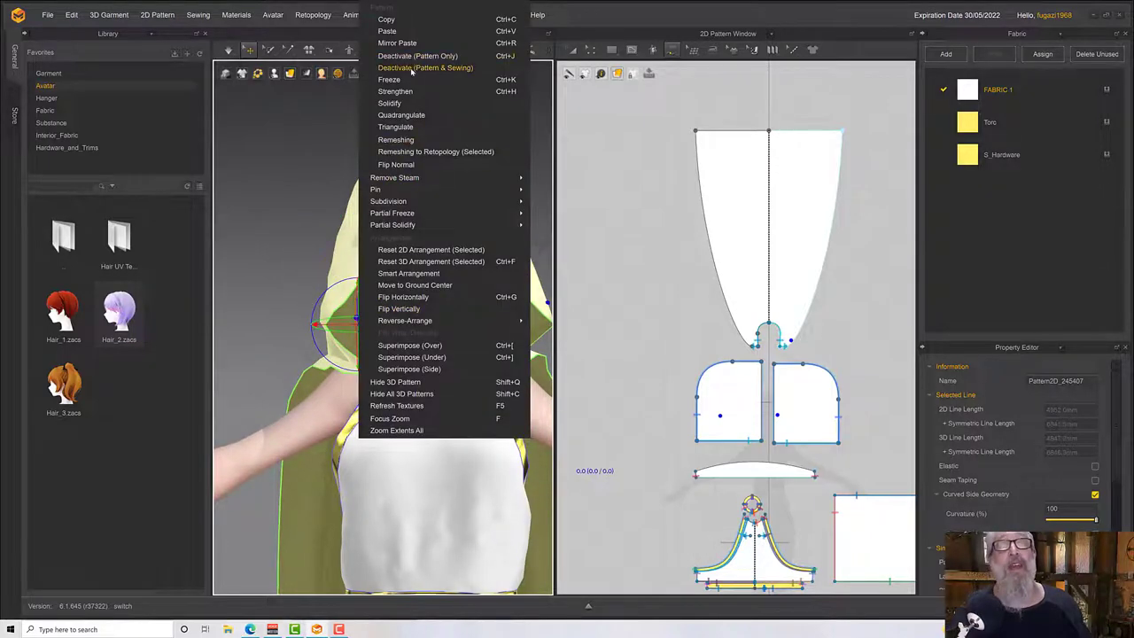
pyautogui.click(411, 69)
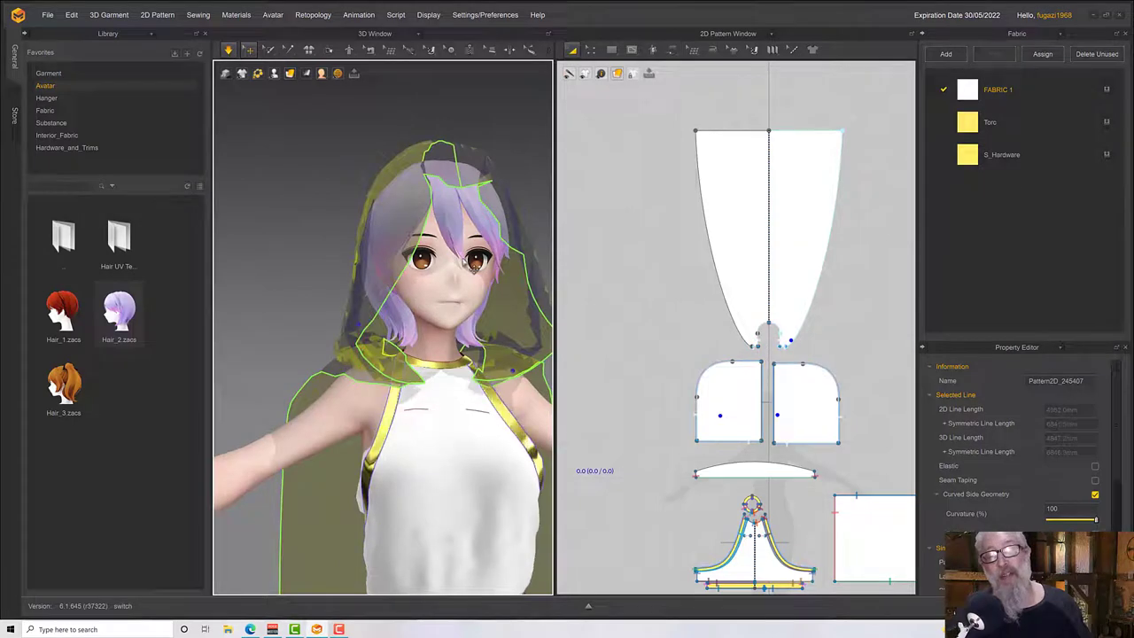
pyautogui.moveTo(473, 266); pyautogui.dragTo(447, 289, button='right')
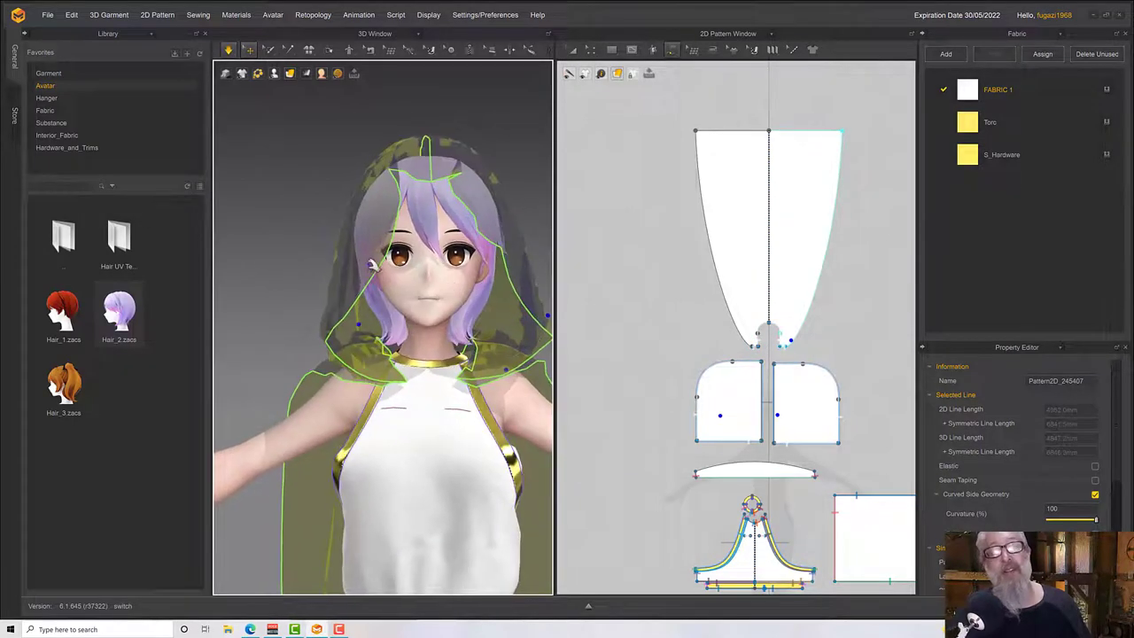
pyautogui.rightClick(355, 261)
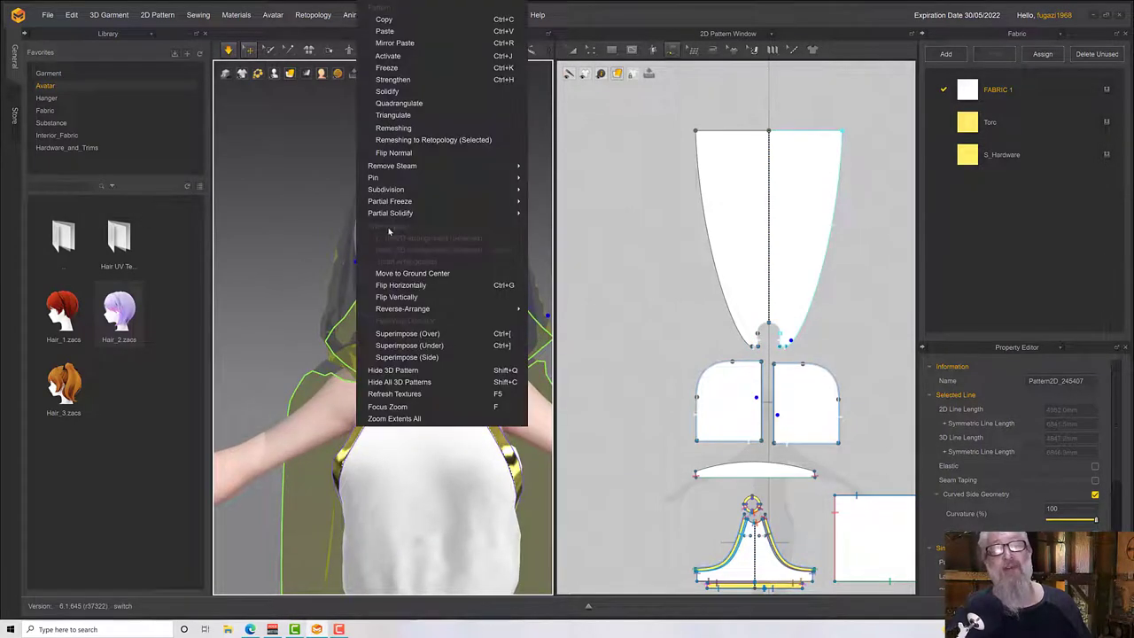
pyautogui.click(398, 61)
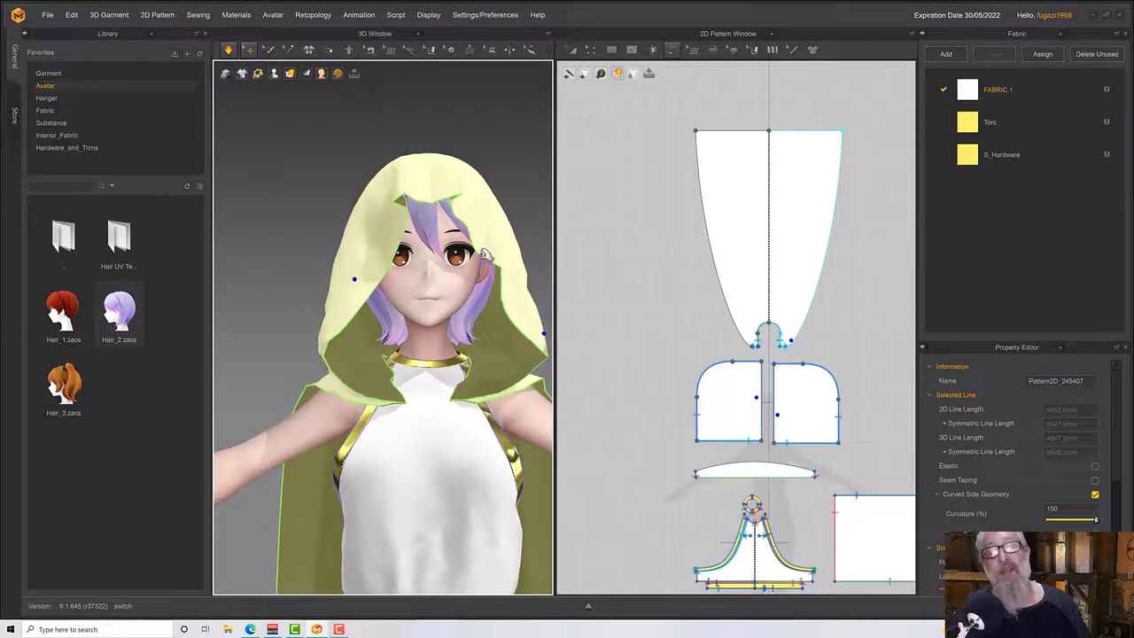
# Tug the cape into place at the avatar's shoulder and simulate the hood and cape drape in front view.
pyautogui.moveTo(476, 251); pyautogui.dragTo(406, 260, button='right')
pyautogui.press('space')
pyautogui.moveTo(425, 433); pyautogui.dragTo(434, 420)
pyautogui.press('2')
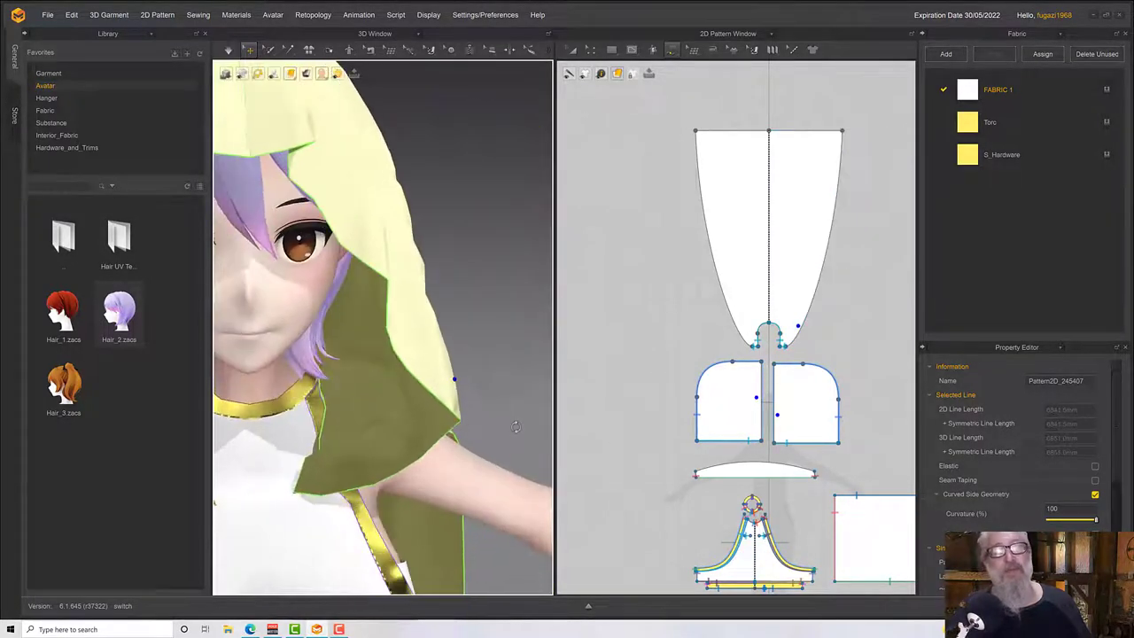
pyautogui.scroll(-1, 431, 422)
pyautogui.scroll(-5, 434, 422)
pyautogui.moveTo(434, 421)
pyautogui.mouseDown(button='right')
pyautogui.moveTo(341, 264)
pyautogui.moveTo(420, 376)
pyautogui.moveTo(443, 346)
pyautogui.moveTo(328, 323)
pyautogui.mouseUp(button='right')
pyautogui.scroll(-5, 436, 323)
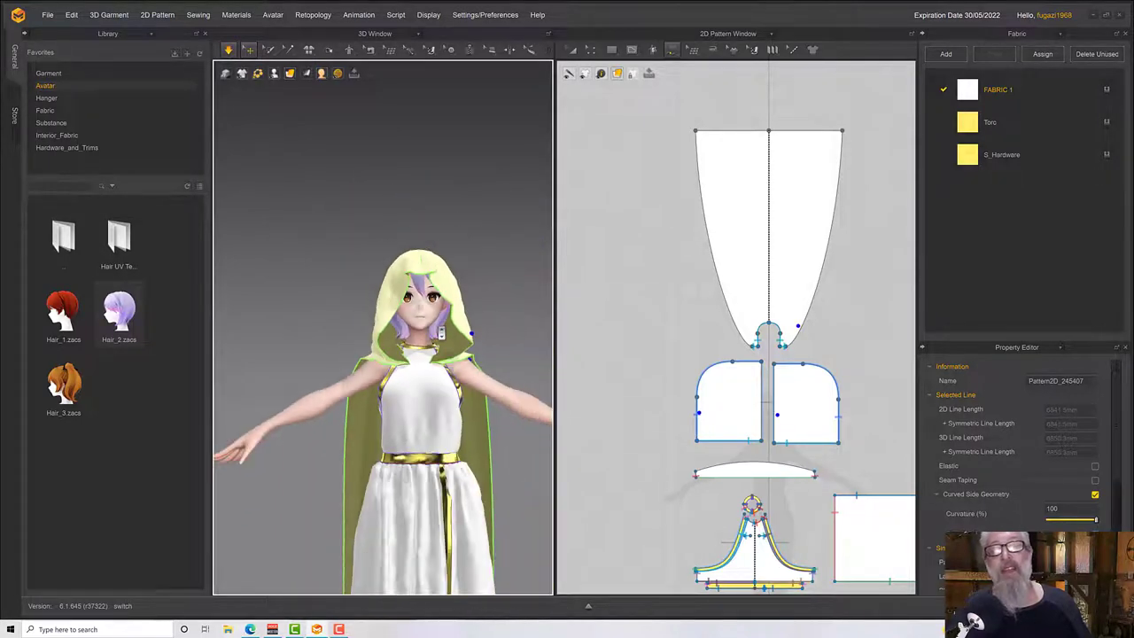
pyautogui.moveTo(496, 329); pyautogui.dragTo(544, 334, button='right')
# Examine the hood pattern's curved top edge and straight inner edge by selecting them with the Edit Pattern tool.
pyautogui.click(602, 53)
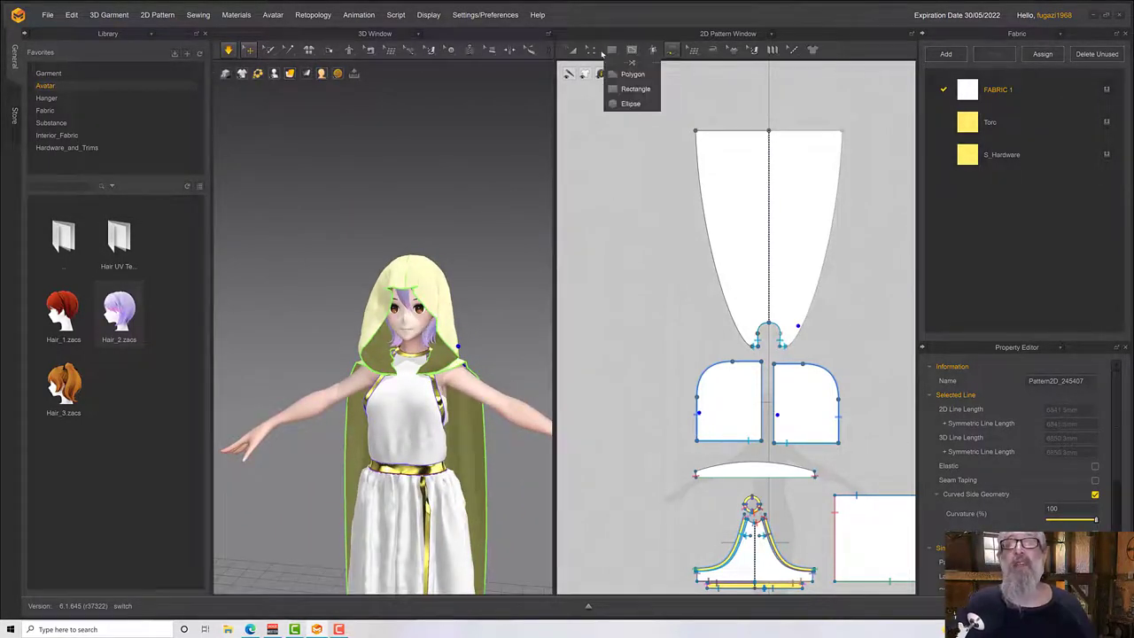
pyautogui.click(591, 52)
pyautogui.click(676, 468)
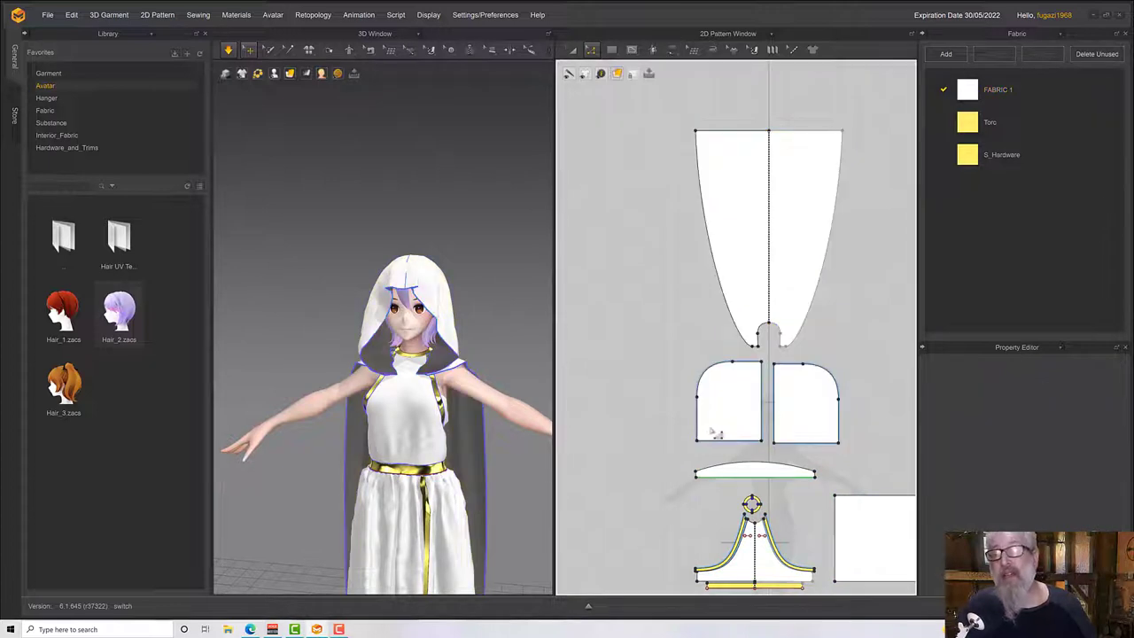
pyautogui.click(712, 380)
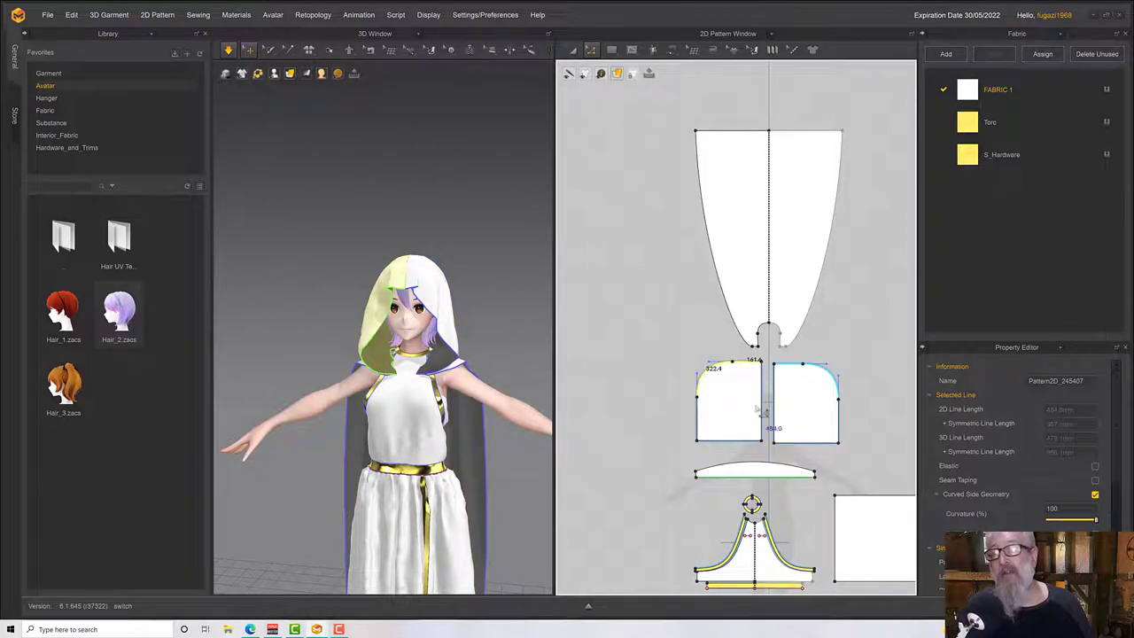
pyautogui.click(766, 413)
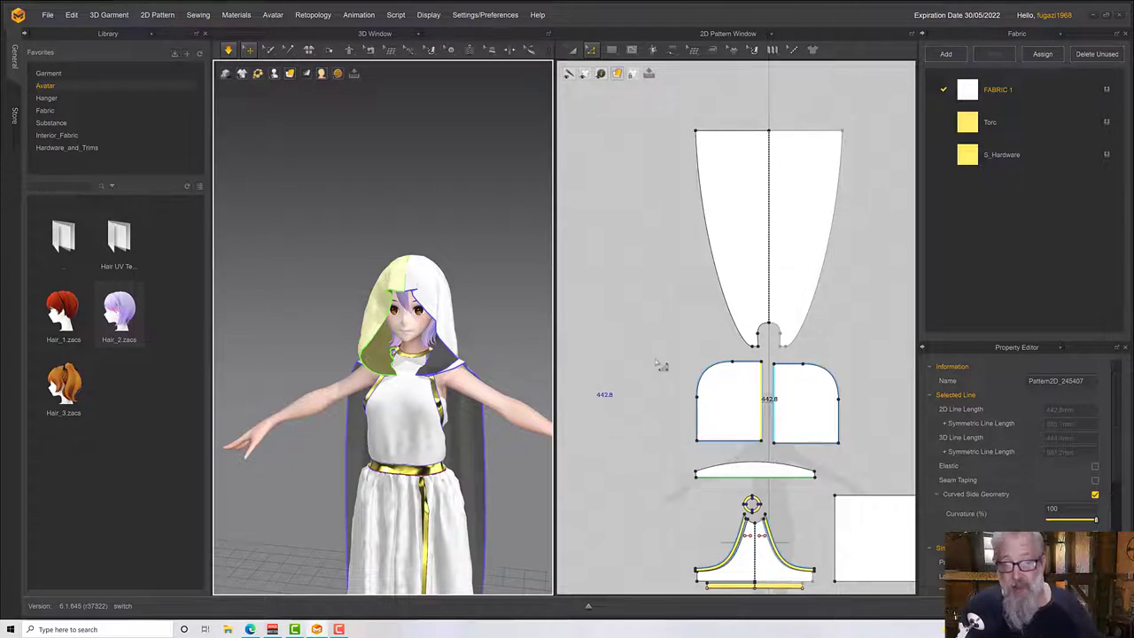
pyautogui.moveTo(480, 350); pyautogui.dragTo(478, 343, button='right')
pyautogui.press('q')
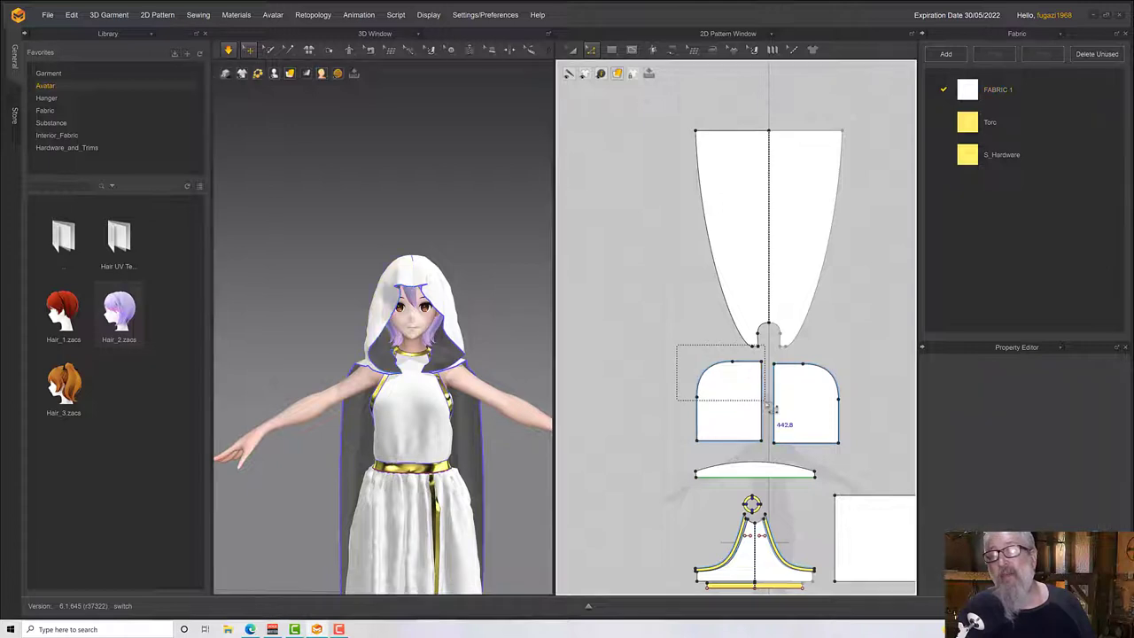
# Shorten both mirrored hood patterns by lowering their curved top edge, and simulate the smaller hood on the avatar.
pyautogui.click(727, 367)
pyautogui.moveTo(680, 350); pyautogui.dragTo(776, 407)
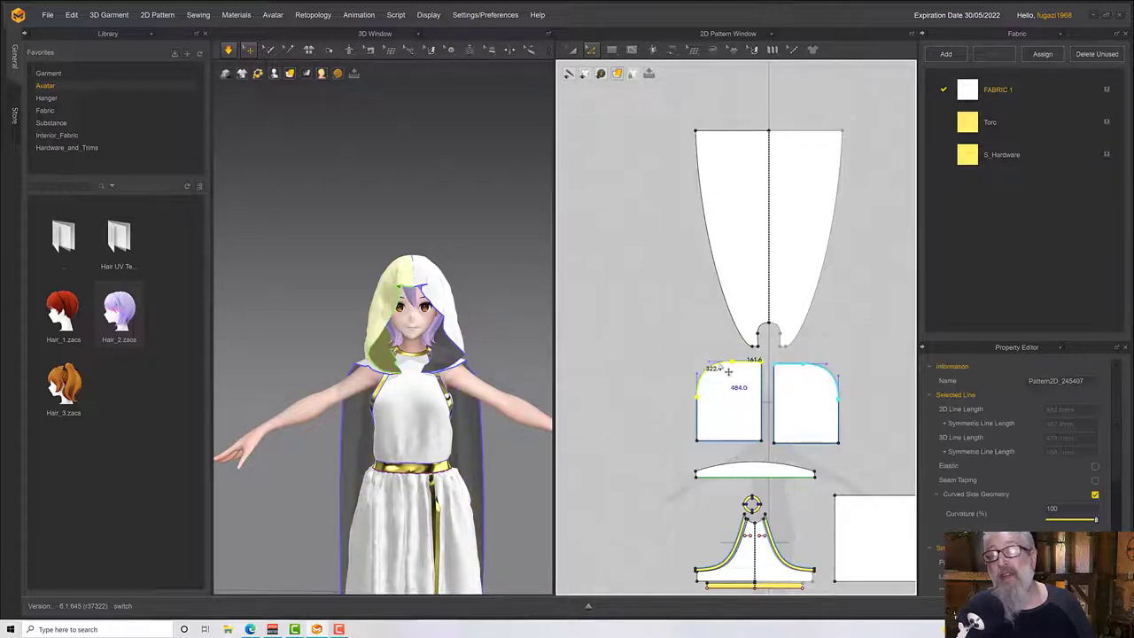
pyautogui.moveTo(721, 366); pyautogui.dragTo(725, 381)
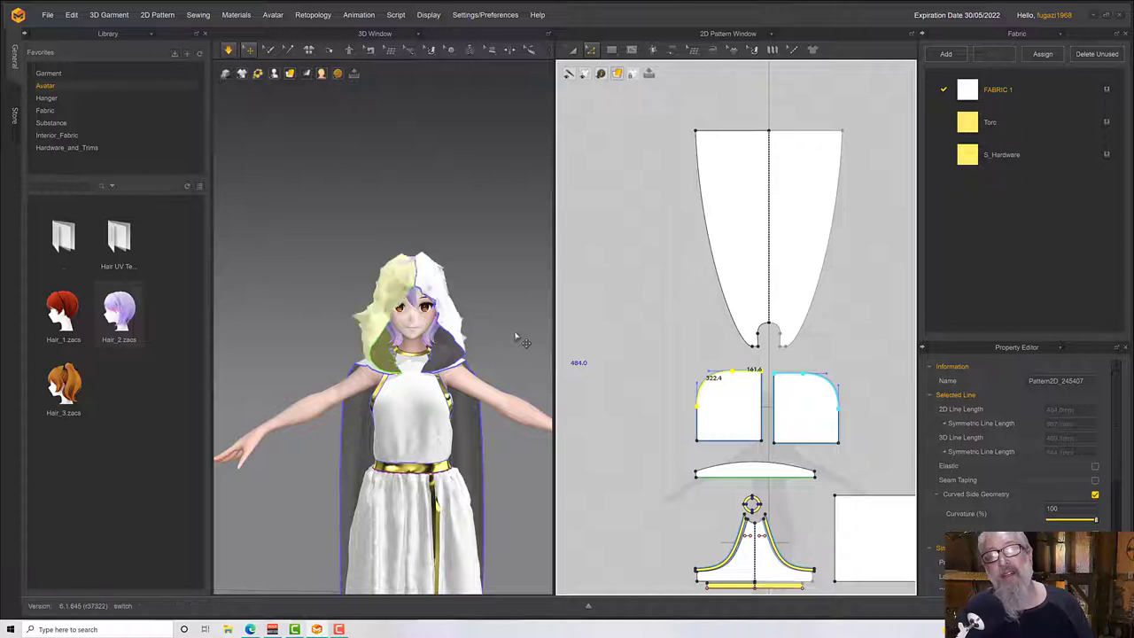
pyautogui.moveTo(519, 336); pyautogui.dragTo(419, 323, button='right')
pyautogui.moveTo(422, 313); pyautogui.dragTo(463, 307)
pyautogui.press('space')
pyautogui.moveTo(473, 299); pyautogui.dragTo(508, 292, button='right')
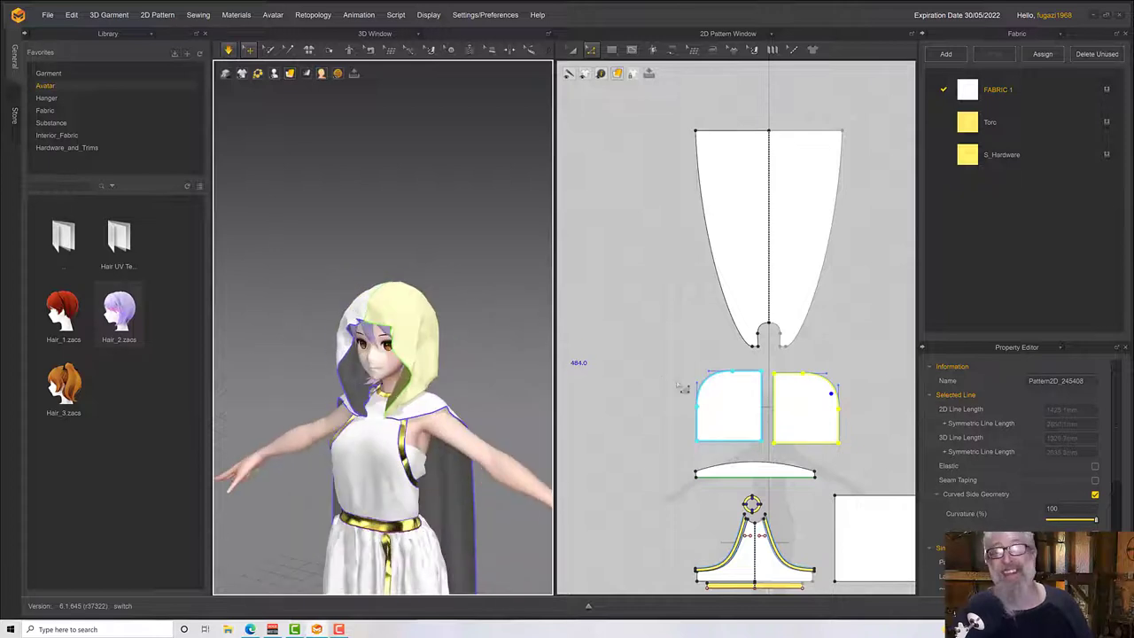
# Raise the top edge of both hood patterns back to its earlier height and simulate the hood again.
pyautogui.click(698, 385)
pyautogui.click(732, 379)
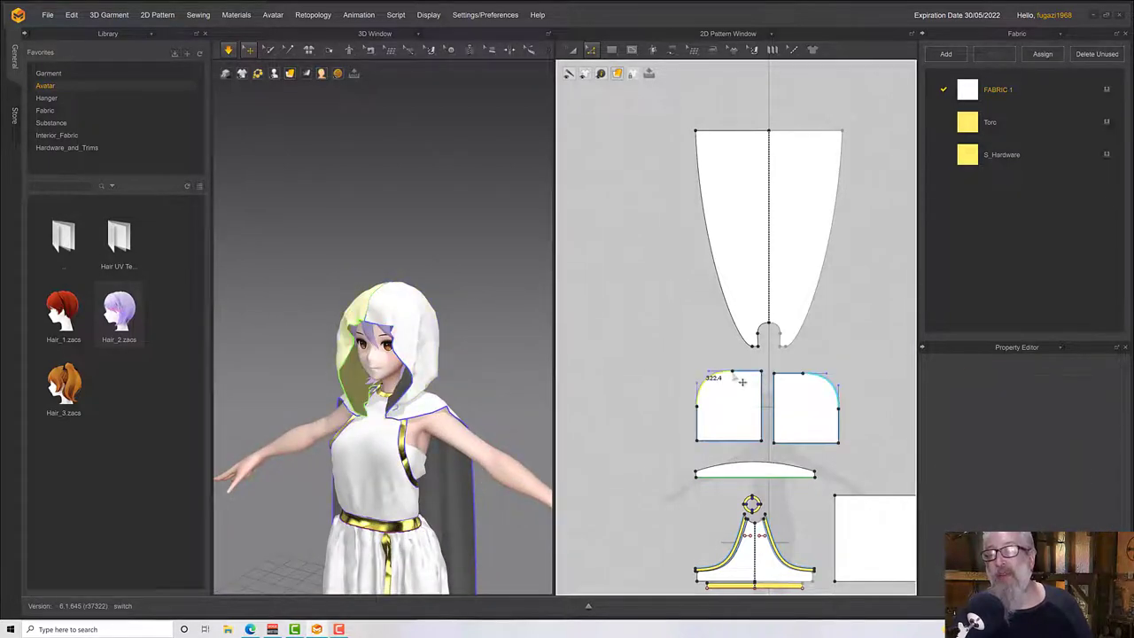
pyautogui.moveTo(753, 380); pyautogui.dragTo(754, 372)
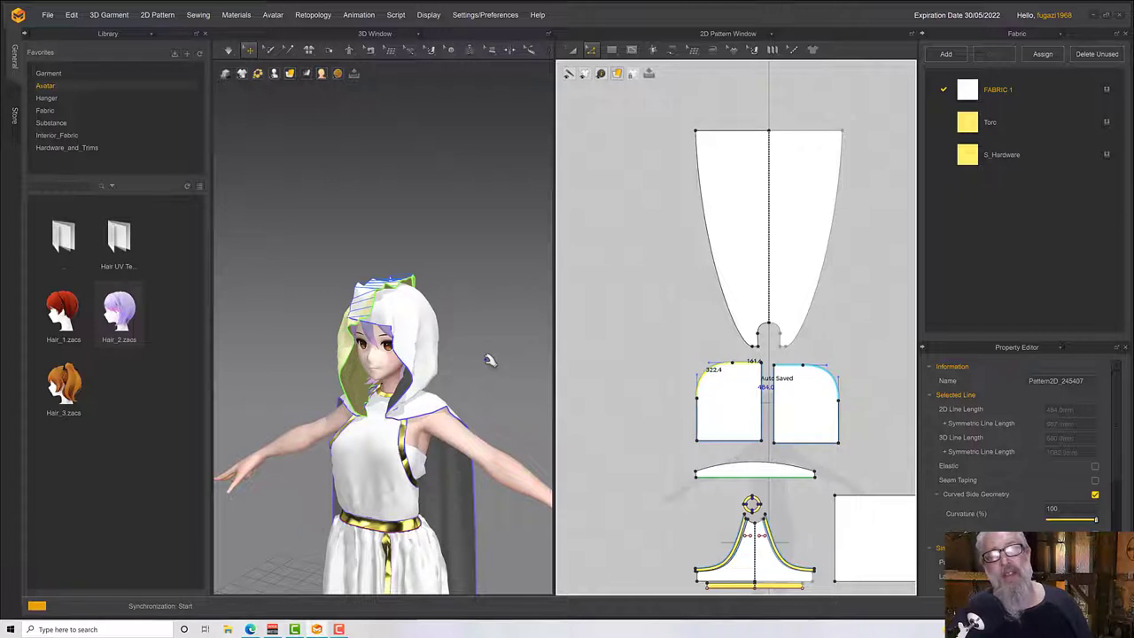
pyautogui.press('space')
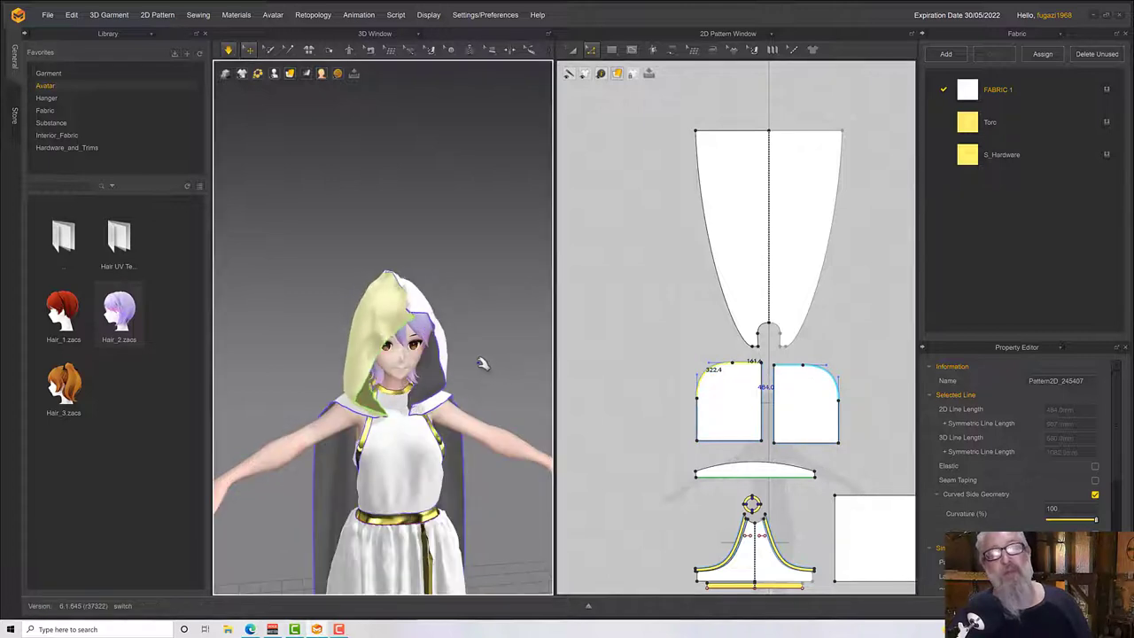
# Simulate the hood and cape again and check how they drape from the front and both sides of the avatar.
pyautogui.moveTo(479, 363)
pyautogui.mouseDown(button='right')
pyautogui.moveTo(584, 354)
pyautogui.moveTo(439, 359)
pyautogui.moveTo(463, 358)
pyautogui.mouseUp(button='right')
pyautogui.scroll(-3, 461, 367)
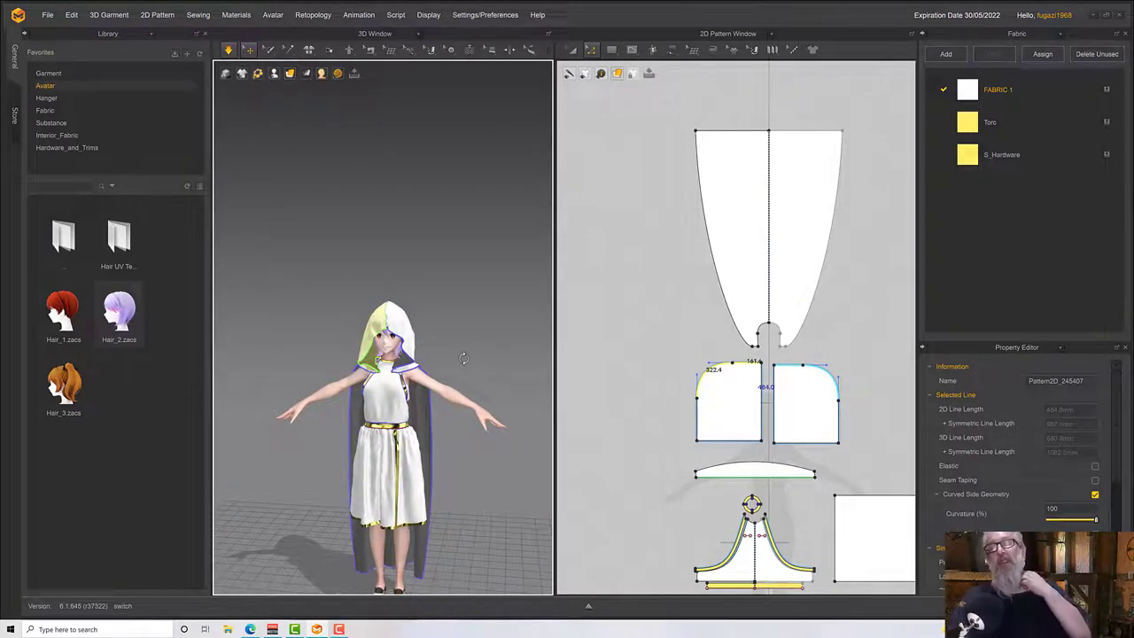
pyautogui.moveTo(464, 358); pyautogui.dragTo(444, 387, button='right')
pyautogui.press('space')
pyautogui.click(395, 361)
pyautogui.press('space')
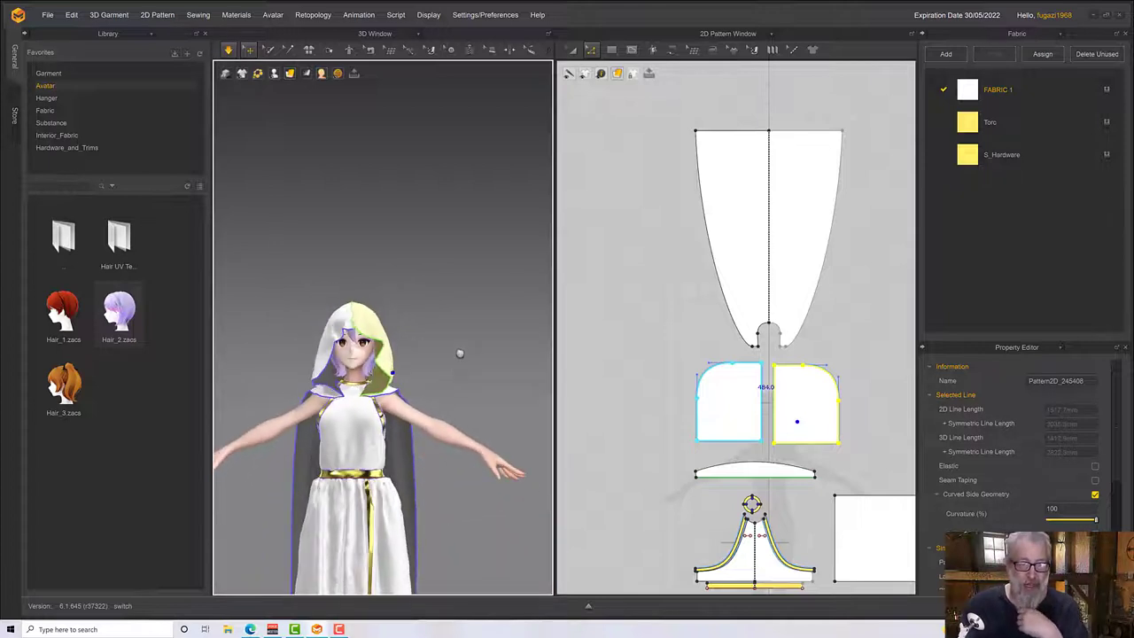
pyautogui.moveTo(460, 354); pyautogui.dragTo(465, 287, button='middle')
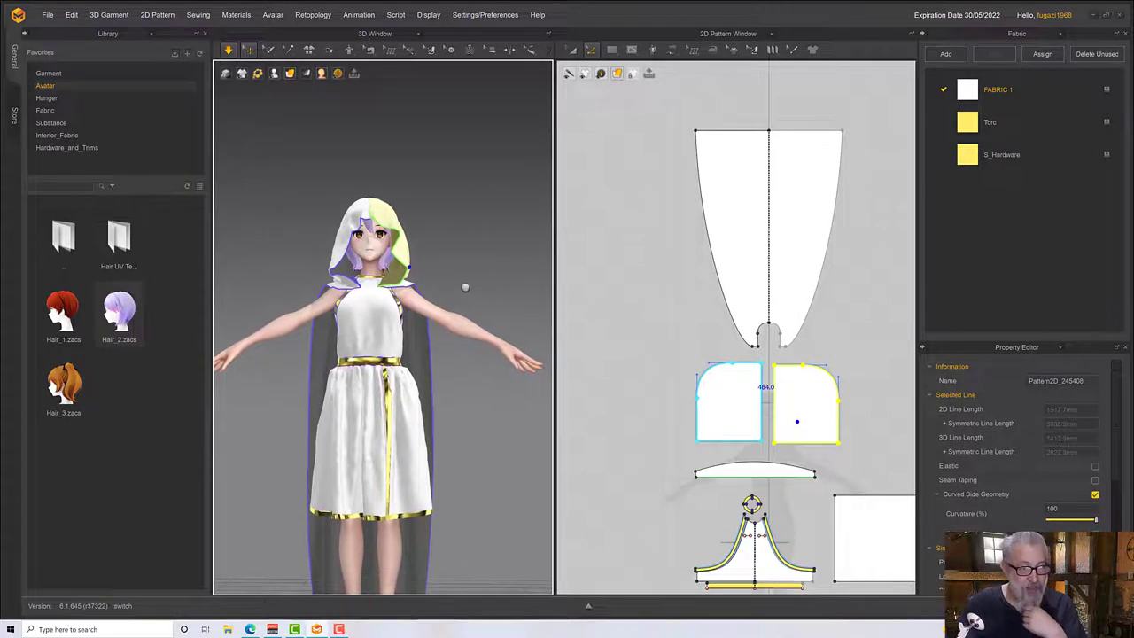
pyautogui.moveTo(464, 287); pyautogui.dragTo(443, 228, button='right')
pyautogui.scroll(-1, 443, 235)
pyautogui.press('space')
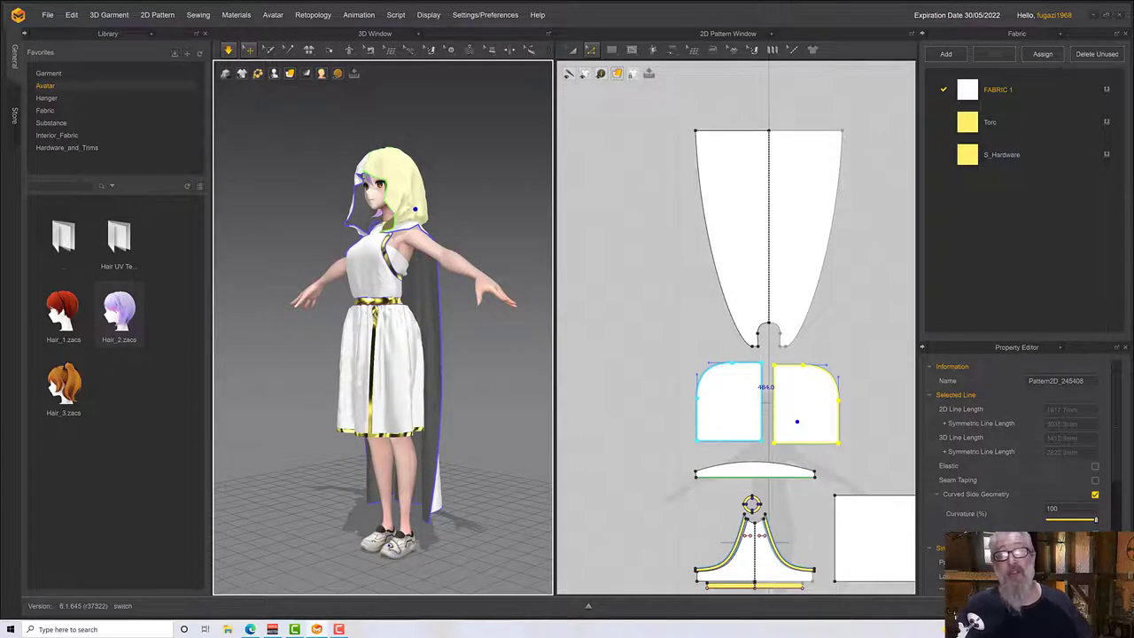
pyautogui.moveTo(391, 548); pyautogui.dragTo(413, 553, button='right')
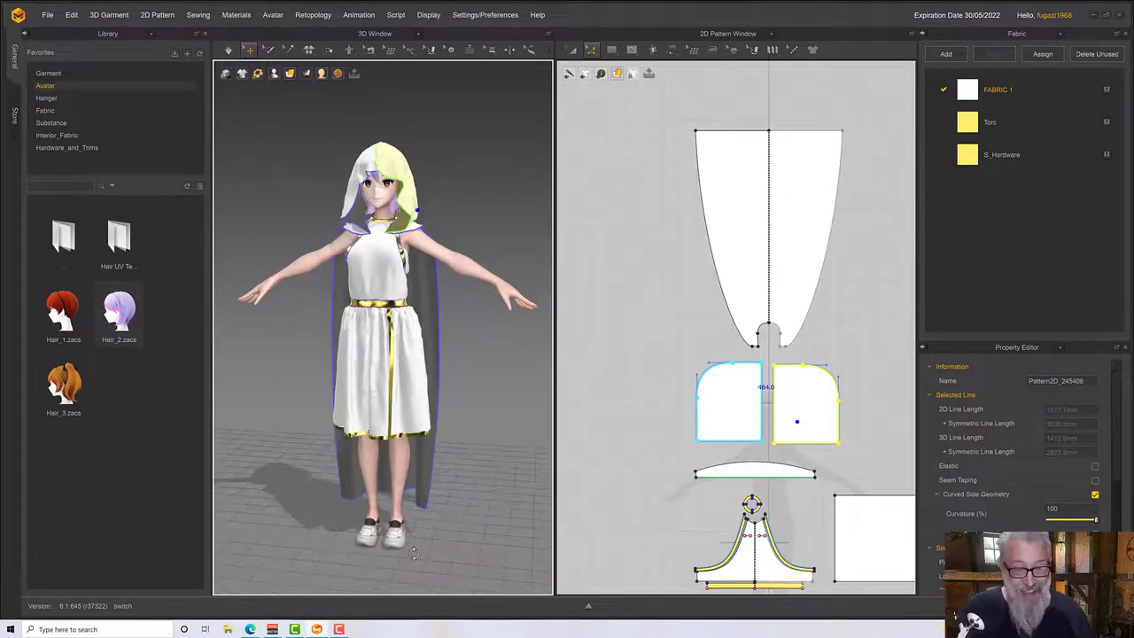
# Replace the avatar's sneakers with the Heel.zacs shoes from the library's Shoes folder.
pyautogui.click(399, 542)
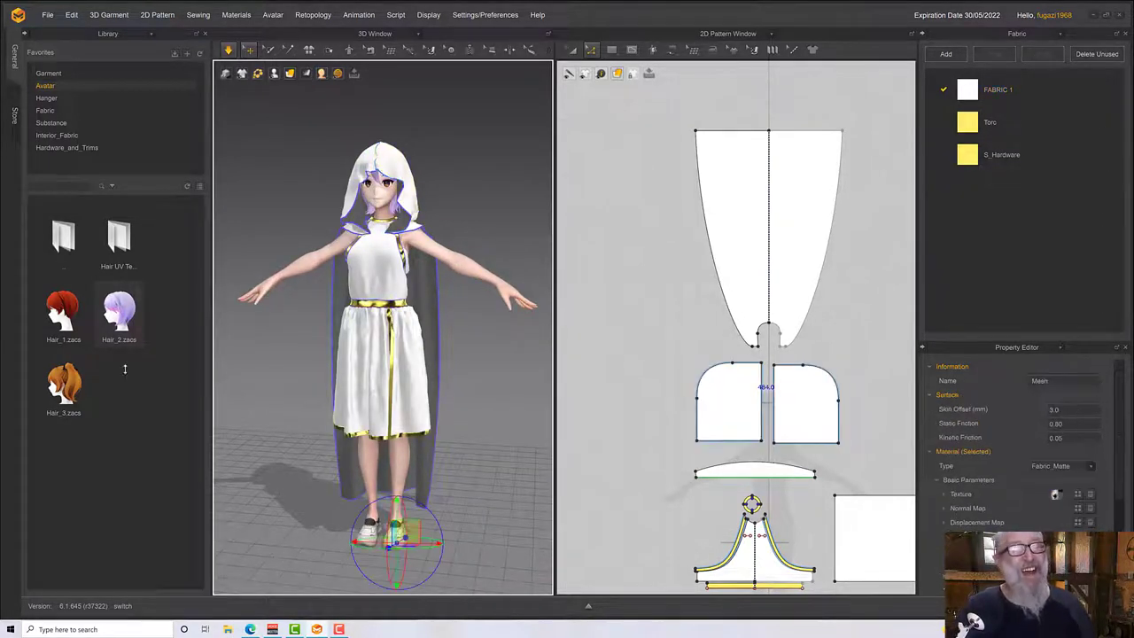
pyautogui.doubleClick(63, 235)
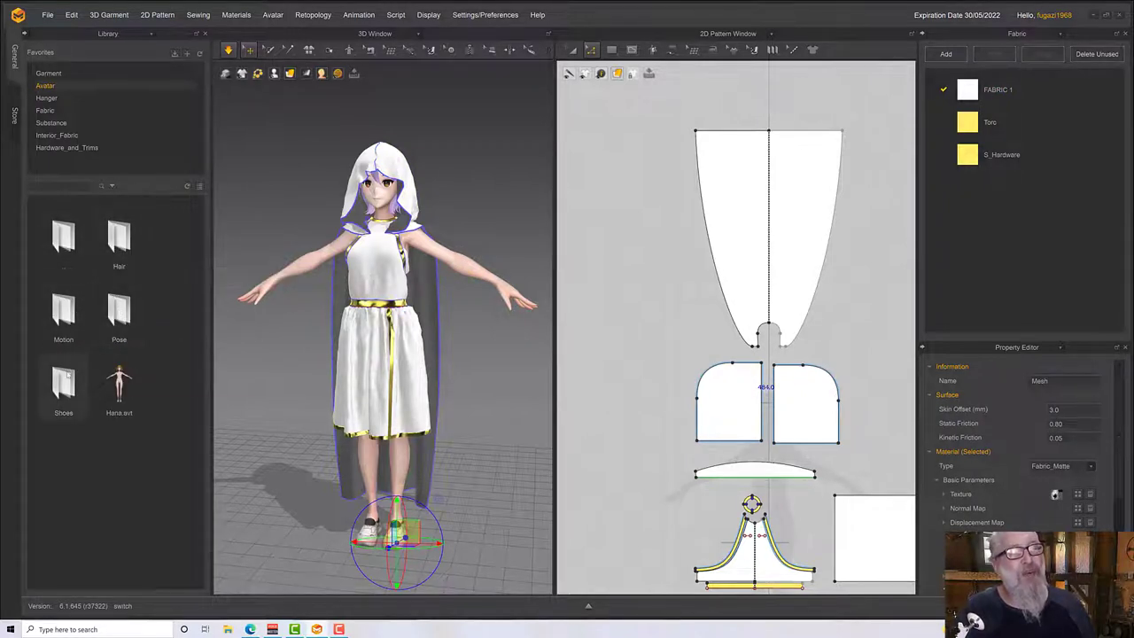
pyautogui.doubleClick(64, 381)
pyautogui.doubleClick(131, 235)
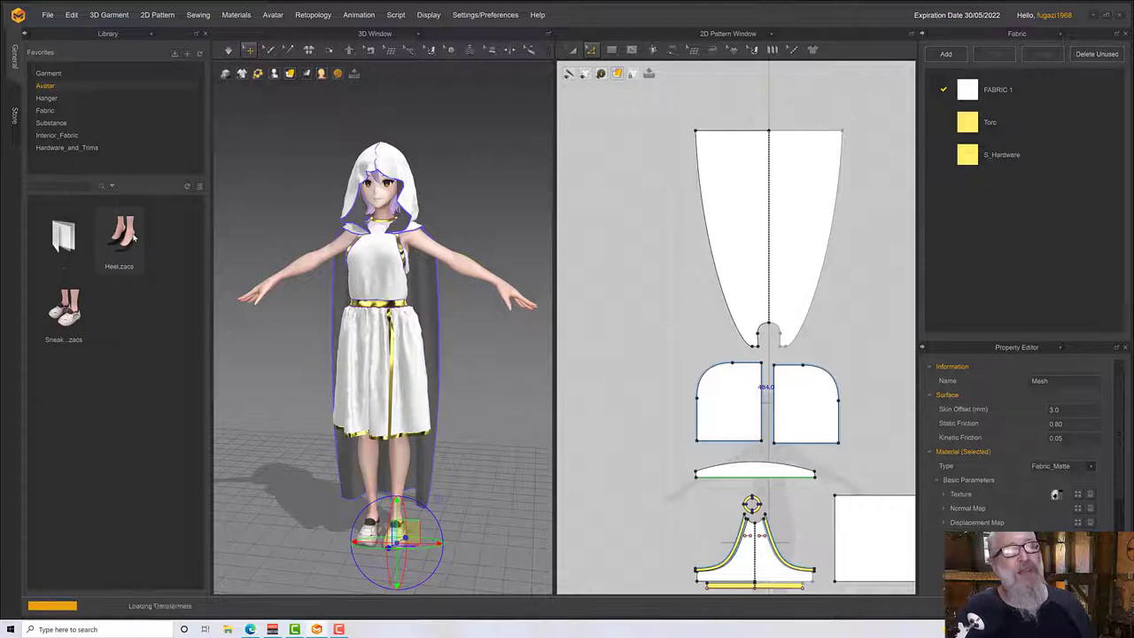
pyautogui.moveTo(332, 436)
pyautogui.mouseDown(button='right')
pyautogui.moveTo(417, 439)
pyautogui.moveTo(338, 441)
pyautogui.mouseUp(button='right')
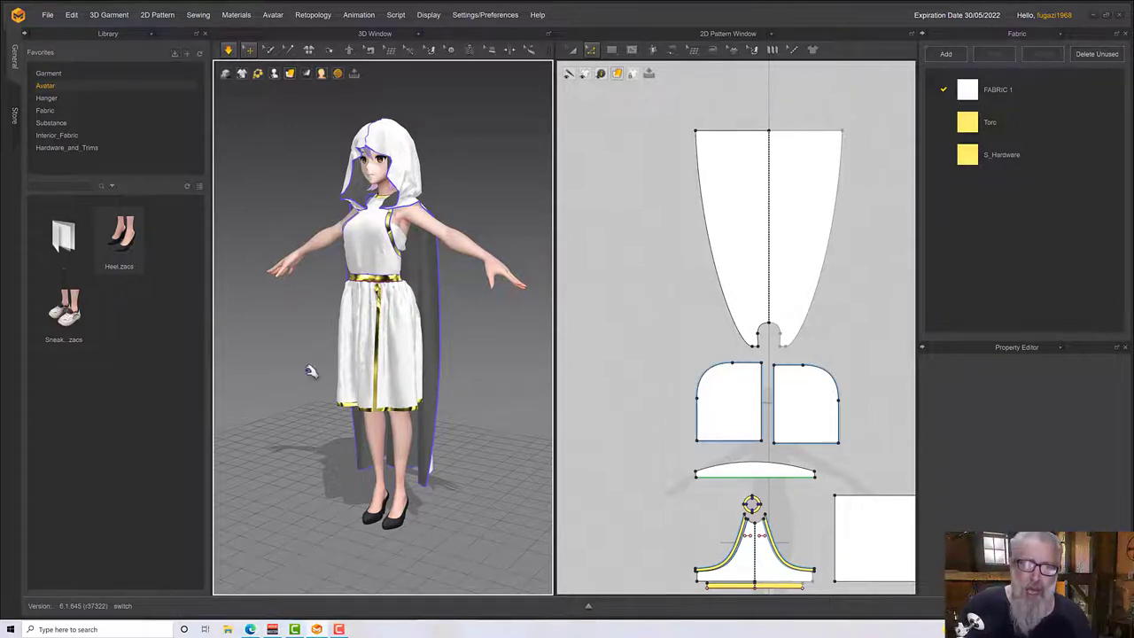
# Rename the FABRIC 1 fabric as Top and add a new fabric named Dress.
pyautogui.moveTo(310, 370); pyautogui.dragTo(319, 365, button='right')
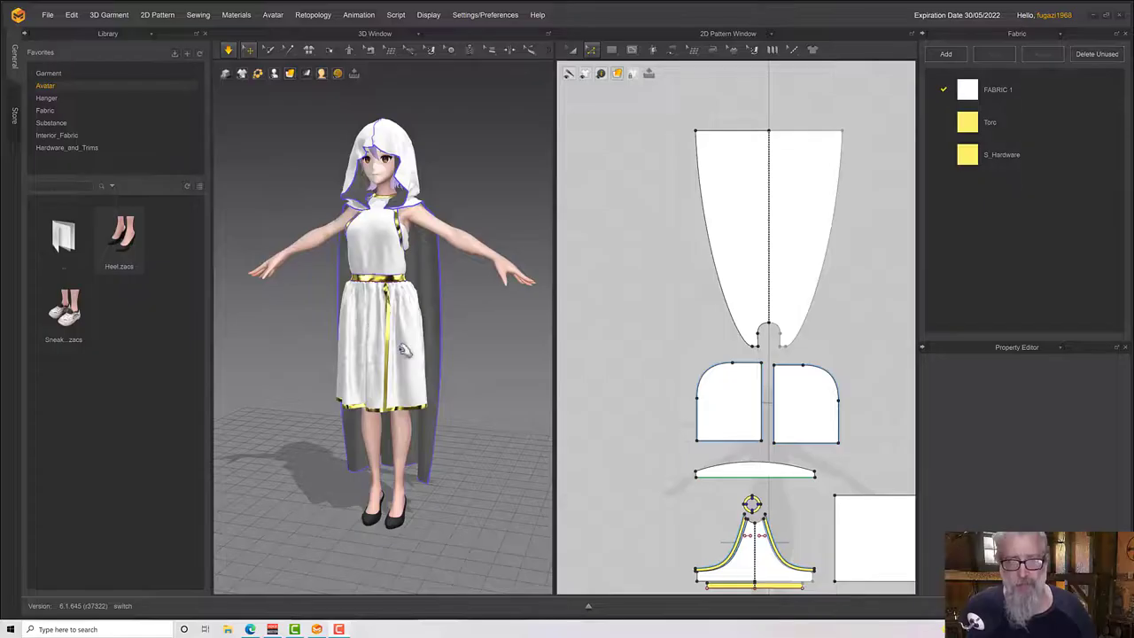
pyautogui.moveTo(403, 348)
pyautogui.mouseDown(button='right')
pyautogui.moveTo(354, 350)
pyautogui.moveTo(425, 347)
pyautogui.mouseUp(button='right')
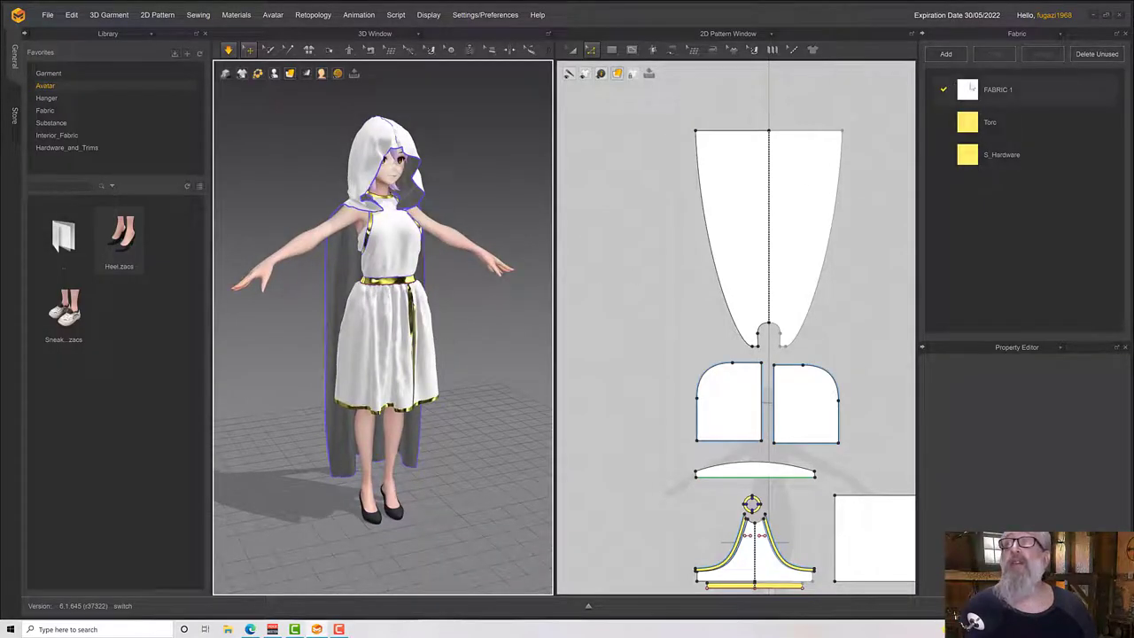
pyautogui.click(972, 87)
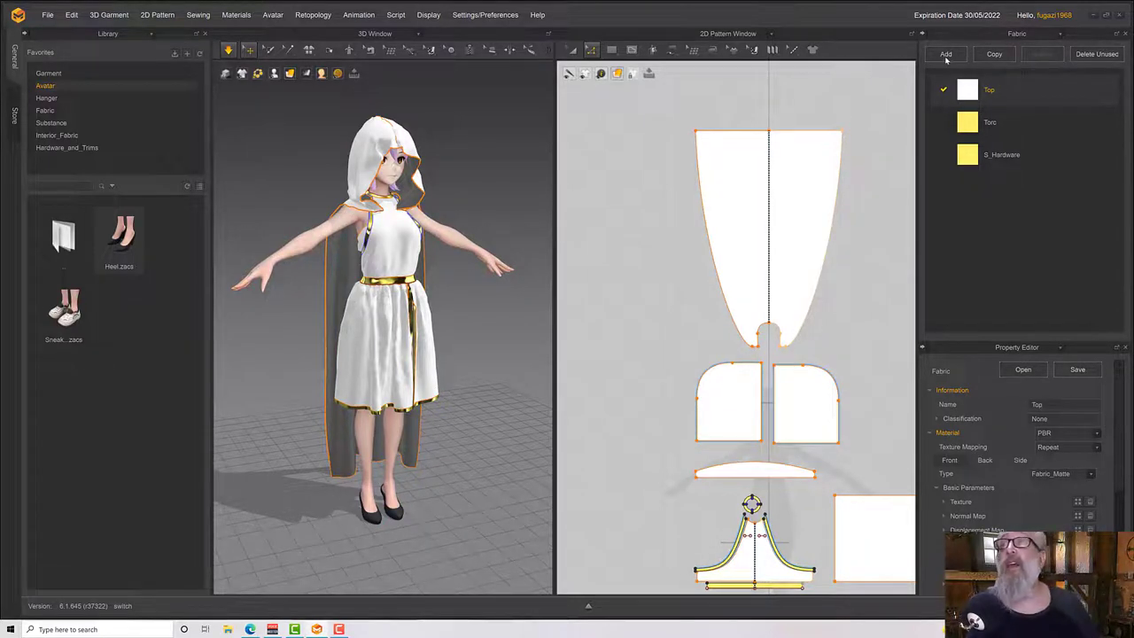
pyautogui.click(945, 55)
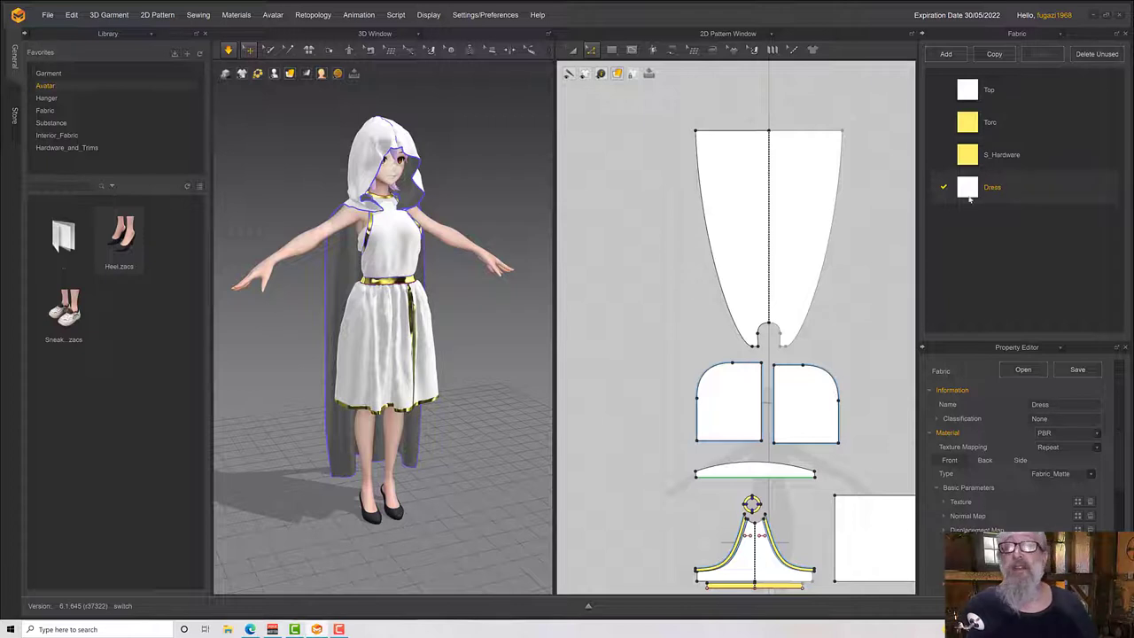
# Assign the Dress fabric to the dress's bodice and skirt patterns.
pyautogui.scroll(-2, 817, 357)
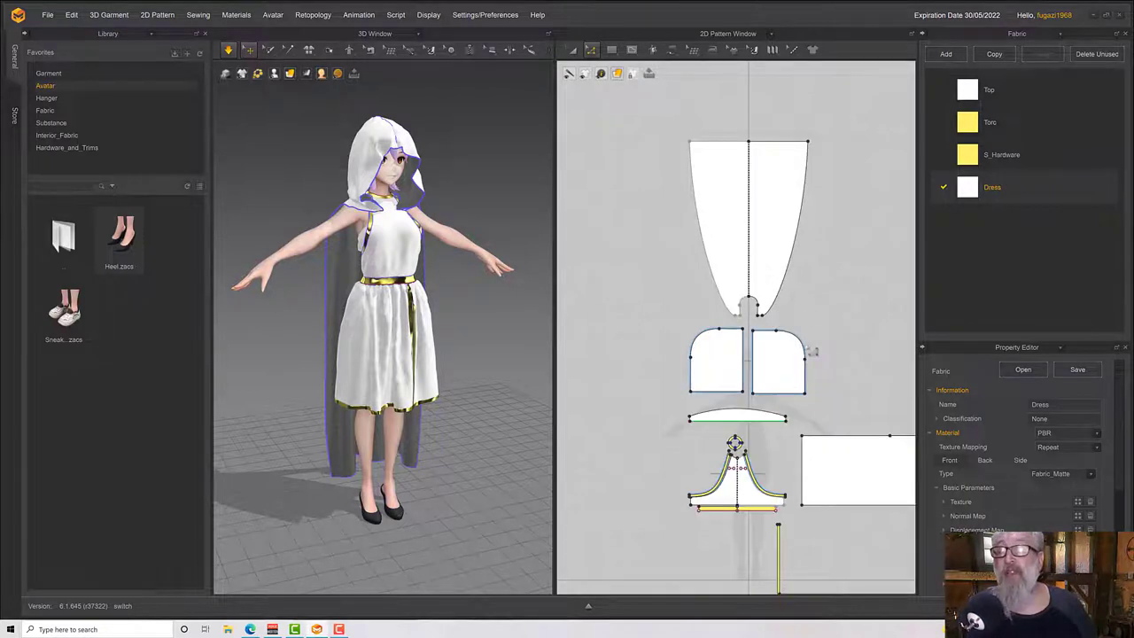
pyautogui.scroll(-3, 812, 351)
pyautogui.click(573, 50)
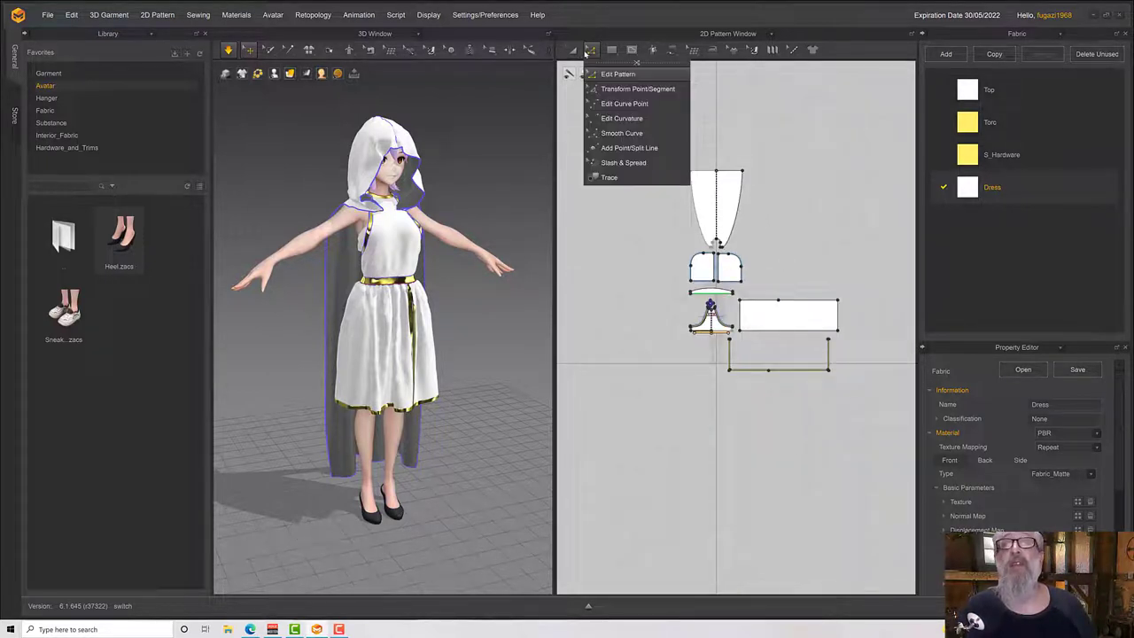
pyautogui.click(716, 265)
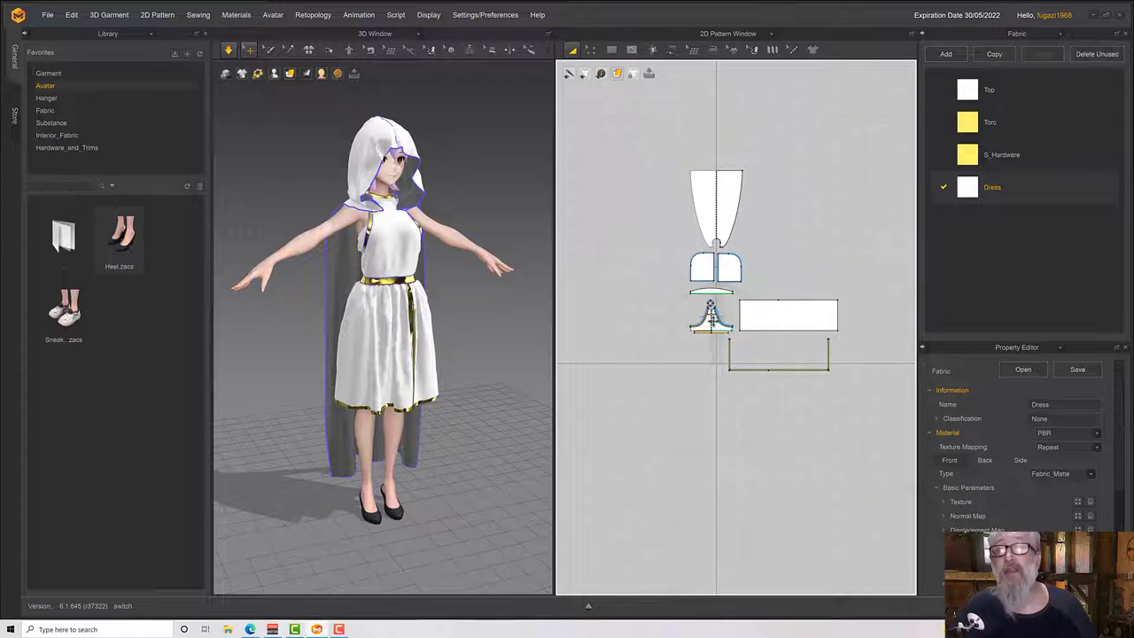
pyautogui.click(710, 314)
pyautogui.keyDown('shift'); pyautogui.click(764, 314); pyautogui.keyUp('shift')
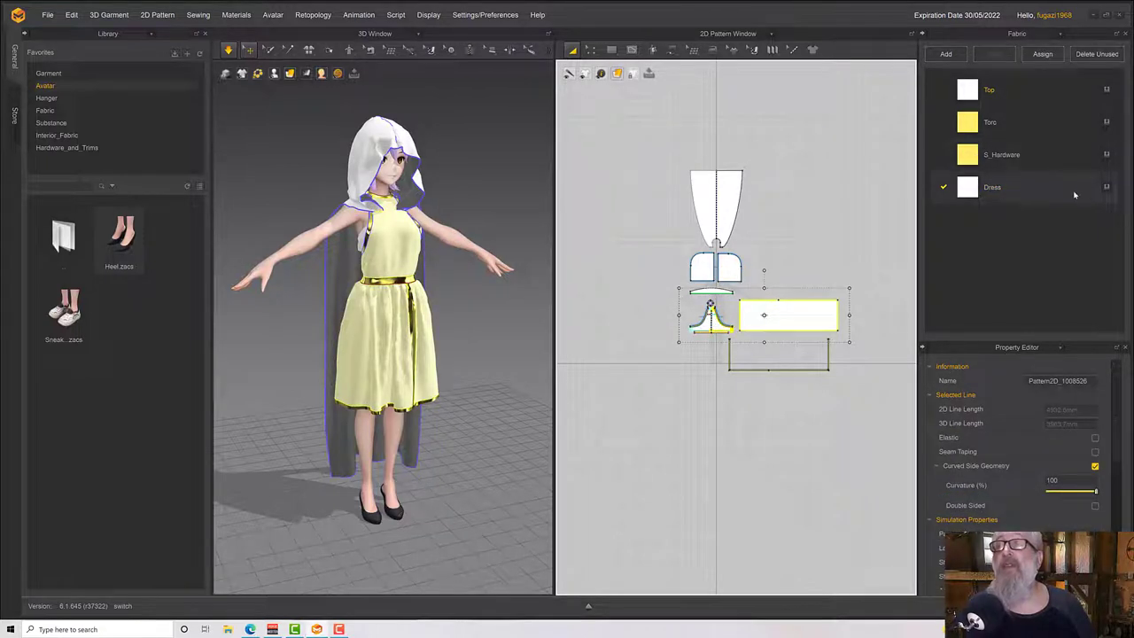
pyautogui.click(1106, 188)
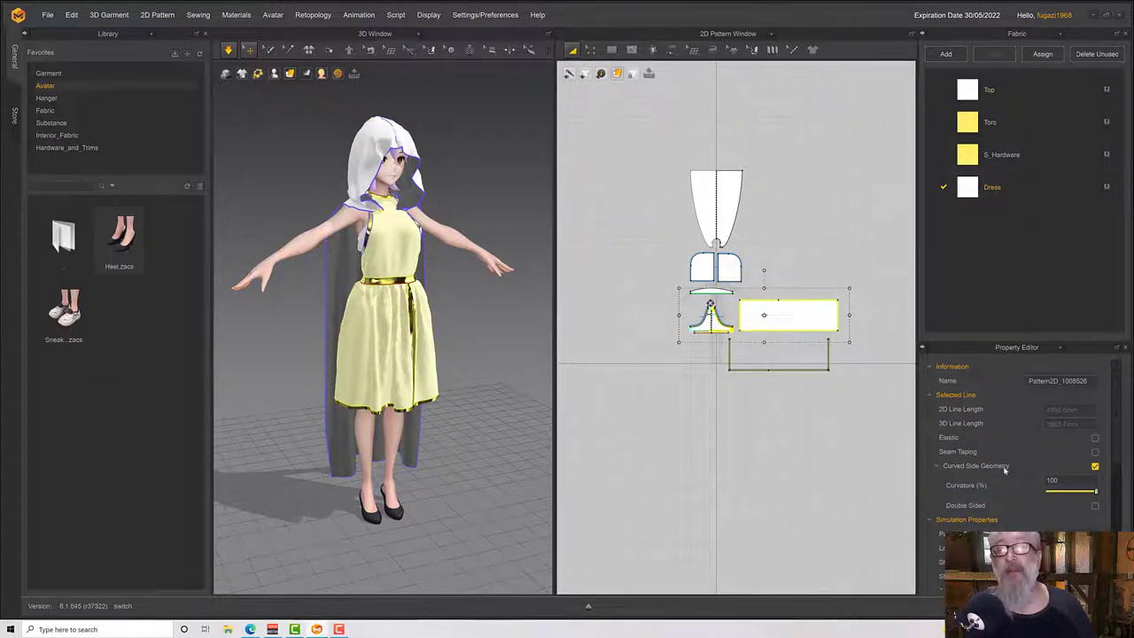
# Set the Dress fabric's material type to Fabric_Silk/Satin and its color to Red 3 from the default palette.
pyautogui.scroll(-1, 1044, 510)
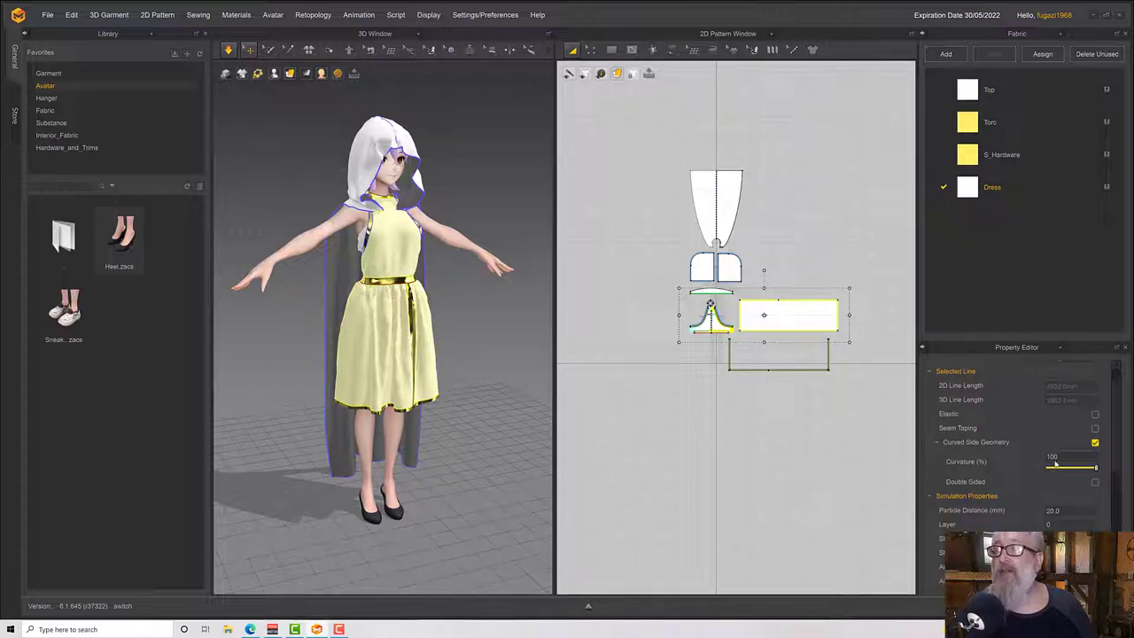
pyautogui.scroll(1, 1056, 469)
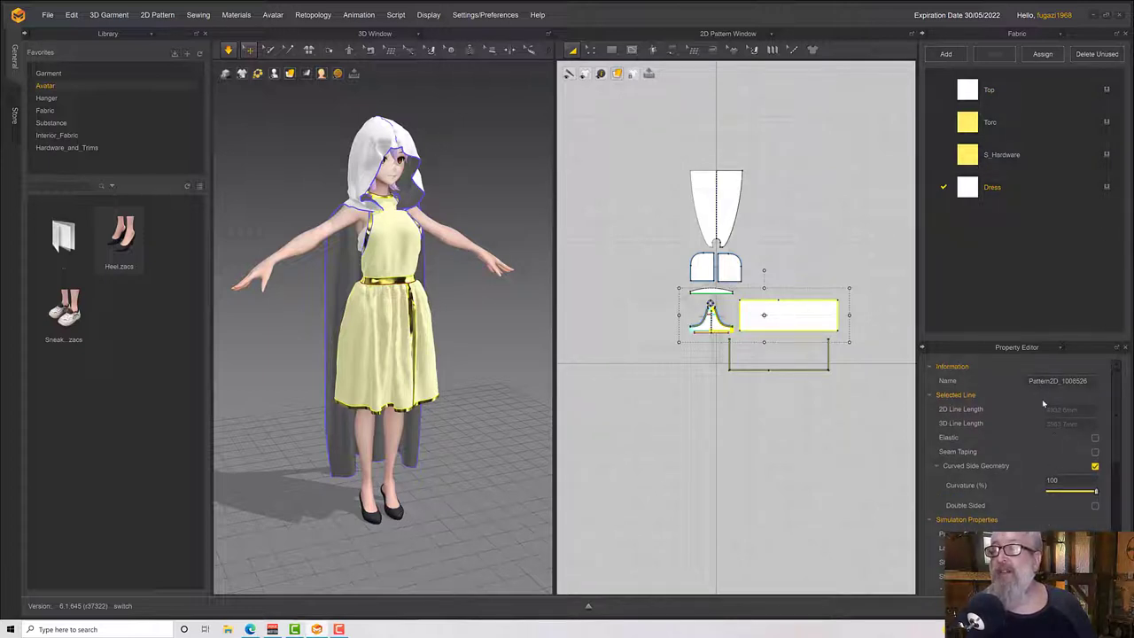
pyautogui.click(1020, 189)
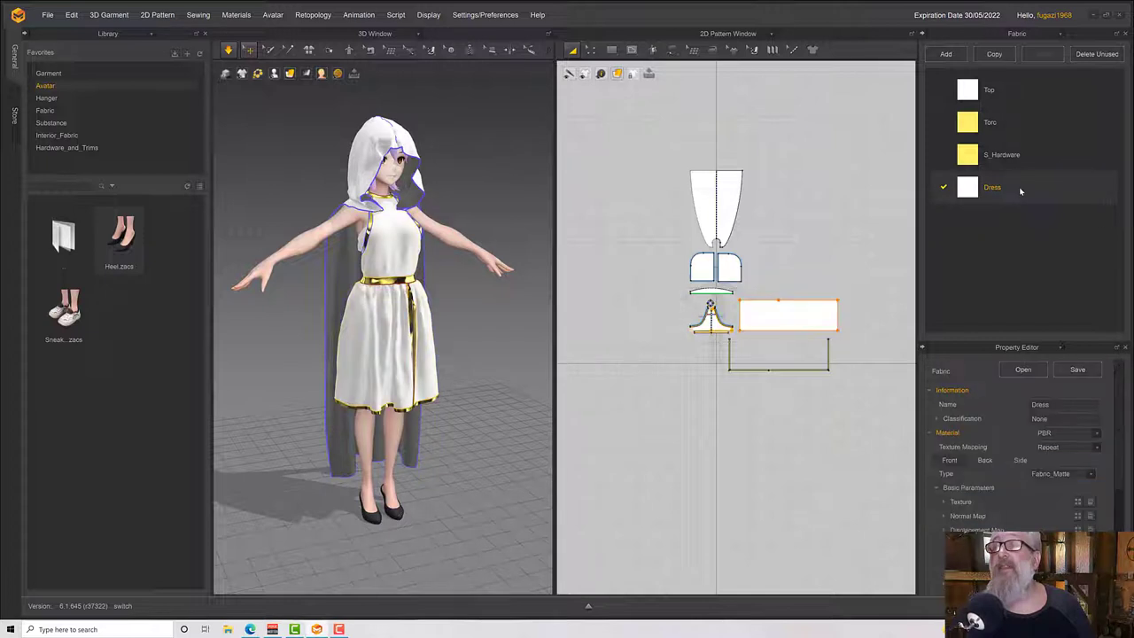
pyautogui.click(1061, 475)
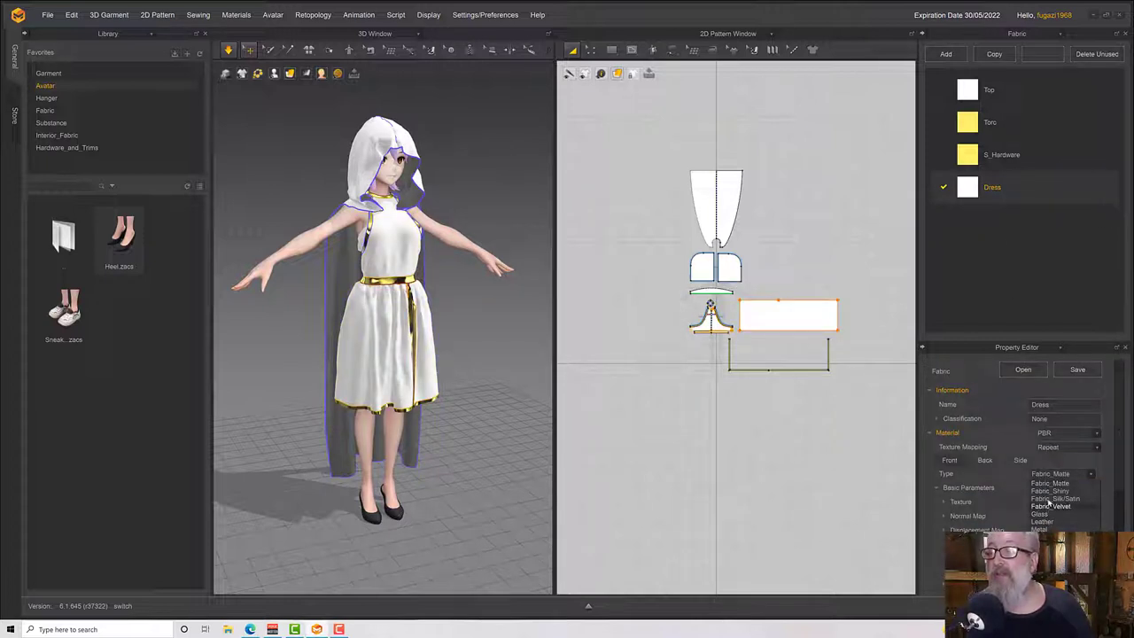
pyautogui.click(1050, 500)
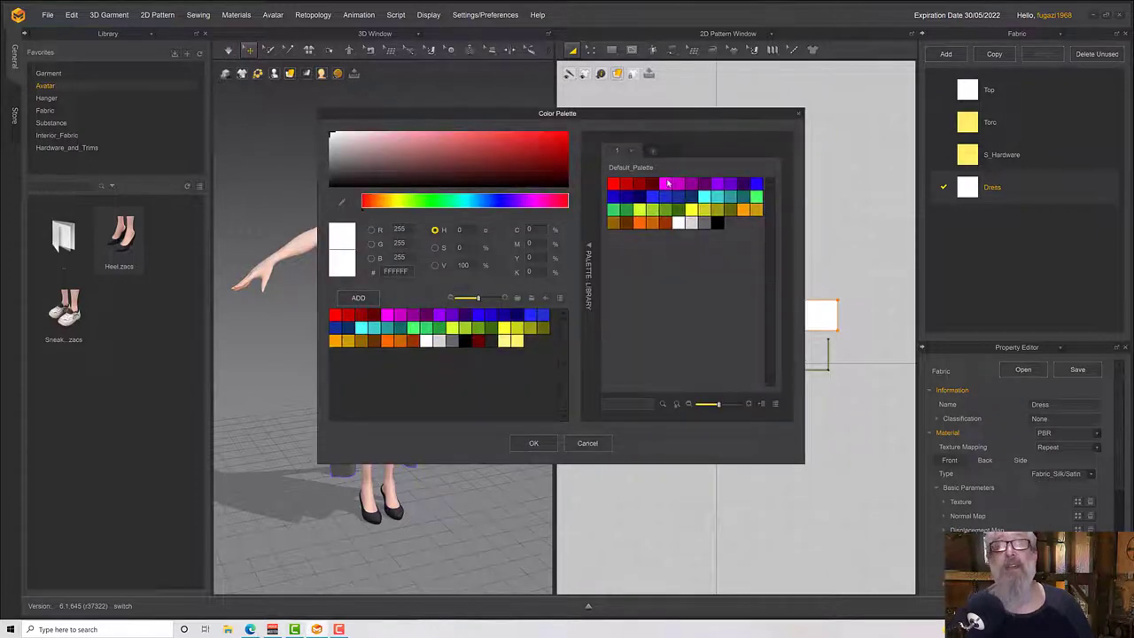
pyautogui.click(639, 183)
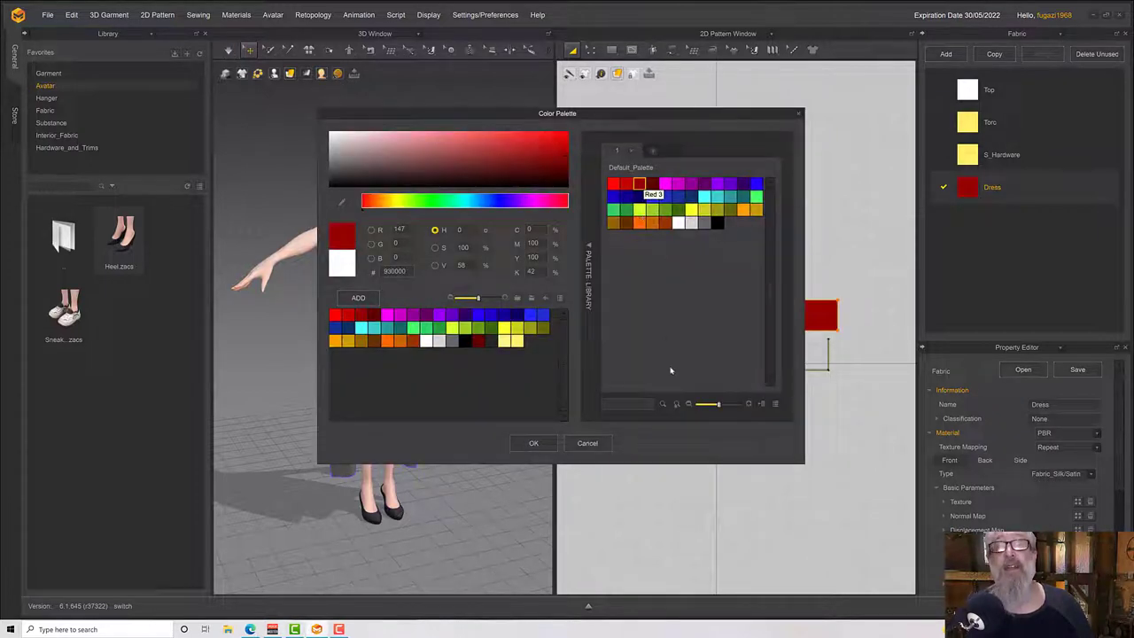
pyautogui.click(534, 444)
# Set the Dress fabric's roughness intensity to 46 and simulate the outfit to check the satin look.
pyautogui.scroll(6, 466, 372)
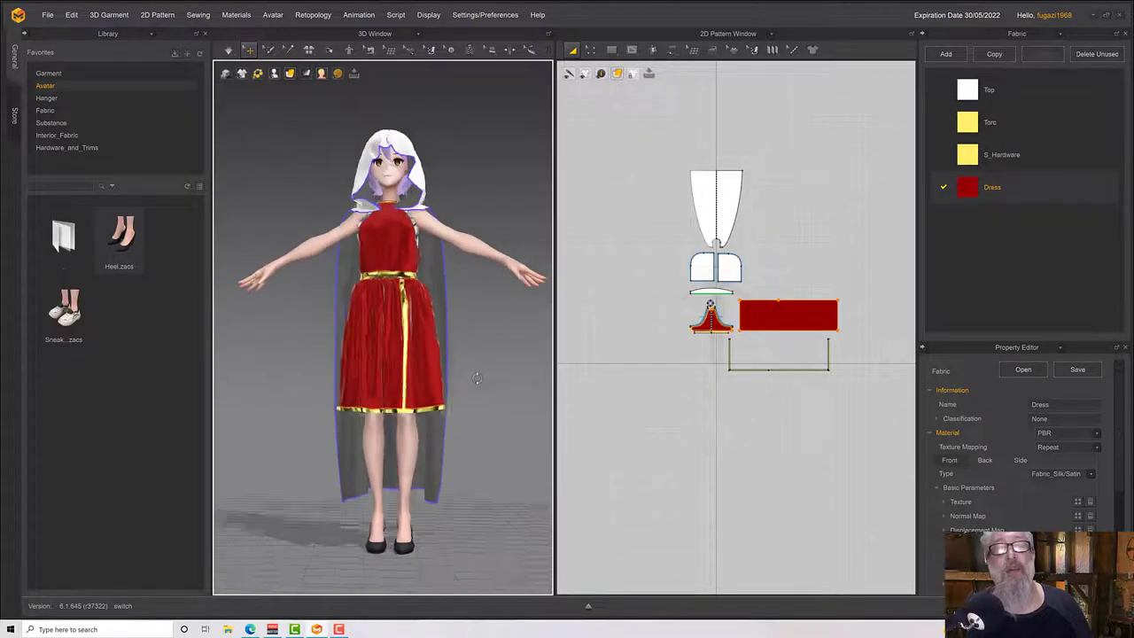
pyautogui.moveTo(459, 376); pyautogui.dragTo(494, 347, button='right')
pyautogui.scroll(-3, 1028, 440)
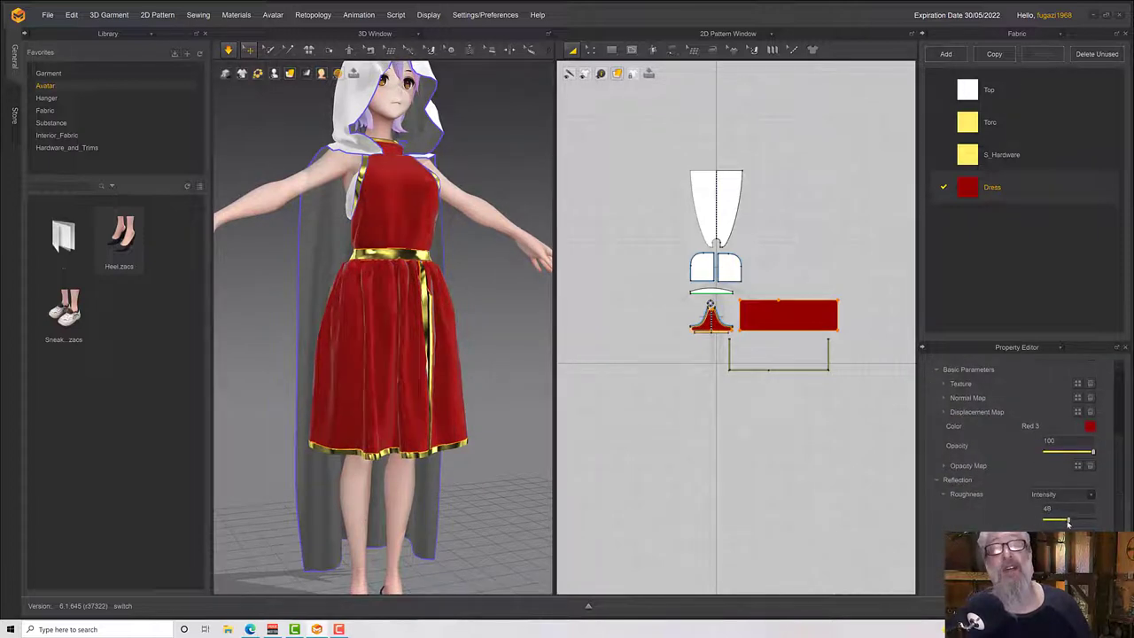
pyautogui.moveTo(1064, 523)
pyautogui.mouseDown()
pyautogui.moveTo(1029, 527)
pyautogui.moveTo(1066, 526)
pyautogui.mouseUp()
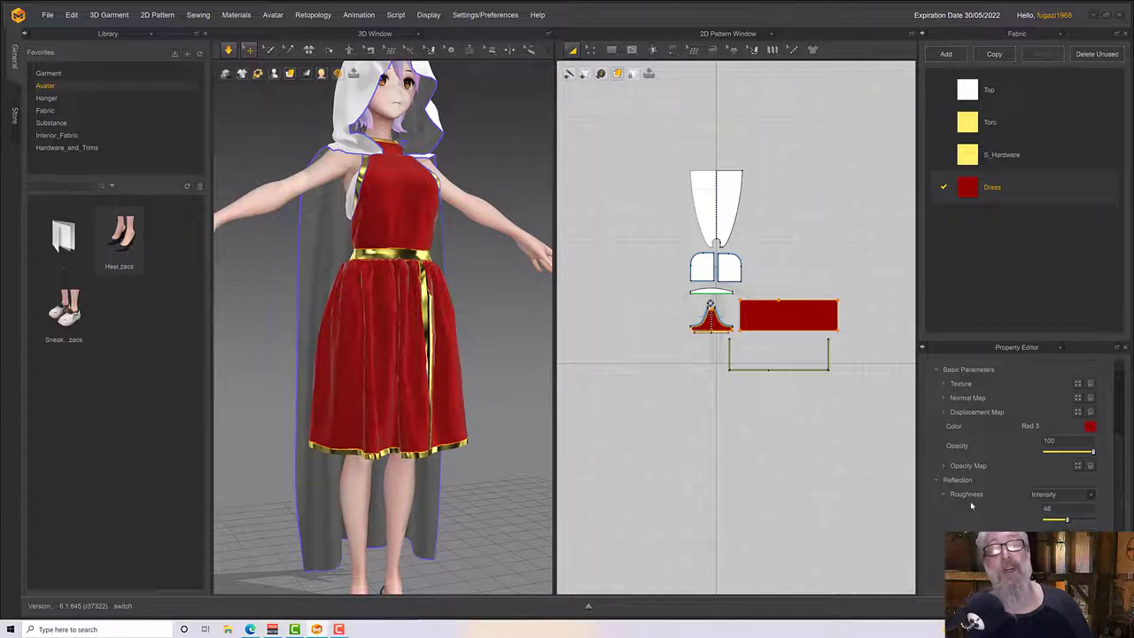
pyautogui.moveTo(435, 383); pyautogui.dragTo(411, 377, button='right')
pyautogui.scroll(-6, 439, 392)
pyautogui.scroll(8, 412, 377)
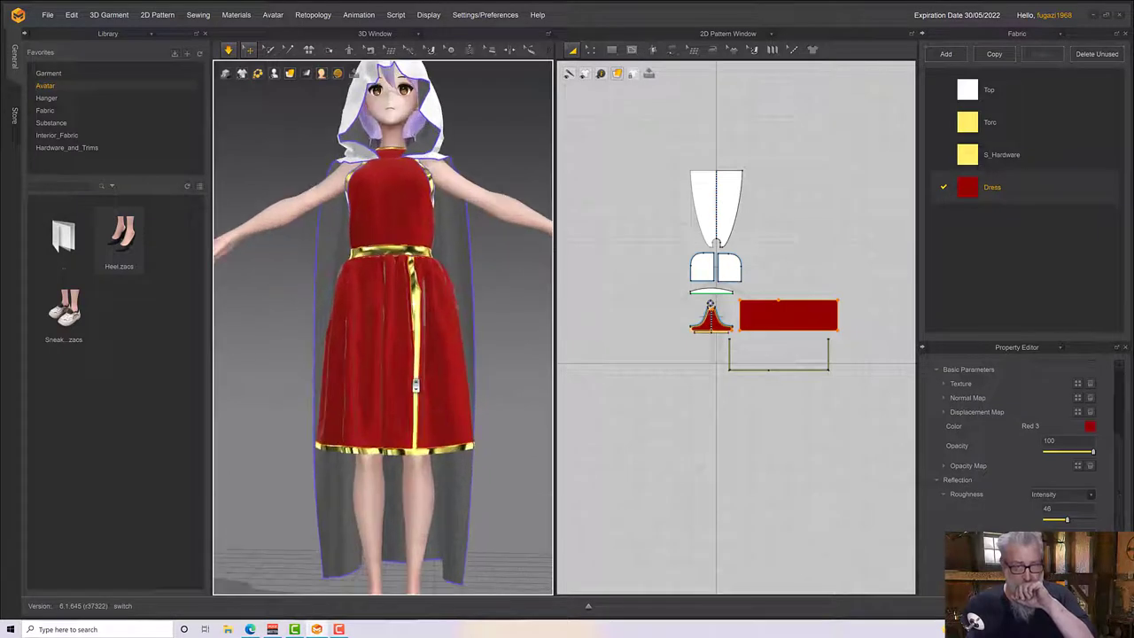
pyautogui.press('space')
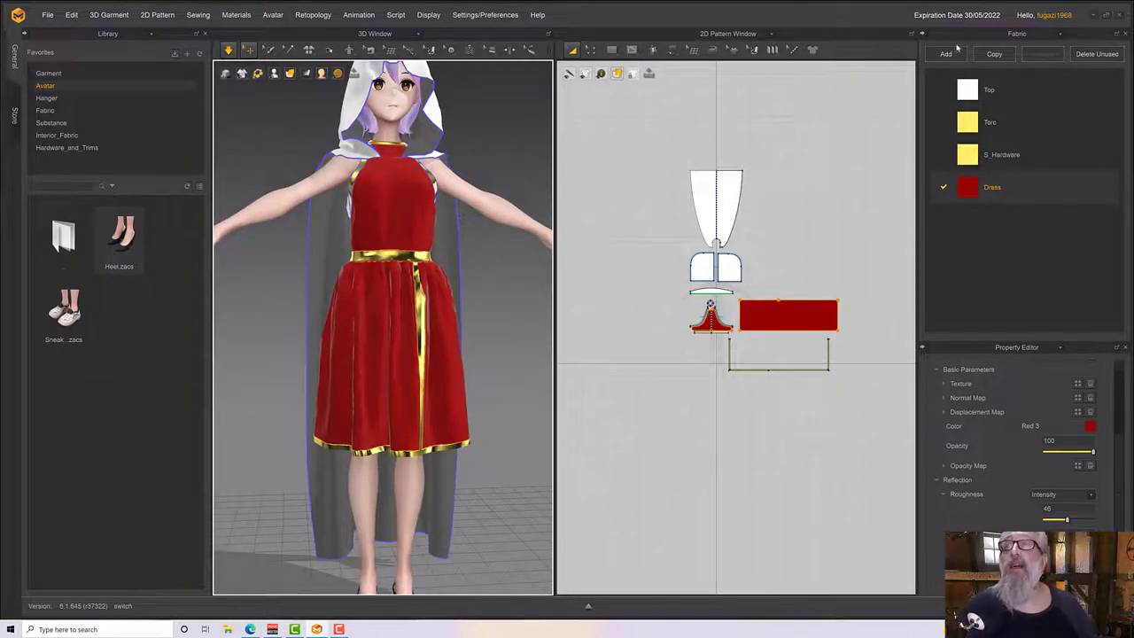
# Add another new fabric and apply it to the cape pattern.
pyautogui.click(947, 55)
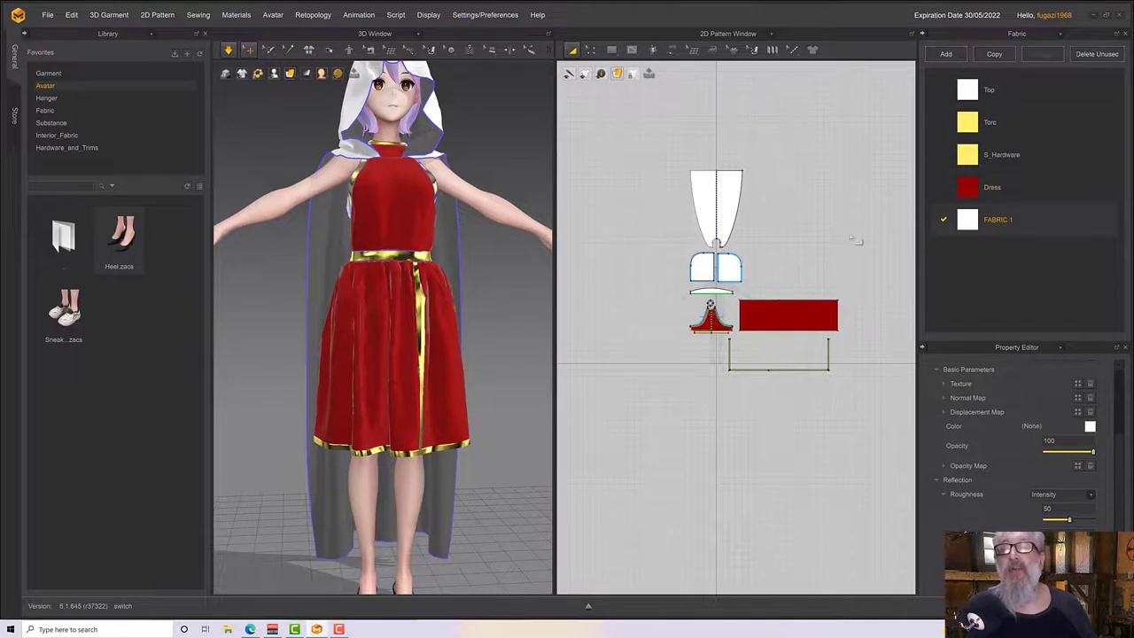
pyautogui.moveTo(648, 142); pyautogui.dragTo(783, 299)
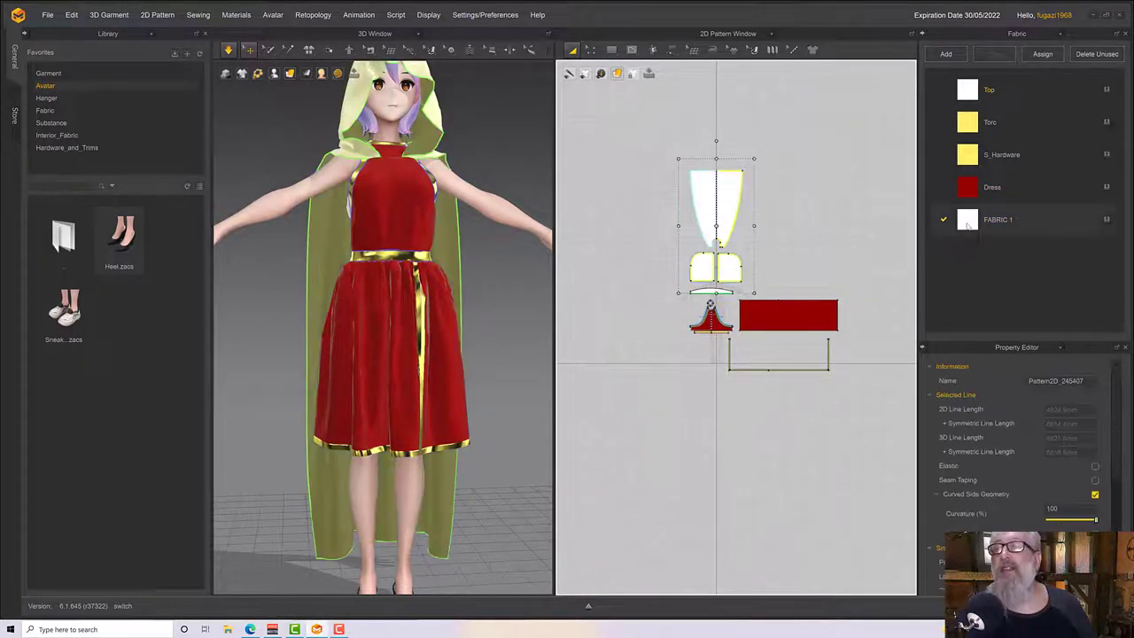
pyautogui.moveTo(802, 238); pyautogui.dragTo(722, 210)
pyautogui.click(722, 207)
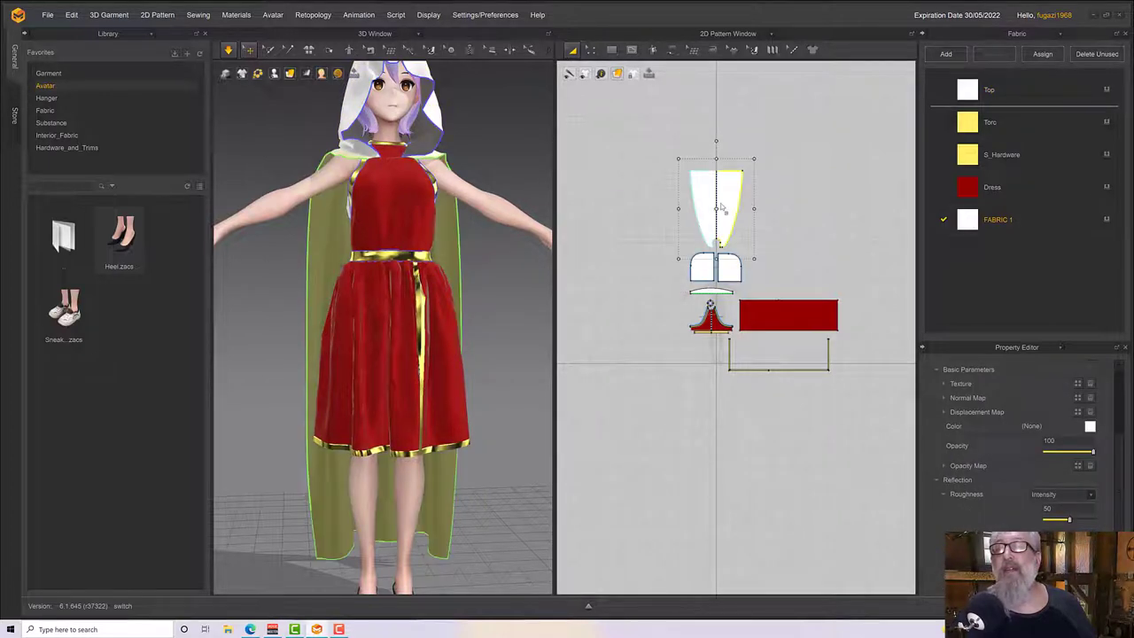
# Load the stylized wool substance material from the library onto the cape's new fabric and check it on the cape's back.
pyautogui.click(69, 111)
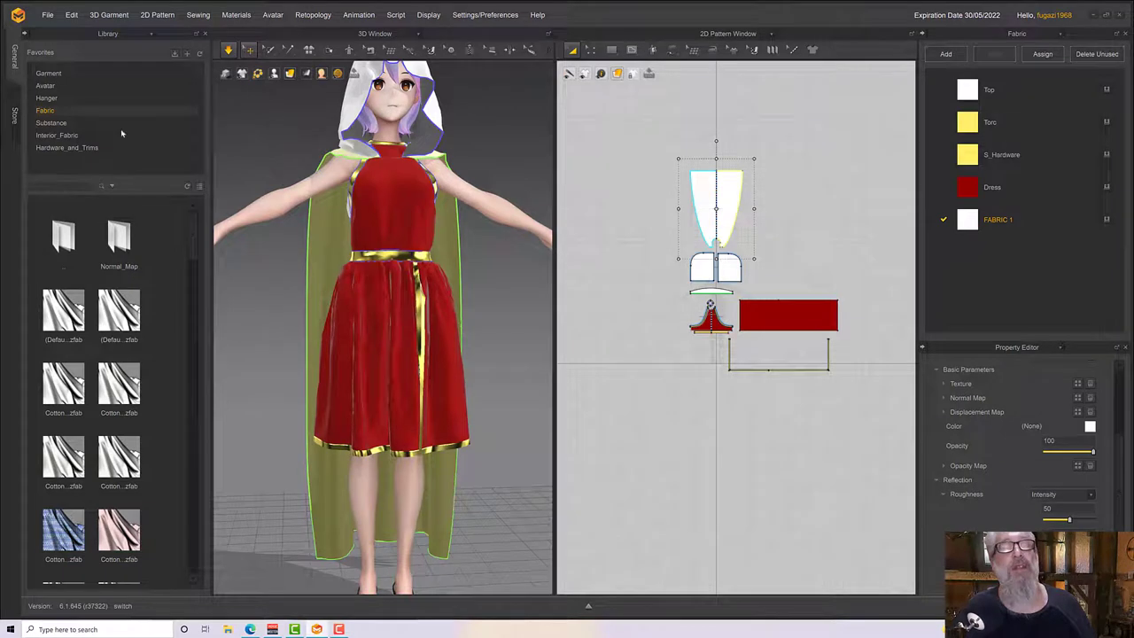
pyautogui.click(90, 129)
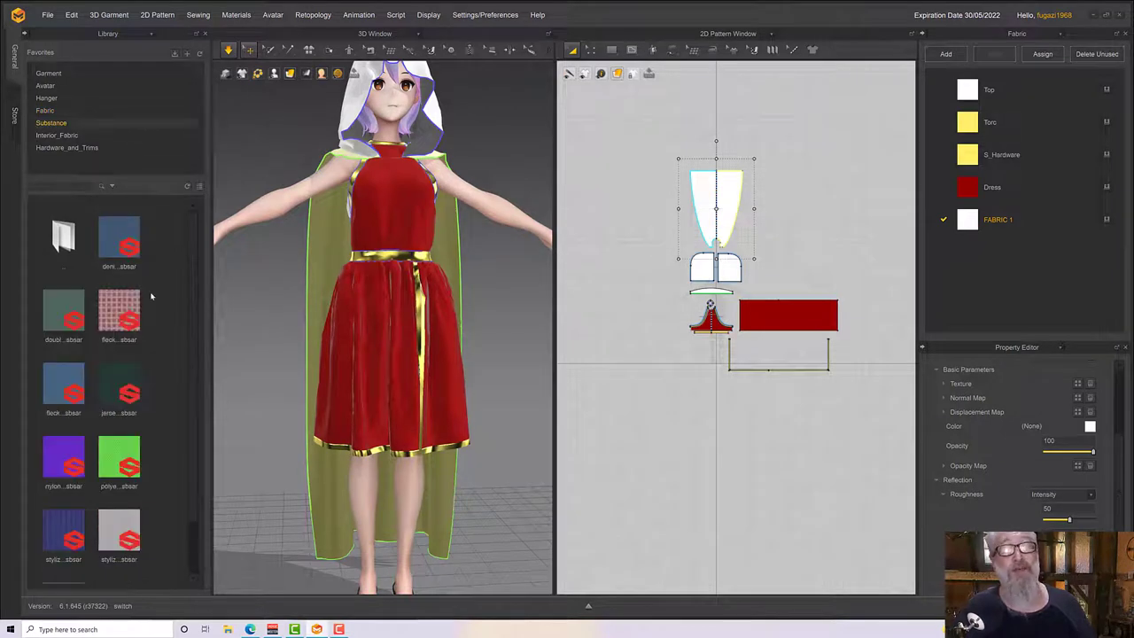
pyautogui.scroll(-1, 154, 313)
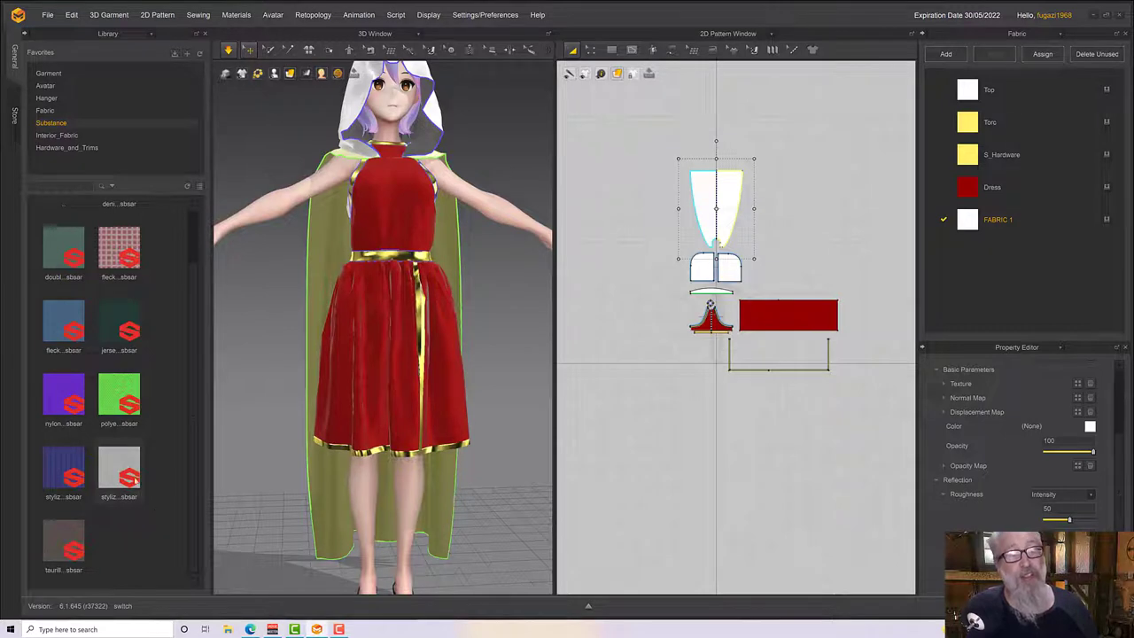
pyautogui.moveTo(114, 464); pyautogui.dragTo(993, 224)
pyautogui.click(968, 245)
pyautogui.moveTo(436, 341); pyautogui.dragTo(668, 357, button='right')
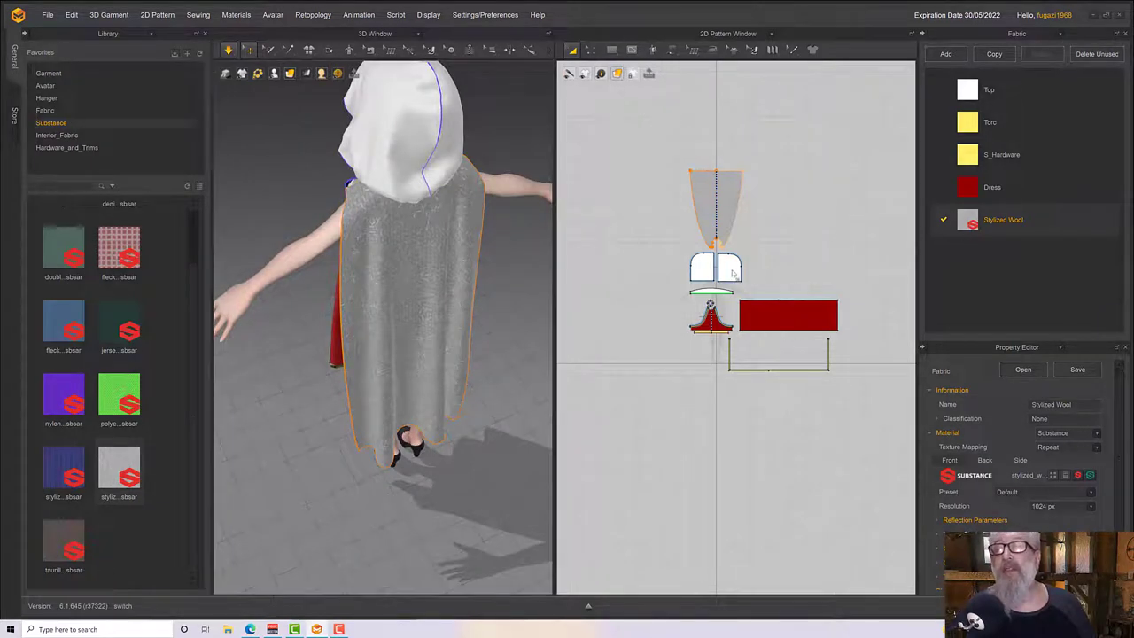
# Apply the Stylized Wool fabric to both hood patterns and simulate the outfit.
pyautogui.click(733, 274)
pyautogui.moveTo(982, 221); pyautogui.dragTo(704, 268)
pyautogui.moveTo(443, 287); pyautogui.dragTo(508, 255, button='right')
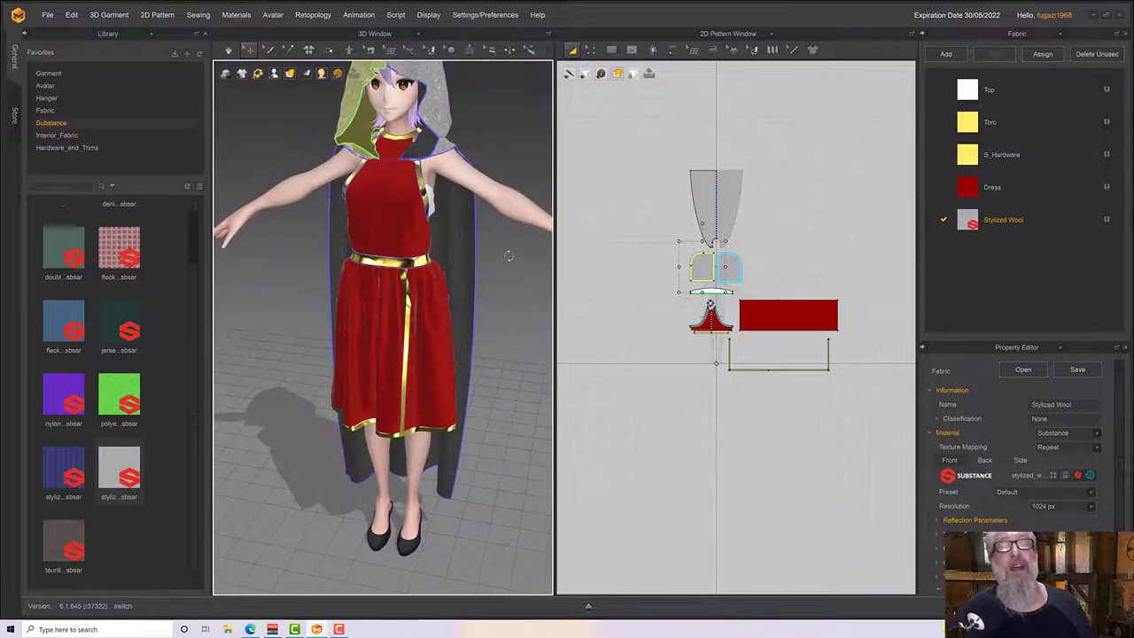
pyautogui.press('space')
pyautogui.moveTo(507, 255); pyautogui.dragTo(493, 316, button='middle')
# Try the Damaged Orange Brown Wool preset on the Stylized Wool fabric and view the cape from the side.
pyautogui.click(997, 232)
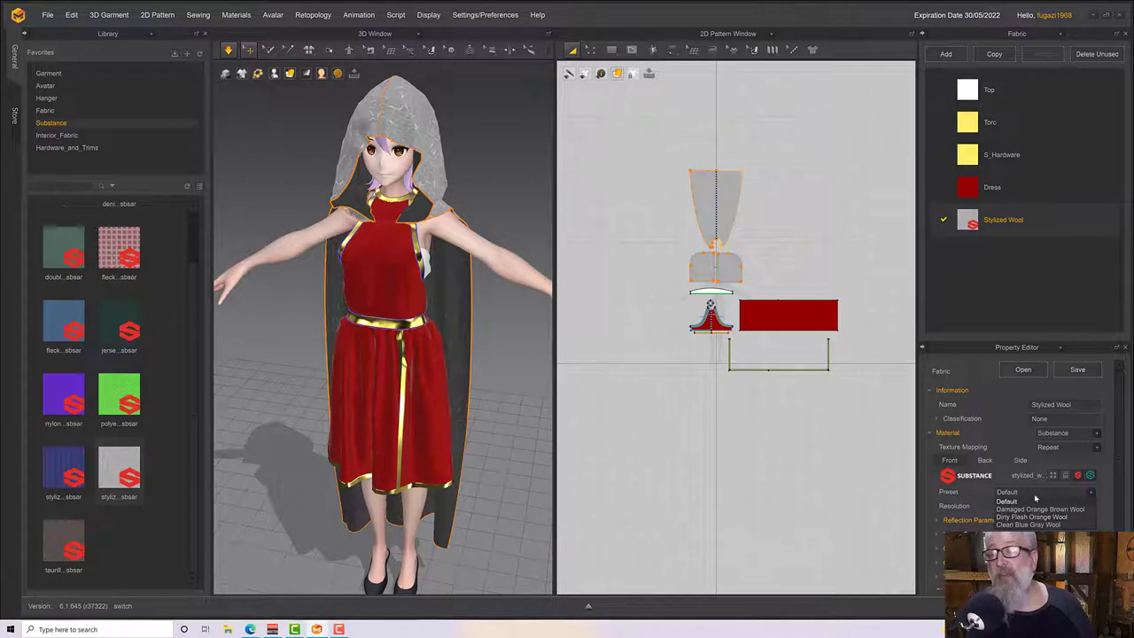
pyautogui.click(1039, 509)
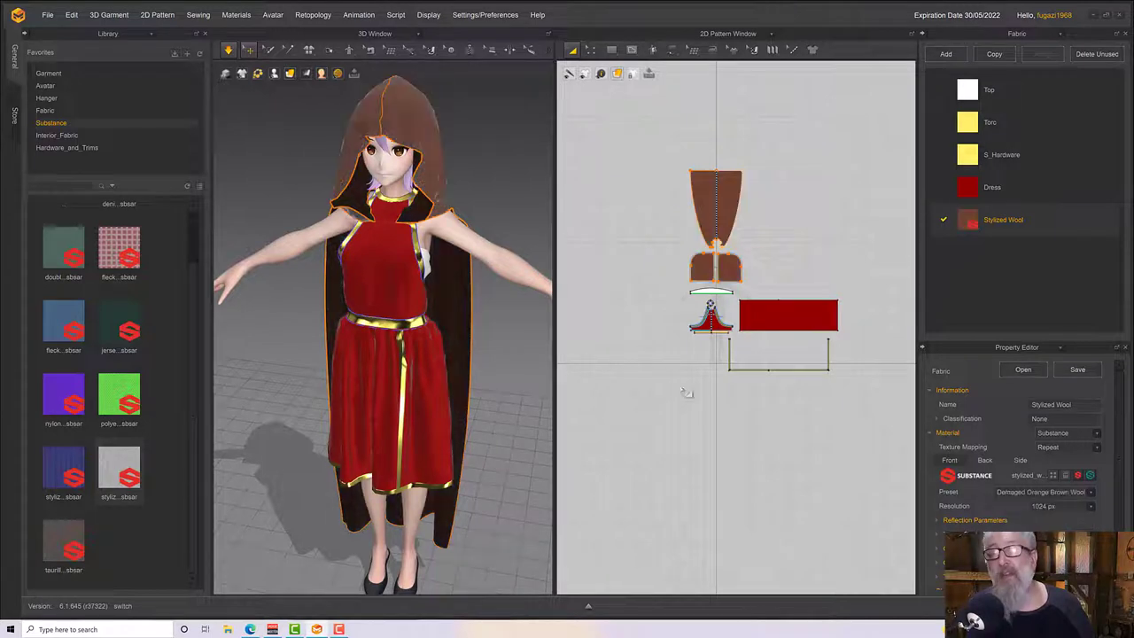
pyautogui.rightClick(557, 351)
pyautogui.moveTo(499, 319); pyautogui.dragTo(437, 315, button='right')
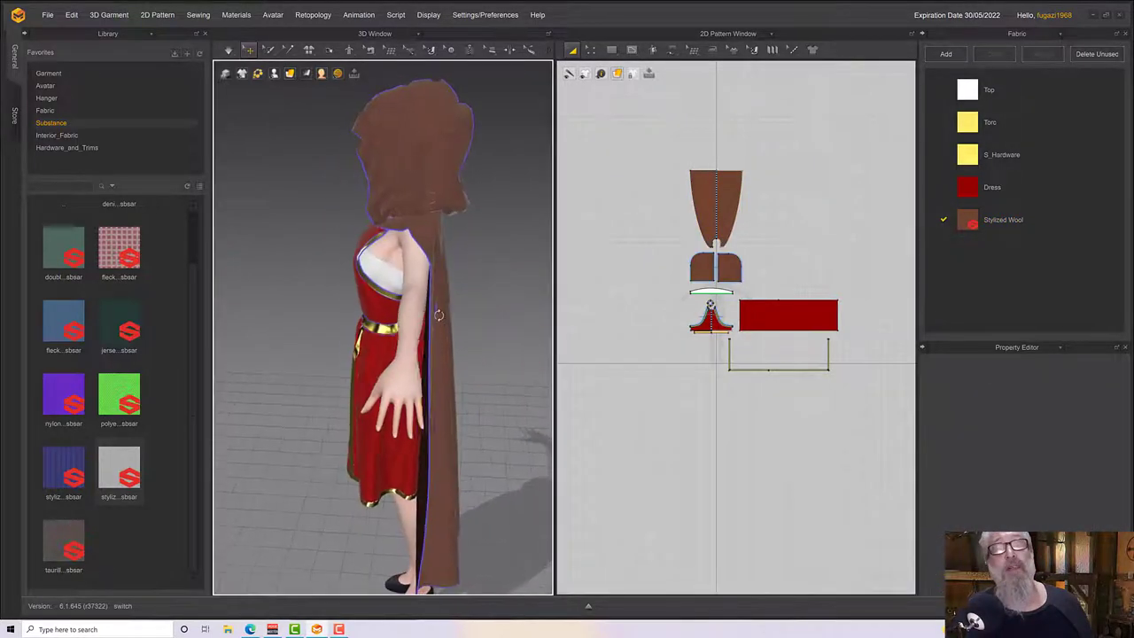
# Try the Dirty Flash Orange Wool preset on the Stylized Wool fabric and view the cape from behind.
pyautogui.click(1019, 219)
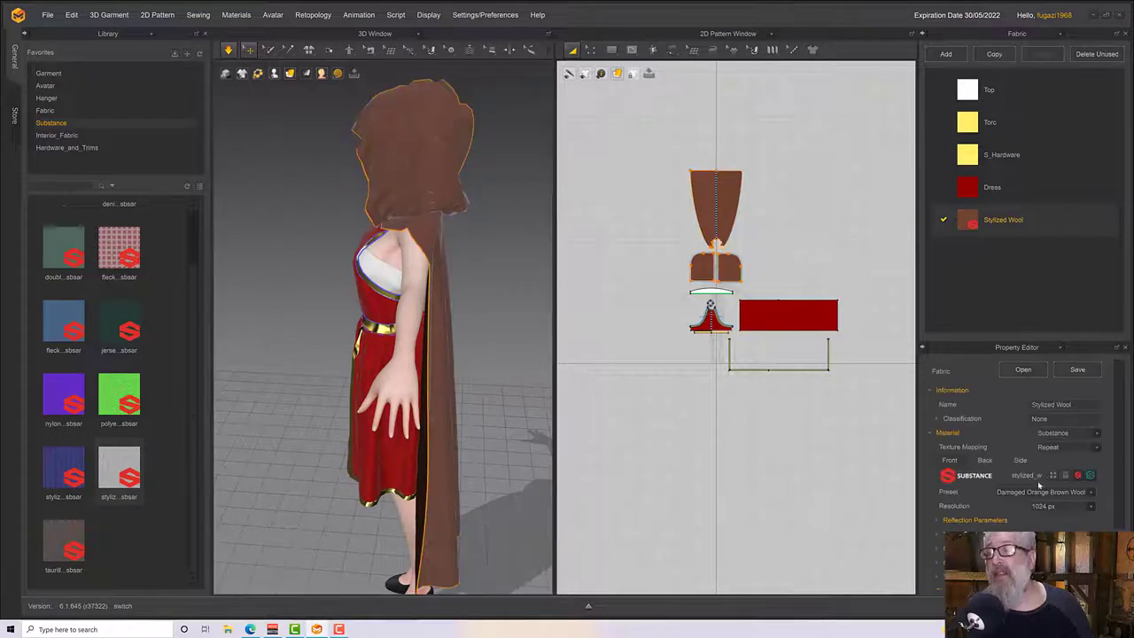
pyautogui.click(1038, 493)
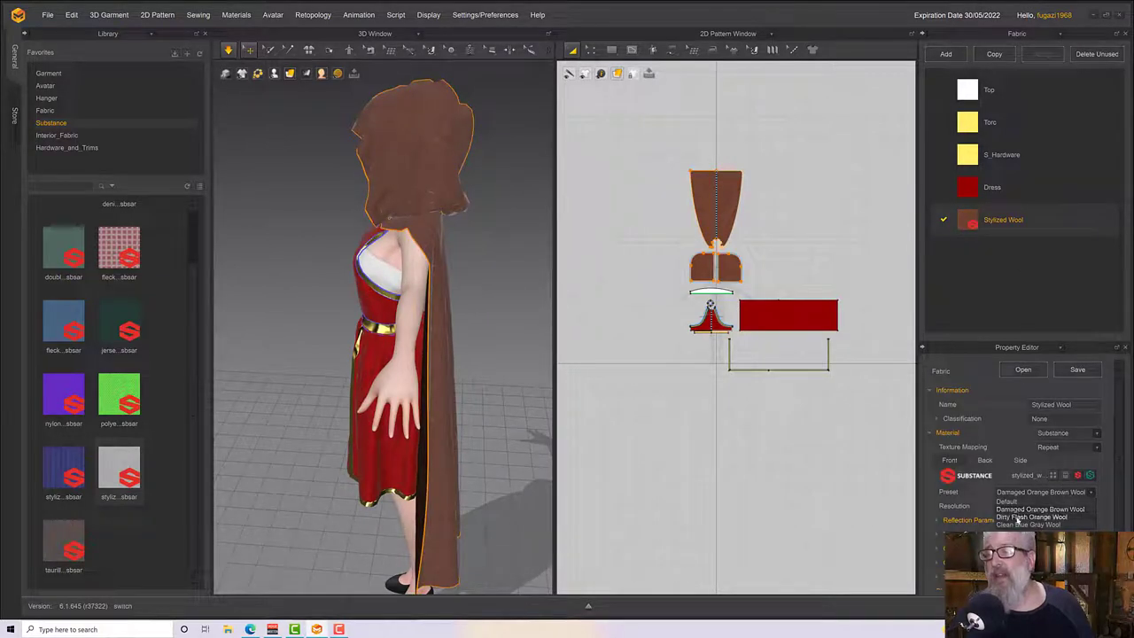
pyautogui.click(1028, 516)
pyautogui.moveTo(536, 362); pyautogui.dragTo(473, 344, button='right')
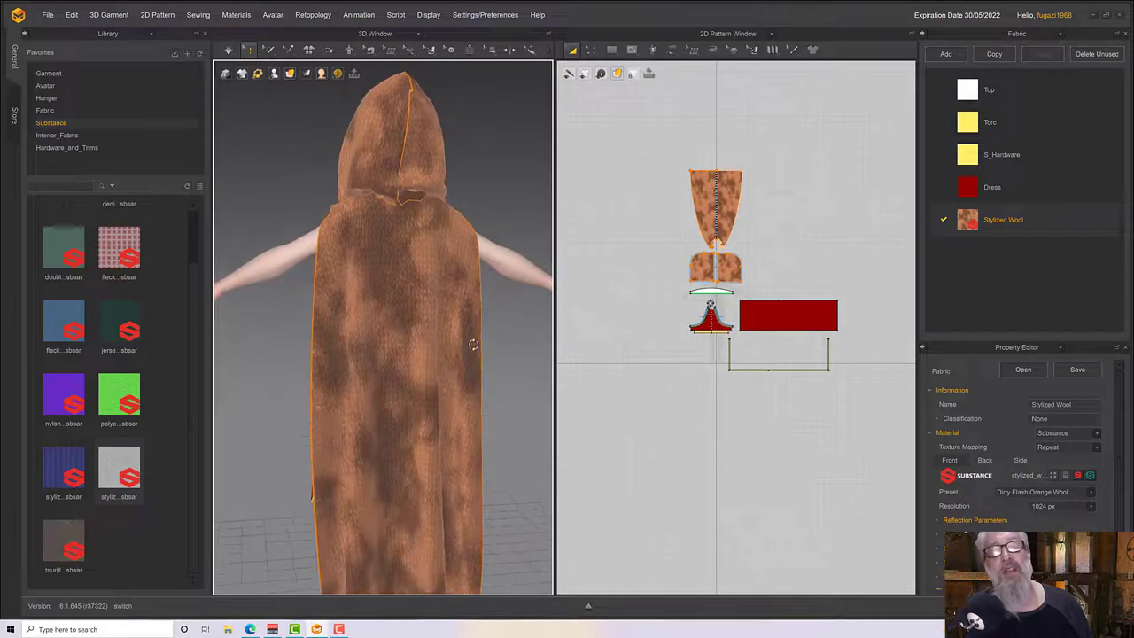
# Set the Stylized Wool fabric's preset to Clean Blue Gray Wool and check the hood and cape.
pyautogui.click(1040, 493)
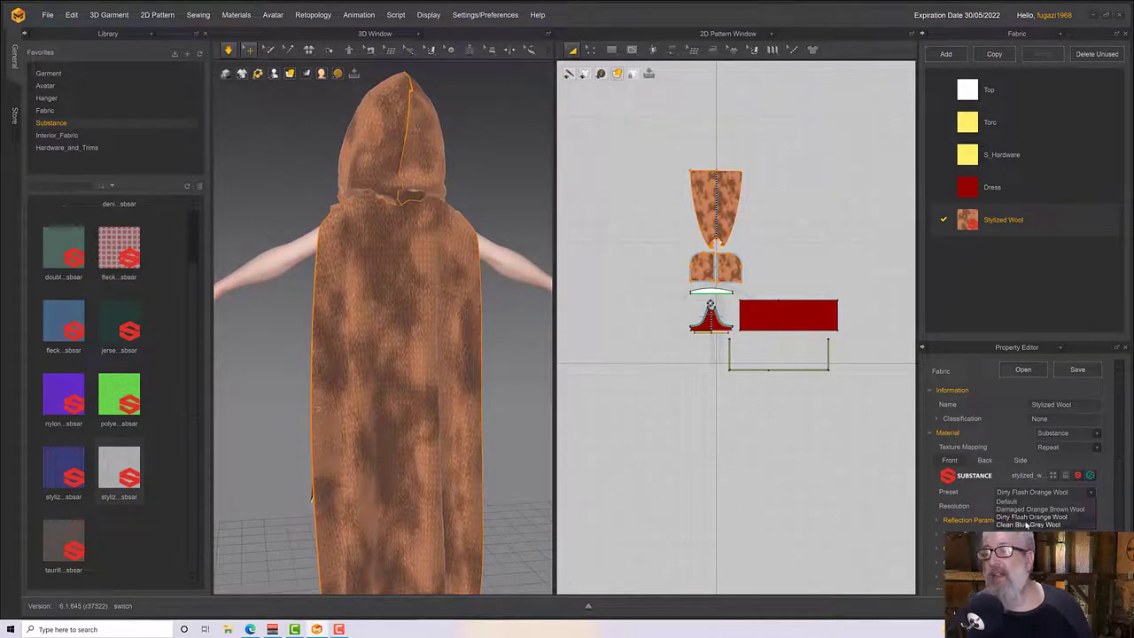
pyautogui.click(1026, 524)
pyautogui.moveTo(352, 295); pyautogui.dragTo(529, 296, button='right')
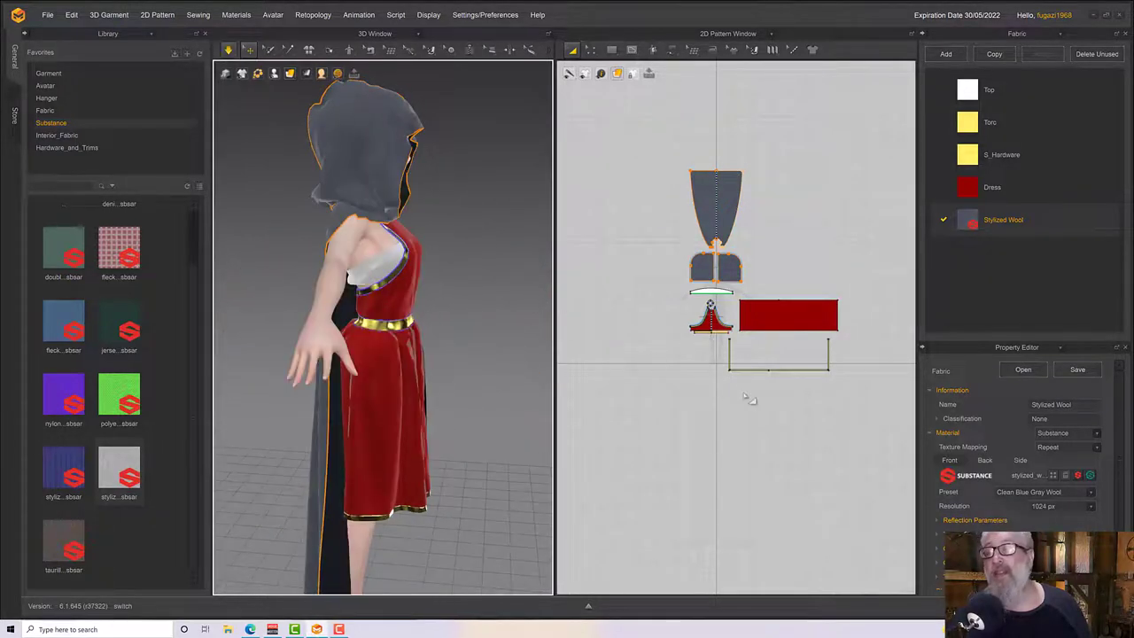
# Lock the aspect ratio of the Stylized Wool texture transformation, set its width to 250 mm, and inspect the weave on the cape.
pyautogui.scroll(-1, 975, 476)
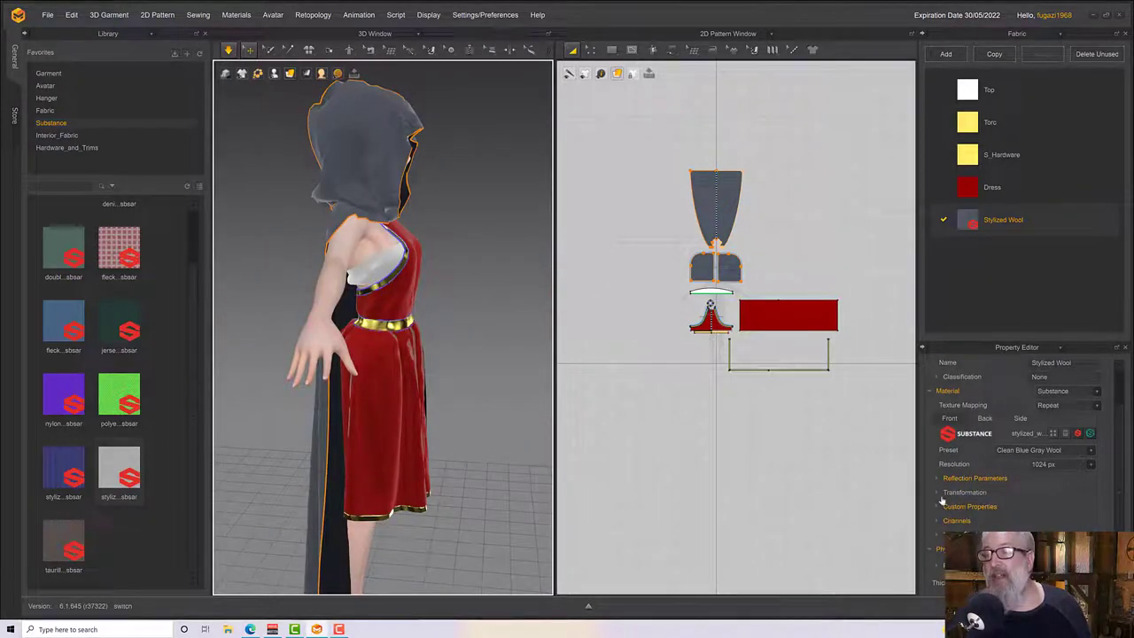
pyautogui.click(938, 492)
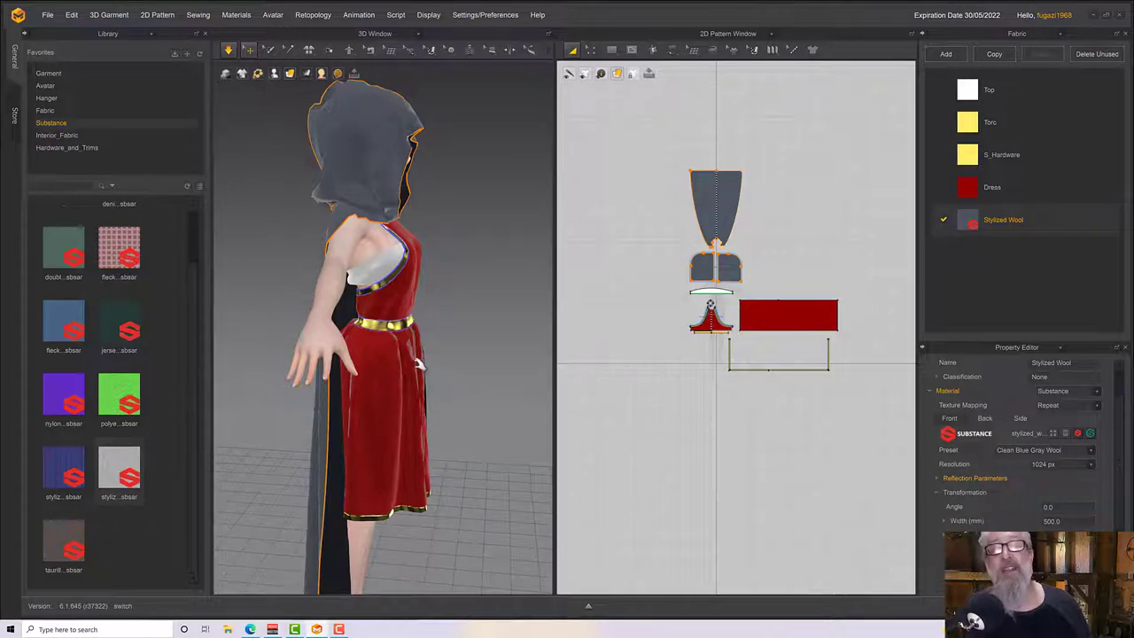
pyautogui.moveTo(420, 365); pyautogui.dragTo(461, 390, button='right')
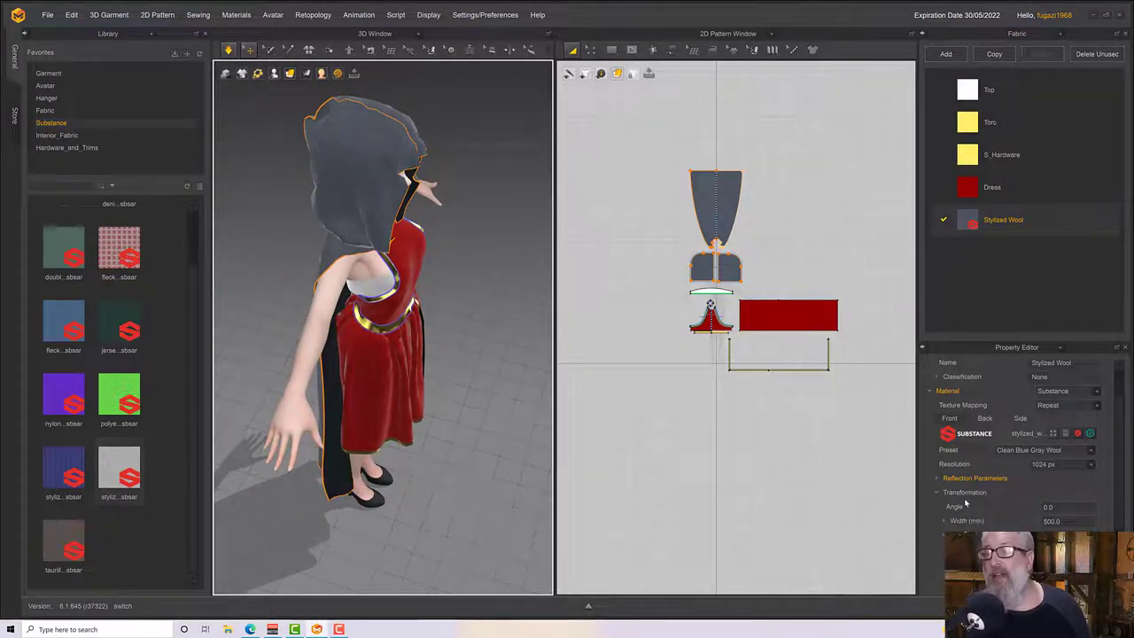
pyautogui.scroll(-1, 983, 523)
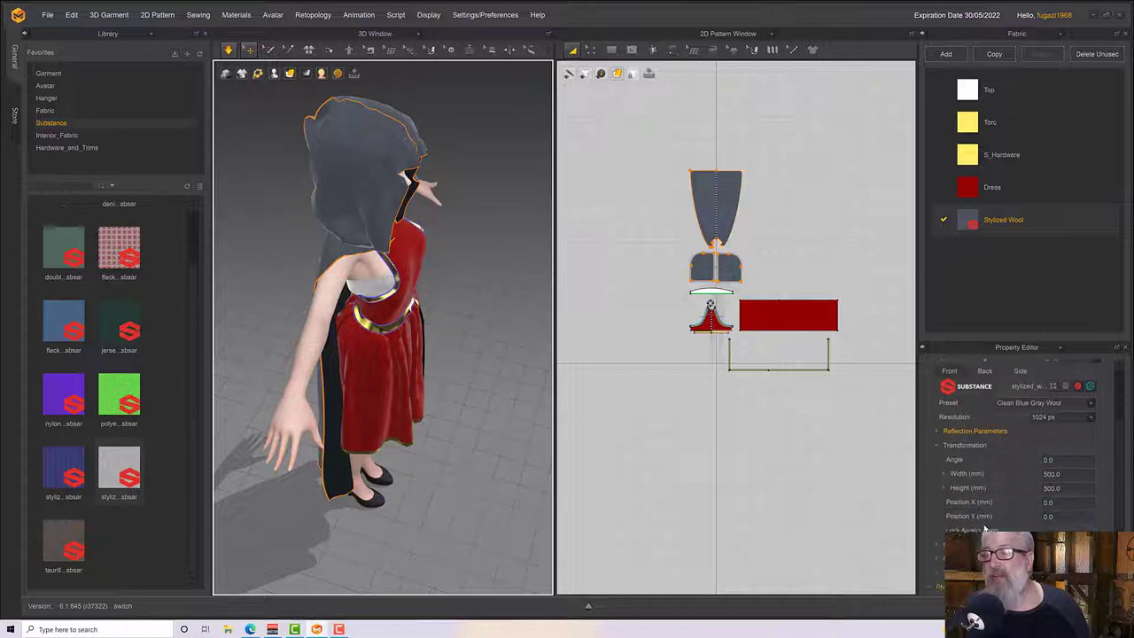
pyautogui.click(1089, 530)
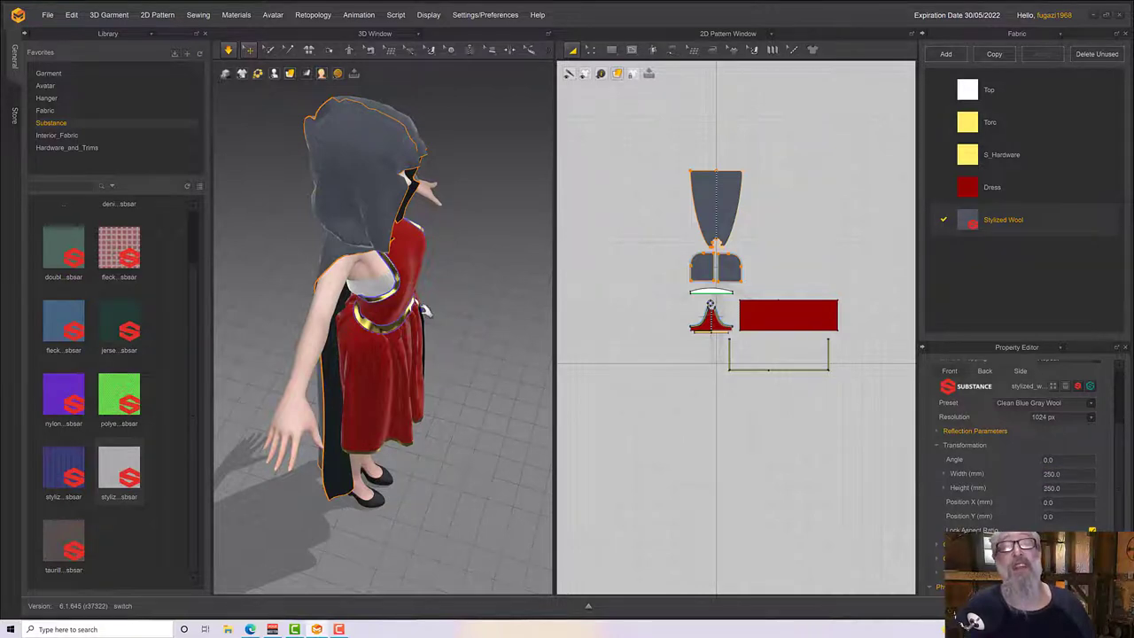
pyautogui.moveTo(348, 232); pyautogui.dragTo(415, 259, button='right')
pyautogui.scroll(-2, 388, 232)
pyautogui.scroll(4, 388, 234)
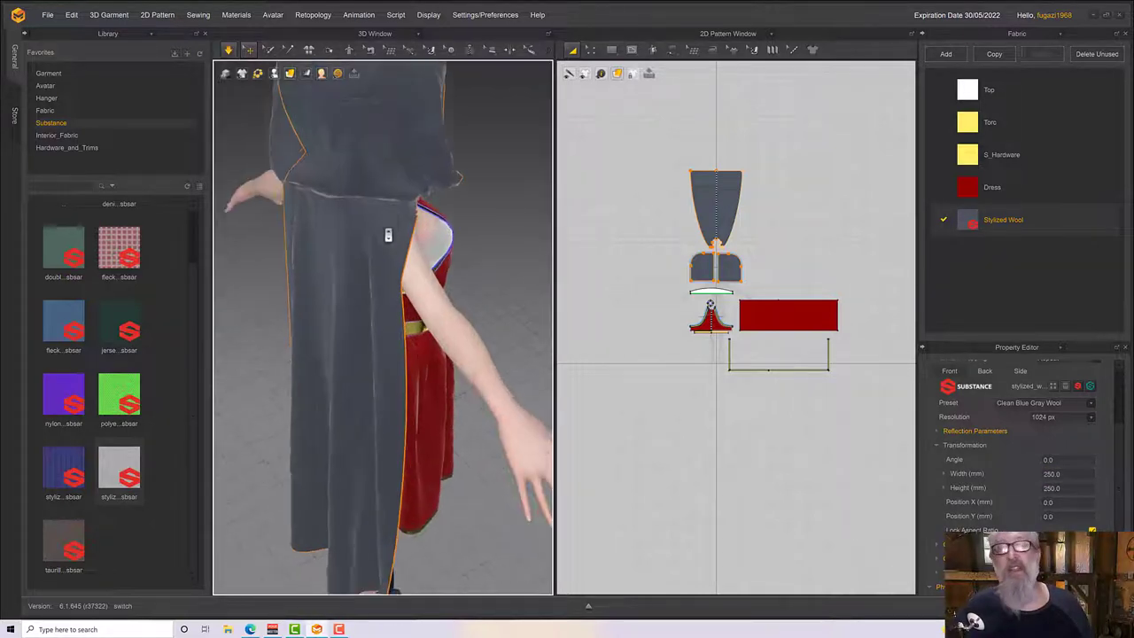
pyautogui.scroll(4, 388, 235)
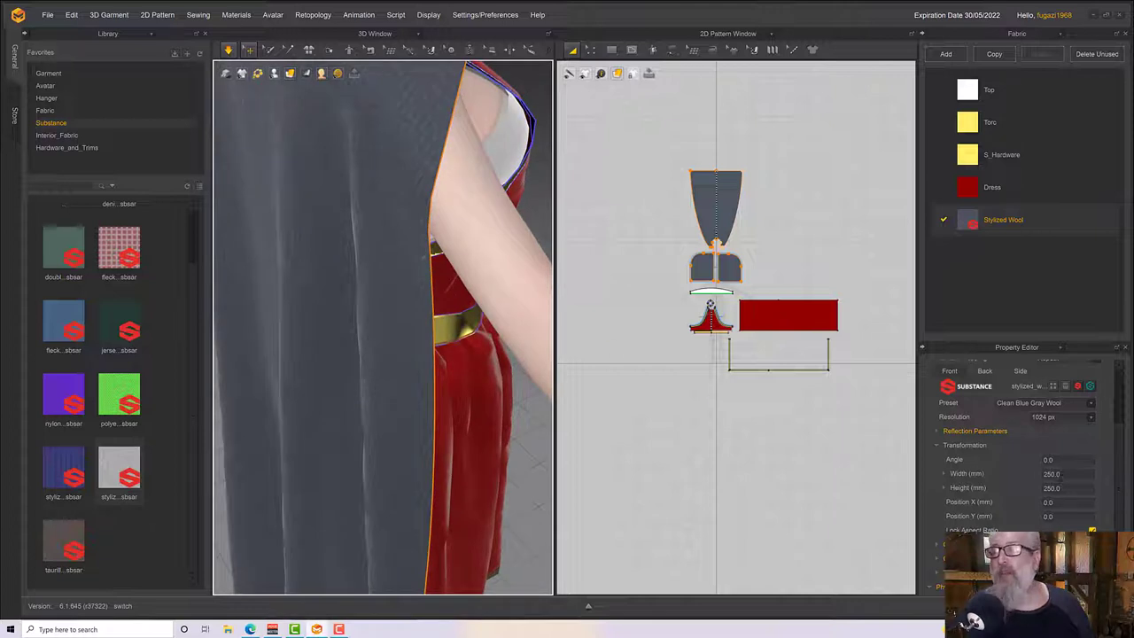
# Set the Stylized Wool texture width to 125 mm and check the finer weave on the cape.
pyautogui.click(1054, 474)
pyautogui.write('125')
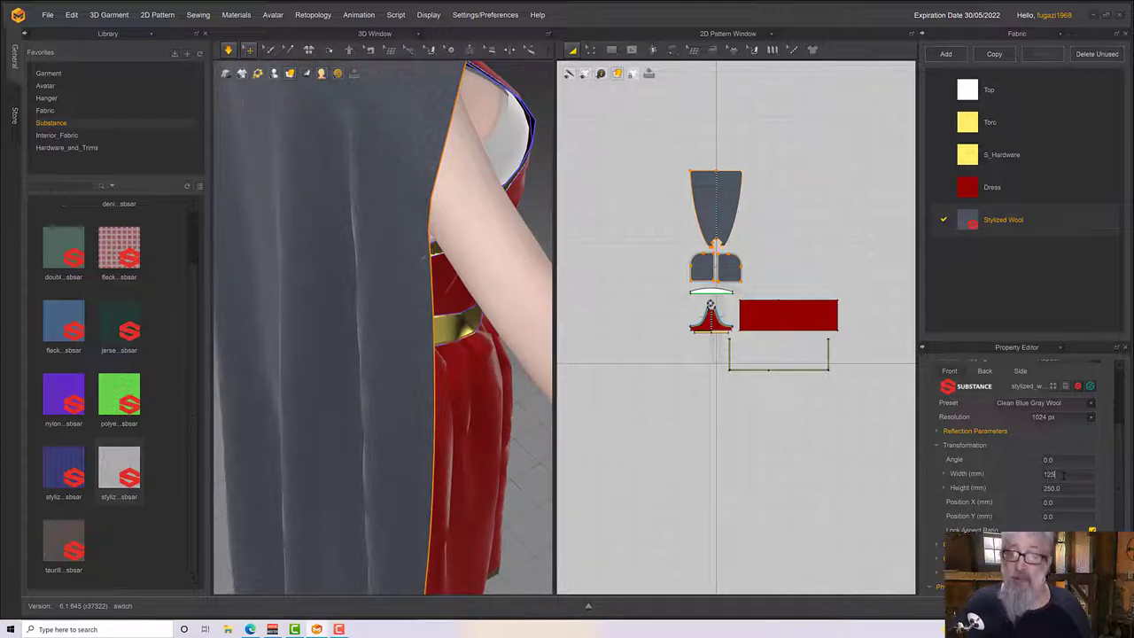
pyautogui.press('Return')
pyautogui.scroll(-2, 412, 368)
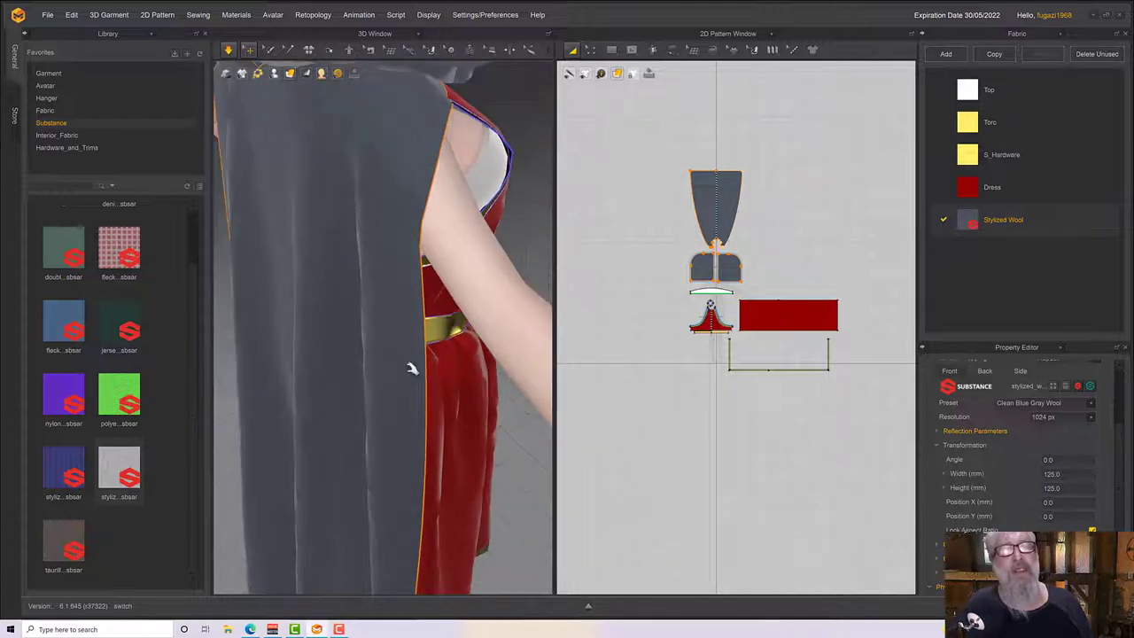
pyautogui.scroll(4, 411, 370)
pyautogui.scroll(-3, 412, 373)
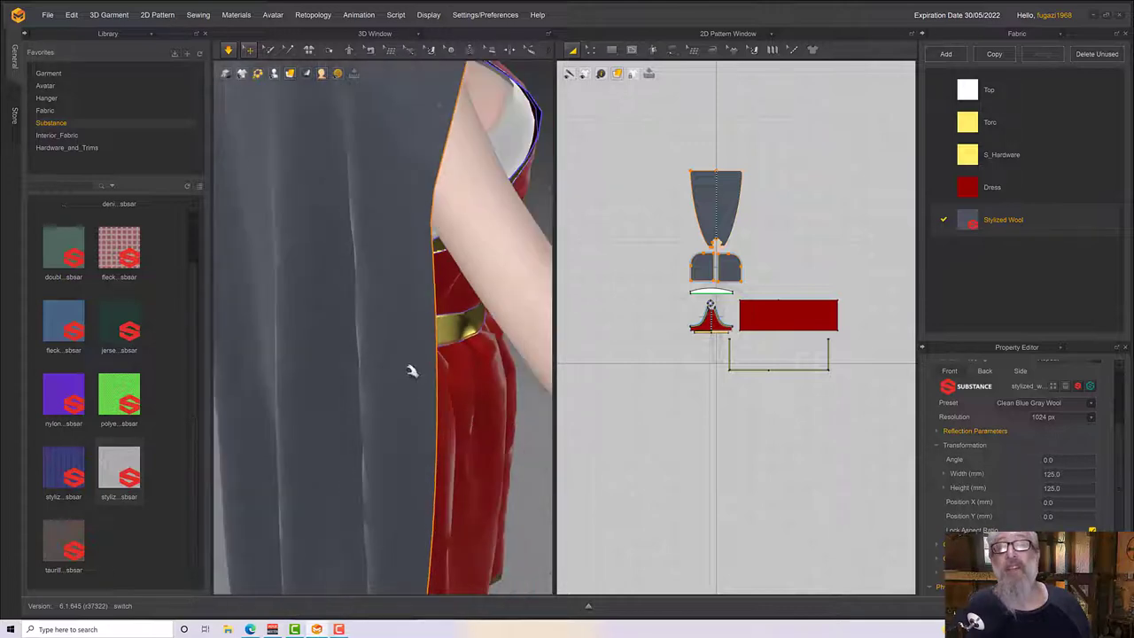
pyautogui.moveTo(412, 370); pyautogui.dragTo(468, 349, button='right')
pyautogui.scroll(-4, 397, 356)
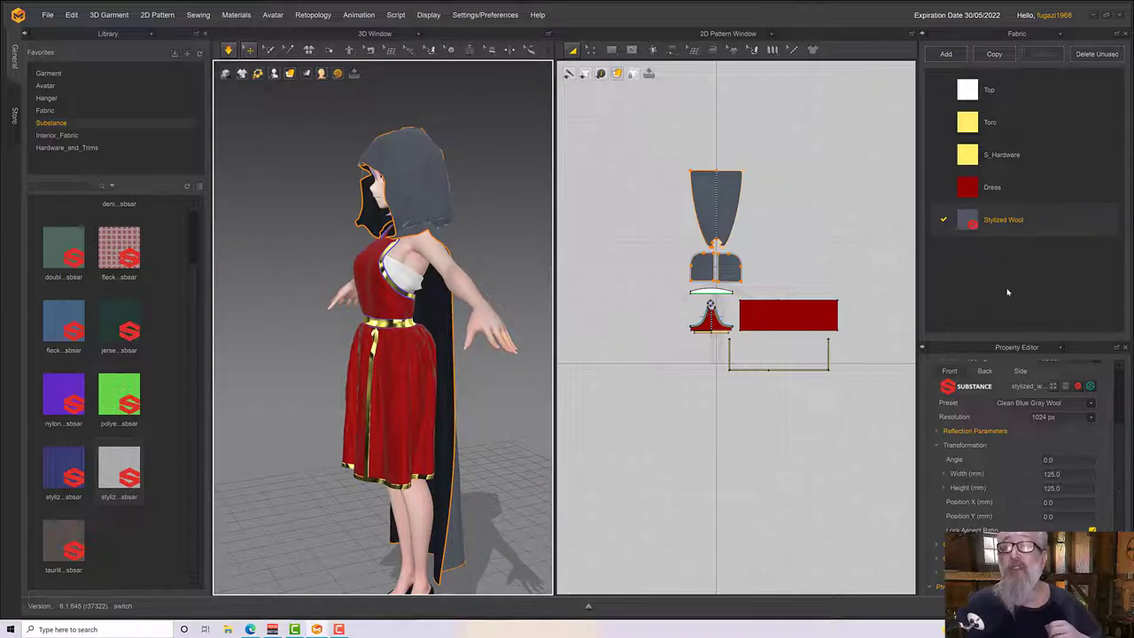
# Set the Stylized Wool's custom fabric color to the dark red #620000 from the default palette.
pyautogui.scroll(-1, 992, 496)
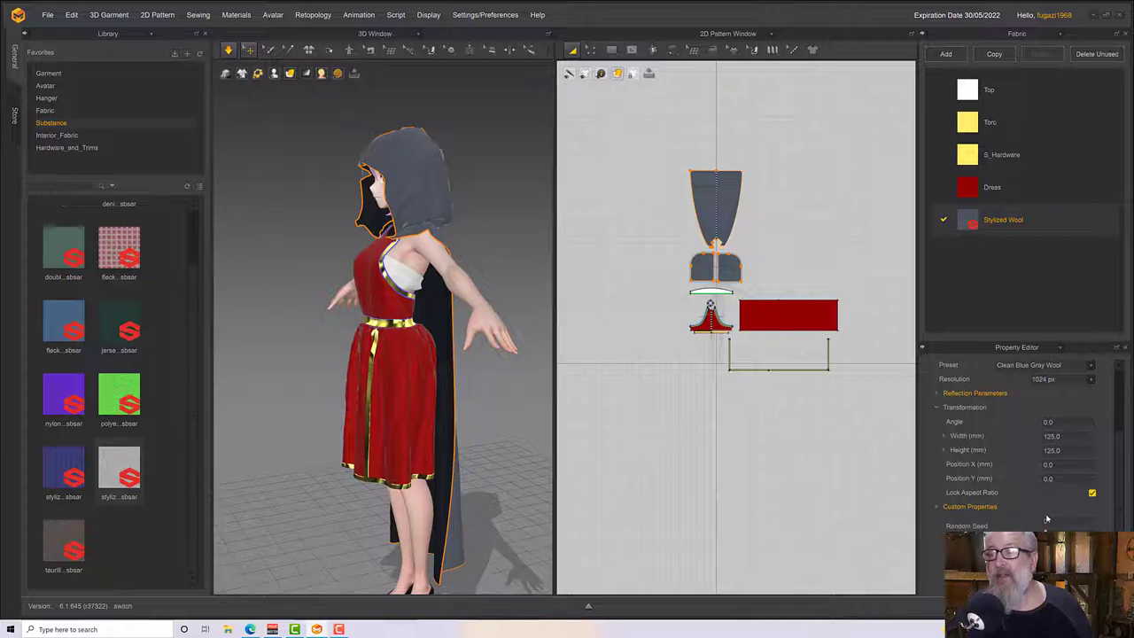
pyautogui.click(937, 507)
pyautogui.click(1092, 458)
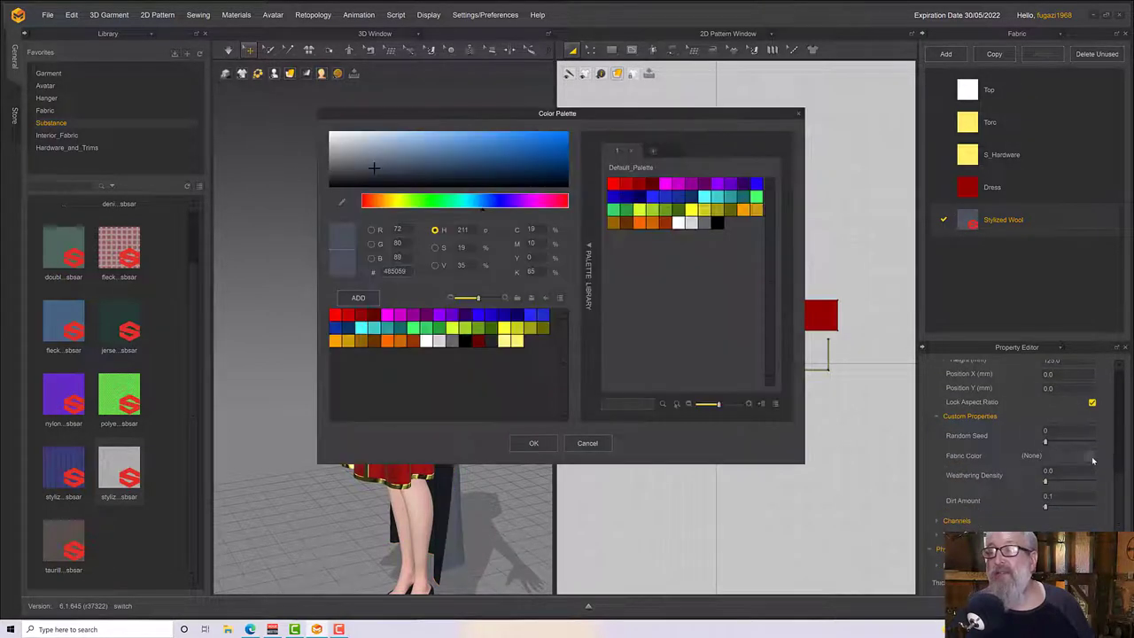
pyautogui.click(653, 183)
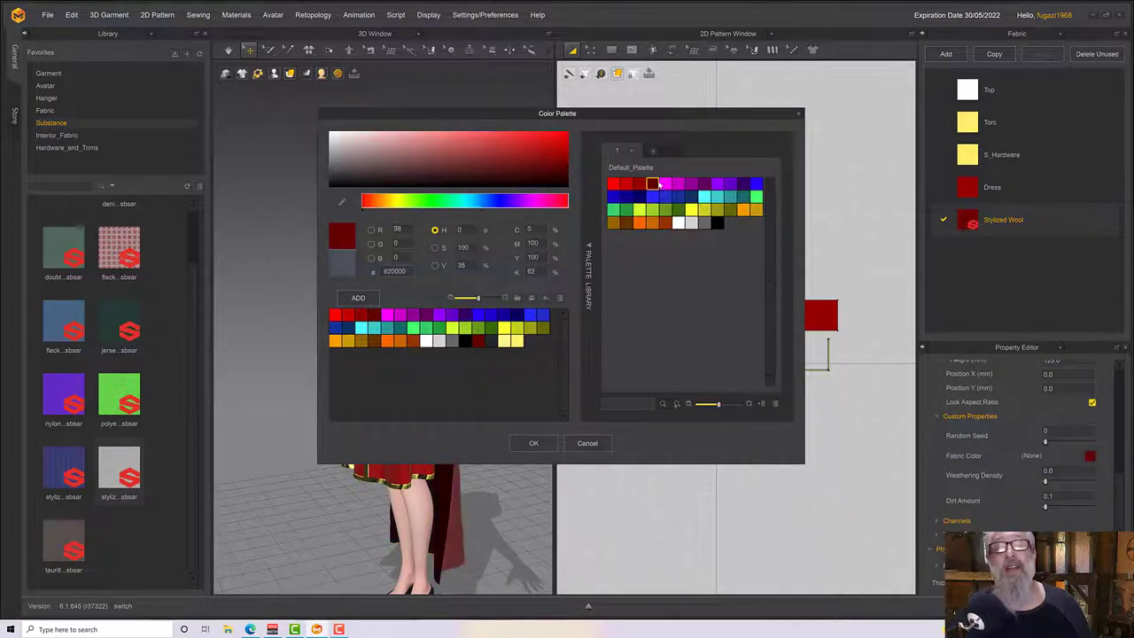
pyautogui.click(533, 445)
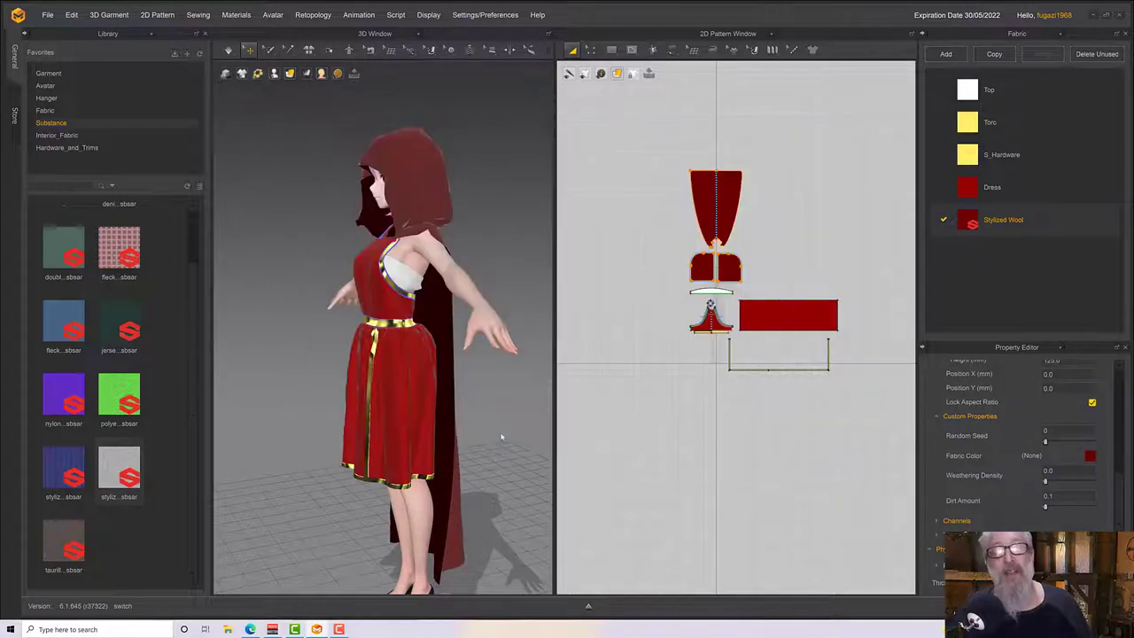
# Set the Stylized Wool's weathering density to 0.1 and dirt amount to 0.0, checking the cape's surface up close.
pyautogui.scroll(2, 886, 502)
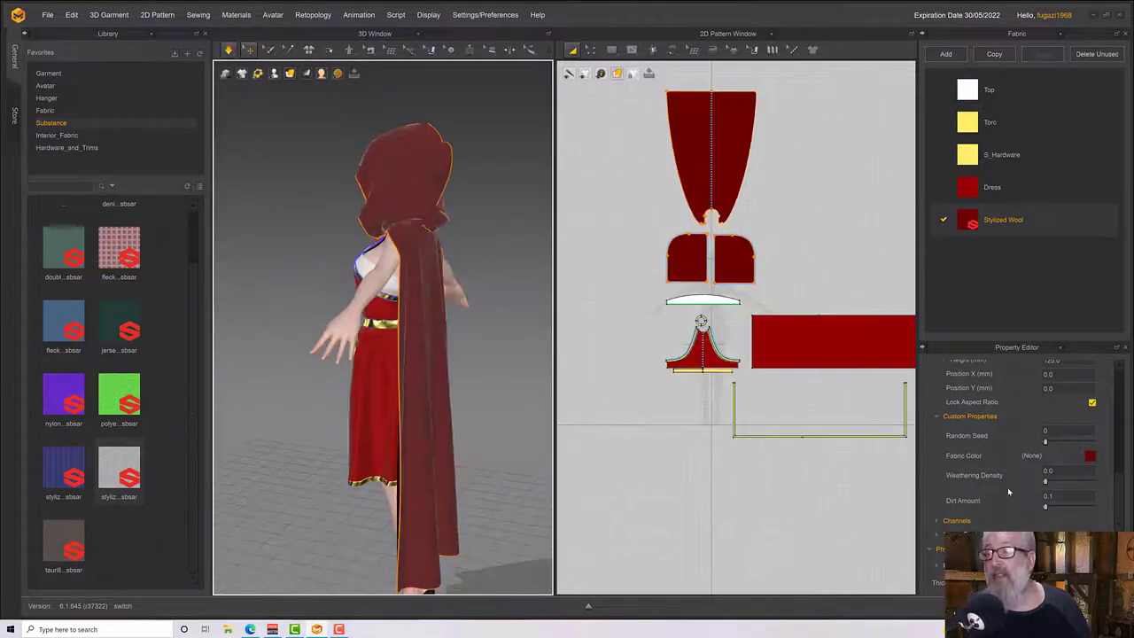
pyautogui.scroll(2, 1044, 526)
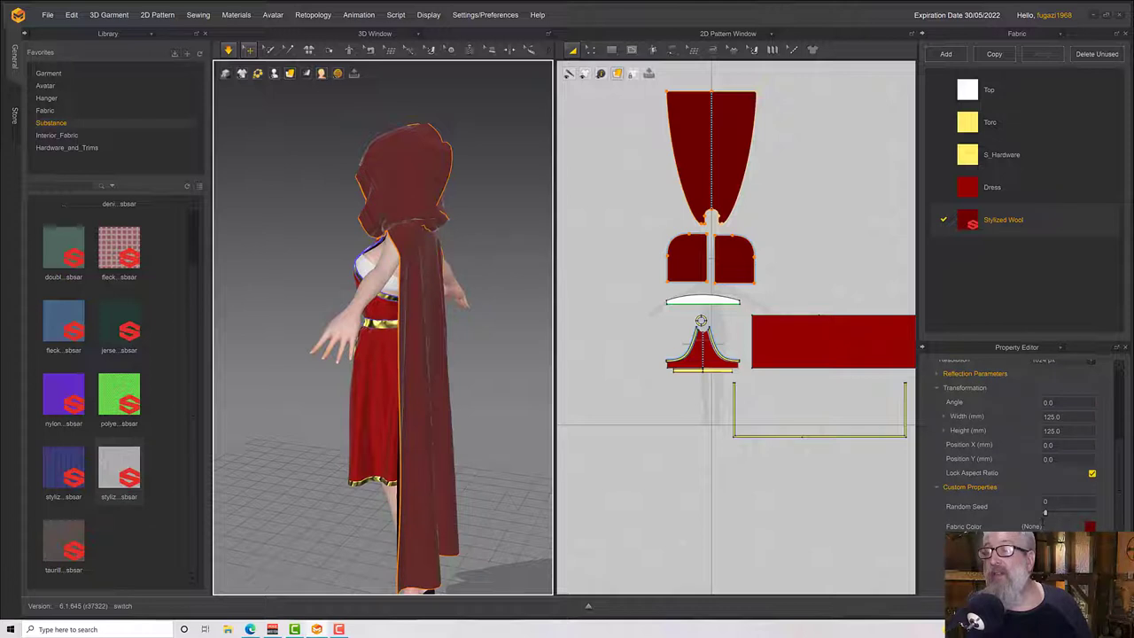
pyautogui.scroll(-2, 1044, 526)
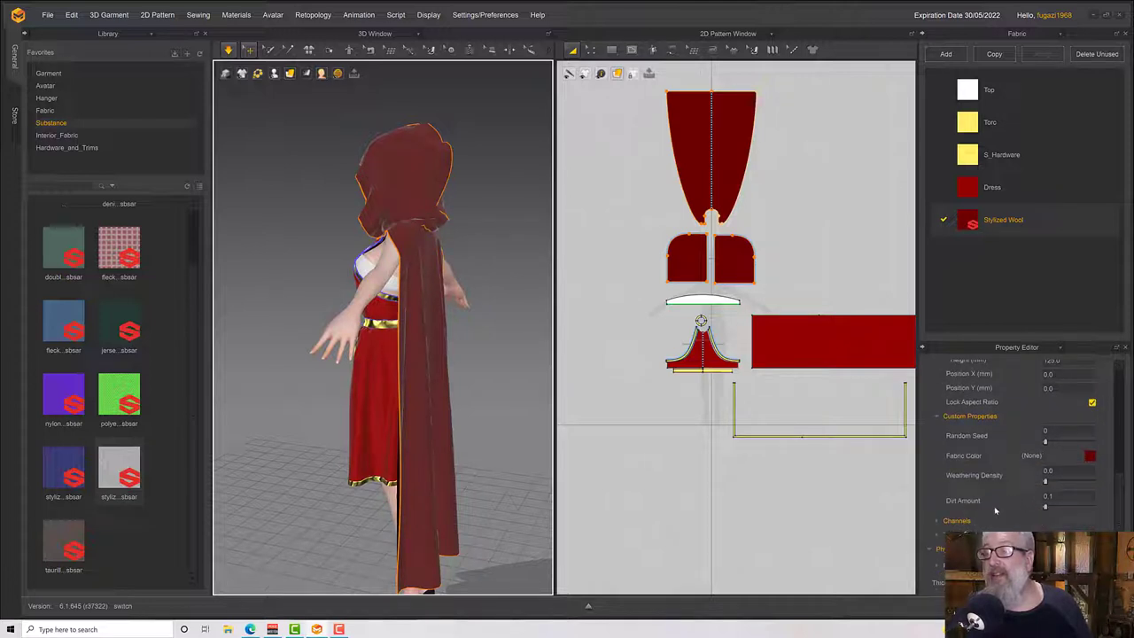
pyautogui.scroll(1, 986, 443)
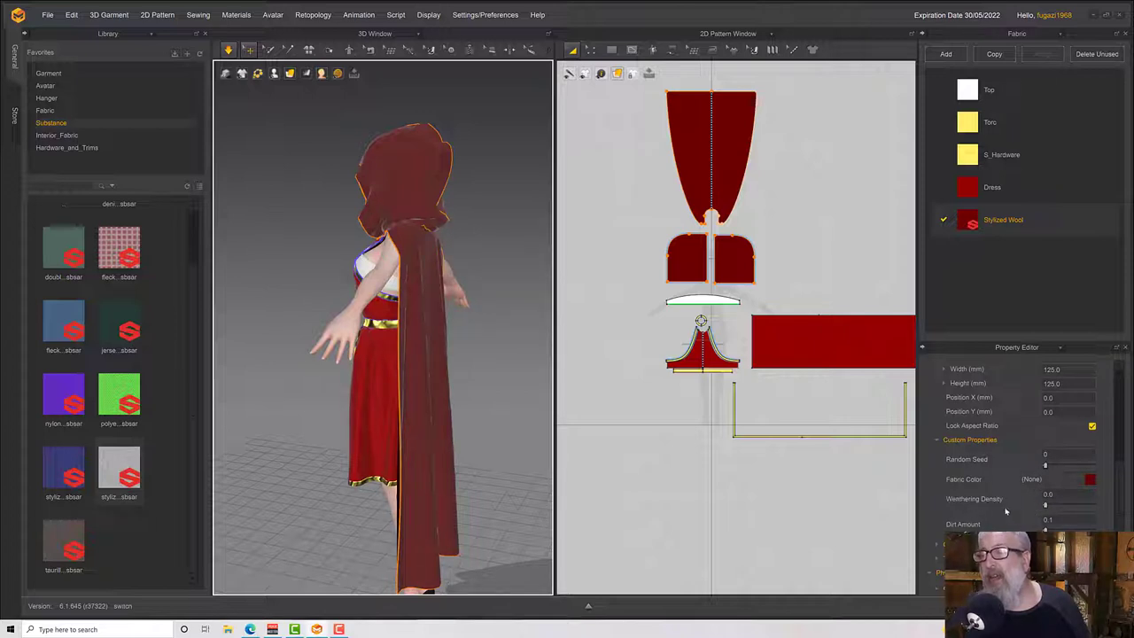
pyautogui.click(1058, 506)
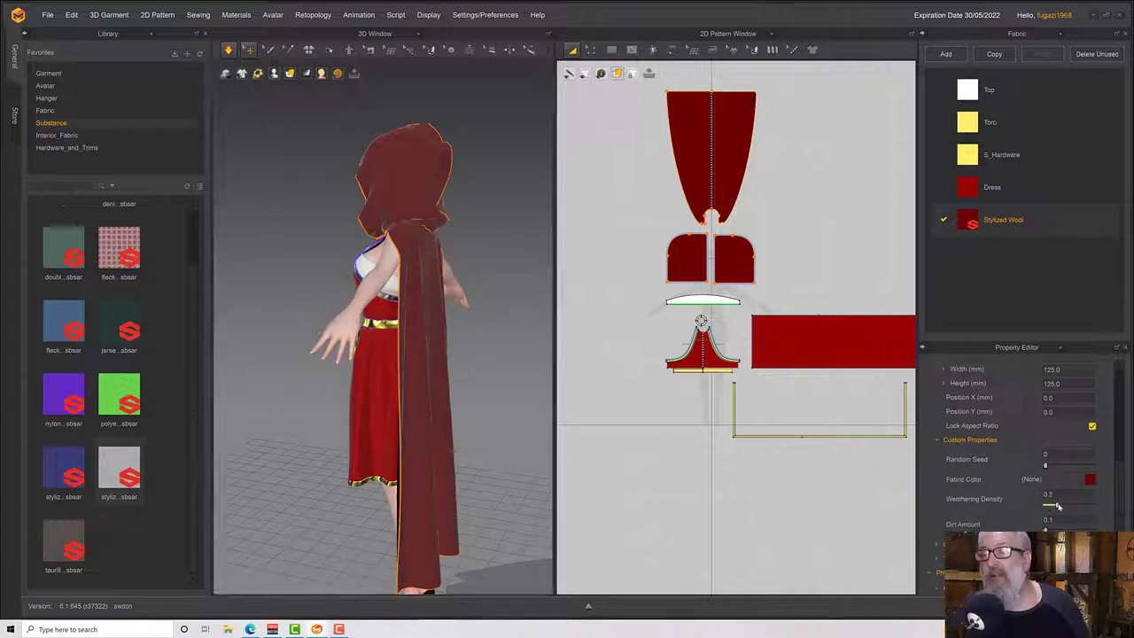
pyautogui.moveTo(500, 357); pyautogui.dragTo(452, 347, button='right')
pyautogui.scroll(10, 445, 344)
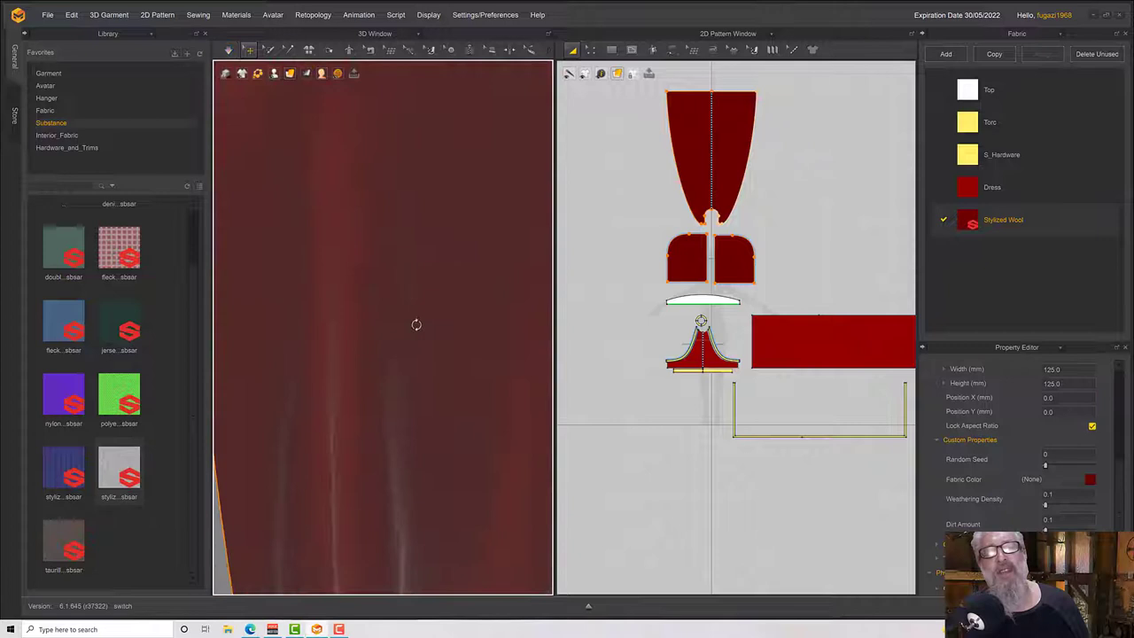
pyautogui.scroll(-5, 416, 324)
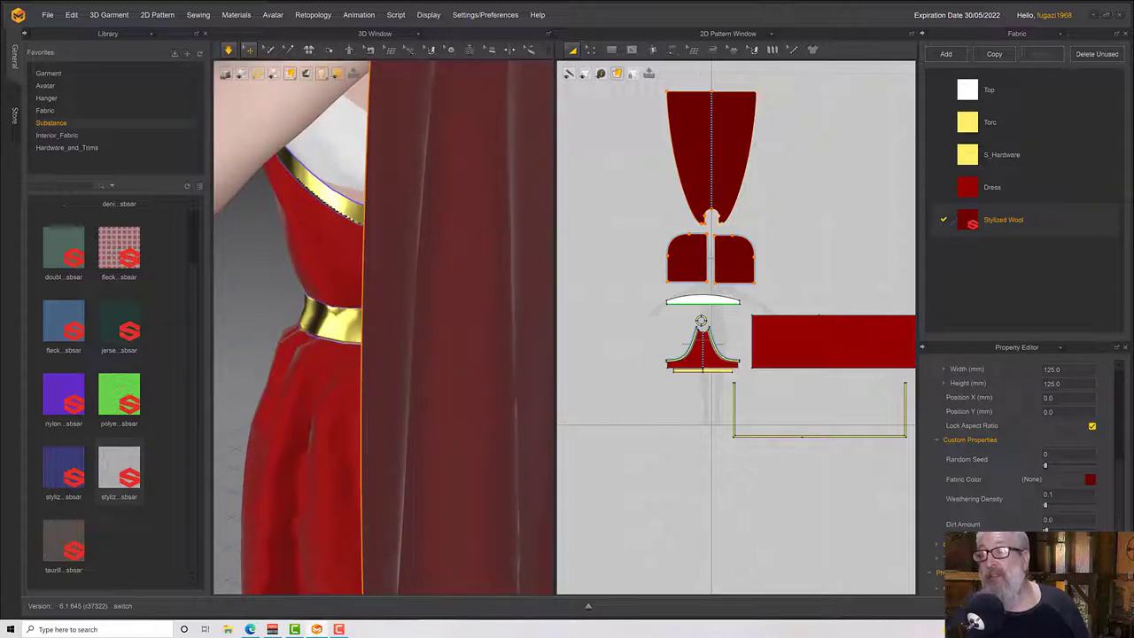
# Try a dirt amount of 0.6 on the cape's Stylized Wool and inspect the back of the cape.
pyautogui.moveTo(1061, 531); pyautogui.dragTo(1064, 530)
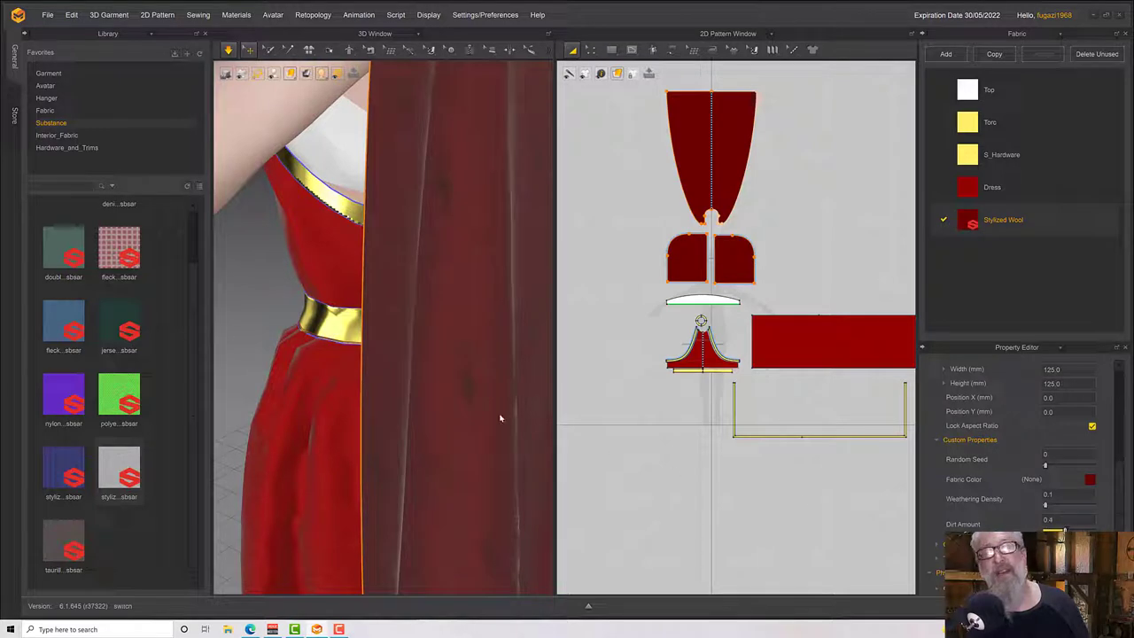
pyautogui.scroll(-3, 503, 421)
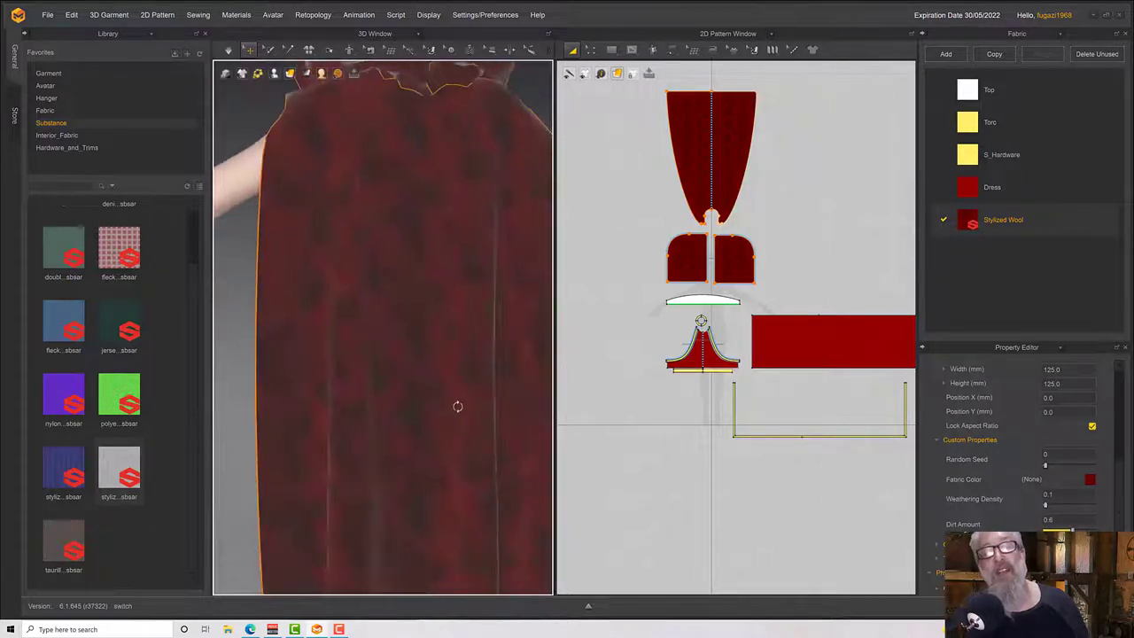
pyautogui.moveTo(458, 405); pyautogui.dragTo(461, 404, button='right')
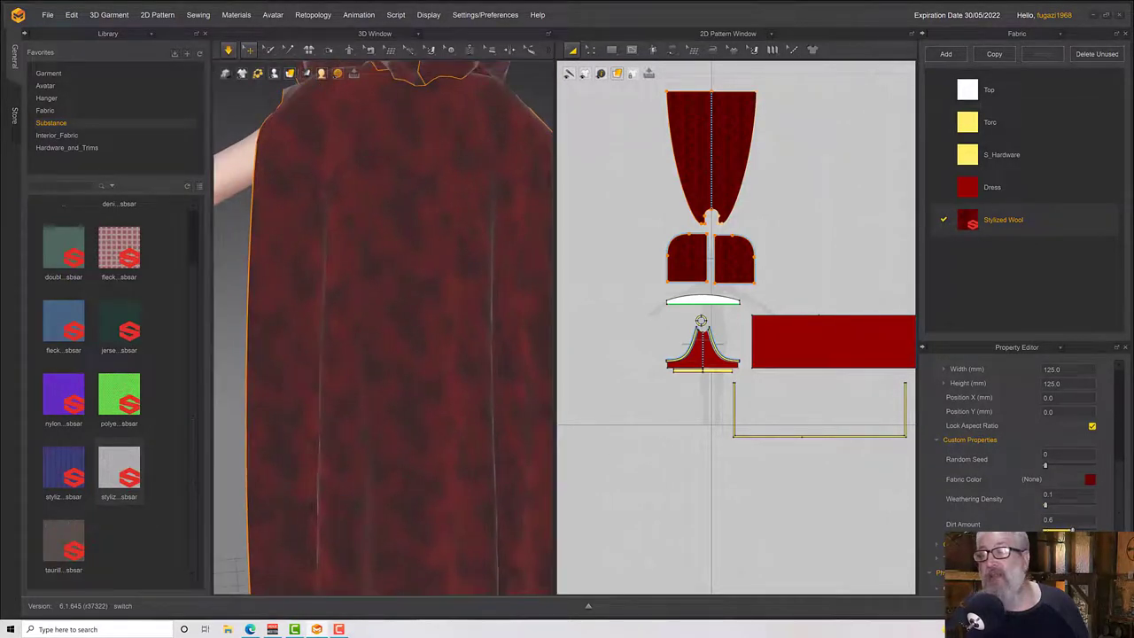
# Set the cape wool's dirt amount to 0.1 and weathering density to 0.8, and briefly run the simulation.
pyautogui.moveTo(1069, 529); pyautogui.dragTo(1046, 529)
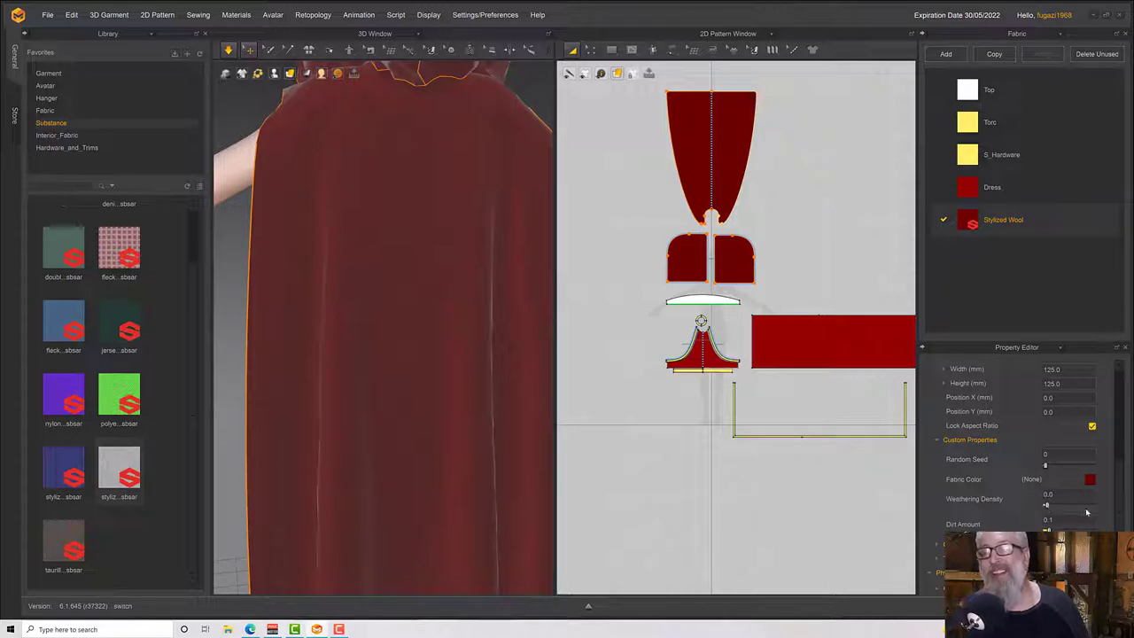
pyautogui.click(1086, 508)
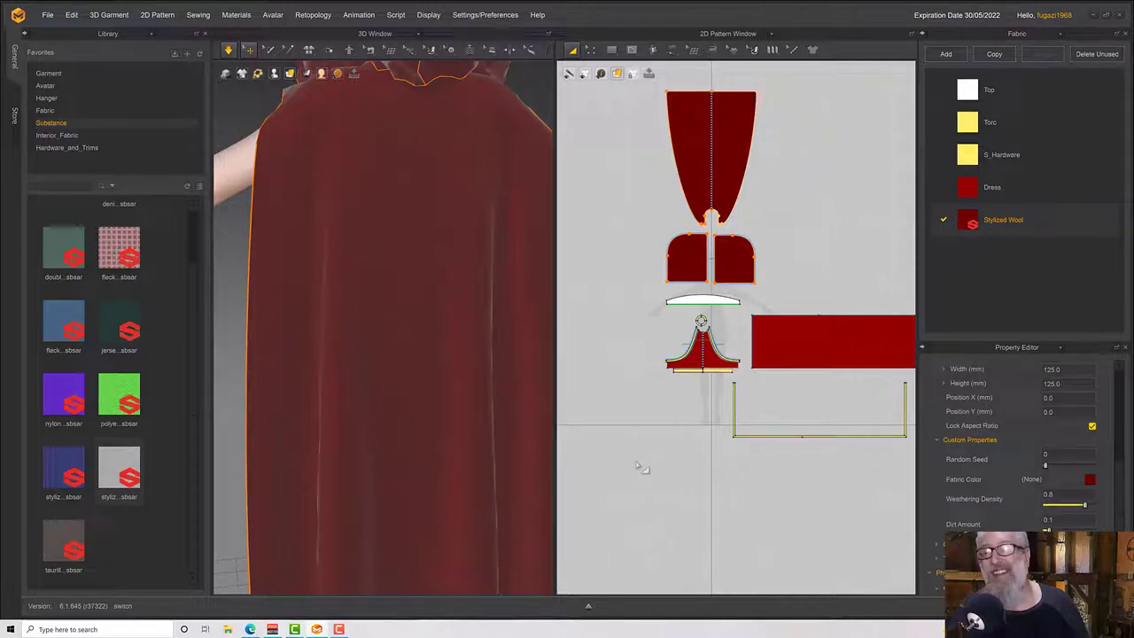
pyautogui.scroll(-6, 405, 423)
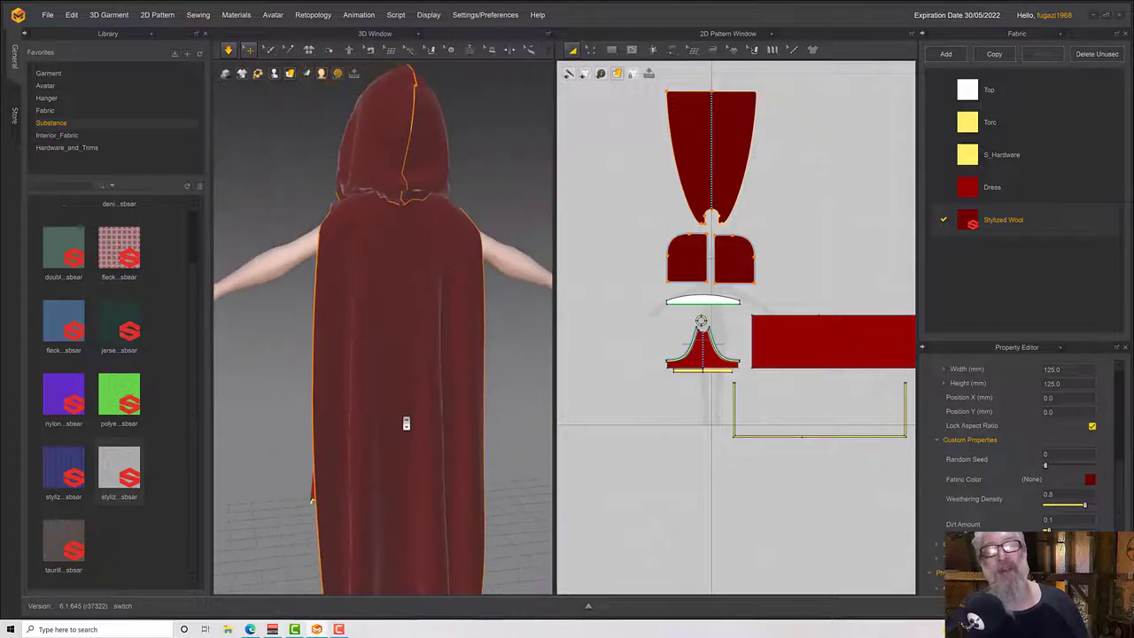
pyautogui.moveTo(405, 423); pyautogui.dragTo(567, 420, button='right')
pyautogui.press('space')
pyautogui.press('space')
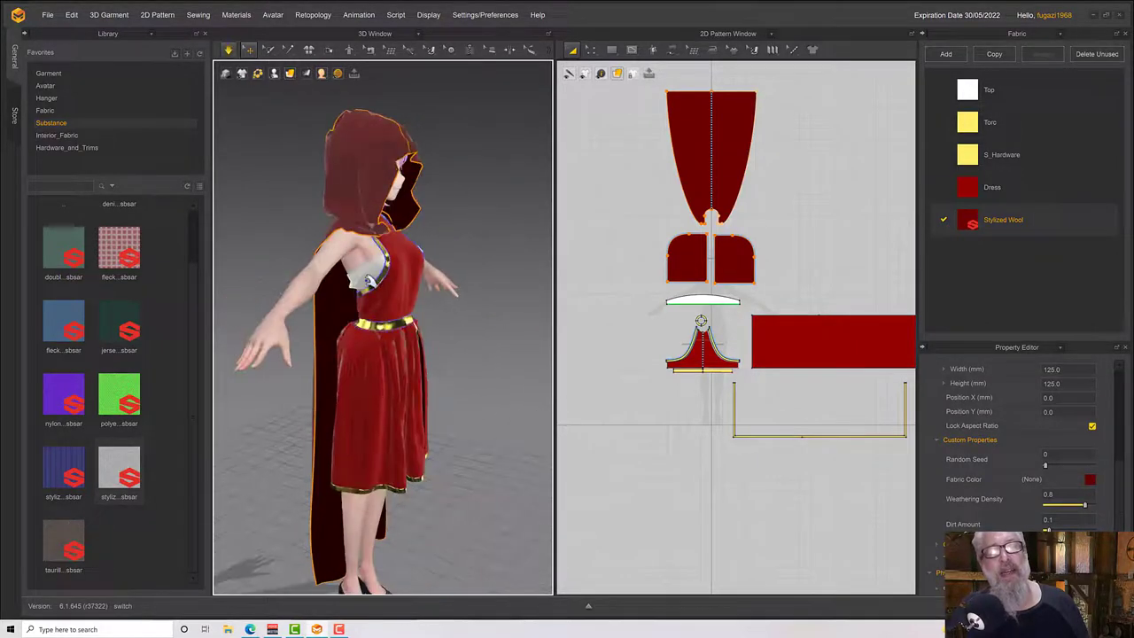
# Select the white bodice piece under the arm and replace its Top fabric with the stylized_wool.sbsar substance.
pyautogui.moveTo(366, 281); pyautogui.dragTo(432, 325)
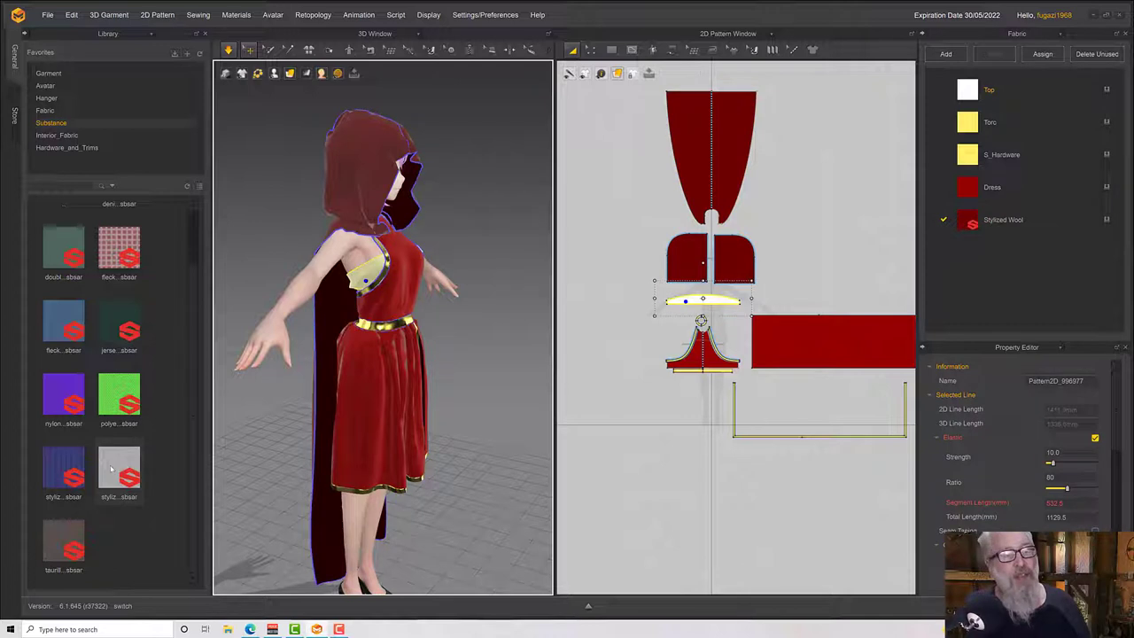
pyautogui.moveTo(129, 479)
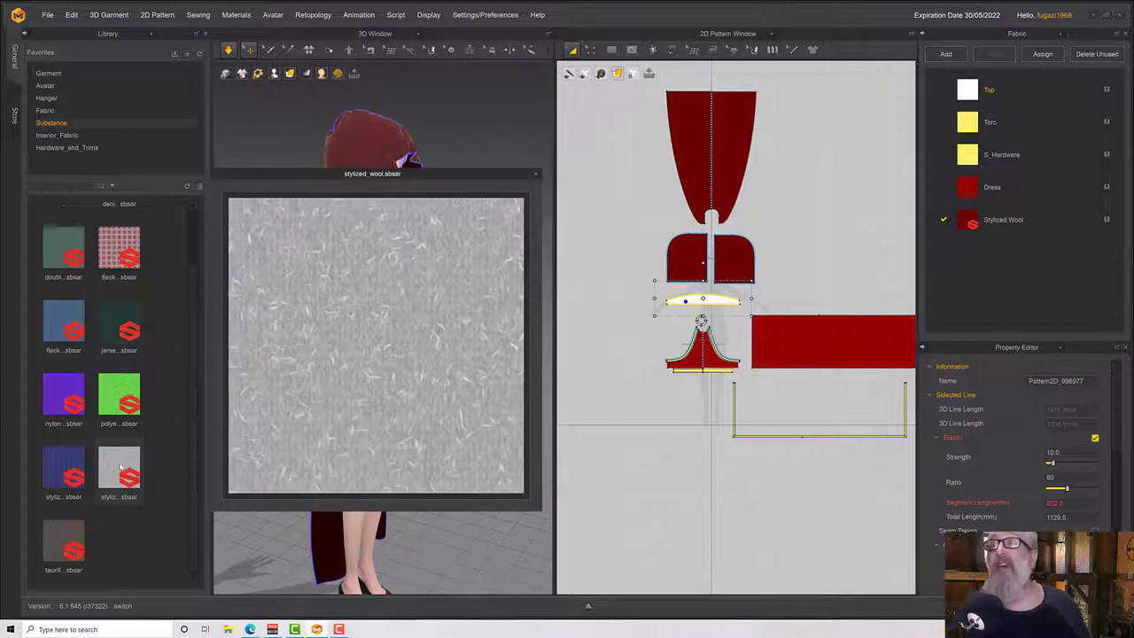
pyautogui.moveTo(116, 467); pyautogui.dragTo(1014, 93)
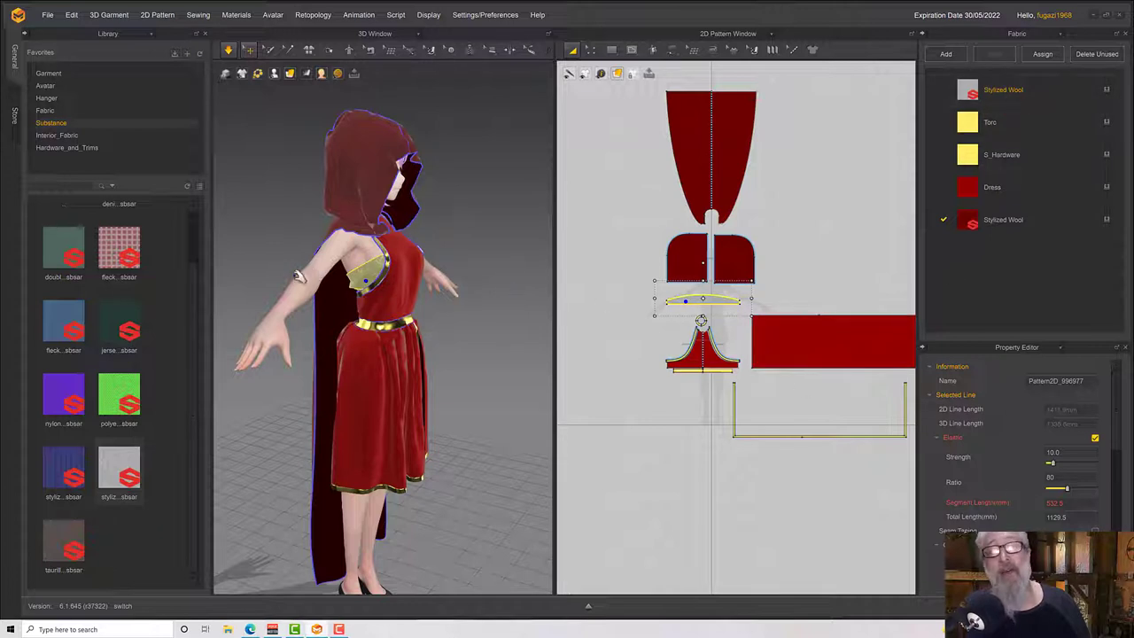
pyautogui.scroll(-2, 1033, 509)
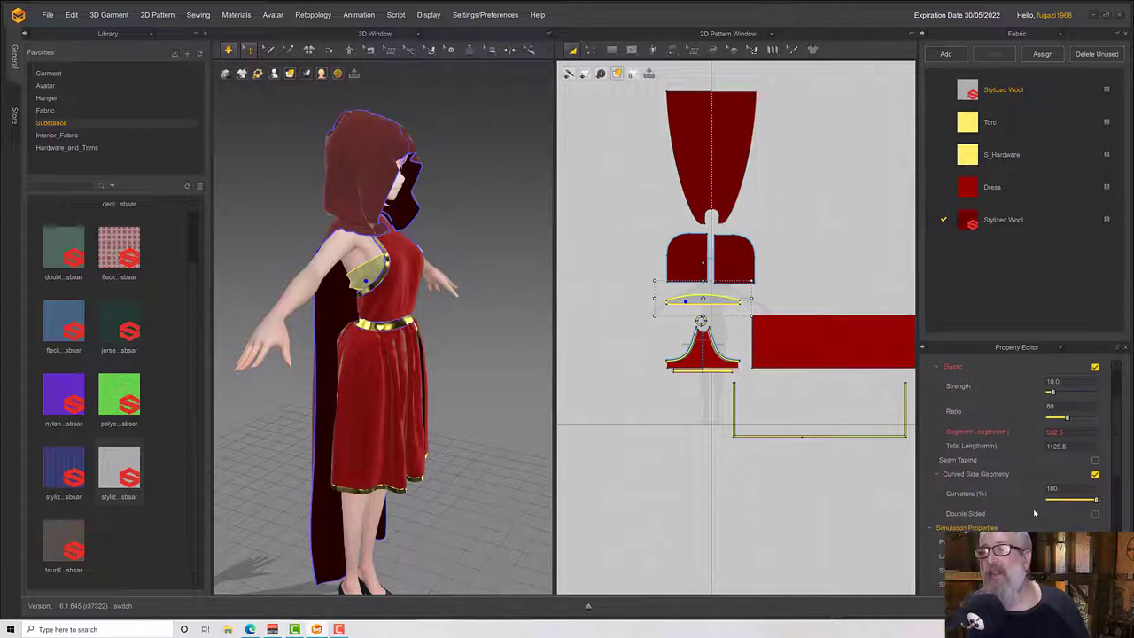
# Lock the aspect ratio of the gray Stylized Wool's texture transformation and set its width to 125 mm.
pyautogui.click(1002, 89)
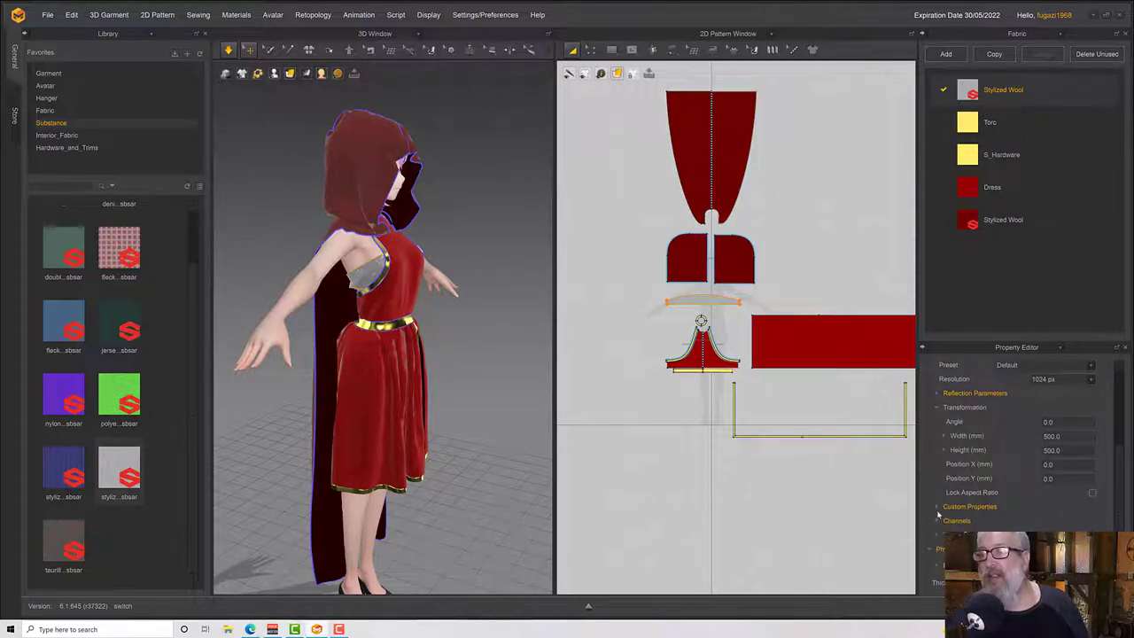
pyautogui.click(1092, 493)
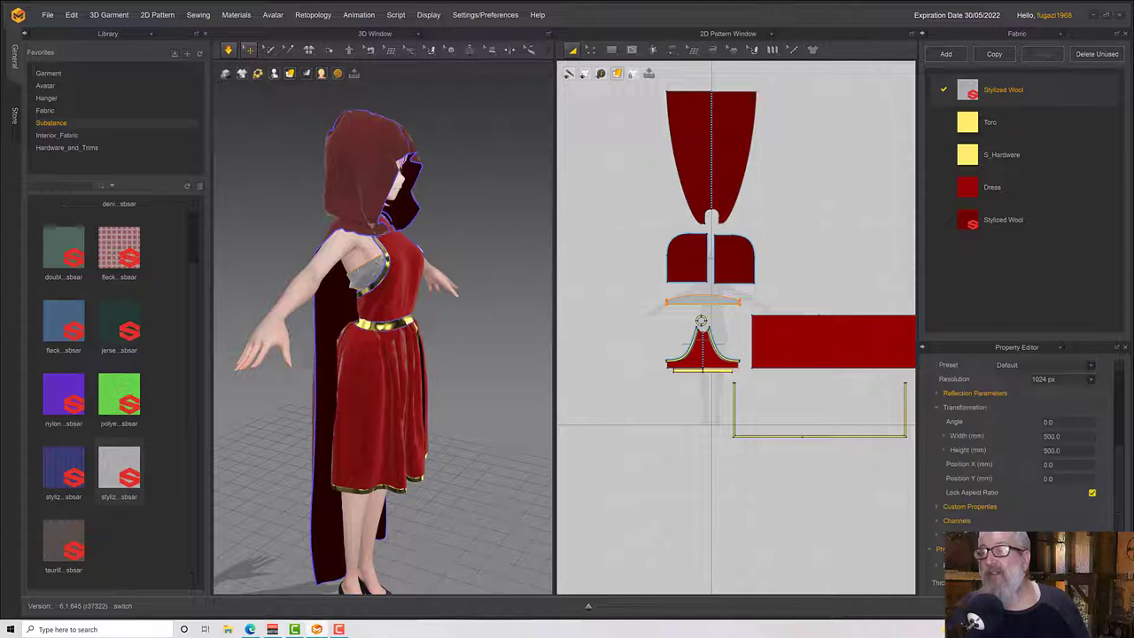
pyautogui.doubleClick(1068, 436)
pyautogui.write('125')
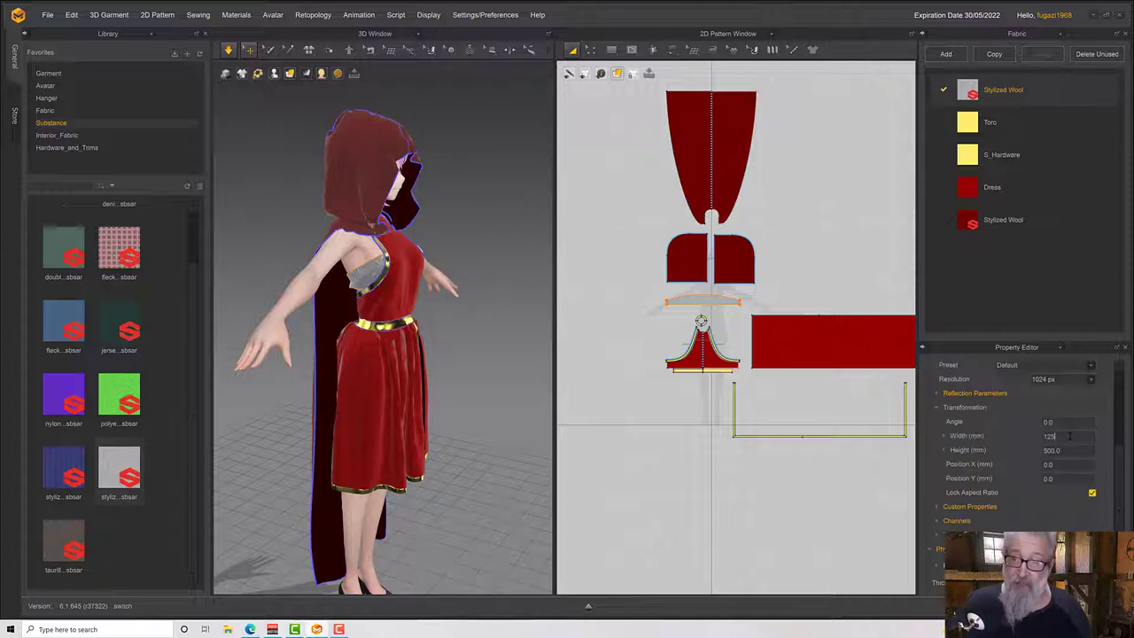
pyautogui.press('Return')
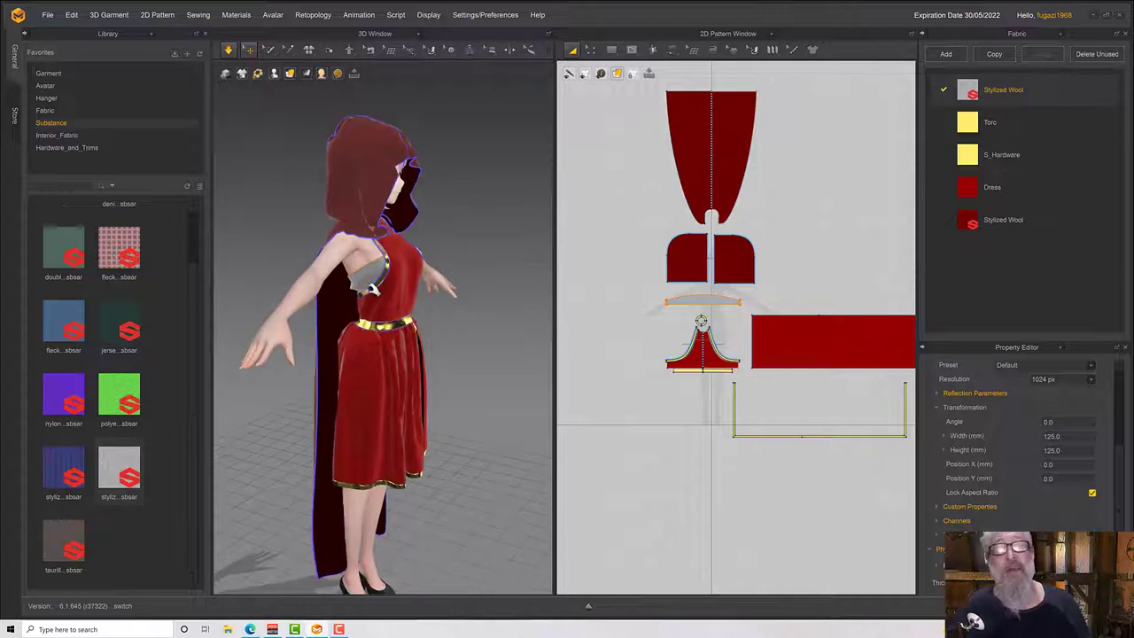
# Inspect the gray wool piece and the whole outfit in 3D, switching the view to high-quality rendering.
pyautogui.scroll(5, 370, 286)
pyautogui.moveTo(392, 286); pyautogui.dragTo(357, 290, button='right')
pyautogui.scroll(-5, 357, 290)
pyautogui.moveTo(357, 291); pyautogui.dragTo(378, 291, button='middle')
pyautogui.moveTo(378, 291); pyautogui.dragTo(299, 280, button='right')
pyautogui.scroll(-3, 300, 279)
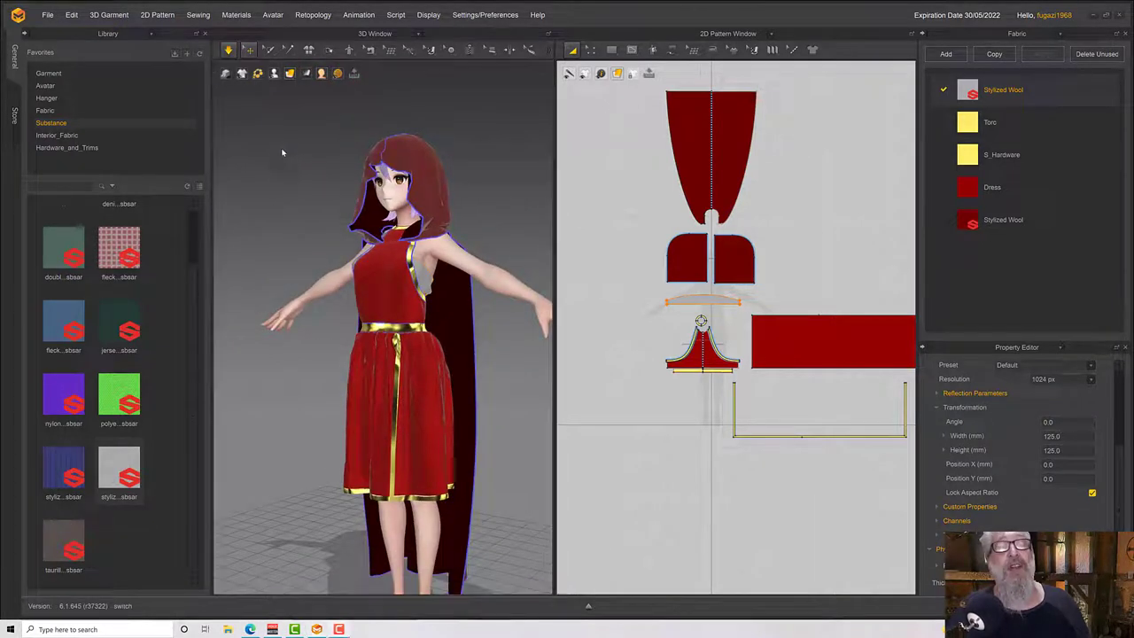
pyautogui.click(228, 74)
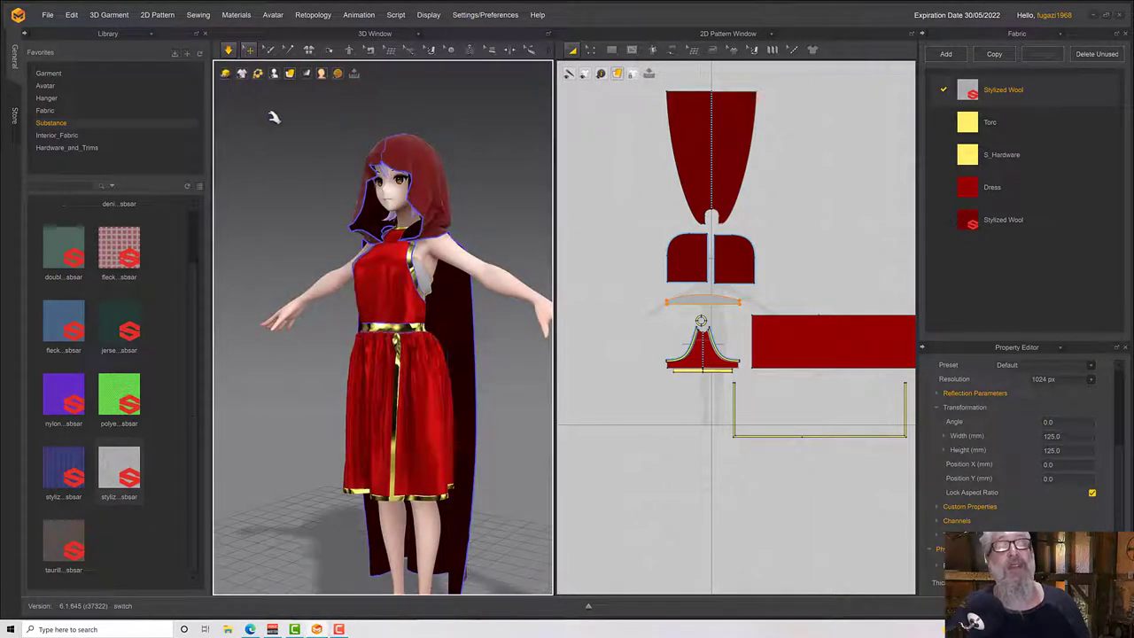
pyautogui.moveTo(399, 263); pyautogui.dragTo(449, 173, button='right')
pyautogui.scroll(4, 400, 270)
# Set the custom fabric color of the hood and cape's Stylized Wool to the brighter dark red #810101.
pyautogui.click(447, 163)
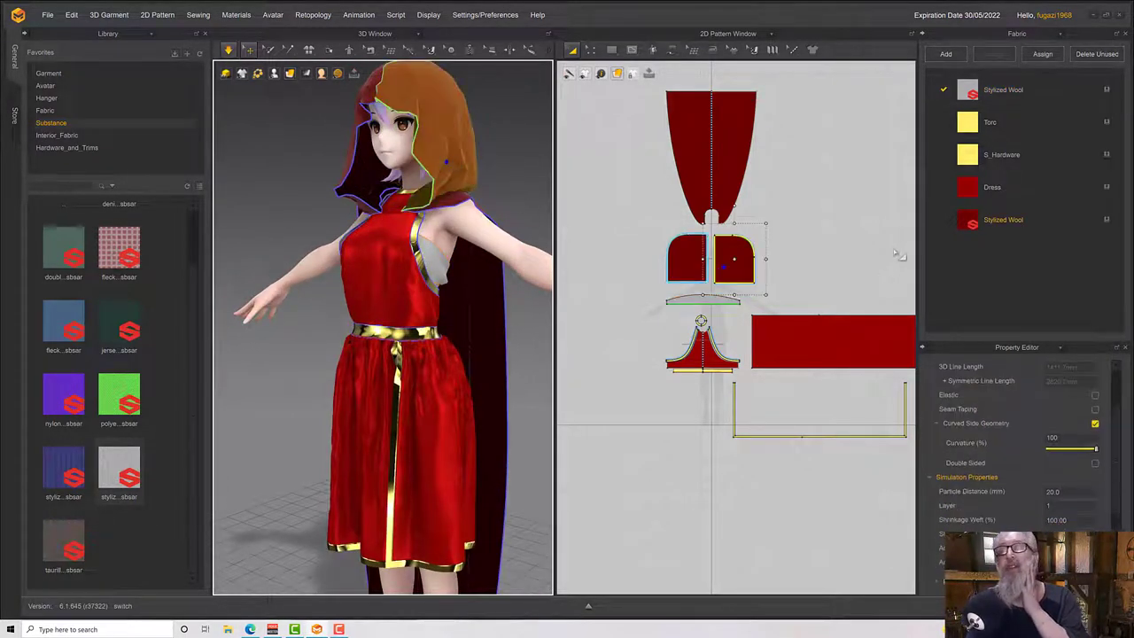
pyautogui.click(1012, 223)
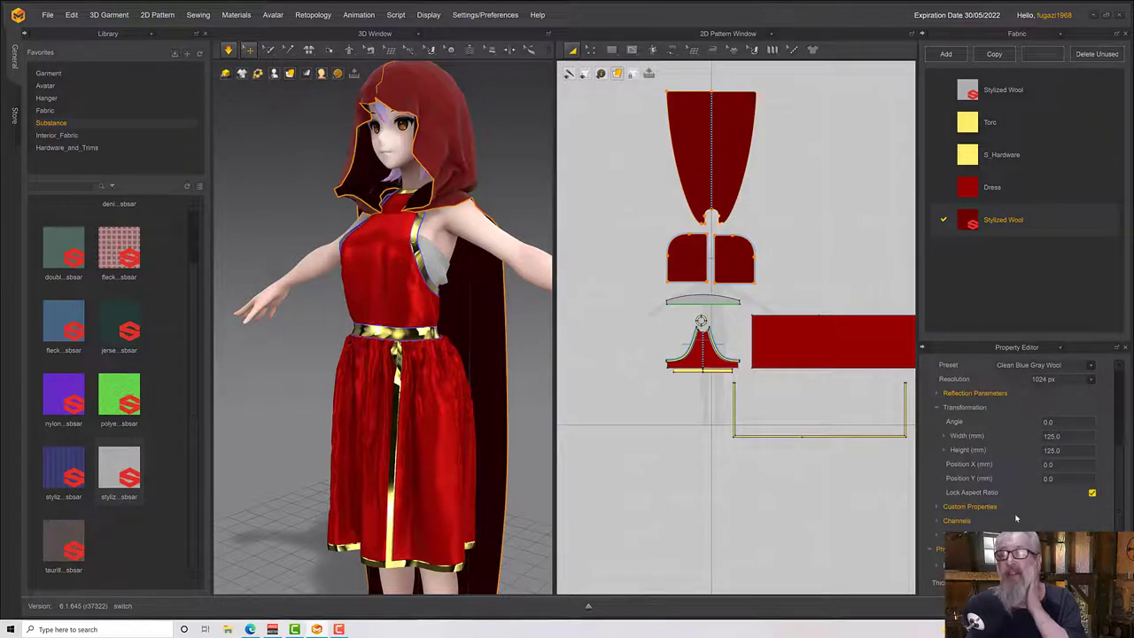
pyautogui.click(941, 510)
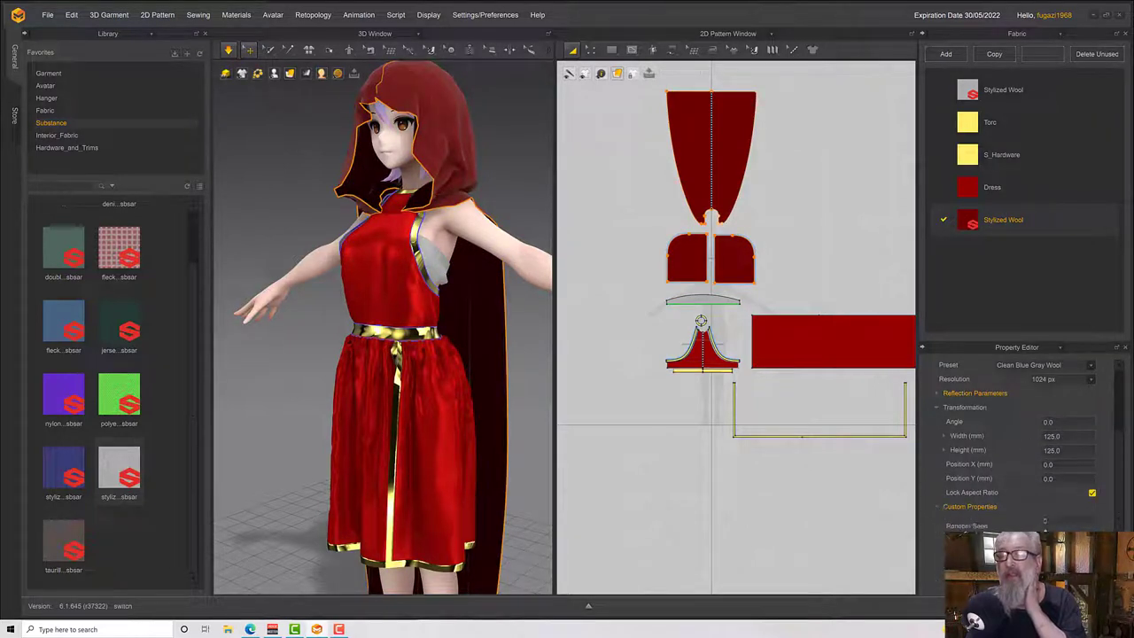
pyautogui.click(1050, 559)
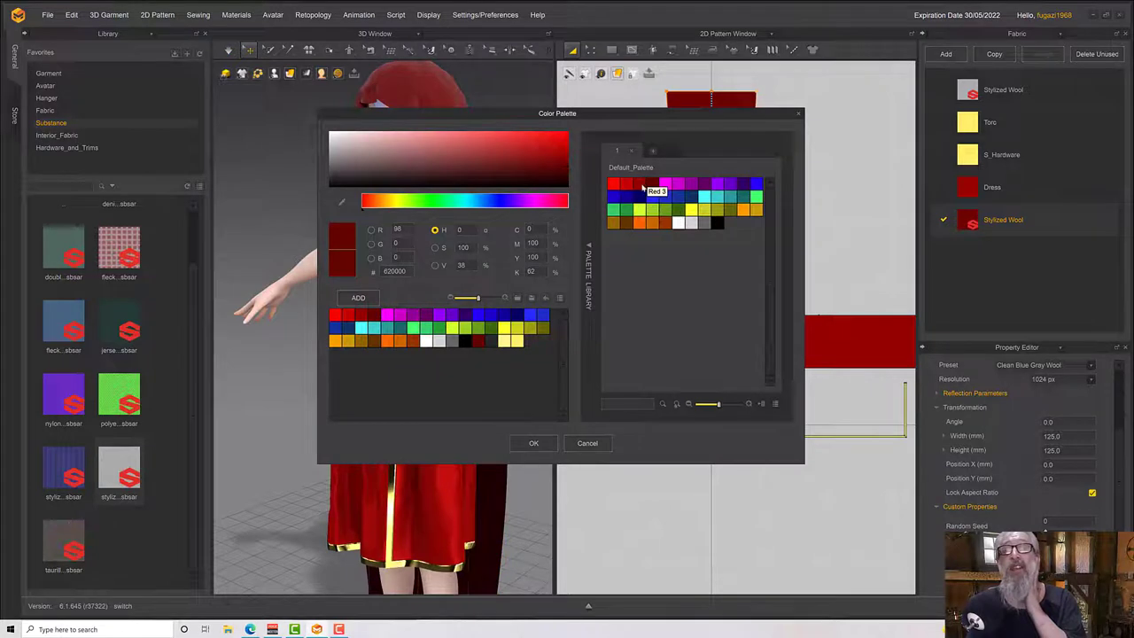
pyautogui.click(640, 184)
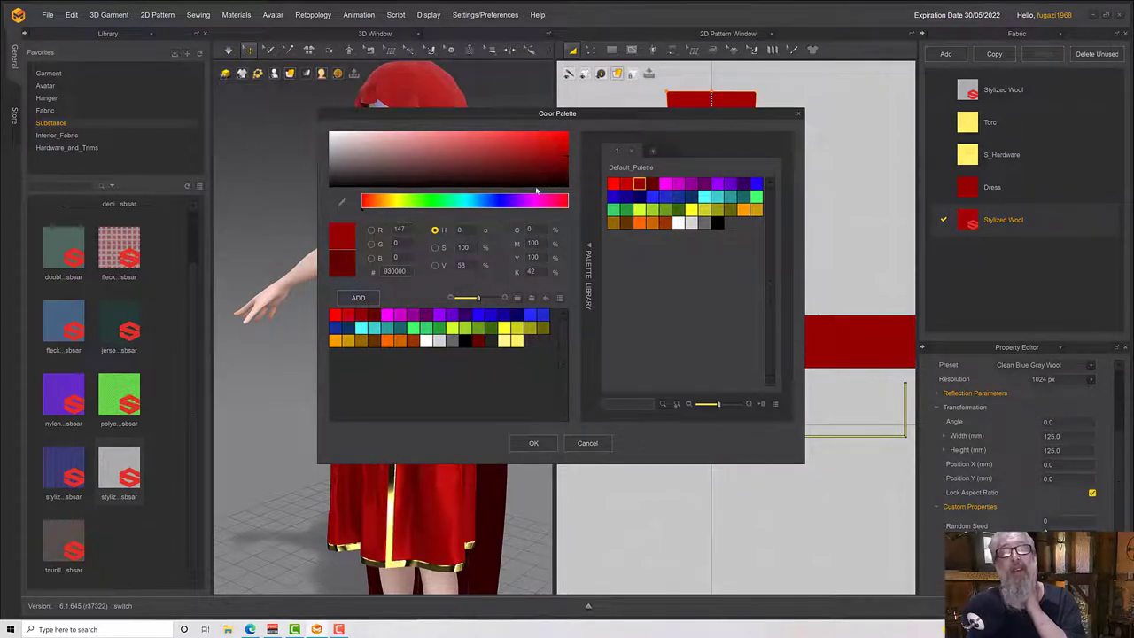
pyautogui.moveTo(568, 159); pyautogui.dragTo(568, 162)
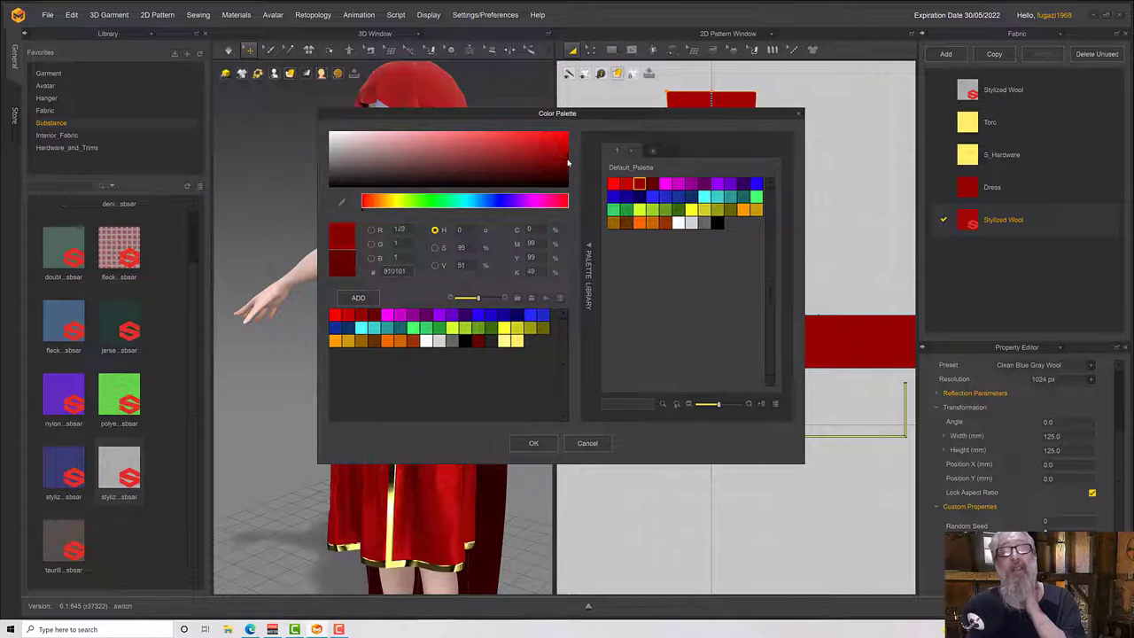
pyautogui.click(533, 443)
# Examine the rendered outfit from the side and front, comparing the wool cape and hood with the satin dress.
pyautogui.moveTo(576, 305); pyautogui.dragTo(457, 310, button='right')
pyautogui.scroll(3, 393, 300)
pyautogui.scroll(-3, 497, 309)
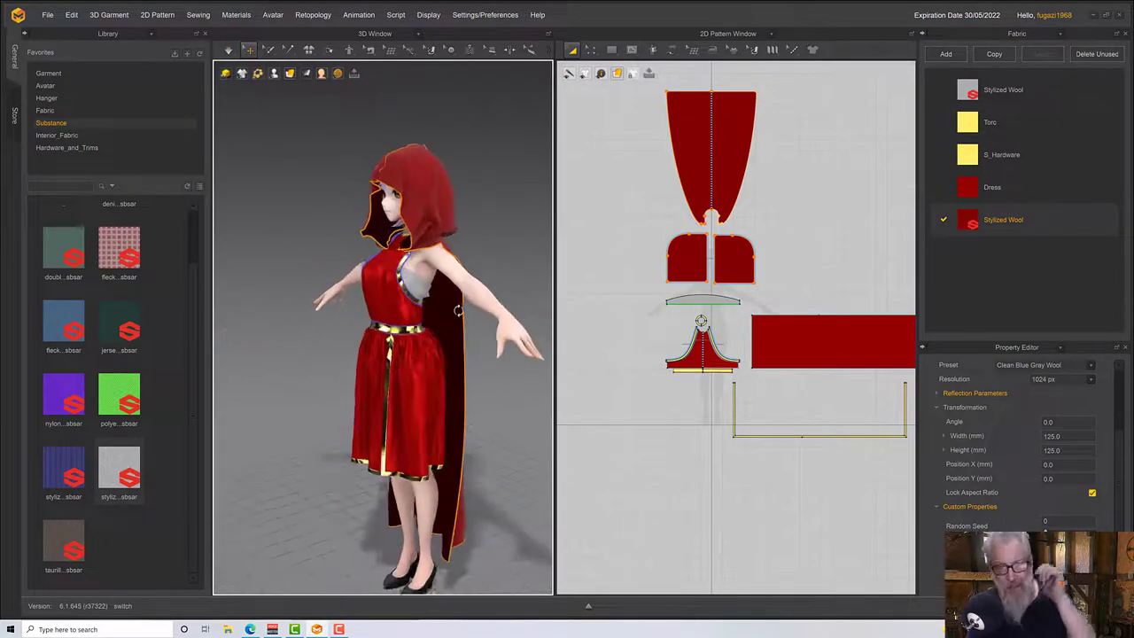
pyautogui.scroll(-2, 465, 310)
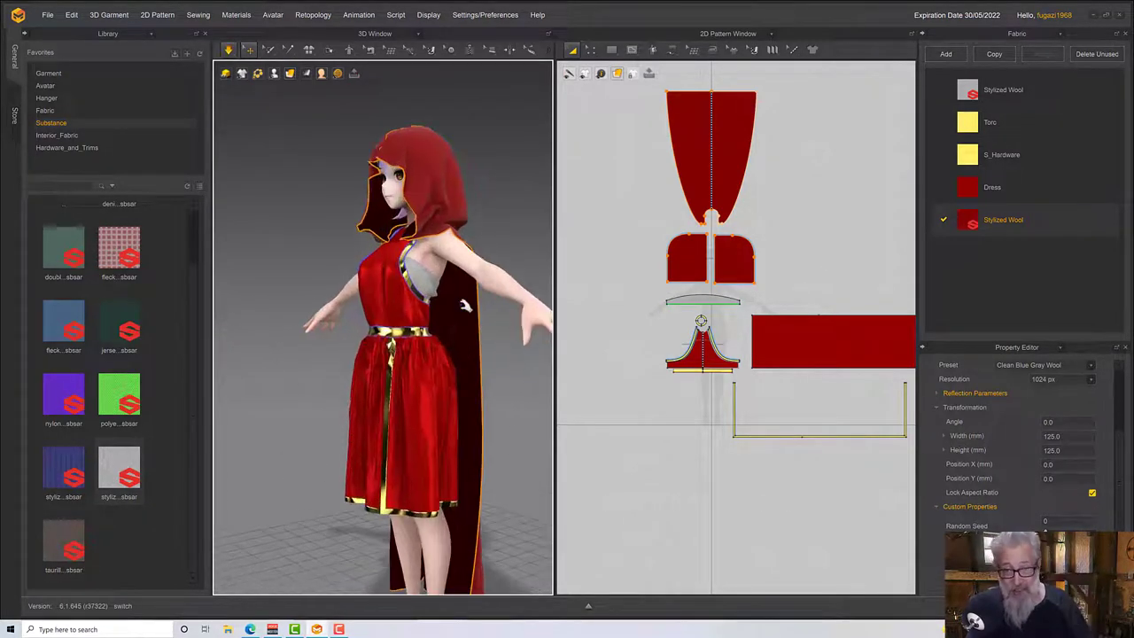
pyautogui.moveTo(437, 273); pyautogui.dragTo(435, 304, button='right')
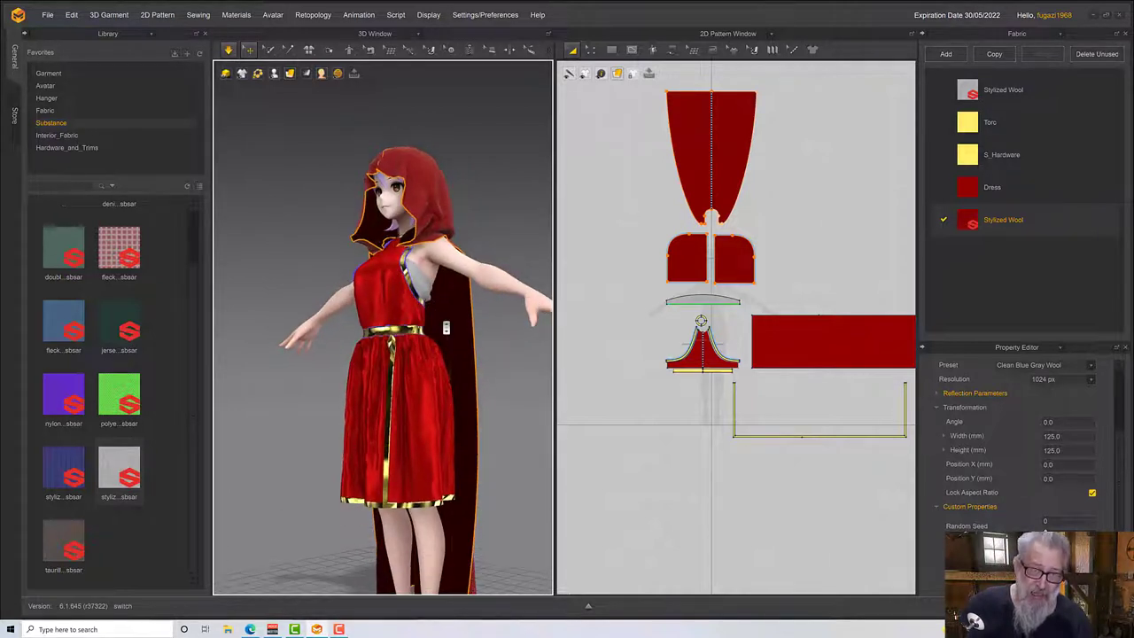
pyautogui.moveTo(447, 321); pyautogui.dragTo(436, 322, button='right')
pyautogui.scroll(2, 441, 331)
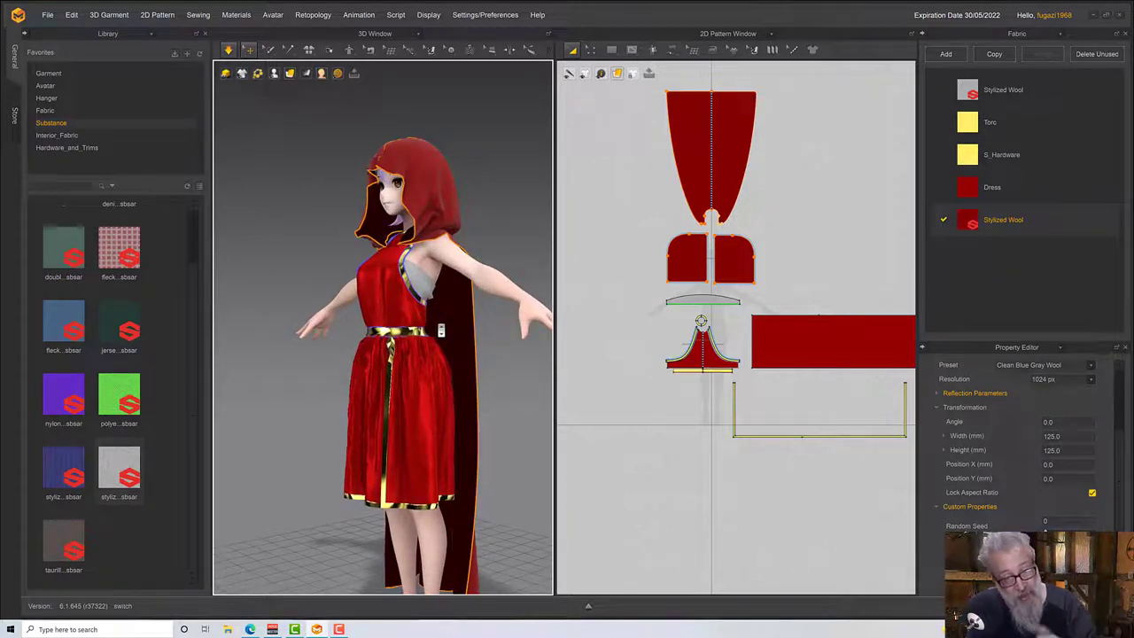
pyautogui.moveTo(440, 330); pyautogui.dragTo(470, 328, button='right')
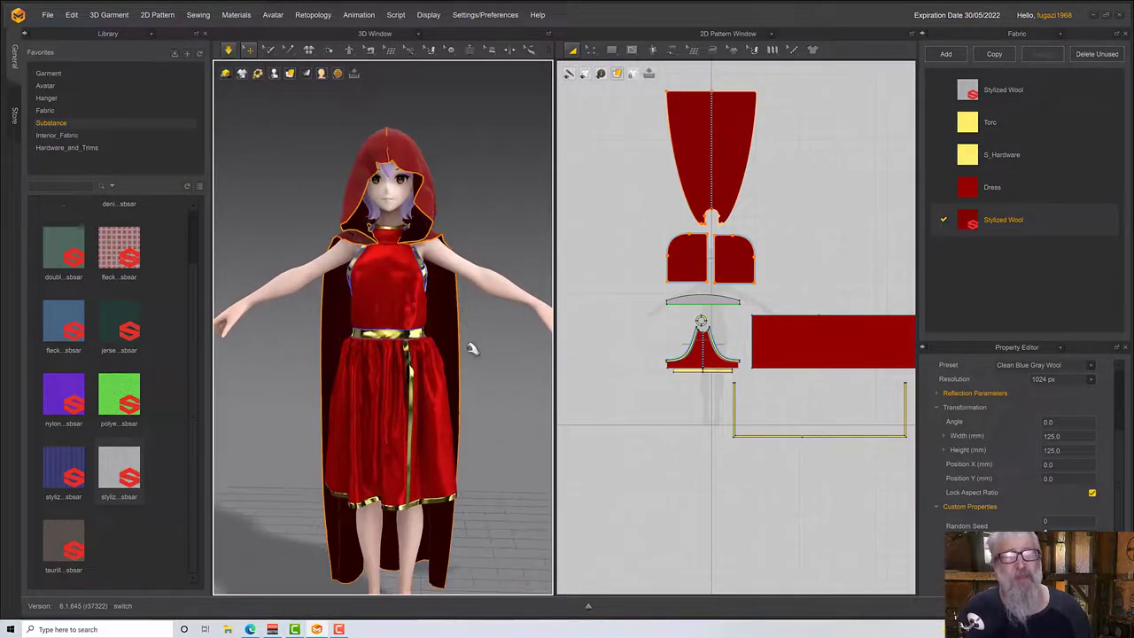
pyautogui.scroll(3, 469, 324)
pyautogui.scroll(-2, 620, 393)
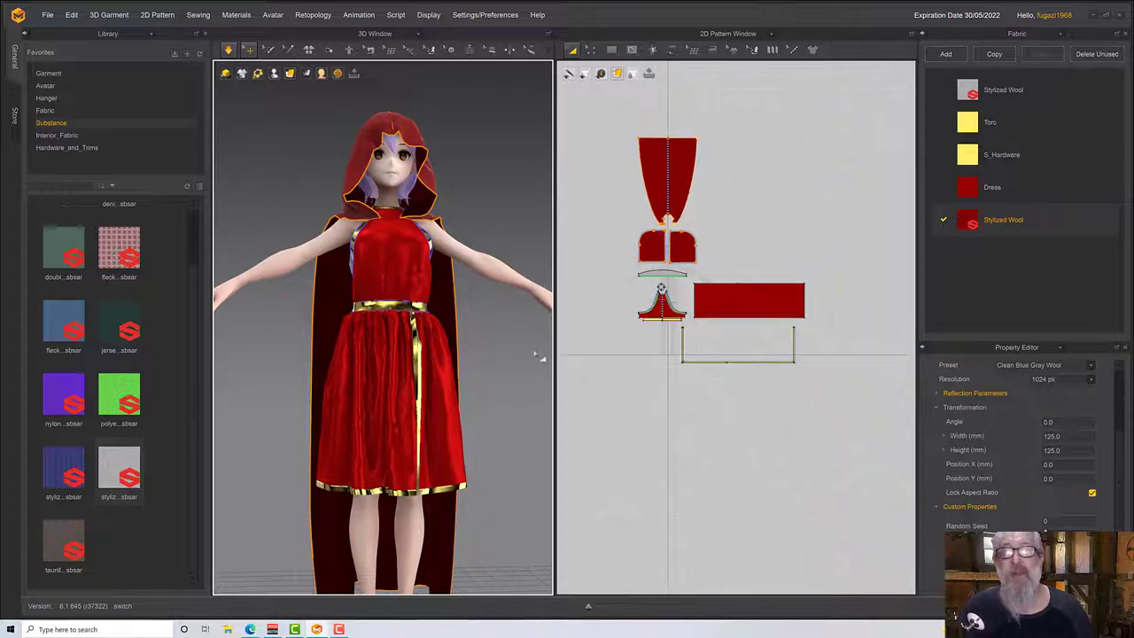
pyautogui.moveTo(481, 324)
pyautogui.mouseDown(button='right')
pyautogui.moveTo(485, 347)
pyautogui.moveTo(493, 332)
pyautogui.mouseUp(button='right')
pyautogui.scroll(-2, 496, 342)
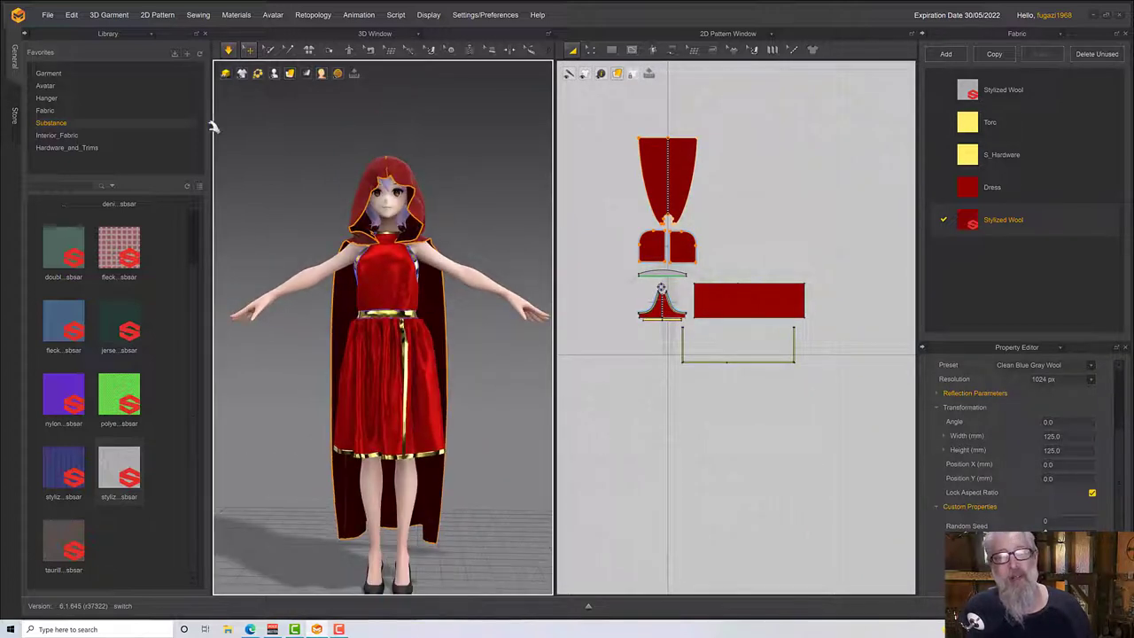
# Save the project.
pyautogui.click(48, 15)
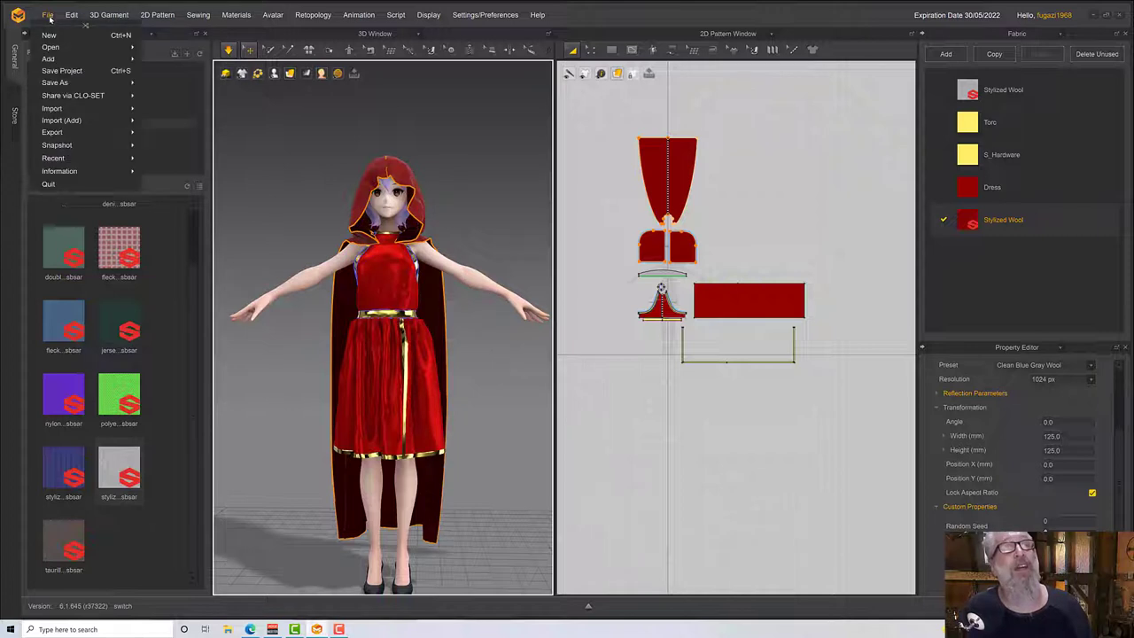
pyautogui.click(67, 76)
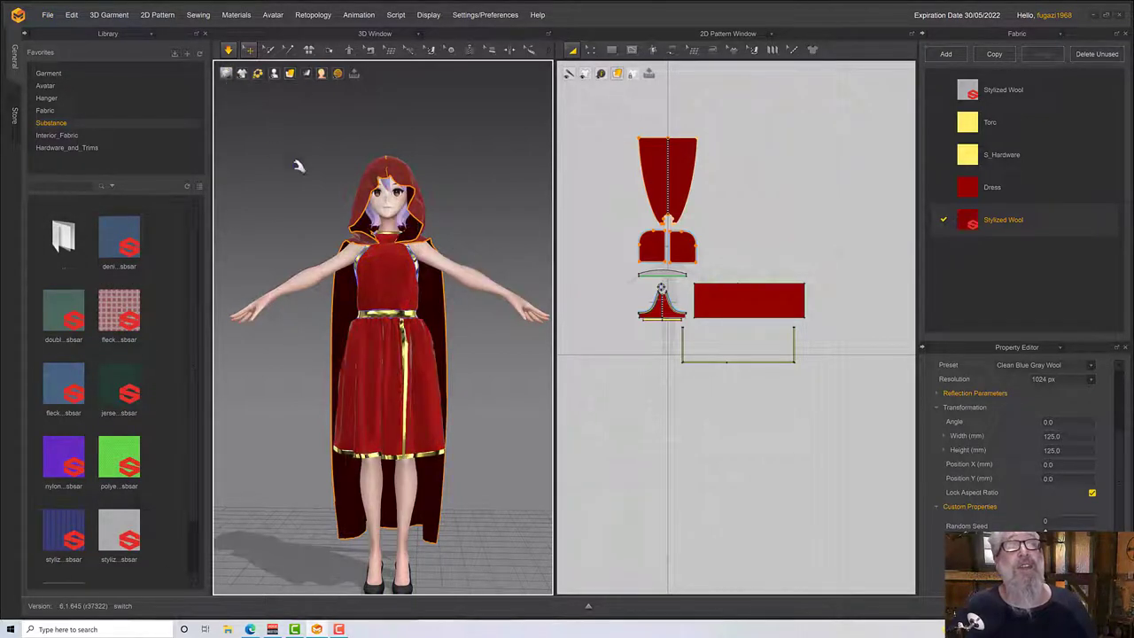
# Select all pattern pieces of the outfit and set their particle distance to 10 mm.
pyautogui.moveTo(298, 168); pyautogui.dragTo(453, 219, button='right')
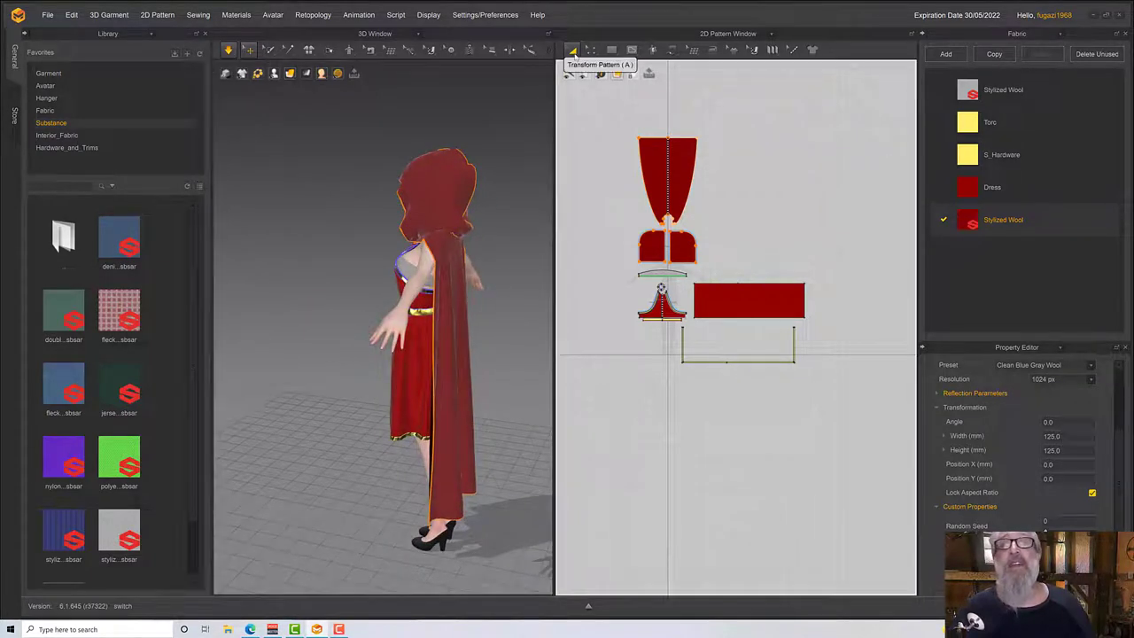
pyautogui.click(609, 129)
pyautogui.moveTo(592, 103); pyautogui.dragTo(847, 399)
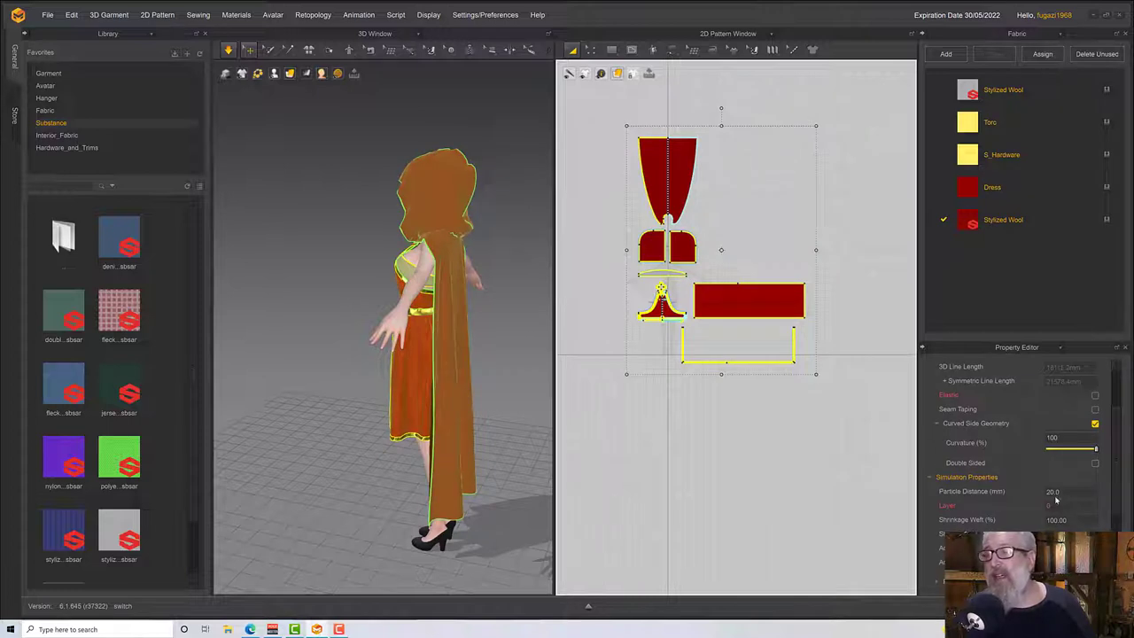
pyautogui.moveTo(411, 338); pyautogui.dragTo(478, 333, button='right')
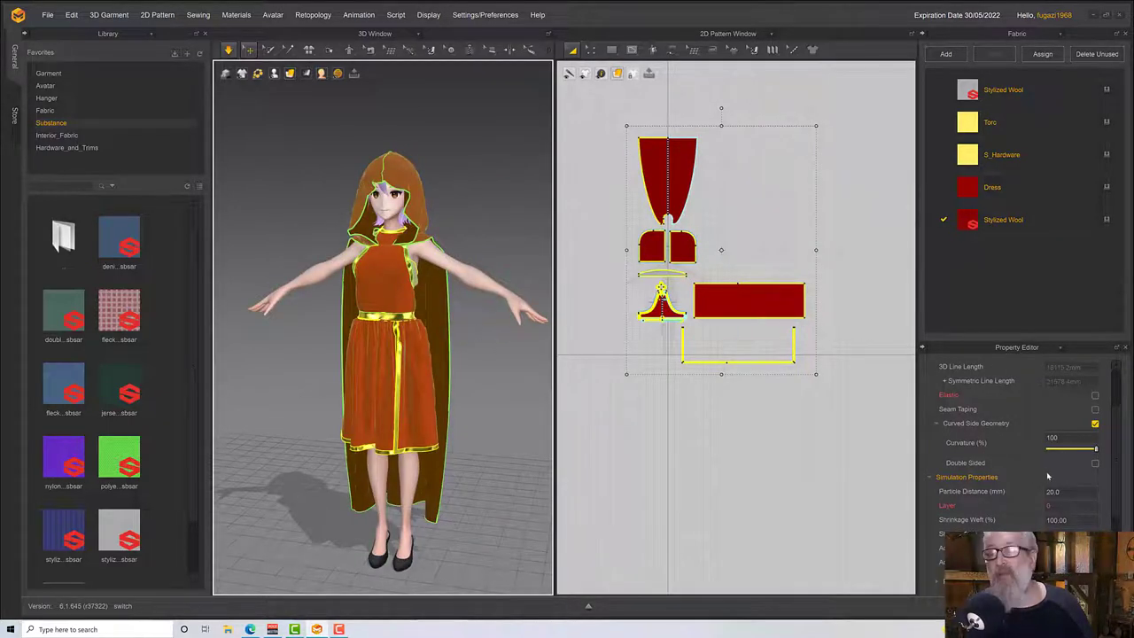
pyautogui.doubleClick(1075, 493)
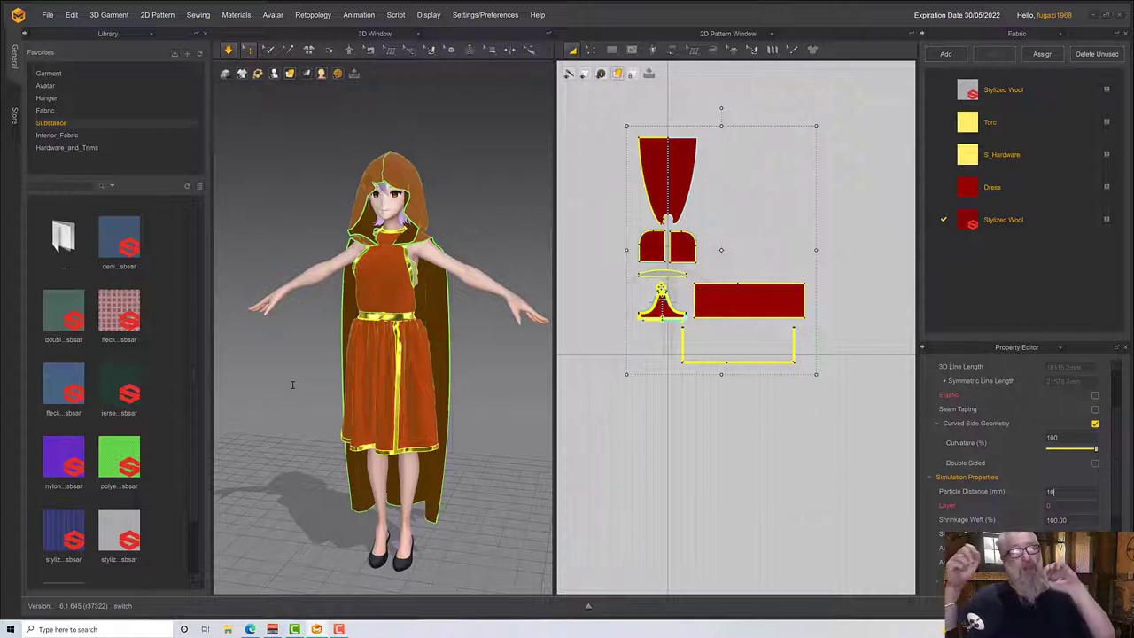
pyautogui.press('Return')
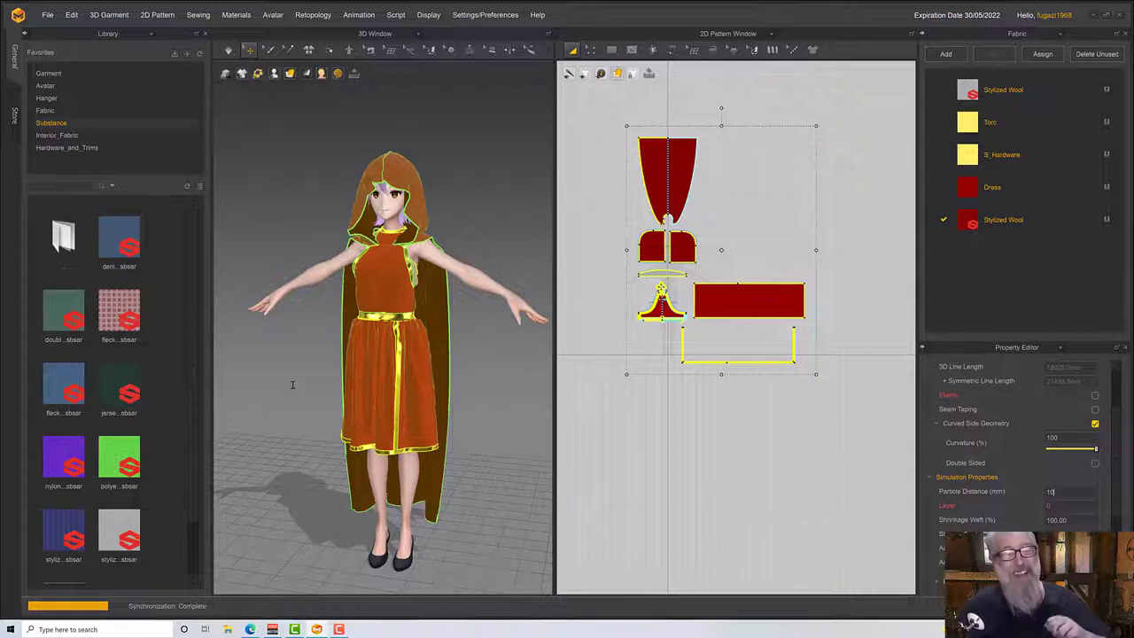
pyautogui.click(292, 385)
pyautogui.press('4')
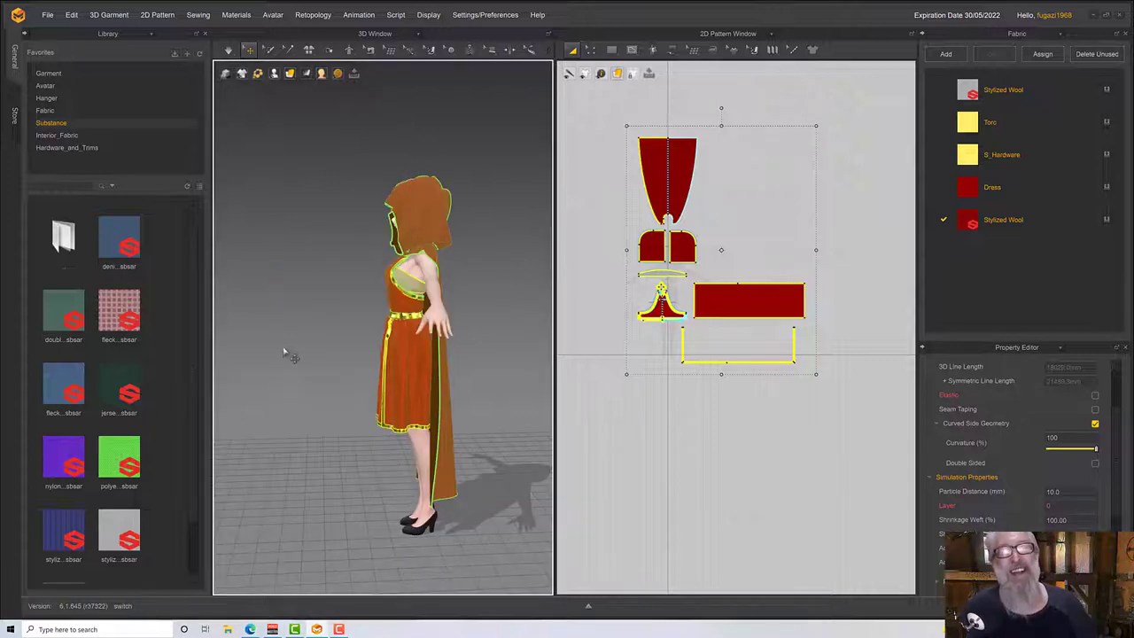
# Deselect the patterns, simulate the outfit with the finer mesh and inspect its drape from the front and sides.
pyautogui.moveTo(307, 334); pyautogui.dragTo(399, 328, button='right')
pyautogui.scroll(3, 392, 323)
pyautogui.scroll(-4, 392, 323)
pyautogui.scroll(5, 392, 324)
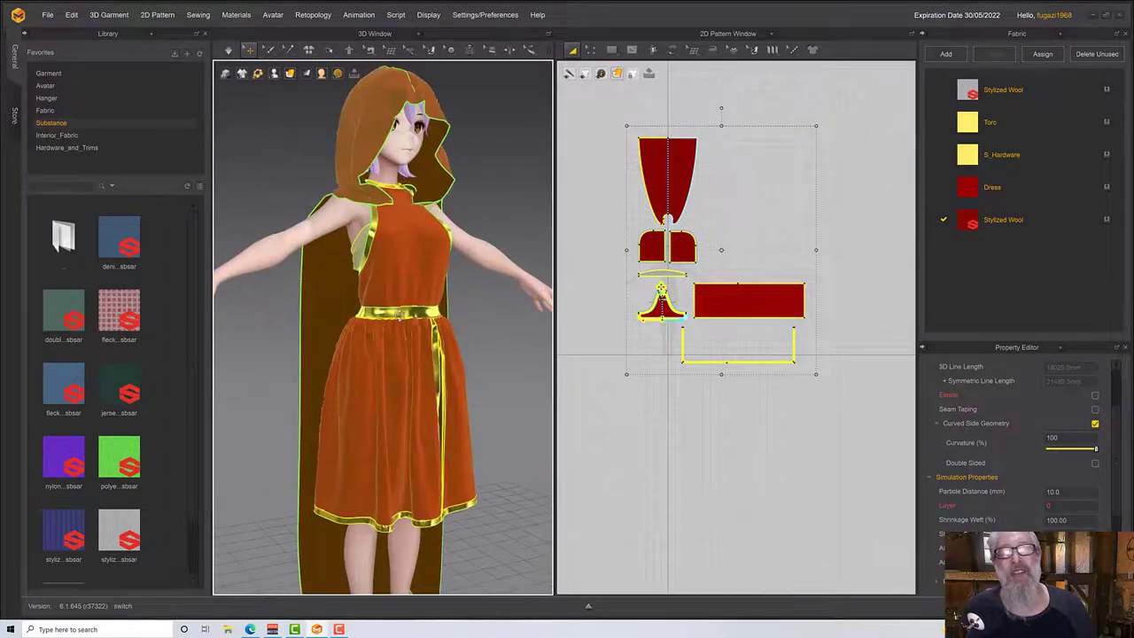
pyautogui.click(487, 314)
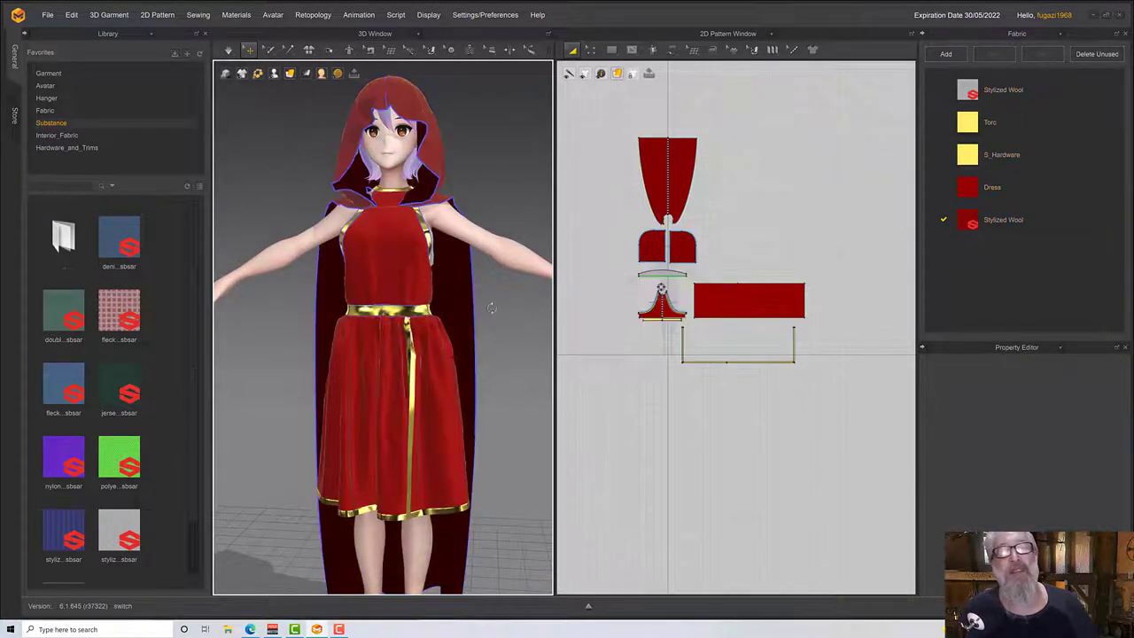
pyautogui.moveTo(487, 314); pyautogui.dragTo(478, 310, button='right')
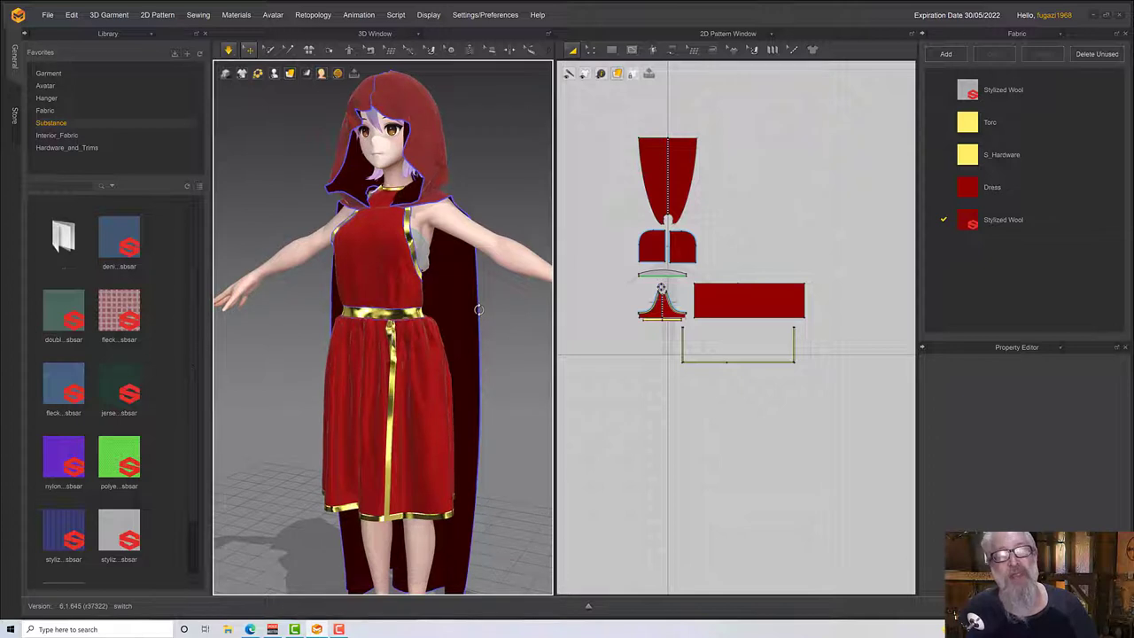
pyautogui.moveTo(487, 315); pyautogui.dragTo(489, 314, button='right')
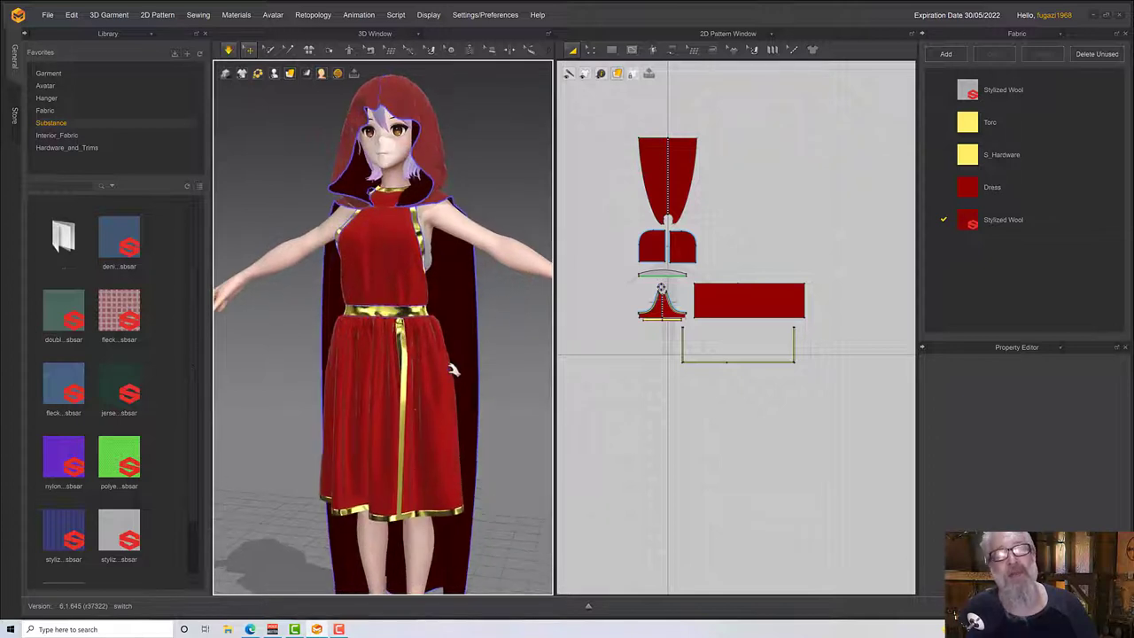
pyautogui.moveTo(435, 405); pyautogui.dragTo(437, 417, button='right')
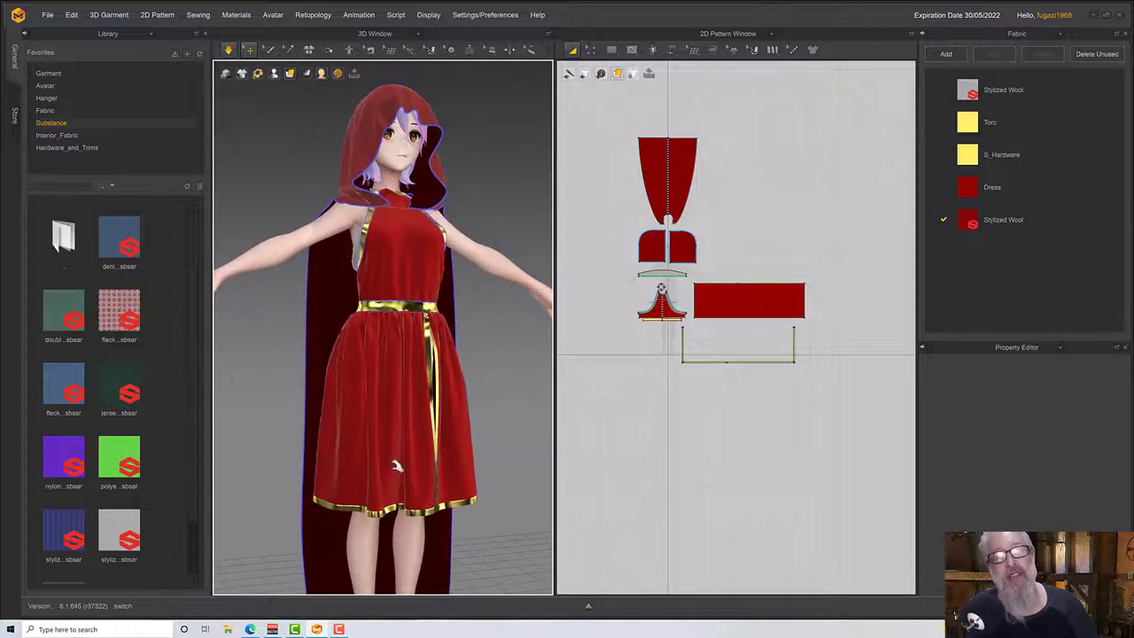
# Try to adjust the skirt and bodice by pulling them during simulation, and undo both pulls.
pyautogui.click(391, 499)
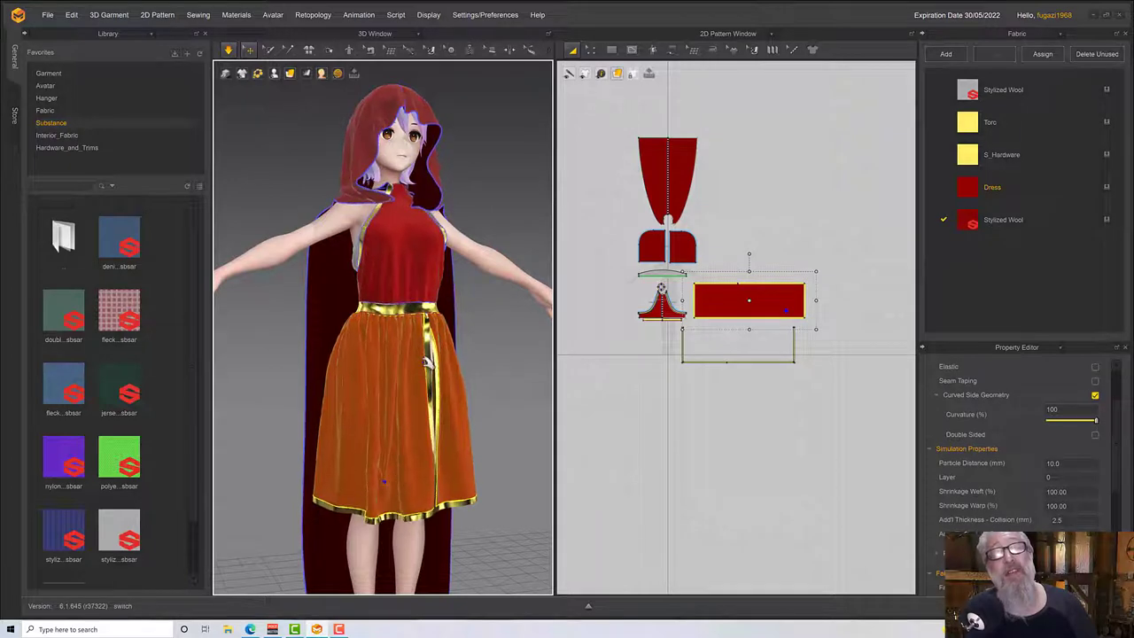
pyautogui.moveTo(426, 363); pyautogui.dragTo(412, 353, button='right')
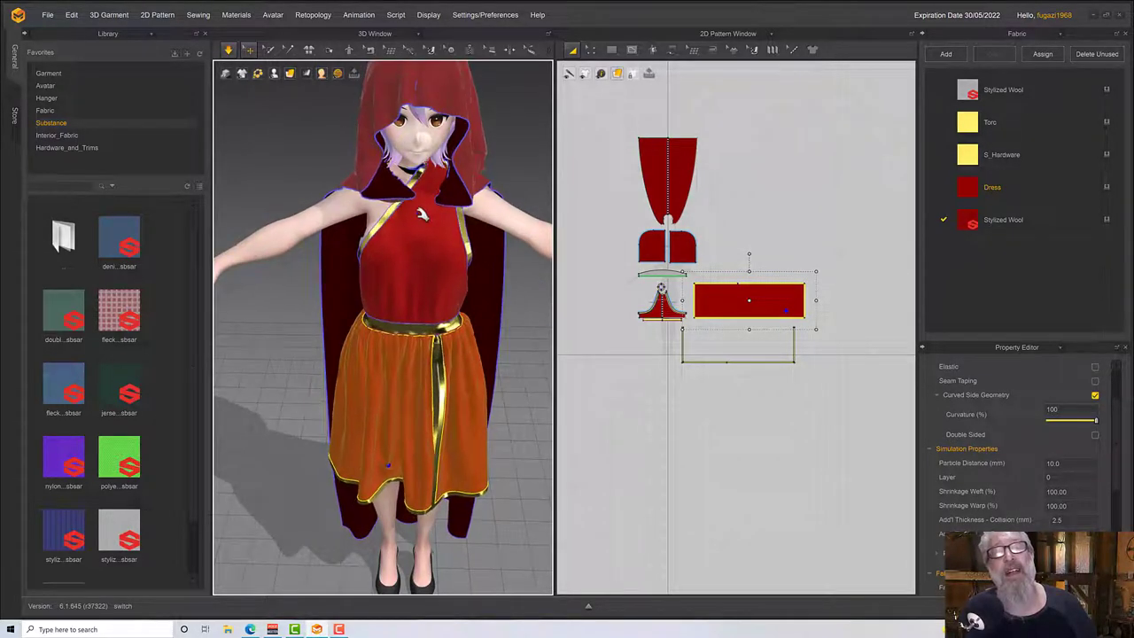
pyautogui.click(422, 216)
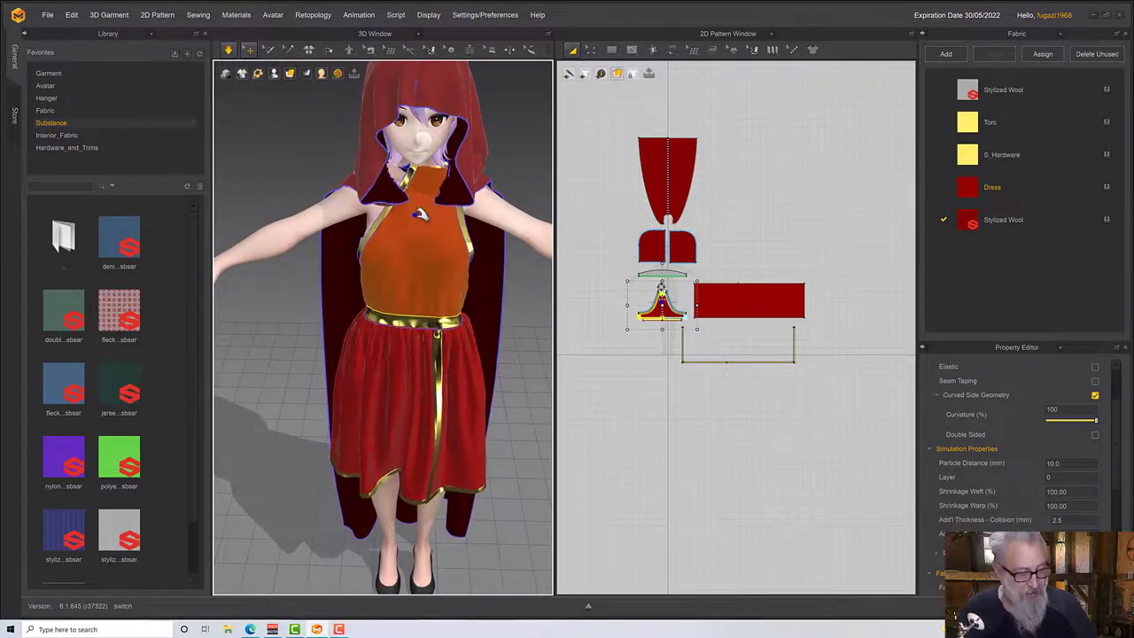
pyautogui.hotkey('ctrl', 'z')
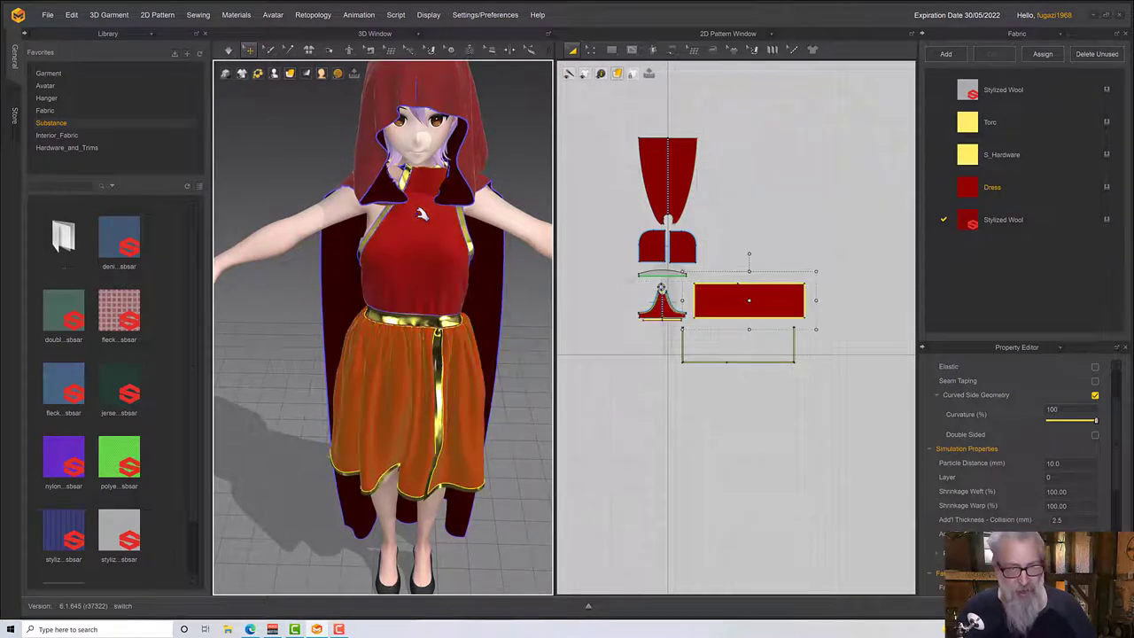
pyautogui.hotkey('ctrl', 'z')
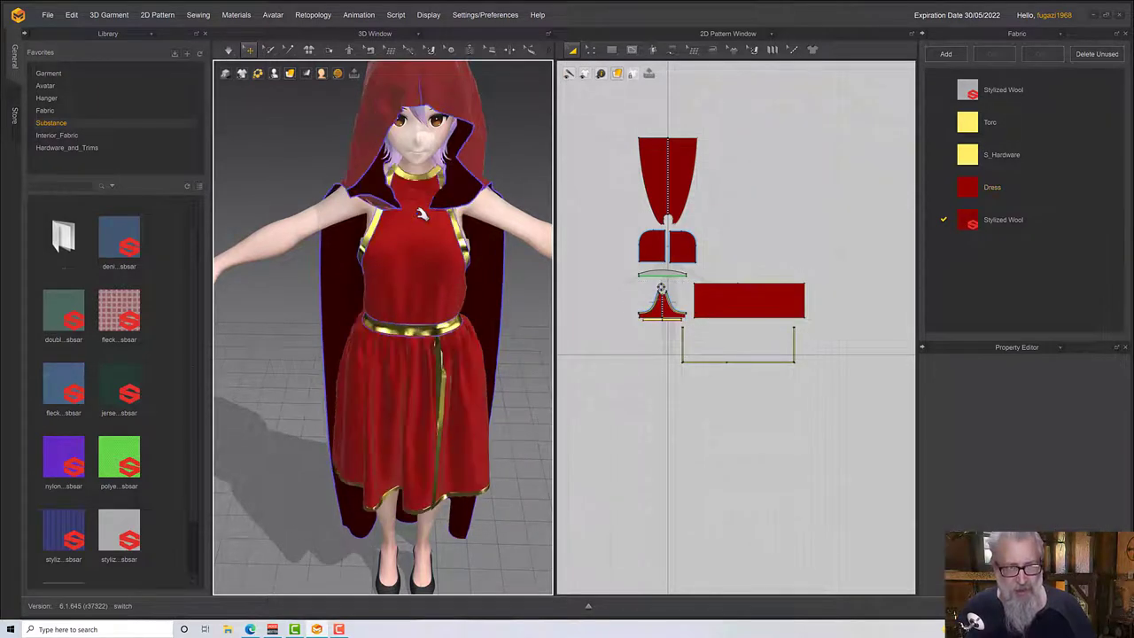
# Select both hood pieces and the cape in 3D and deactivate them.
pyautogui.moveTo(421, 252)
pyautogui.mouseDown(button='right')
pyautogui.moveTo(417, 205)
pyautogui.moveTo(417, 231)
pyautogui.mouseUp(button='right')
pyautogui.click(424, 238)
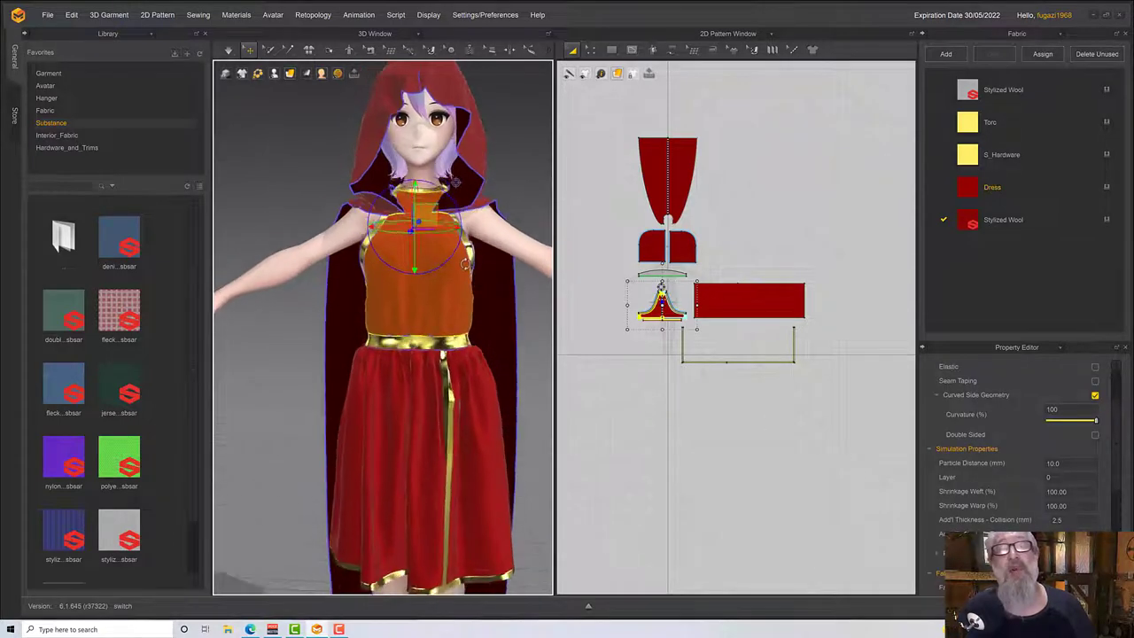
pyautogui.moveTo(446, 181); pyautogui.dragTo(431, 200, button='right')
pyautogui.click(464, 168)
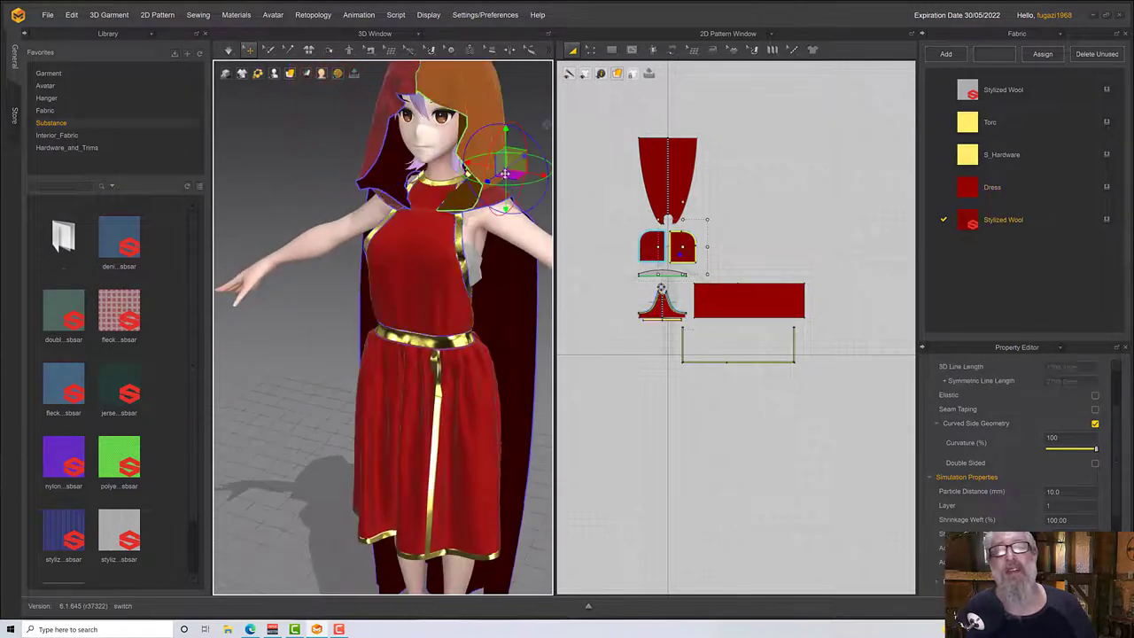
pyautogui.keyDown('shift'); pyautogui.click(384, 159); pyautogui.keyUp('shift')
pyautogui.moveTo(385, 159); pyautogui.dragTo(461, 177, button='right')
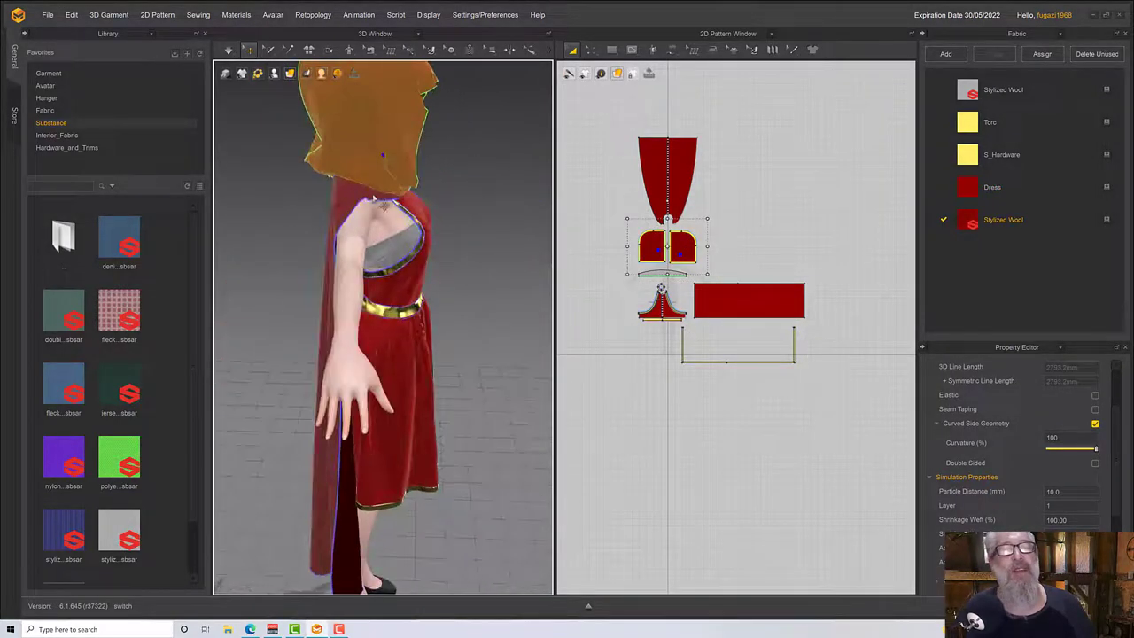
pyautogui.keyDown('shift'); pyautogui.click(356, 193); pyautogui.keyUp('shift')
pyautogui.rightClick(356, 193)
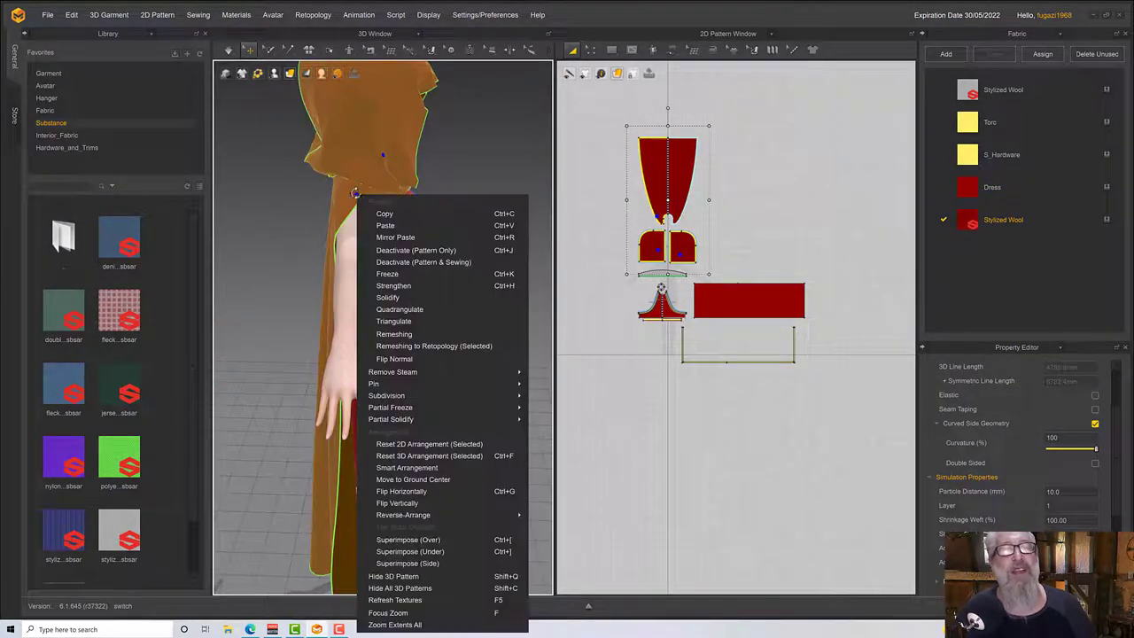
pyautogui.click(409, 273)
# Hide the deactivated hood and cape pieces in the 3D view.
pyautogui.moveTo(410, 274)
pyautogui.mouseDown(button='right')
pyautogui.moveTo(435, 245)
pyautogui.moveTo(488, 240)
pyautogui.moveTo(414, 255)
pyautogui.mouseUp(button='right')
pyautogui.rightClick(349, 206)
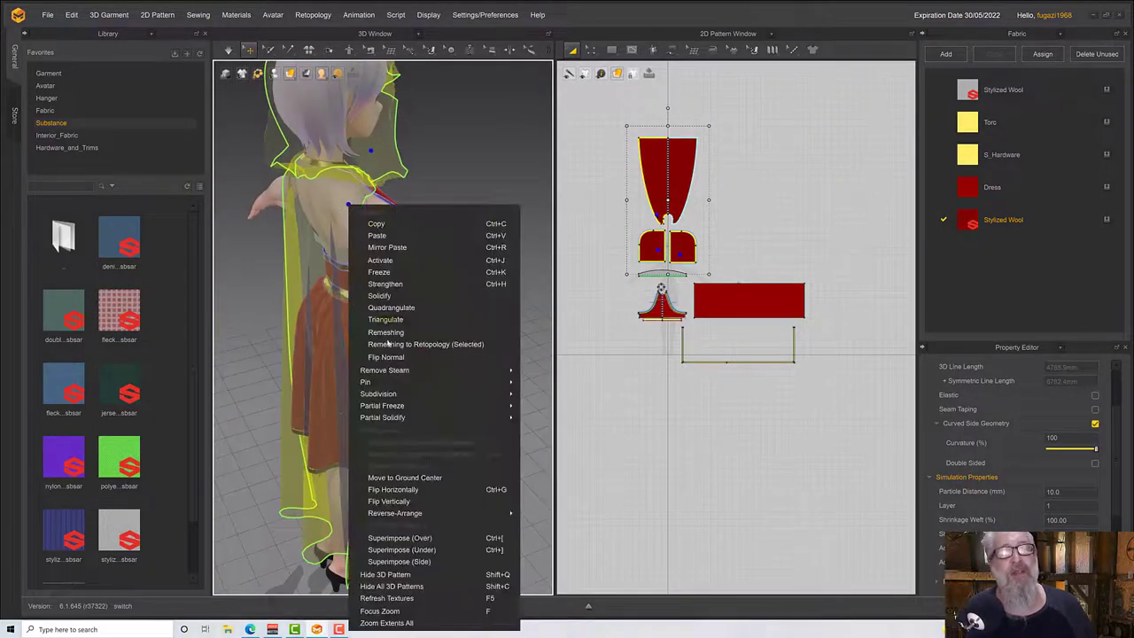
pyautogui.click(417, 575)
# Simulate the dress alone and pull the bodice front and its armhole edge into place on the avatar.
pyautogui.moveTo(359, 354); pyautogui.dragTo(516, 328, button='right')
pyautogui.press('space')
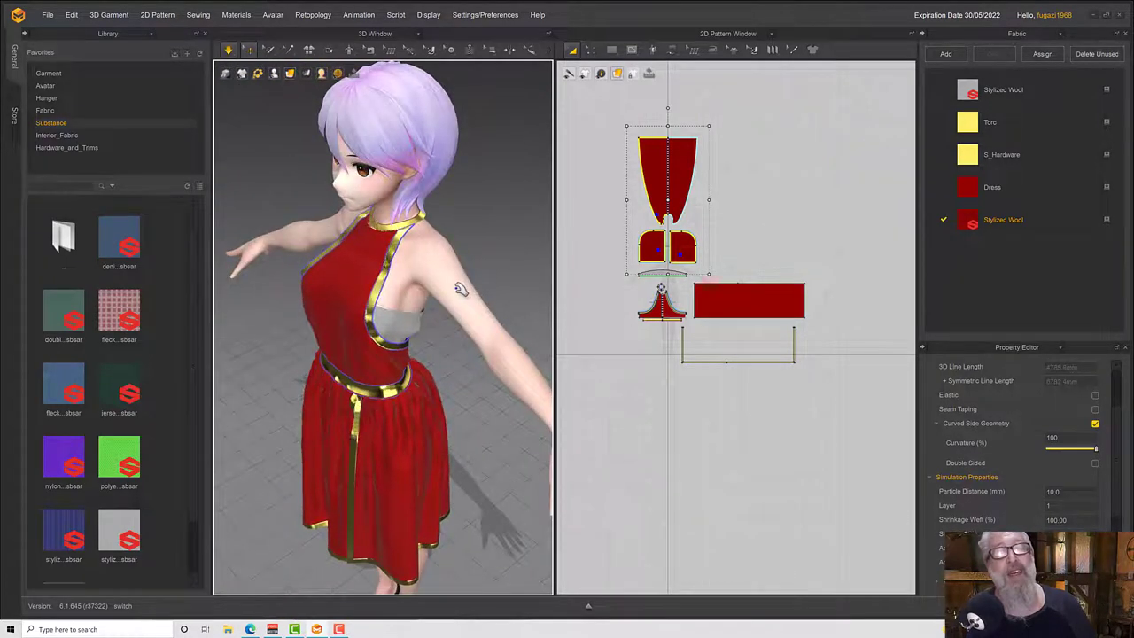
pyautogui.moveTo(447, 281); pyautogui.dragTo(460, 271, button='right')
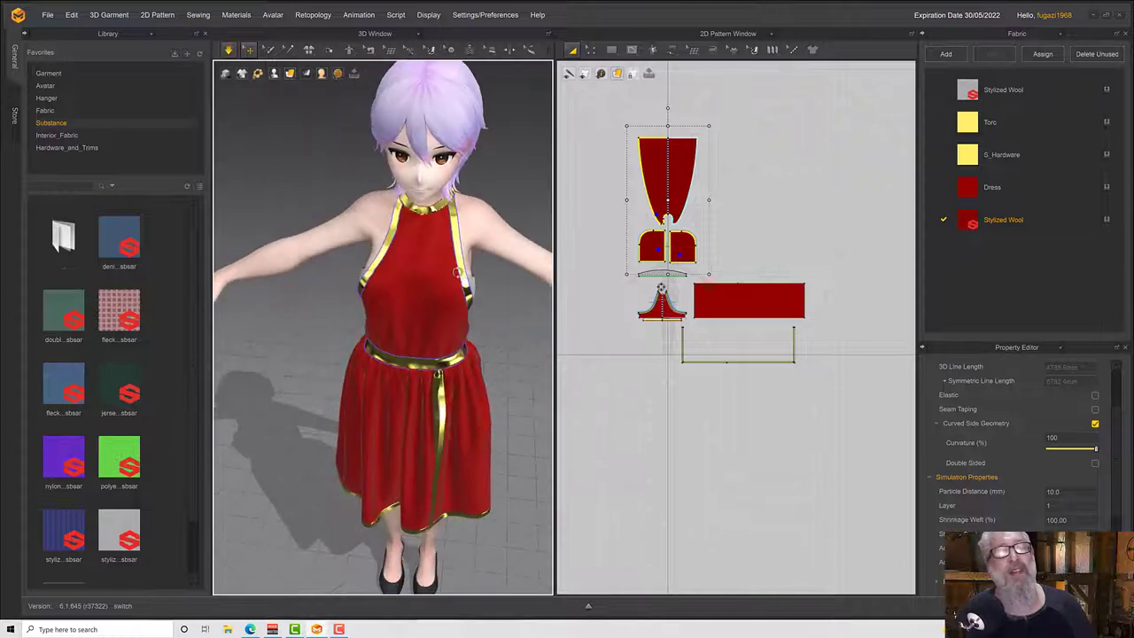
pyautogui.click(417, 227)
pyautogui.moveTo(416, 228)
pyautogui.mouseDown(button='right')
pyautogui.moveTo(509, 228)
pyautogui.moveTo(426, 228)
pyautogui.mouseUp(button='right')
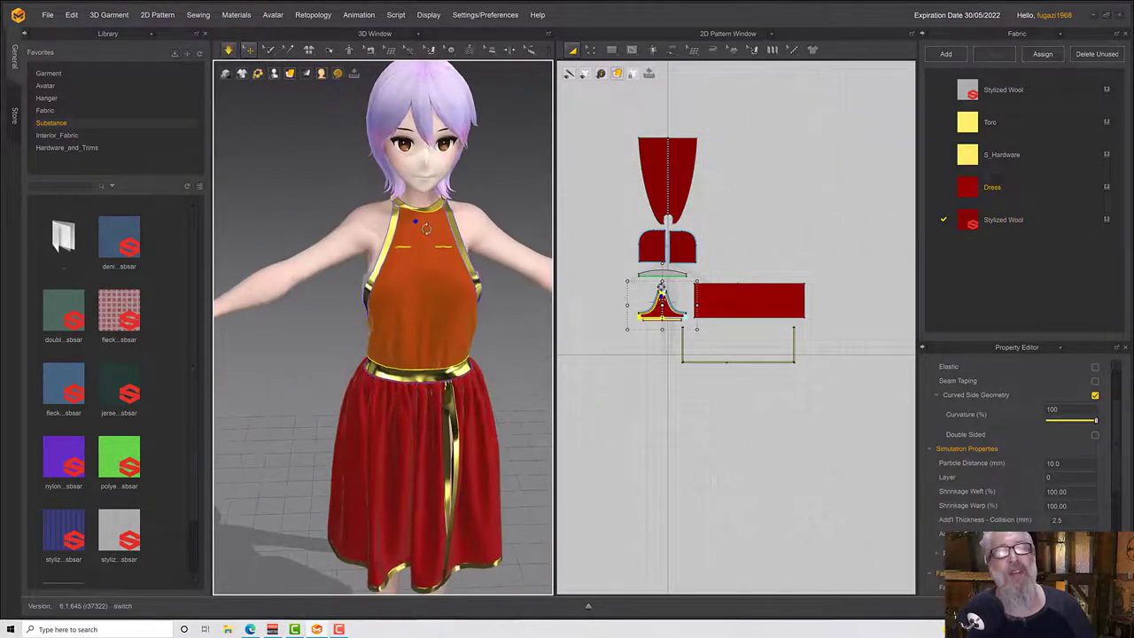
pyautogui.moveTo(363, 280); pyautogui.dragTo(373, 275)
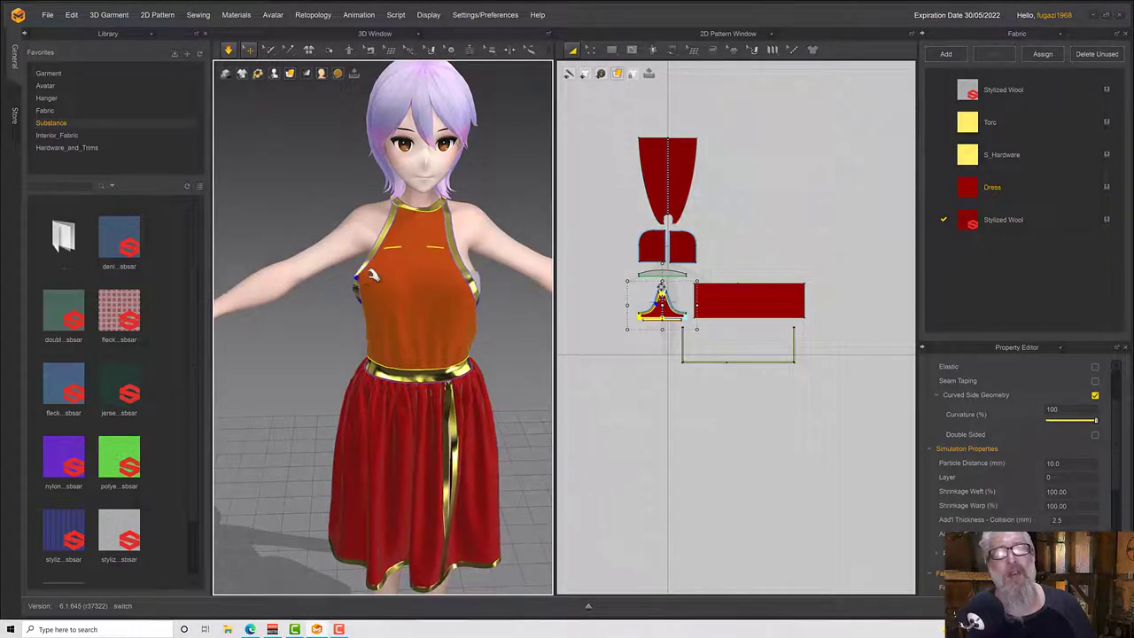
pyautogui.moveTo(403, 272); pyautogui.dragTo(476, 276, button='right')
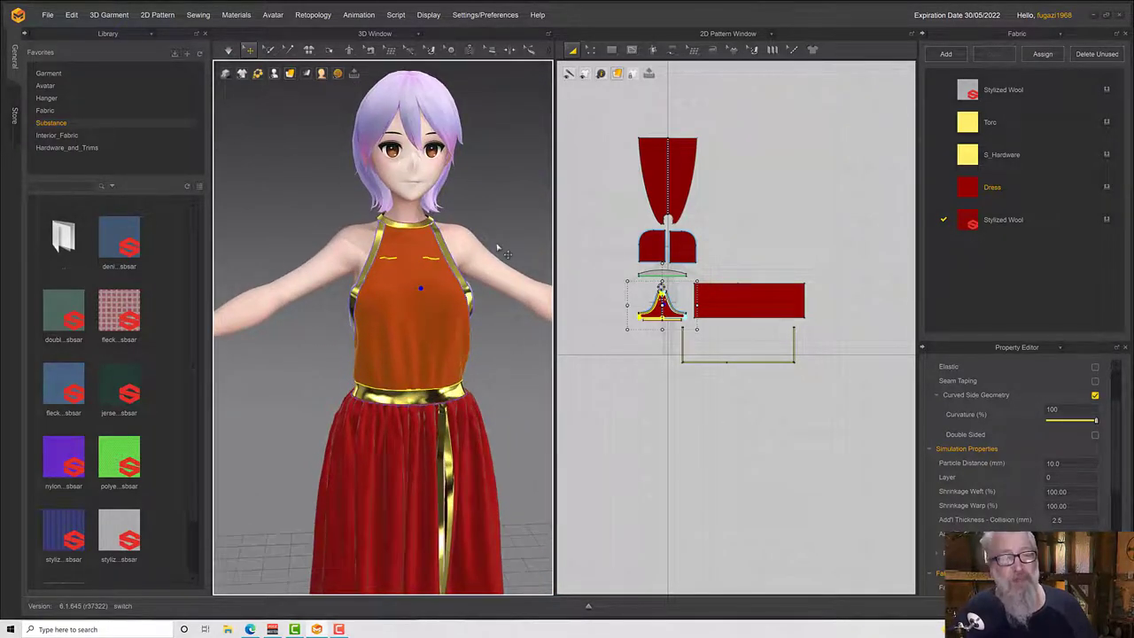
# Show all 3D patterns again and reactivate both hood pieces and the cape.
pyautogui.rightClick(498, 248)
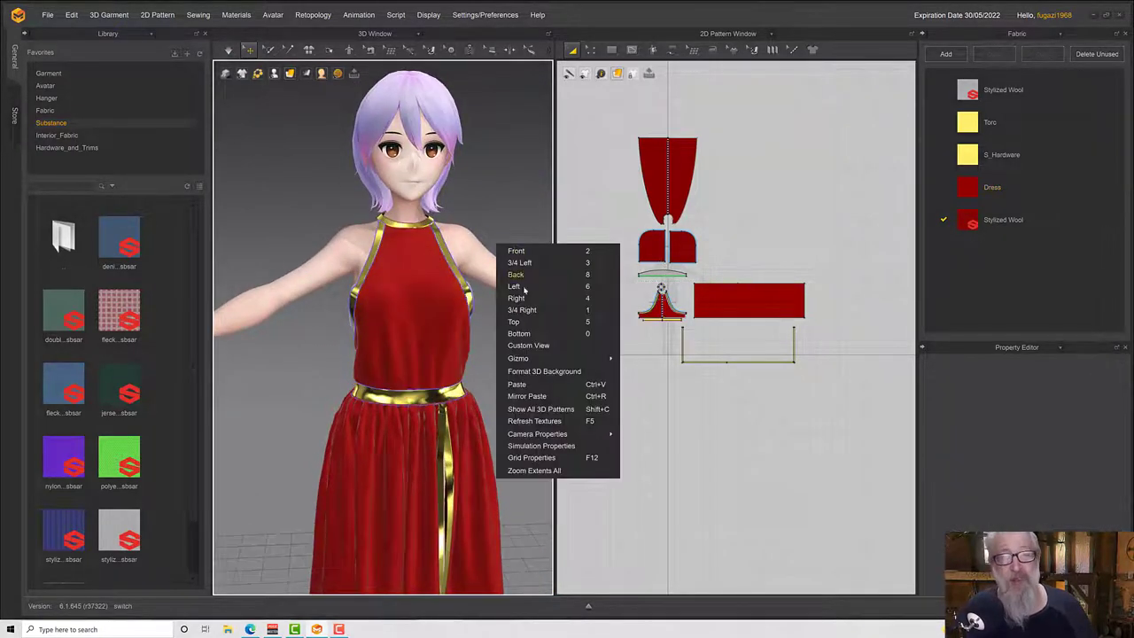
pyautogui.click(546, 409)
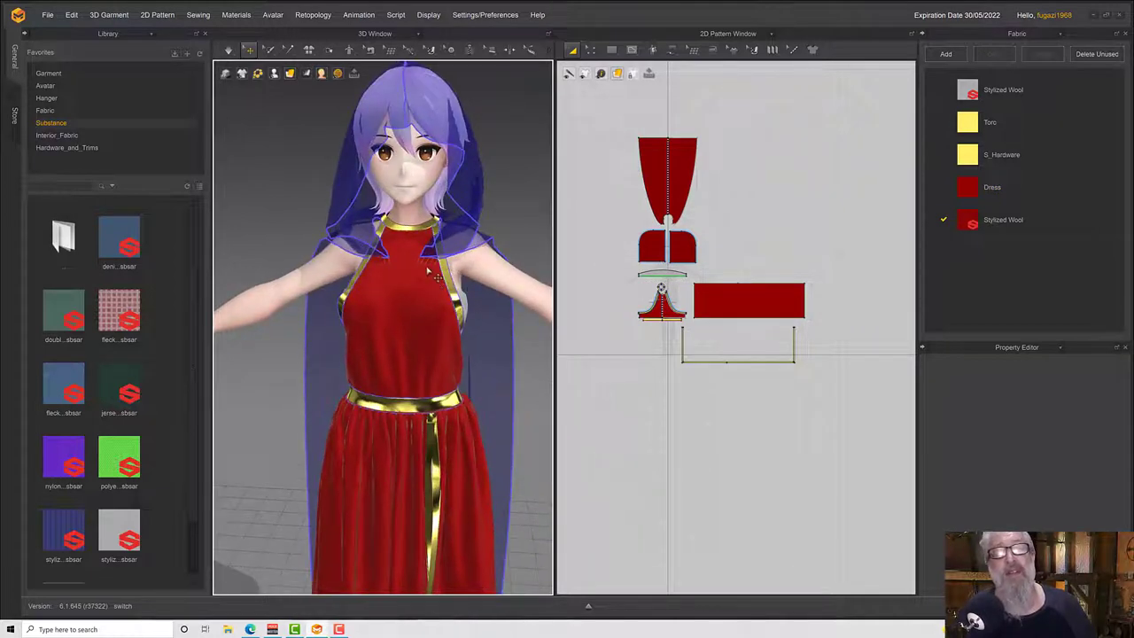
pyautogui.click(355, 245)
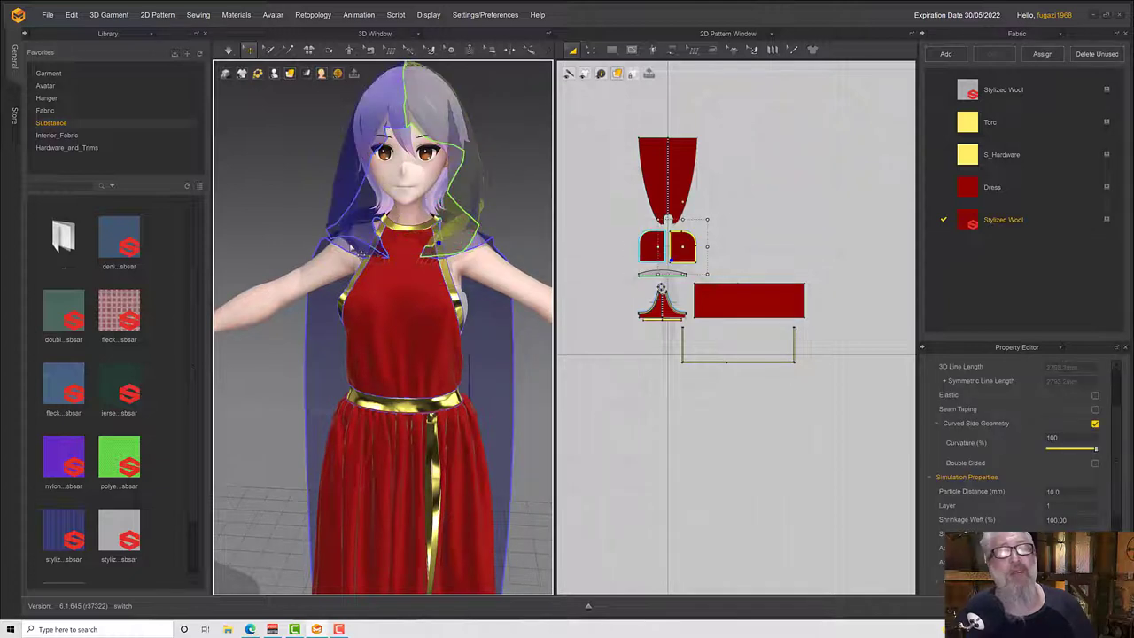
pyautogui.rightClick(351, 243)
pyautogui.click(398, 56)
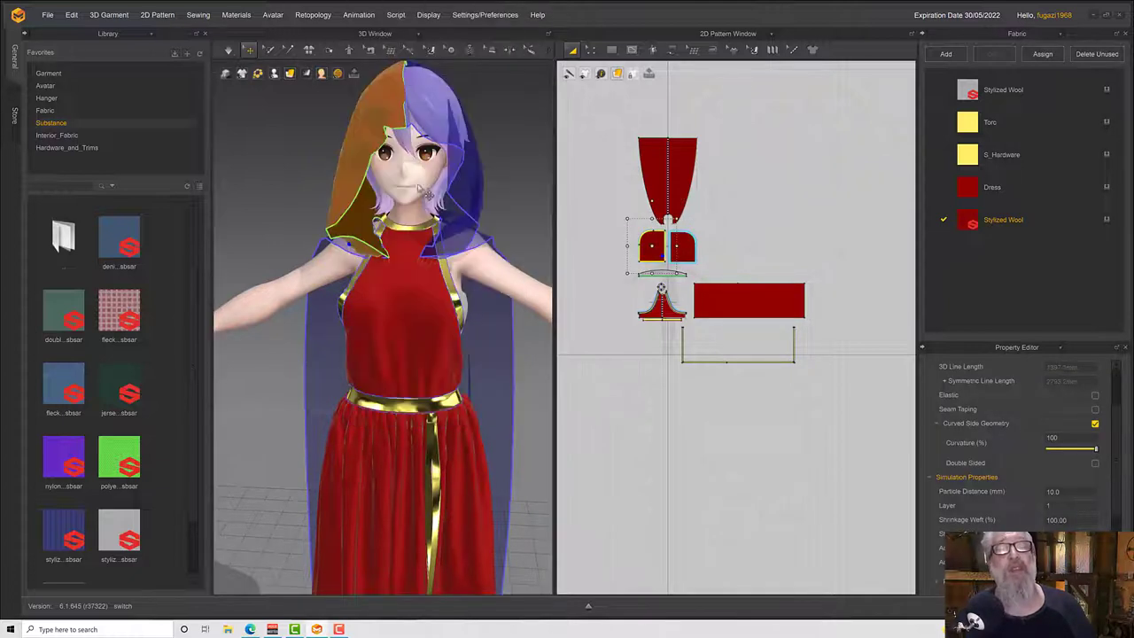
pyautogui.click(469, 232)
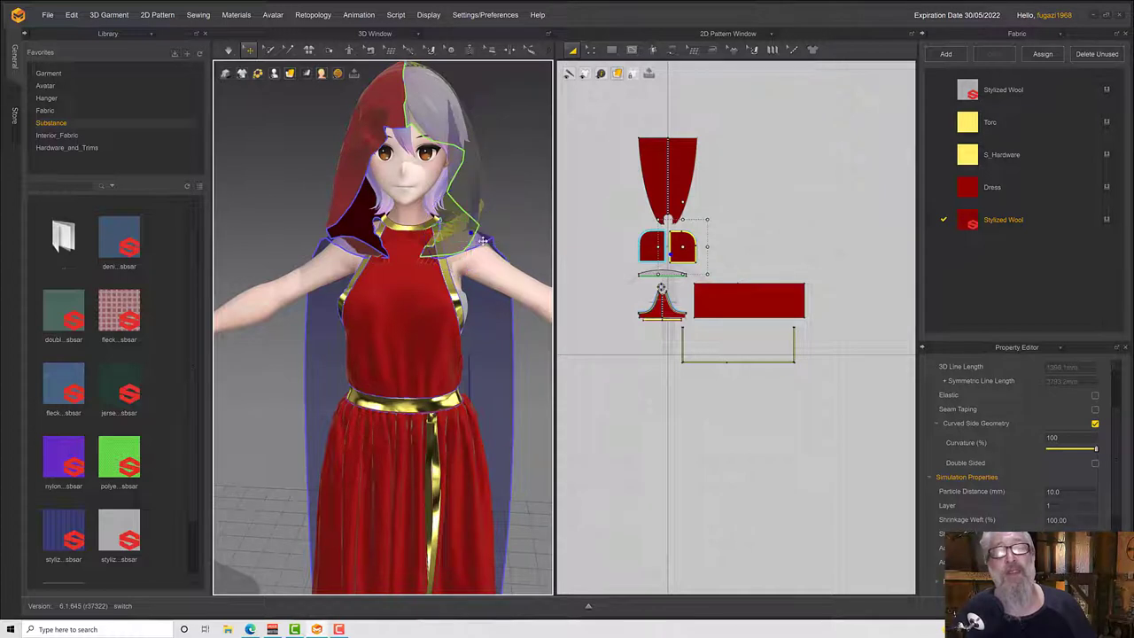
pyautogui.click(514, 383)
pyautogui.rightClick(515, 376)
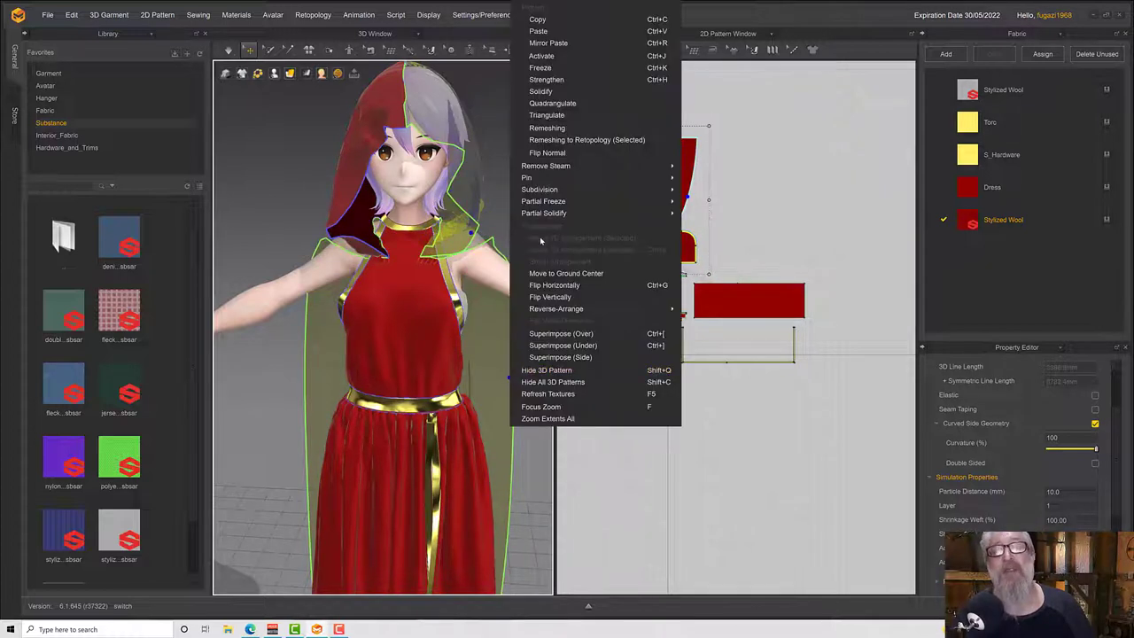
pyautogui.click(544, 57)
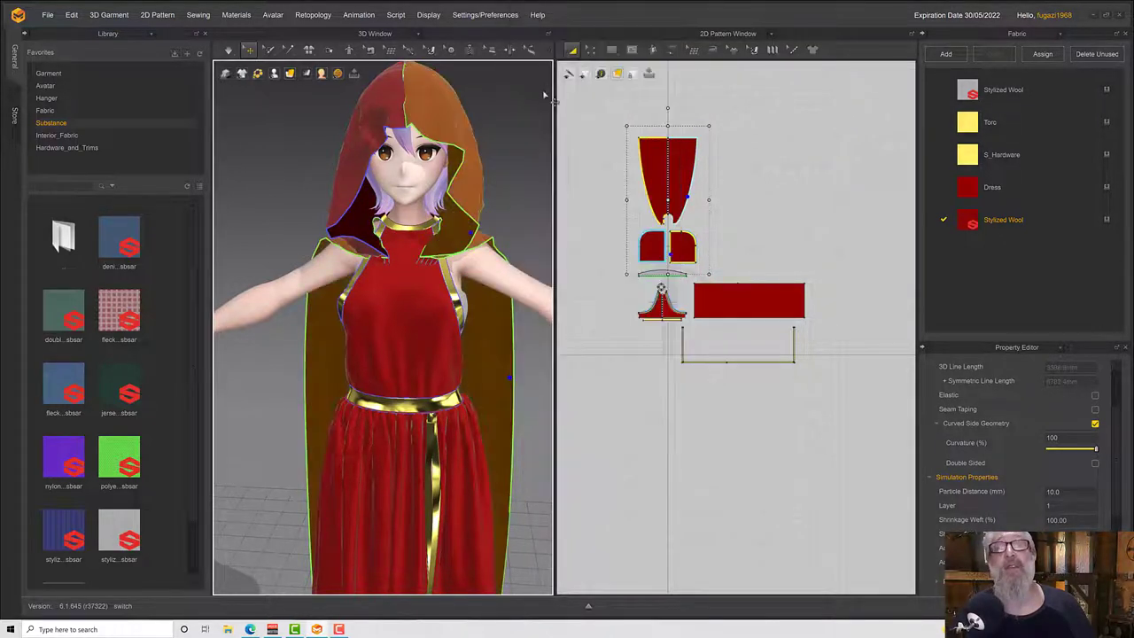
# Simulate the reactivated hood and cape together with the dress and check how they settle.
pyautogui.press('space')
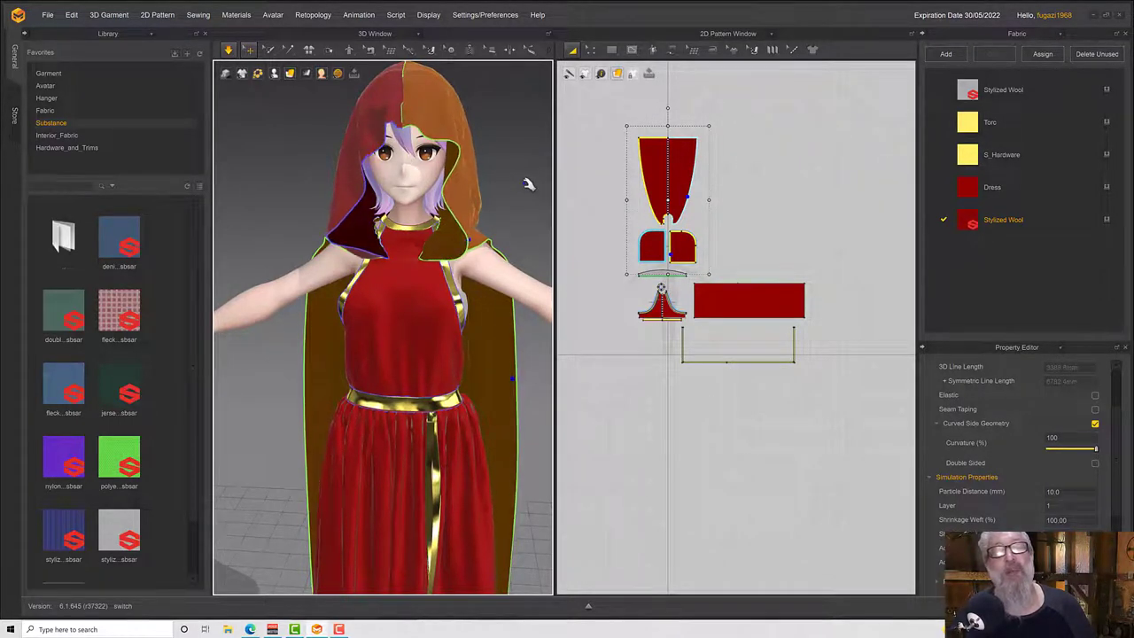
pyautogui.moveTo(501, 169)
pyautogui.mouseDown(button='right')
pyautogui.moveTo(416, 175)
pyautogui.moveTo(514, 174)
pyautogui.mouseUp(button='right')
pyautogui.press('space')
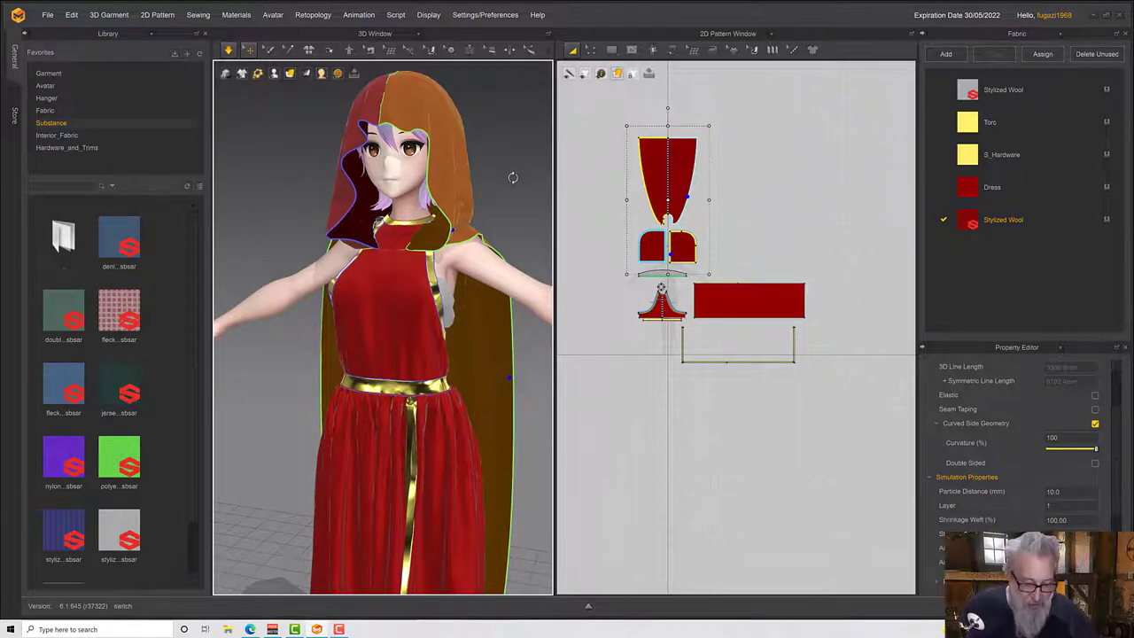
# Simulate the full outfit in short runs, check the drape from the front and clear the selection.
pyautogui.press('space')
pyautogui.moveTo(455, 282); pyautogui.dragTo(409, 425, button='right')
pyautogui.press('space')
pyautogui.click(405, 429)
pyautogui.press('space')
pyautogui.press('space')
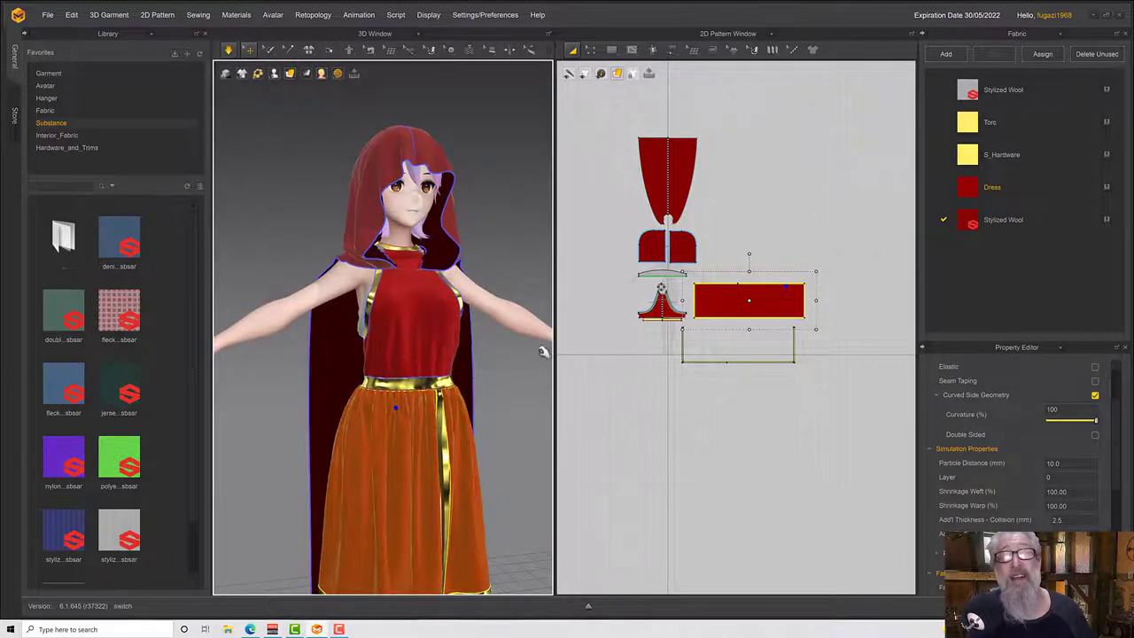
pyautogui.click(650, 381)
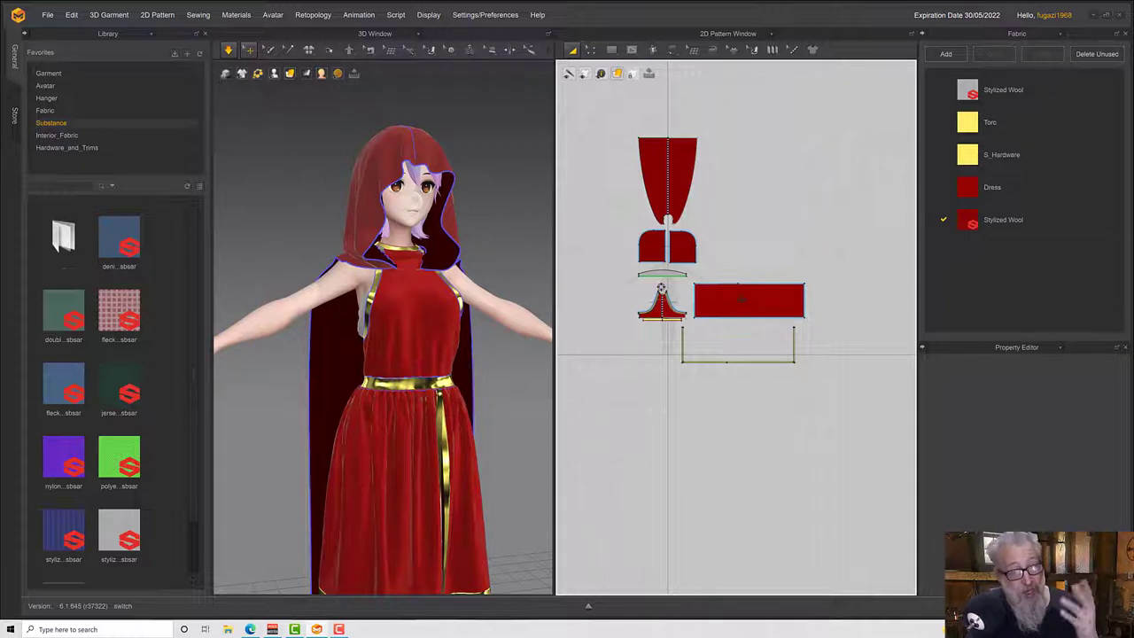
# Set the particle distance of the skirt and its gold trim pattern to 5 mm.
pyautogui.click(748, 306)
pyautogui.moveTo(841, 390); pyautogui.dragTo(658, 324)
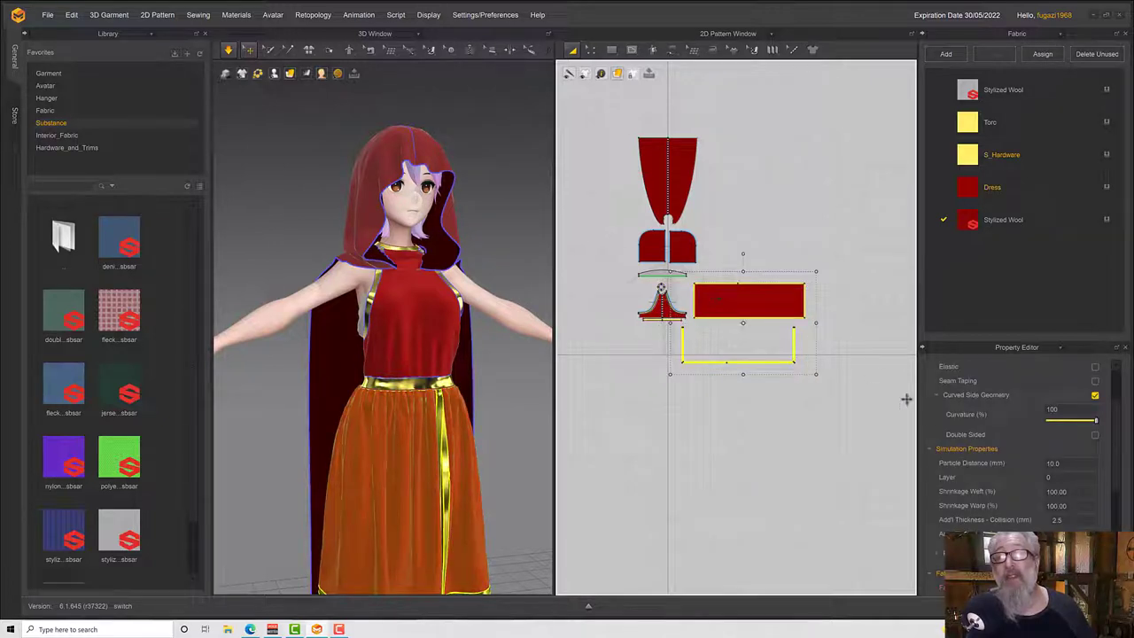
pyautogui.click(1064, 464)
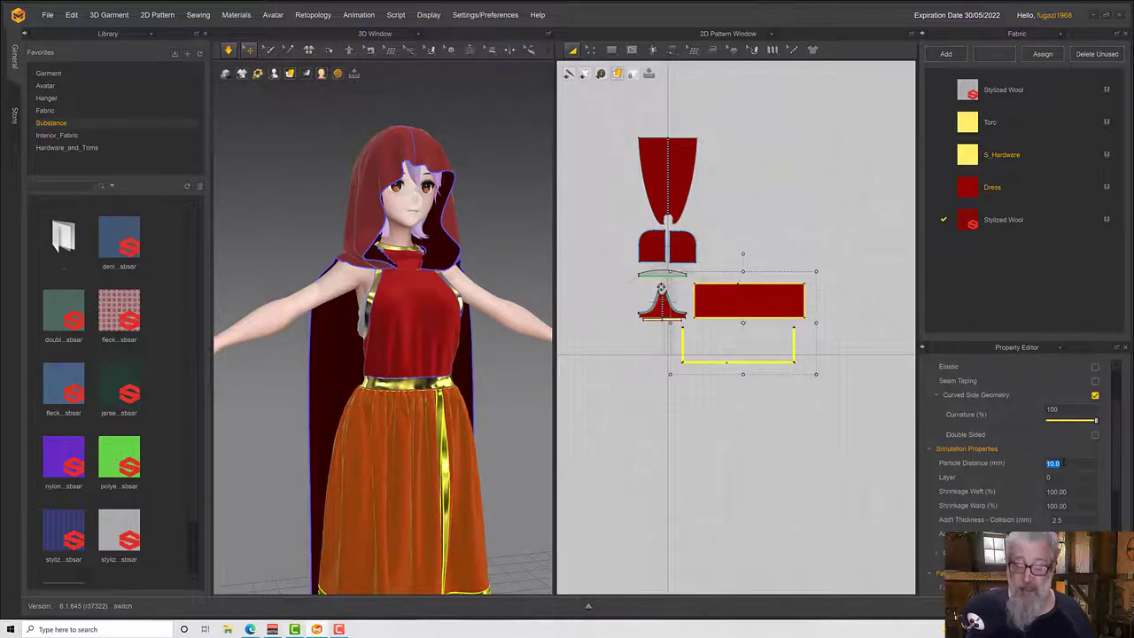
pyautogui.write('5')
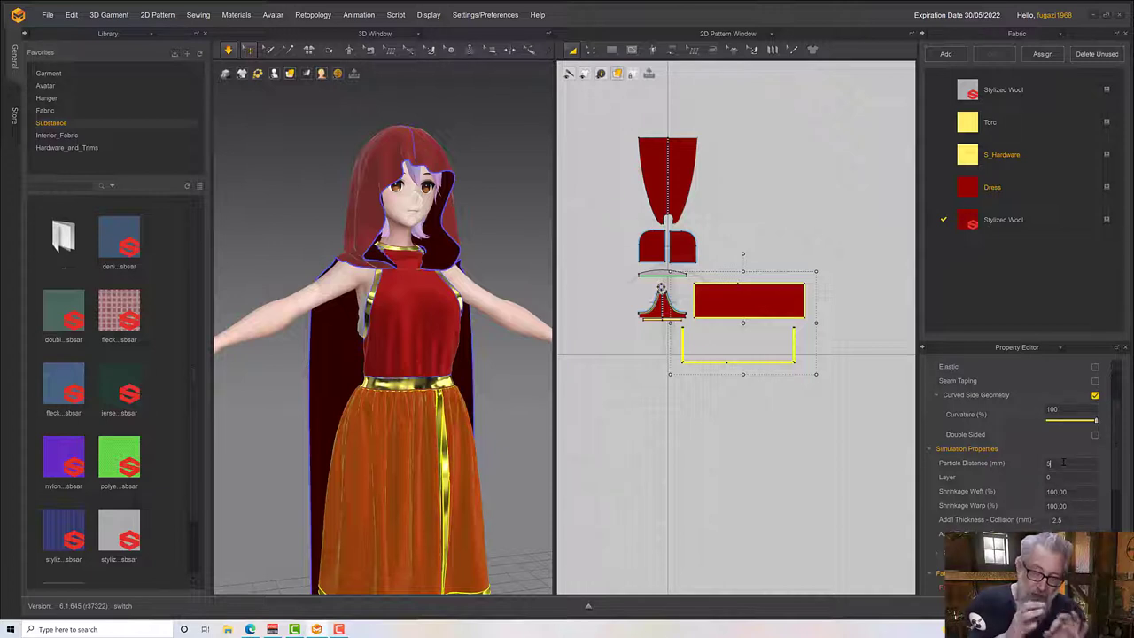
pyautogui.press('Return')
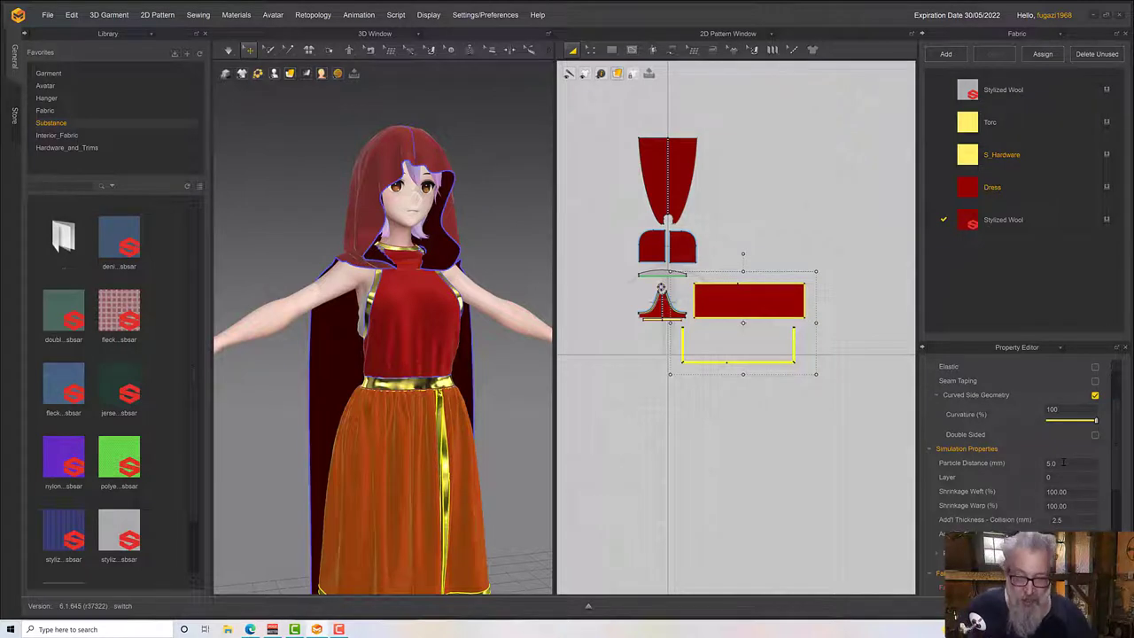
# Simulate the refined skirt and check how its gathers settle below the gold belt.
pyautogui.moveTo(448, 339); pyautogui.dragTo(359, 371, button='right')
pyautogui.click(300, 378)
pyautogui.moveTo(296, 414); pyautogui.dragTo(416, 420, button='right')
pyautogui.scroll(5, 416, 420)
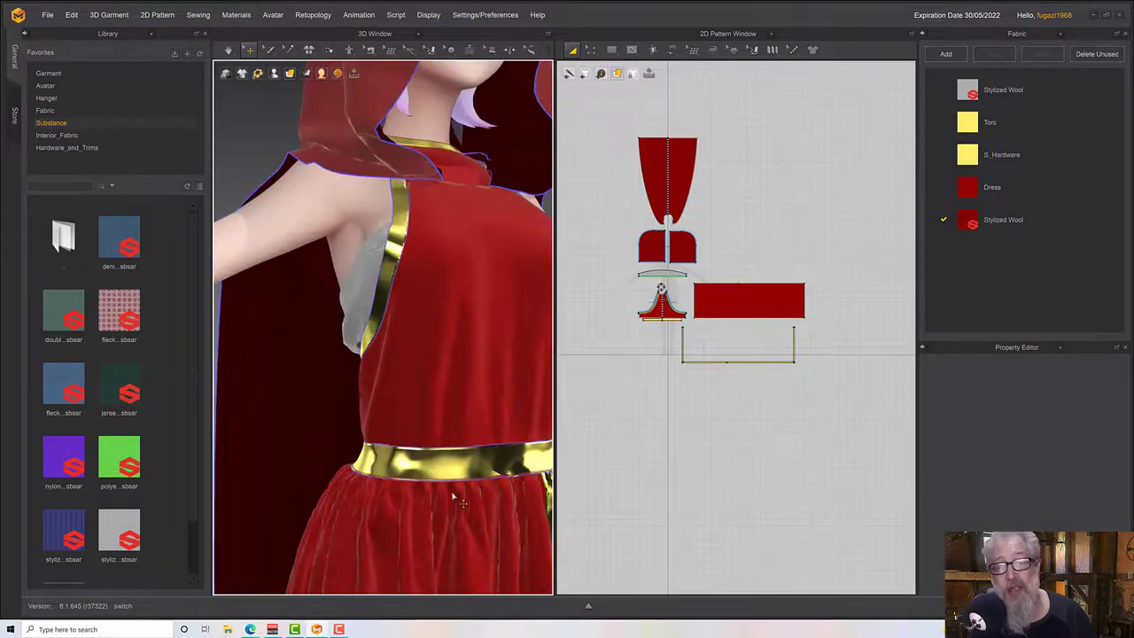
pyautogui.scroll(-3, 446, 522)
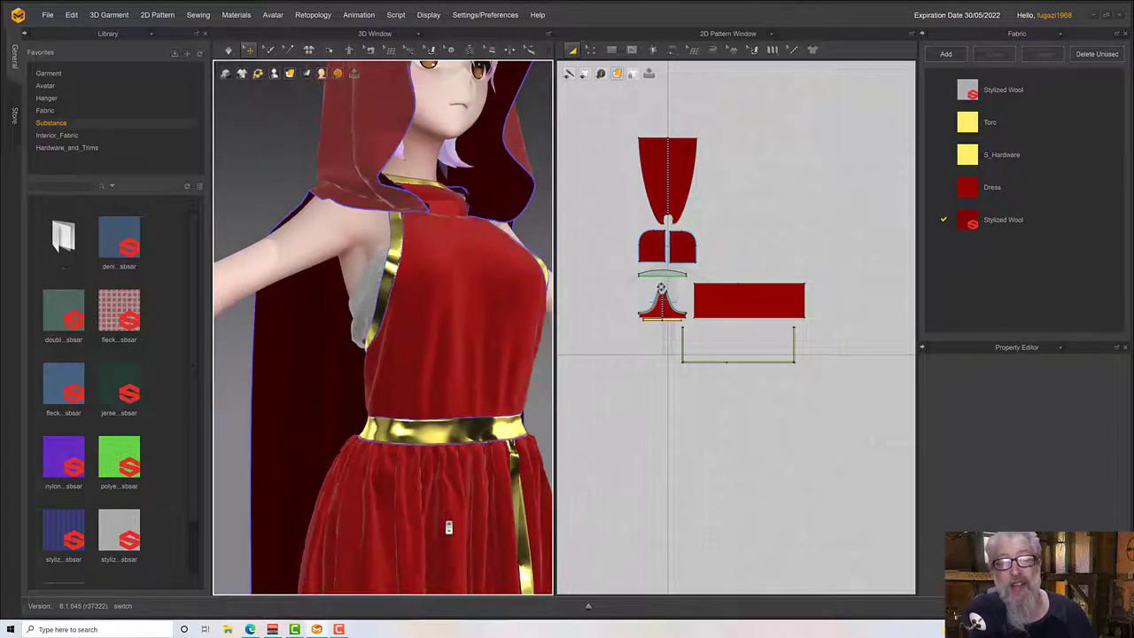
pyautogui.click(229, 51)
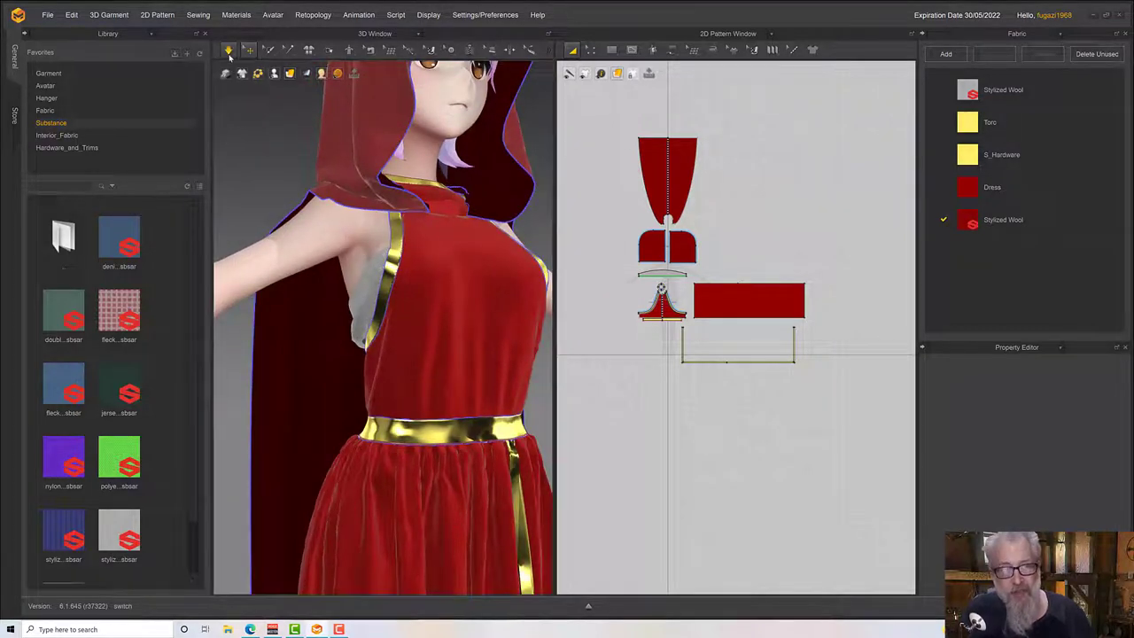
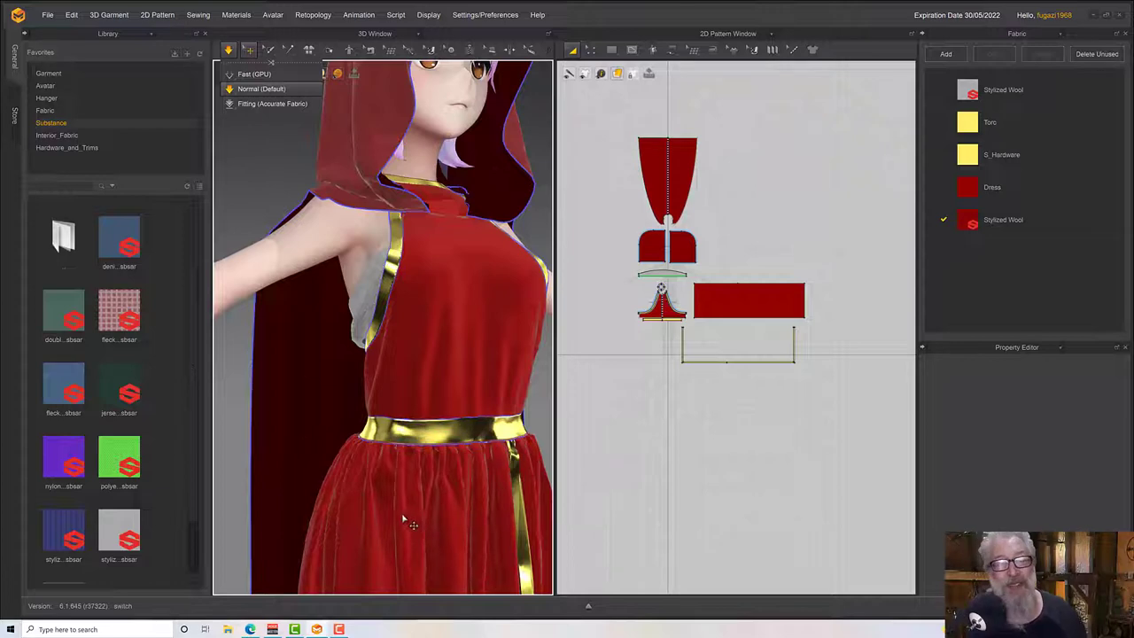
pyautogui.moveTo(403, 519); pyautogui.dragTo(434, 532, button='right')
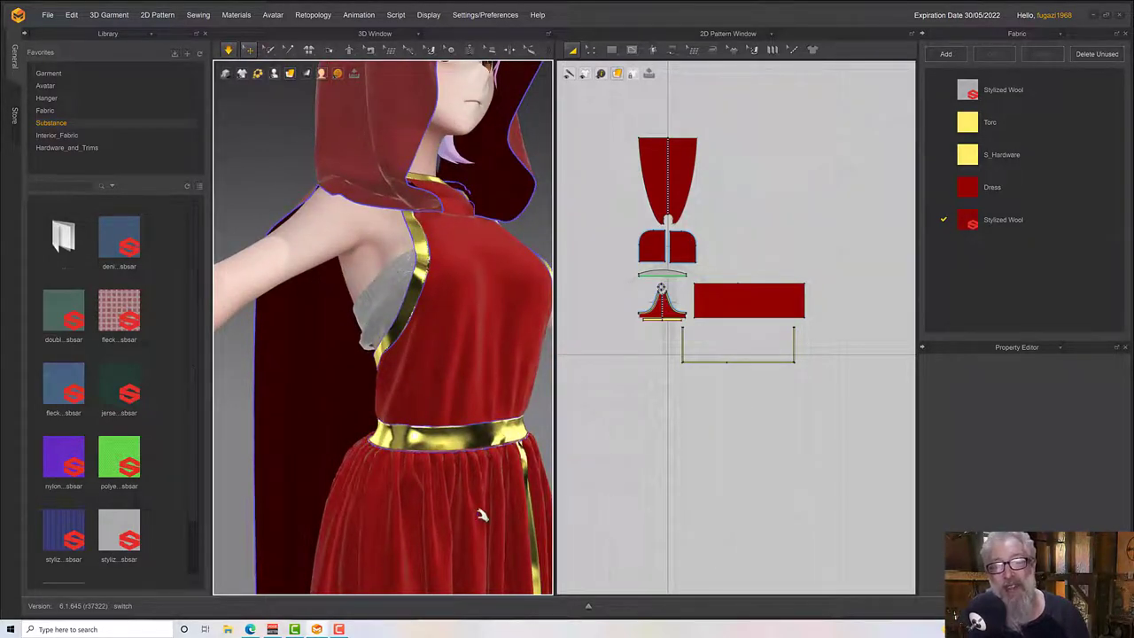
pyautogui.moveTo(425, 506); pyautogui.dragTo(475, 483, button='right')
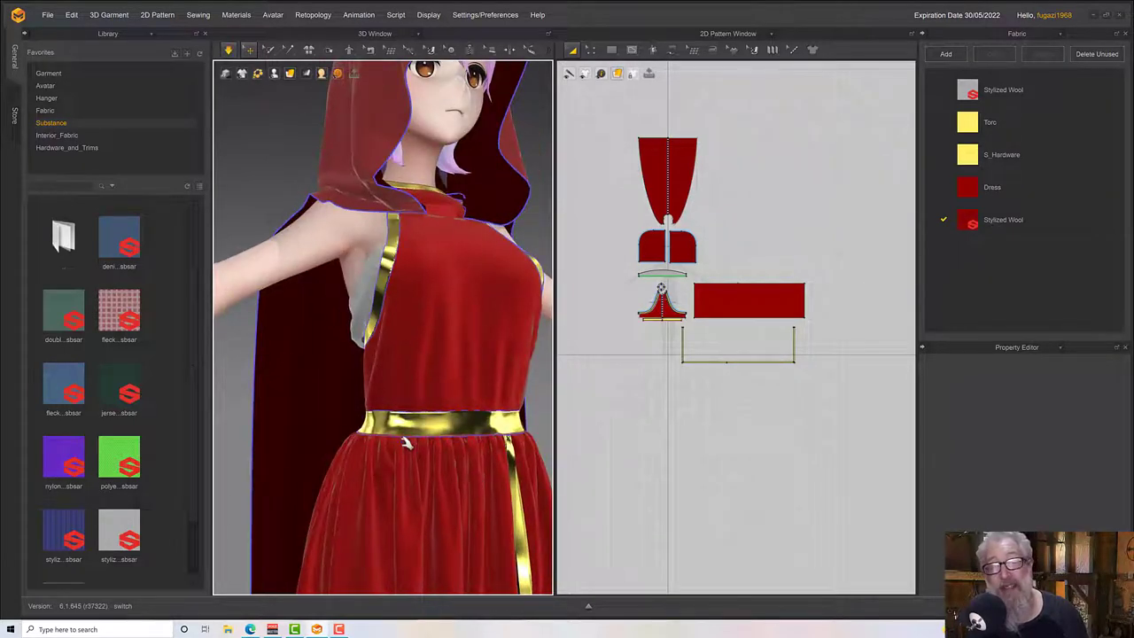
pyautogui.moveTo(412, 473); pyautogui.dragTo(457, 481, button='right')
pyautogui.press('space')
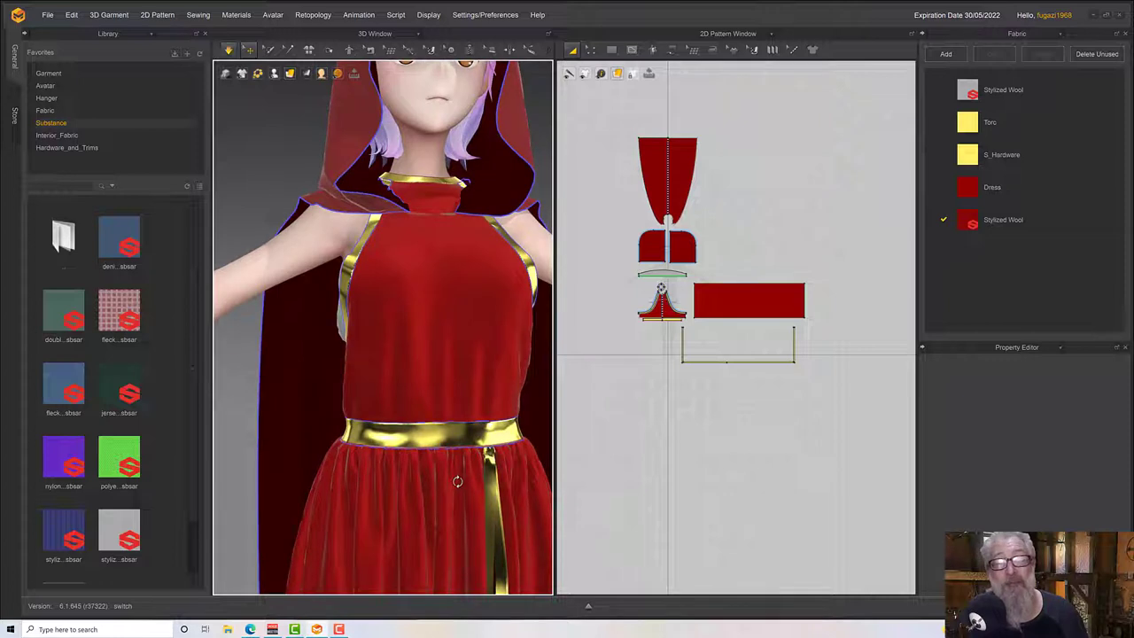
# Check the drape of the whole outfit from the front and the avatar's left side.
pyautogui.scroll(-3, 461, 482)
pyautogui.scroll(-3, 462, 488)
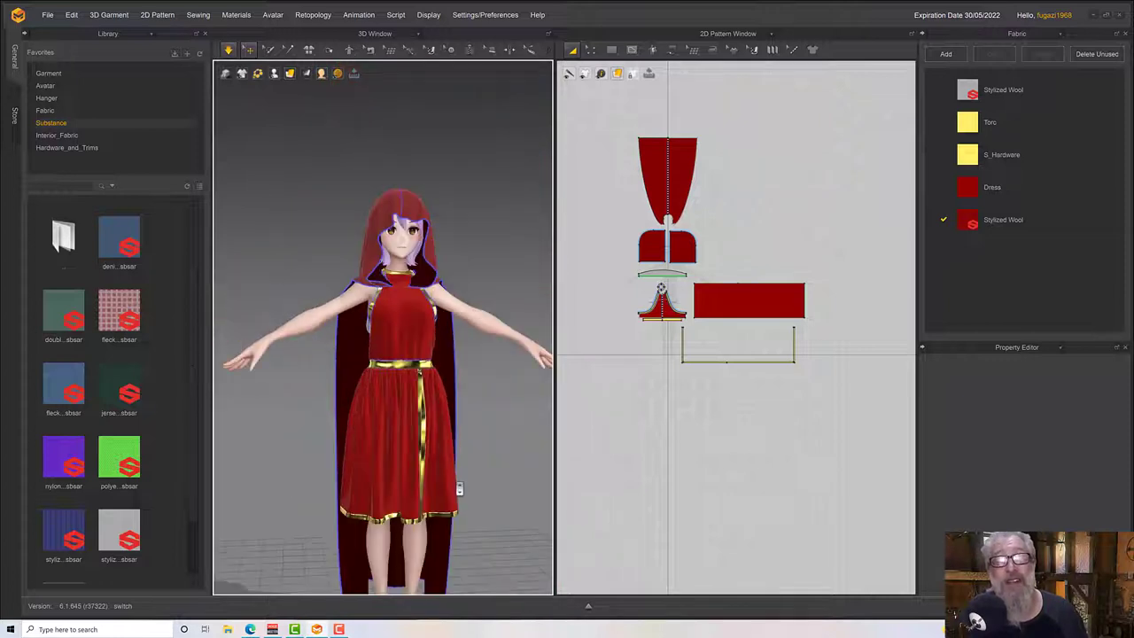
pyautogui.moveTo(406, 481); pyautogui.dragTo(451, 476, button='right')
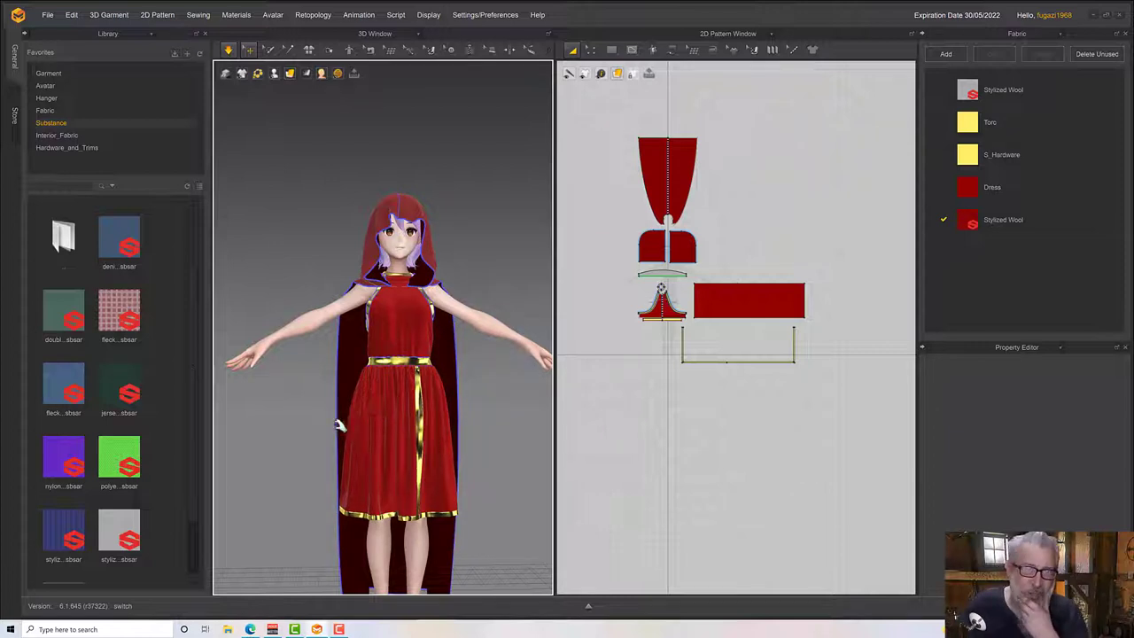
pyautogui.moveTo(316, 427); pyautogui.dragTo(428, 404, button='right')
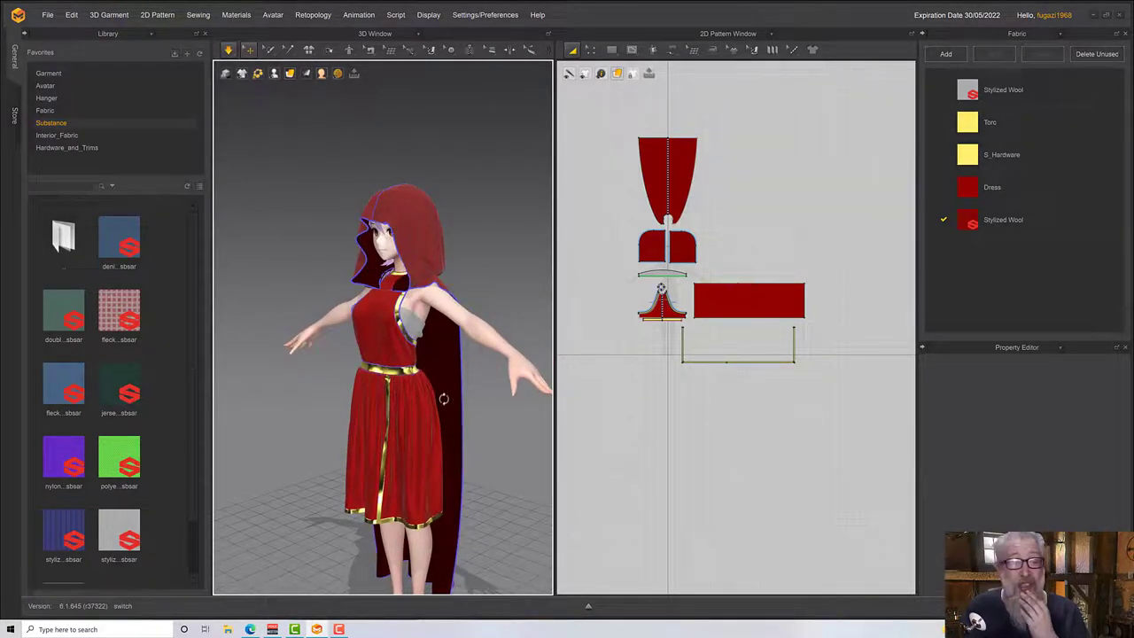
pyautogui.moveTo(450, 318); pyautogui.dragTo(378, 338, button='right')
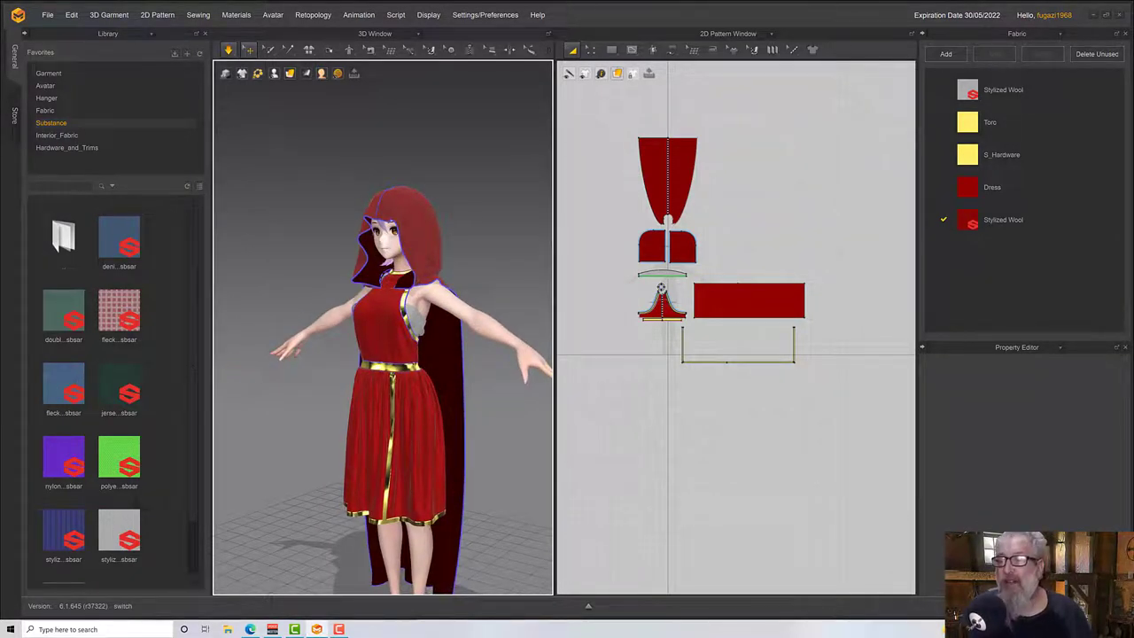
# Show only the 3D window, turn on high-quality rendering for the garment and frame the outfit.
pyautogui.click(1087, 606)
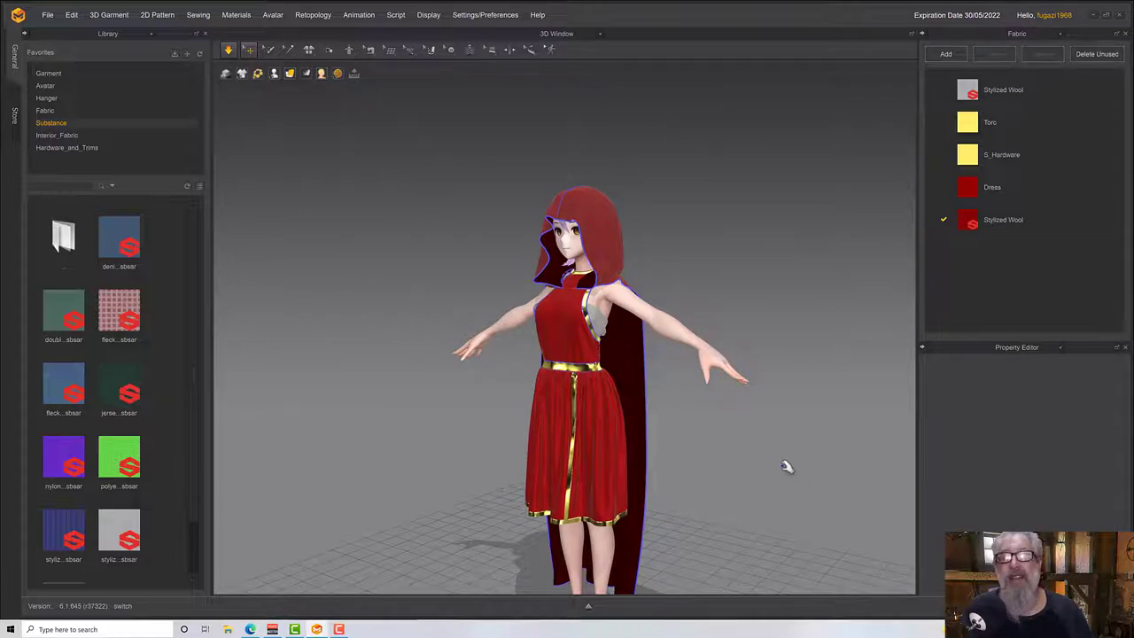
pyautogui.moveTo(787, 467); pyautogui.dragTo(742, 435, button='right')
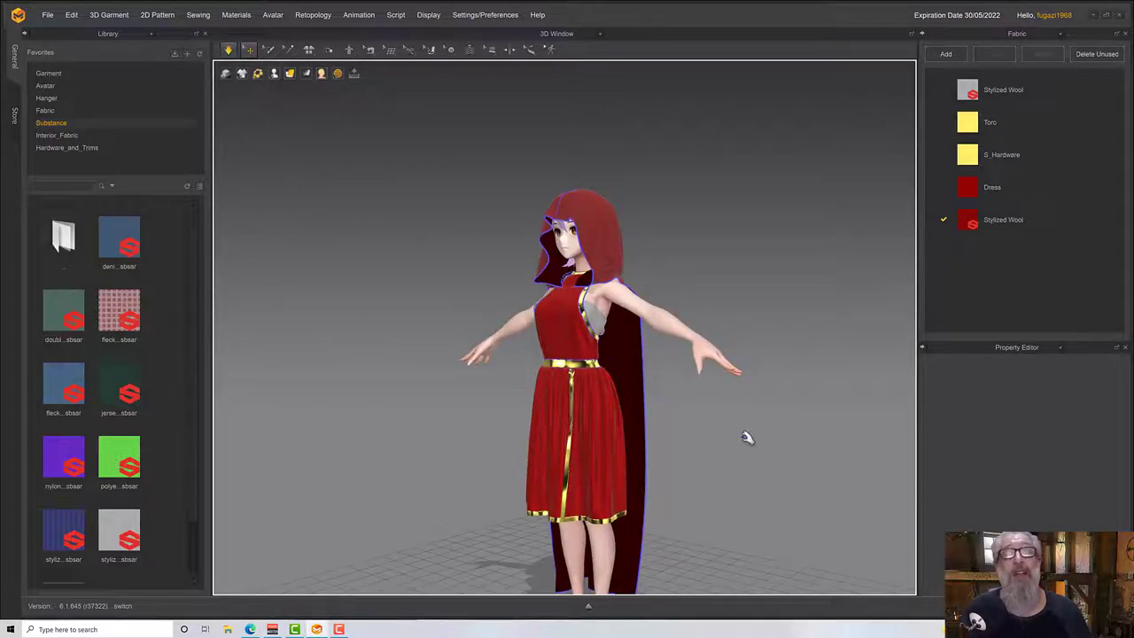
pyautogui.scroll(-2, 747, 437)
pyautogui.scroll(4, 742, 437)
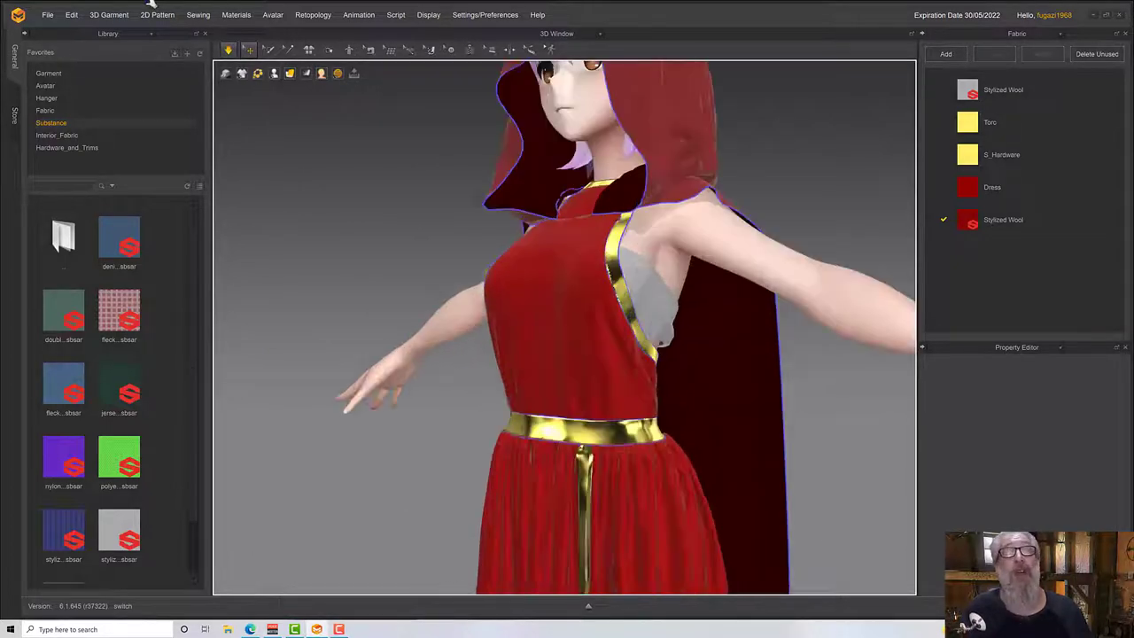
pyautogui.click(226, 75)
pyautogui.scroll(-2, 363, 292)
pyautogui.scroll(-3, 363, 292)
pyautogui.scroll(2, 363, 293)
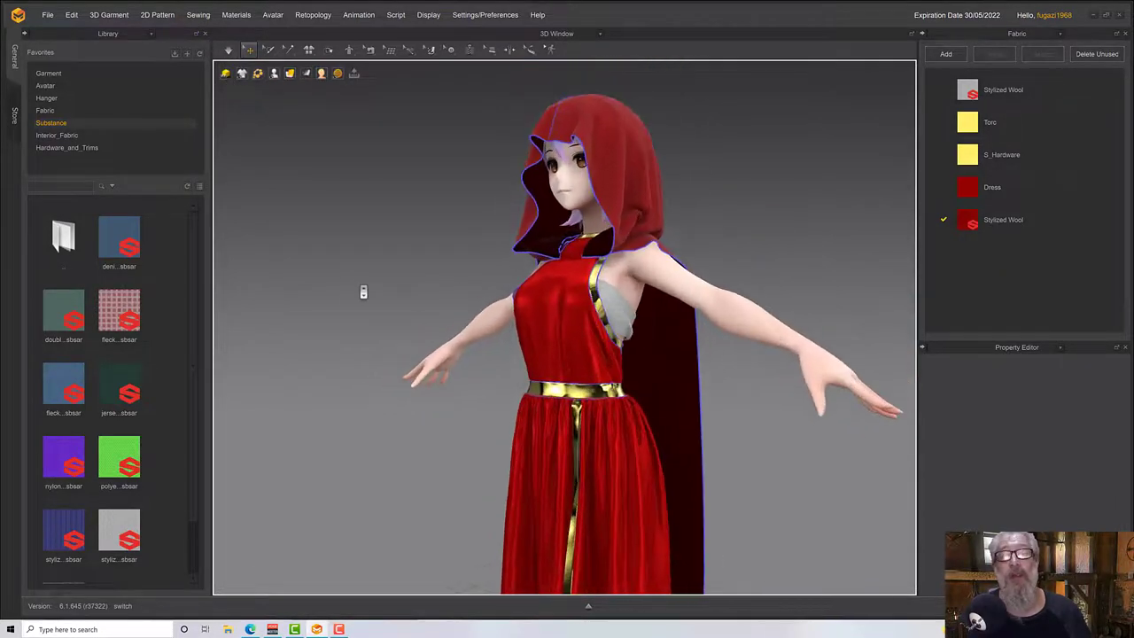
# Examine the rendered hood, cape, bodice and skirt from several angles.
pyautogui.moveTo(363, 292); pyautogui.dragTo(356, 253, button='right')
pyautogui.click(587, 301)
pyautogui.moveTo(587, 301); pyautogui.dragTo(613, 247, button='right')
pyautogui.moveTo(621, 315); pyautogui.dragTo(688, 256, button='right')
pyautogui.scroll(-3, 610, 308)
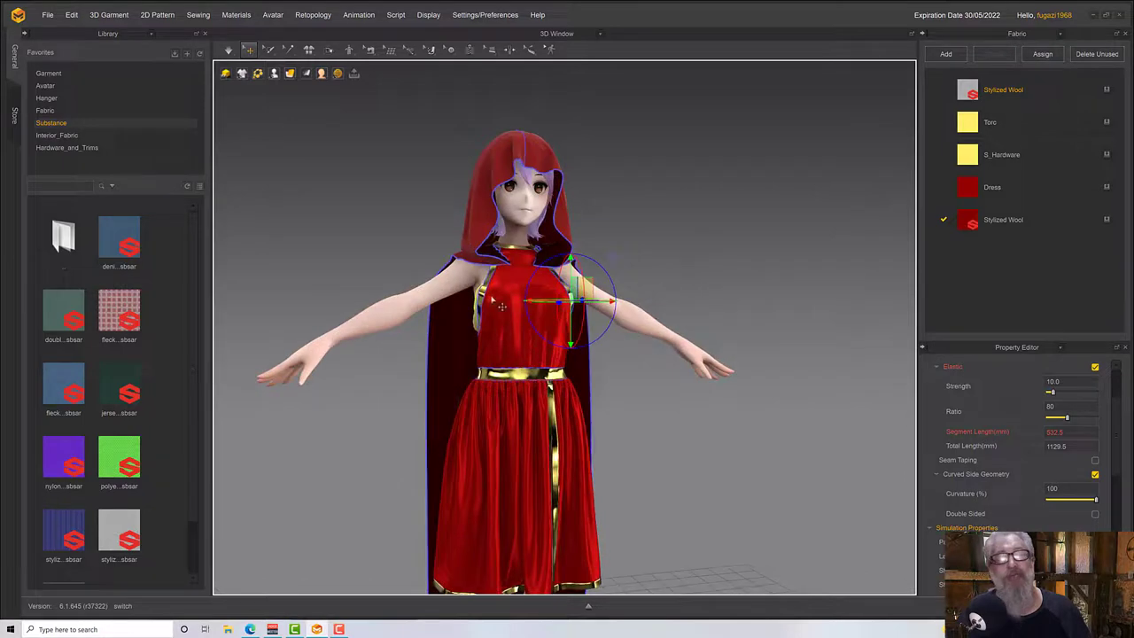
pyautogui.click(463, 292)
pyautogui.moveTo(462, 292); pyautogui.dragTo(272, 166, button='right')
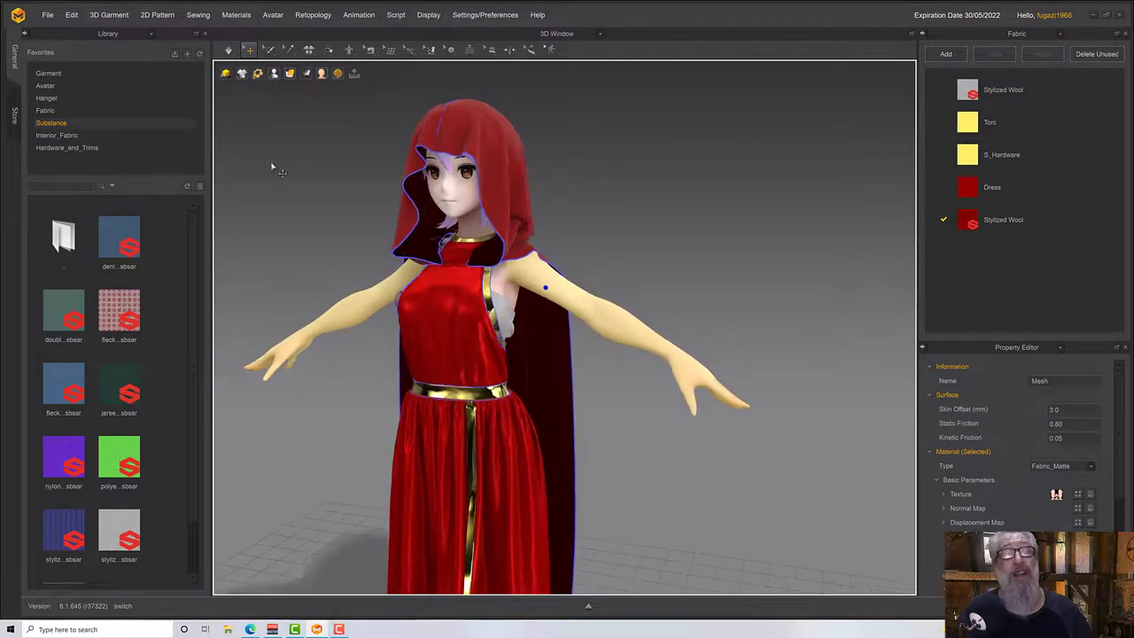
# Show the avatar's X-ray joints and rotate the left upper arm down beside the body.
pyautogui.click(244, 75)
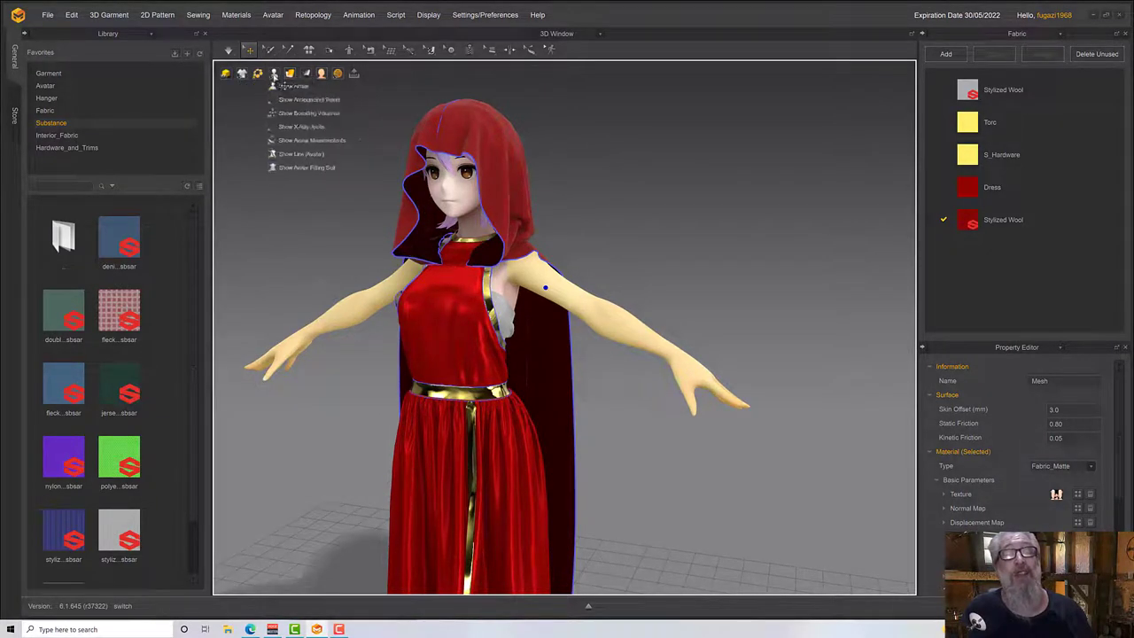
pyautogui.moveTo(278, 75)
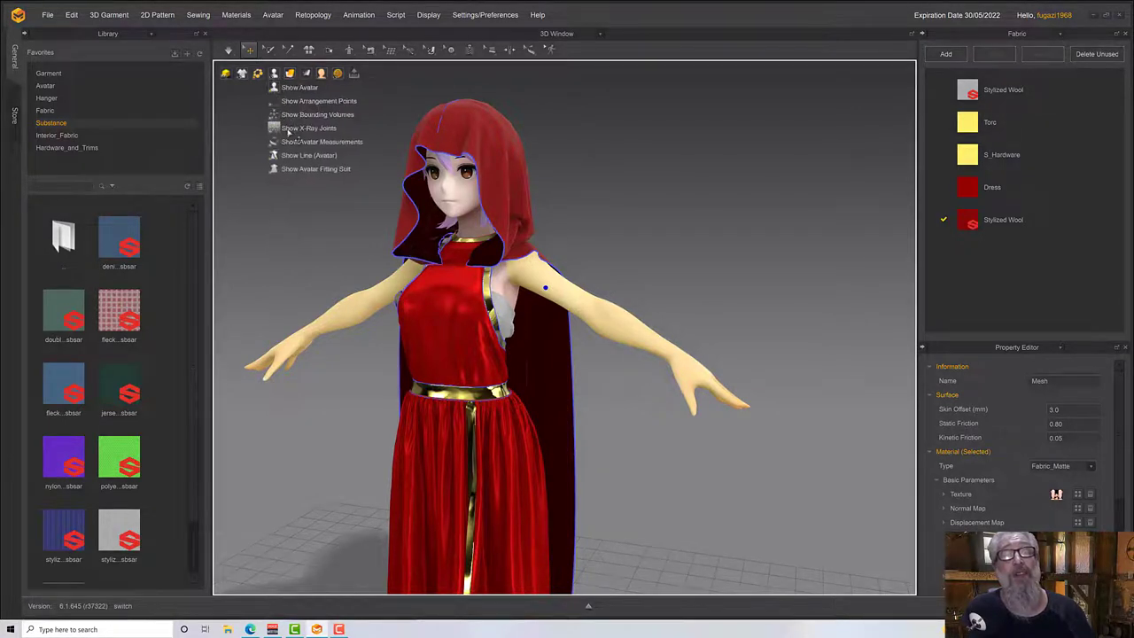
pyautogui.click(288, 131)
pyautogui.moveTo(542, 351); pyautogui.dragTo(558, 254, button='right')
pyautogui.click(537, 282)
pyautogui.moveTo(558, 247); pyautogui.dragTo(551, 271)
pyautogui.moveTo(583, 271); pyautogui.dragTo(552, 272, button='right')
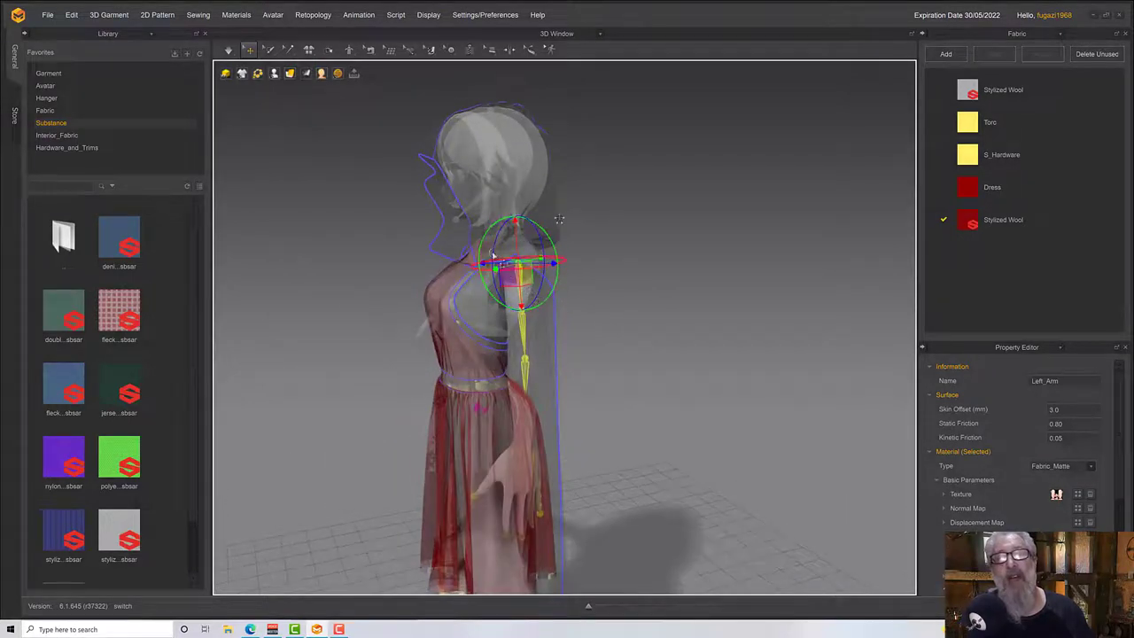
pyautogui.moveTo(478, 245); pyautogui.dragTo(522, 311)
# Adjust the rotation of the left forearm and left hand so the lowered arm rests clear of the skirt.
pyautogui.click(544, 374)
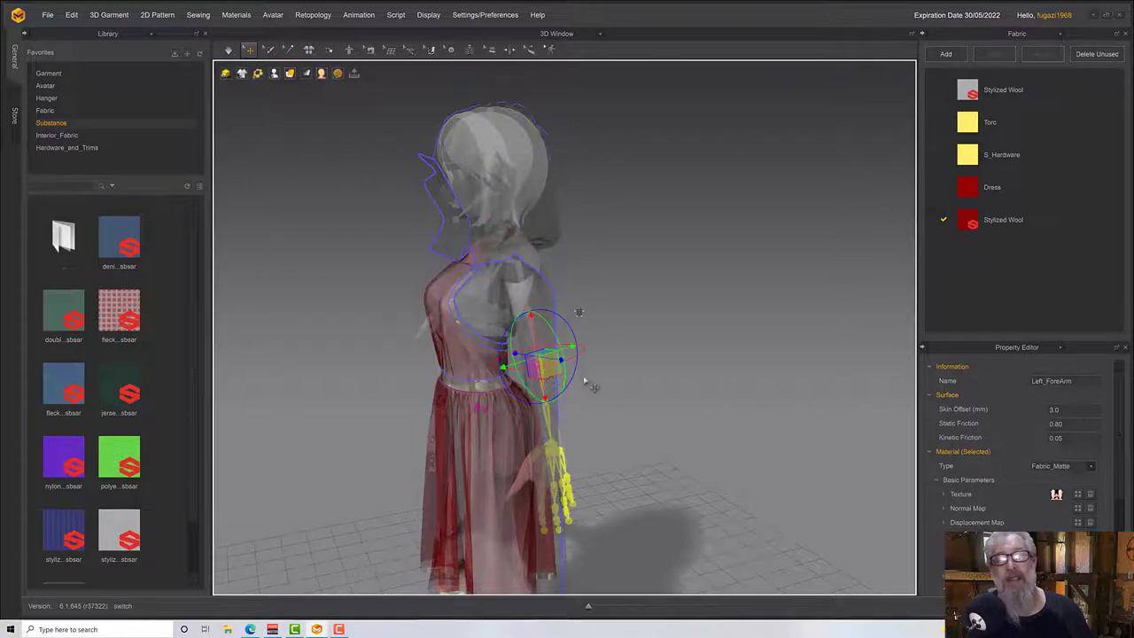
pyautogui.moveTo(592, 385)
pyautogui.mouseDown(button='right')
pyautogui.moveTo(563, 386)
pyautogui.moveTo(632, 392)
pyautogui.moveTo(585, 401)
pyautogui.mouseUp(button='right')
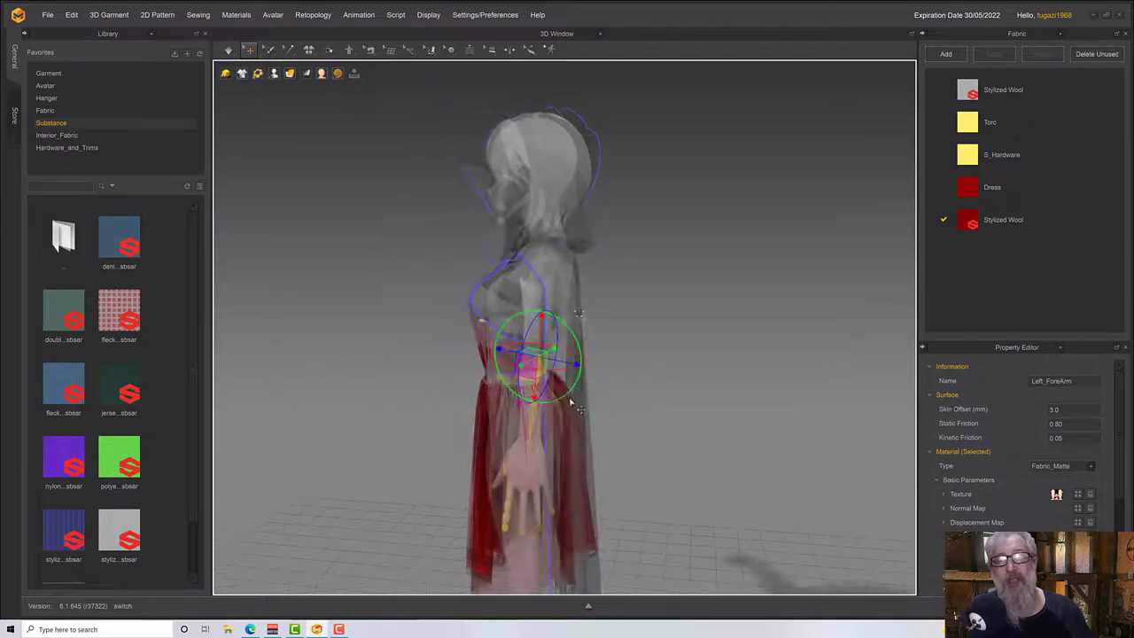
pyautogui.moveTo(565, 392); pyautogui.dragTo(551, 402)
pyautogui.moveTo(571, 396); pyautogui.dragTo(607, 422, button='right')
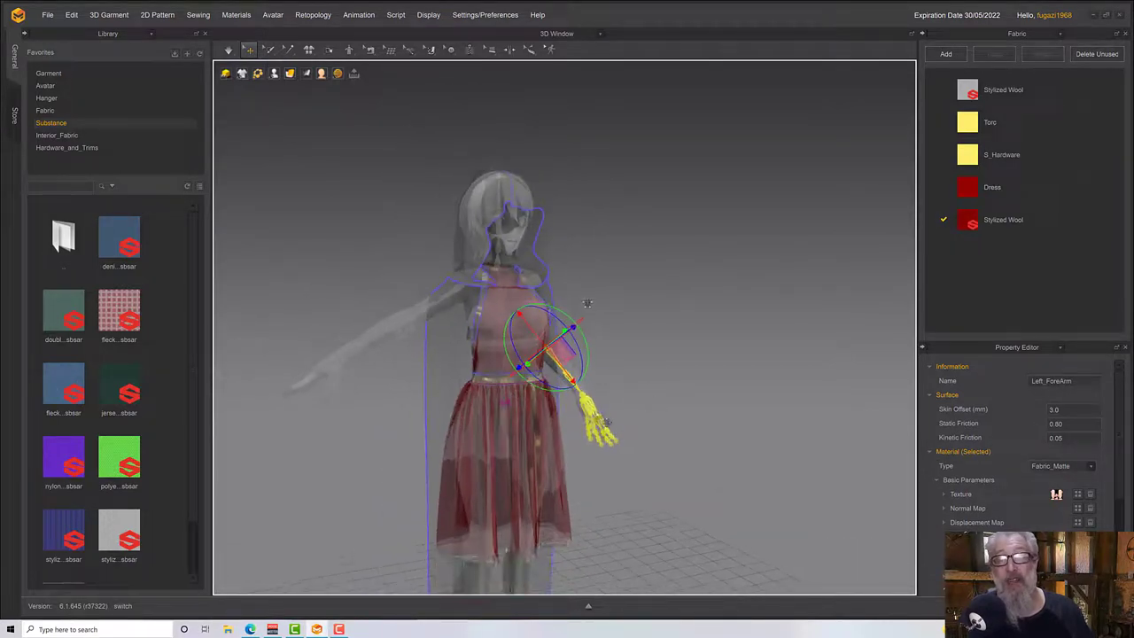
pyautogui.click(596, 407)
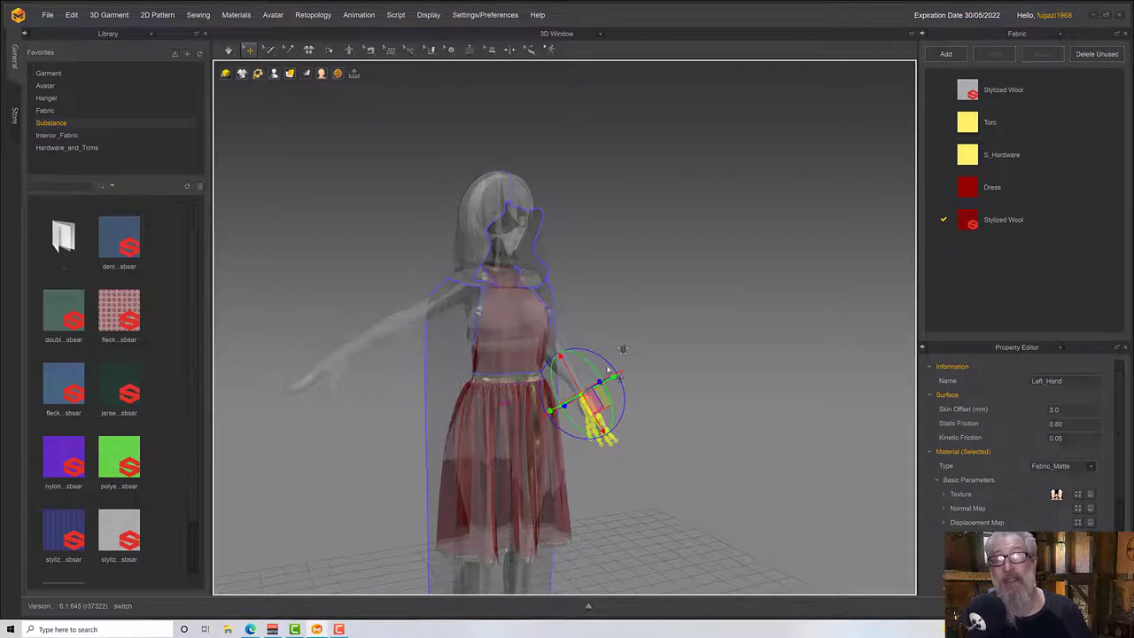
pyautogui.moveTo(609, 370)
pyautogui.mouseDown()
pyautogui.moveTo(606, 361)
pyautogui.moveTo(611, 368)
pyautogui.mouseUp()
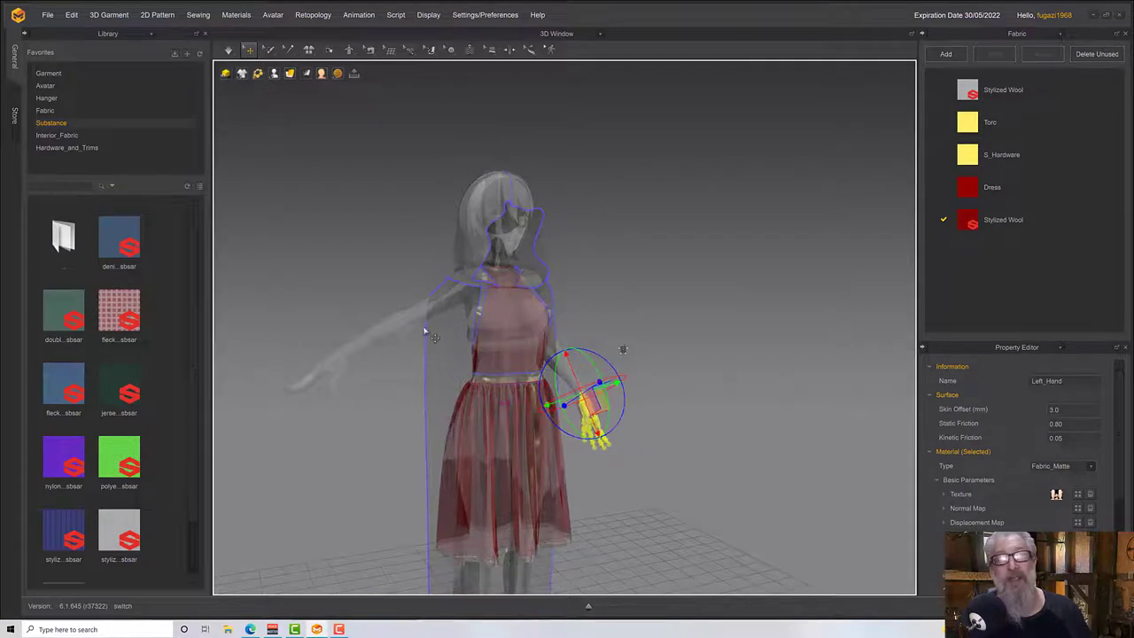
# Rotate the avatar's right upper arm down beside the body to match the lowered left arm.
pyautogui.click(438, 304)
pyautogui.moveTo(438, 303); pyautogui.dragTo(423, 303, button='right')
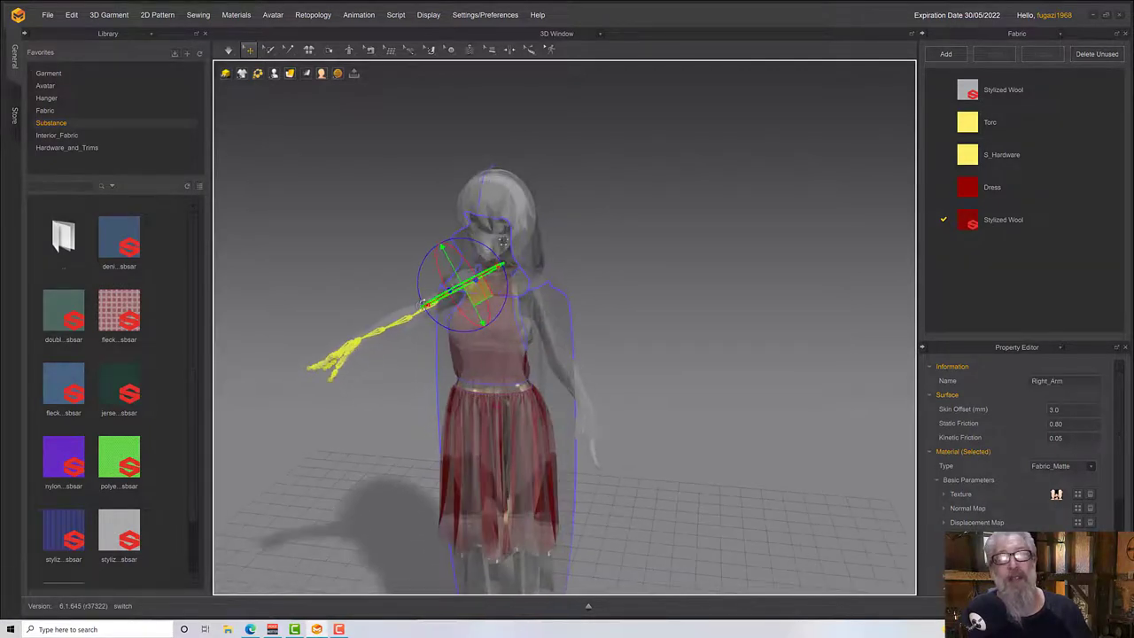
pyautogui.moveTo(423, 266); pyautogui.dragTo(422, 300)
pyautogui.moveTo(449, 304); pyautogui.dragTo(498, 297, button='right')
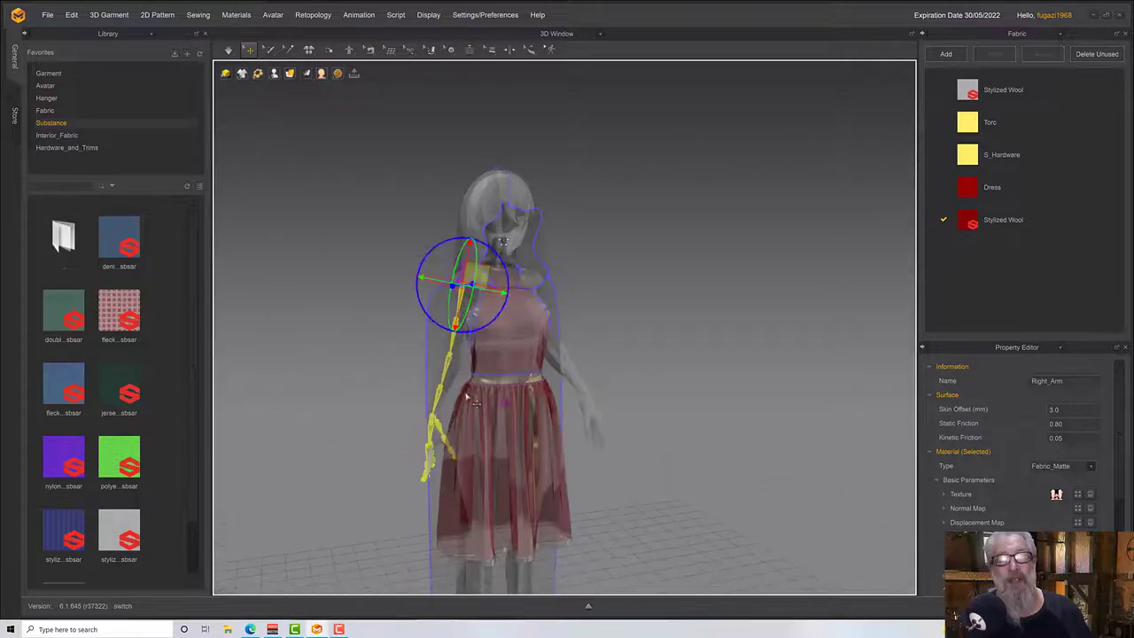
# Adjust the rotation of the right forearm so the lowered arm hangs beside the skirt.
pyautogui.click(435, 424)
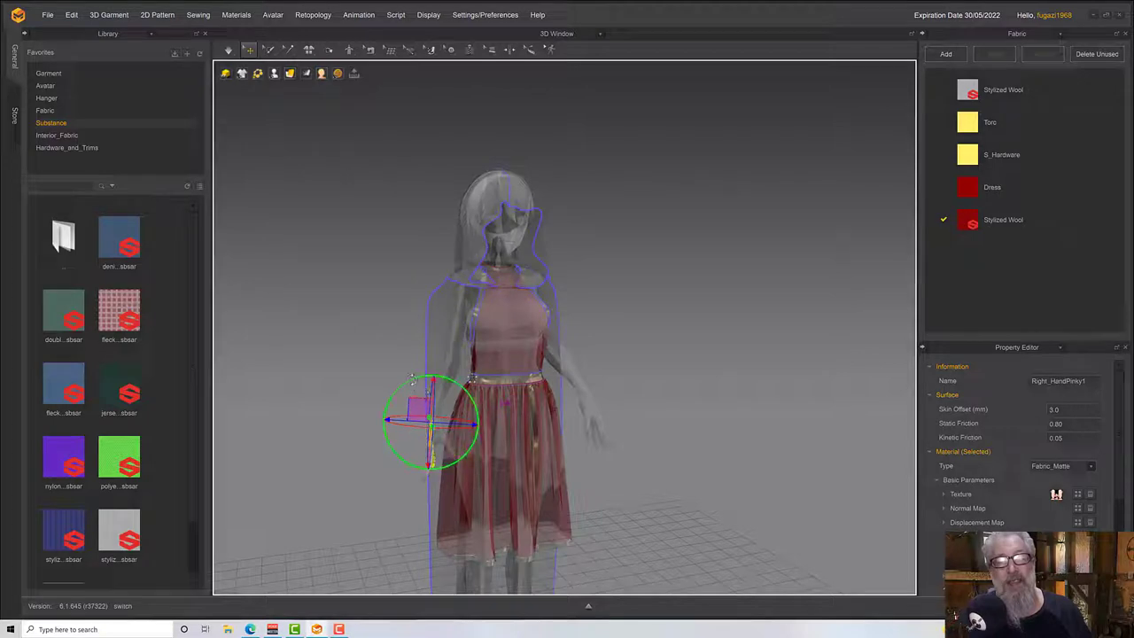
pyautogui.moveTo(450, 392); pyautogui.dragTo(479, 390, button='right')
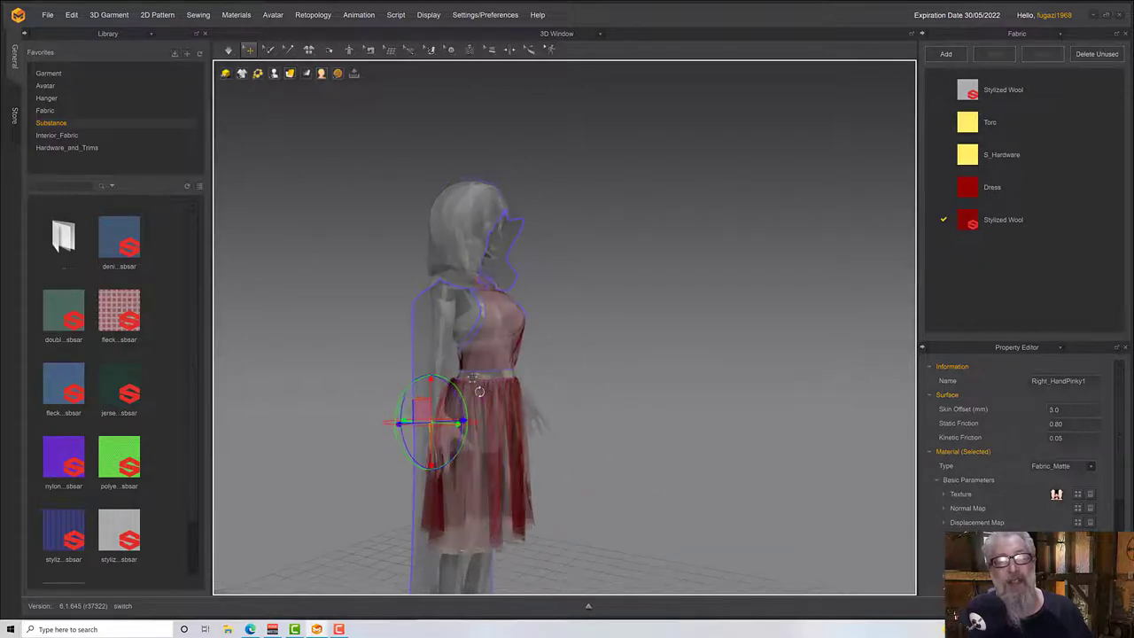
pyautogui.click(550, 422)
pyautogui.click(456, 429)
pyautogui.moveTo(479, 430); pyautogui.dragTo(551, 424, button='right')
pyautogui.scroll(1, 456, 435)
pyautogui.scroll(-5, 463, 439)
pyautogui.click(551, 424)
pyautogui.click(353, 452)
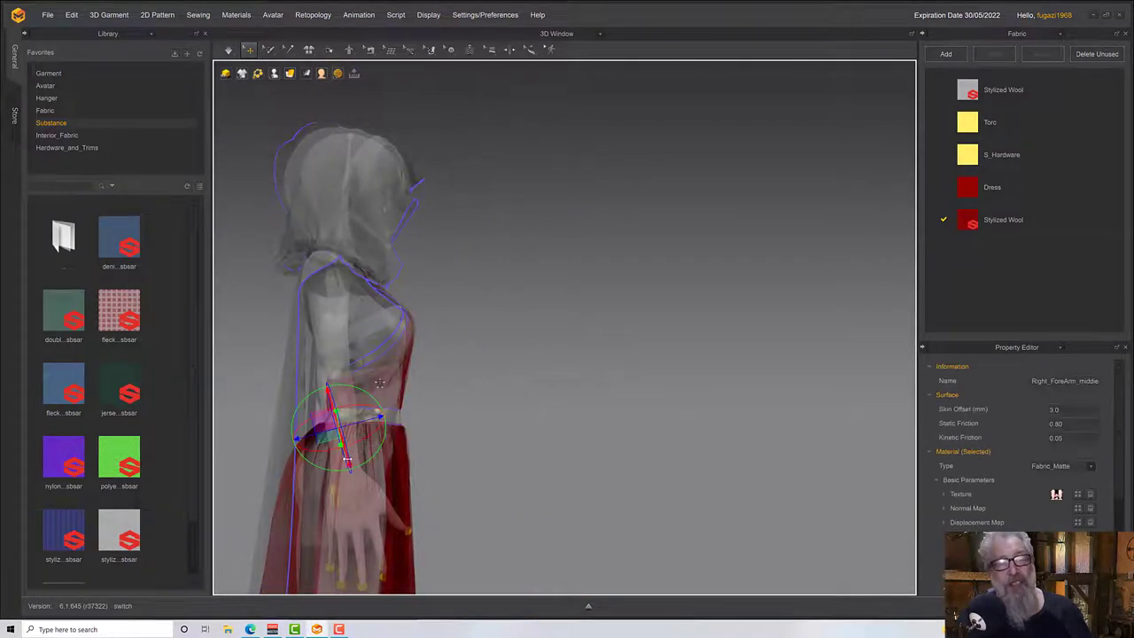
# Rotate the end joint of the right index finger so it points straight down.
pyautogui.moveTo(358, 498); pyautogui.dragTo(321, 555, button='right')
pyautogui.moveTo(395, 439); pyautogui.dragTo(377, 523)
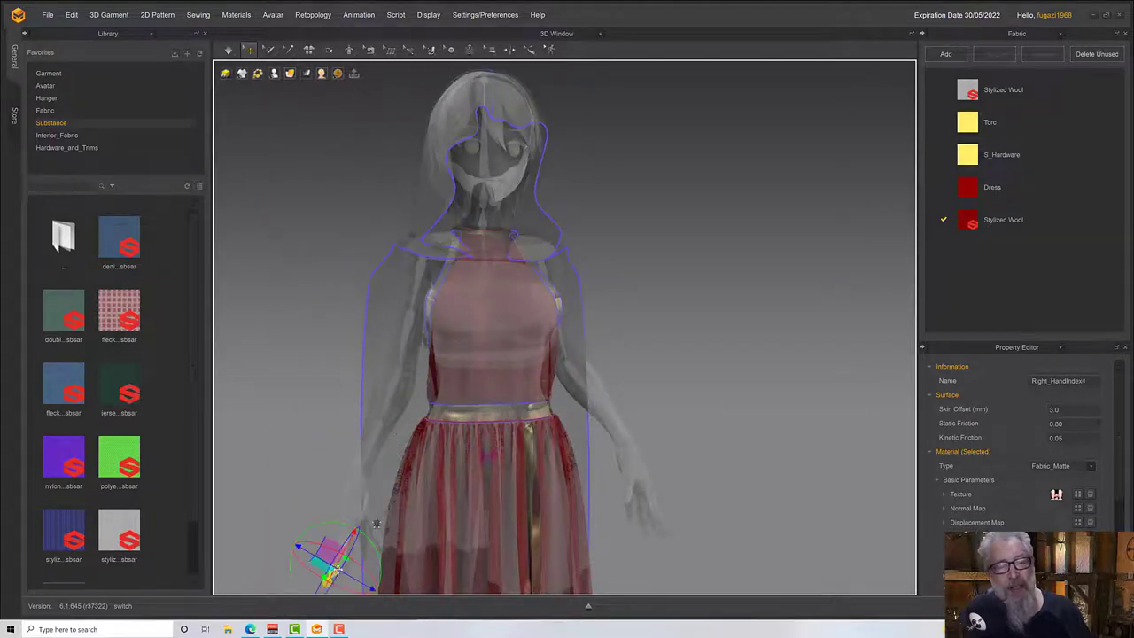
pyautogui.moveTo(374, 568); pyautogui.dragTo(402, 550, button='right')
pyautogui.moveTo(395, 501); pyautogui.dragTo(398, 343, button='middle')
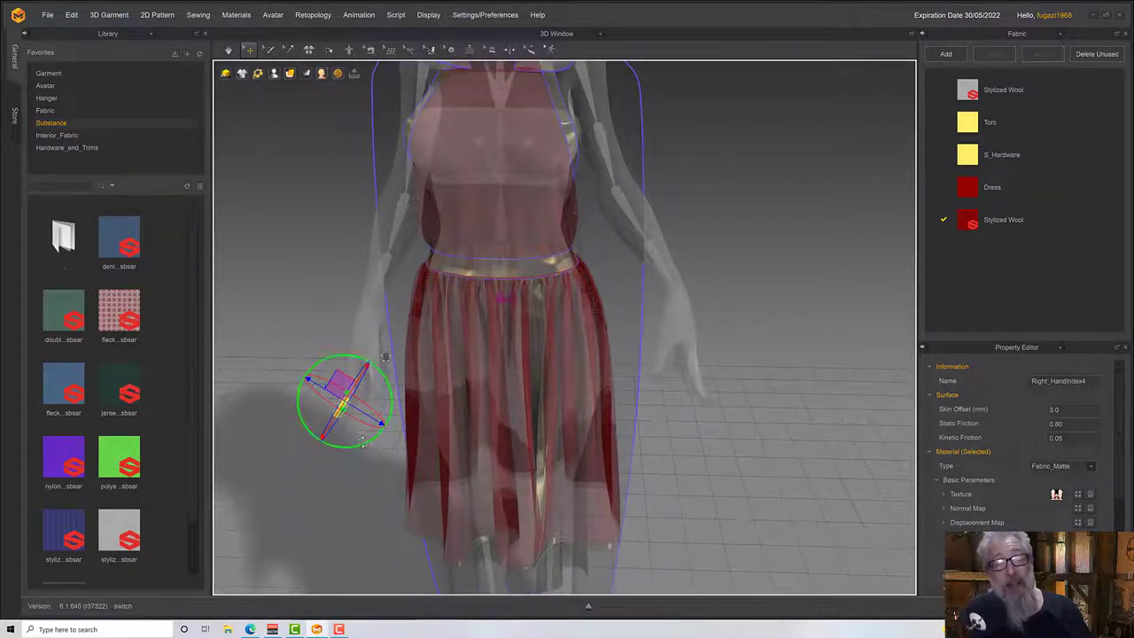
pyautogui.moveTo(362, 442); pyautogui.dragTo(390, 435)
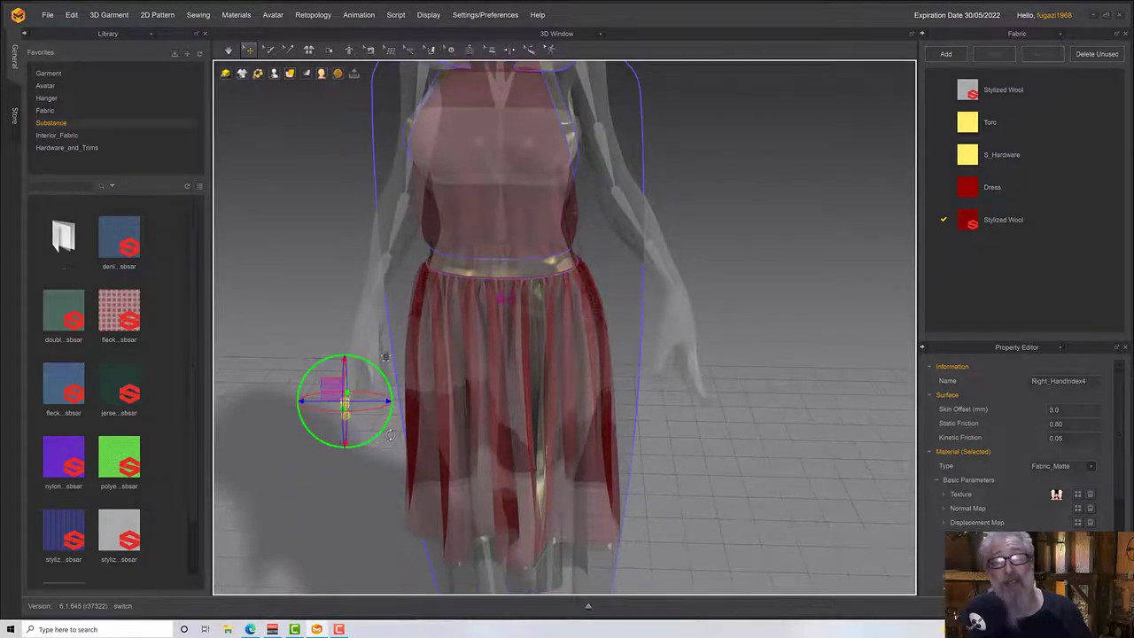
# Rotate the end joint of the left ring finger inward and check the left hand's index finger joints.
pyautogui.click(686, 389)
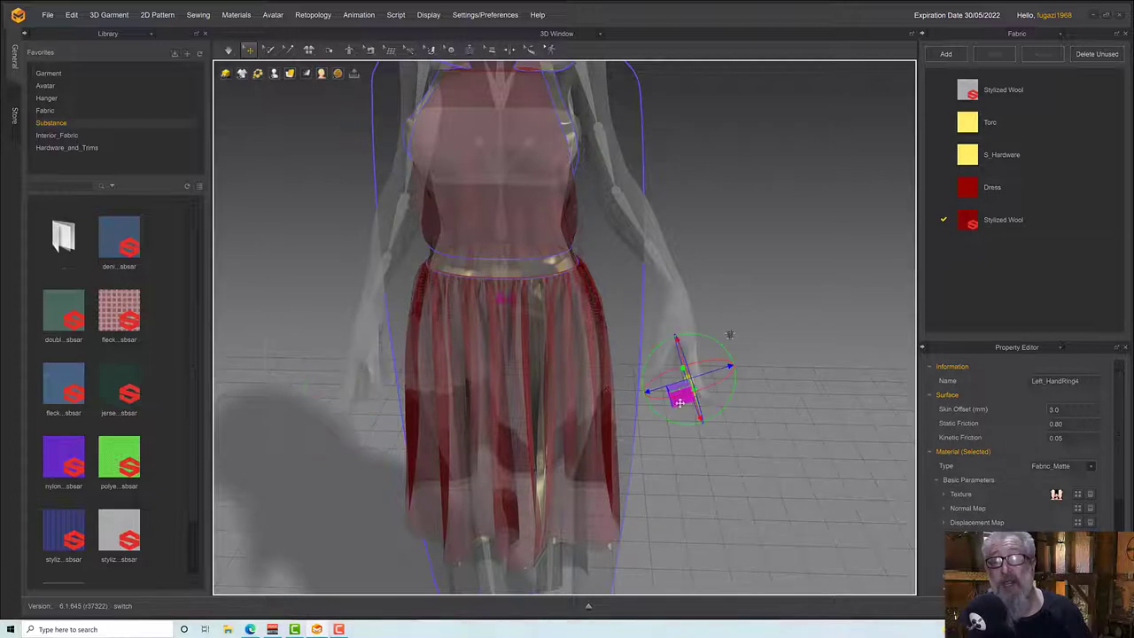
pyautogui.moveTo(673, 422); pyautogui.dragTo(659, 354)
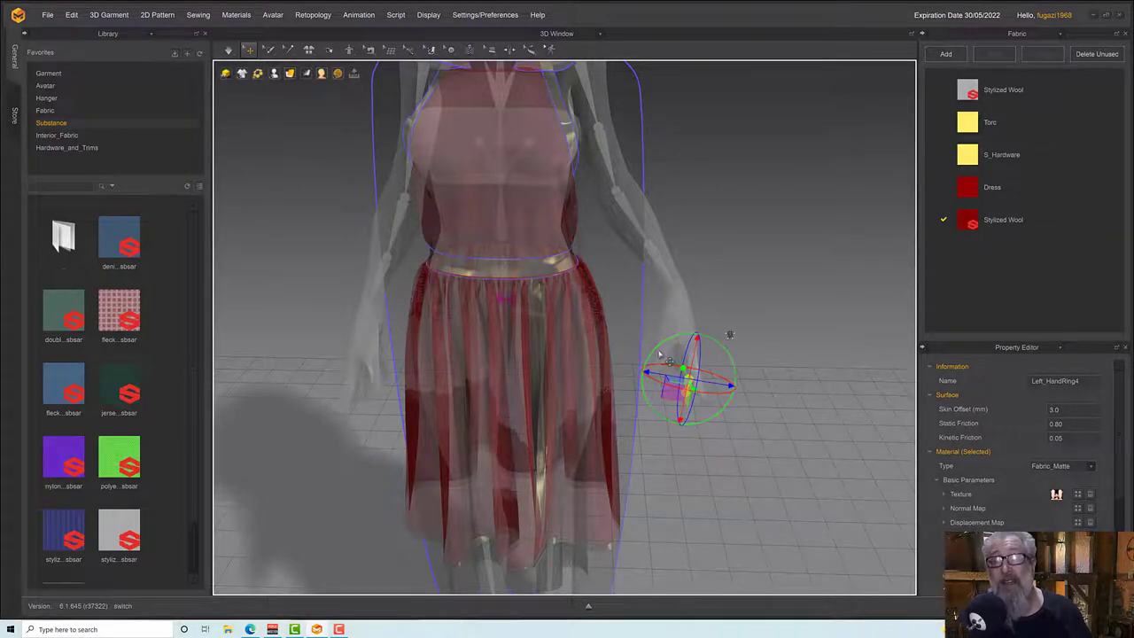
pyautogui.click(719, 328)
pyautogui.moveTo(726, 341); pyautogui.dragTo(642, 381, button='right')
pyautogui.click(610, 372)
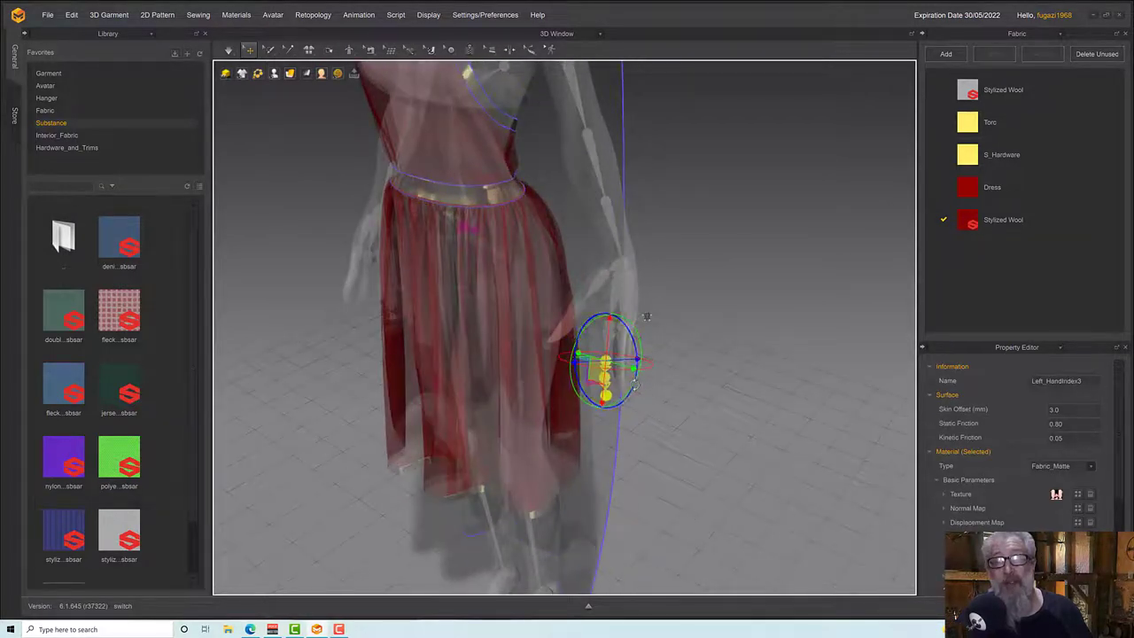
pyautogui.click(621, 416)
pyautogui.click(609, 403)
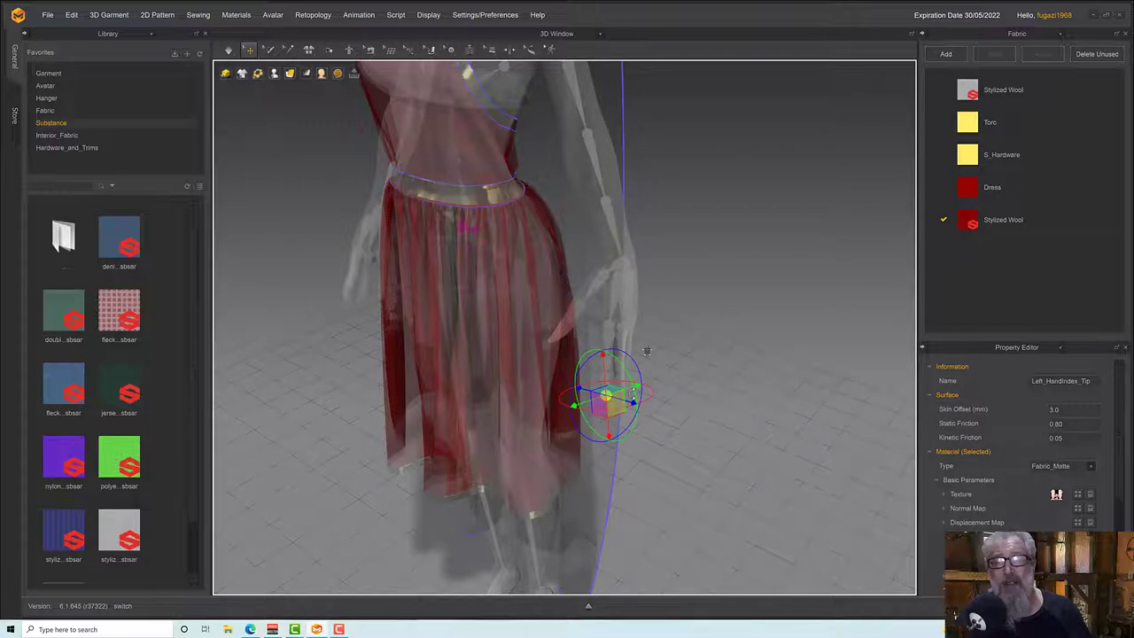
pyautogui.moveTo(641, 404); pyautogui.dragTo(634, 493, button='right')
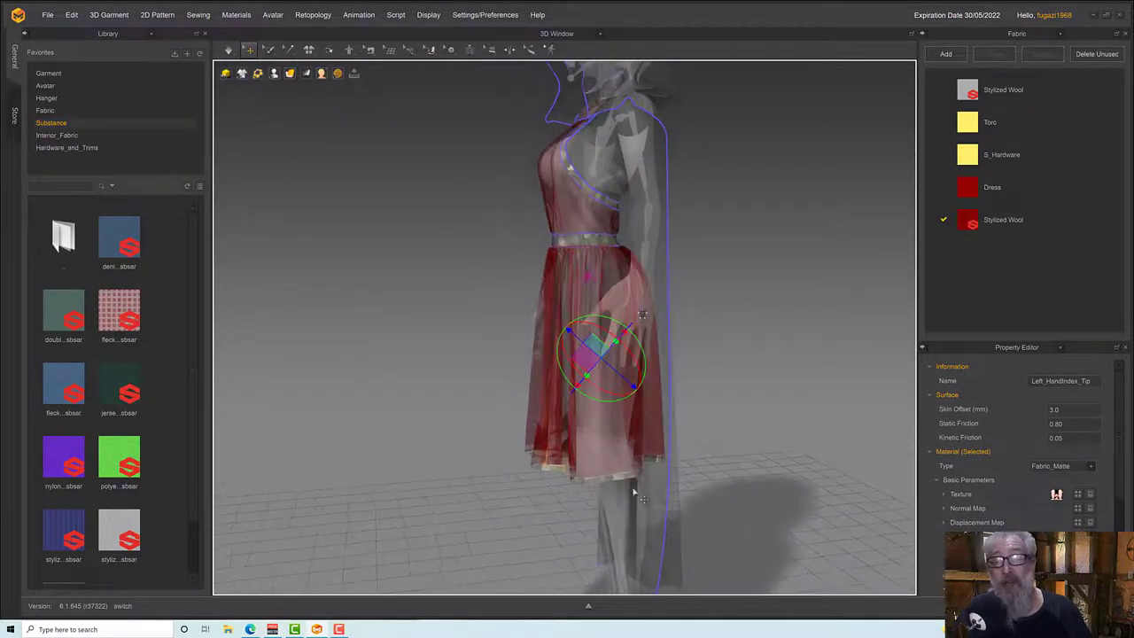
pyautogui.click(609, 500)
pyautogui.click(600, 407)
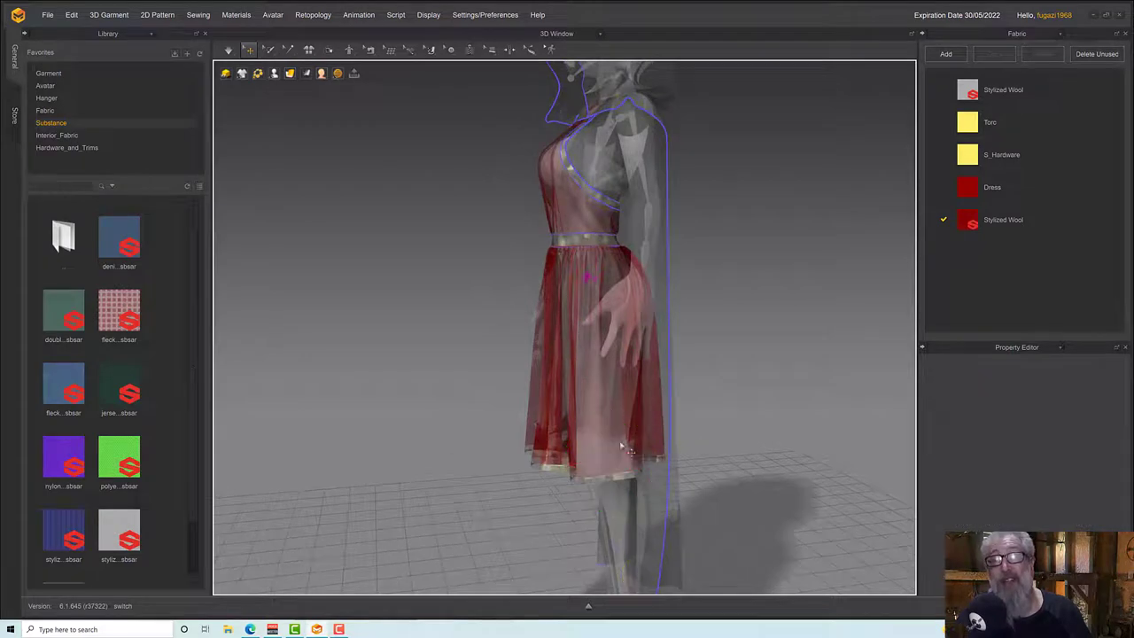
# Rotate the avatar's left thigh forward into a stepping pose.
pyautogui.moveTo(621, 445); pyautogui.dragTo(675, 429, button='right')
pyautogui.click(624, 498)
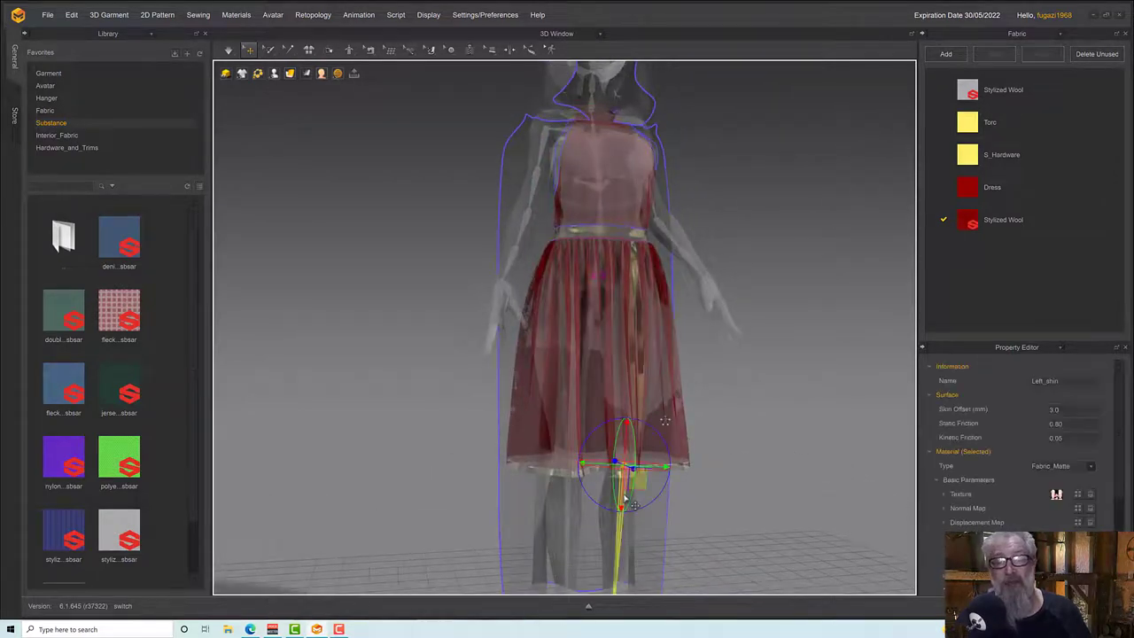
pyautogui.moveTo(652, 496)
pyautogui.mouseDown(button='right')
pyautogui.moveTo(673, 490)
pyautogui.moveTo(657, 481)
pyautogui.mouseUp(button='right')
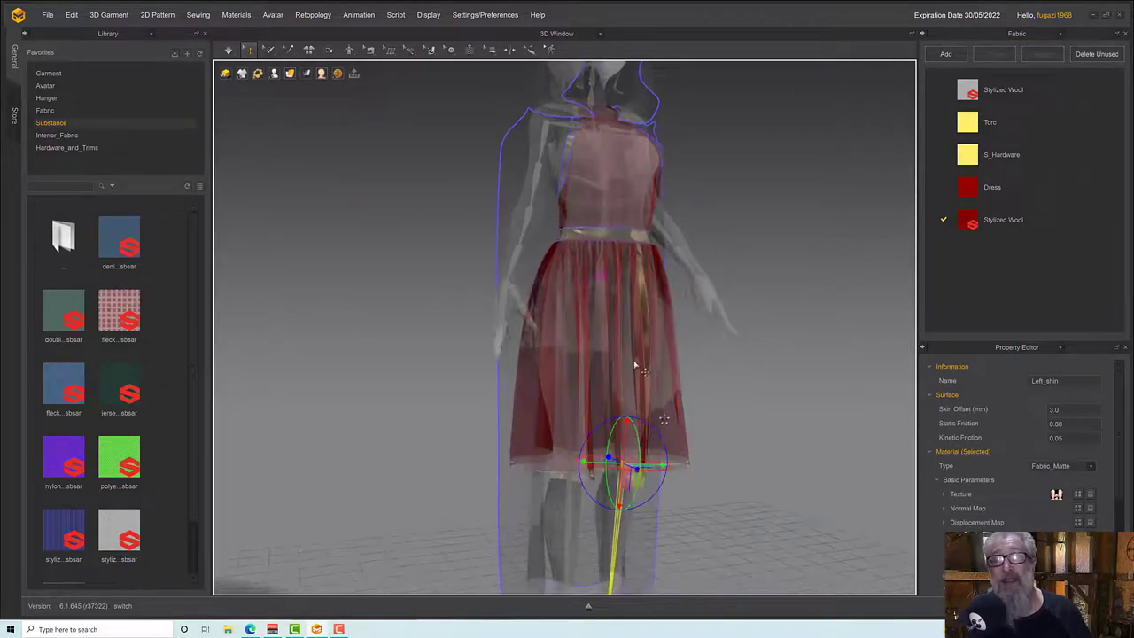
pyautogui.click(638, 359)
pyautogui.moveTo(635, 347); pyautogui.dragTo(619, 367, button='right')
pyautogui.click(620, 371)
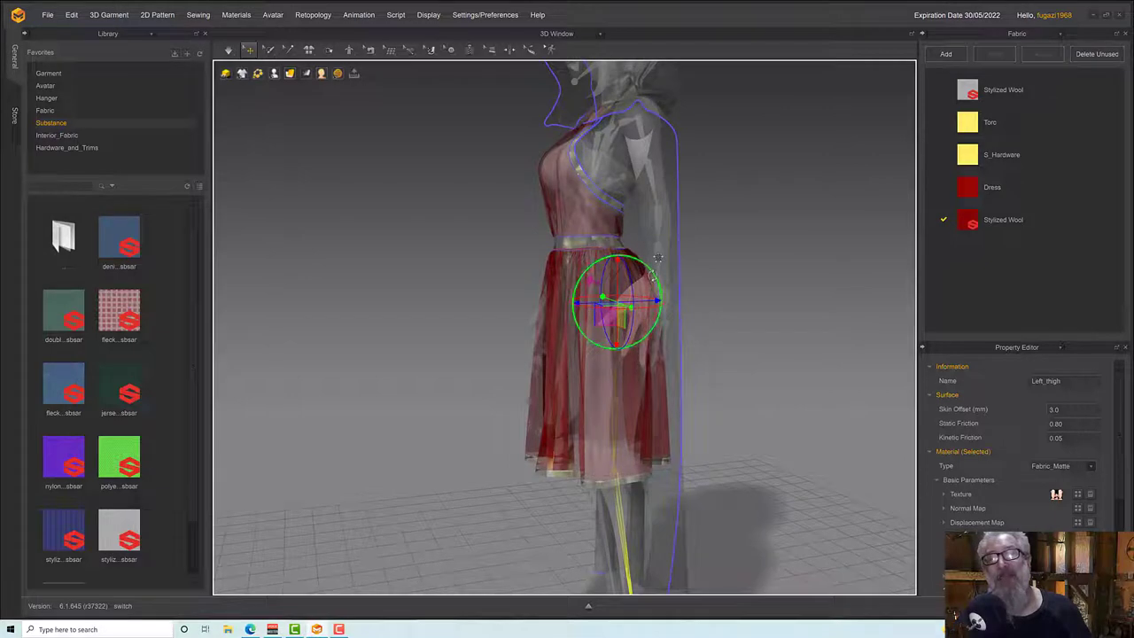
pyautogui.moveTo(653, 275); pyautogui.dragTo(656, 307)
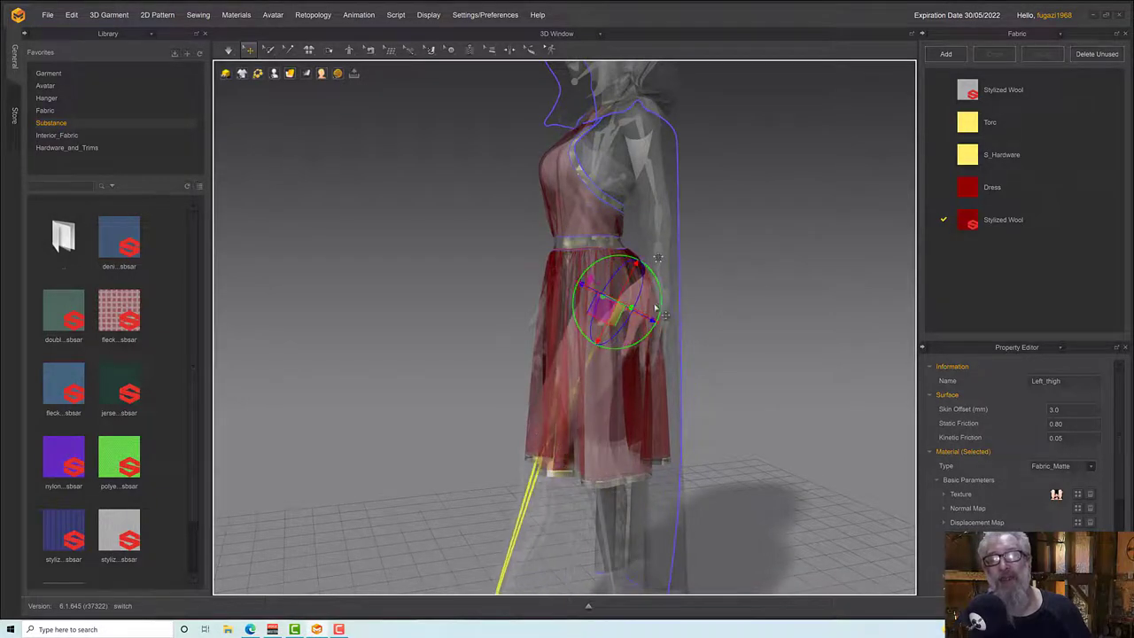
# Bend the left shin backward at the knee.
pyautogui.click(533, 518)
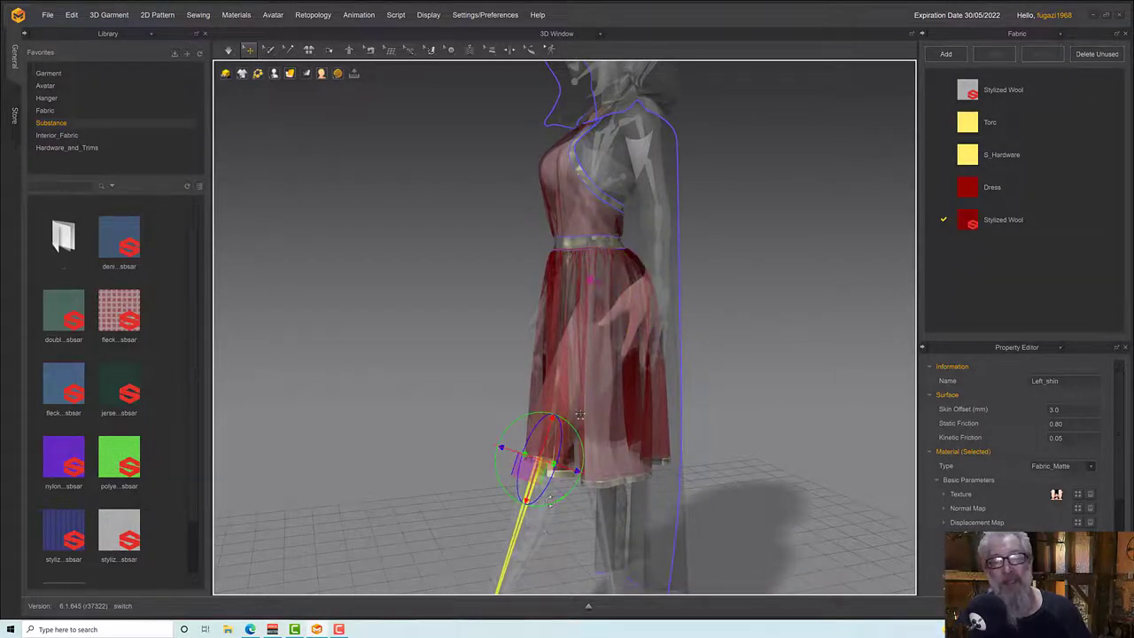
pyautogui.moveTo(561, 501); pyautogui.dragTo(580, 414)
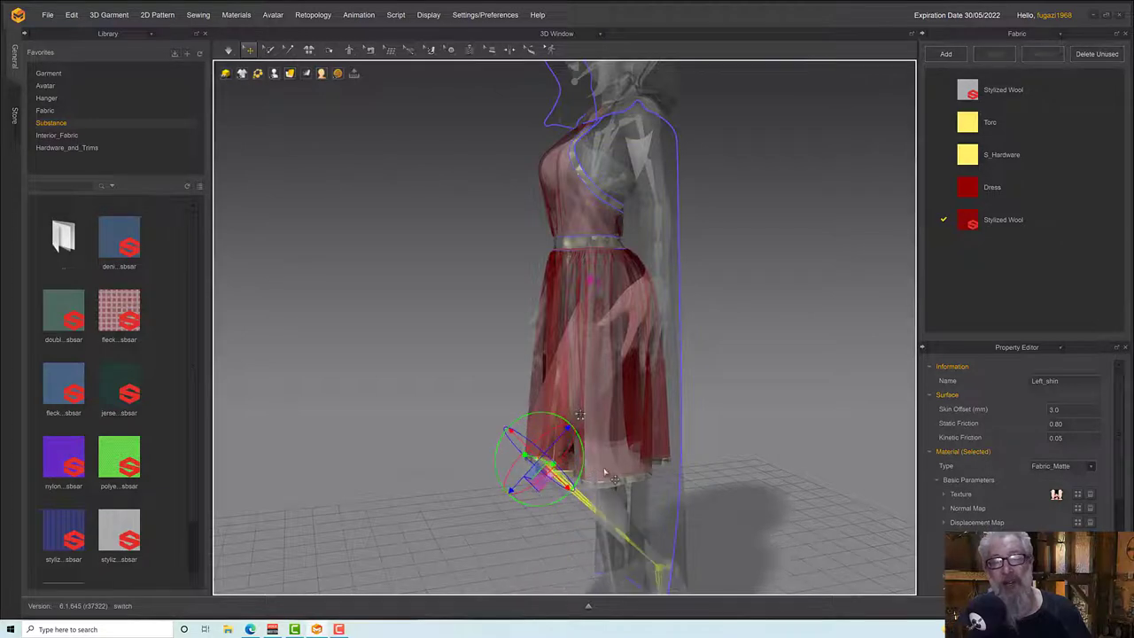
pyautogui.press('2')
pyautogui.moveTo(580, 415)
pyautogui.mouseDown(button='right')
pyautogui.moveTo(664, 483)
pyautogui.moveTo(580, 417)
pyautogui.mouseUp(button='right')
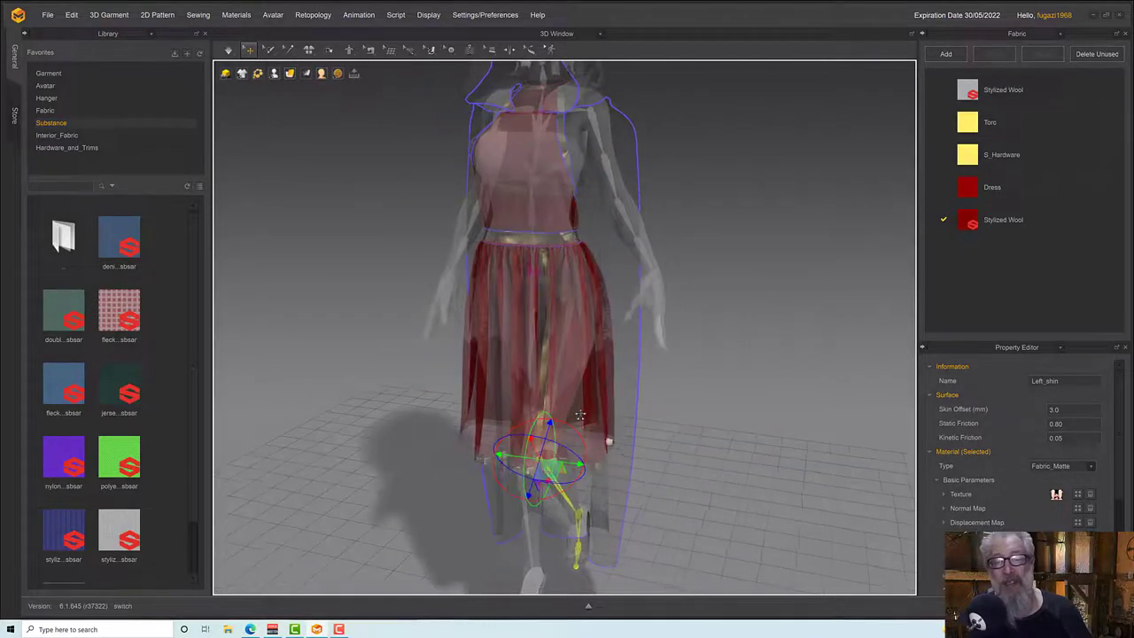
# Adjust the left ankle's rotation to suit the bent leg and frame the whole figure.
pyautogui.moveTo(579, 417); pyautogui.dragTo(555, 379, button='middle')
pyautogui.moveTo(670, 444); pyautogui.dragTo(559, 422, button='right')
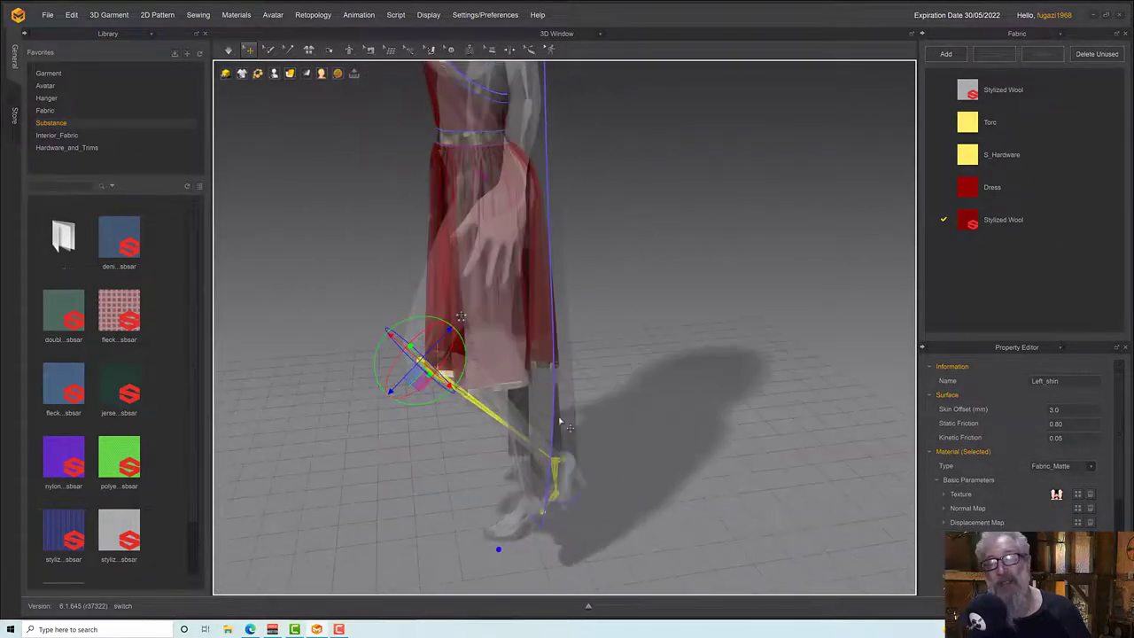
pyautogui.click(553, 476)
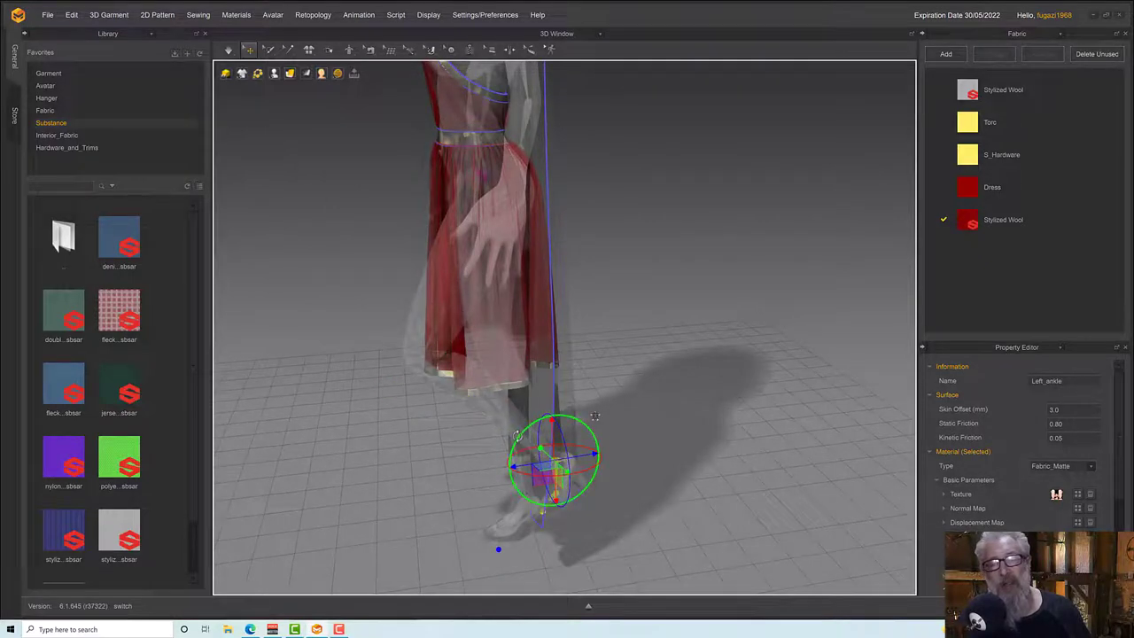
pyautogui.moveTo(493, 442); pyautogui.dragTo(520, 333, button='right')
pyautogui.scroll(-3, 532, 437)
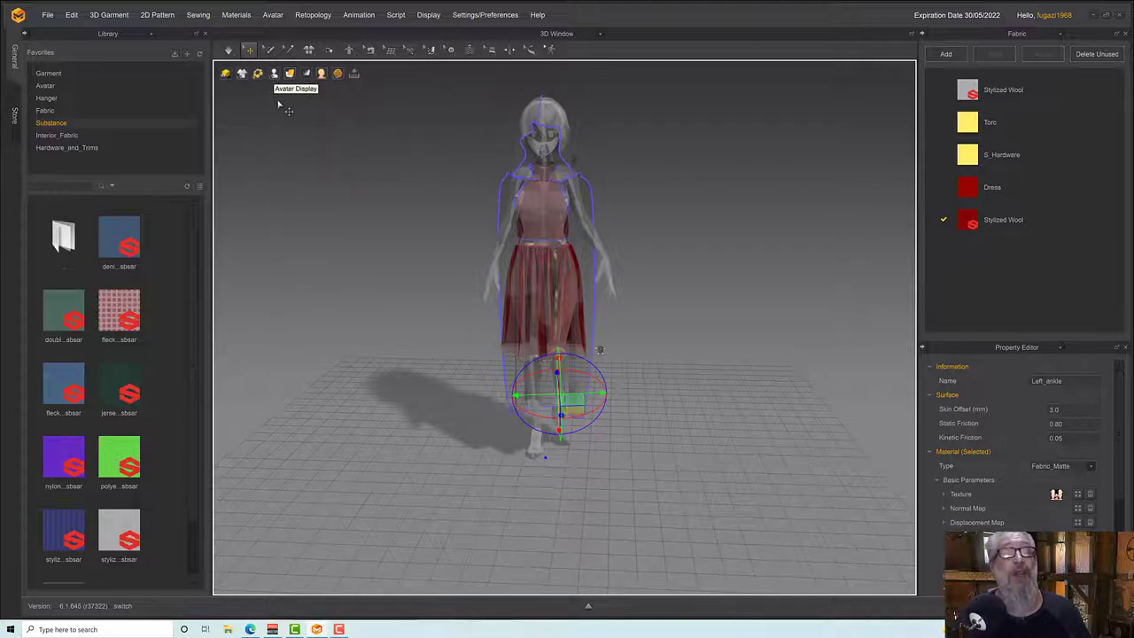
# Hide the avatar's X-ray joints and check the posed figure with its garments fully displayed.
pyautogui.moveTo(283, 81)
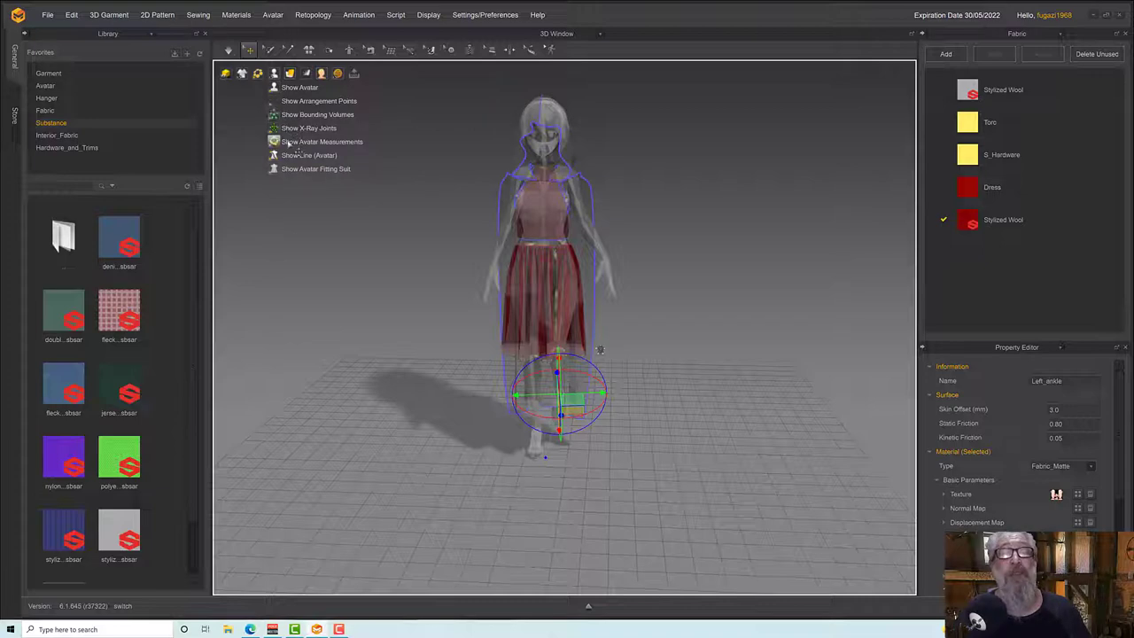
pyautogui.click(284, 127)
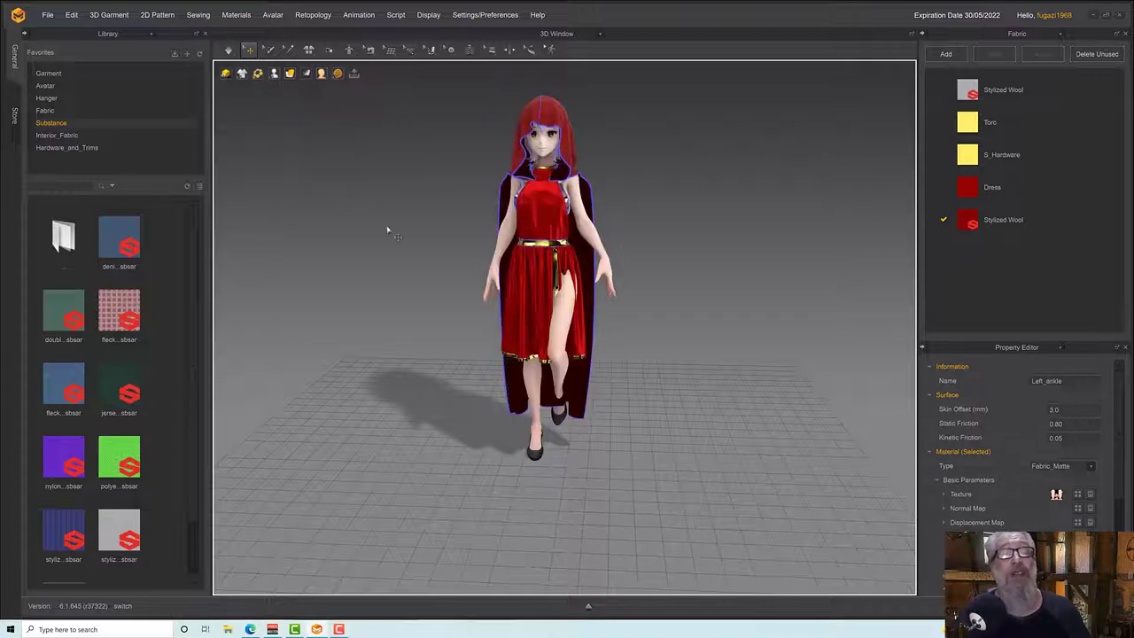
pyautogui.moveTo(387, 230); pyautogui.dragTo(365, 231, button='right')
pyautogui.moveTo(488, 351); pyautogui.dragTo(543, 347, button='right')
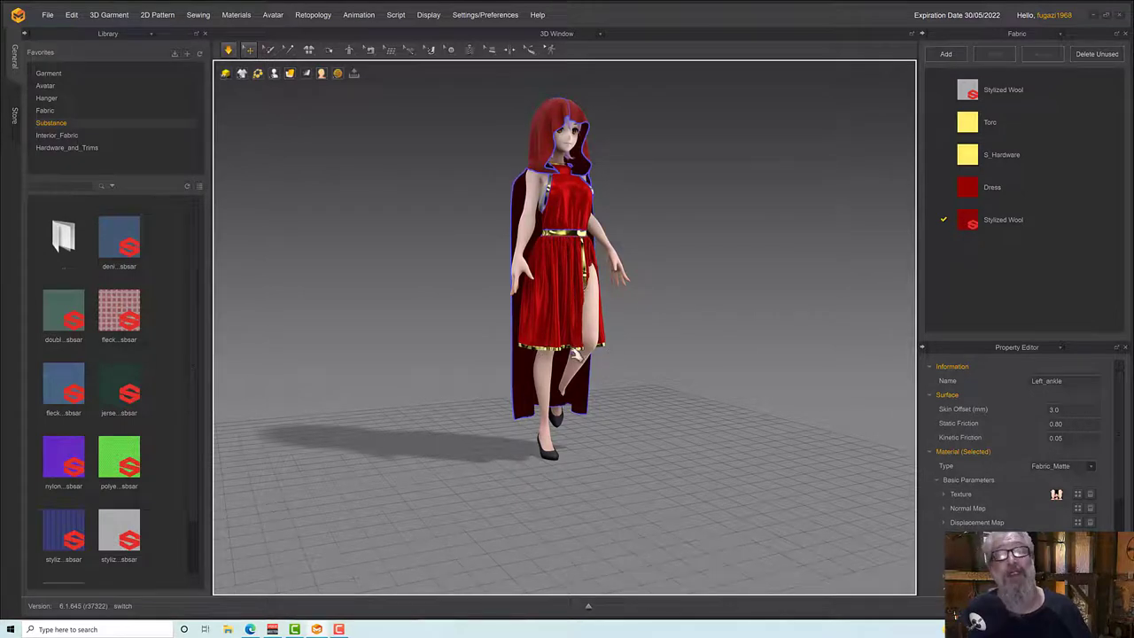
# Simulate the outfit on the stepping pose and select the skirt to check how it drapes over the raised leg.
pyautogui.moveTo(574, 355); pyautogui.dragTo(552, 317, button='right')
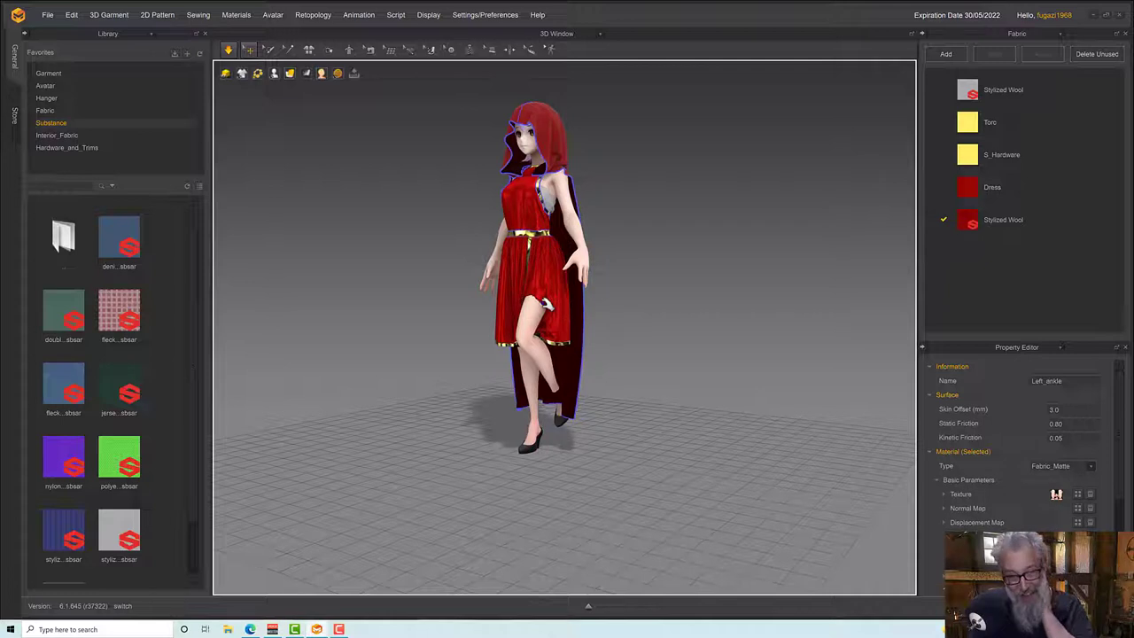
pyautogui.press('space')
pyautogui.moveTo(574, 310); pyautogui.dragTo(594, 315, button='right')
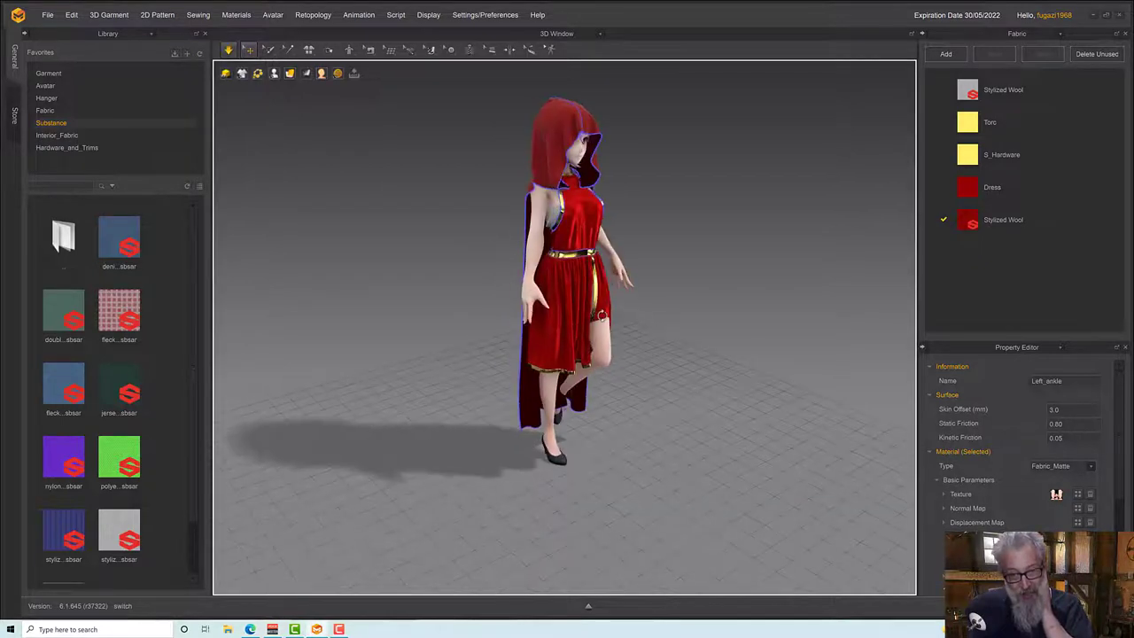
pyautogui.click(611, 312)
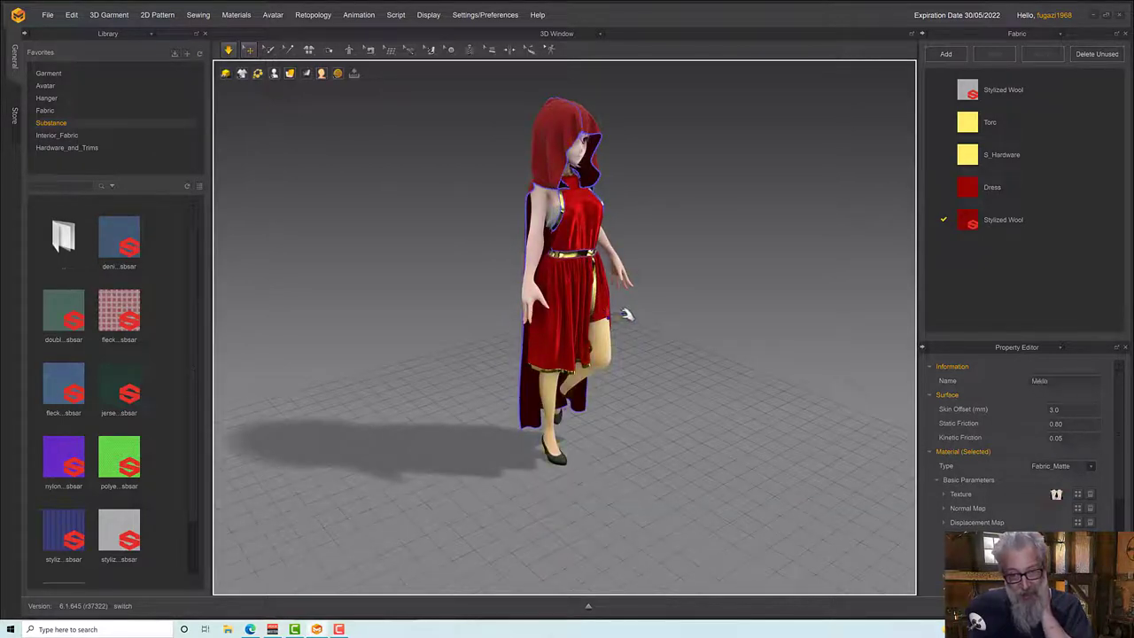
pyautogui.click(608, 310)
pyautogui.moveTo(588, 299); pyautogui.dragTo(561, 296, button='right')
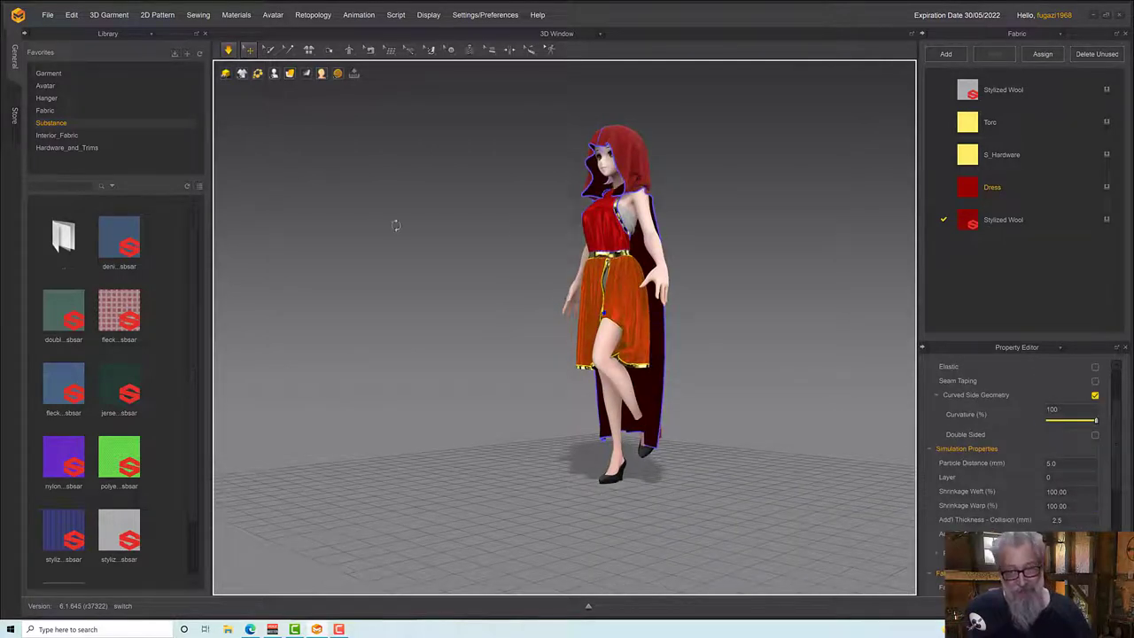
# Undo the left leg's stepping pose and rerun the drape simulation on the standing avatar.
pyautogui.click(230, 50)
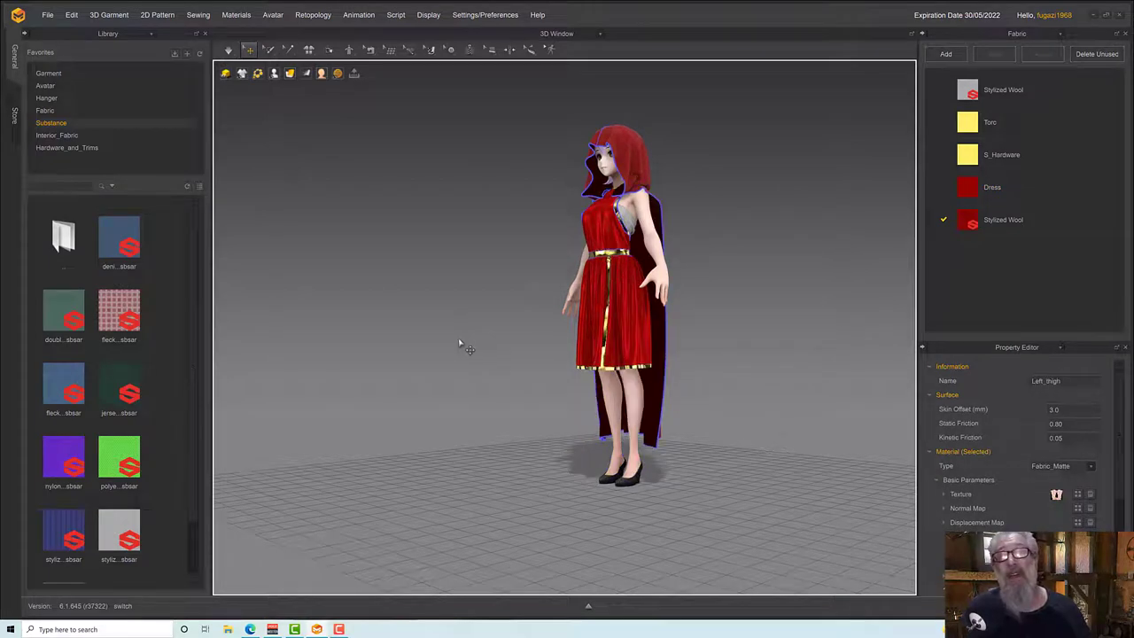
pyautogui.moveTo(459, 343); pyautogui.dragTo(542, 353, button='right')
pyautogui.moveTo(561, 273); pyautogui.dragTo(372, 150, button='right')
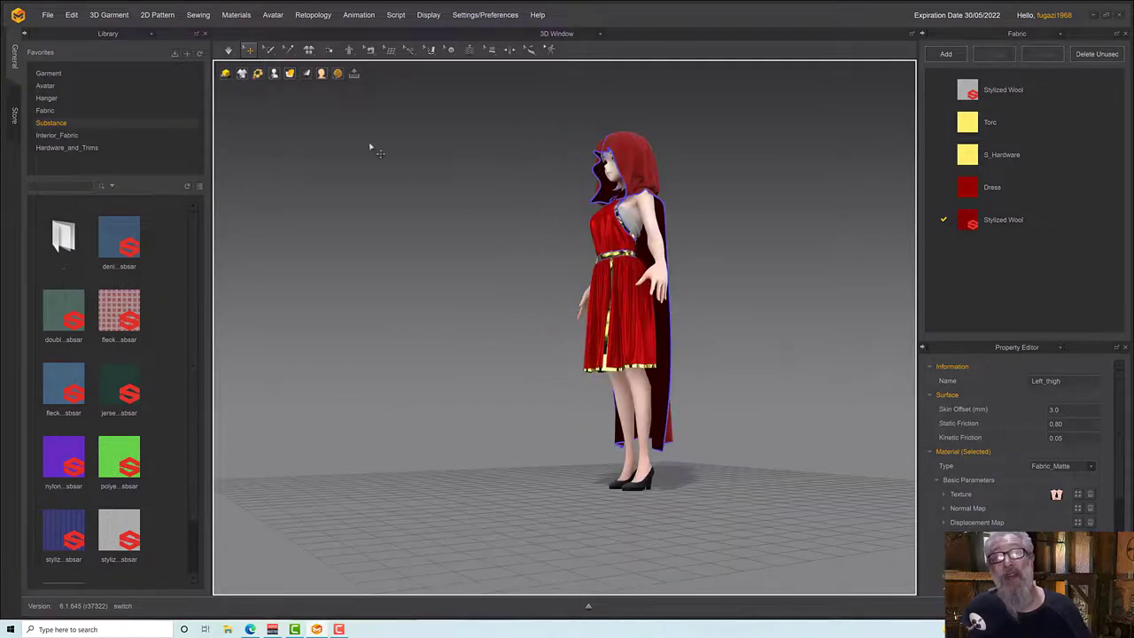
pyautogui.click(228, 50)
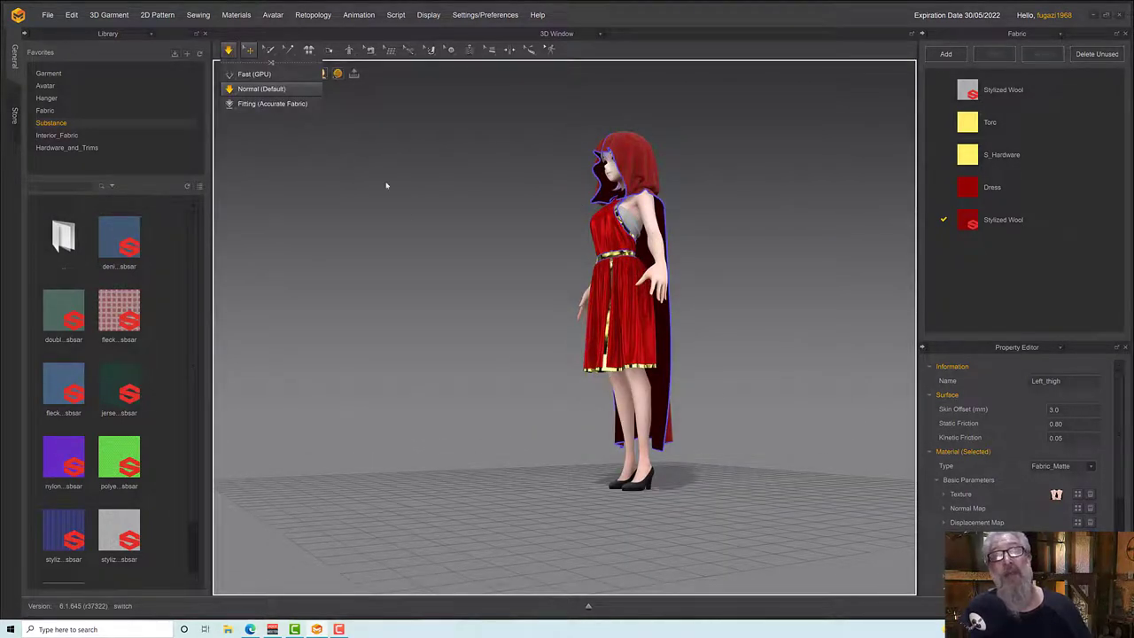
pyautogui.press('space')
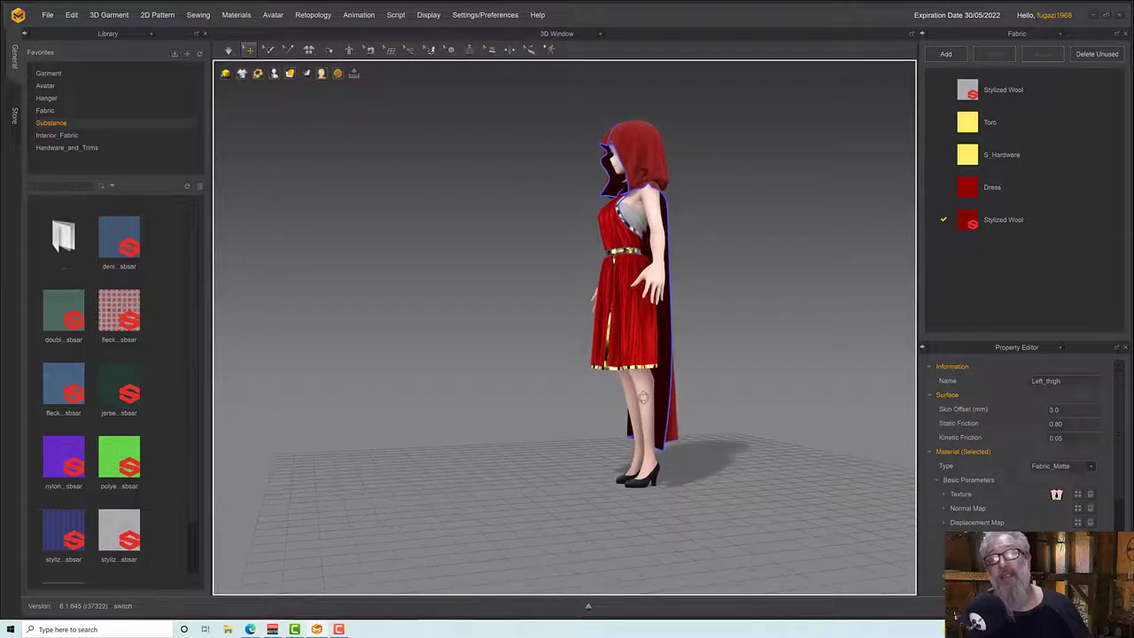
# Show the avatar's X-ray joints and rotate the left thigh slightly forward for a gentler stepping pose.
pyautogui.scroll(3, 645, 408)
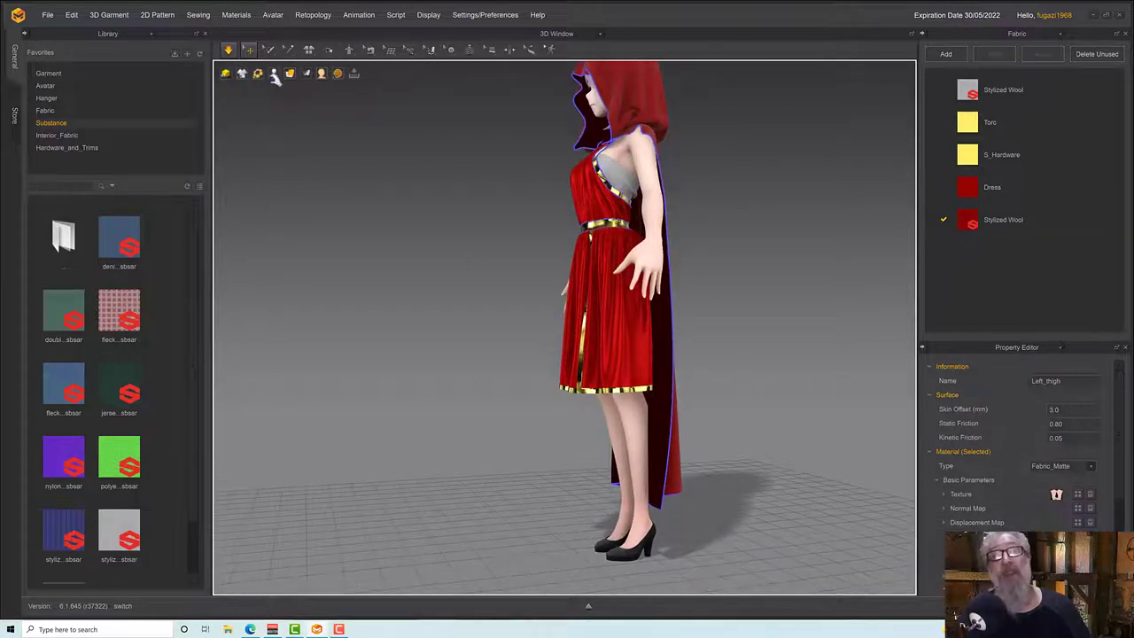
pyautogui.moveTo(276, 74)
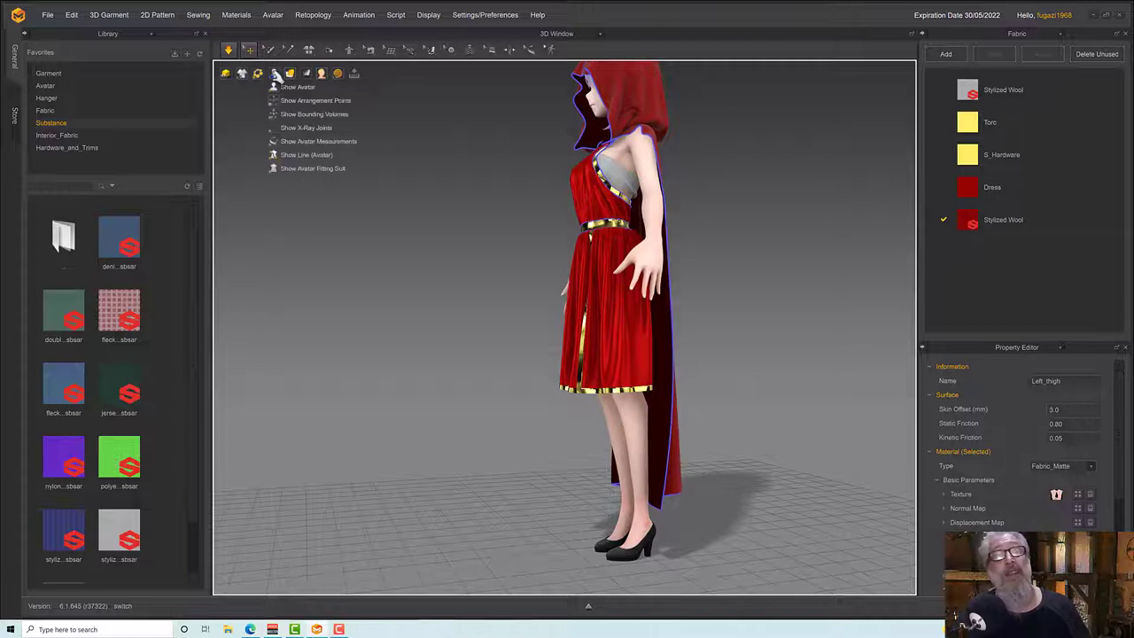
pyautogui.click(299, 129)
pyautogui.click(630, 306)
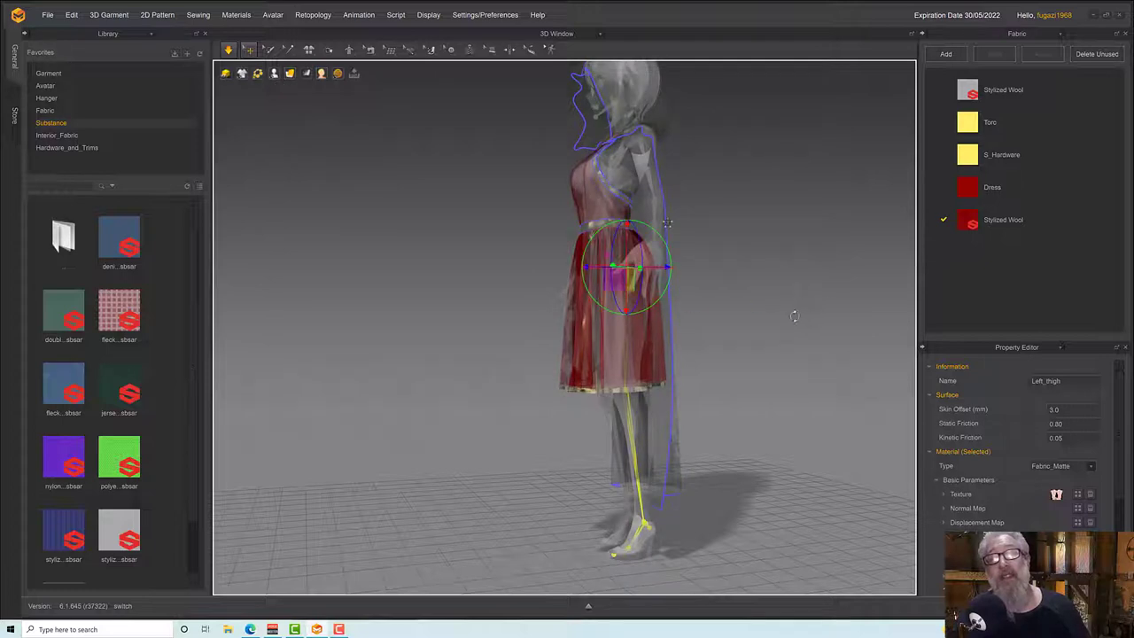
pyautogui.moveTo(792, 317); pyautogui.dragTo(771, 296, button='right')
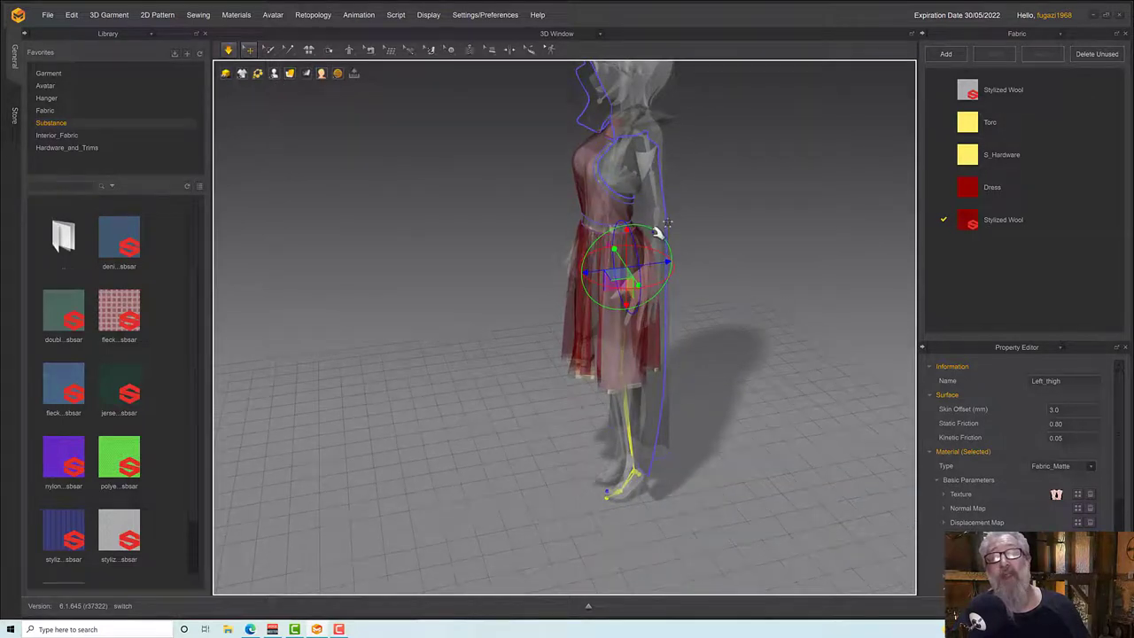
pyautogui.moveTo(666, 227); pyautogui.dragTo(666, 227)
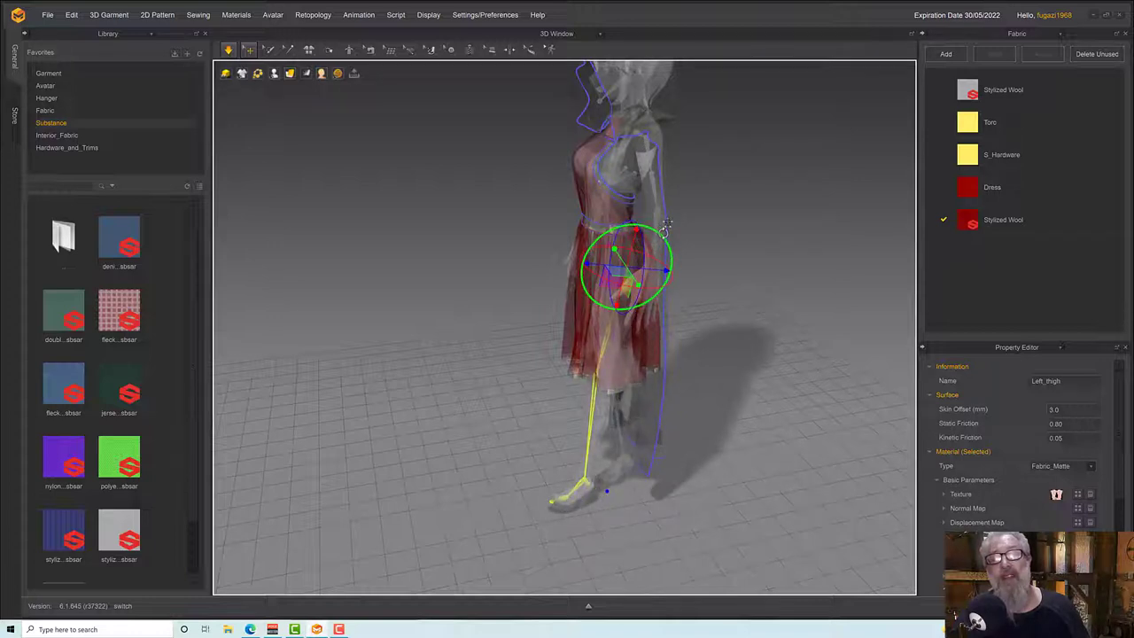
# Simulate the garments on the forward thigh and check the drape from both sides of the figure.
pyautogui.moveTo(729, 241); pyautogui.dragTo(675, 237, button='right')
pyautogui.press('space')
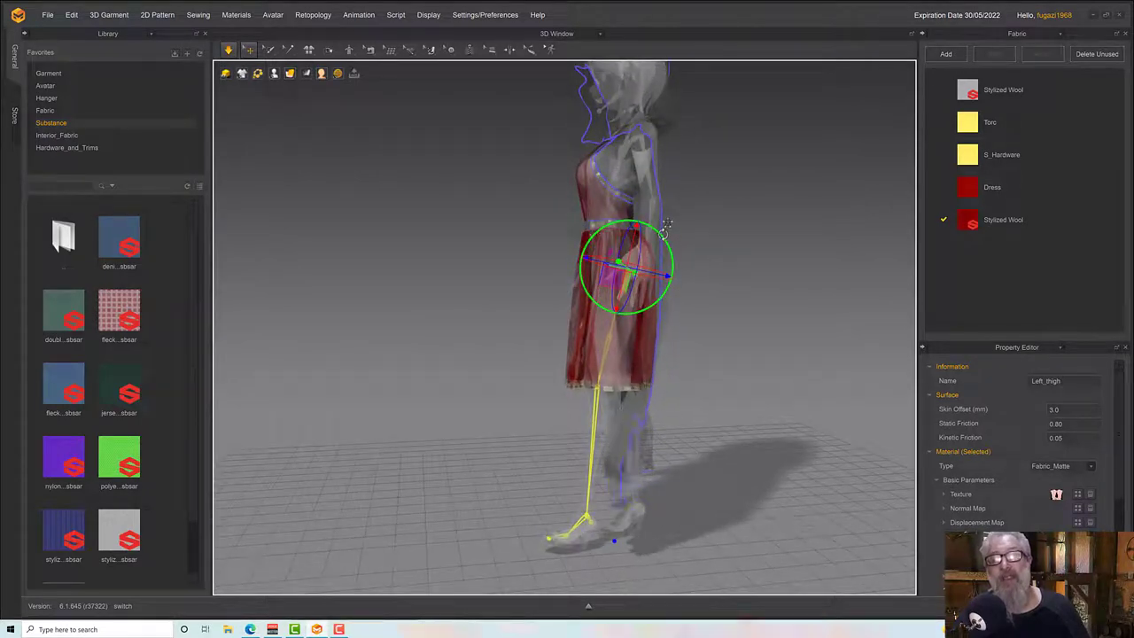
pyautogui.moveTo(750, 248); pyautogui.dragTo(796, 240, button='right')
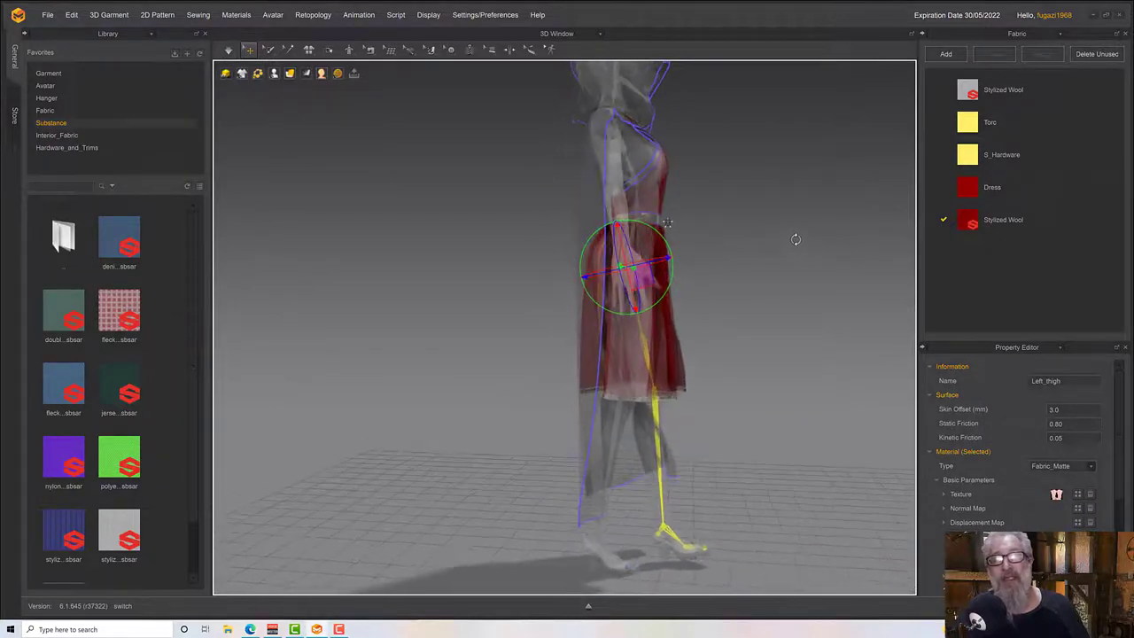
pyautogui.press('space')
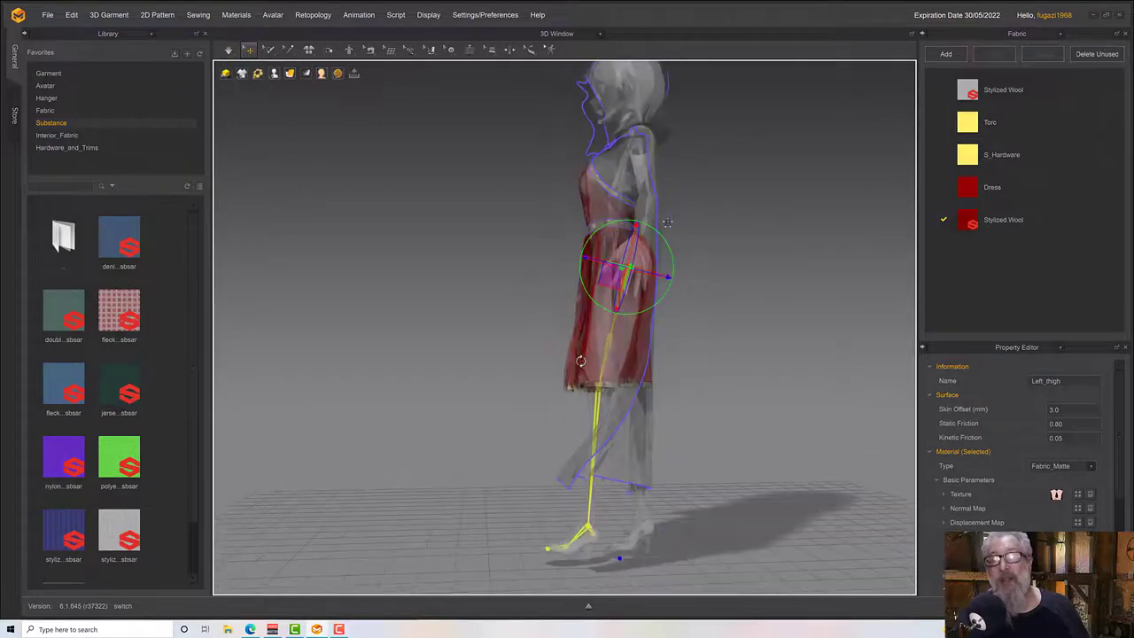
# Rotate the left shin slightly backward to bend the knee and resume the drape simulation.
pyautogui.click(593, 482)
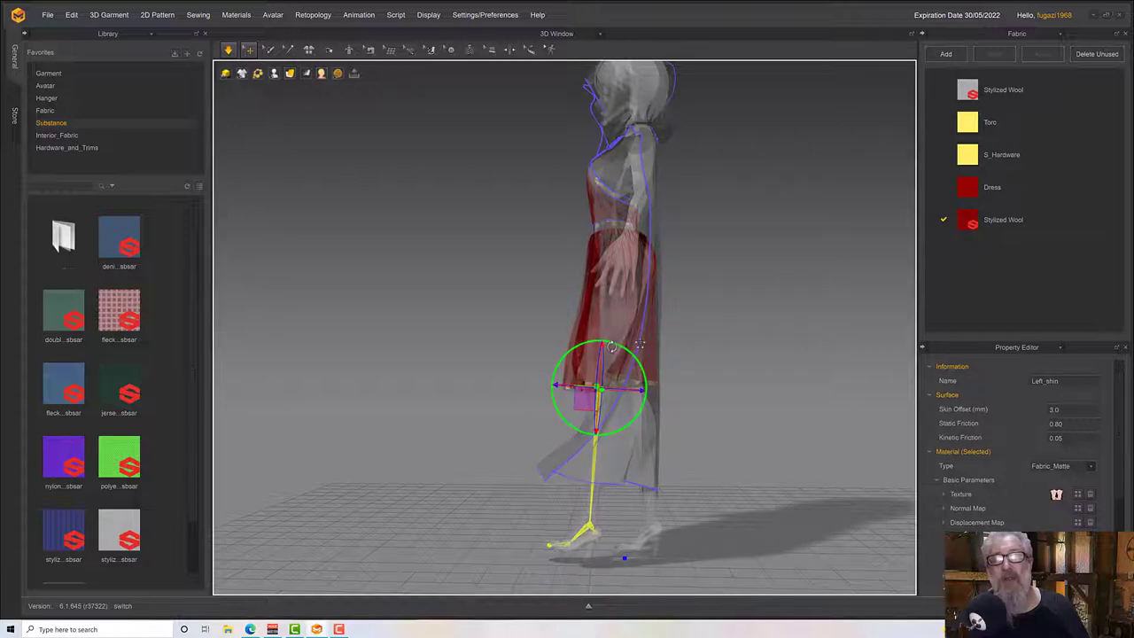
pyautogui.moveTo(611, 346); pyautogui.dragTo(612, 346)
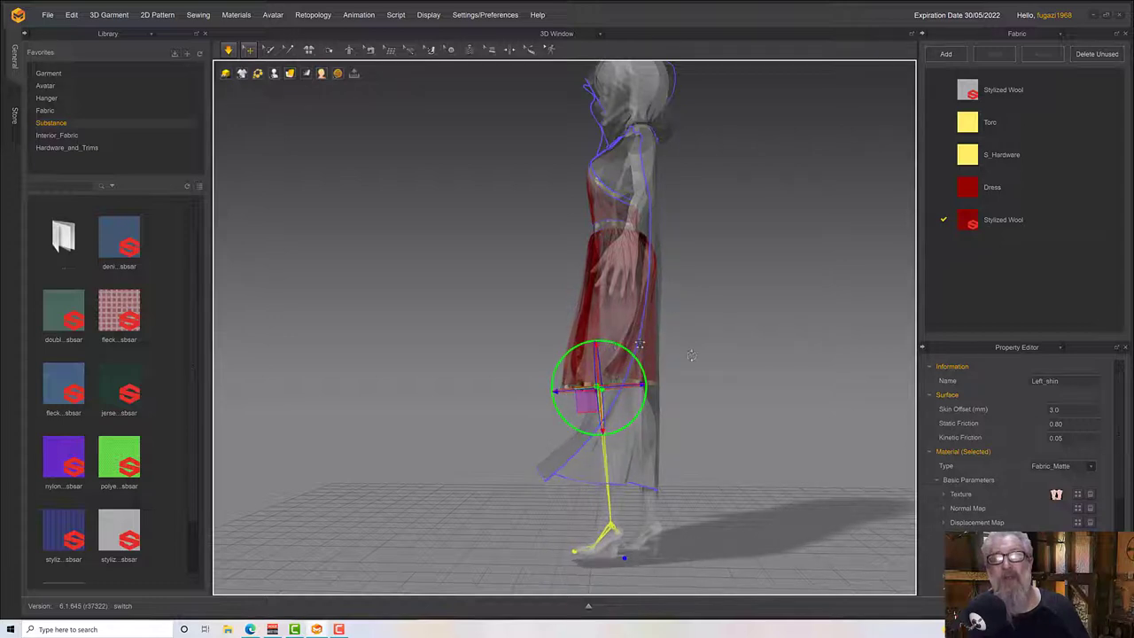
pyautogui.press('space')
pyautogui.press('2')
pyautogui.moveTo(778, 356); pyautogui.dragTo(791, 359, button='right')
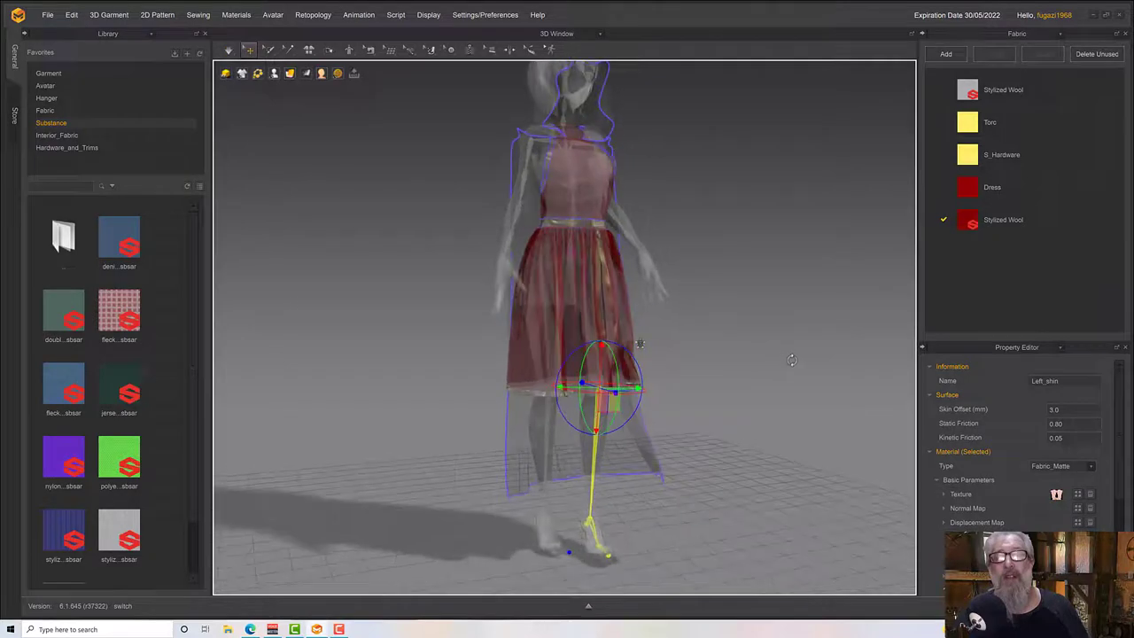
pyautogui.press('space')
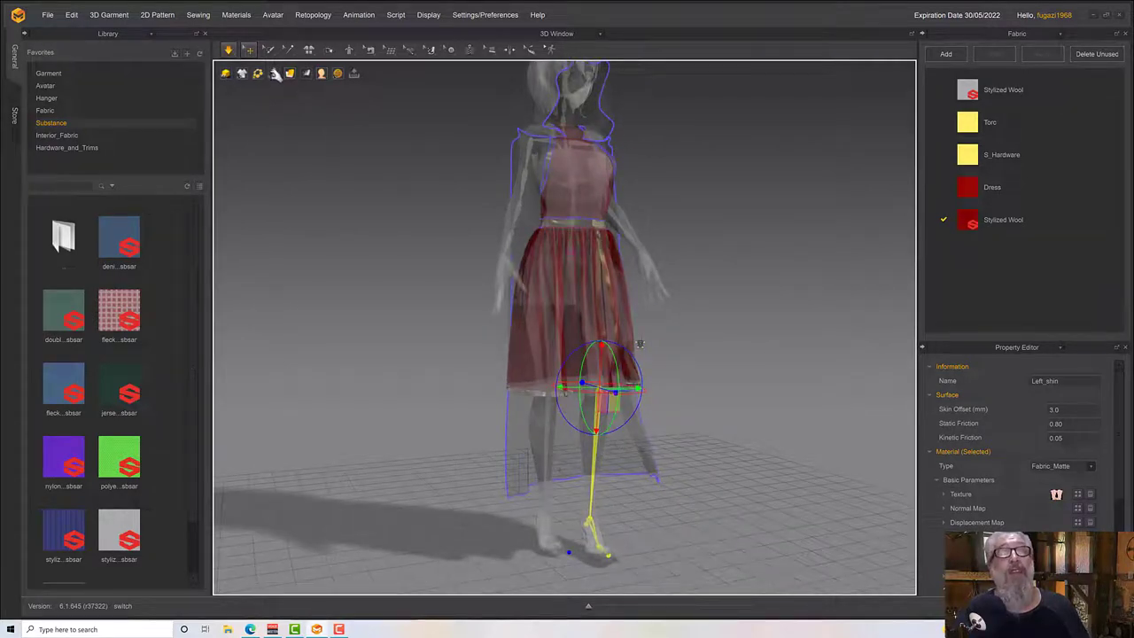
# Hide the avatar's X-ray joints and check the simulated cape and skirt from the back, side and front.
pyautogui.moveTo(276, 74)
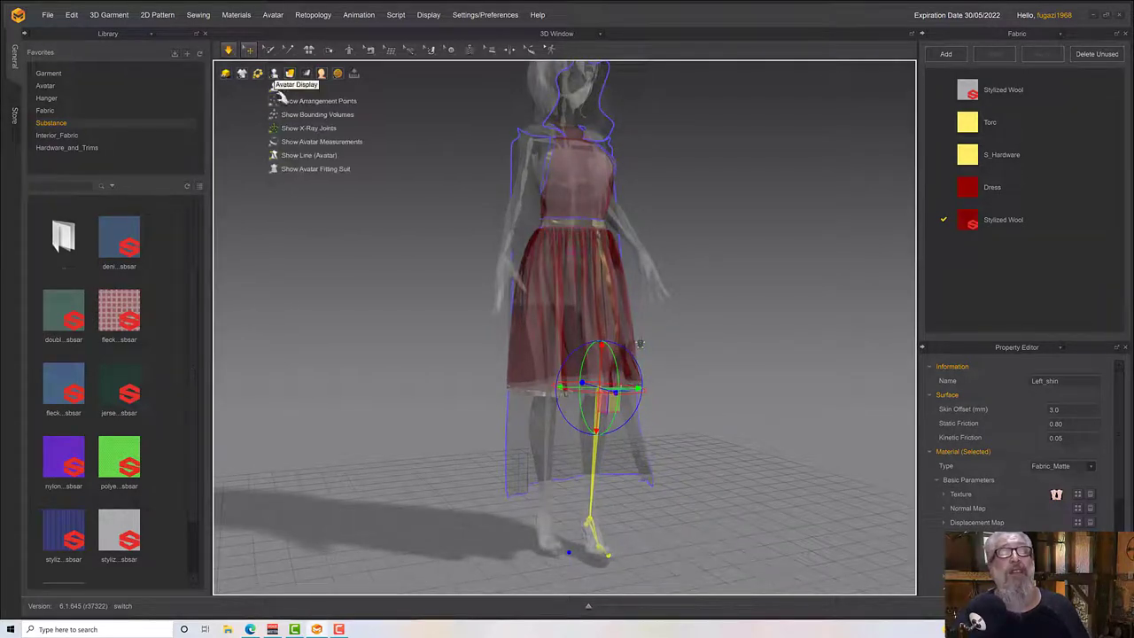
pyautogui.click(289, 128)
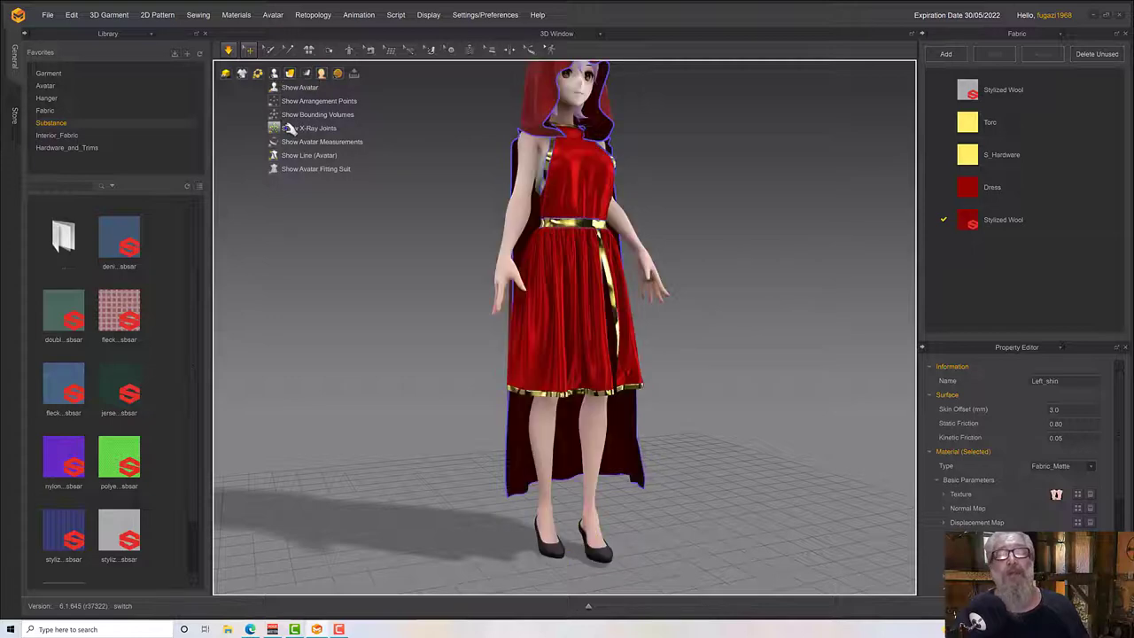
pyautogui.moveTo(546, 299); pyautogui.dragTo(429, 319, button='right')
pyautogui.press('space')
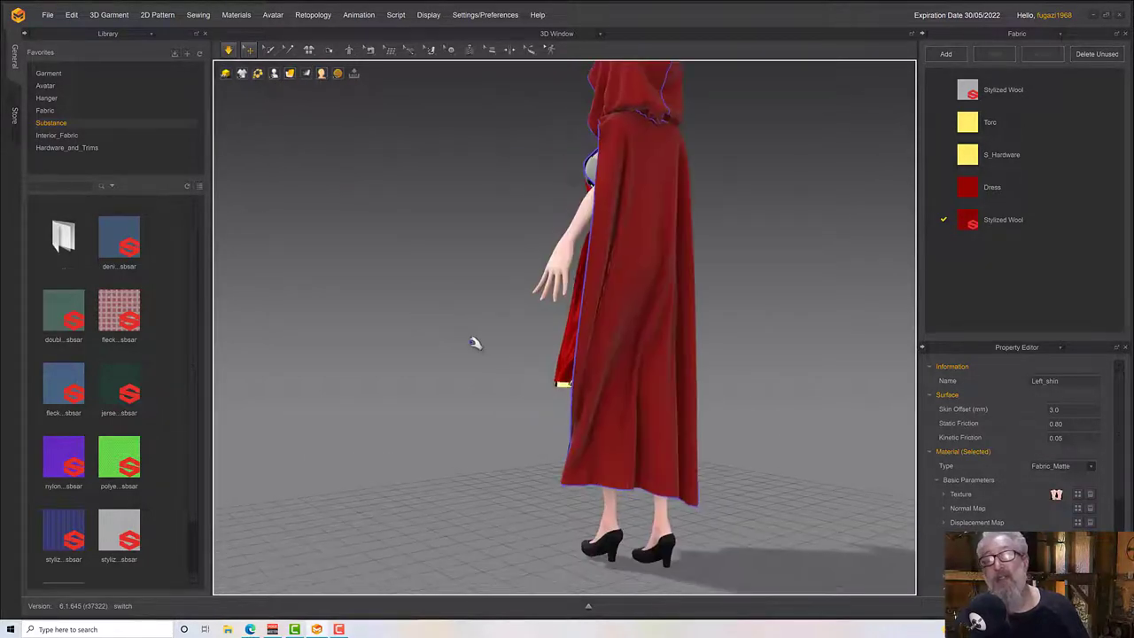
pyautogui.moveTo(514, 357); pyautogui.dragTo(557, 374, button='right')
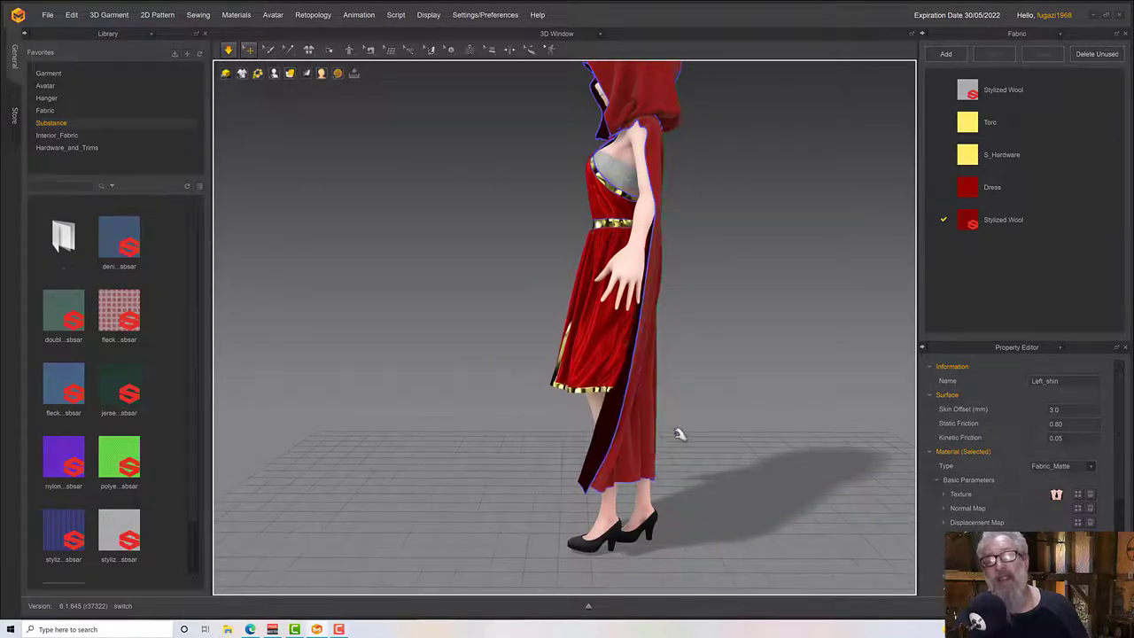
pyautogui.moveTo(719, 431); pyautogui.dragTo(763, 428, button='right')
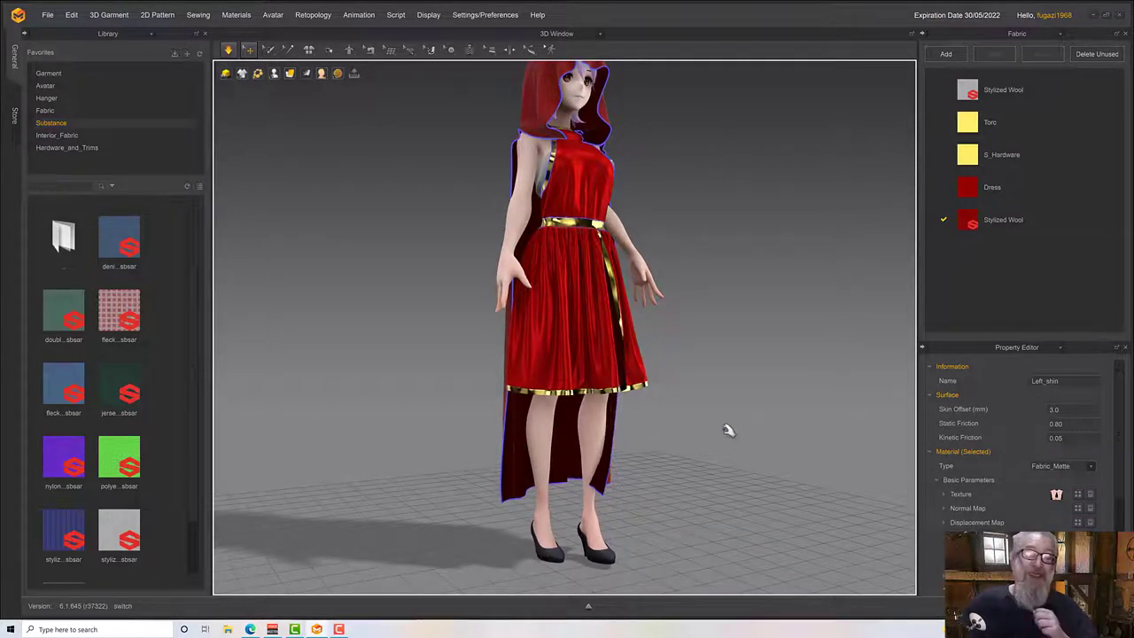
pyautogui.moveTo(683, 434); pyautogui.dragTo(648, 432, button='right')
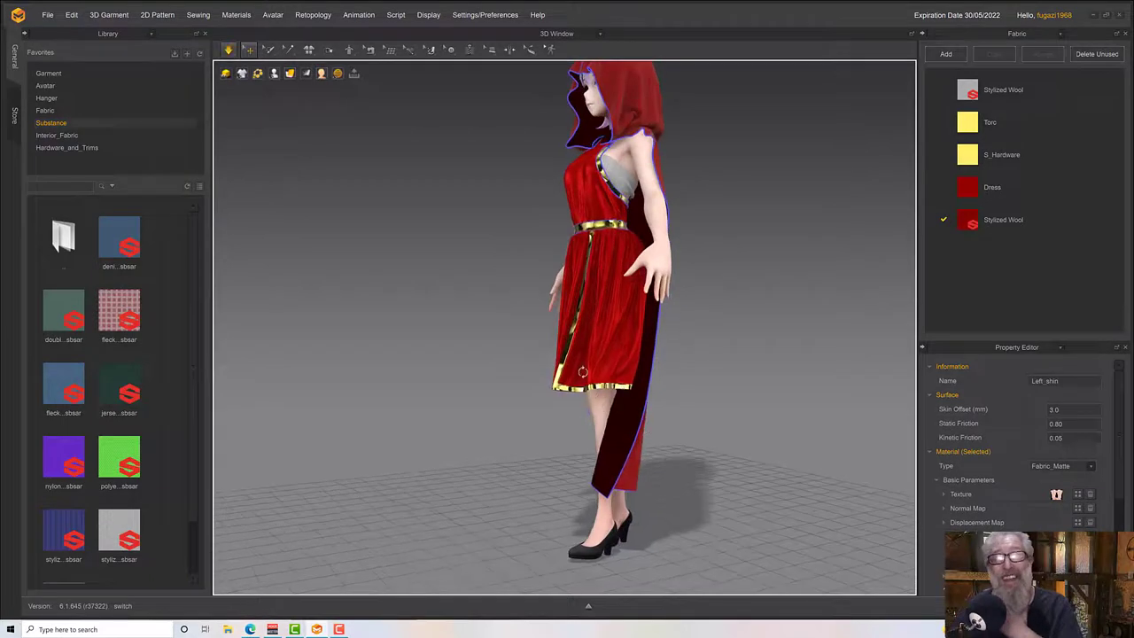
# Select the skirt, check how it drapes over the forward leg and stop the simulation.
pyautogui.click(611, 375)
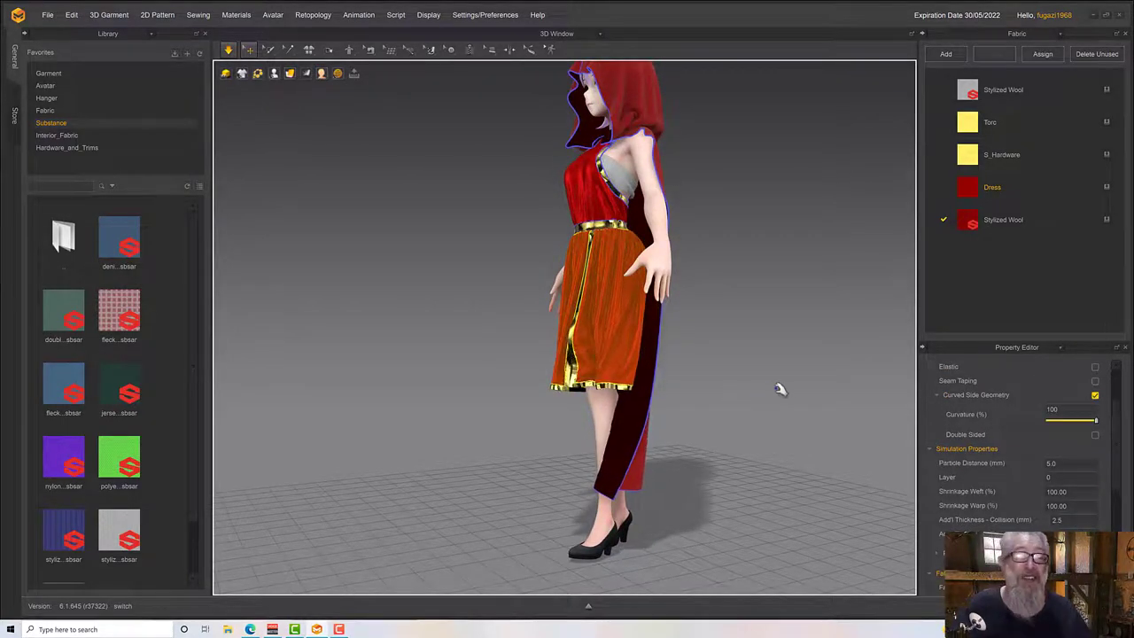
pyautogui.moveTo(780, 387); pyautogui.dragTo(787, 384, button='right')
pyautogui.moveTo(671, 369); pyautogui.dragTo(442, 175, button='right')
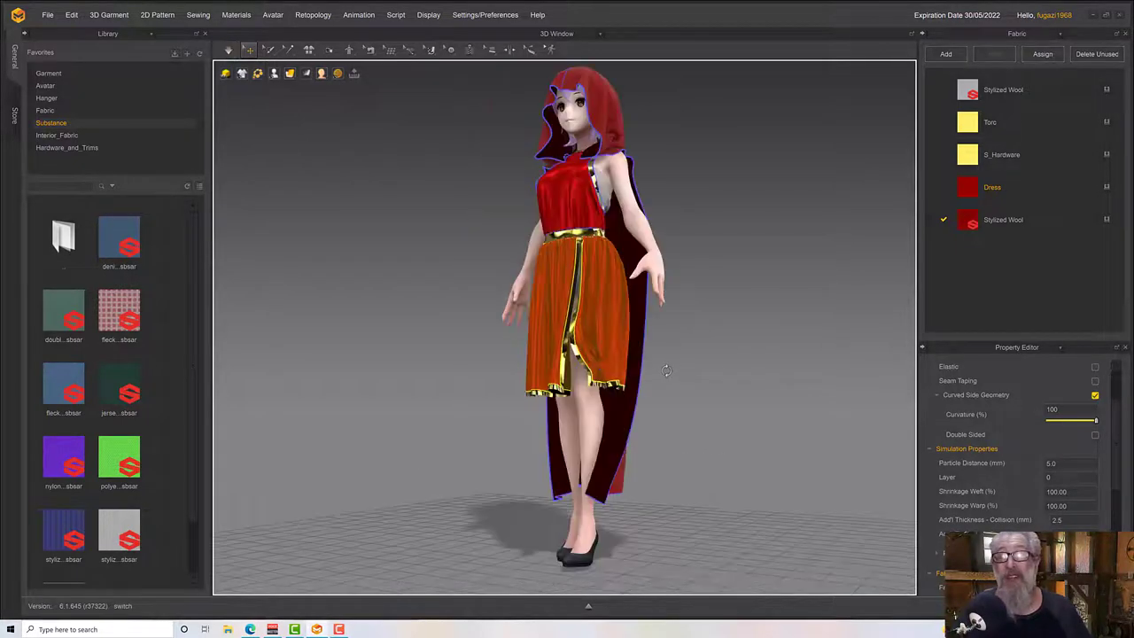
pyautogui.click(228, 51)
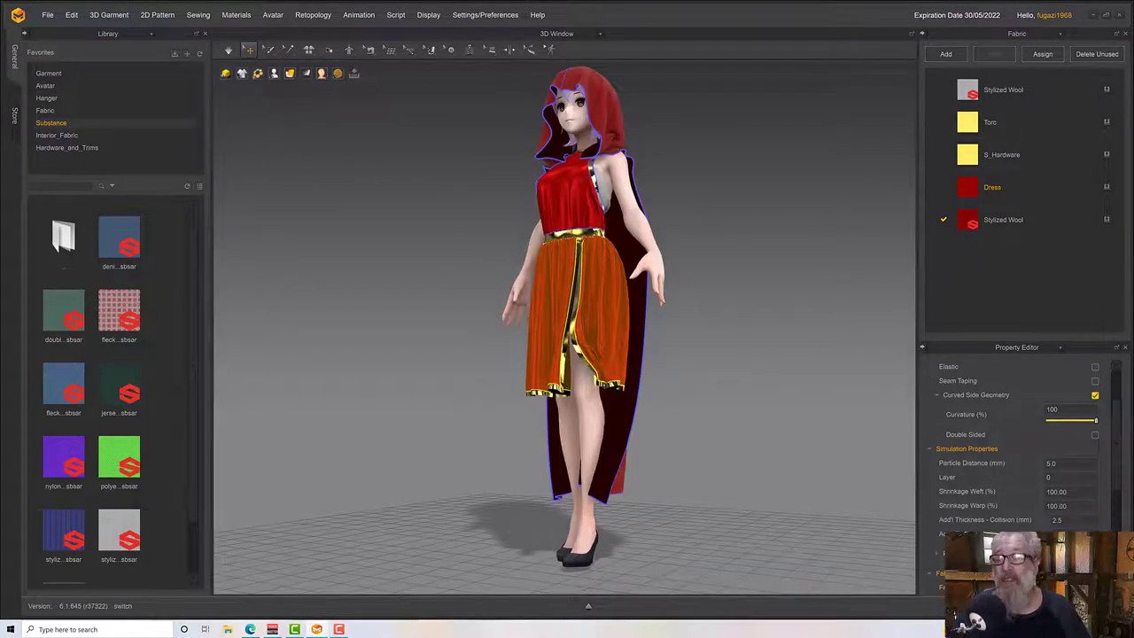
# Display the 2D patterns beside the 3D view and set the skirt and its gold trim to a particle distance of 10 mm.
pyautogui.click(1070, 606)
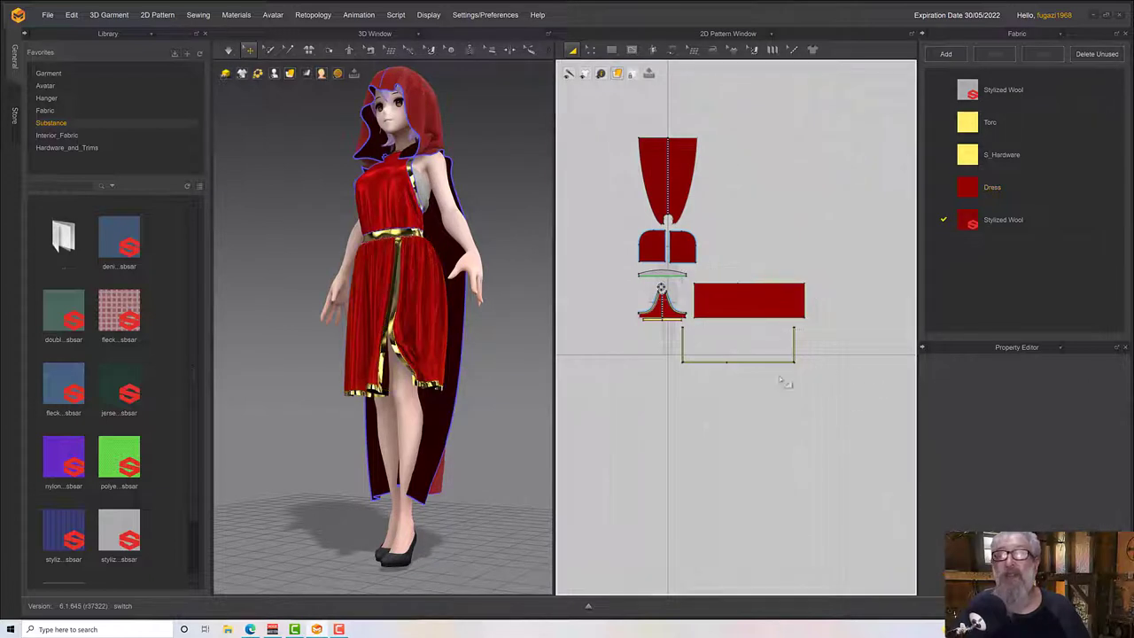
pyautogui.keyDown('shift'); pyautogui.moveTo(866, 407); pyautogui.dragTo(666, 322); pyautogui.keyUp('shift')
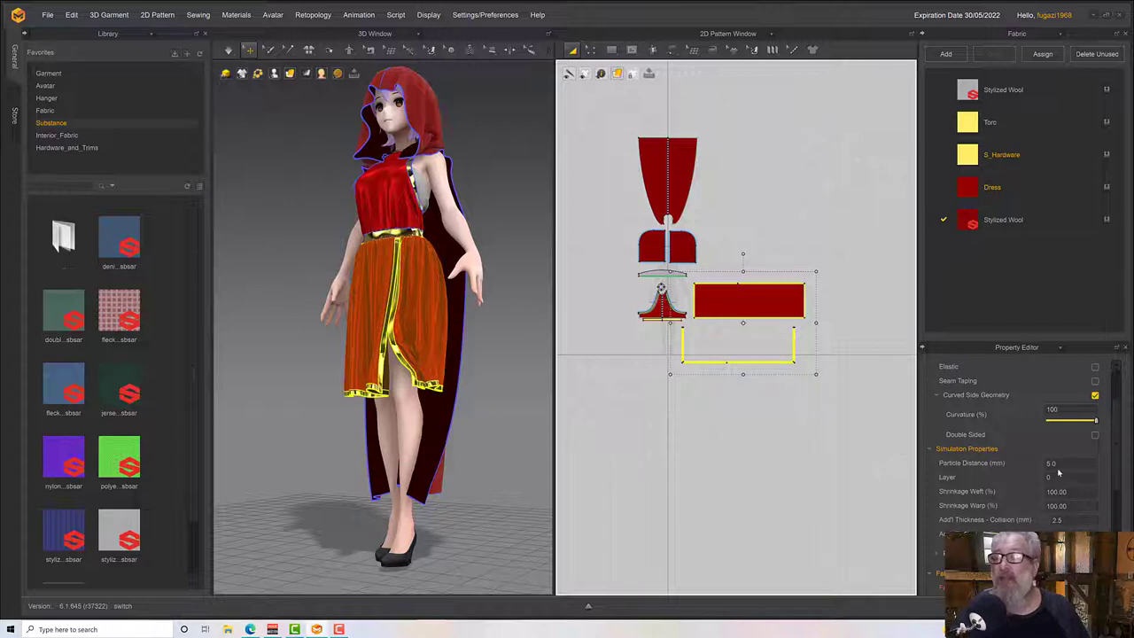
pyautogui.click(1058, 464)
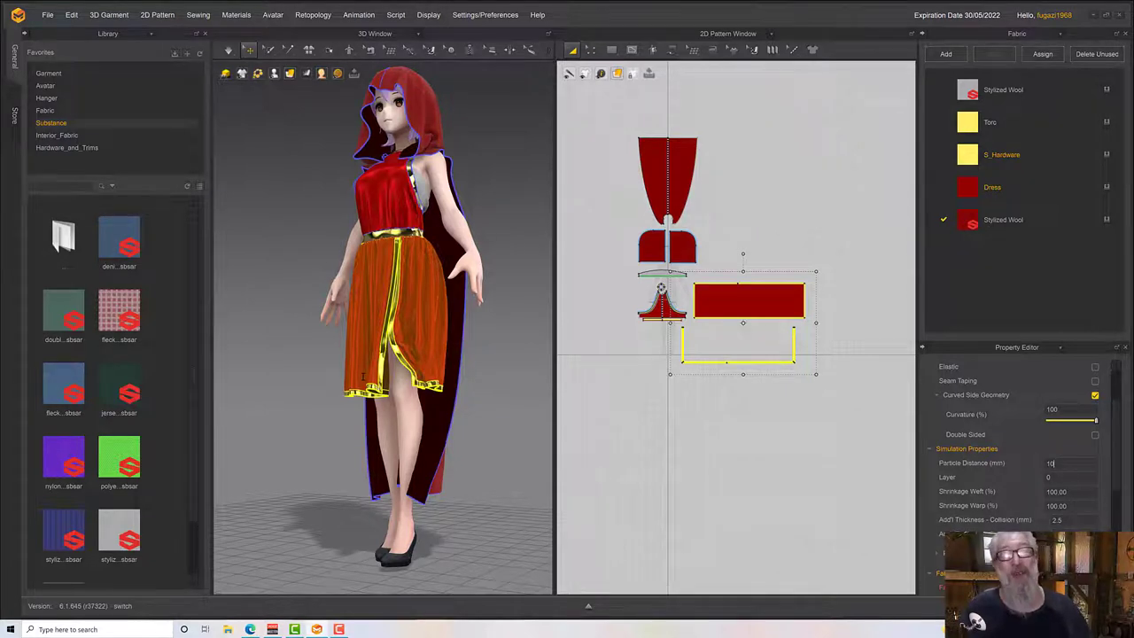
pyautogui.press('Return')
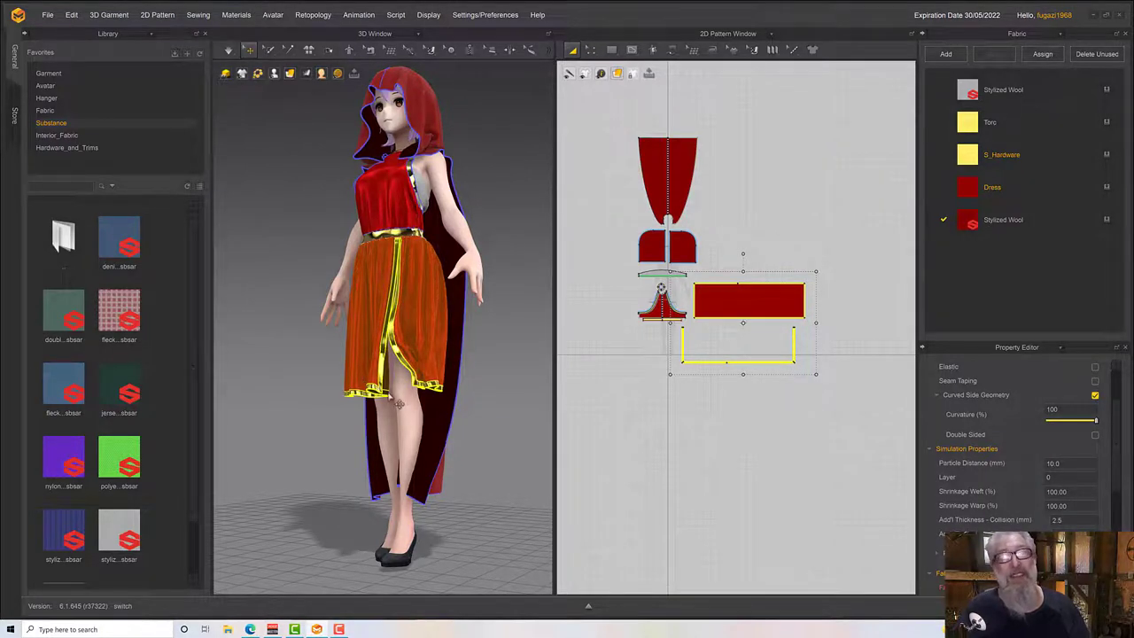
# Simulate the outfit with the coarser skirt mesh and inspect the drape from the side.
pyautogui.moveTo(399, 402); pyautogui.dragTo(347, 397, button='right')
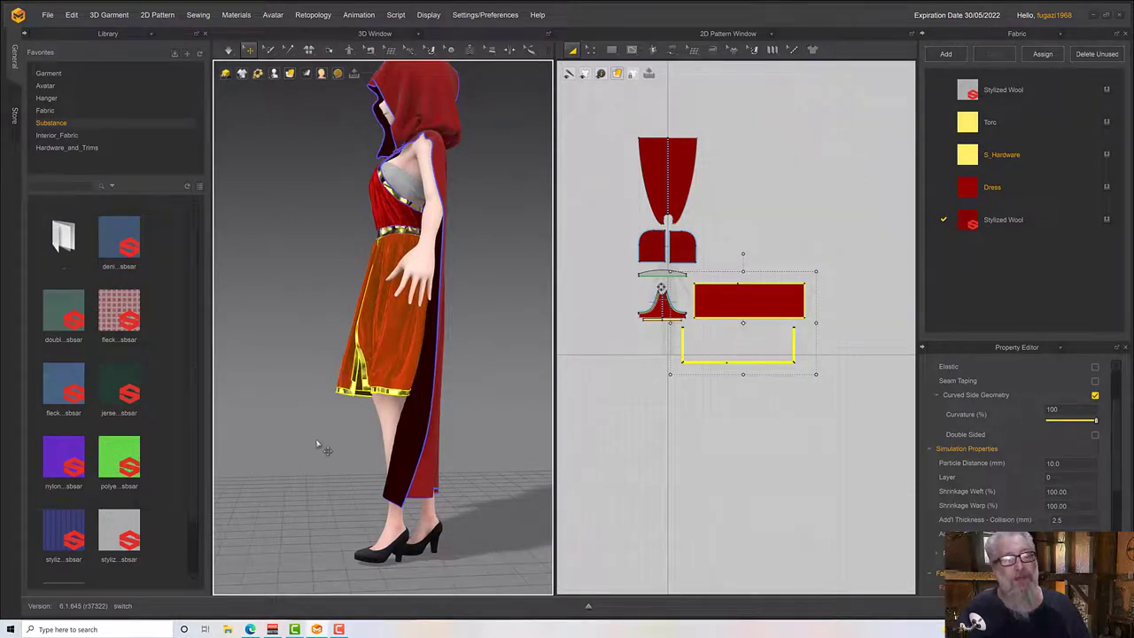
pyautogui.press('space')
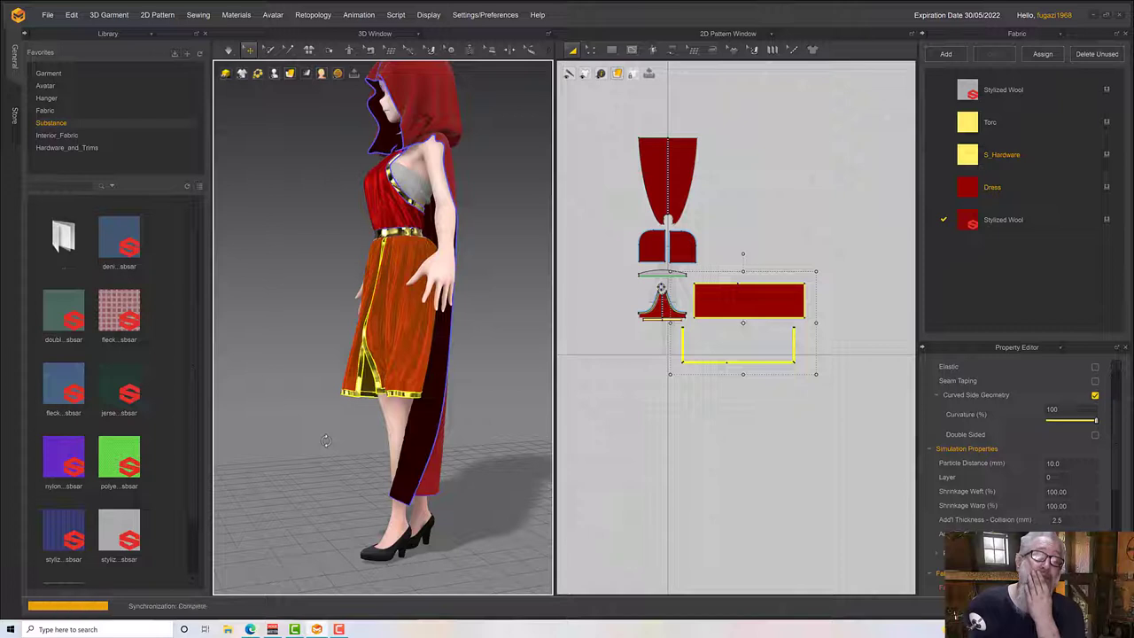
pyautogui.press('space')
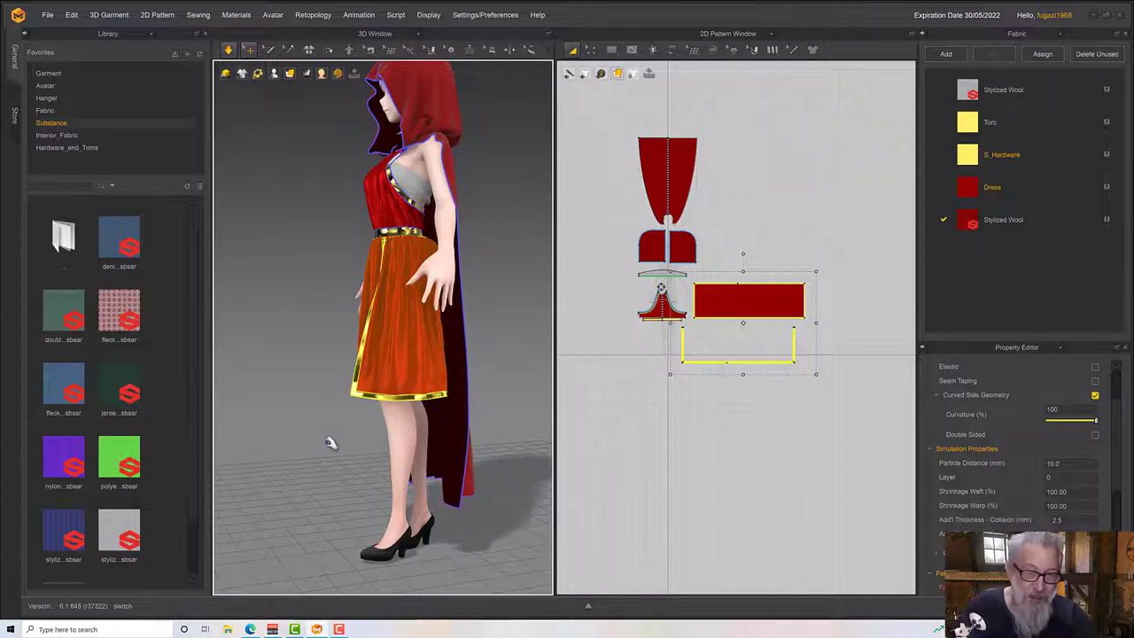
pyautogui.moveTo(342, 425); pyautogui.dragTo(358, 393, button='right')
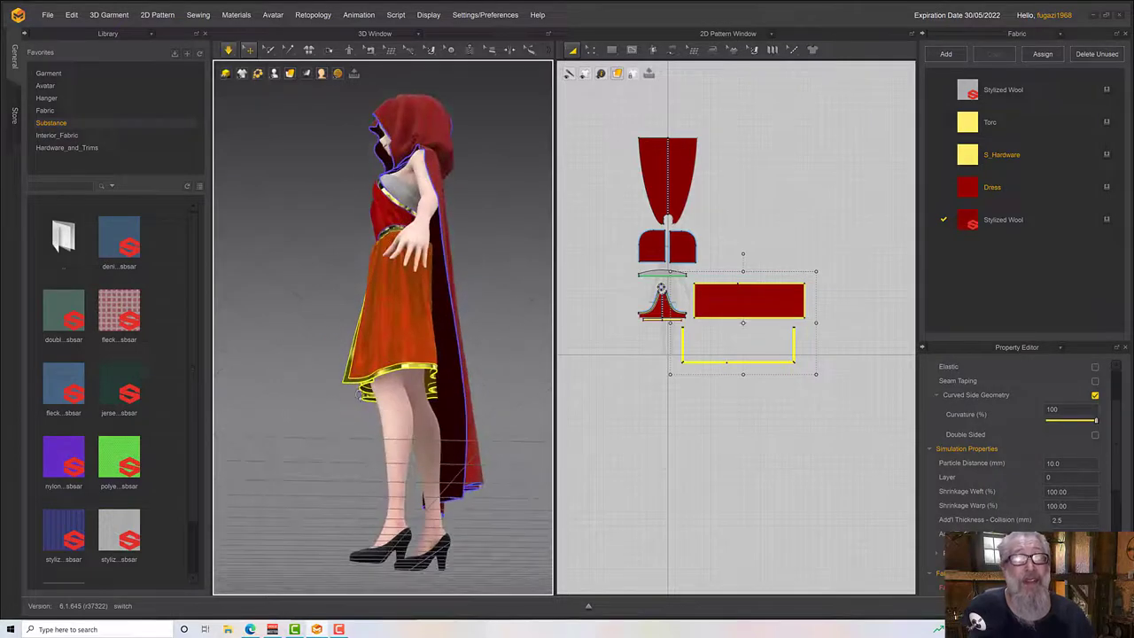
pyautogui.moveTo(417, 419); pyautogui.dragTo(370, 407, button='right')
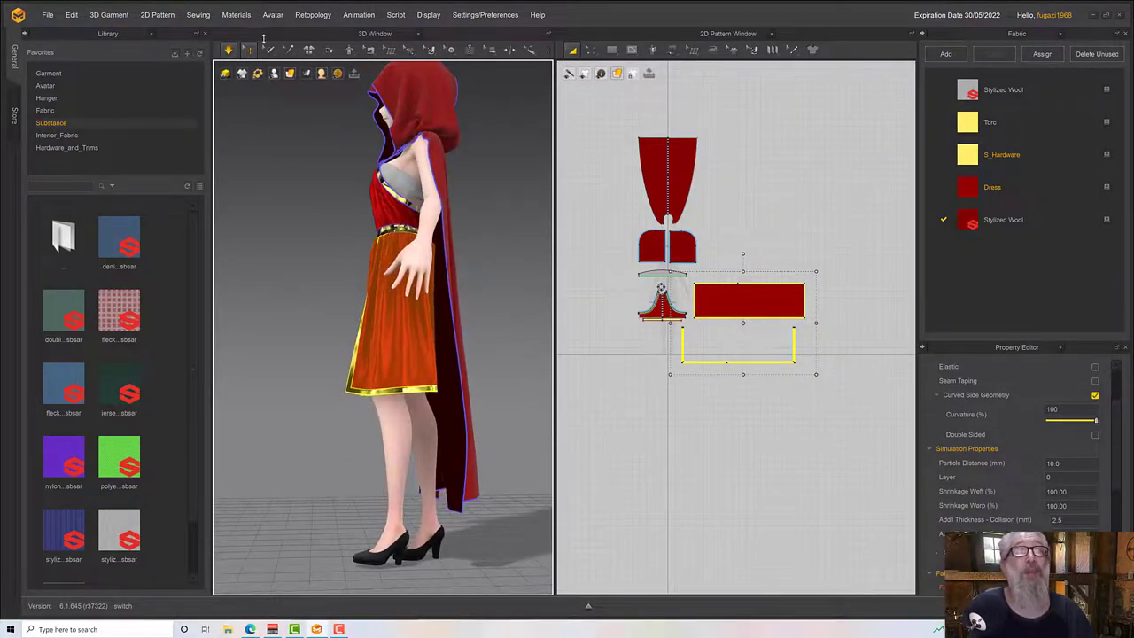
# Show the avatar's X-ray joints over the garment in the 3D view.
pyautogui.click(268, 49)
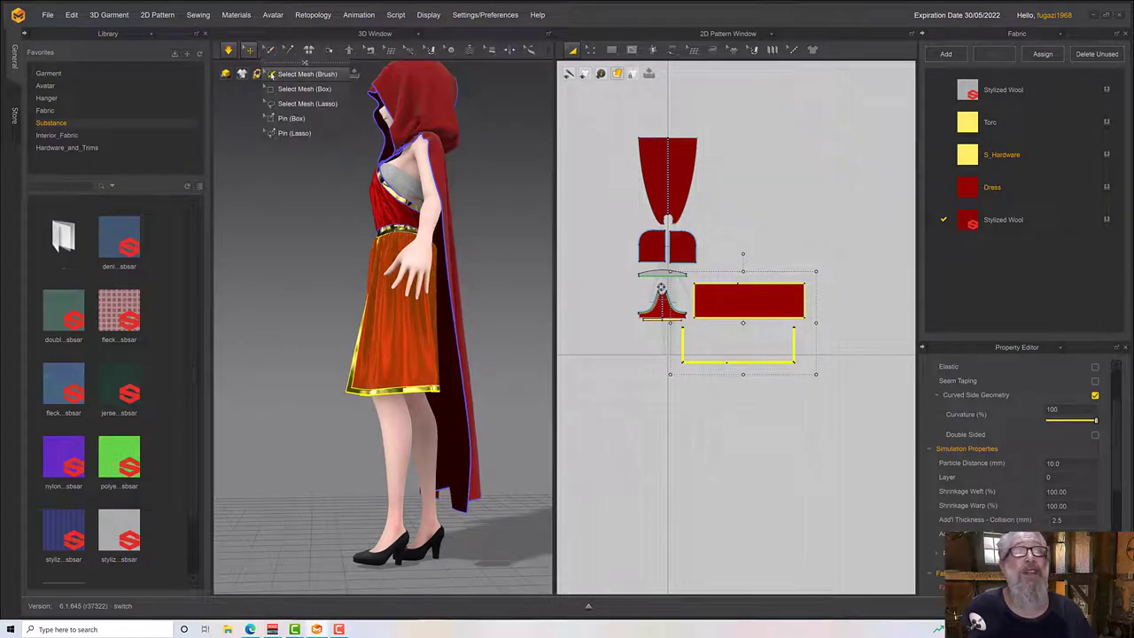
pyautogui.click(263, 157)
pyautogui.click(275, 74)
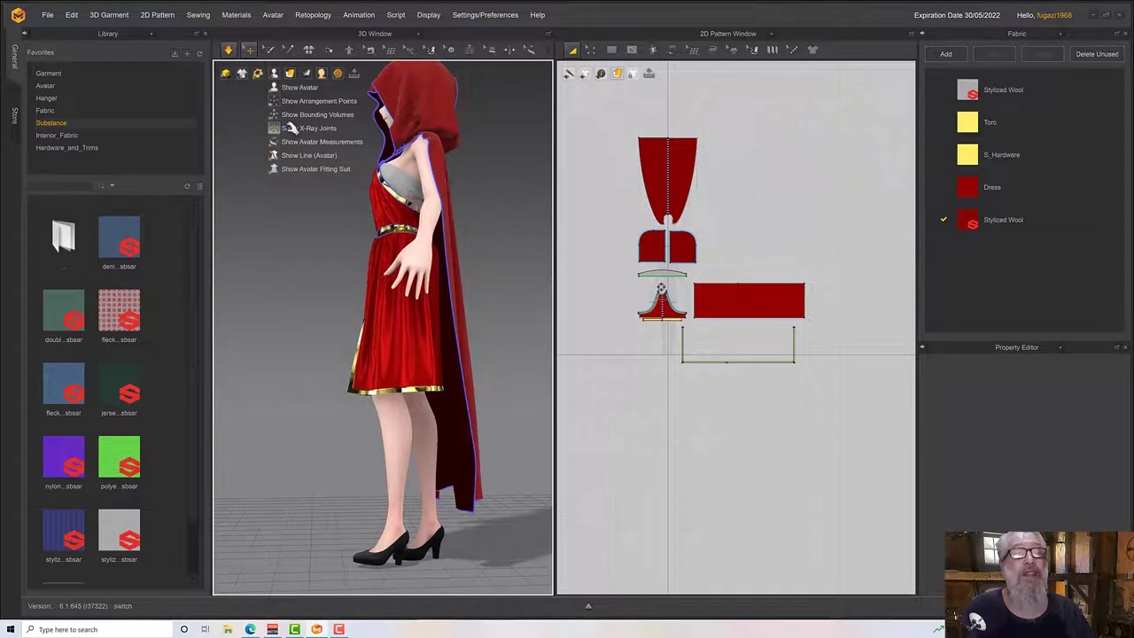
pyautogui.click(290, 129)
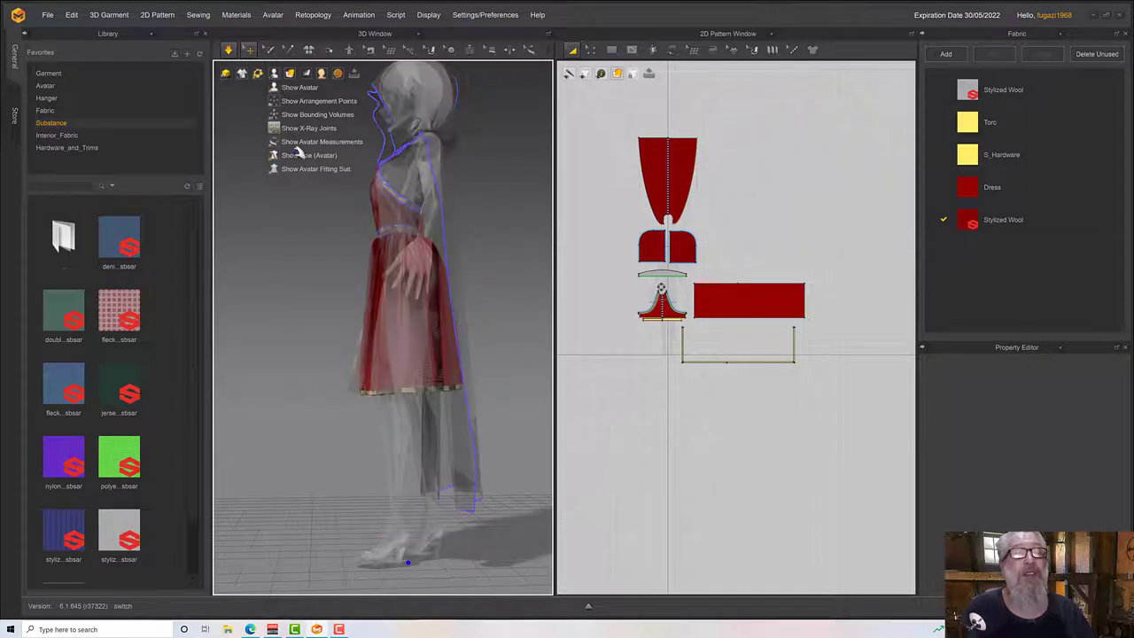
pyautogui.click(404, 307)
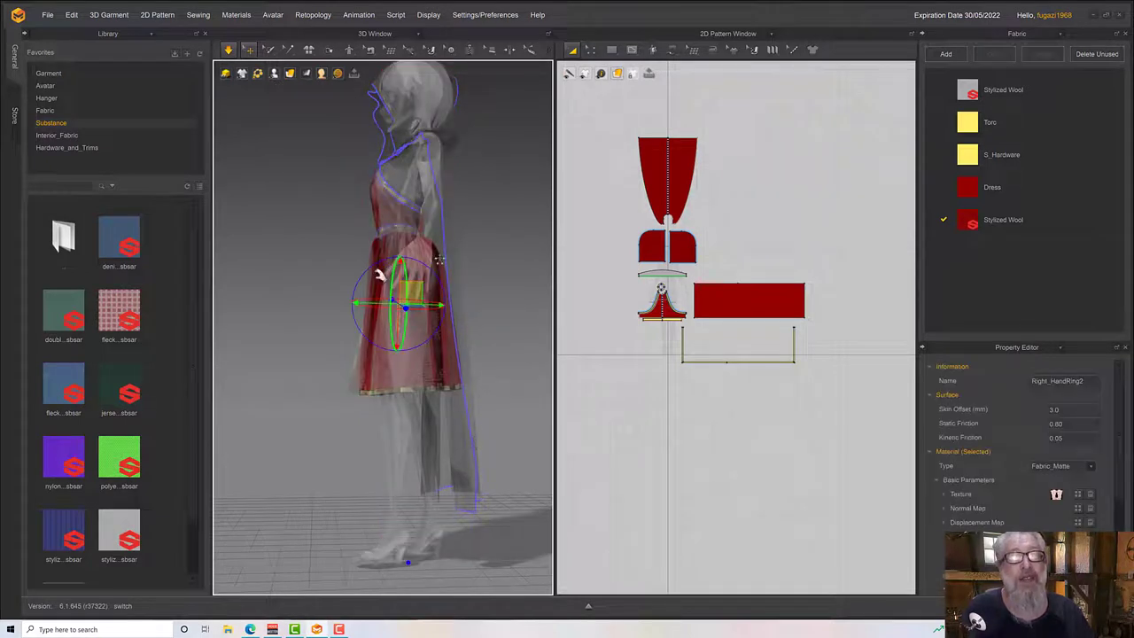
pyautogui.moveTo(367, 272); pyautogui.dragTo(372, 268)
pyautogui.moveTo(513, 314); pyautogui.dragTo(454, 325, button='right')
# Swing the avatar's left thigh forward into a longer step and bend the left shin slightly back at the knee.
pyautogui.click(491, 319)
pyautogui.press('space')
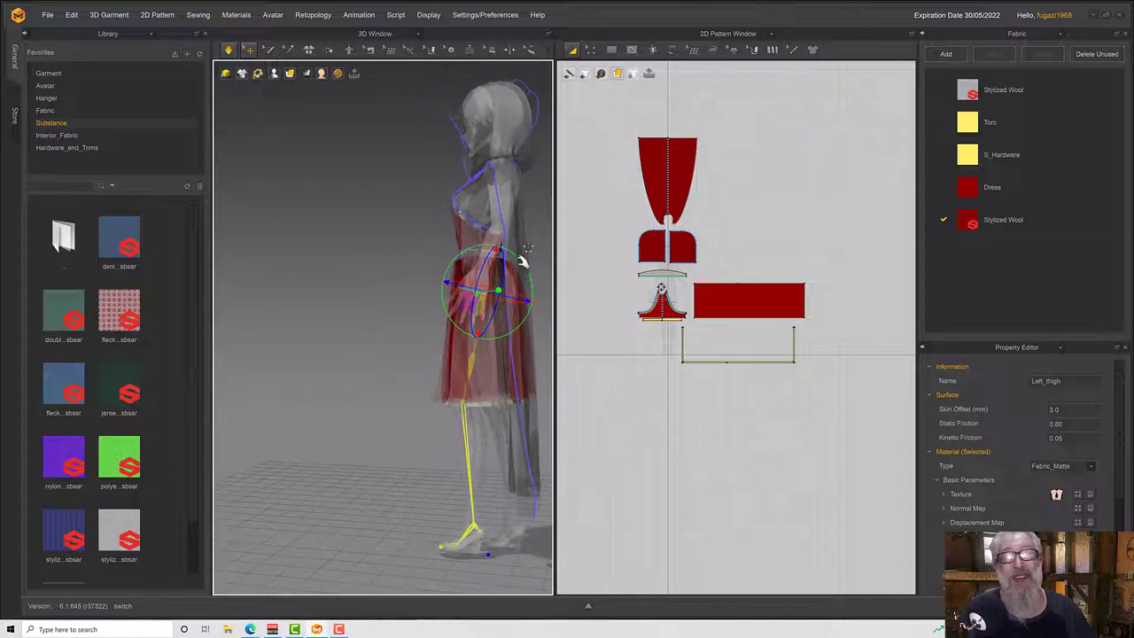
pyautogui.moveTo(524, 264); pyautogui.dragTo(464, 396)
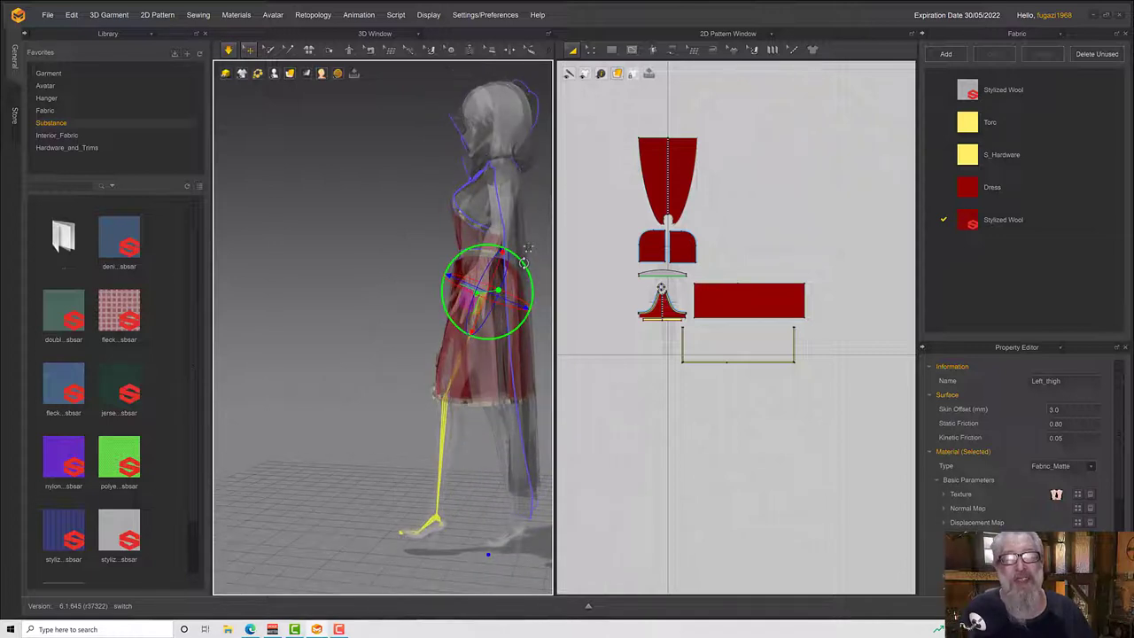
pyautogui.click(444, 426)
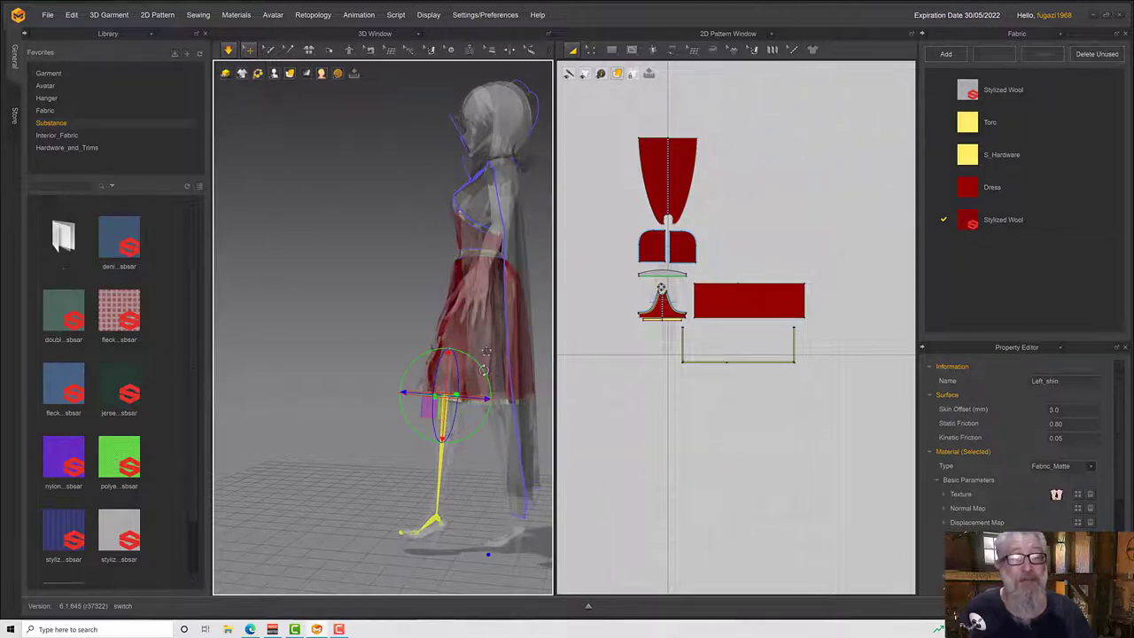
pyautogui.moveTo(479, 363); pyautogui.dragTo(474, 356)
# Rotate the avatar's left ankle so the toes of the forward foot tilt further down.
pyautogui.moveTo(502, 358); pyautogui.dragTo(613, 356, button='right')
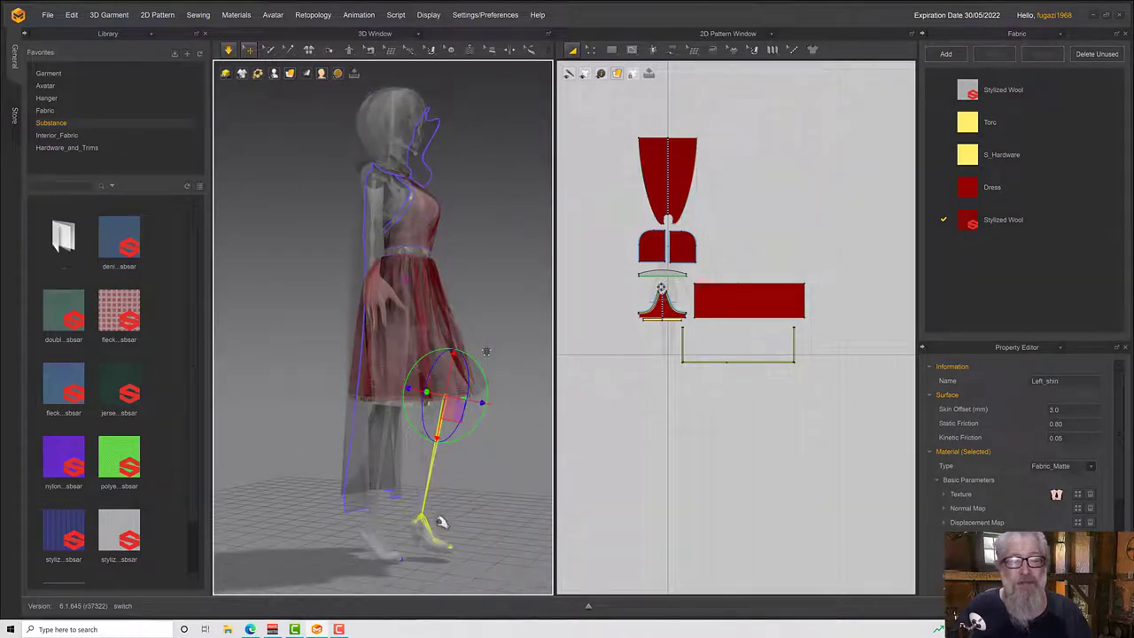
pyautogui.click(436, 522)
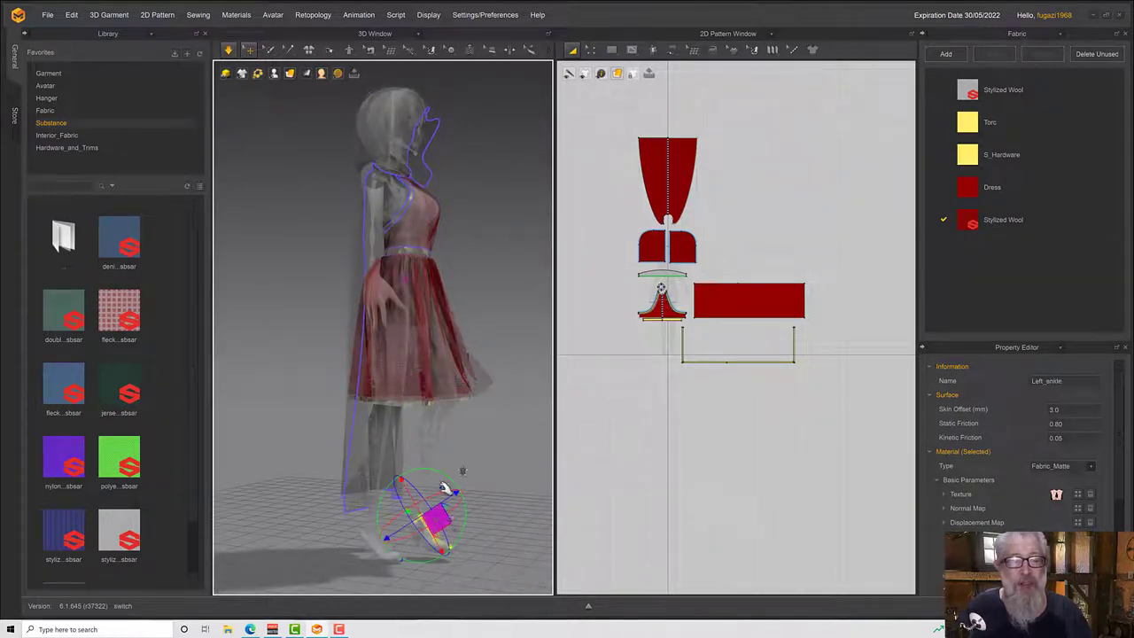
pyautogui.moveTo(454, 487); pyautogui.dragTo(462, 483, button='right')
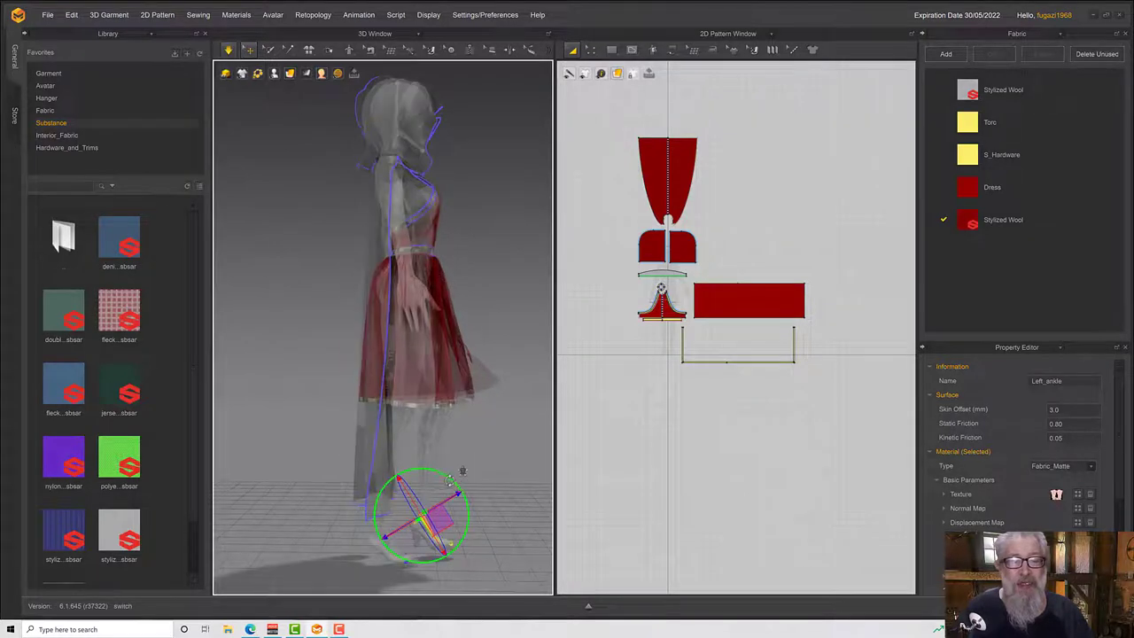
pyautogui.moveTo(451, 482); pyautogui.dragTo(454, 490)
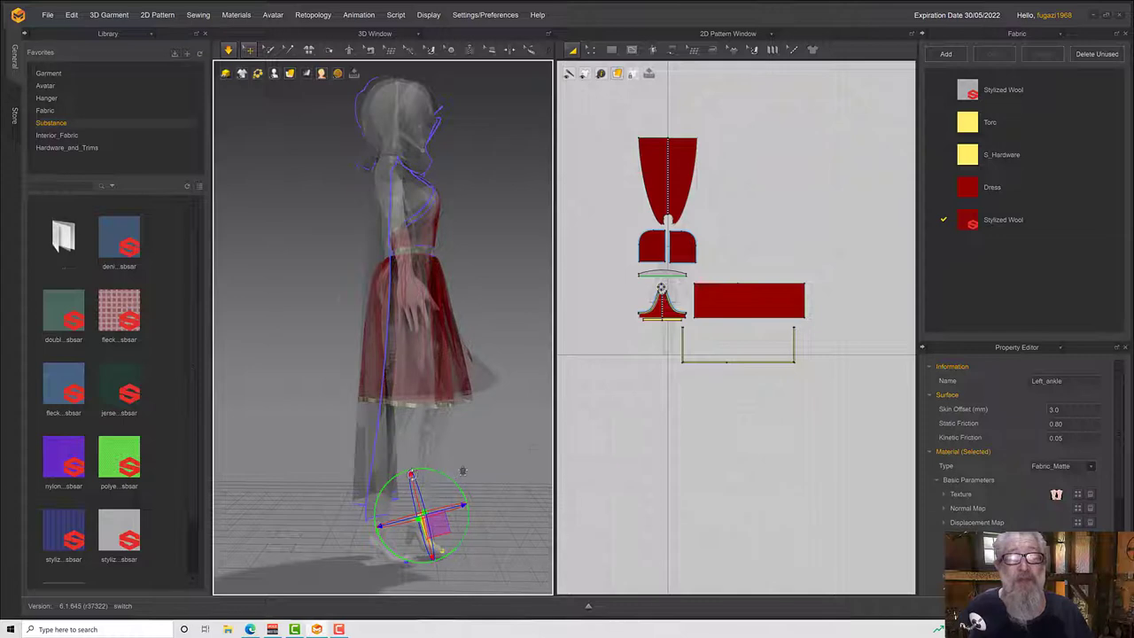
pyautogui.moveTo(462, 472); pyautogui.dragTo(403, 465, button='right')
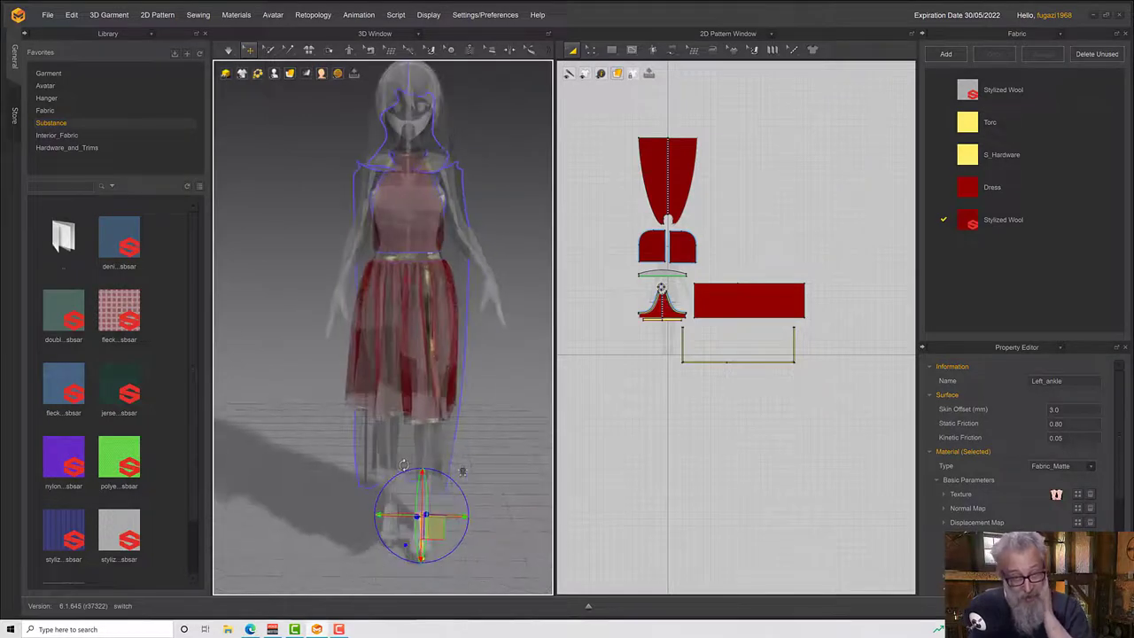
pyautogui.click(494, 264)
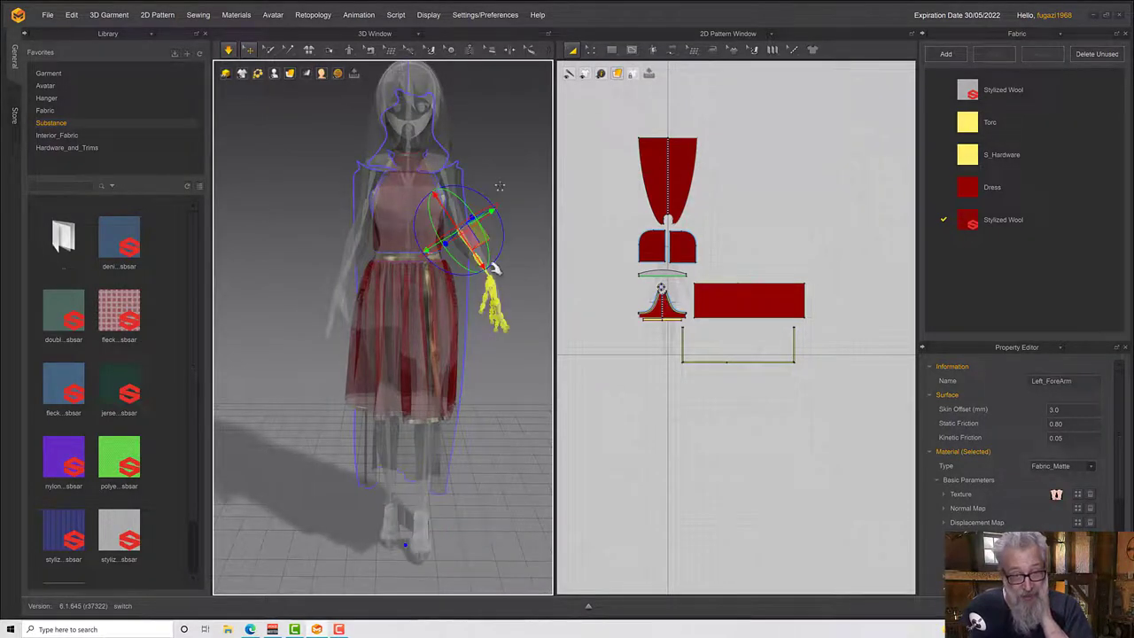
pyautogui.moveTo(494, 264); pyautogui.dragTo(500, 191, button='right')
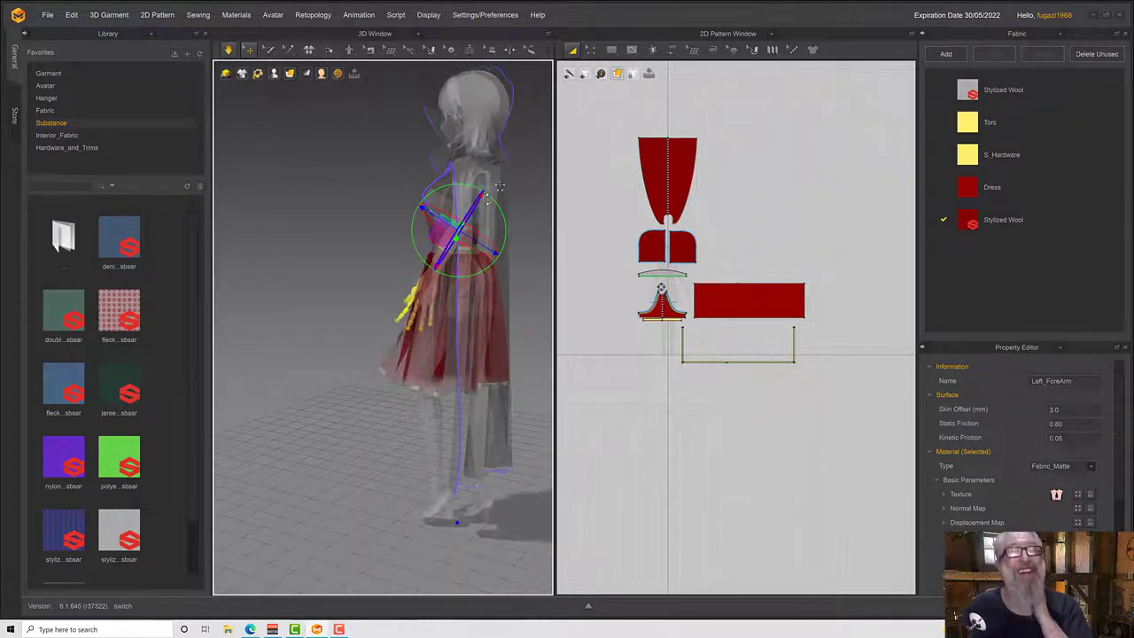
pyautogui.click(494, 213)
pyautogui.click(495, 213)
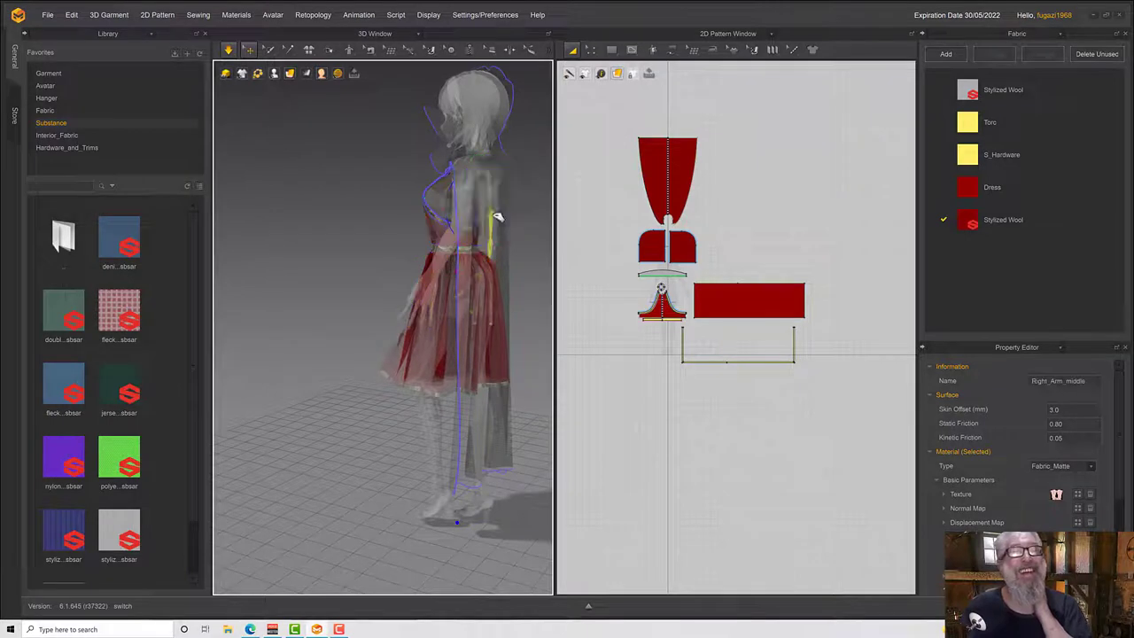
pyautogui.click(445, 257)
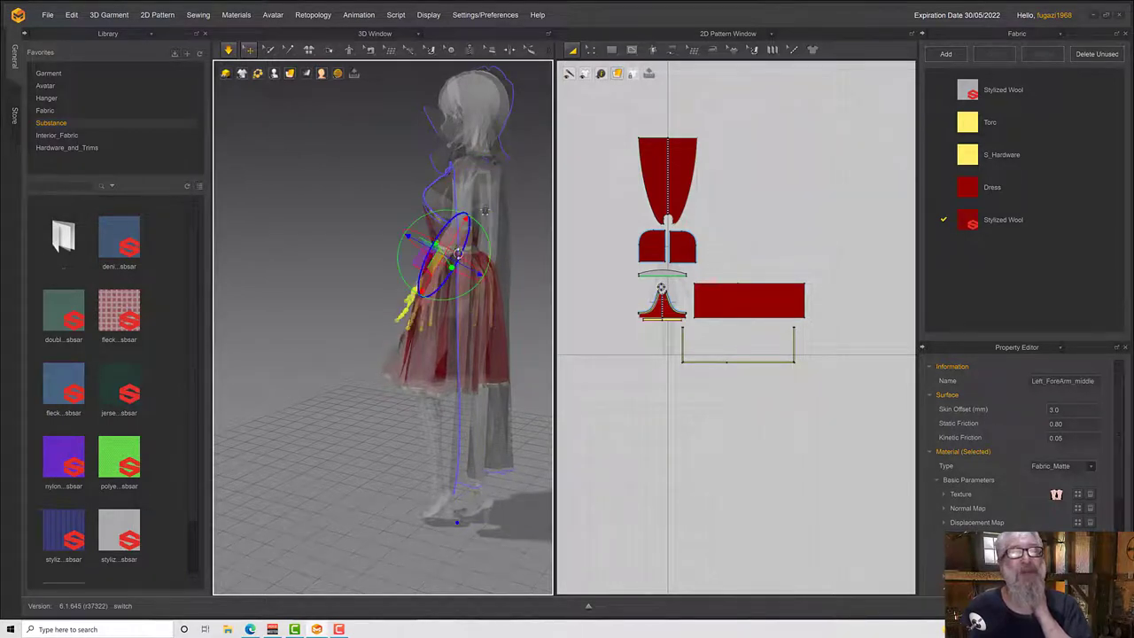
pyautogui.moveTo(471, 241); pyautogui.dragTo(470, 268, button='right')
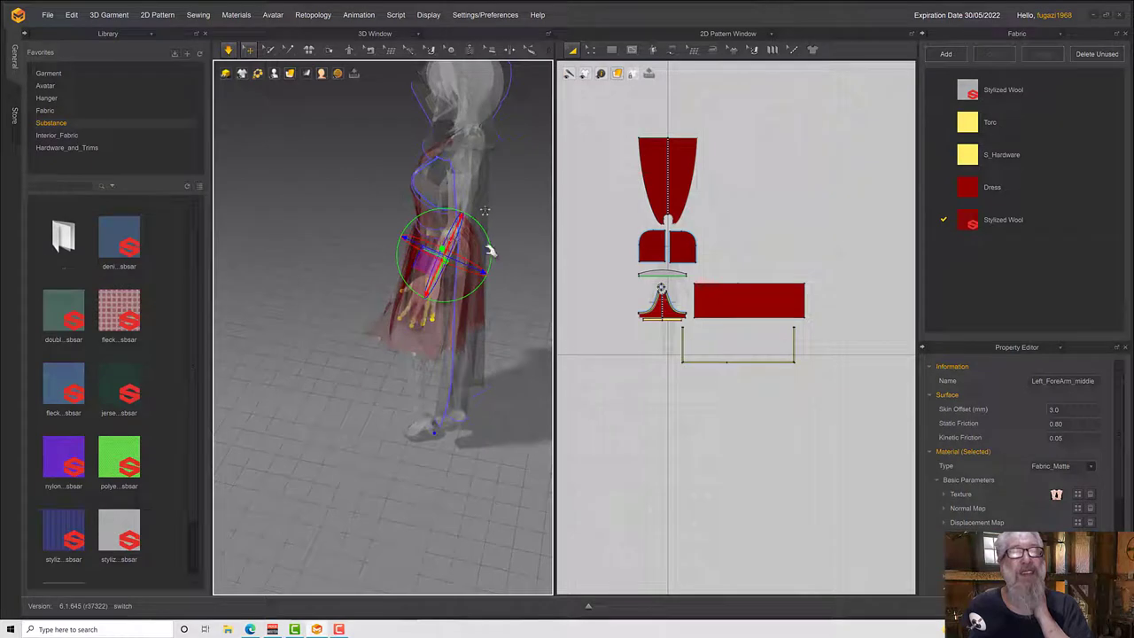
pyautogui.moveTo(485, 211); pyautogui.dragTo(485, 211, button='right')
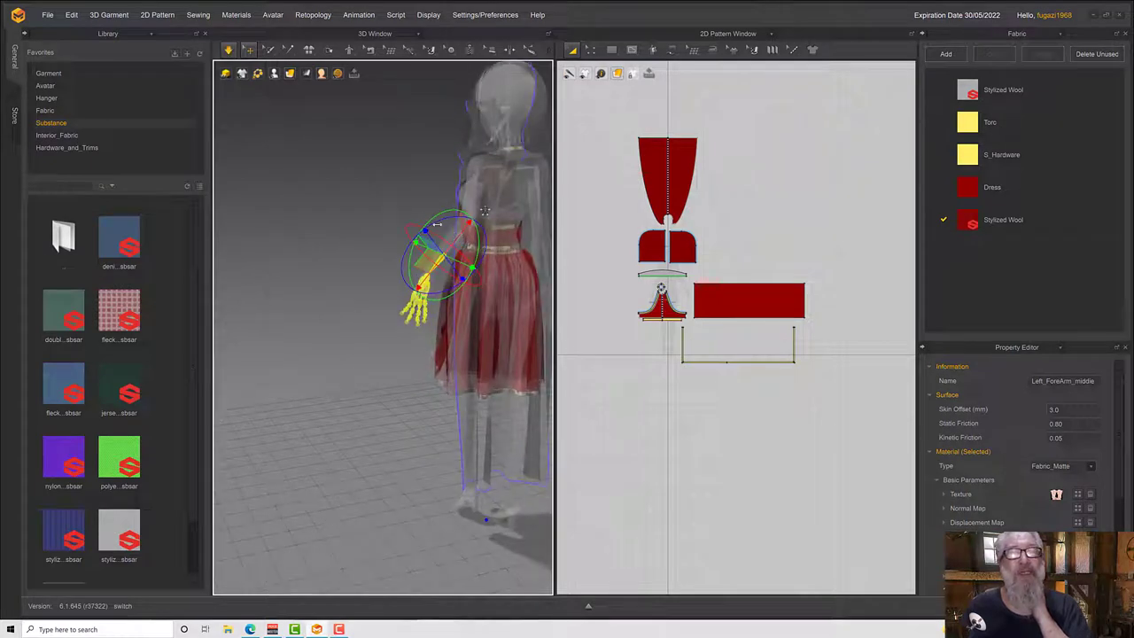
pyautogui.click(395, 207)
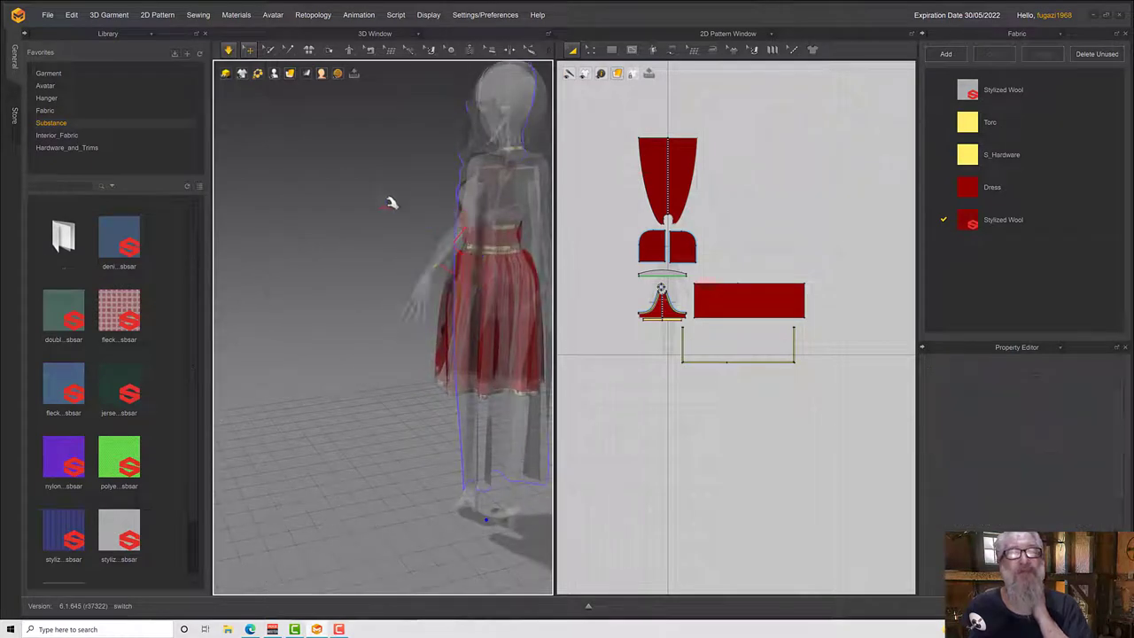
# Bend the avatar's left forearm forward at the elbow.
pyautogui.click(457, 242)
pyautogui.moveTo(470, 244); pyautogui.dragTo(493, 201, button='right')
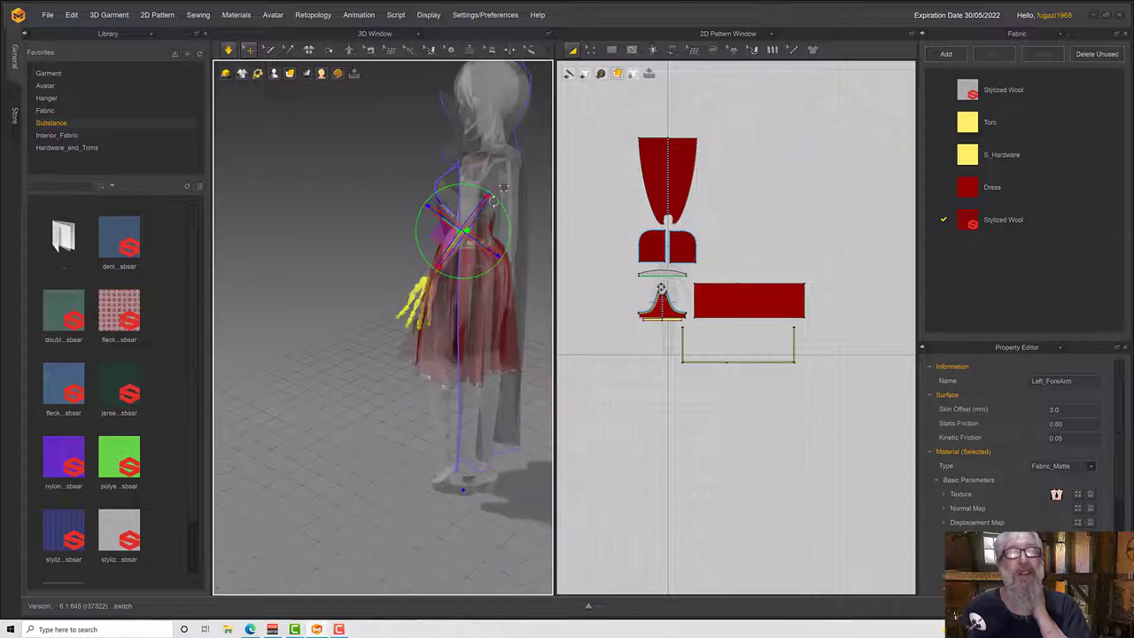
pyautogui.click(502, 213)
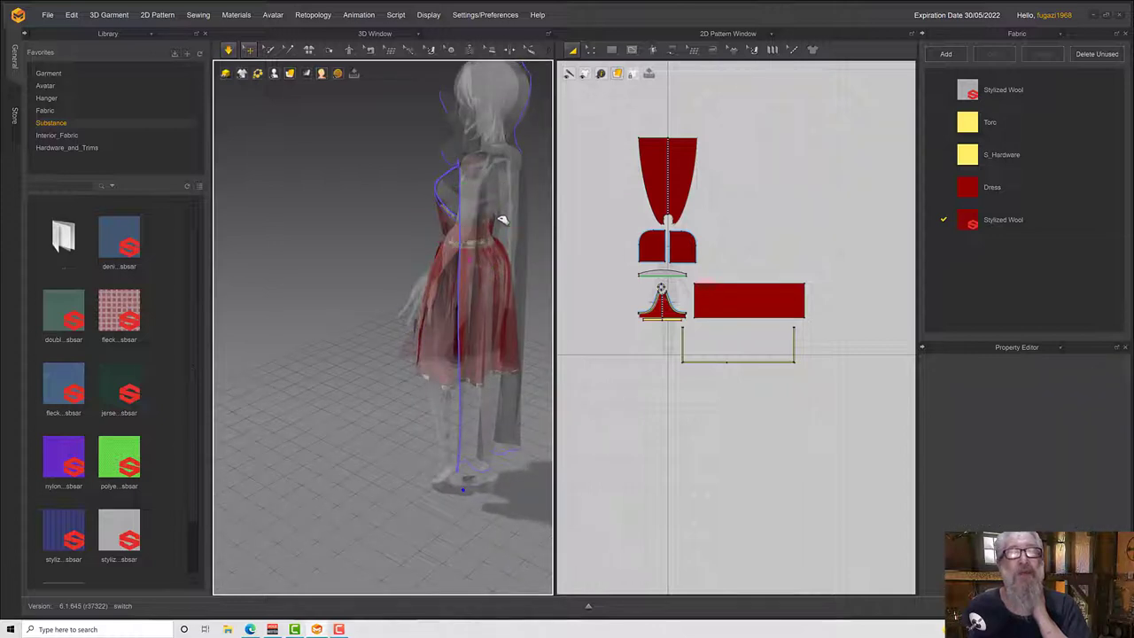
pyautogui.click(451, 236)
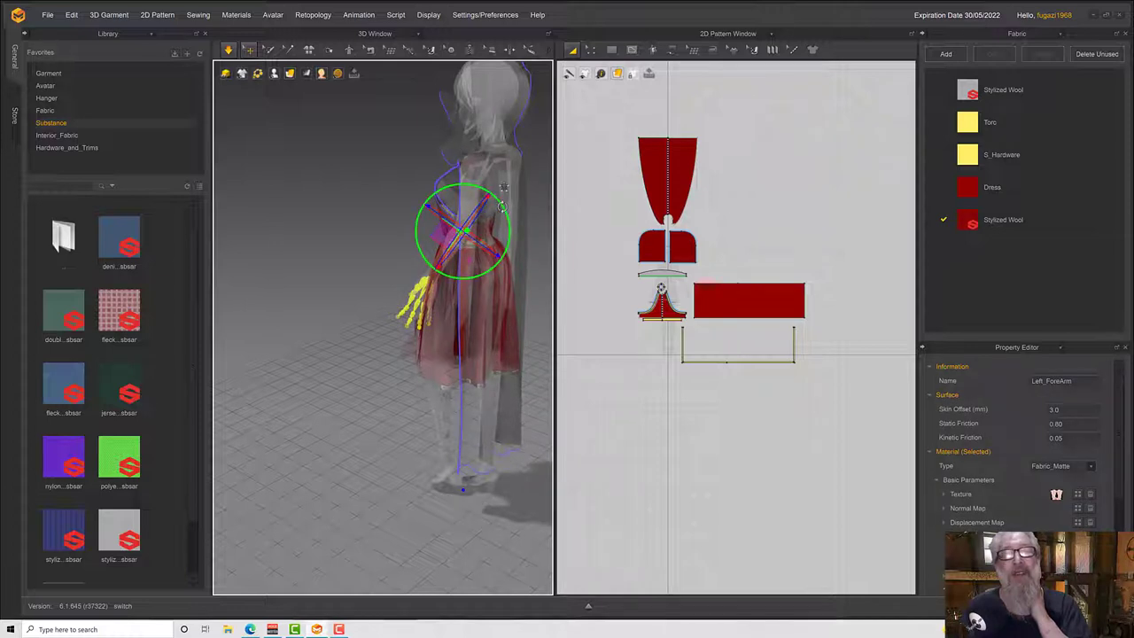
pyautogui.moveTo(502, 207); pyautogui.dragTo(497, 252)
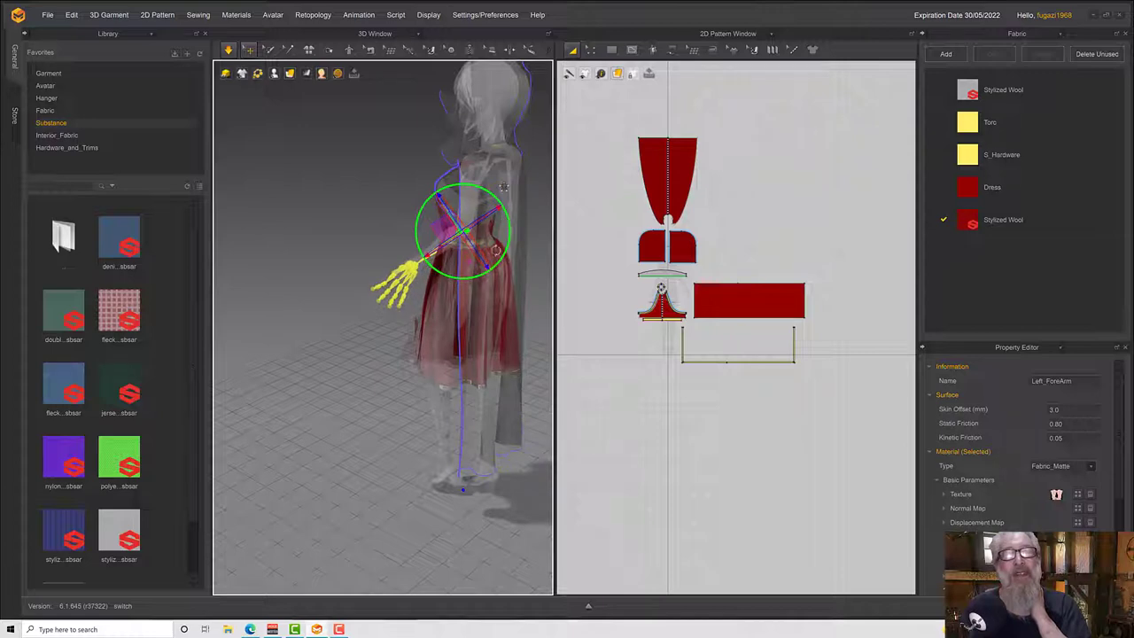
pyautogui.moveTo(497, 251); pyautogui.dragTo(458, 184, button='right')
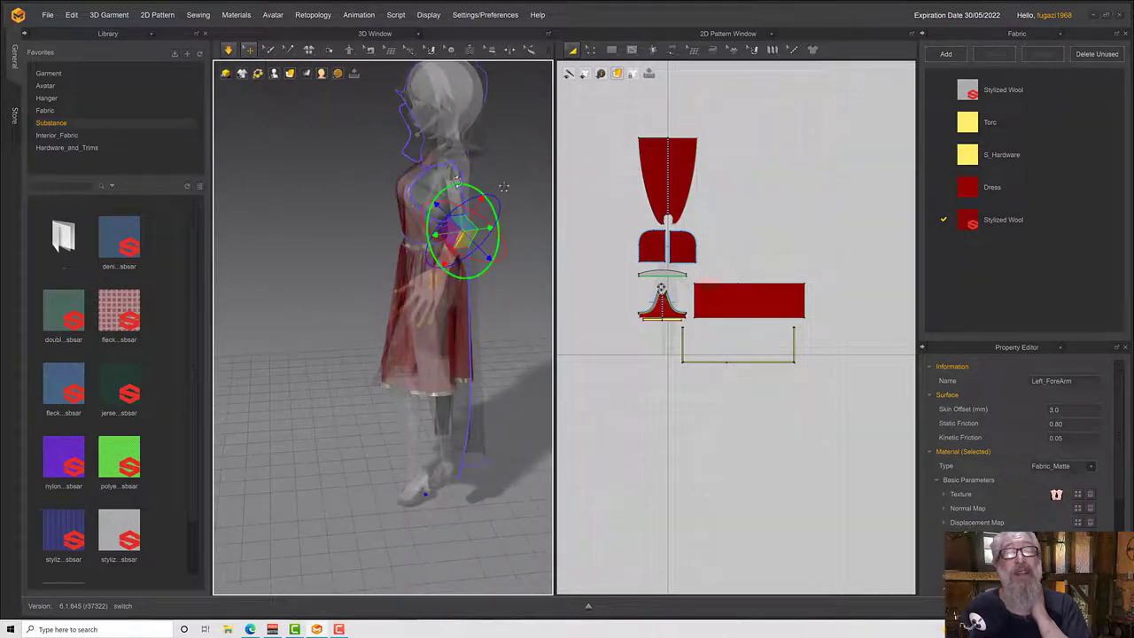
# Swing the avatar's left arm slightly back from the shoulder and hide the X-ray joints.
pyautogui.click(458, 169)
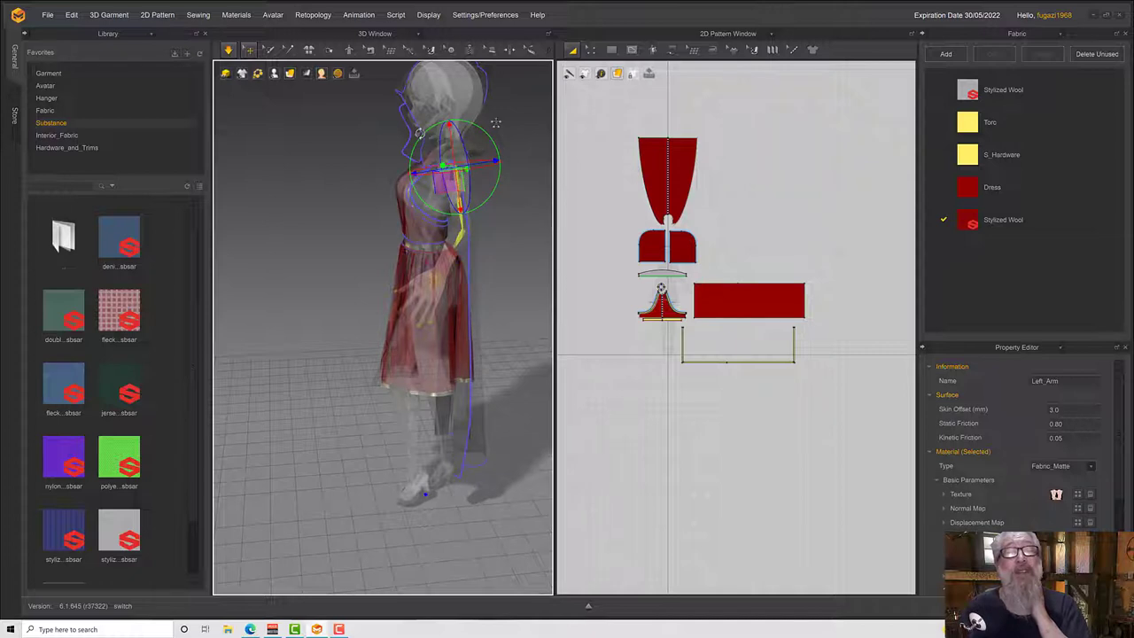
pyautogui.moveTo(419, 132); pyautogui.dragTo(414, 147)
pyautogui.moveTo(408, 273); pyautogui.dragTo(428, 263, button='right')
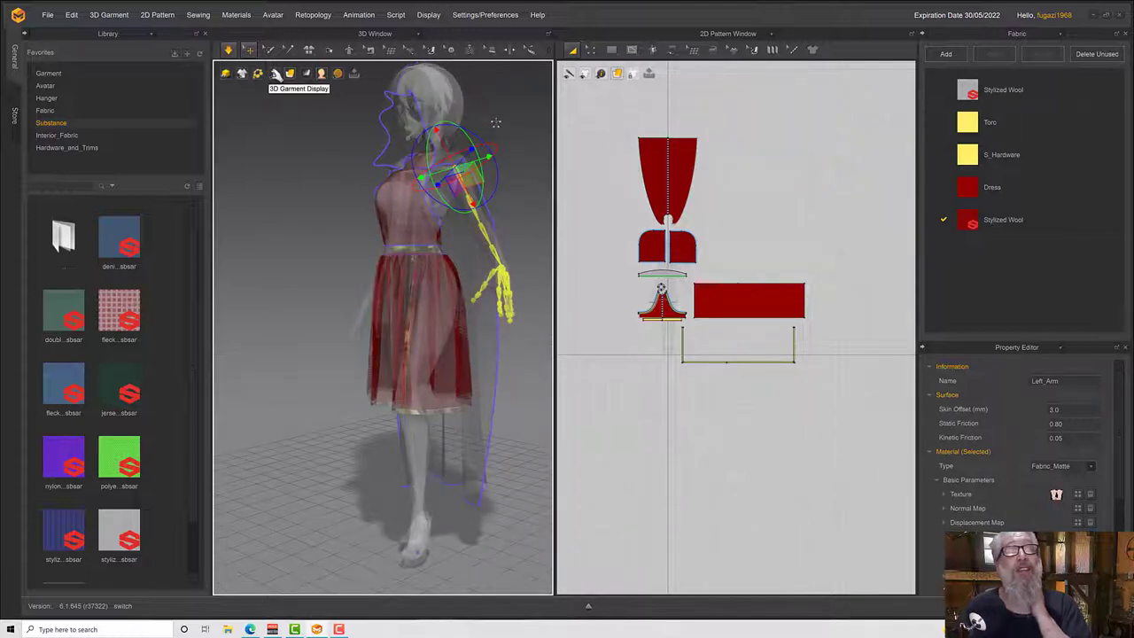
pyautogui.click(275, 73)
pyautogui.click(301, 128)
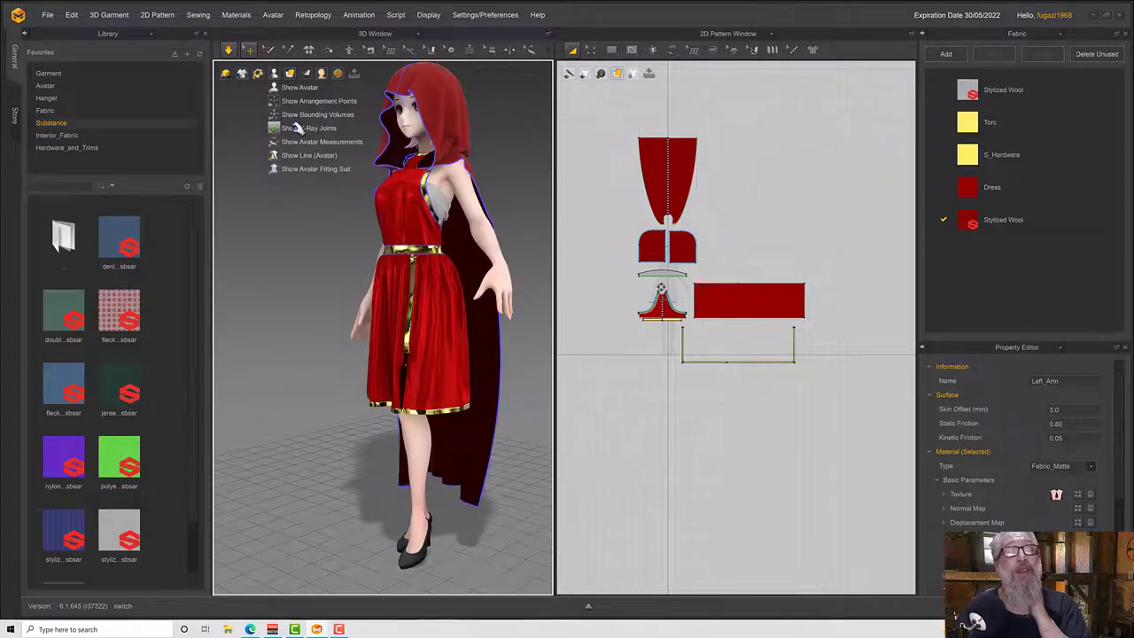
pyautogui.moveTo(310, 228); pyautogui.dragTo(288, 232, button='right')
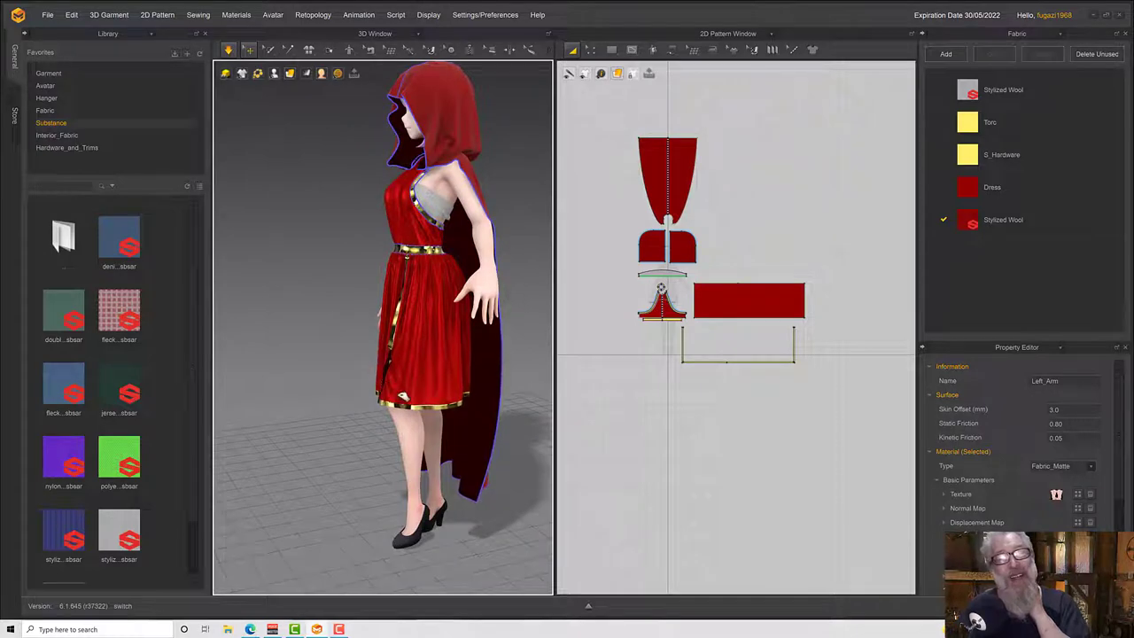
# Select the skirt and pull its front hem aside during simulation so the slit opens over the forward leg.
pyautogui.click(417, 397)
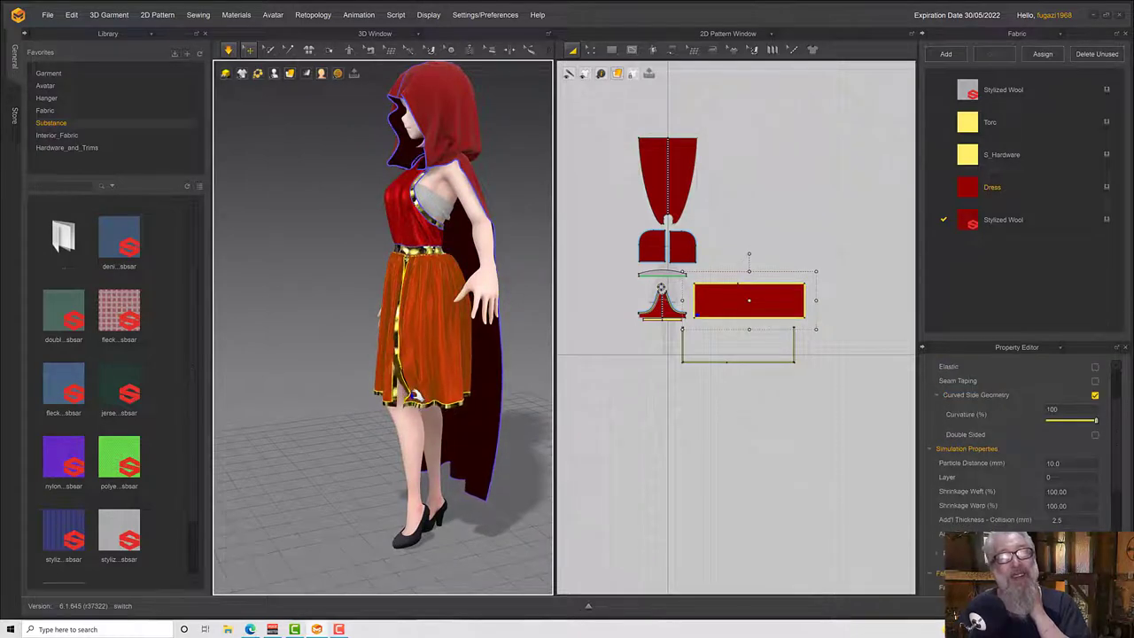
pyautogui.moveTo(418, 398); pyautogui.dragTo(375, 390, button='right')
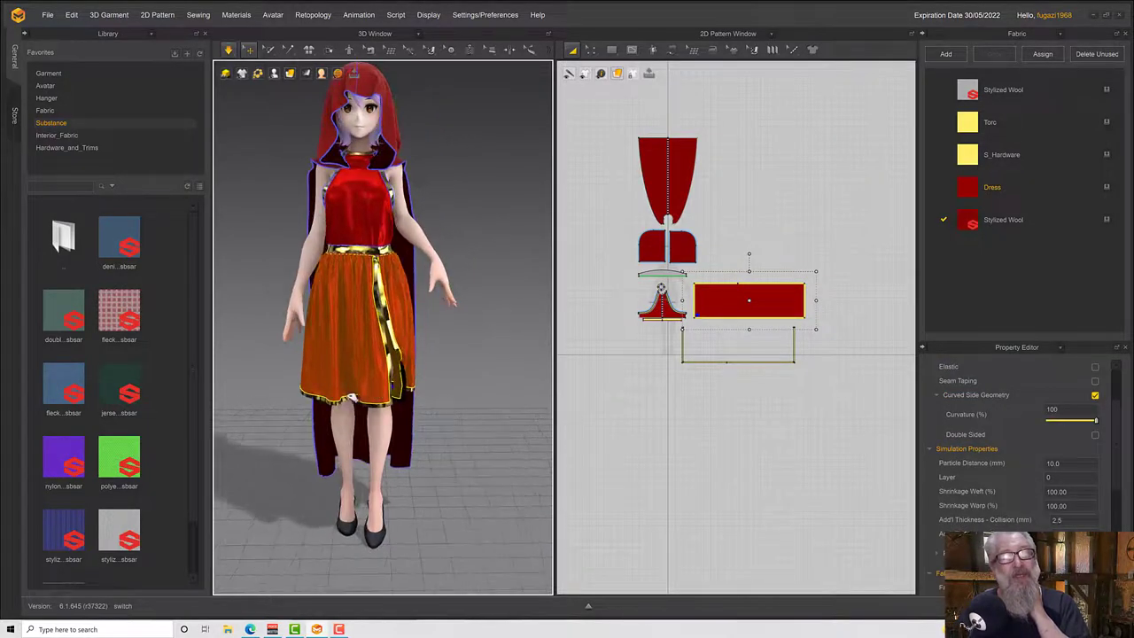
pyautogui.moveTo(337, 401); pyautogui.dragTo(359, 398)
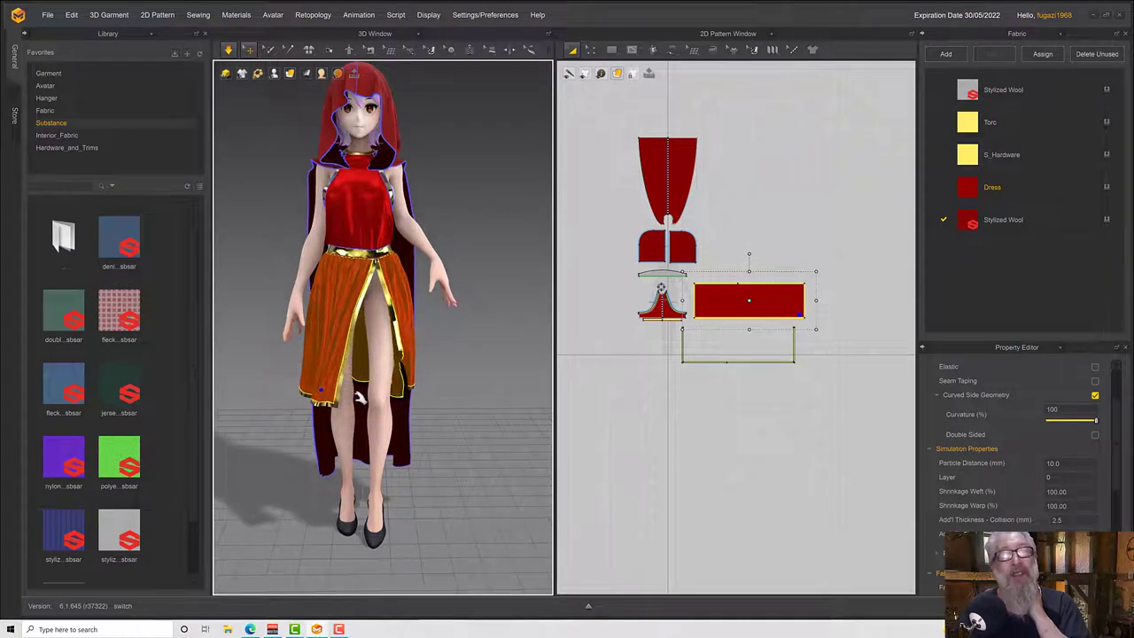
pyautogui.moveTo(359, 398); pyautogui.dragTo(325, 387, button='right')
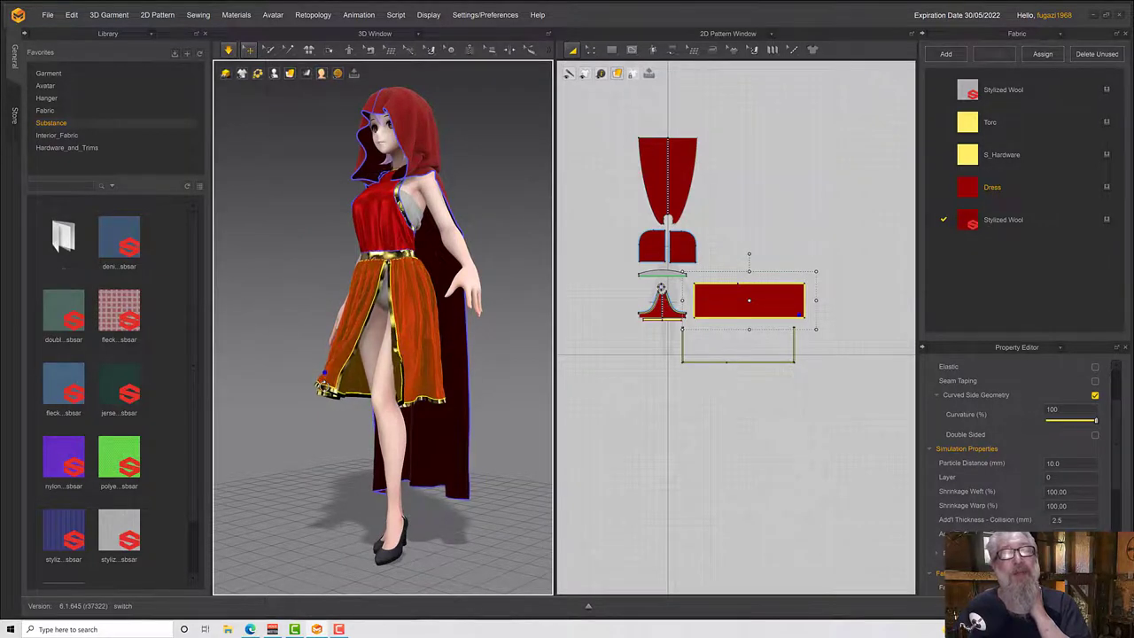
pyautogui.moveTo(354, 404); pyautogui.dragTo(386, 403, button='right')
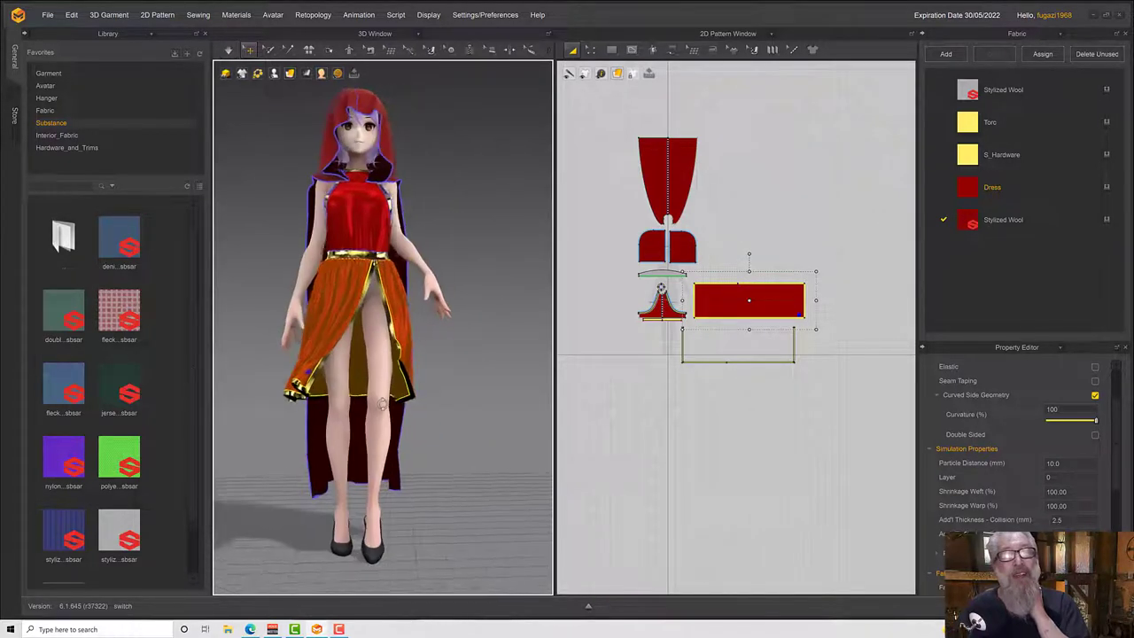